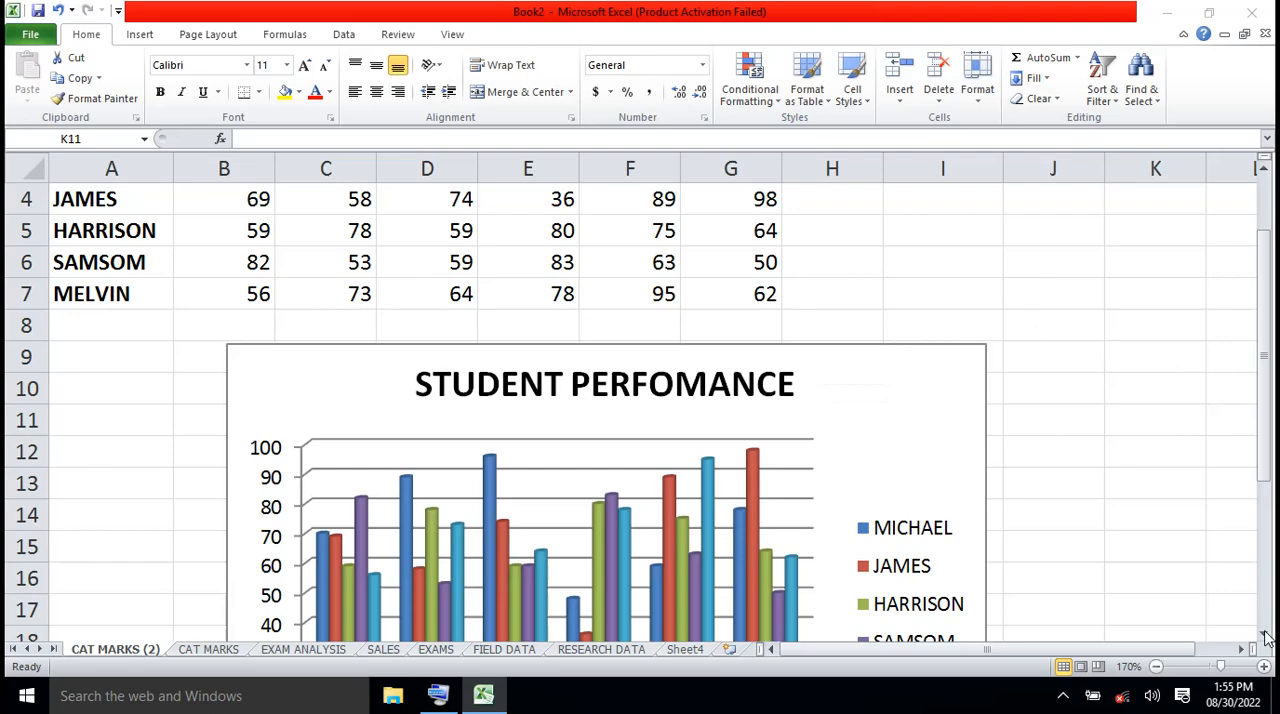
Open the EXAM ANALYSIS worksheet and make its sheet name editable
left_click_drag(1265, 635, 1265, 635)
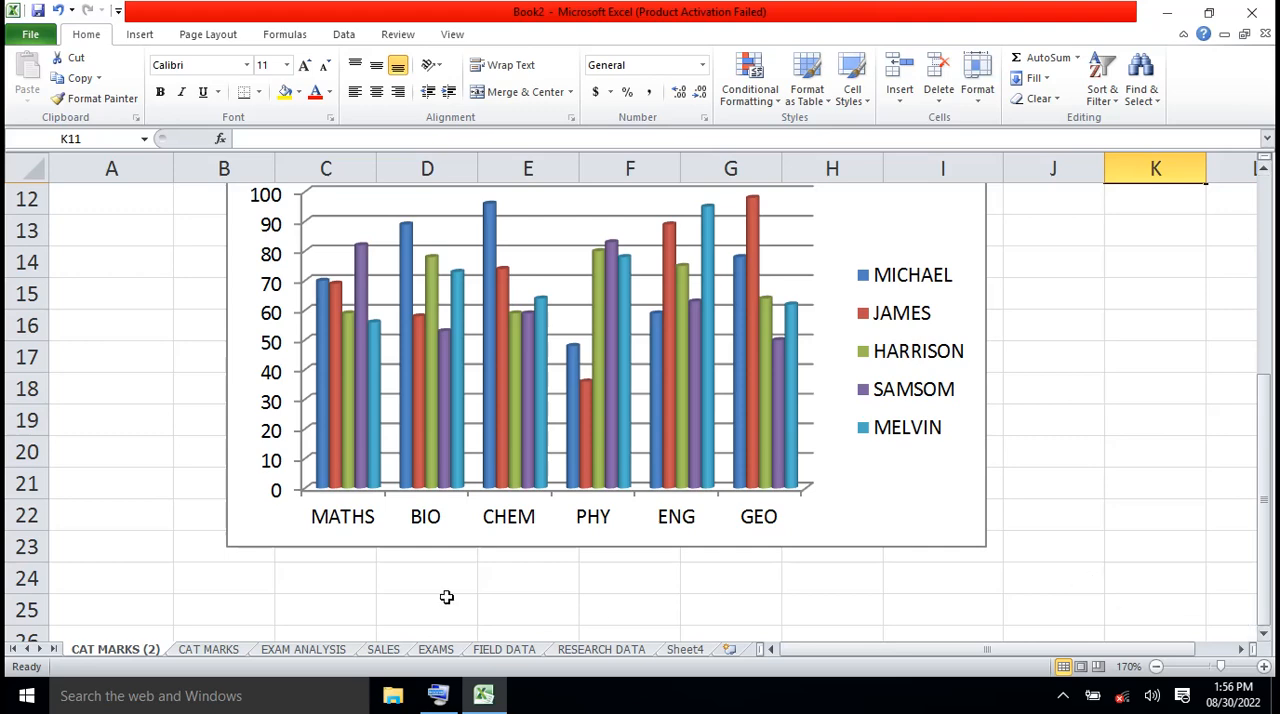
left_click(303, 650)
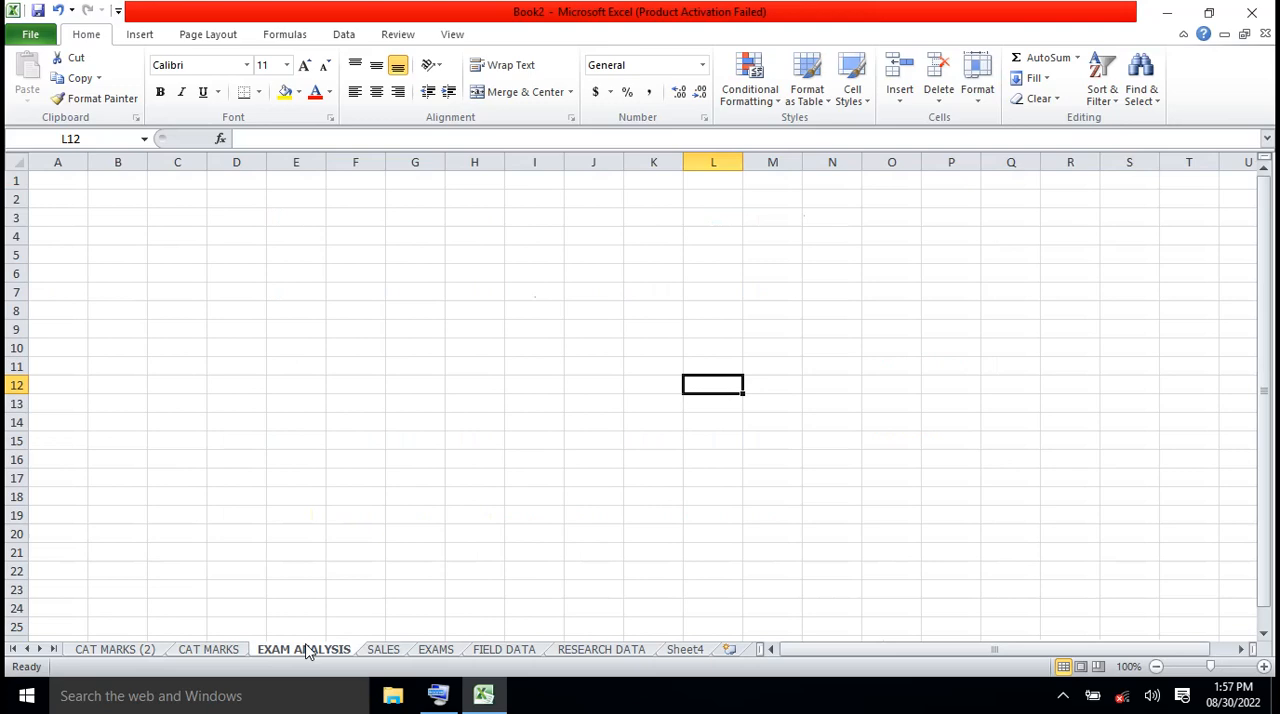
right_click(308, 651)
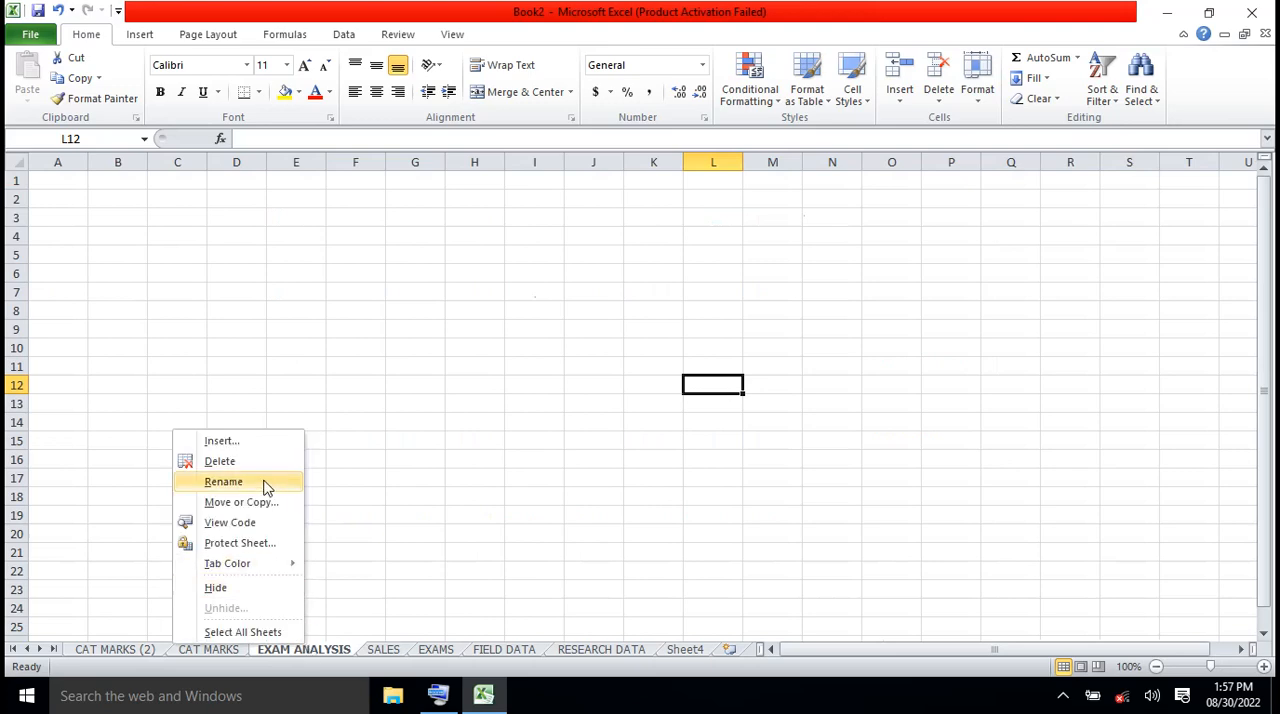
left_click(223, 481)
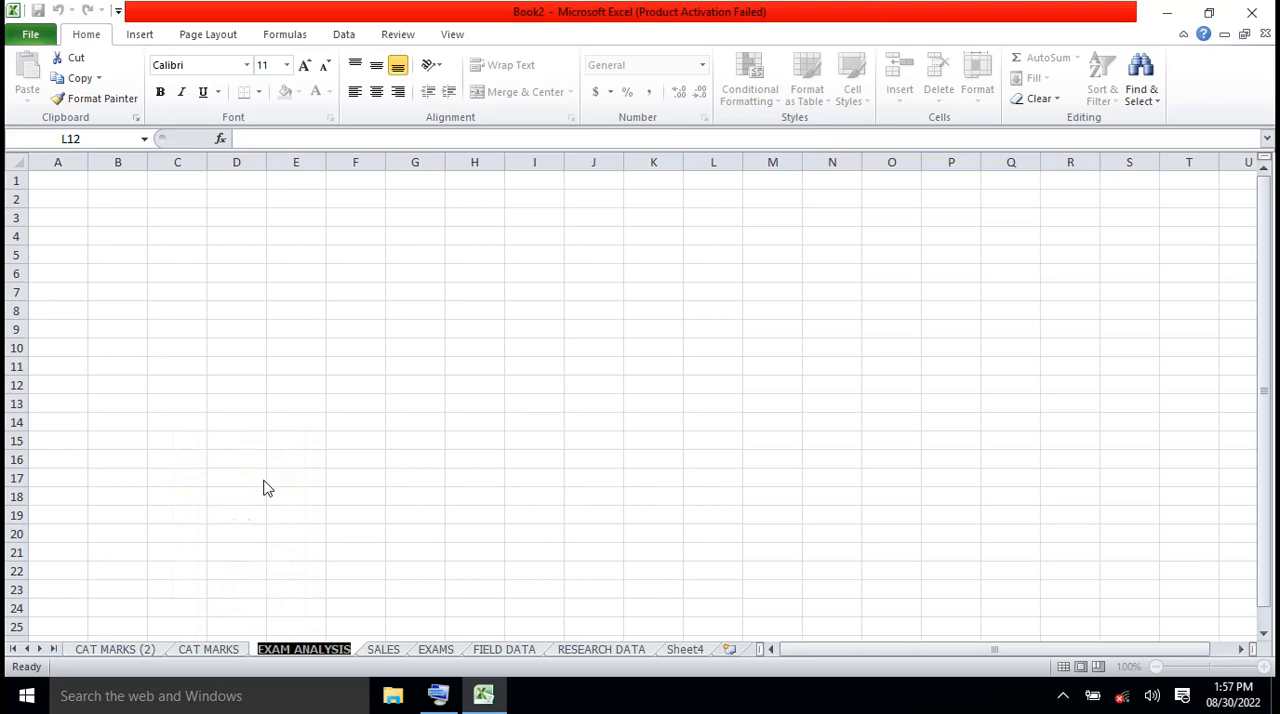
type("Tr")
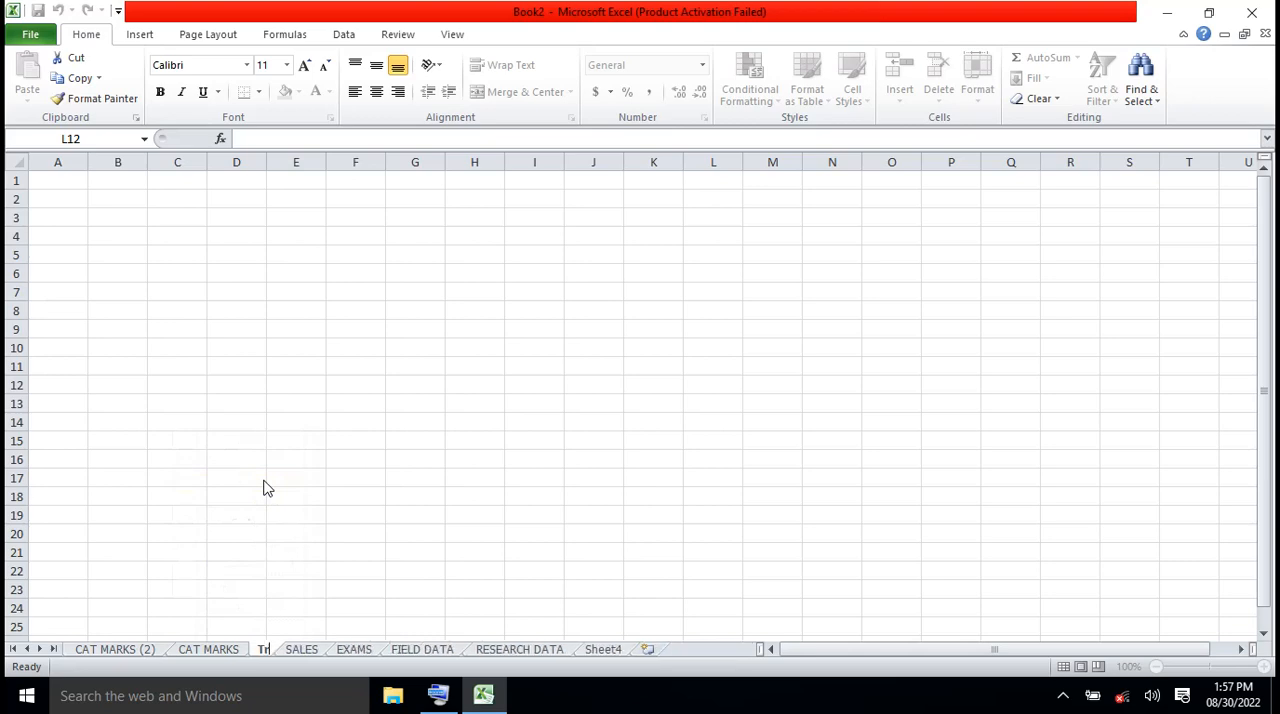
key("BackSpace")
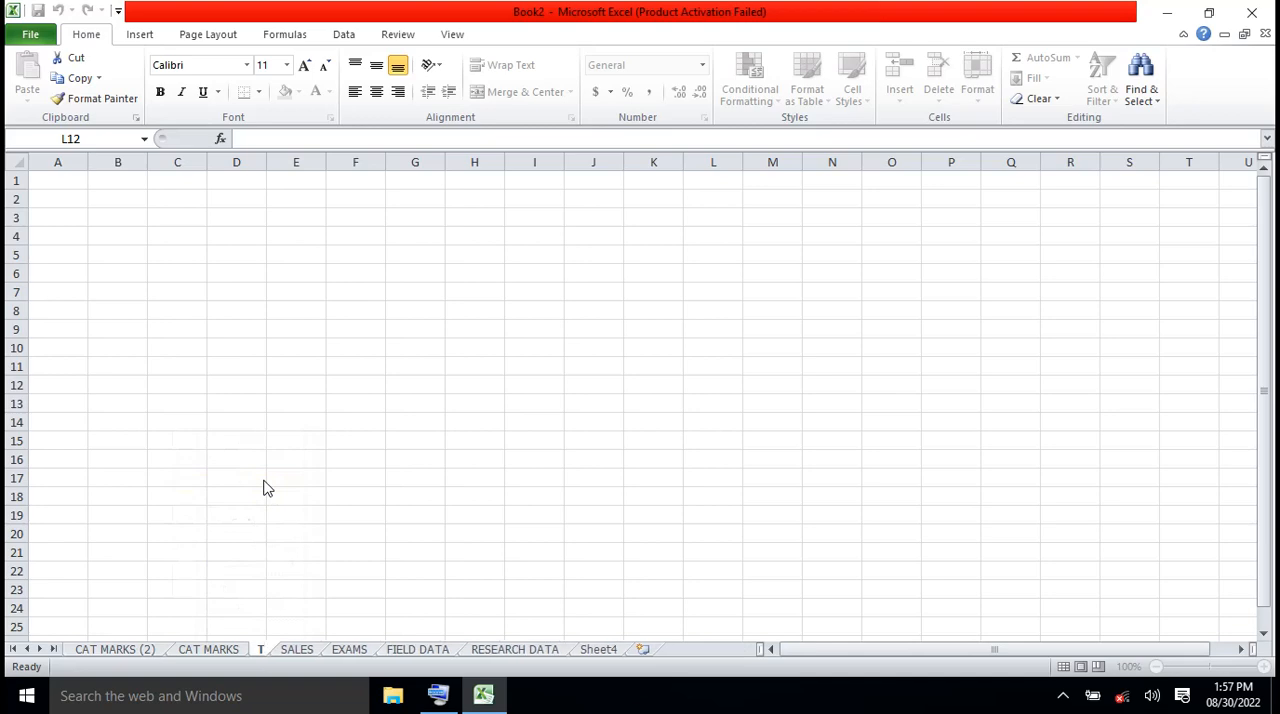
type("RA")
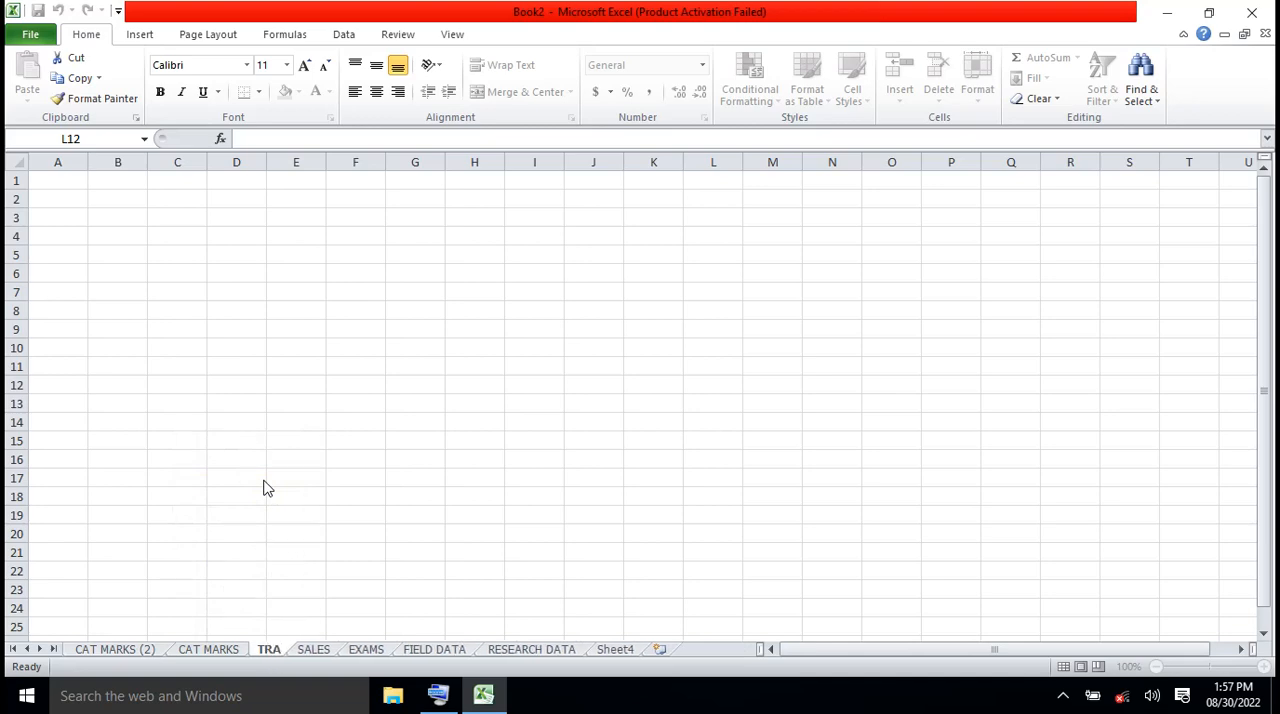
type("MS")
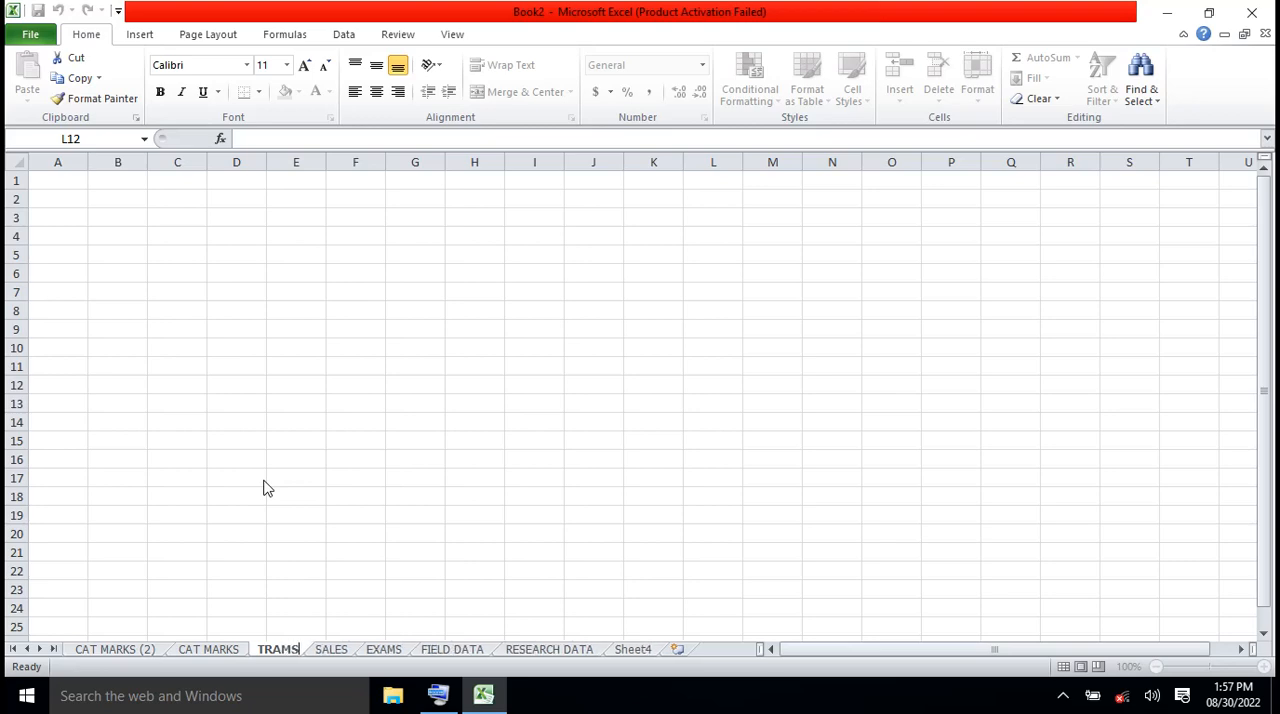
key("BackSpace")
key("BackSpace")
key("BackSpace")
key("BackSpace")
key("BackSpace")
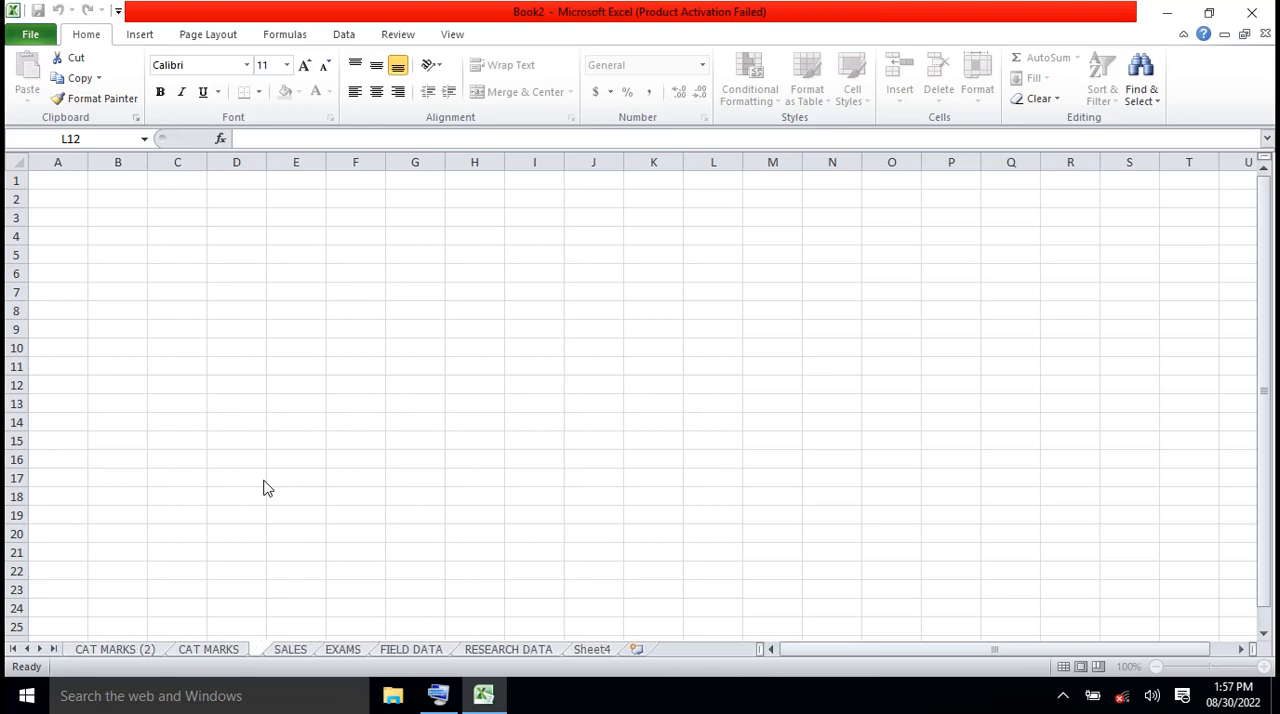
type("RSEAR")
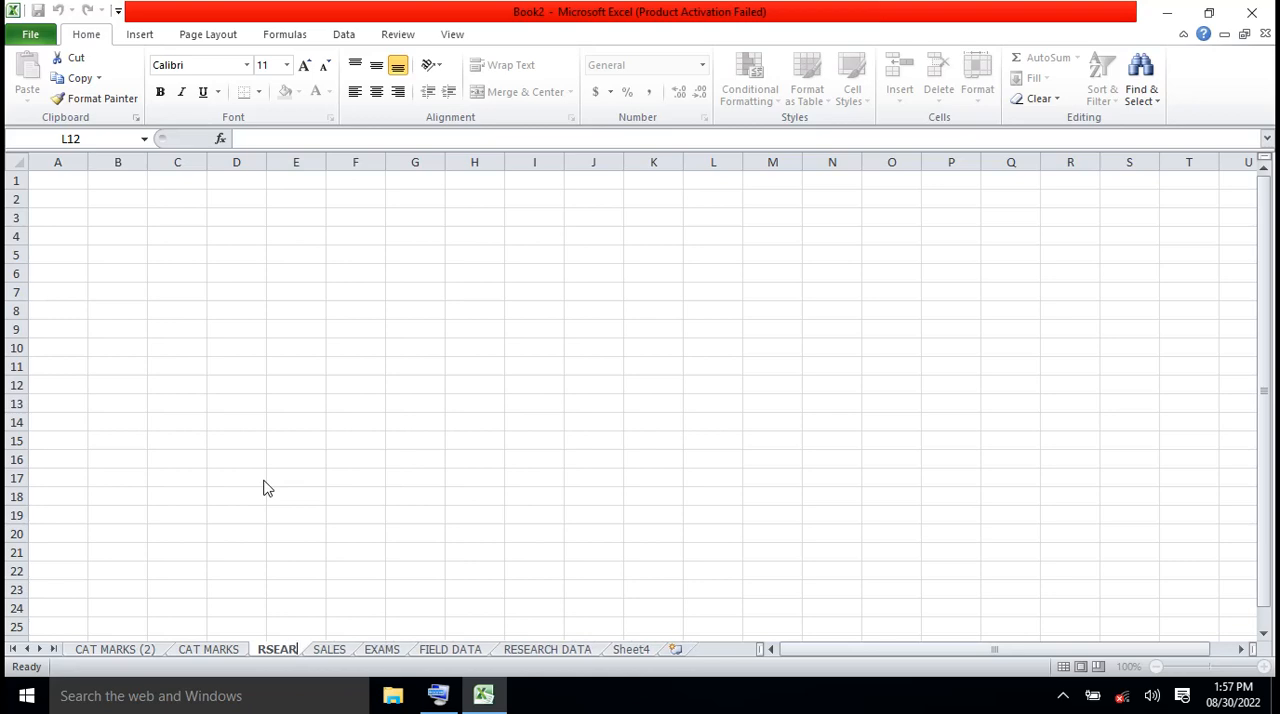
key("BackSpace")
key("BackSpace")
key("BackSpace")
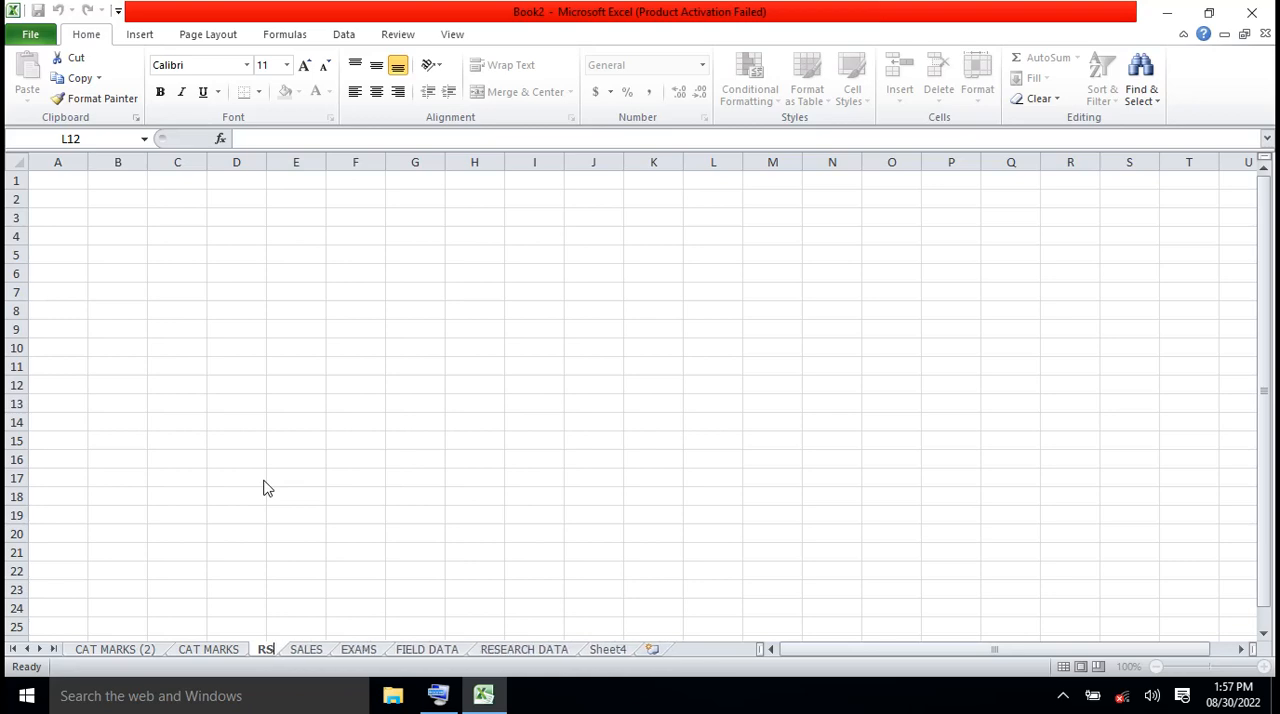
key("BackSpace")
type("ES")
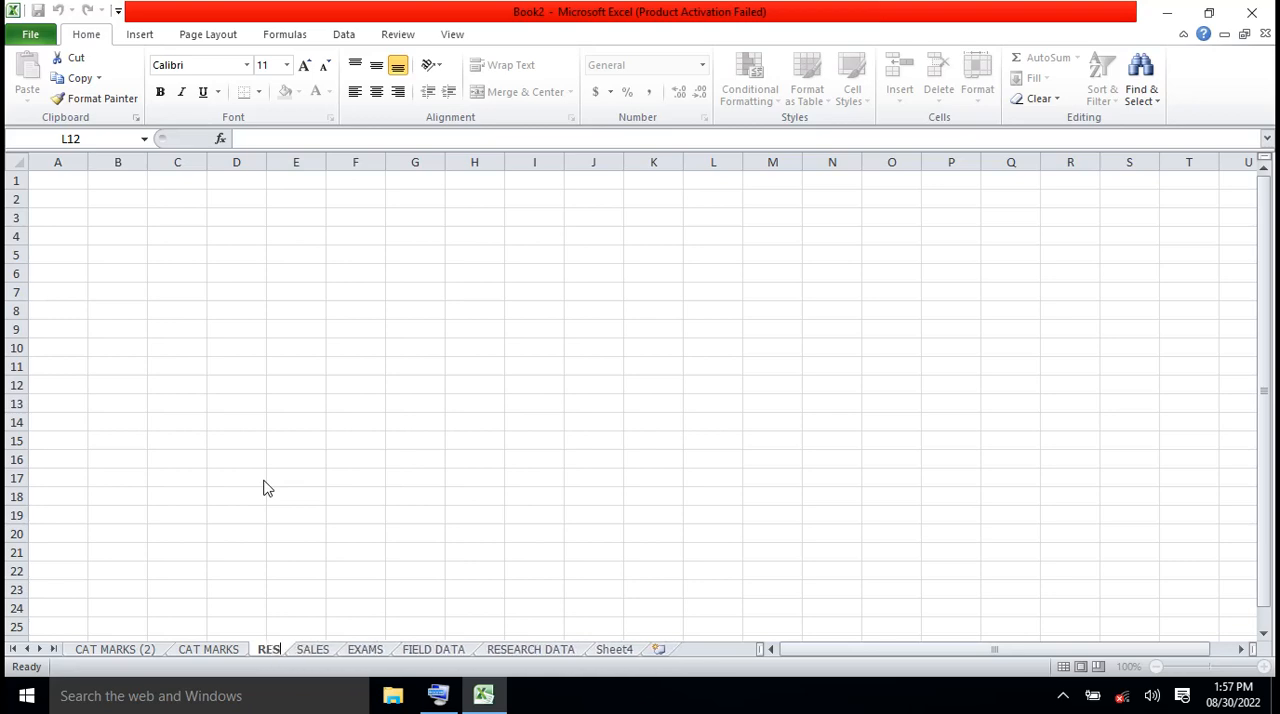
type("EARCH")
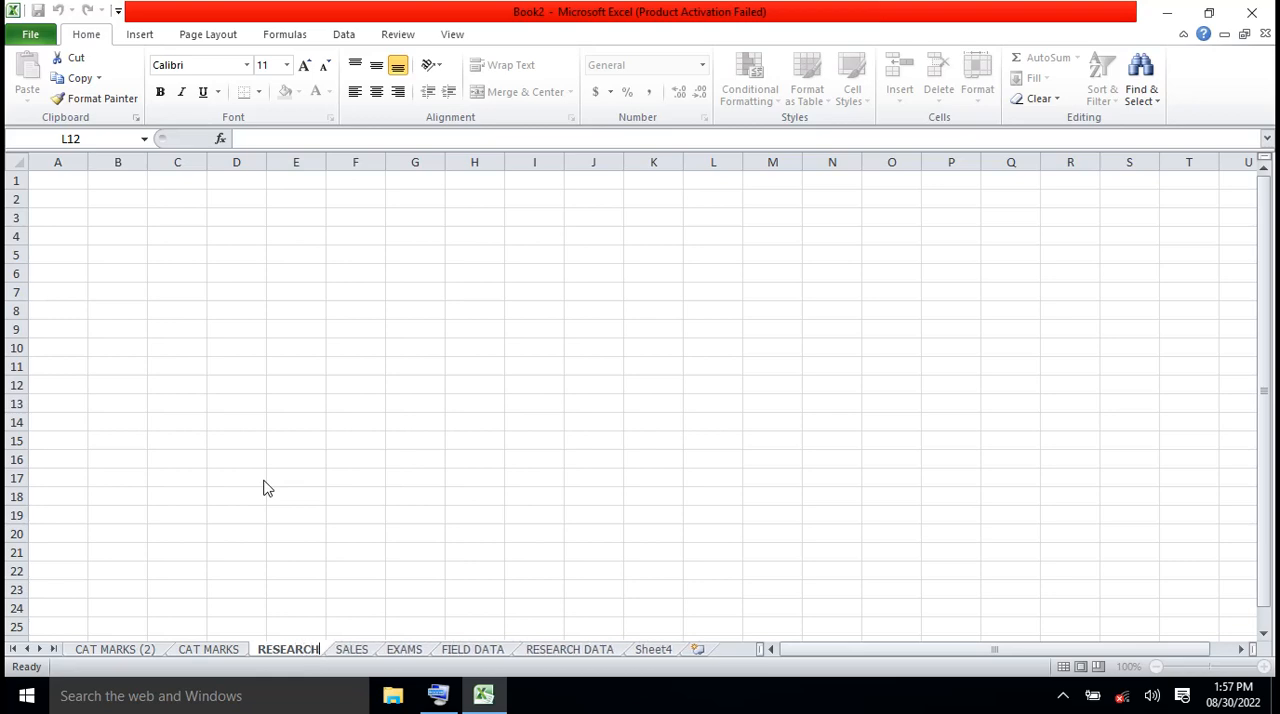
type(" ON ")
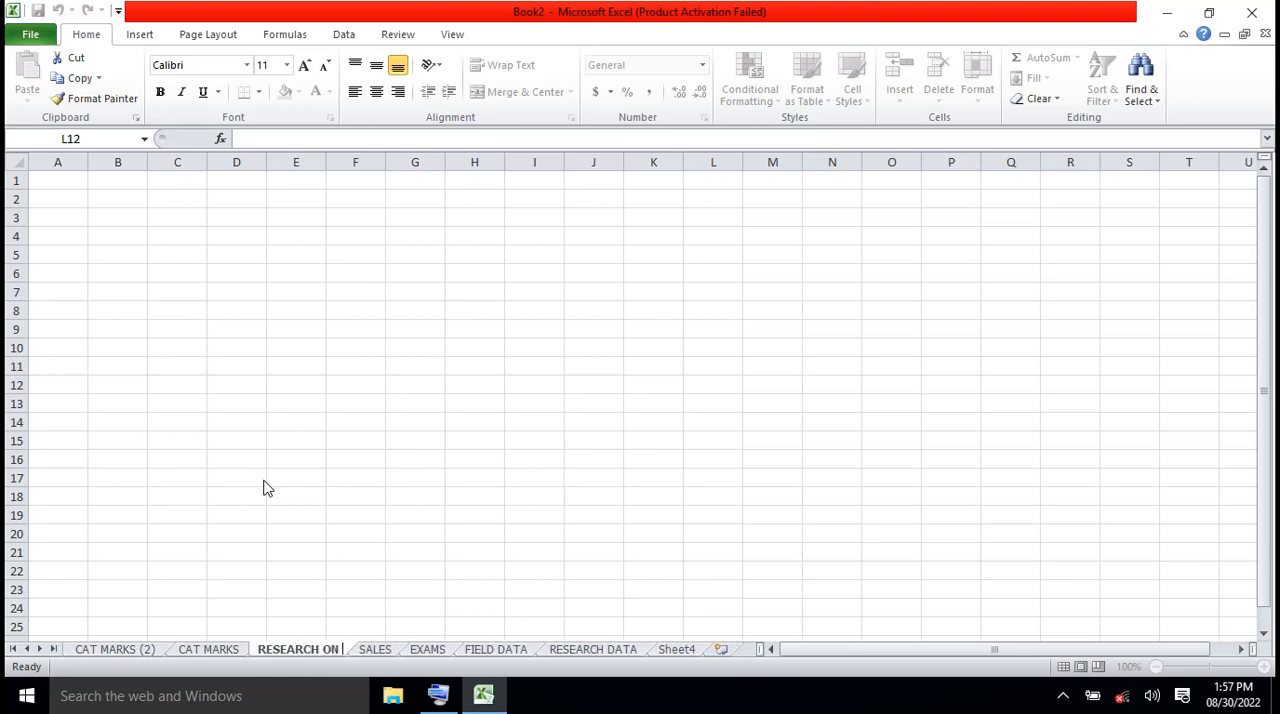
type("TRA")
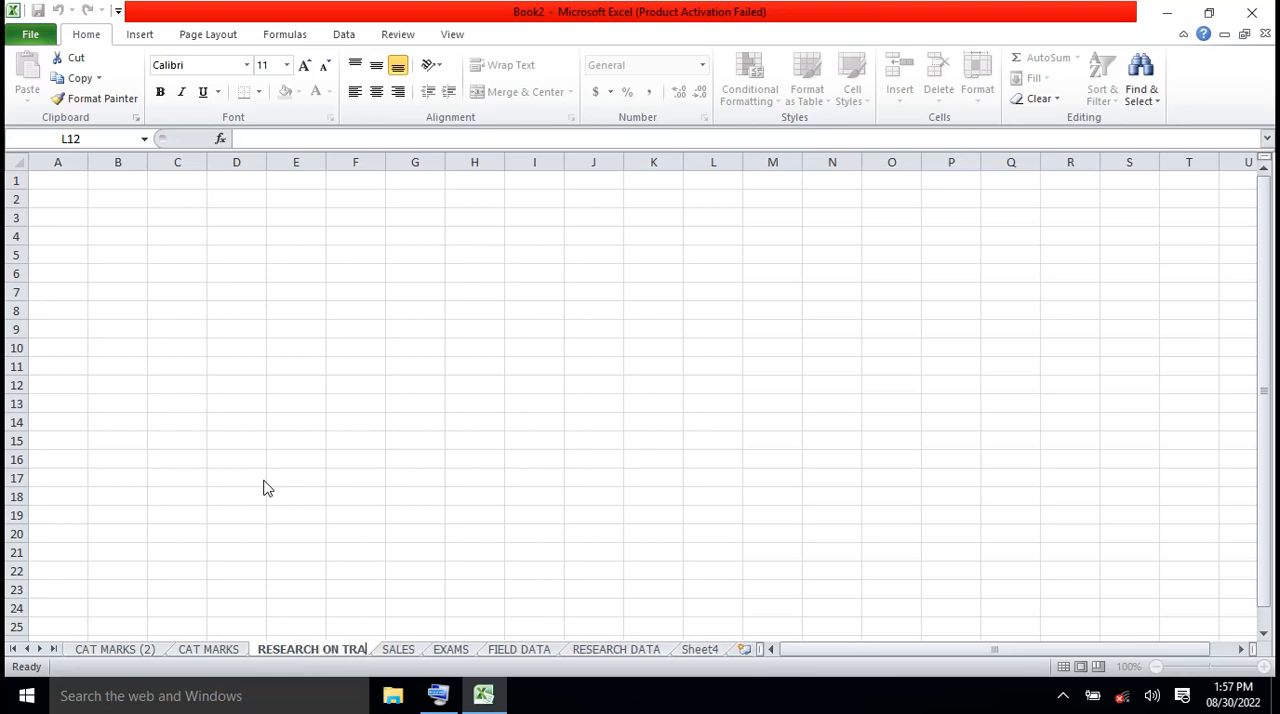
key("BackSpace")
key("BackSpace")
key("BackSpace")
key("BackSpace")
key("BackSpace")
key("BackSpace")
key("BackSpace")
key("BackSpace")
key("BackSpace")
key("BackSpace")
key("BackSpace")
key("BackSpace")
key("BackSpace")
key("BackSpace")
key("BackSpace")
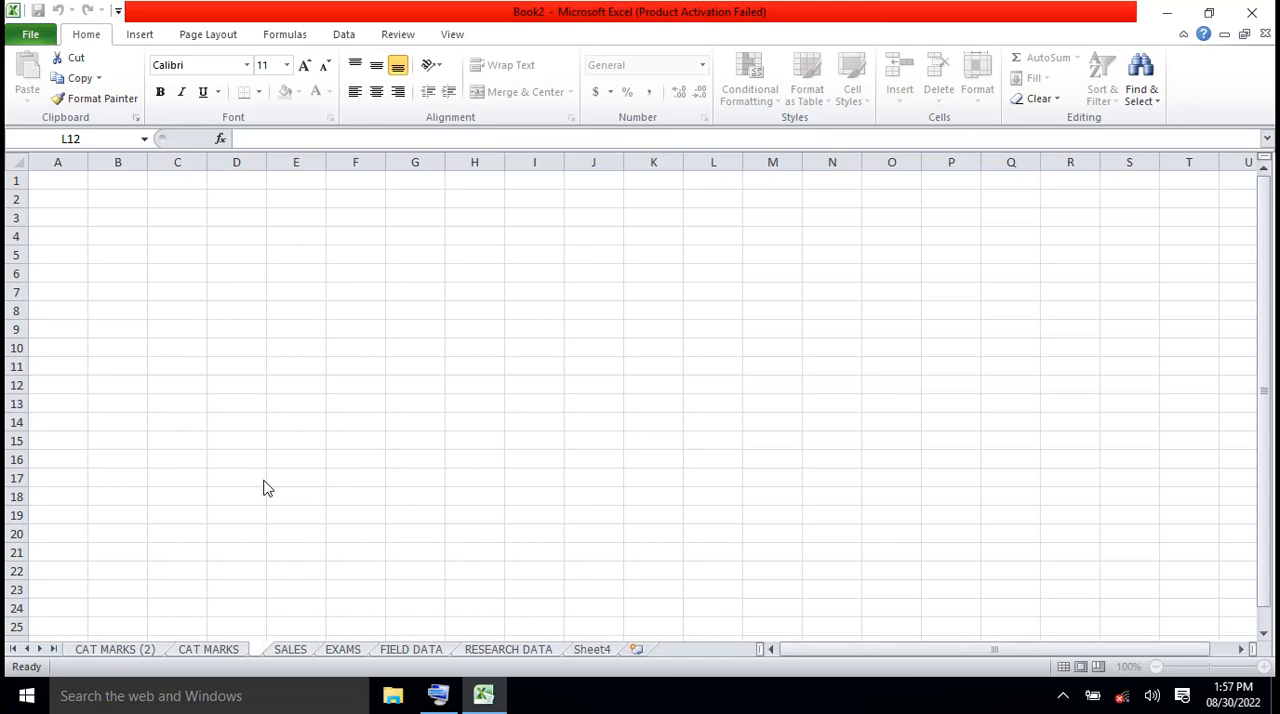
Enter TRANSPORTATIONS MEANS as the new name of the EXAM ANALYSIS sheet
type("TRA")
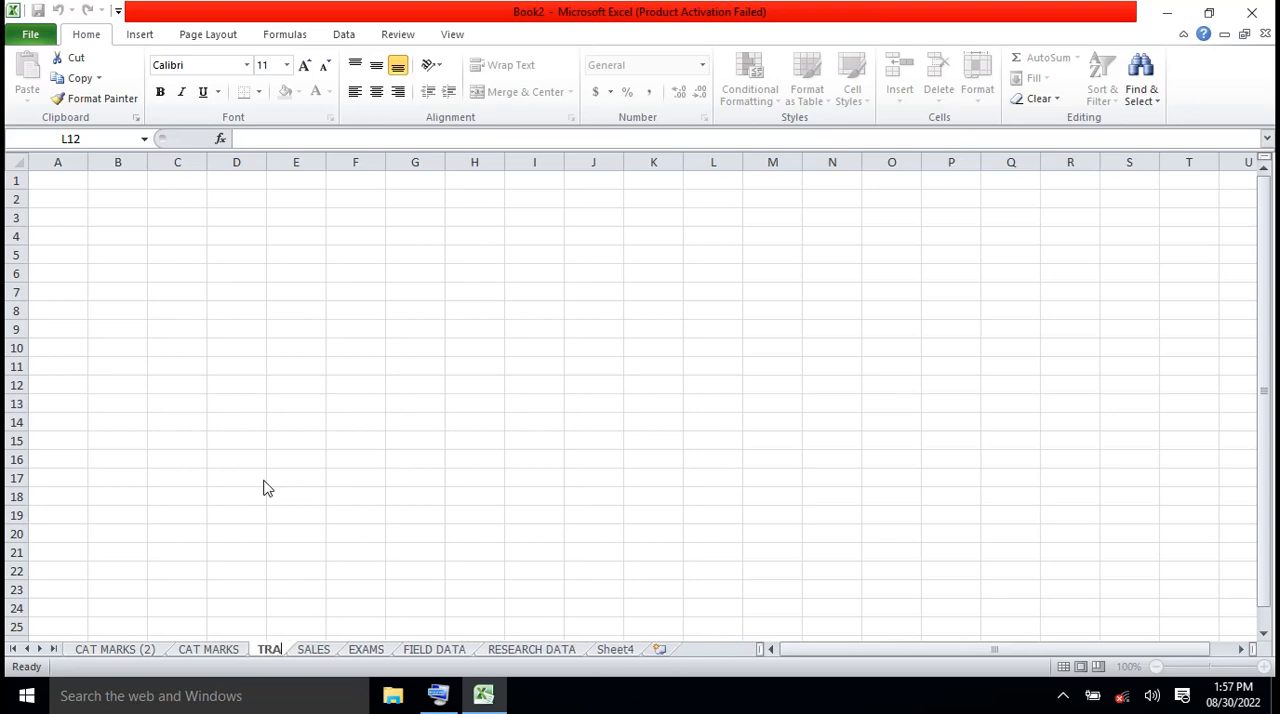
type("S")
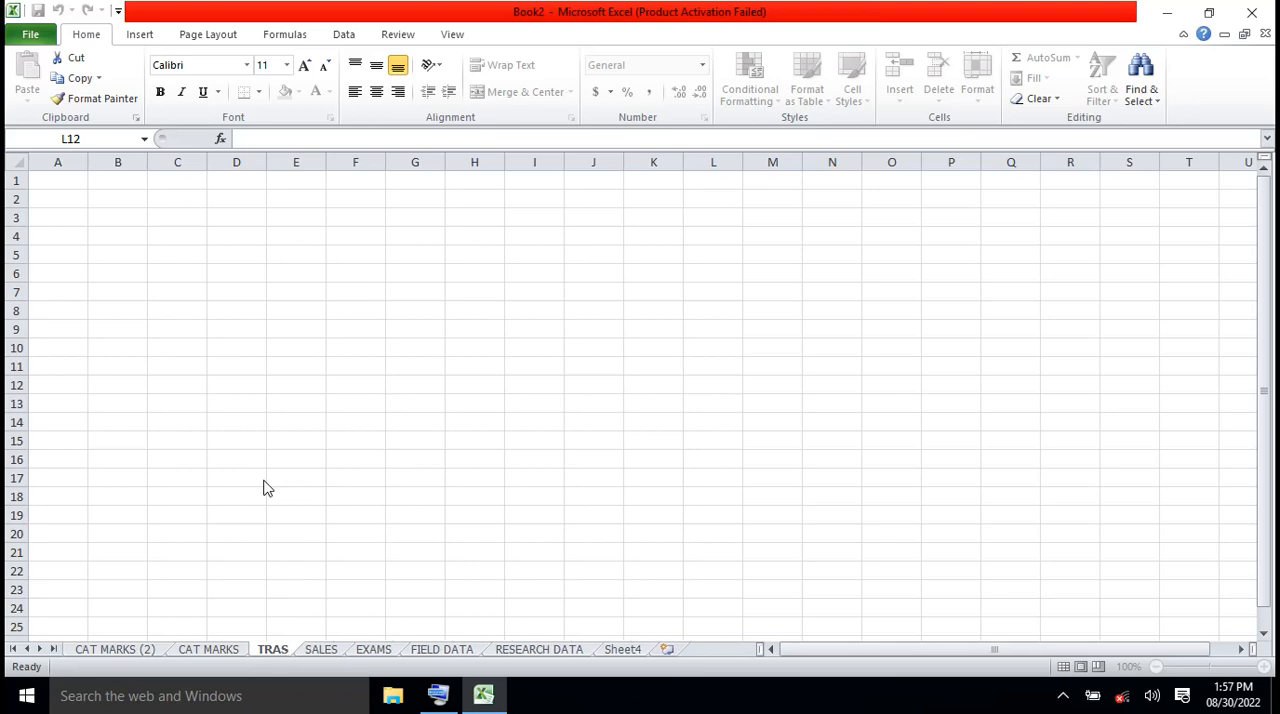
key("BackSpace")
type("NSP")
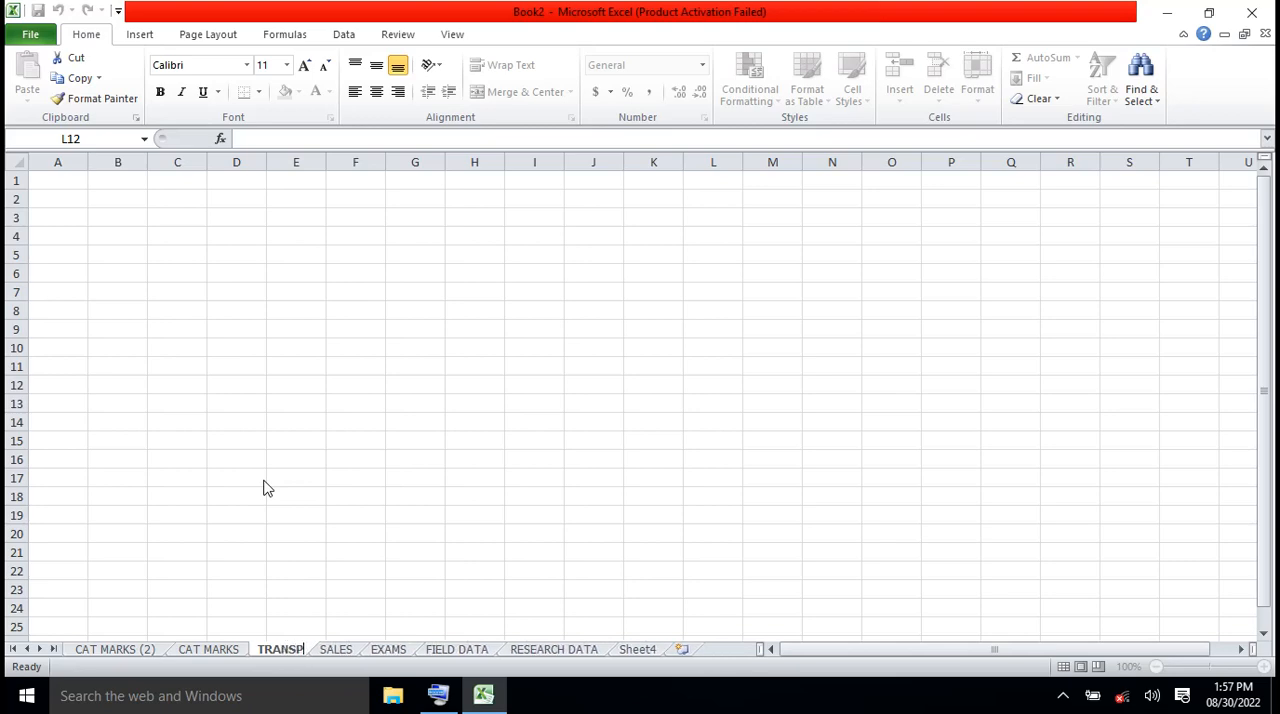
type("ORTAT")
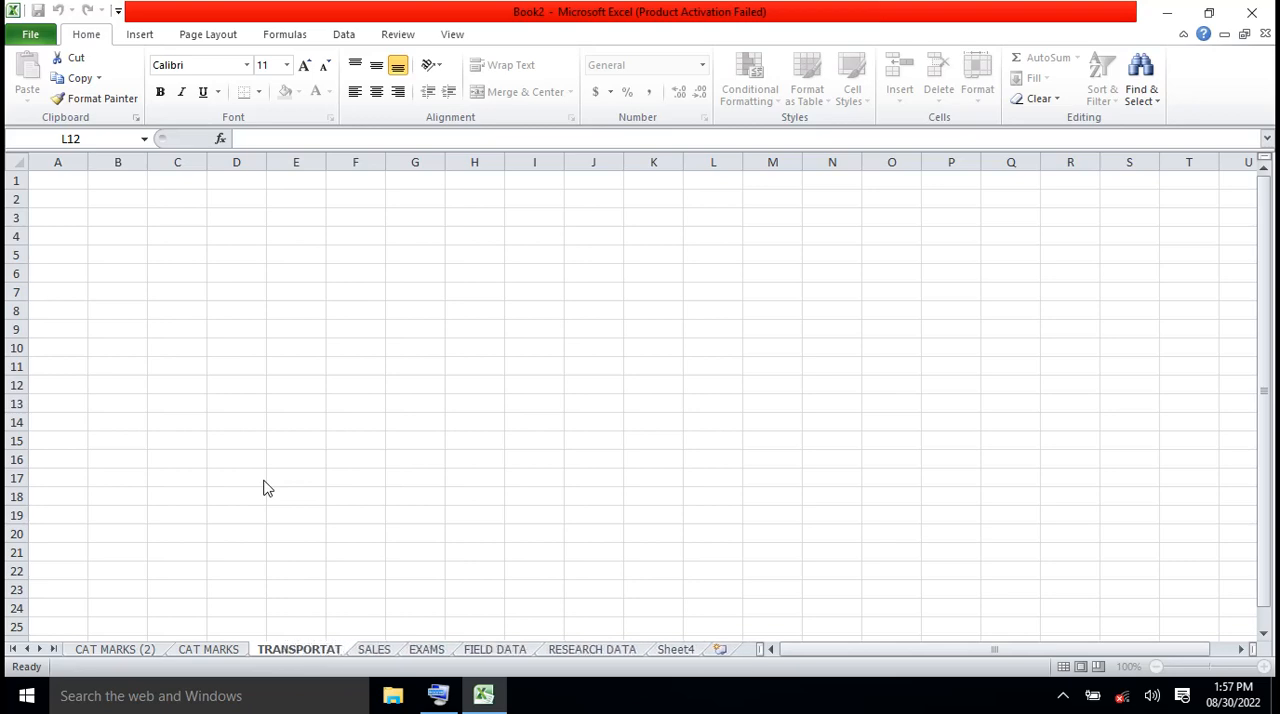
type("IONS MEANS")
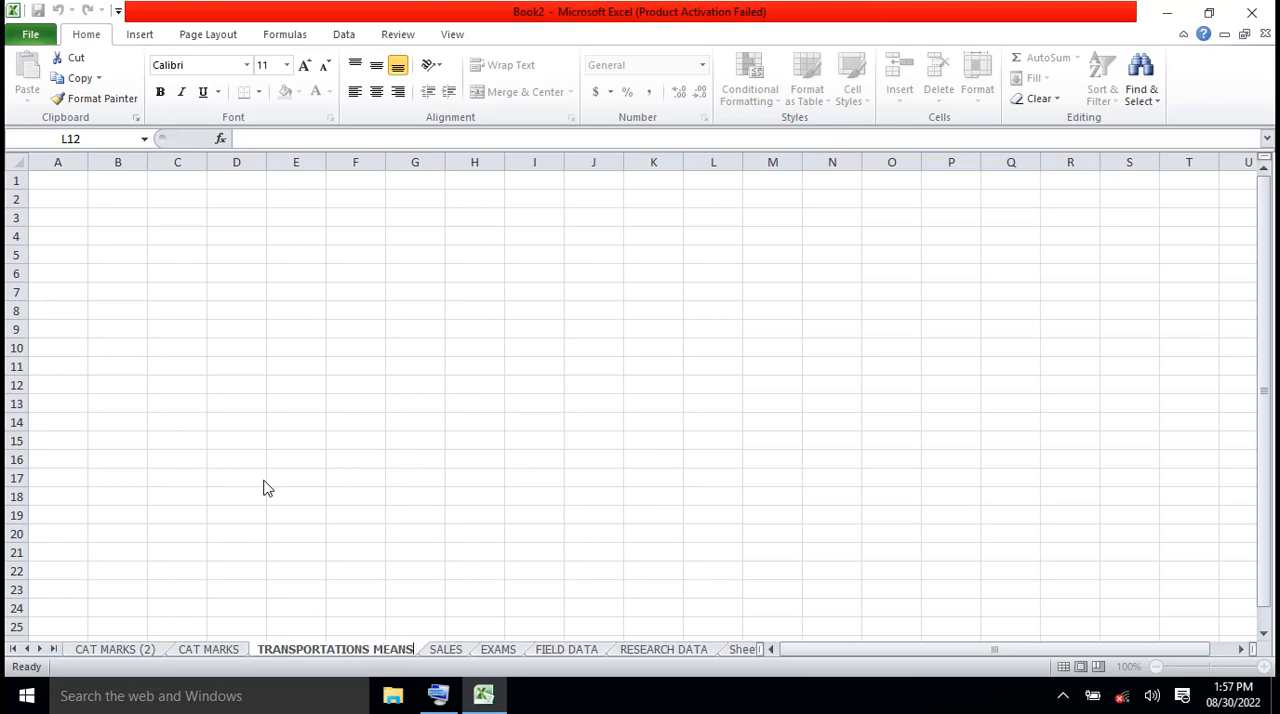
key("Return")
Reword the sheet name to MEANS OF TRANSPORTATIONS and return to the worksheet cells
key("BackSpace")
key("BackSpace")
key("BackSpace")
key("BackSpace")
key("BackSpace")
key("BackSpace")
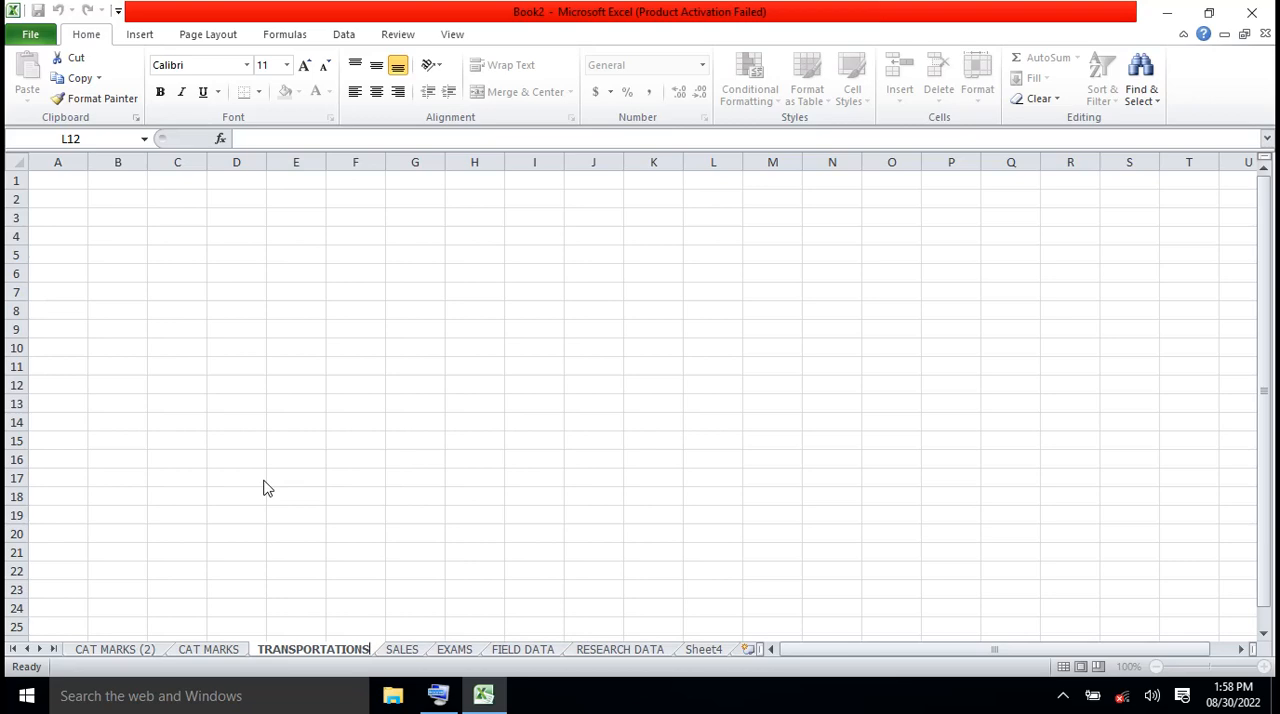
left_click(259, 649)
type("MEA")
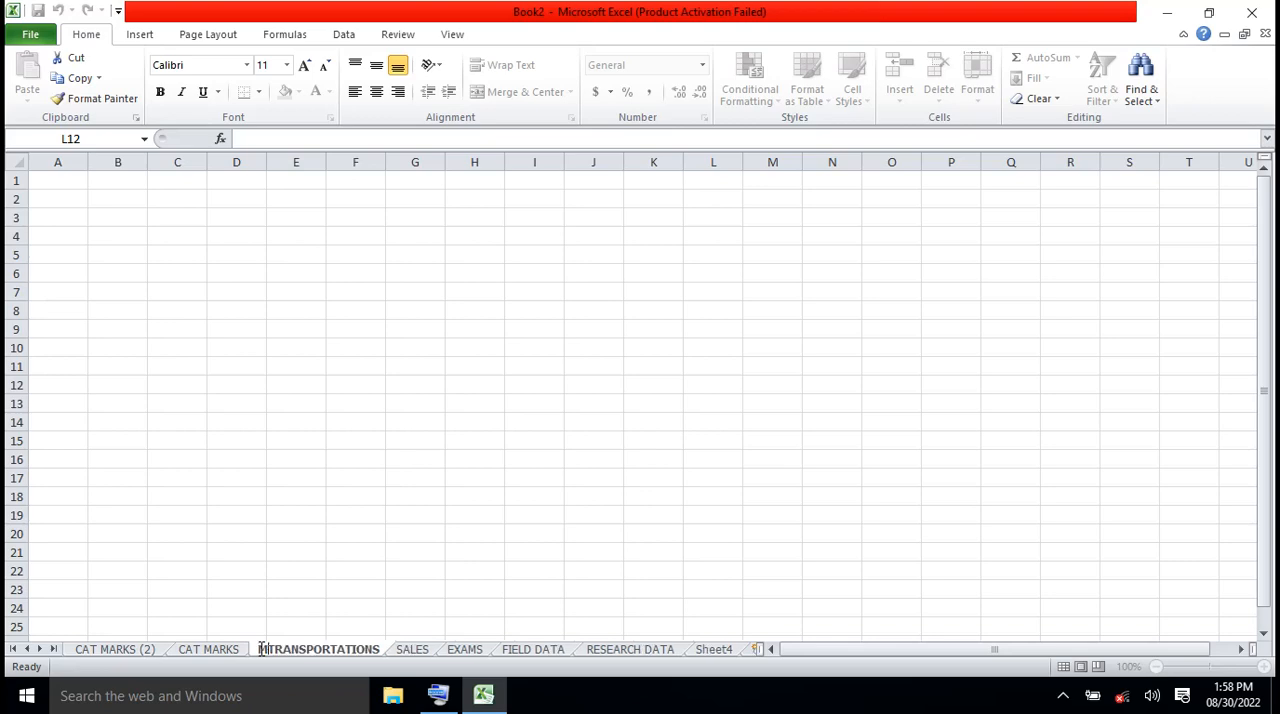
type("NS")
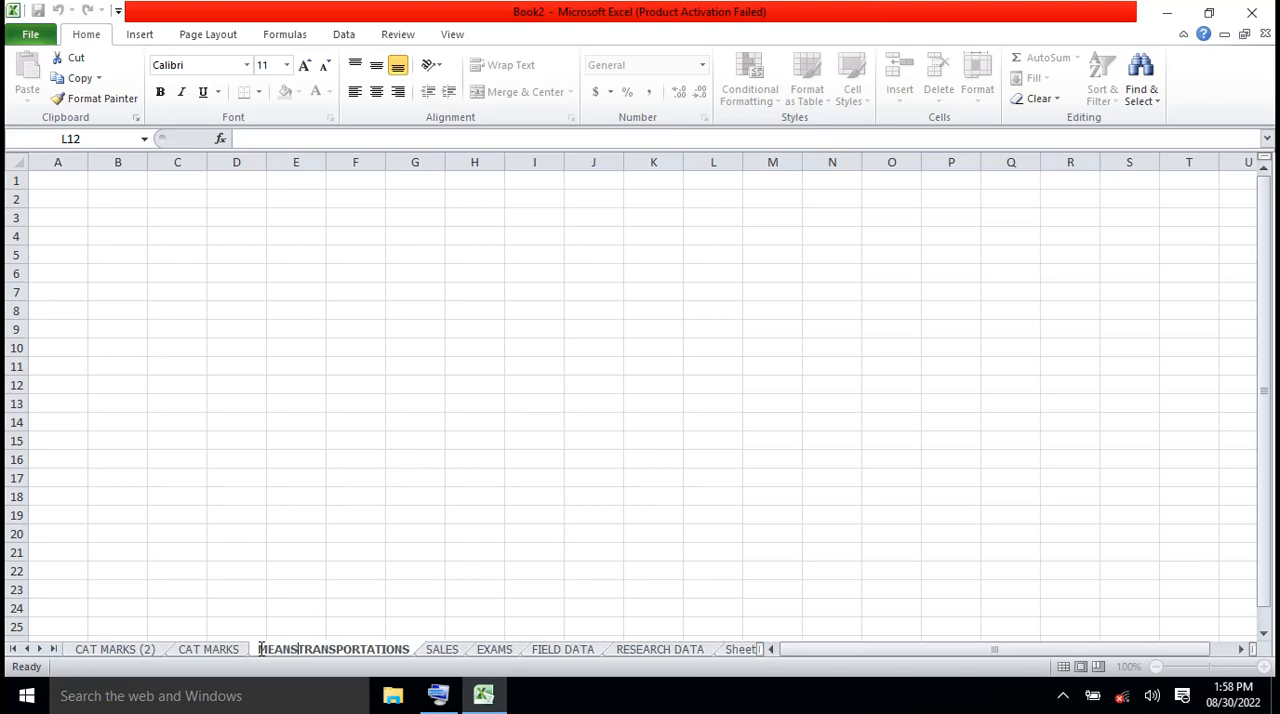
type(" OF")
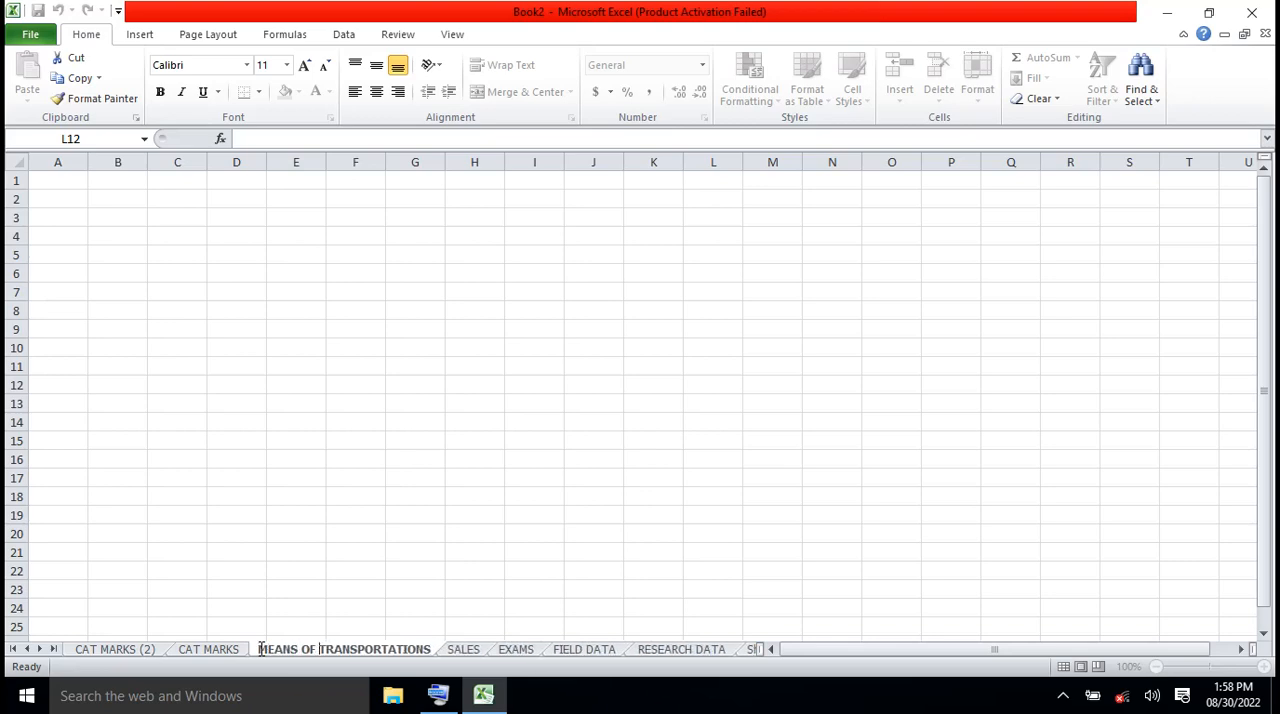
key("Return")
left_click(287, 241)
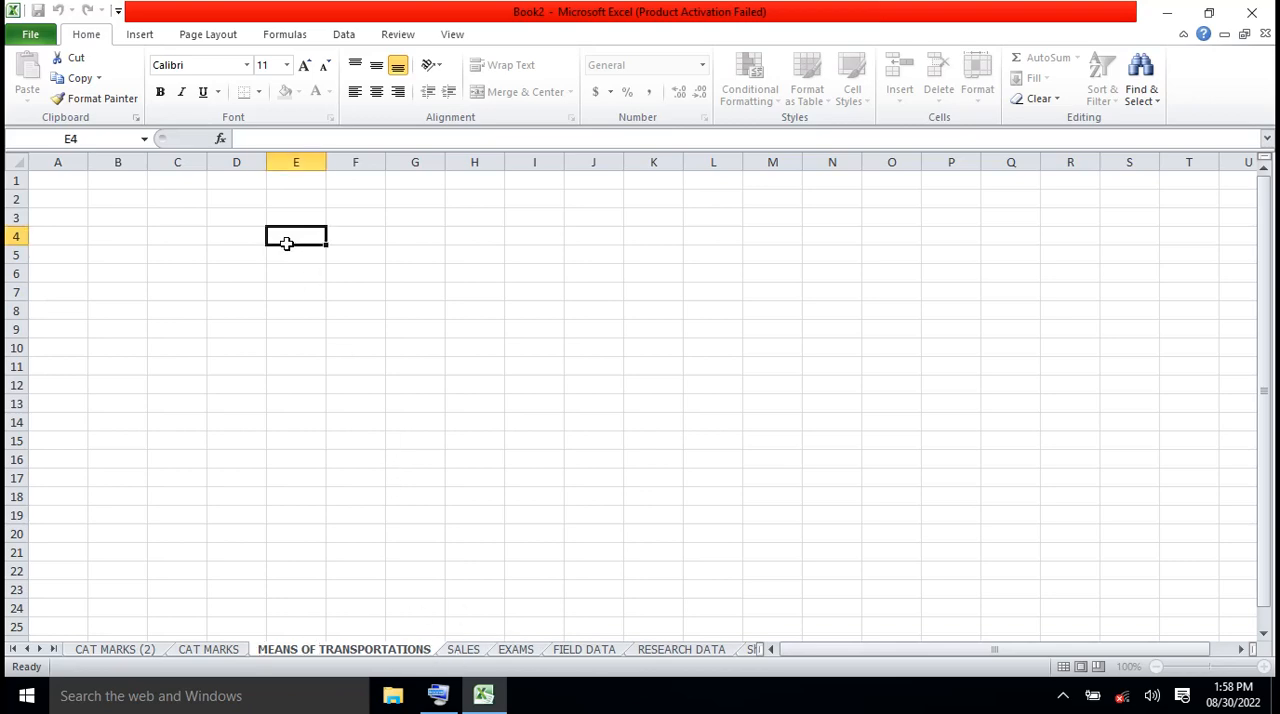
Merge cells C1:H1 into one title cell with Merge Cells, without centring
left_click(295, 375)
key("ctrl+Up")
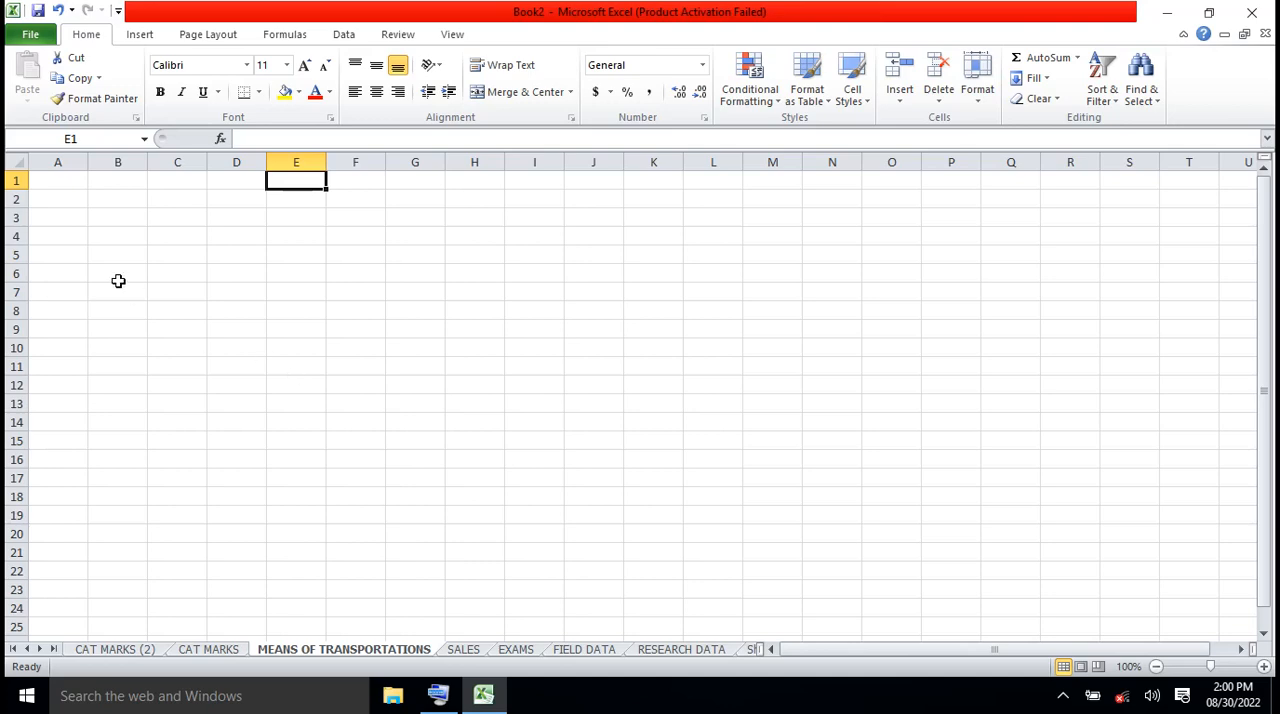
left_click(166, 183)
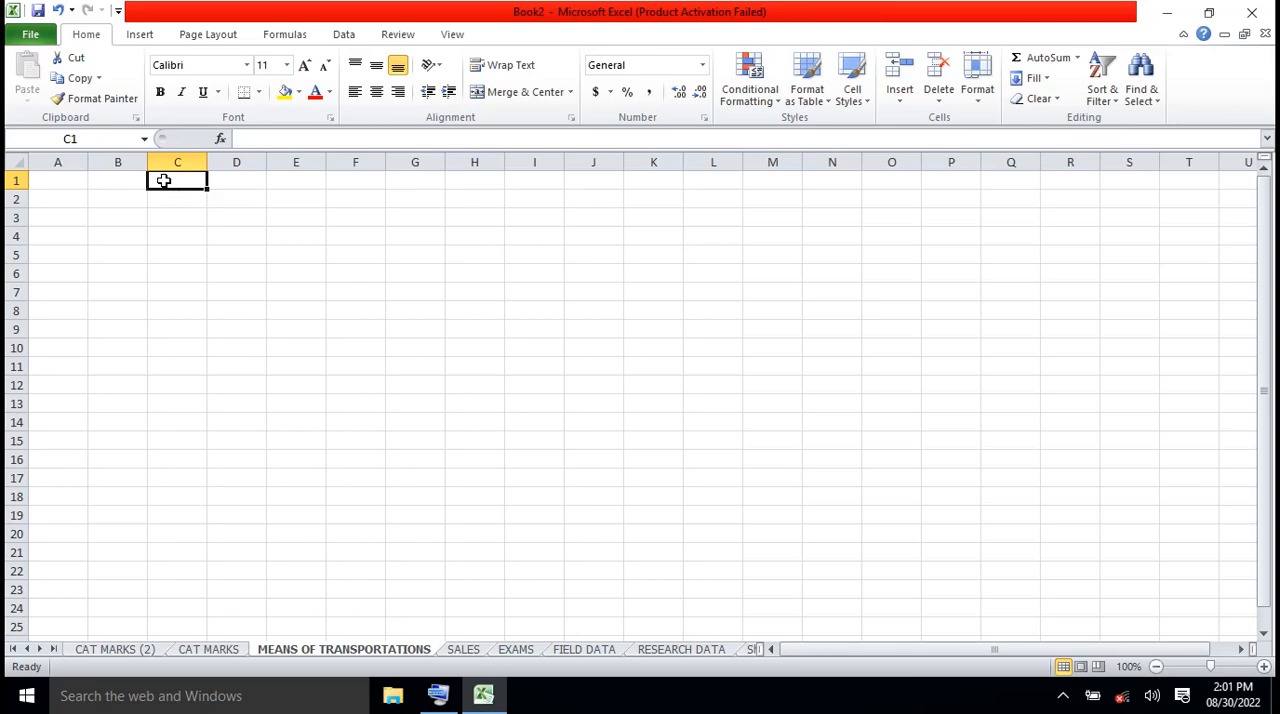
left_click_drag(194, 172, 452, 189)
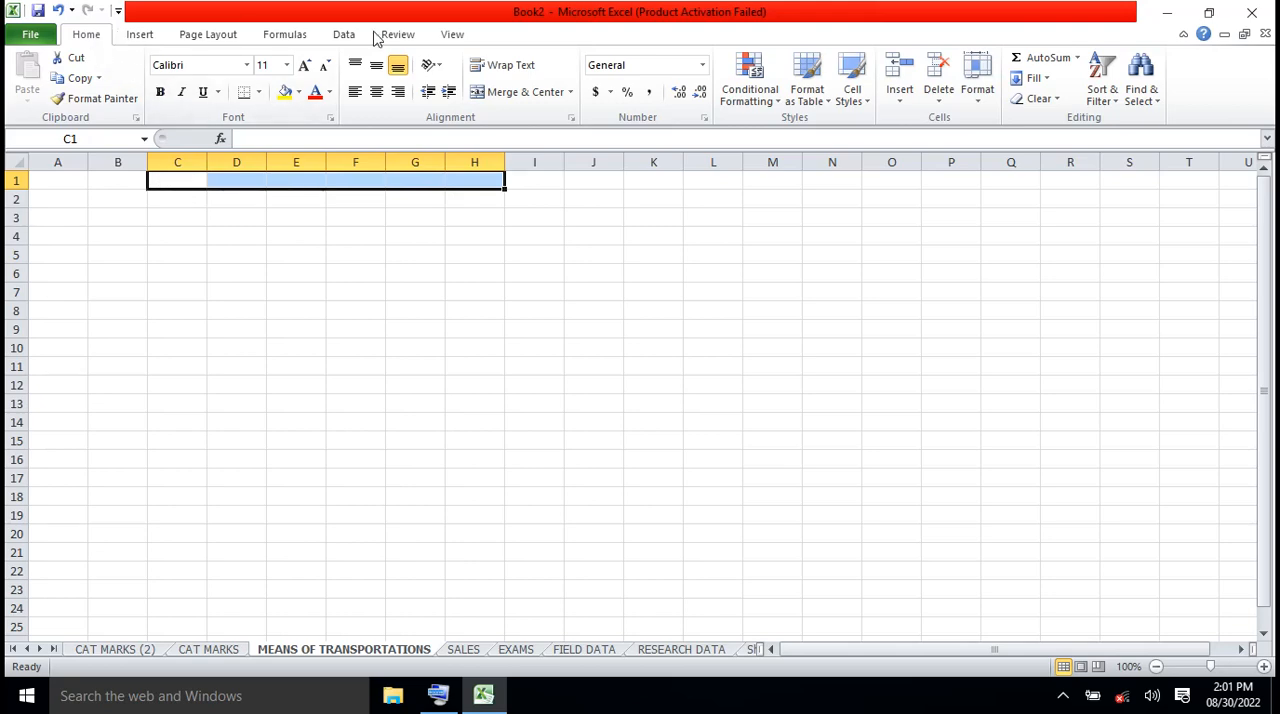
left_click(572, 93)
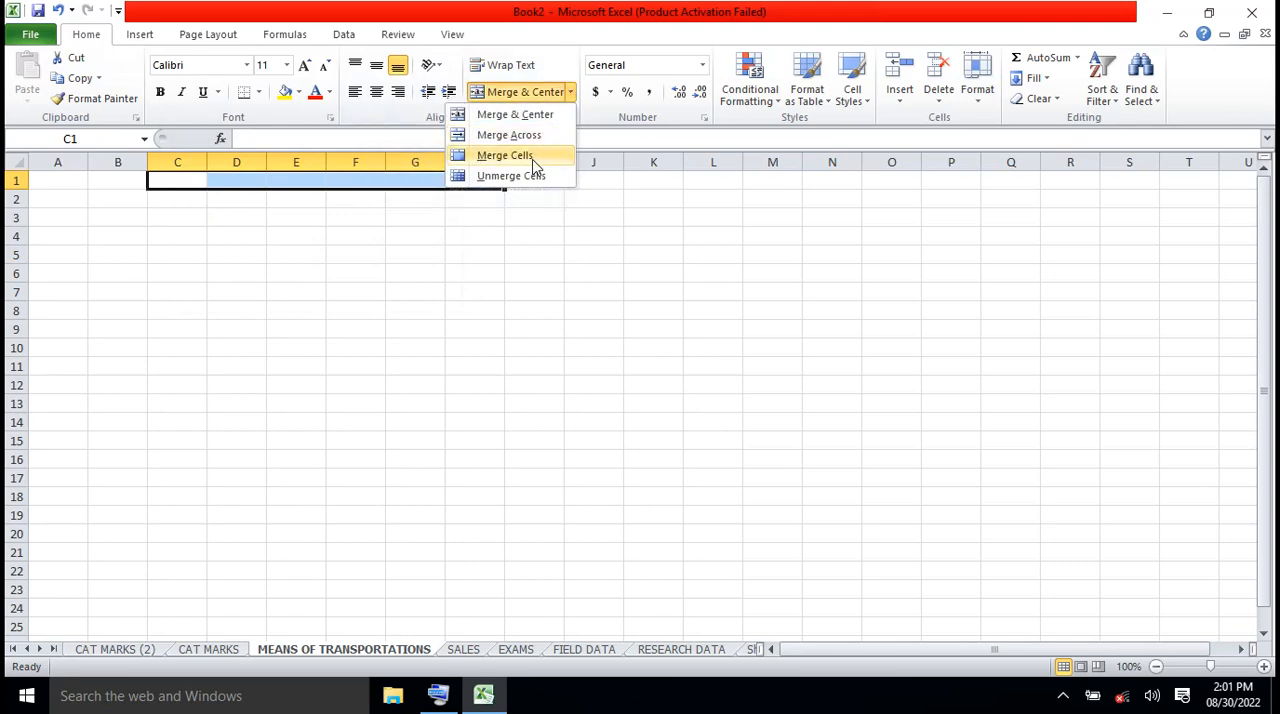
left_click(534, 163)
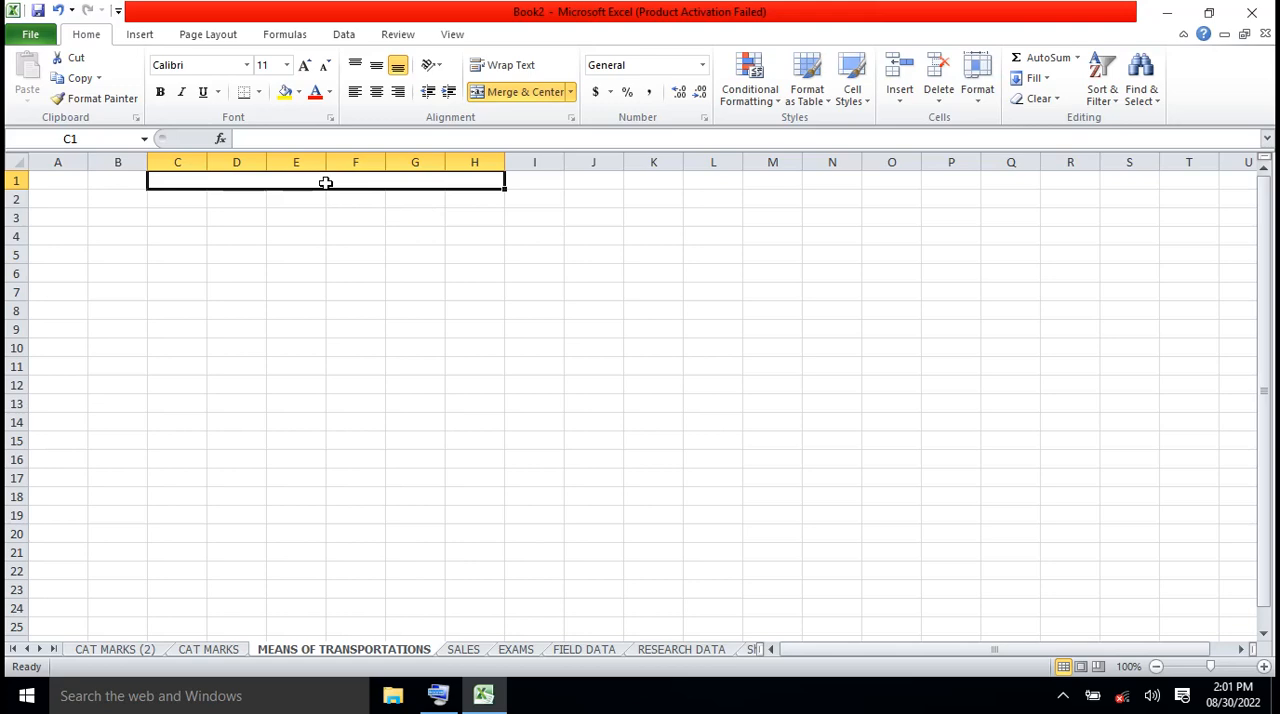
Enter the heading MEANS OF TRANSOIRT IN KENYA in the merged title cell C1
type("MEANS ")
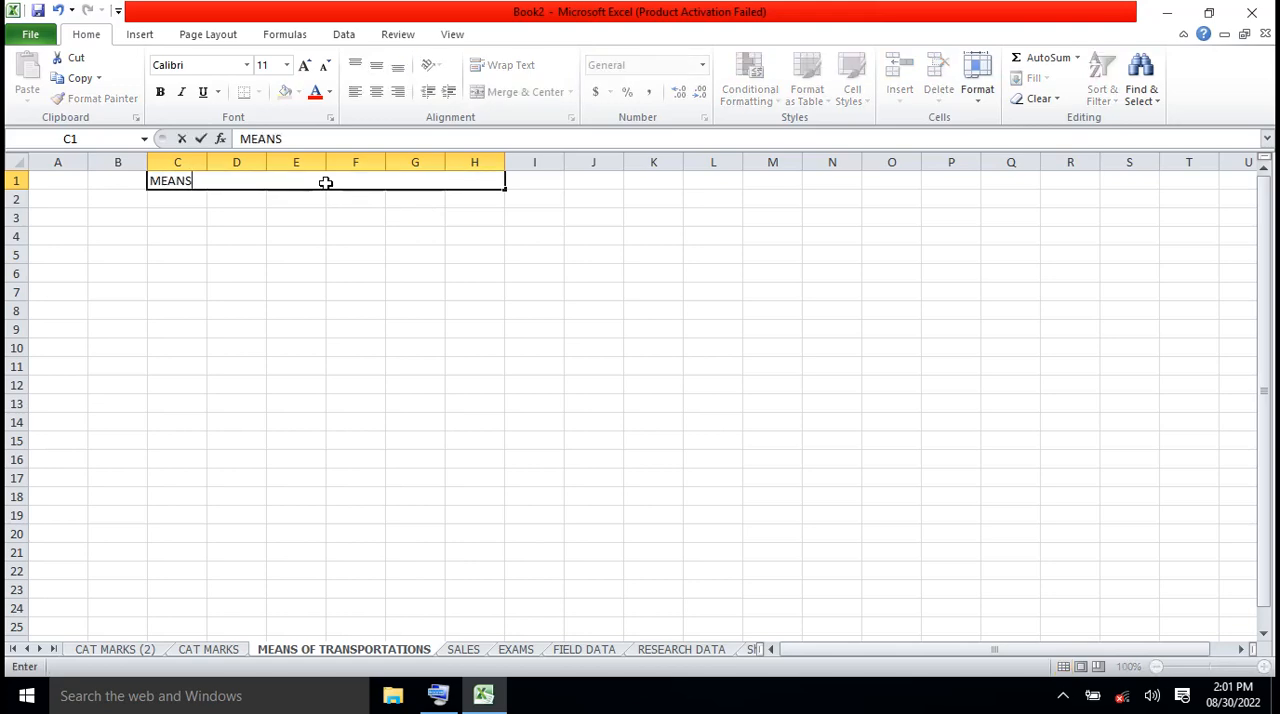
type("OF TRANSOI")
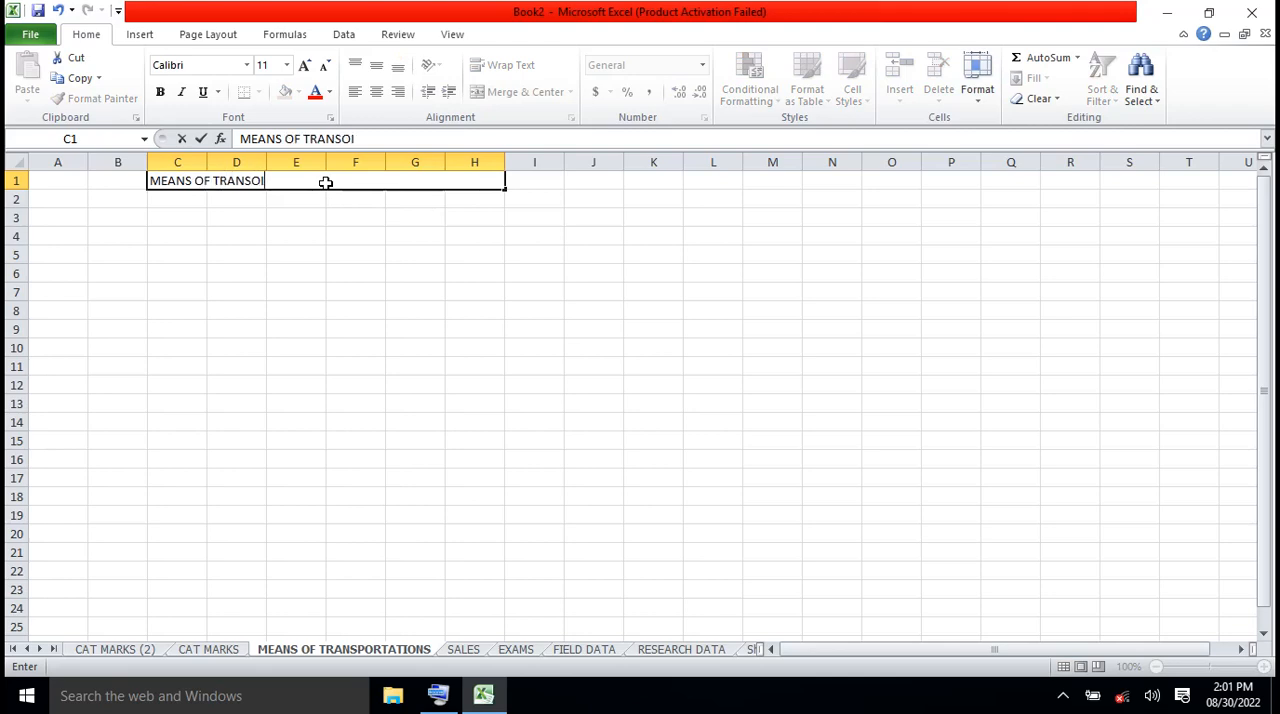
type("RT IN KENYA")
left_click(396, 267)
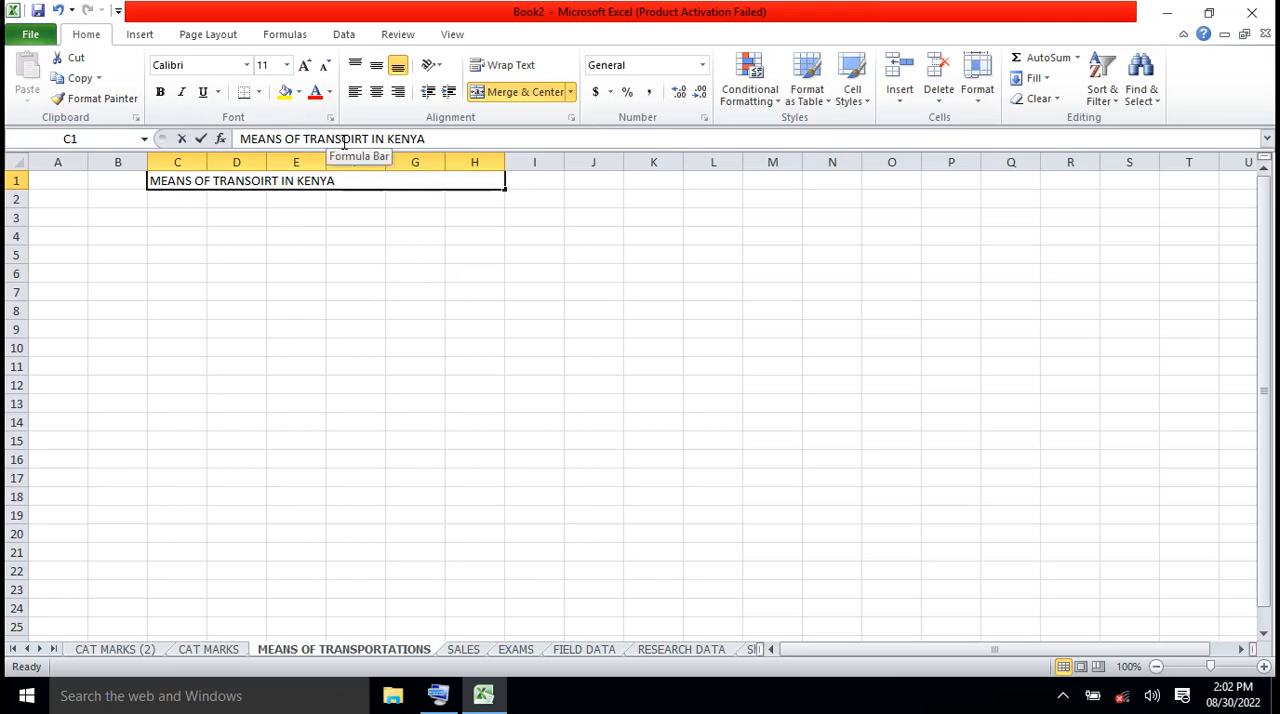
Correct the misspelled word in the title to TRANSPORT and commit the entry
left_click(344, 139)
type("P")
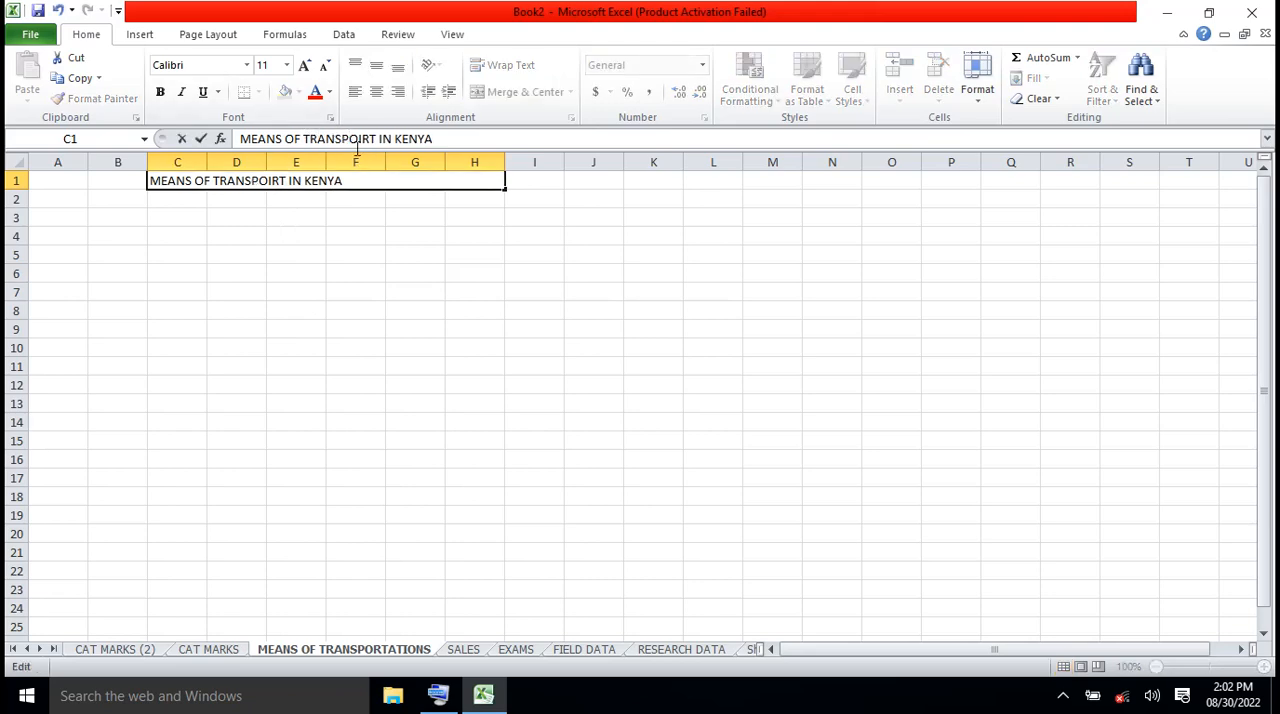
left_click(363, 140)
key("Delete")
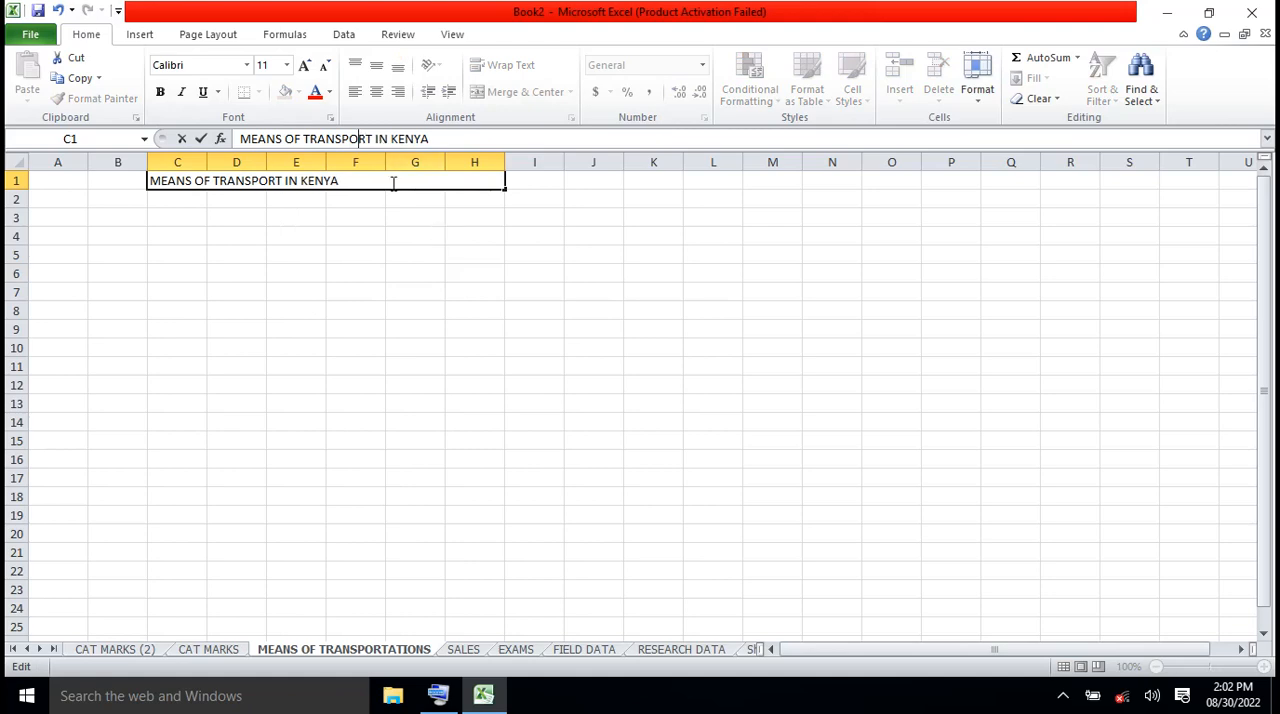
left_click(271, 252)
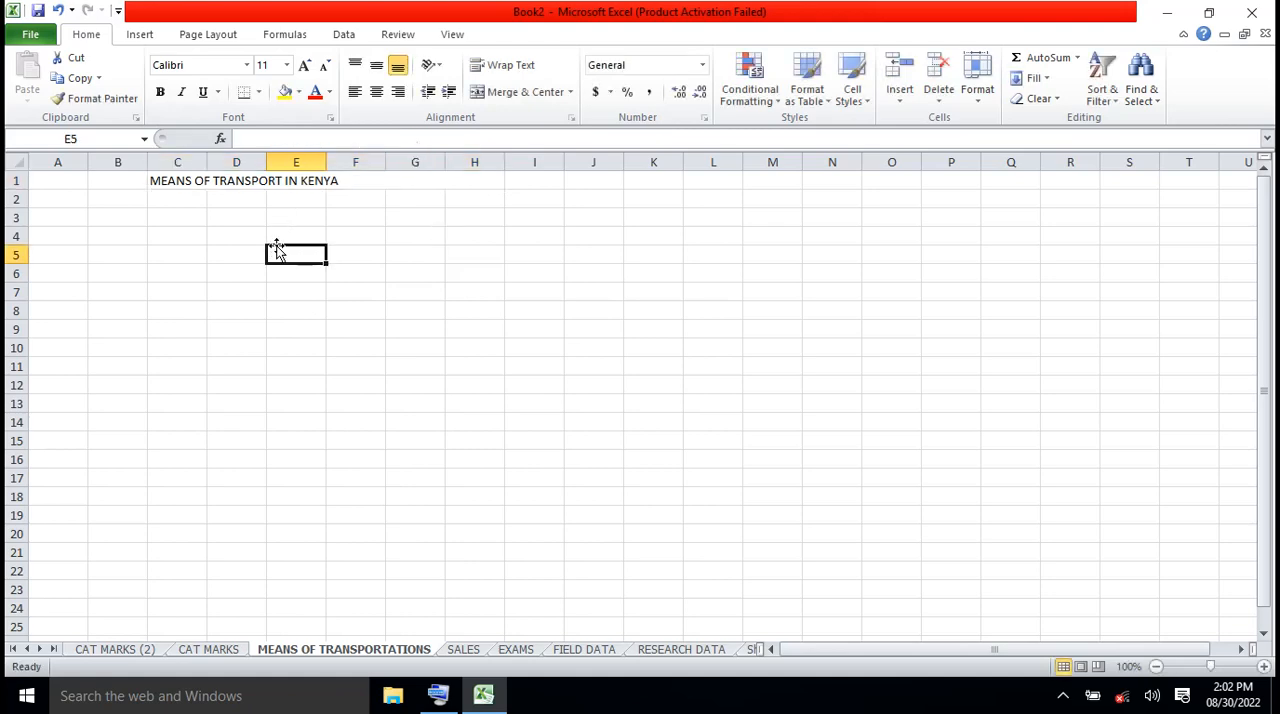
Centre the title in its merged cell and make it bold
left_click(273, 186)
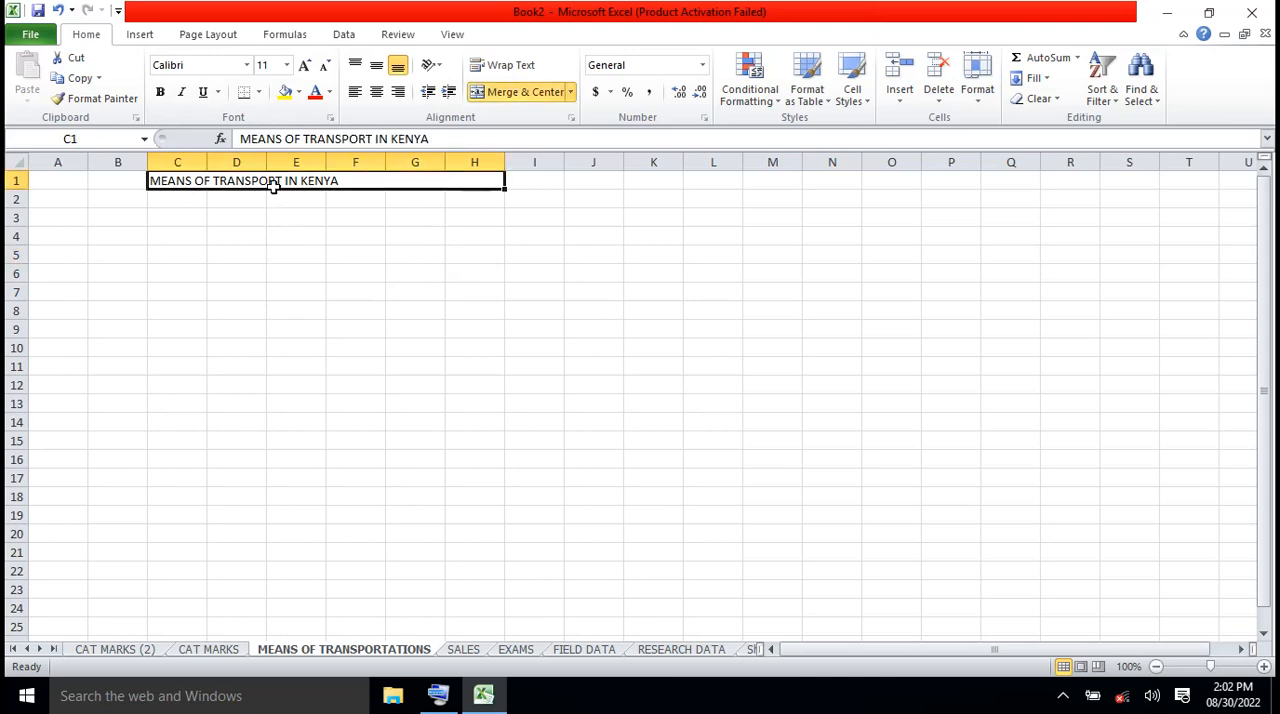
left_click(376, 92)
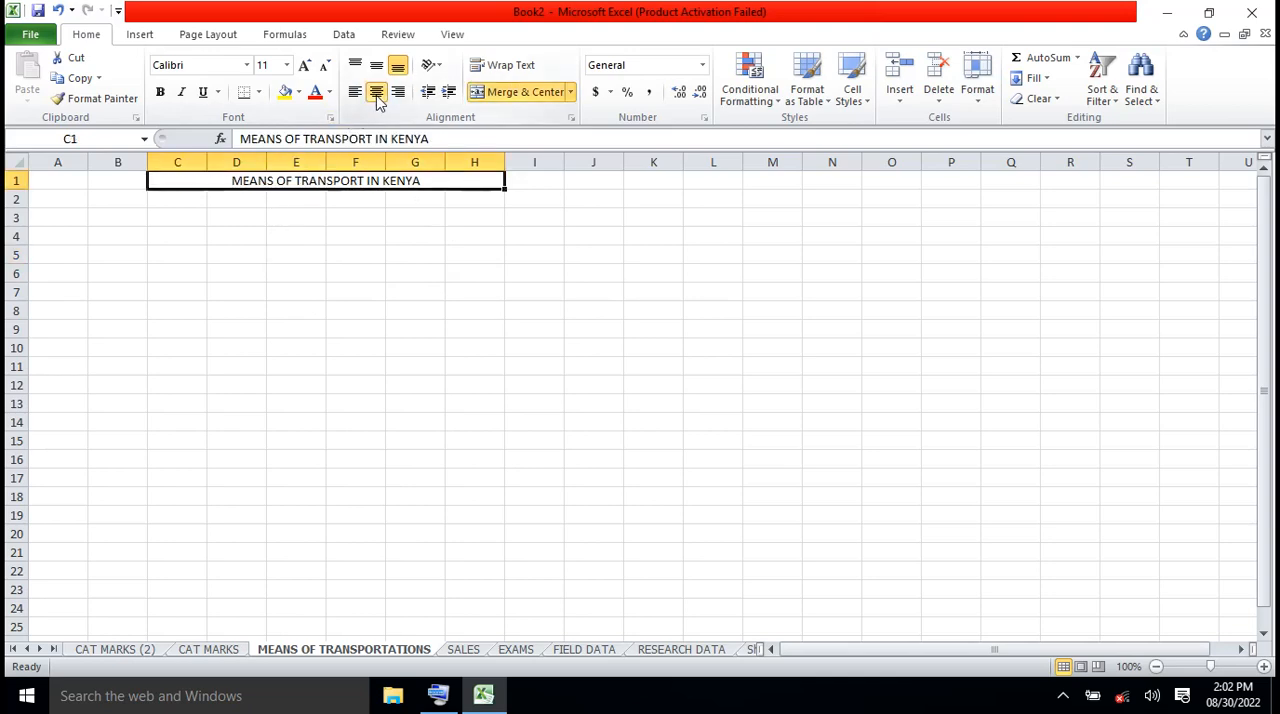
left_click(160, 92)
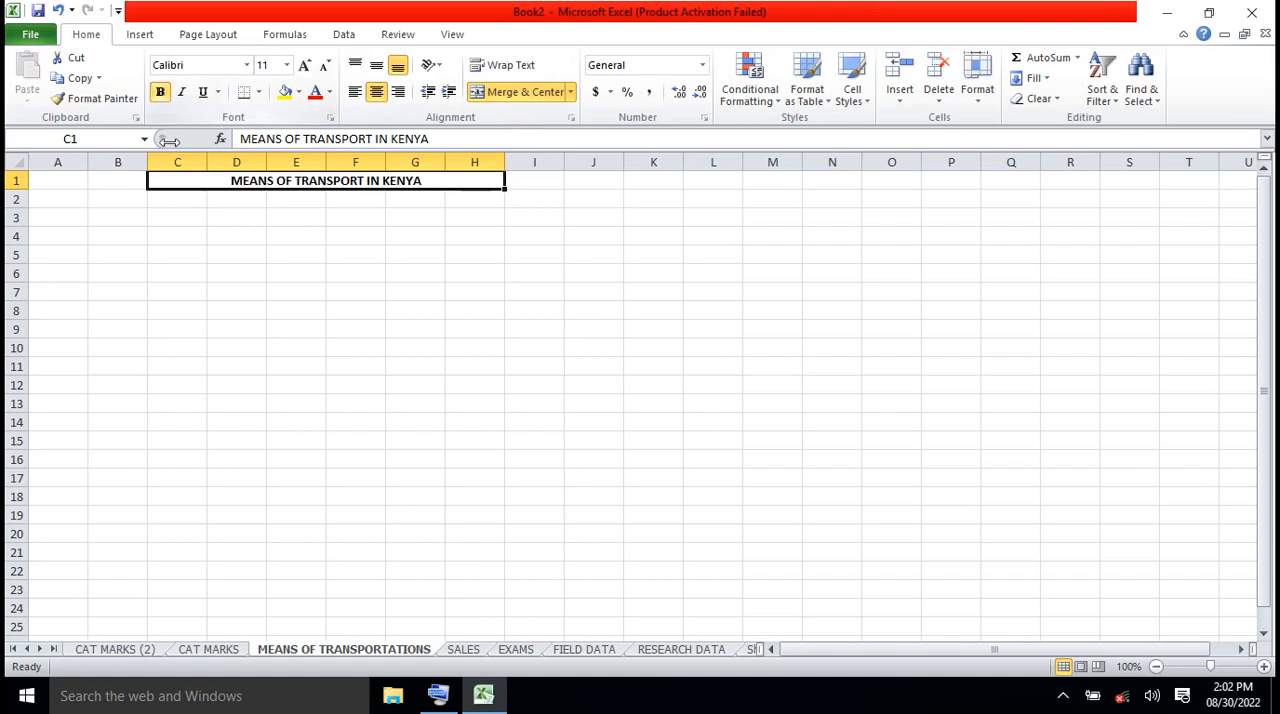
List the transport types ROAD, SEA and AIR in cells B3 to B5
left_click(121, 216)
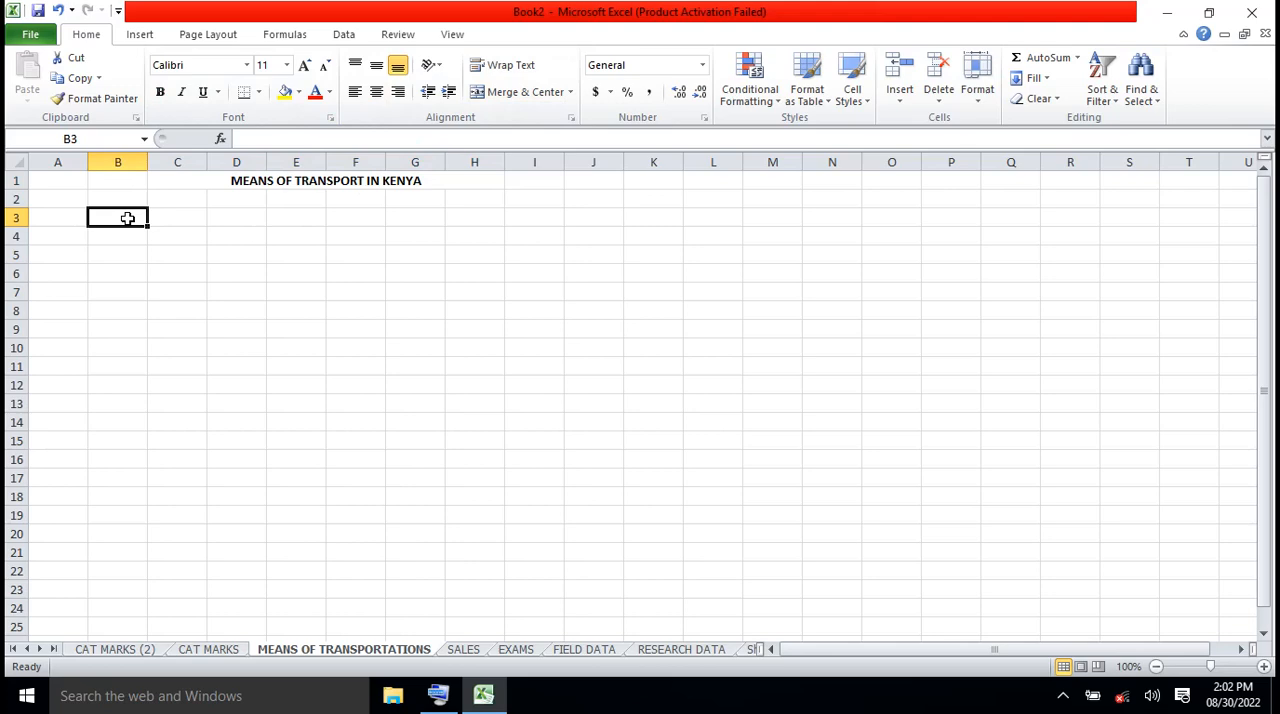
type("ROAD")
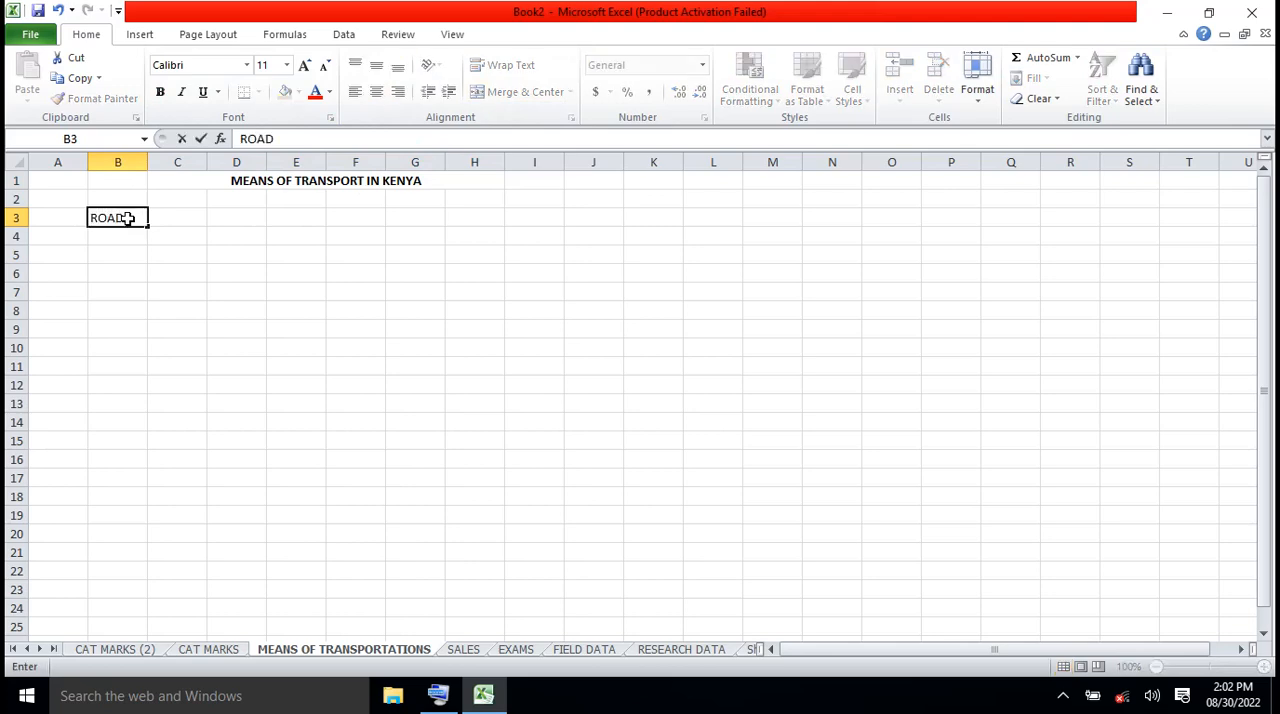
left_click(126, 241)
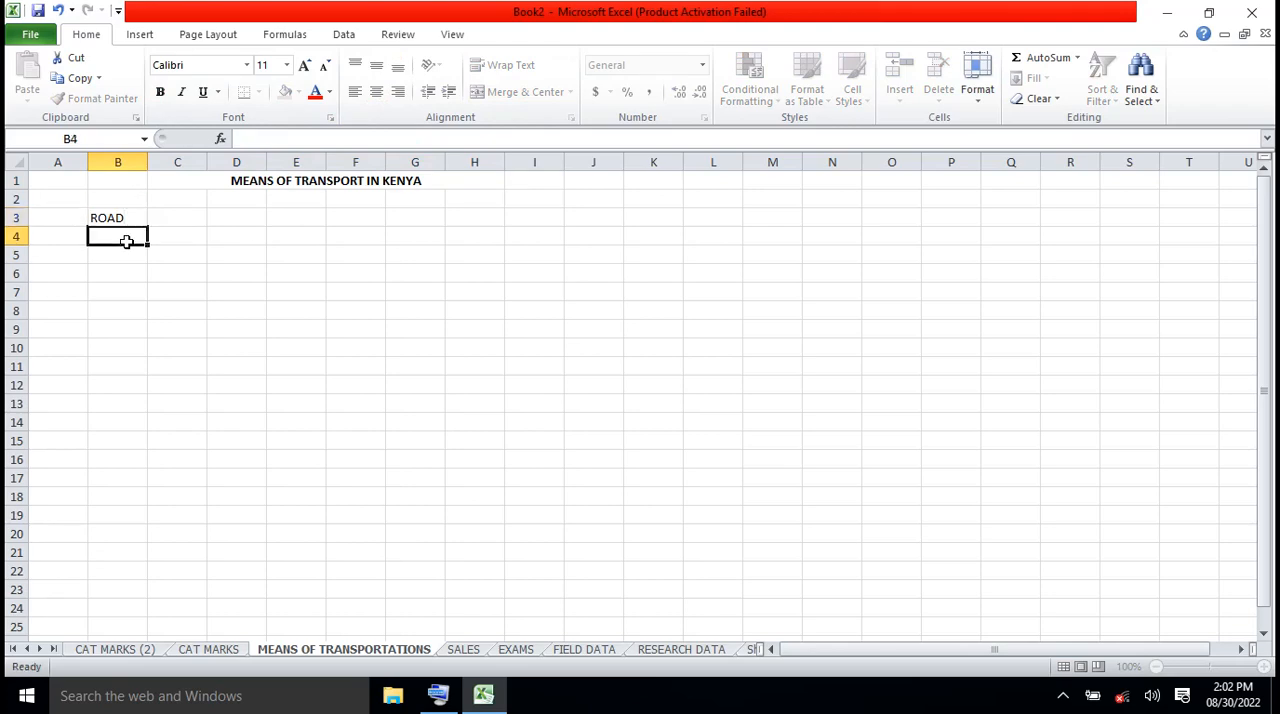
type("SEA")
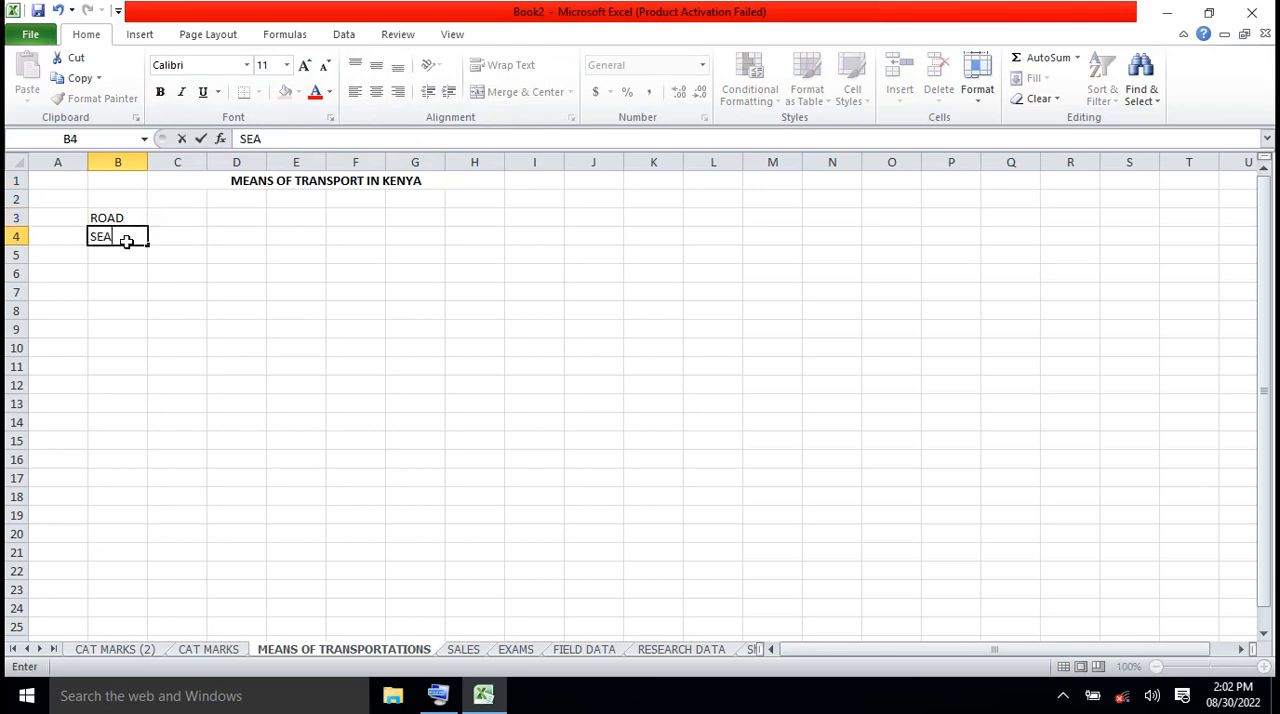
left_click(126, 257)
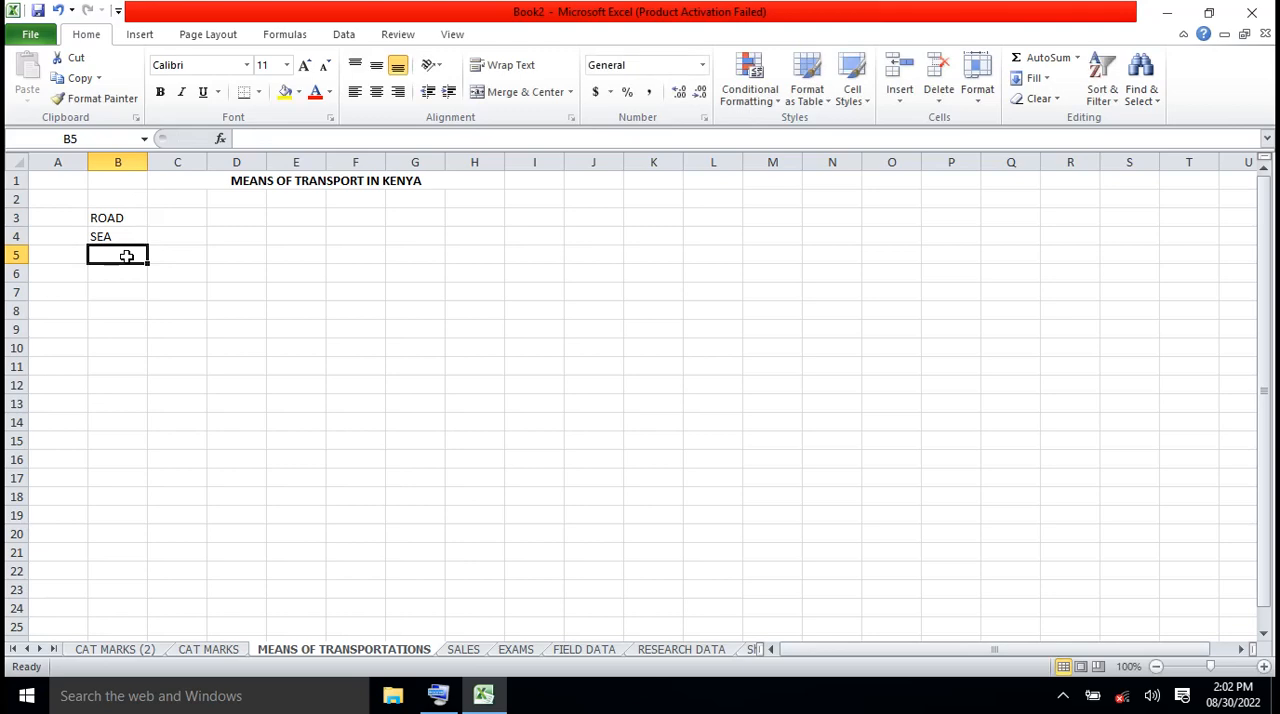
type("WATER")
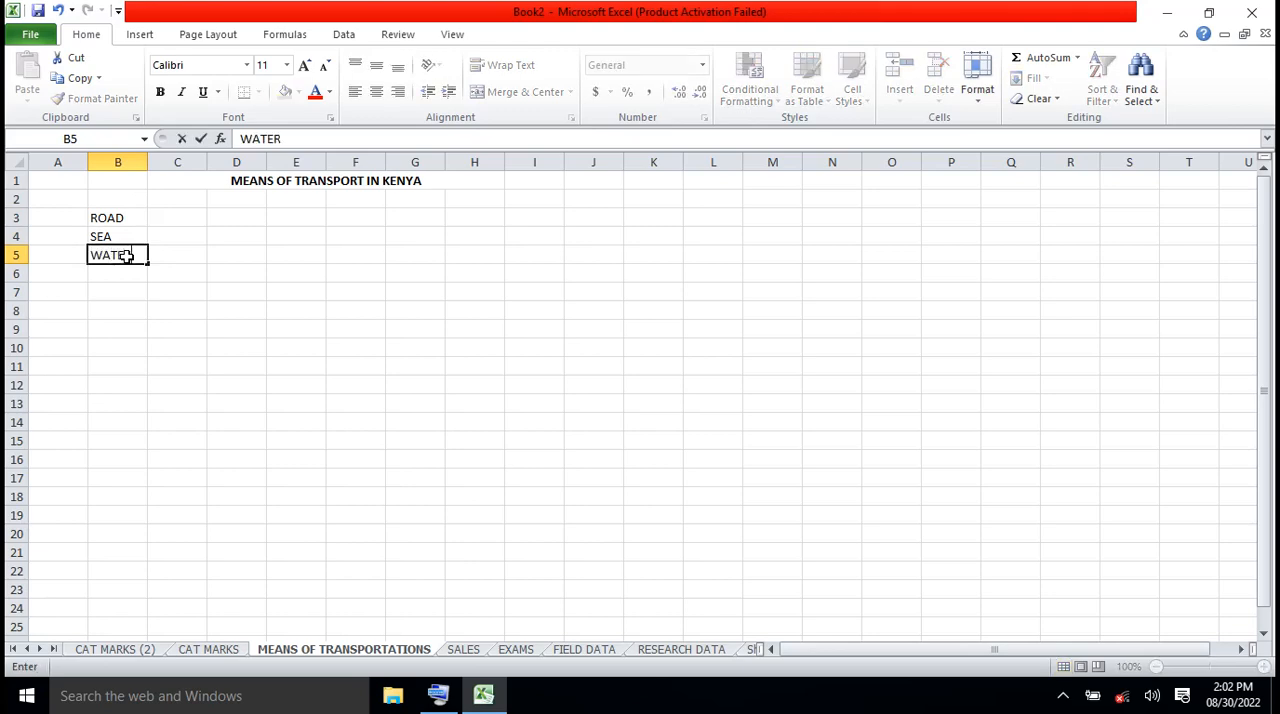
key("BackSpace")
key("BackSpace")
key("BackSpace")
key("BackSpace")
key("BackSpace")
type("AIR")
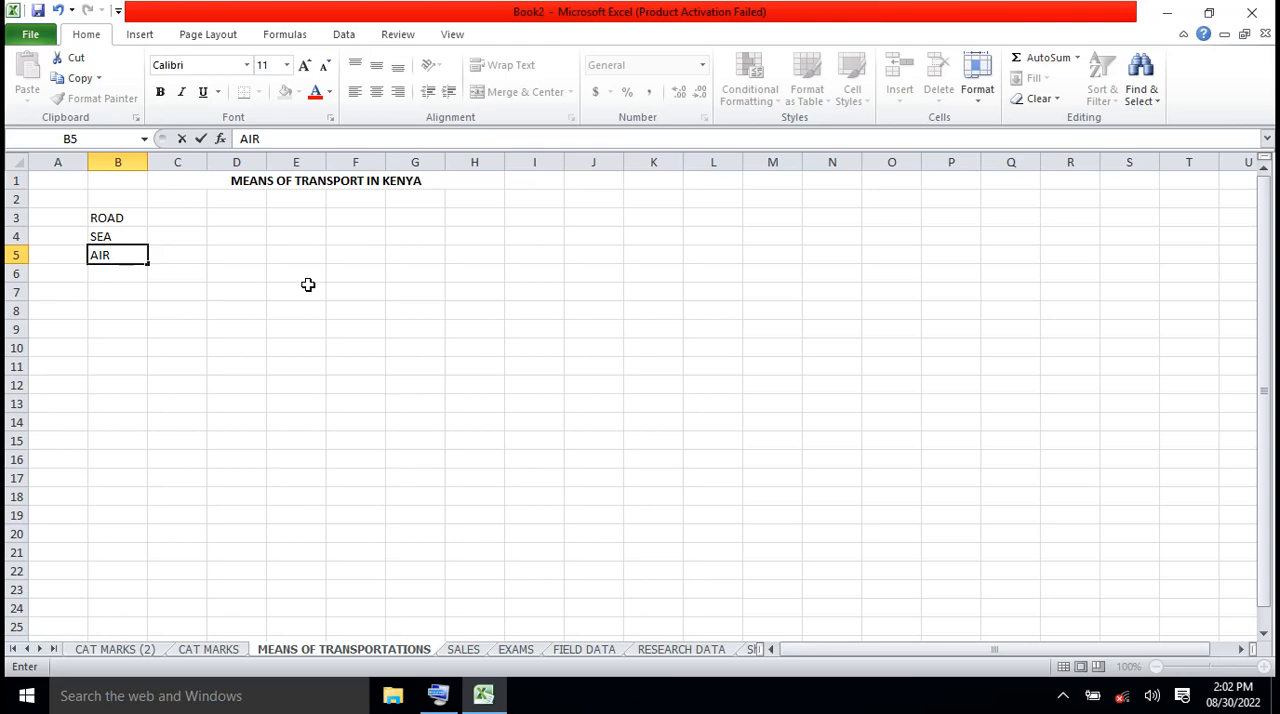
Enter 30000000 as the ROAD figure in cell C3
left_click(181, 217)
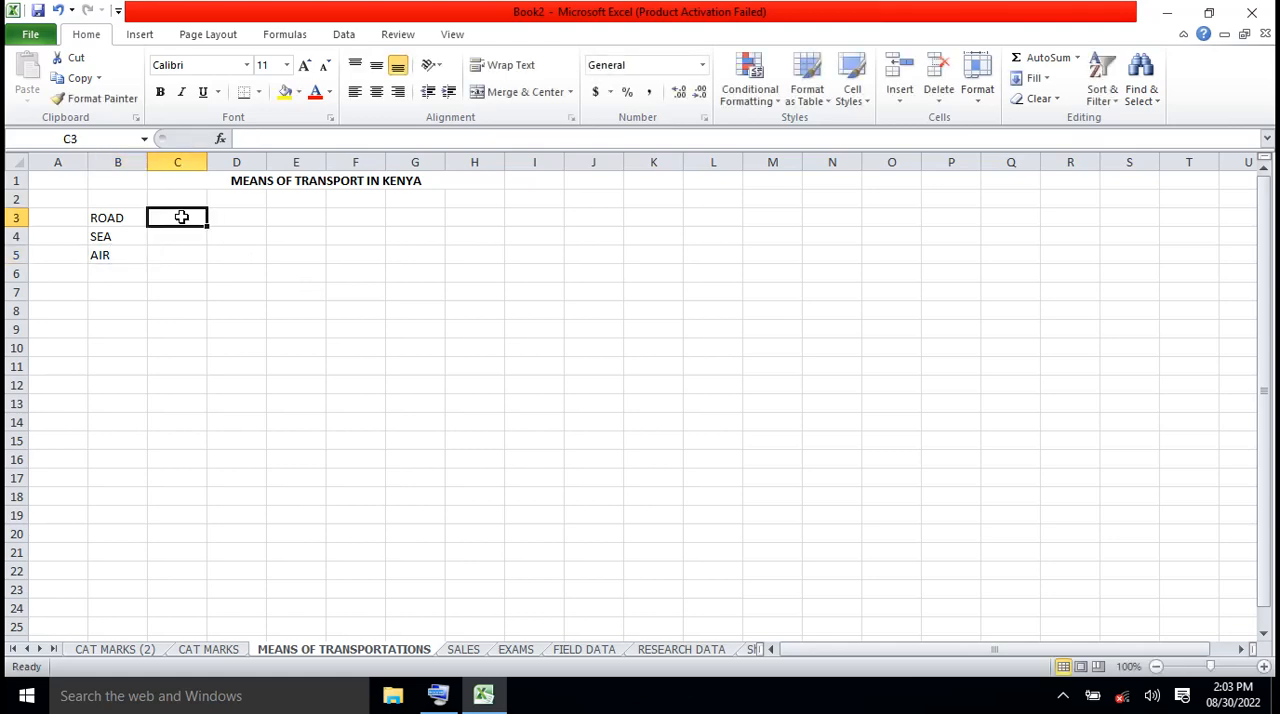
type("30")
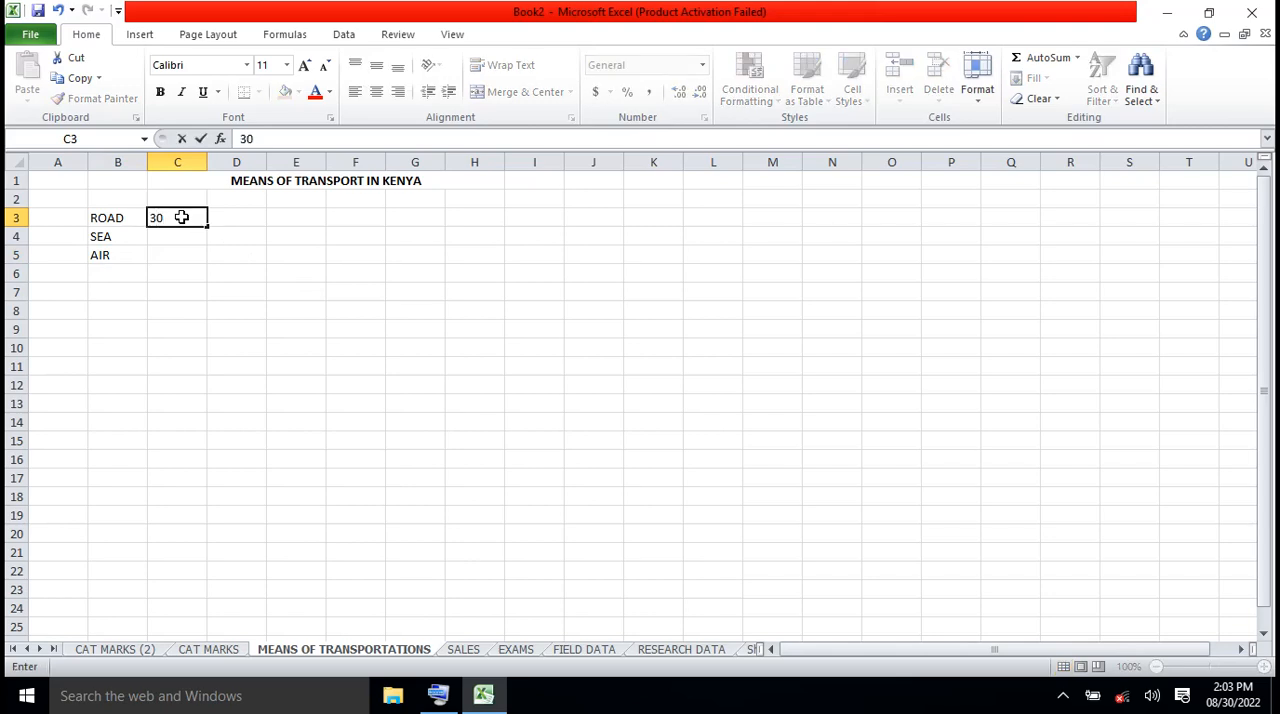
type("000000")
left_click(225, 294)
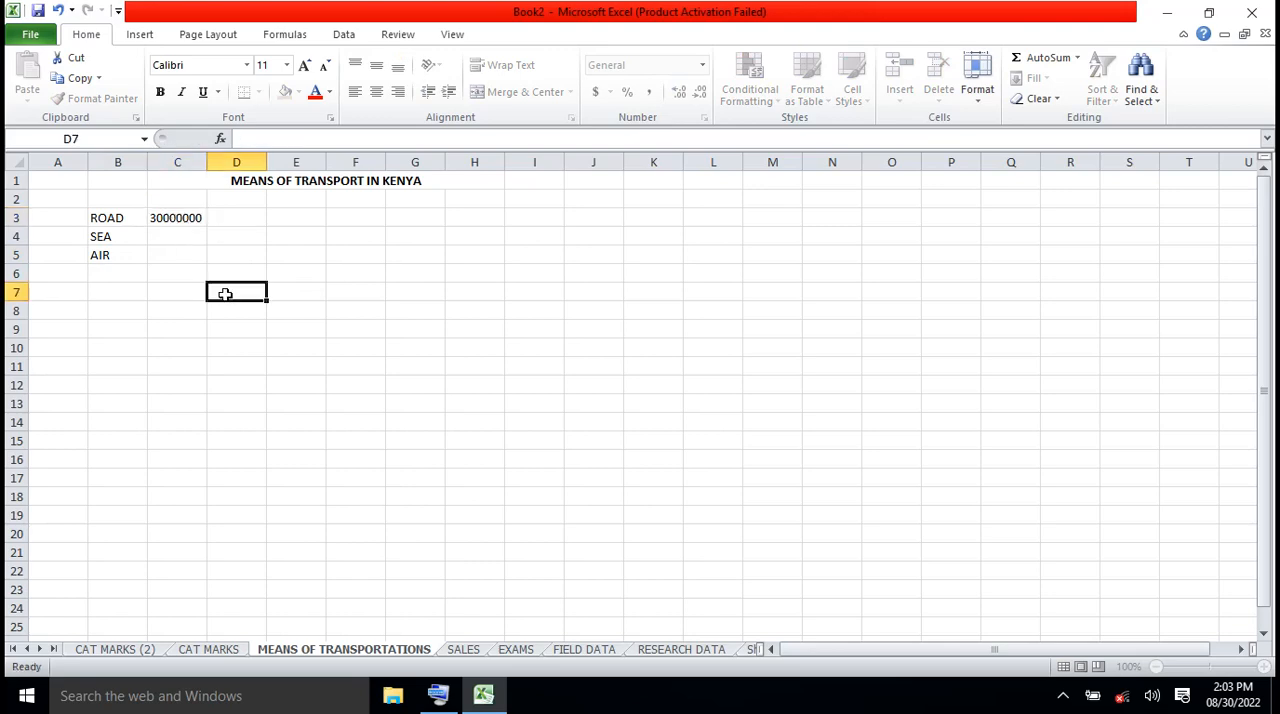
left_click(174, 217)
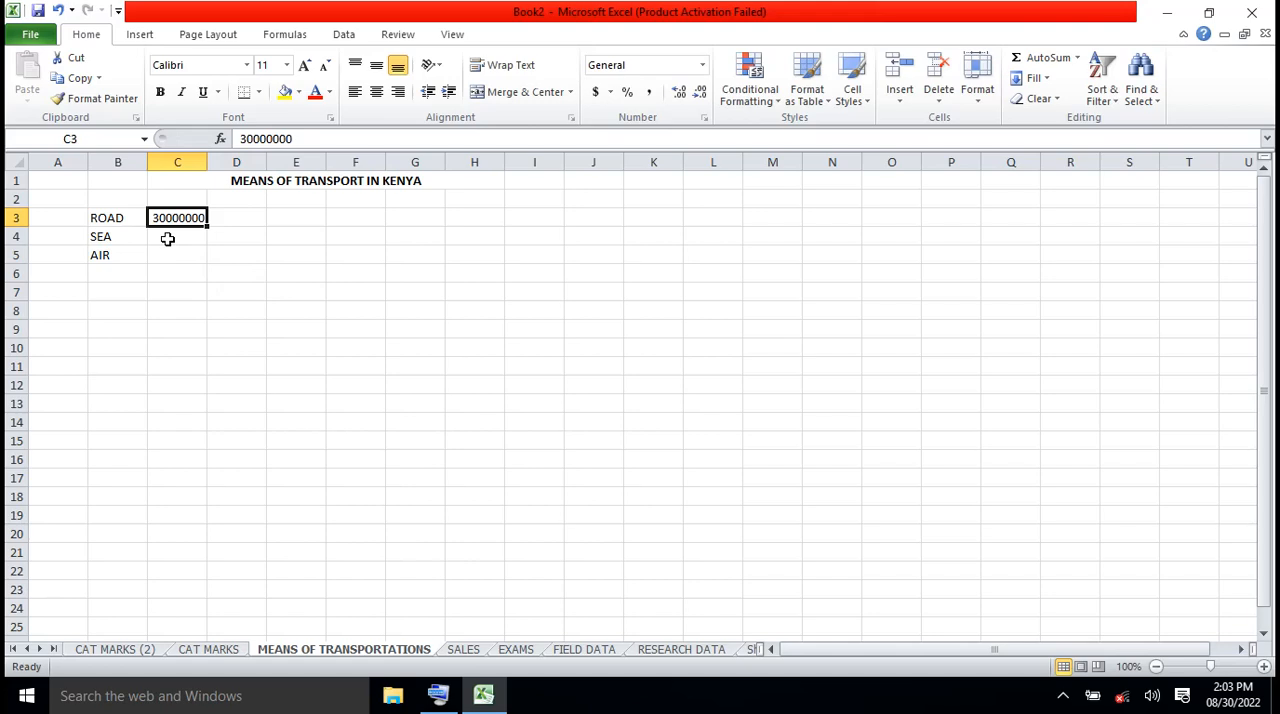
Enter 12000000 as the SEA figure in cell C4
left_click(167, 238)
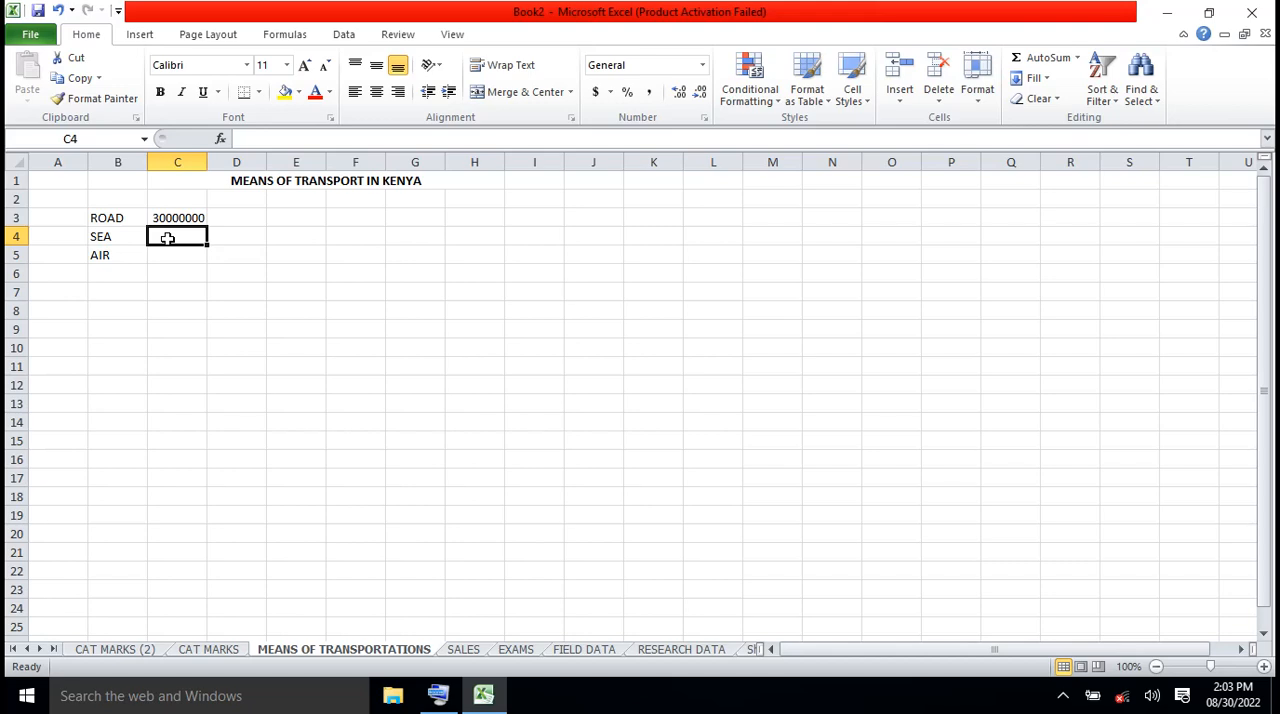
type("12")
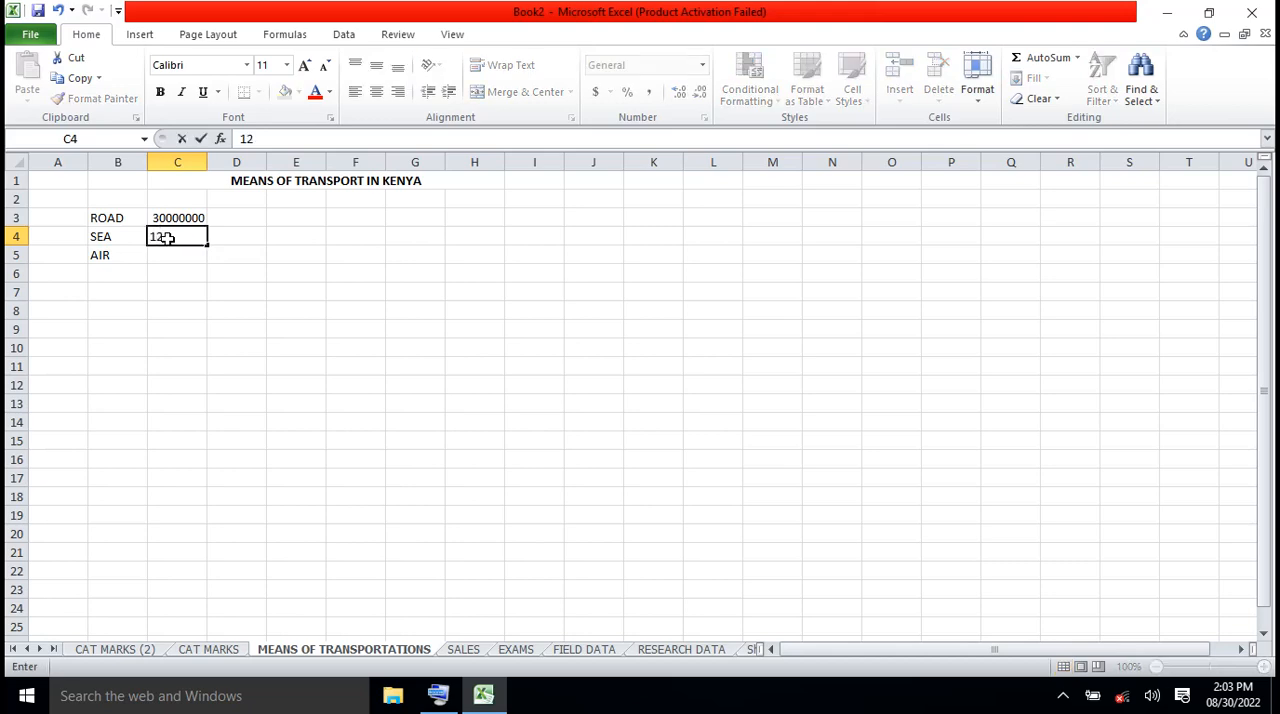
type("0000")
left_click(165, 236)
type("00")
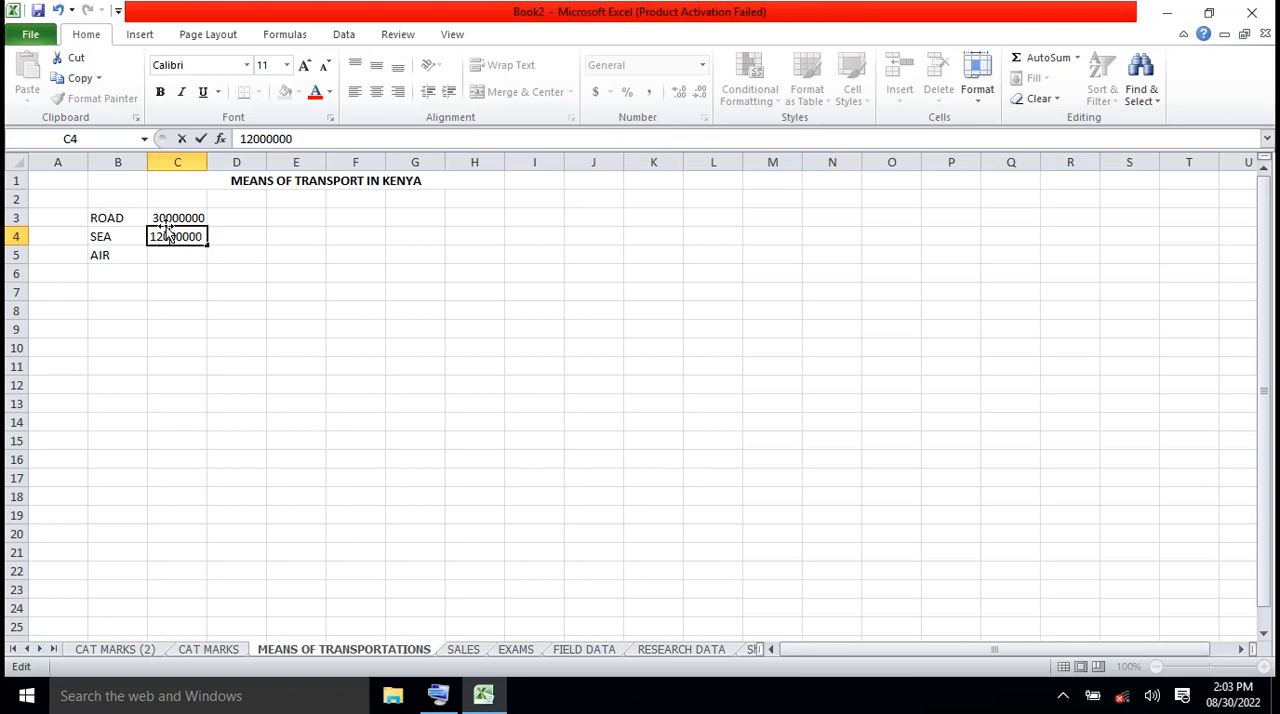
Change the ROAD figure in C3 to 27 000 000, with spaces separating the thousands
left_click(161, 213)
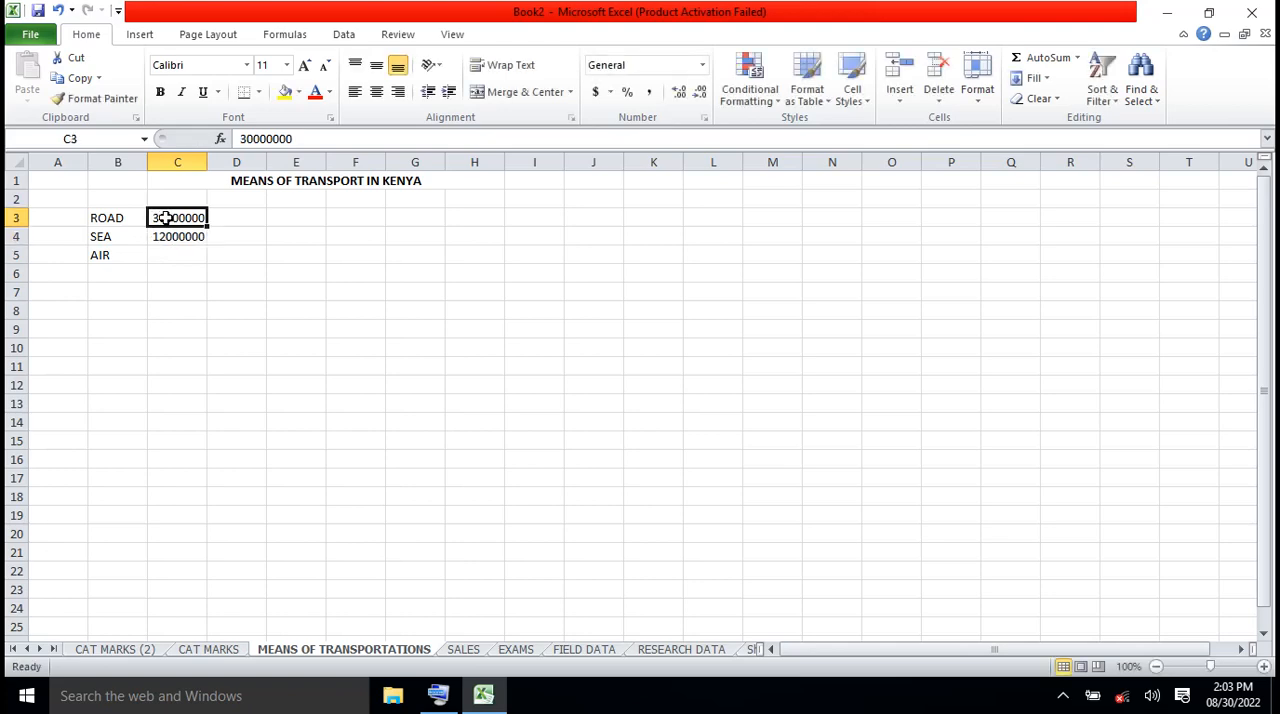
left_click(252, 138)
key("BackSpace")
key("BackSpace")
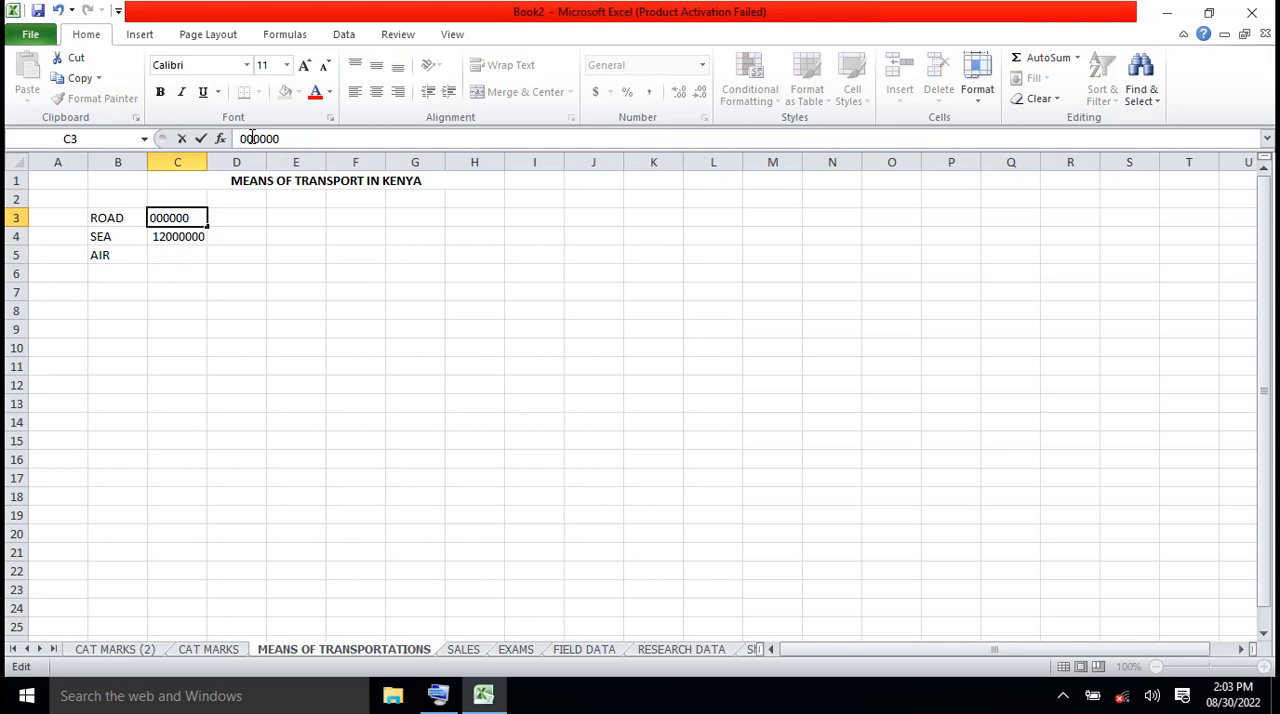
type("27")
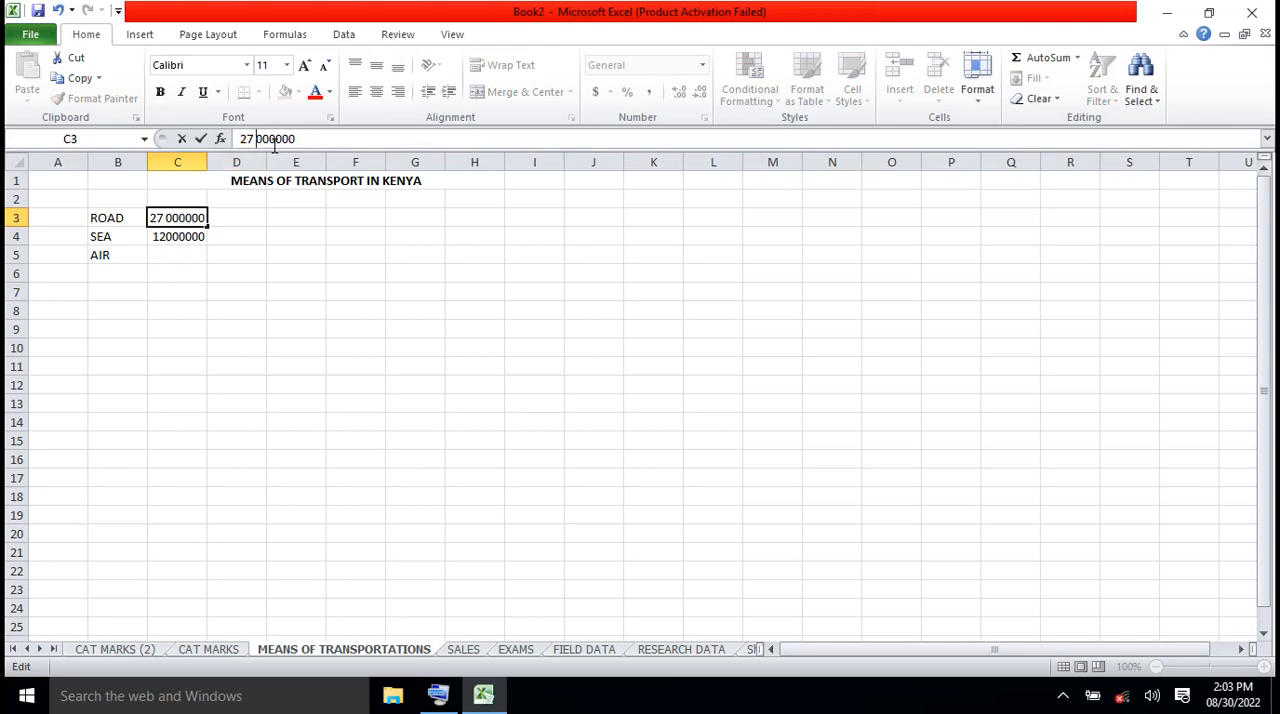
left_click(275, 143)
Rewrite the SEA figure in C4 as 12 000 000, with spaces separating the thousands
left_click(180, 237)
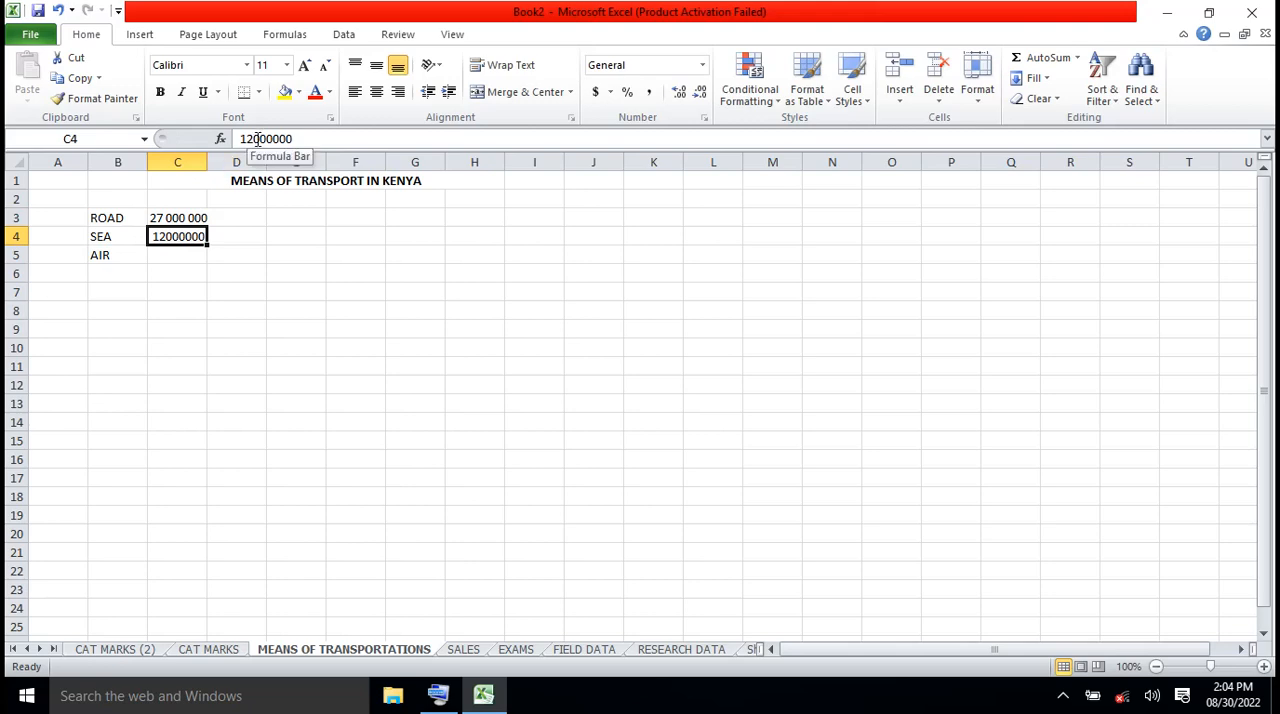
left_click(253, 139)
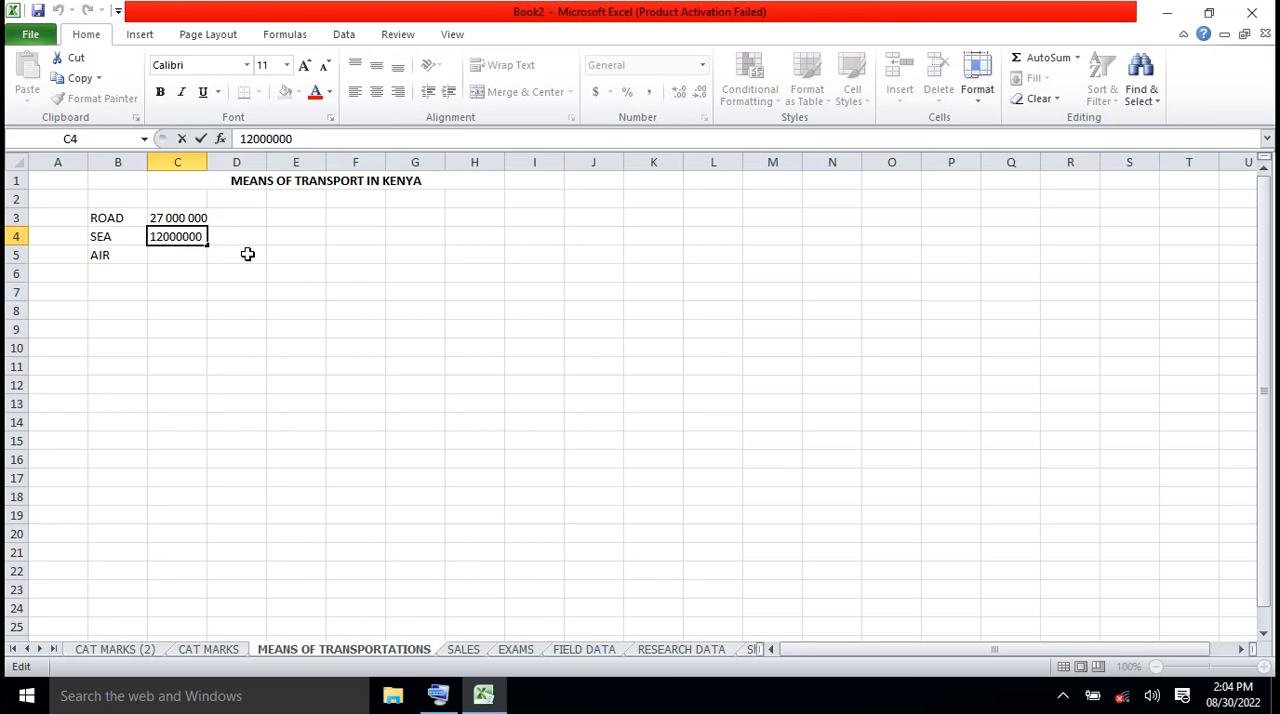
left_click(190, 256)
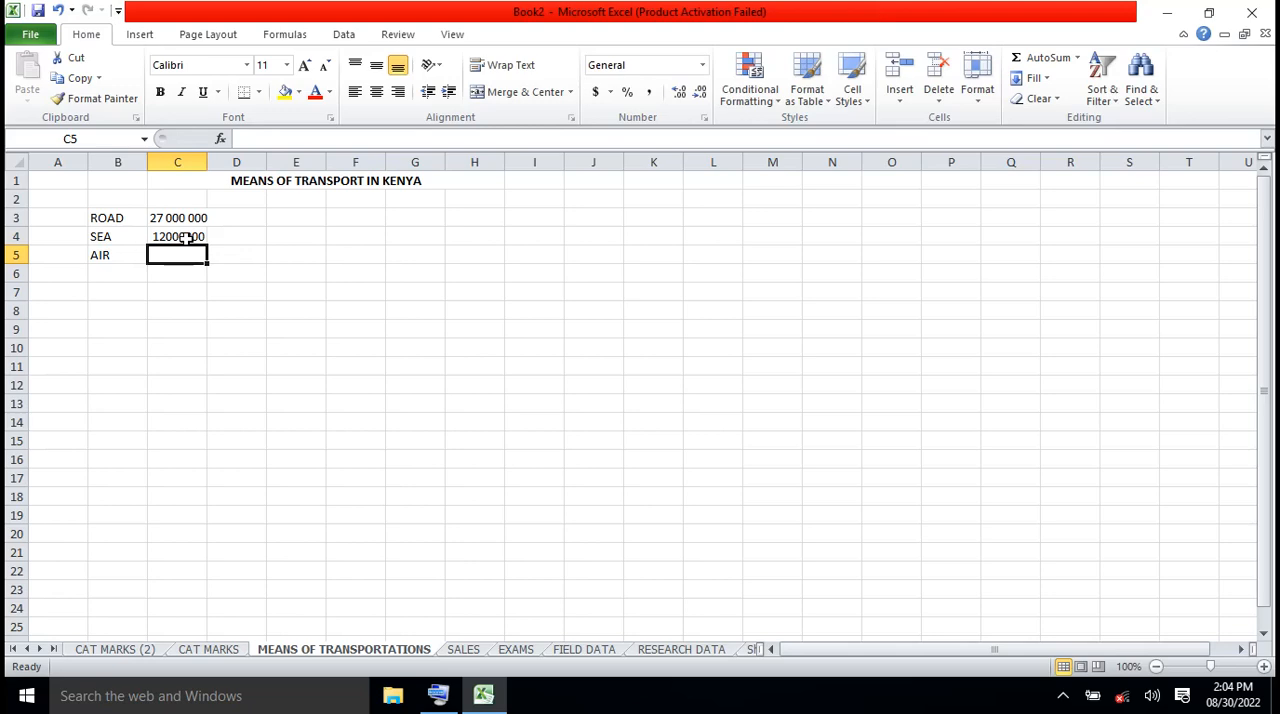
left_click(187, 237)
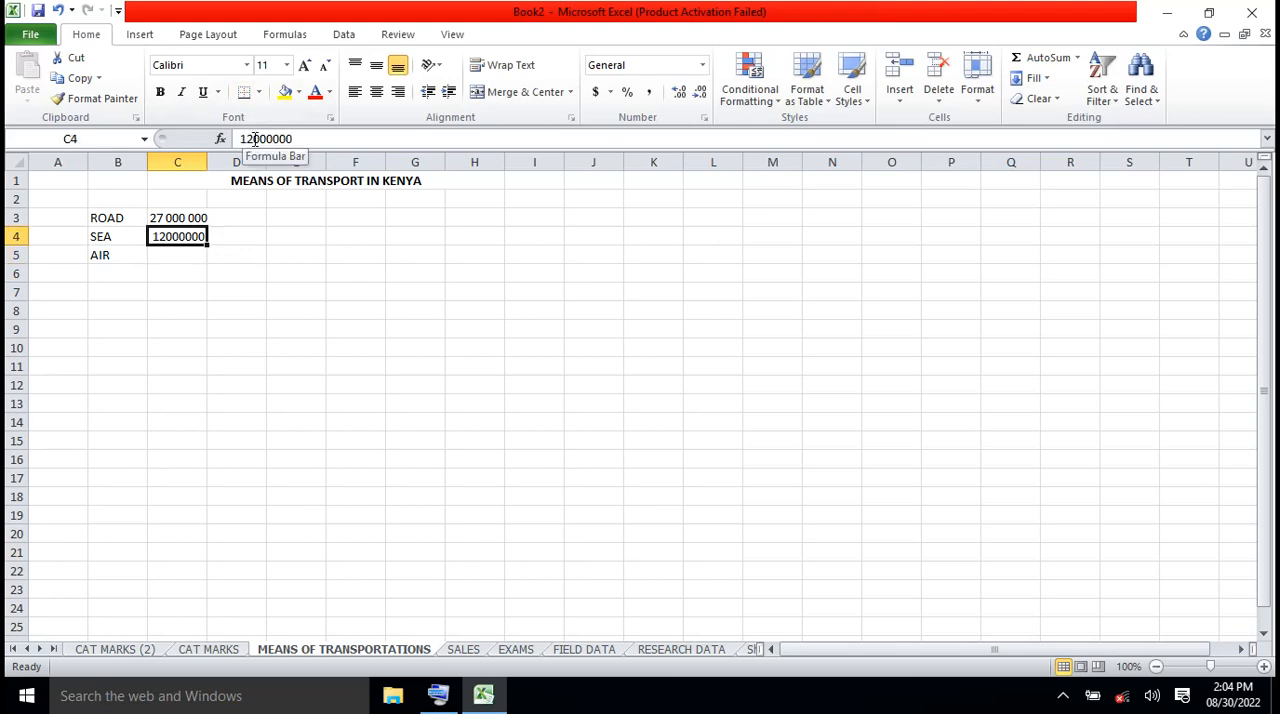
left_click(254, 139)
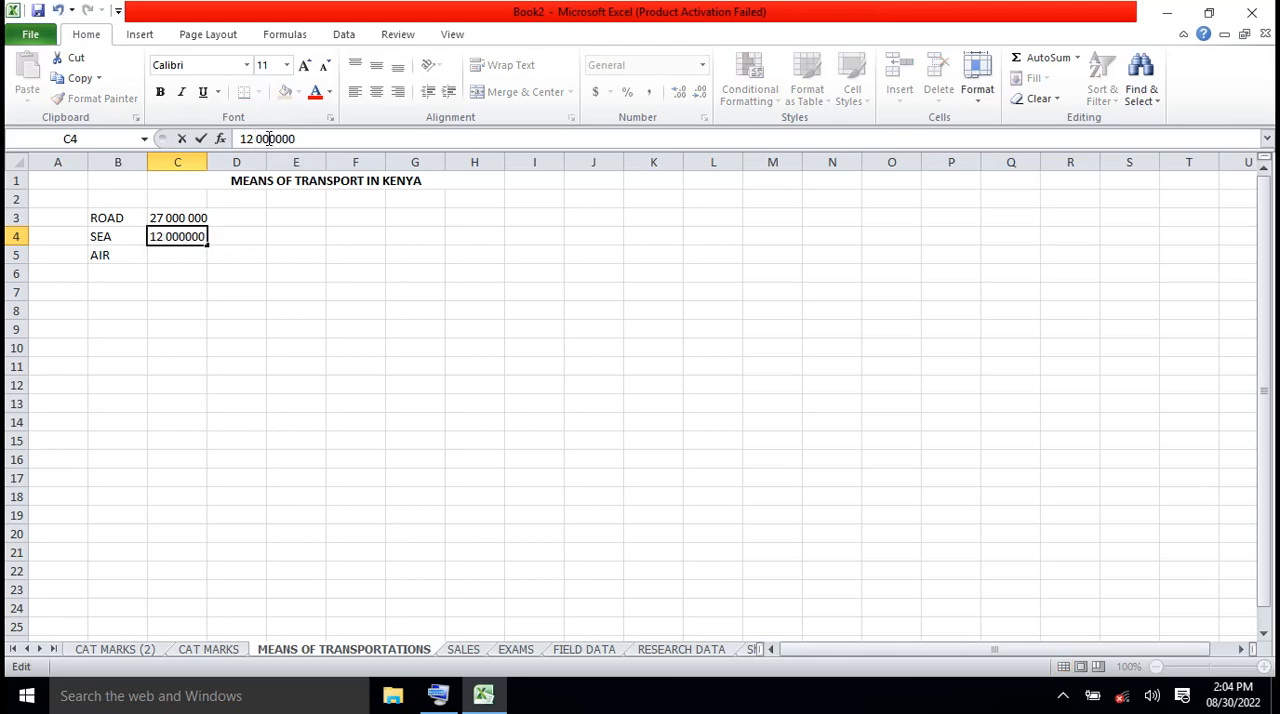
left_click(277, 139)
Enter 9 000 000 as the AIR figure in cell C5, with spaces separating the thousands
left_click(173, 259)
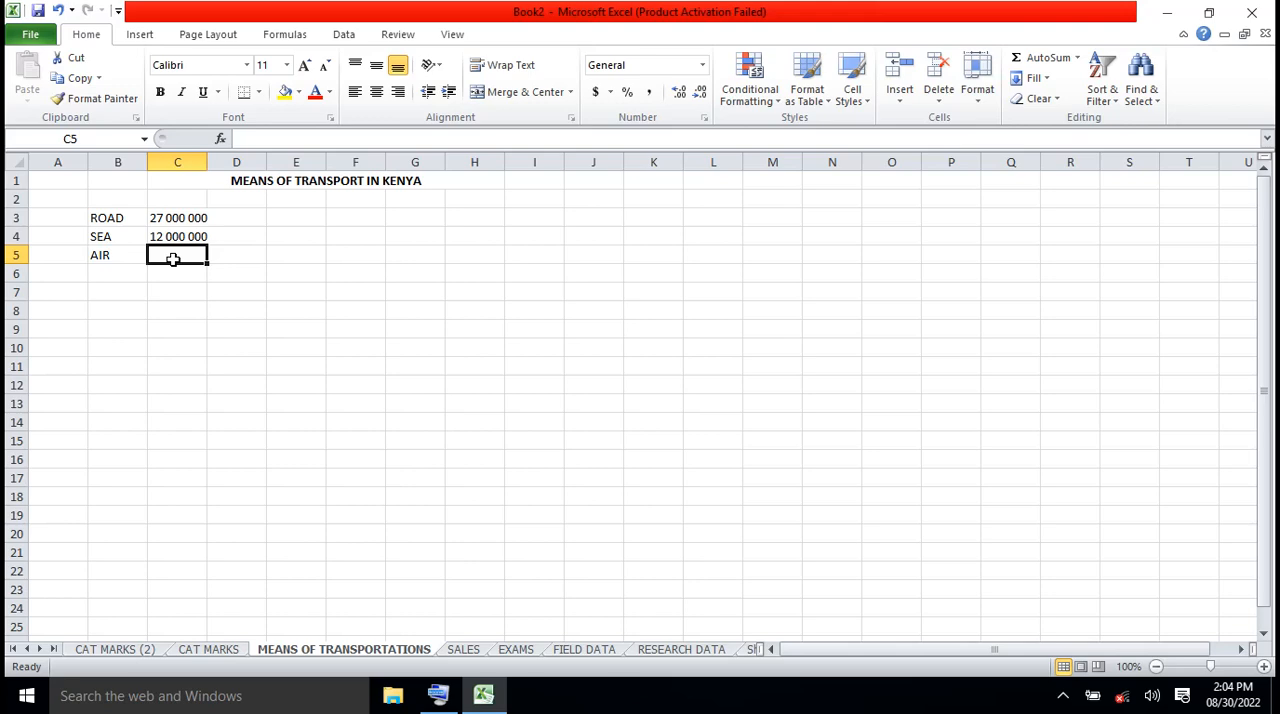
type("9.")
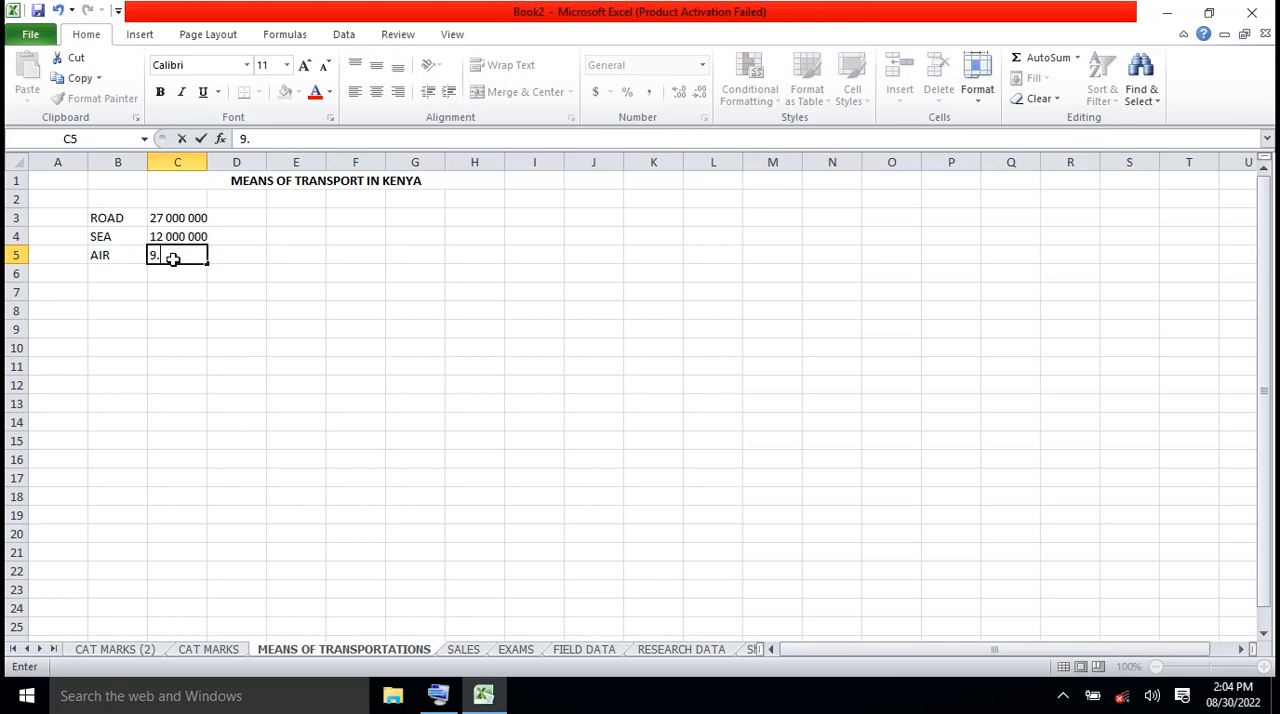
key("BackSpace")
type("000000")
left_click(246, 140)
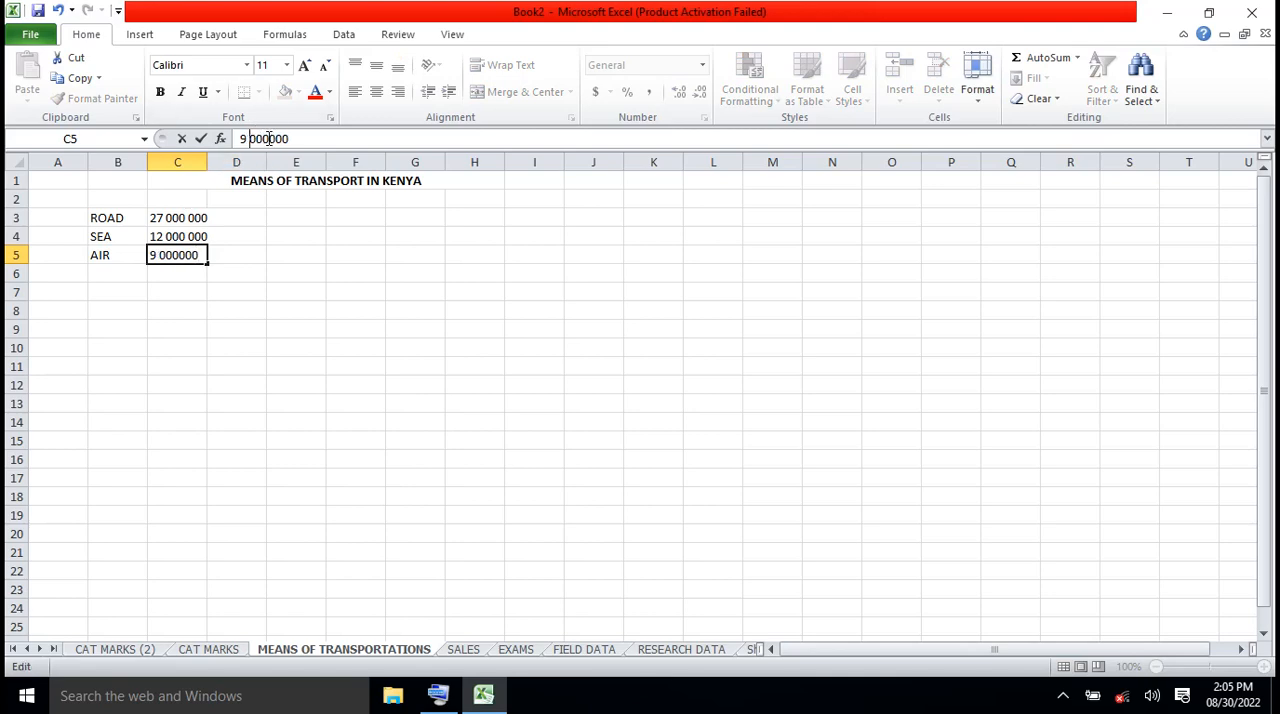
left_click(269, 139)
left_click(219, 314)
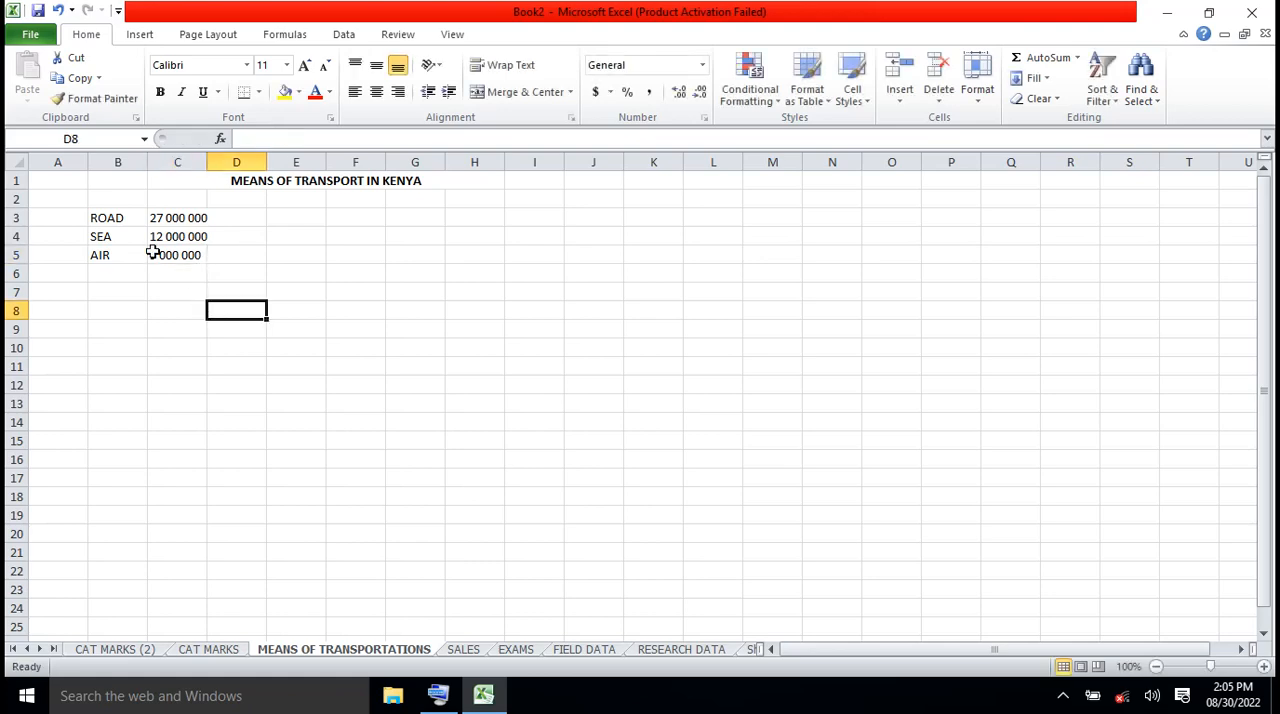
Make the ROAD, SEA and AIR labels in cells B3 to B5 bold
left_click(91, 217)
left_click_drag(91, 217, 112, 260)
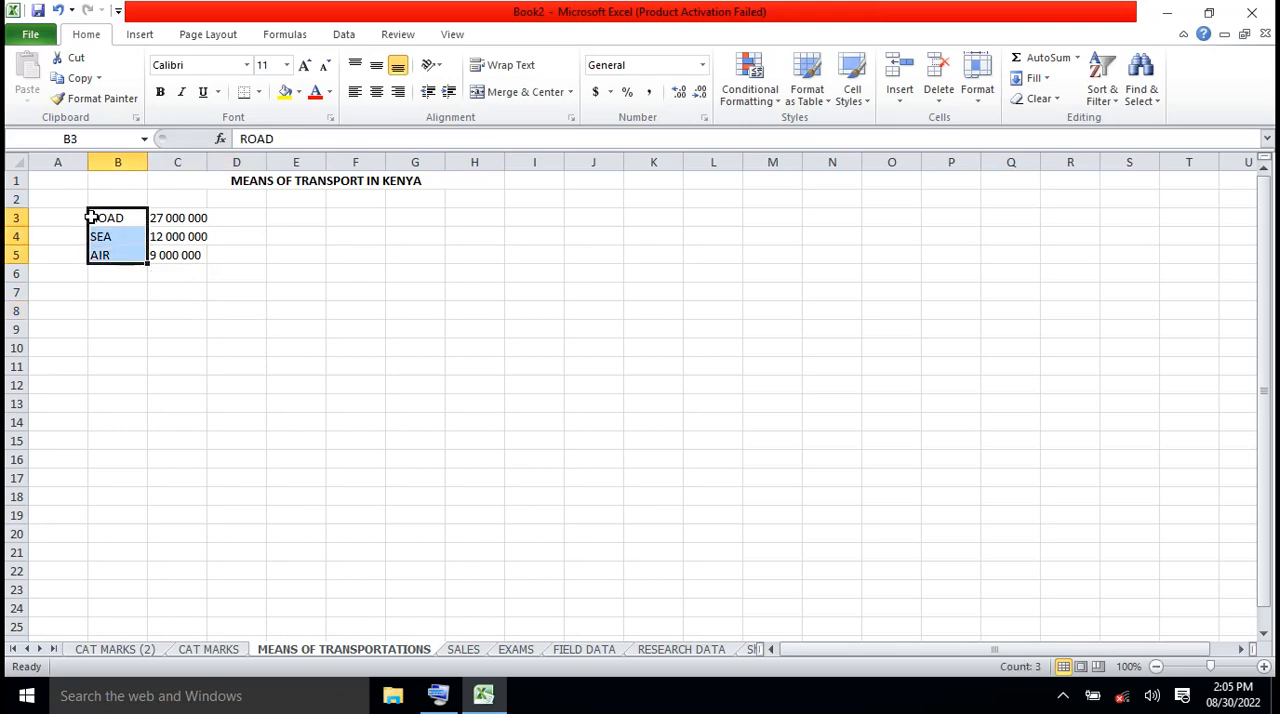
left_click(163, 95)
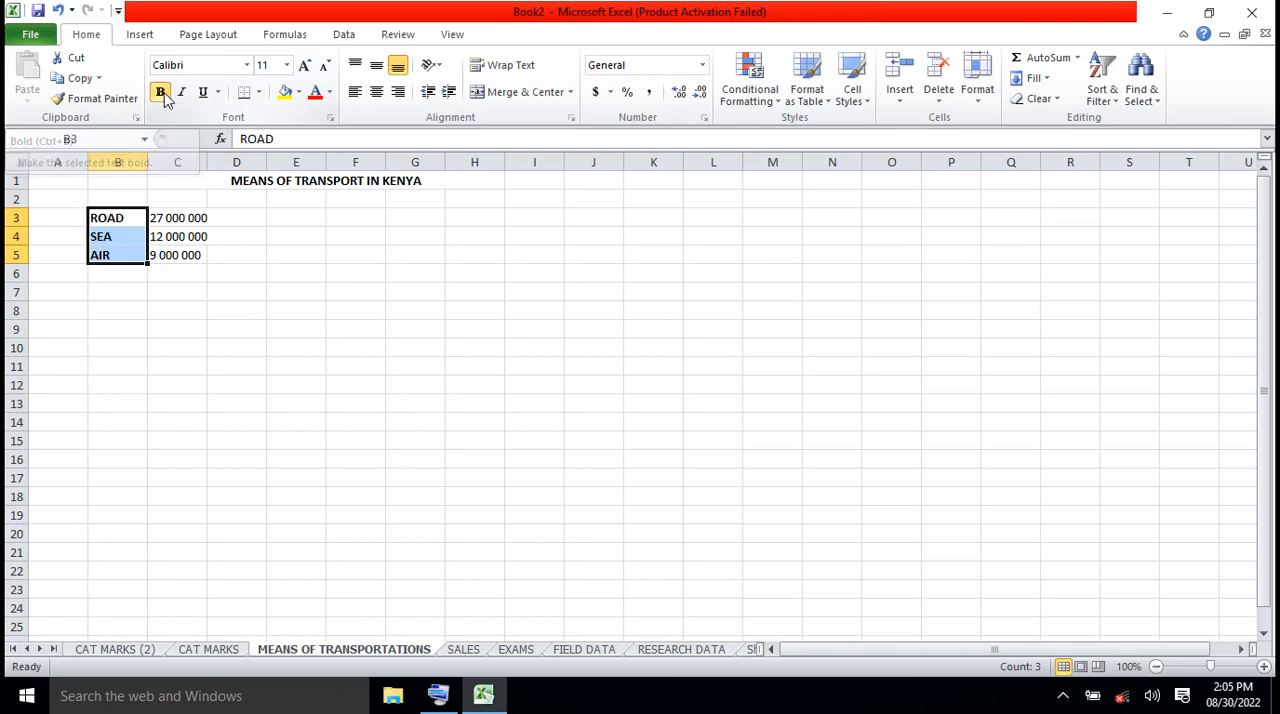
left_click(275, 243)
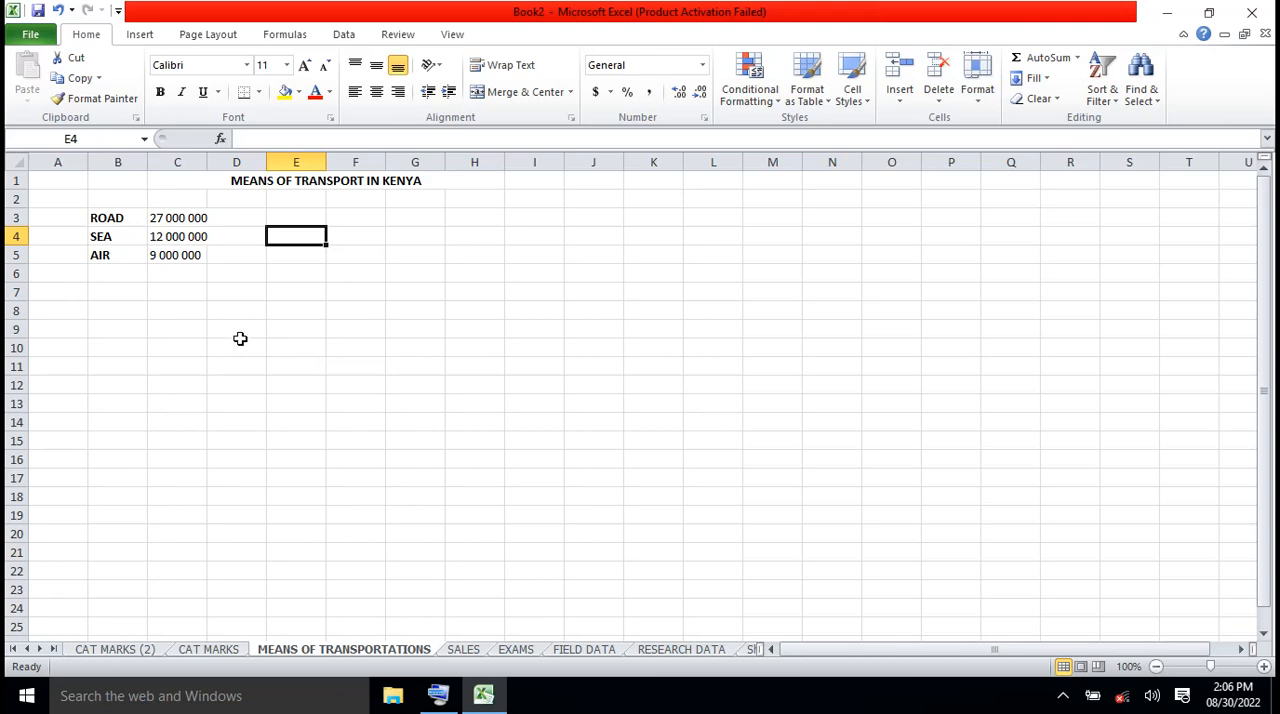
Replace the figure in cell C3 with the heading SEA
left_click(173, 218)
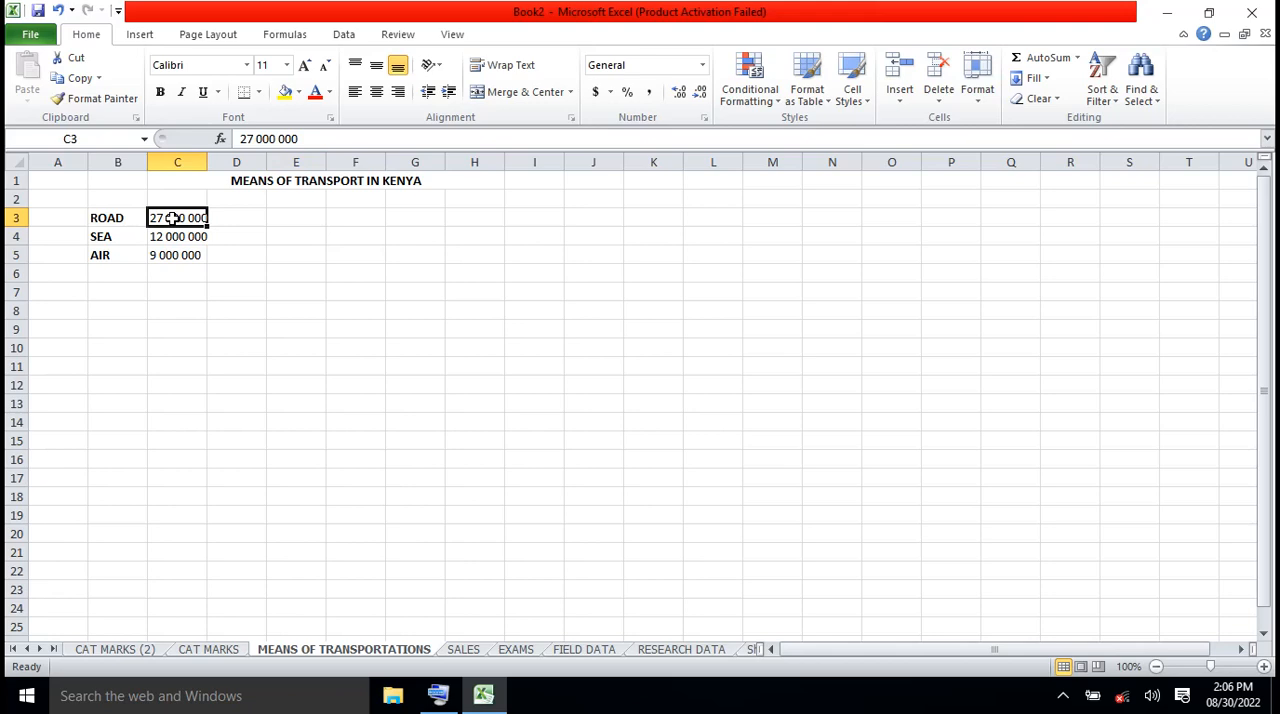
type("EAS")
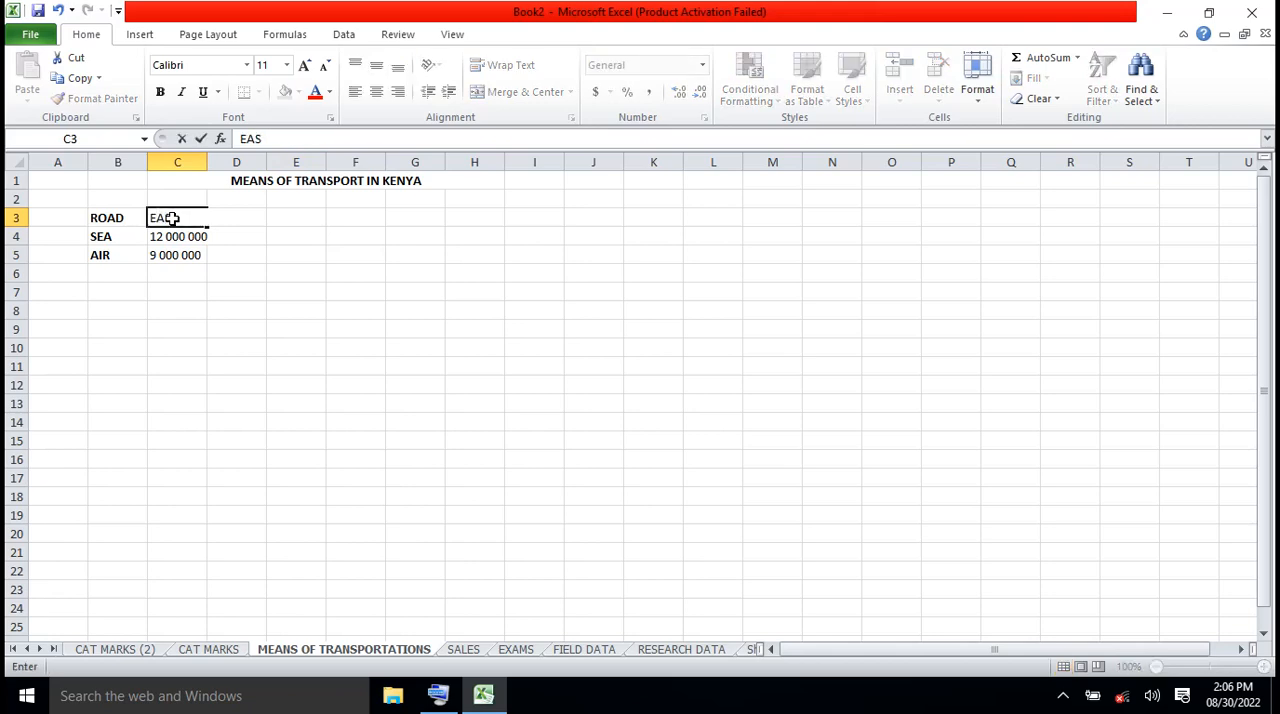
key("BackSpace")
key("BackSpace")
key("BackSpace")
type("SEA")
key("F2")
left_click(237, 268)
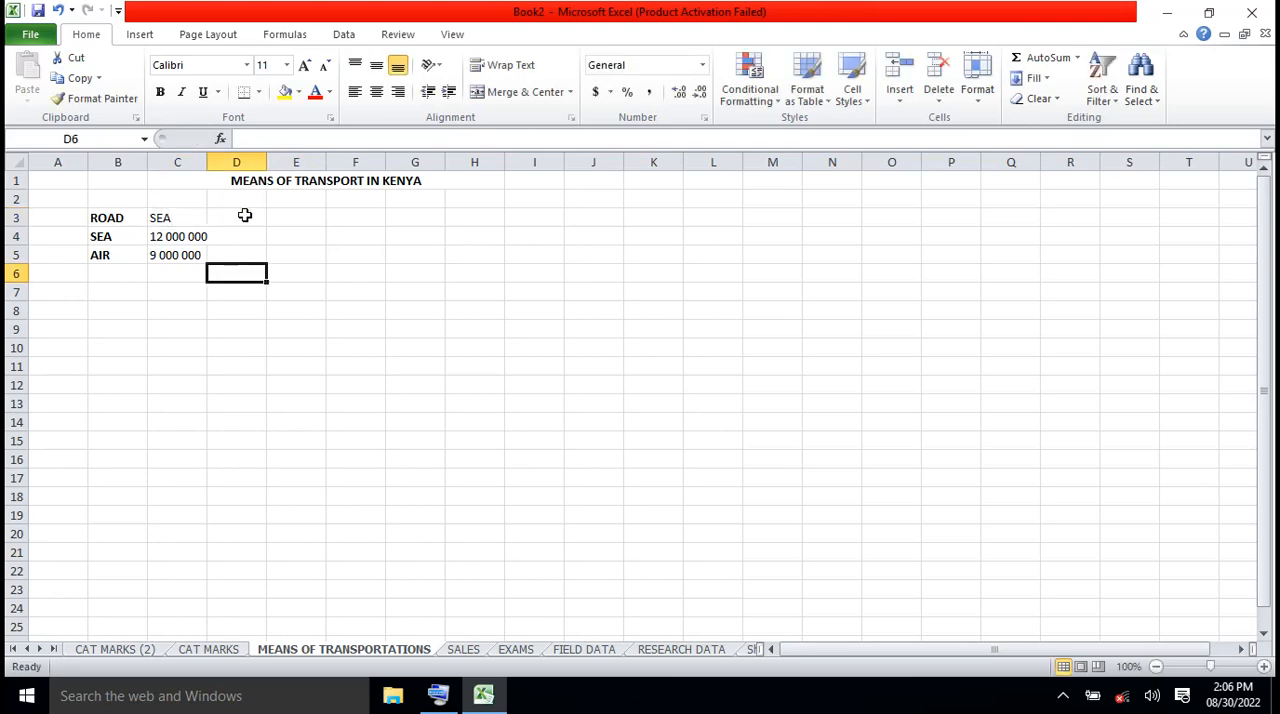
Enter ROAD as the heading in cell D3
left_click(244, 215)
type("ROAD")
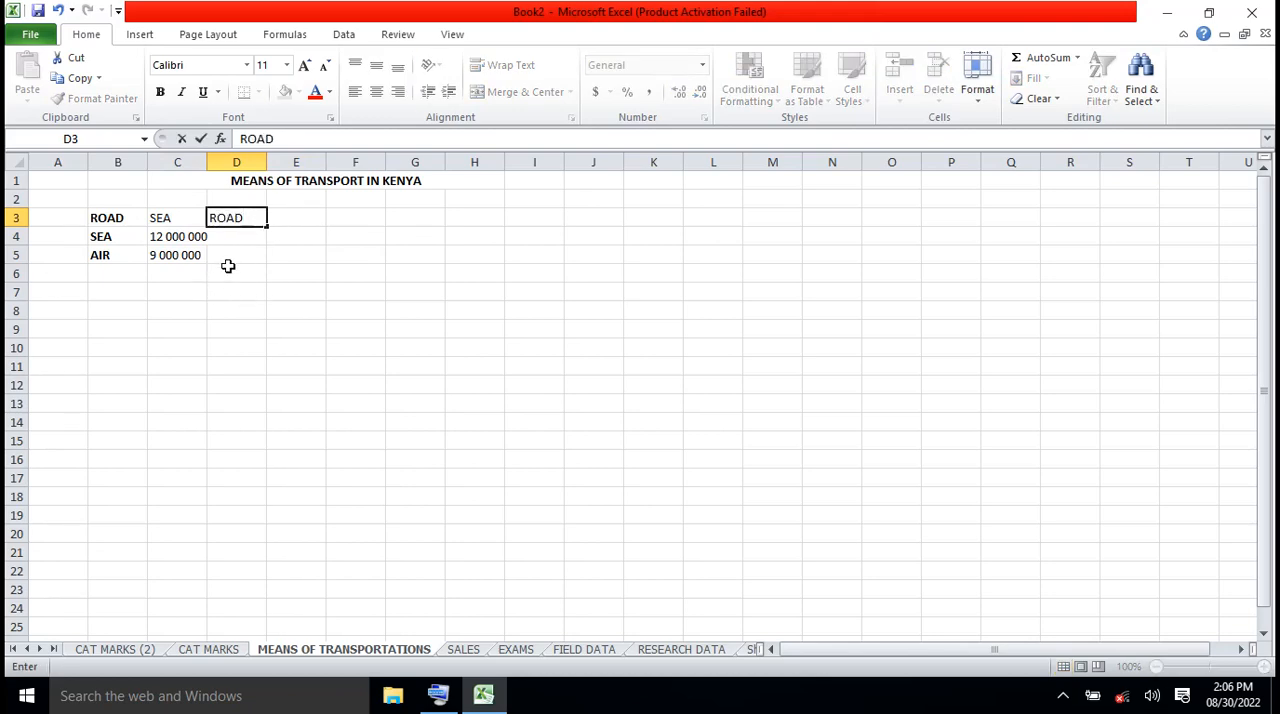
left_click(178, 238)
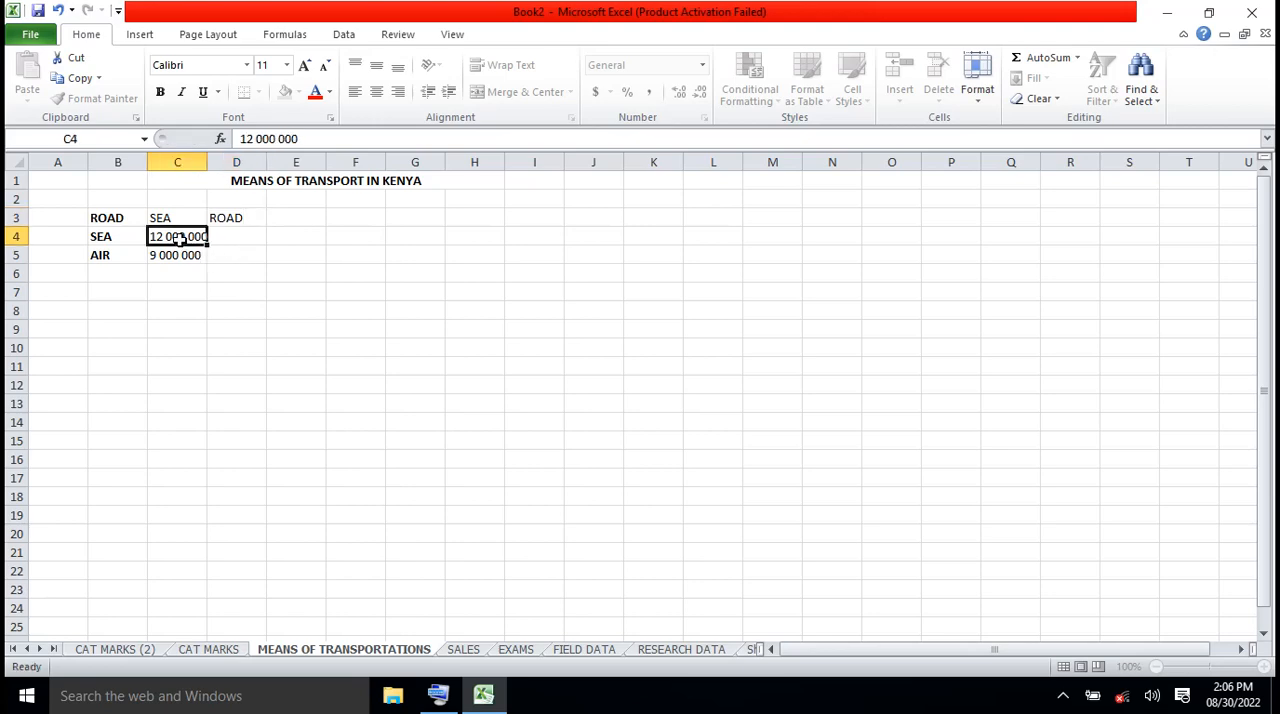
Replace the SEA label in cell B4 with the ROAD figure 27000000
left_click(117, 238)
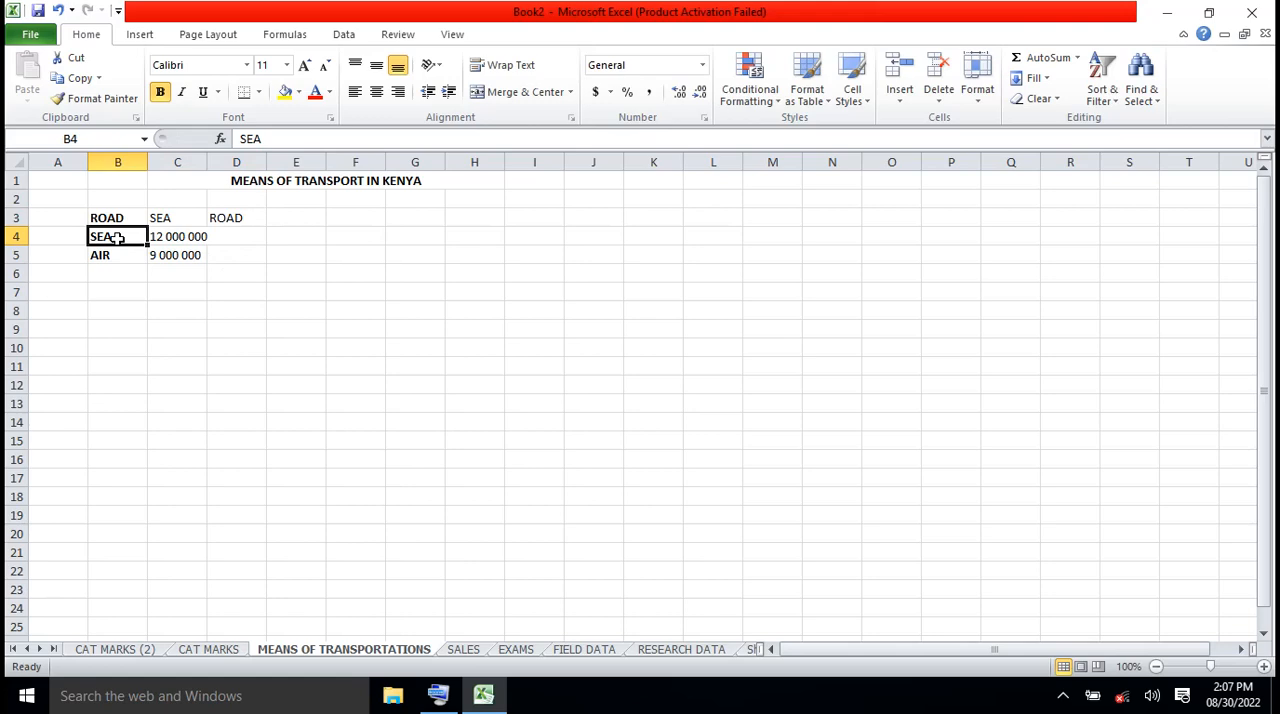
type("27")
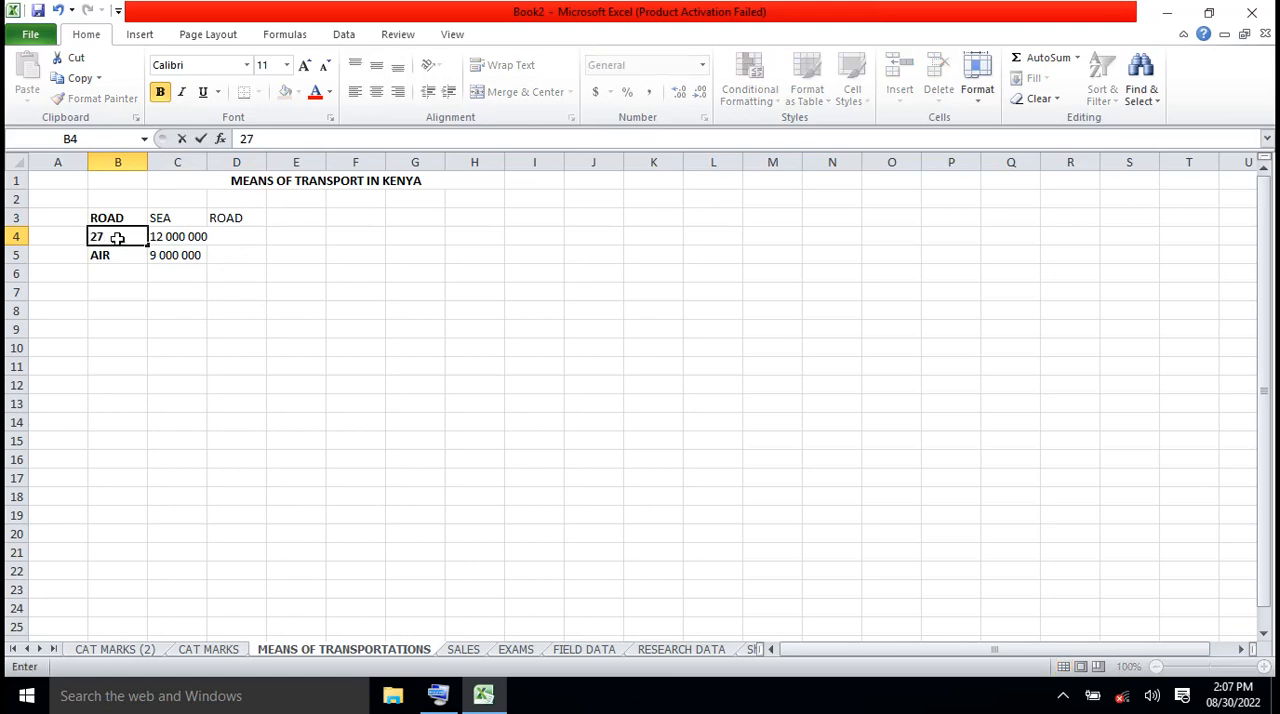
type("000000")
left_click(172, 240)
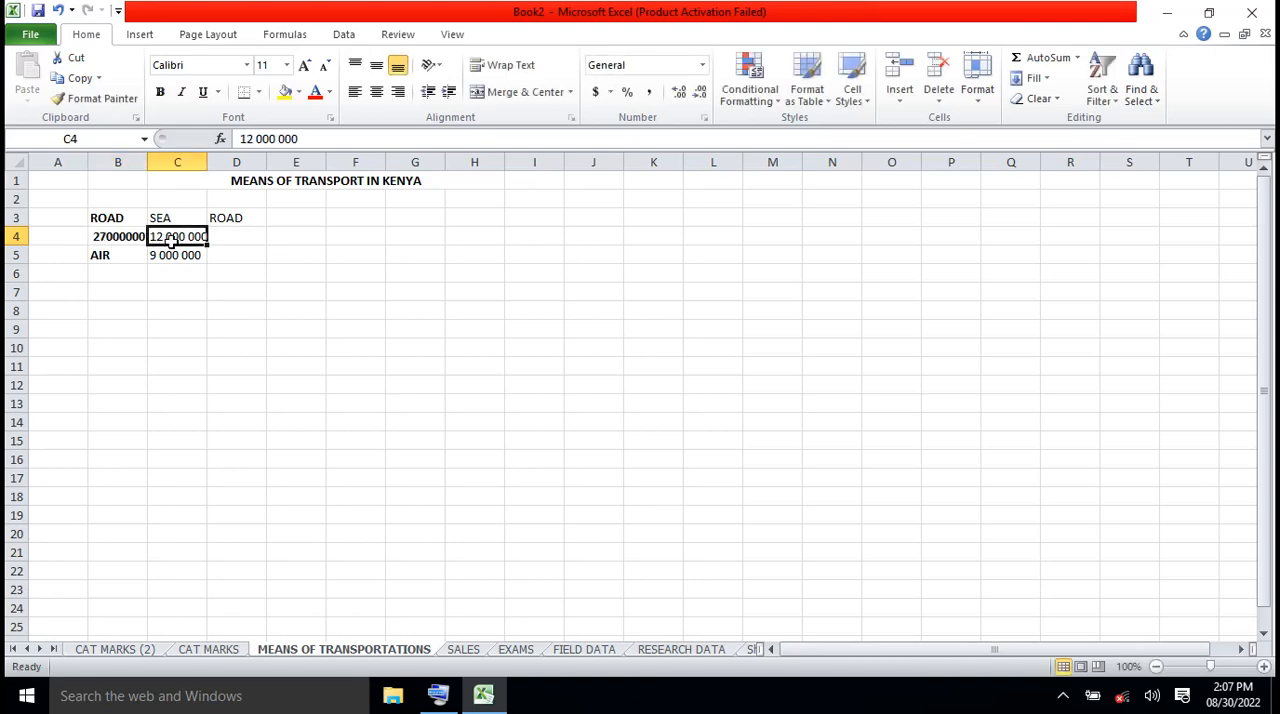
Change the heading in D3 to AIR and enter 9000000 as its figure in D4
left_click(231, 220)
type("AIR")
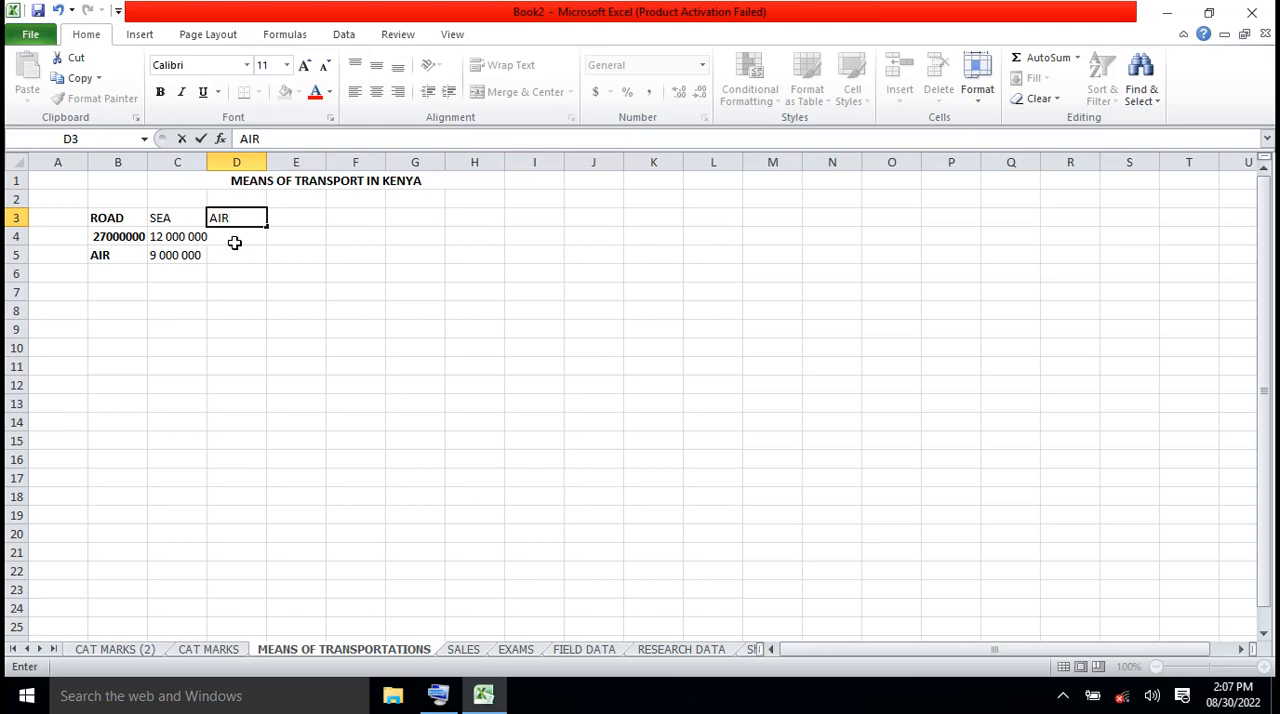
left_click(234, 242)
type("9")
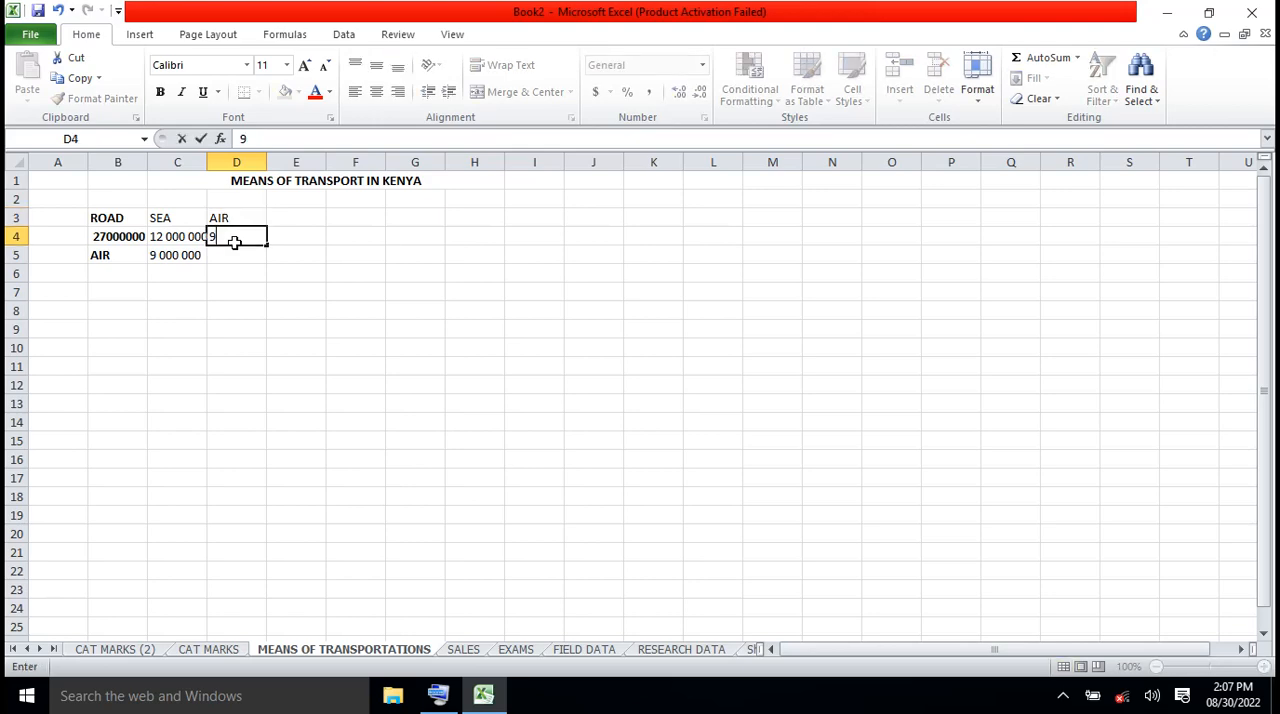
type("000000")
Clear the leftover AIR figure in C5 and the AIR label in B5
left_click(185, 256)
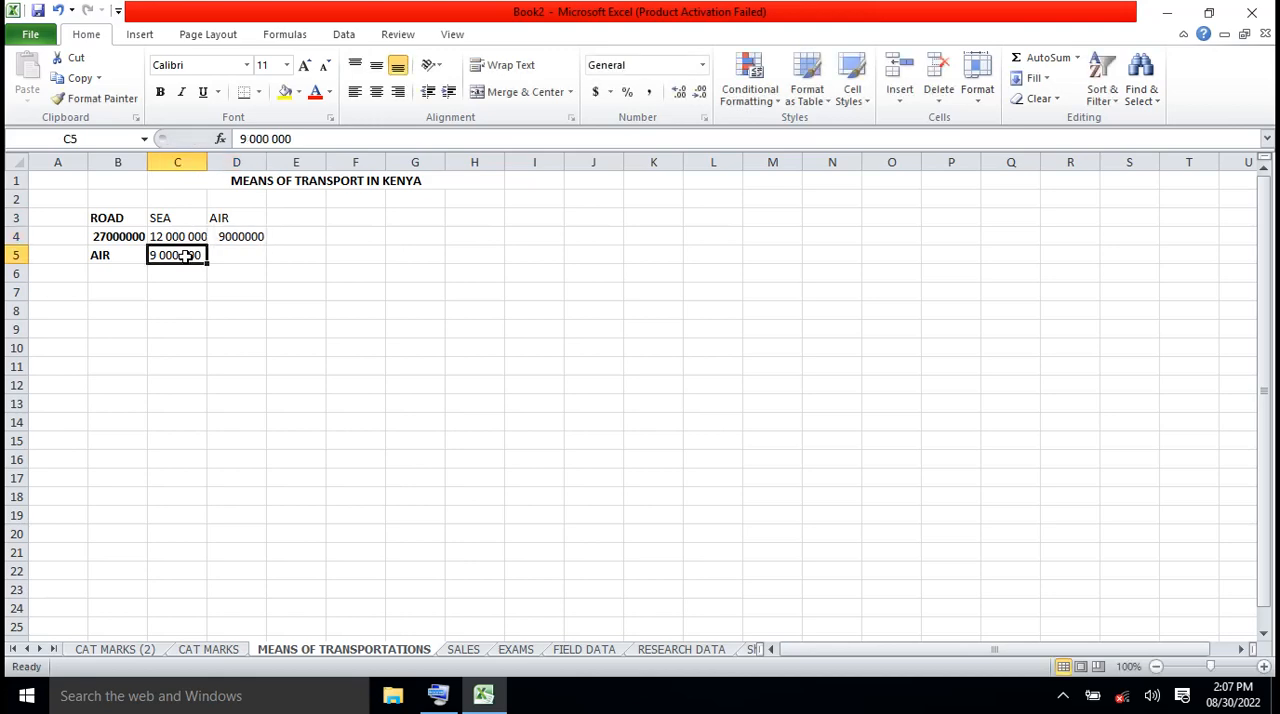
key("Delete")
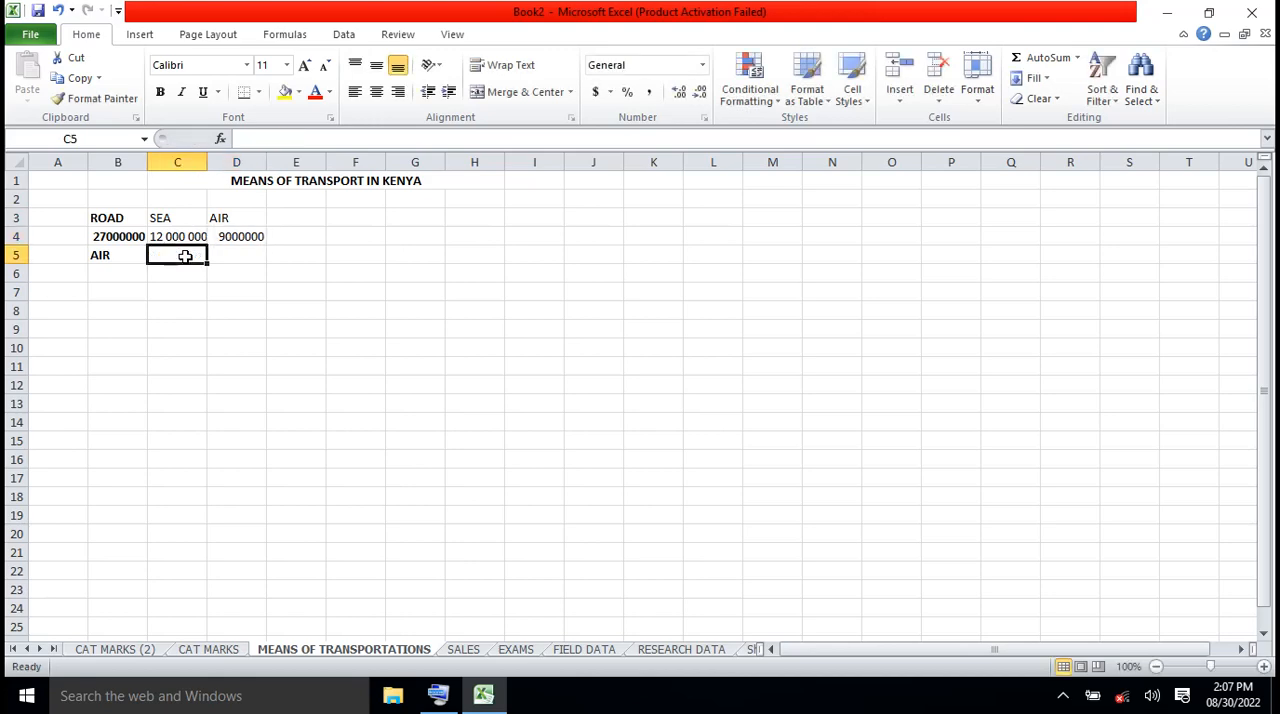
left_click(115, 258)
key("Delete")
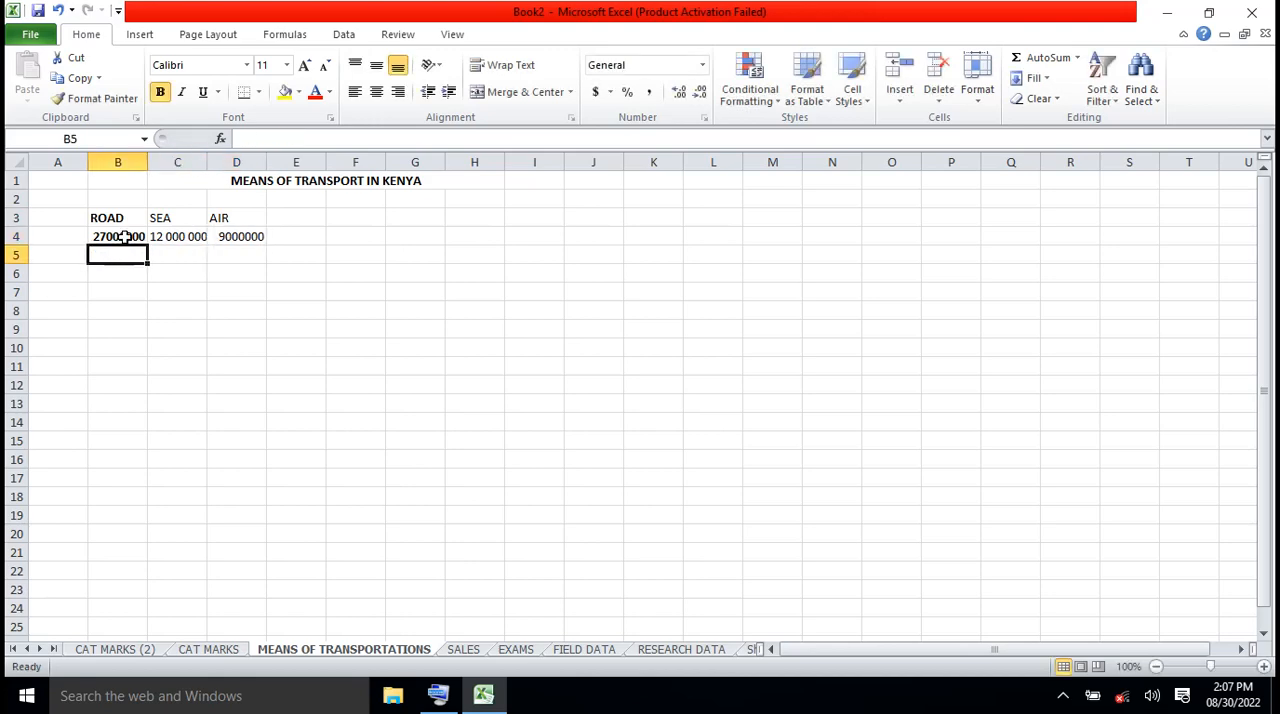
Remove the bold formatting from the ROAD figure in cell B4
left_click(122, 237)
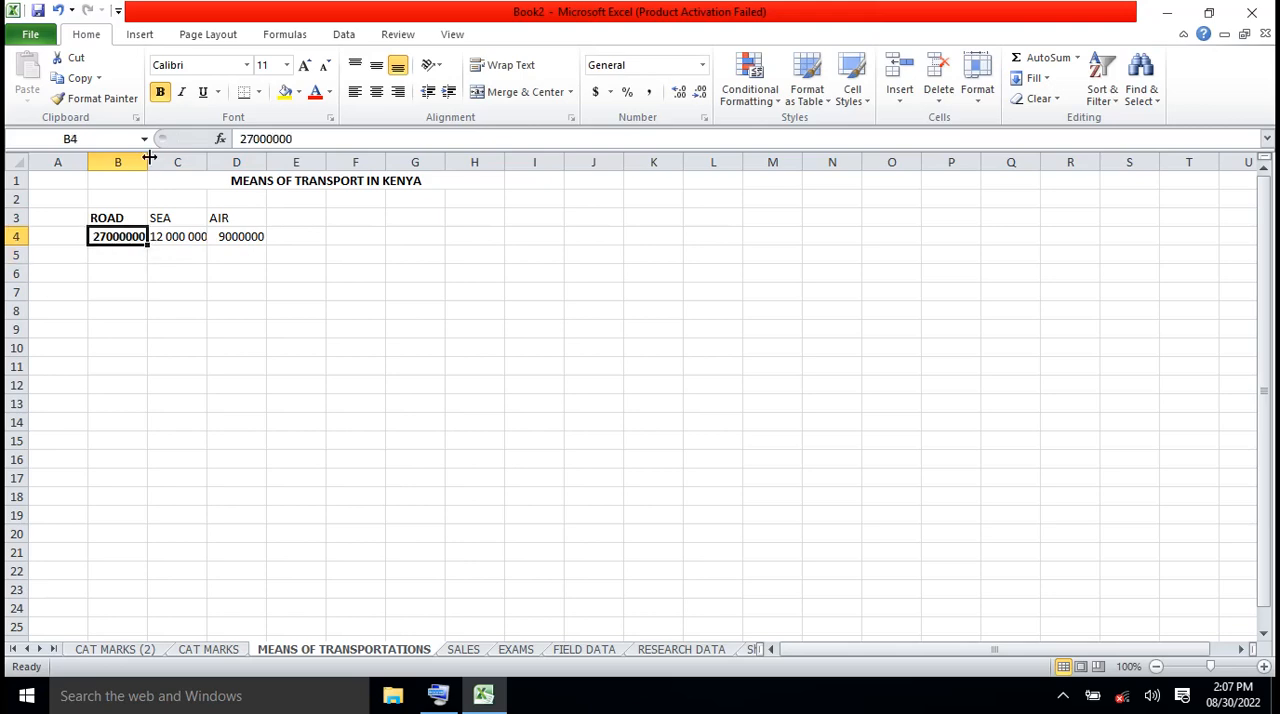
left_click(161, 93)
left_click(175, 306)
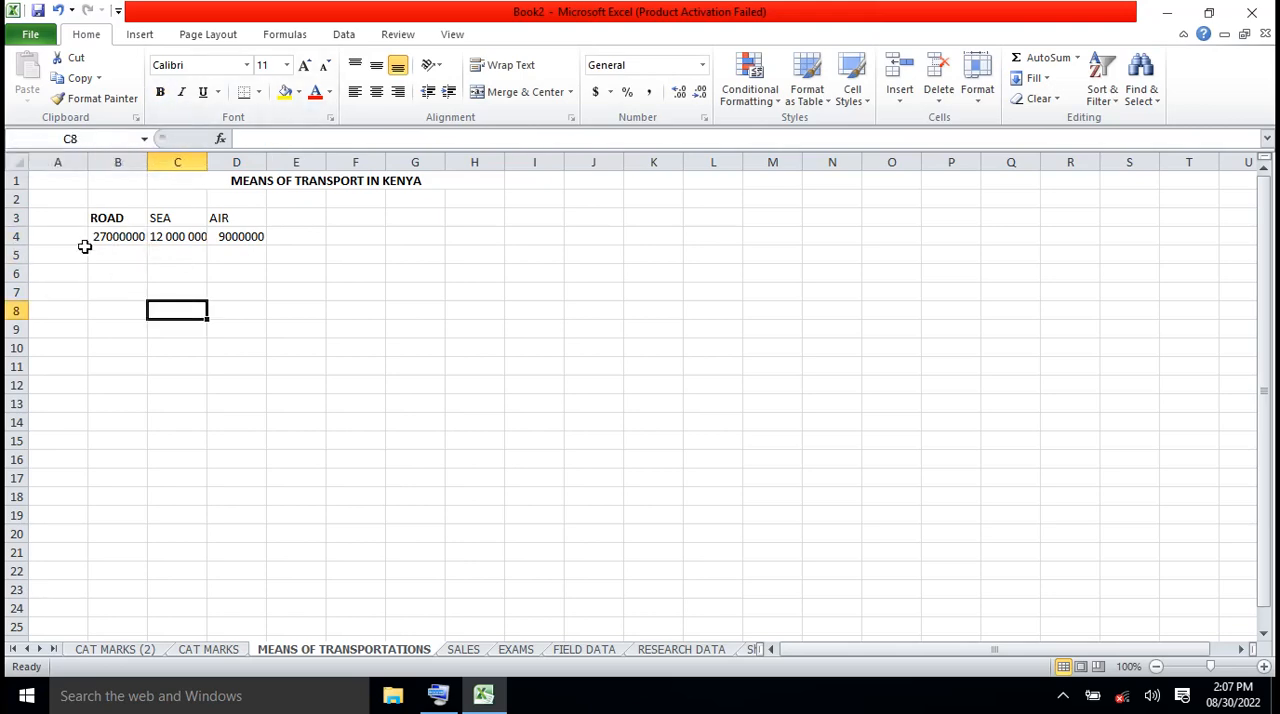
Make the whole heading row, row 3, bold
left_click(18, 218)
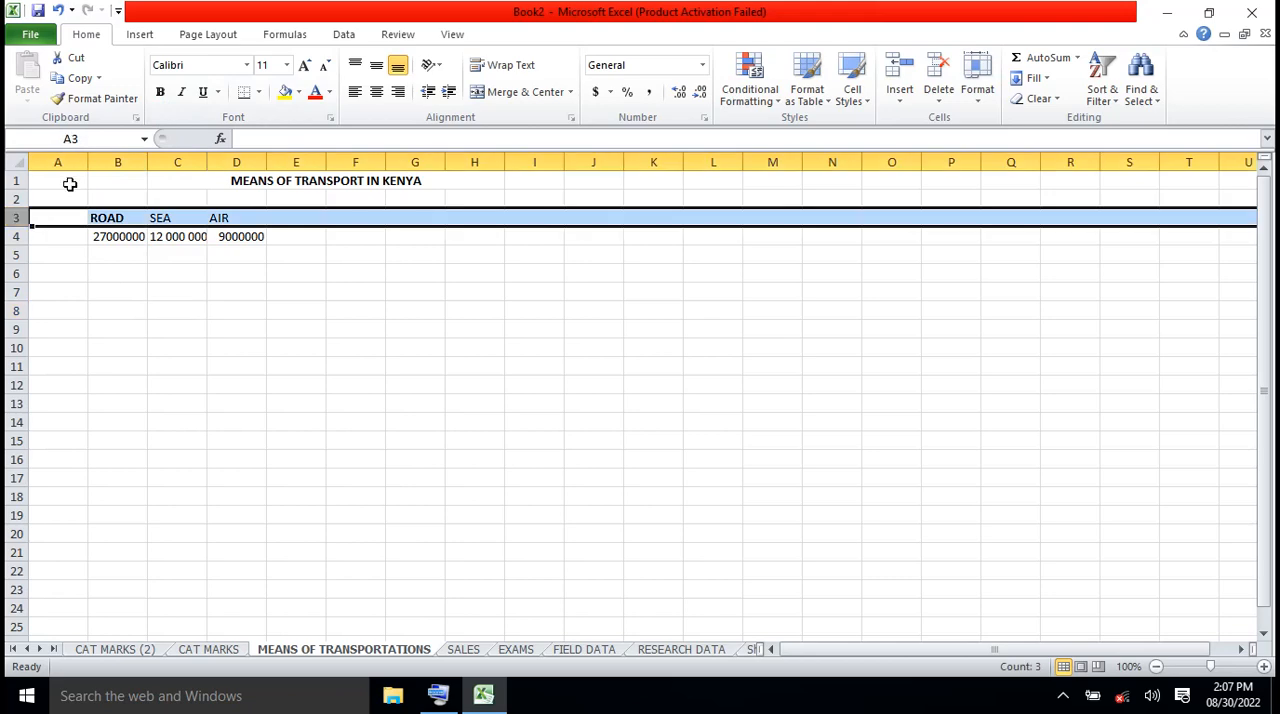
left_click(161, 93)
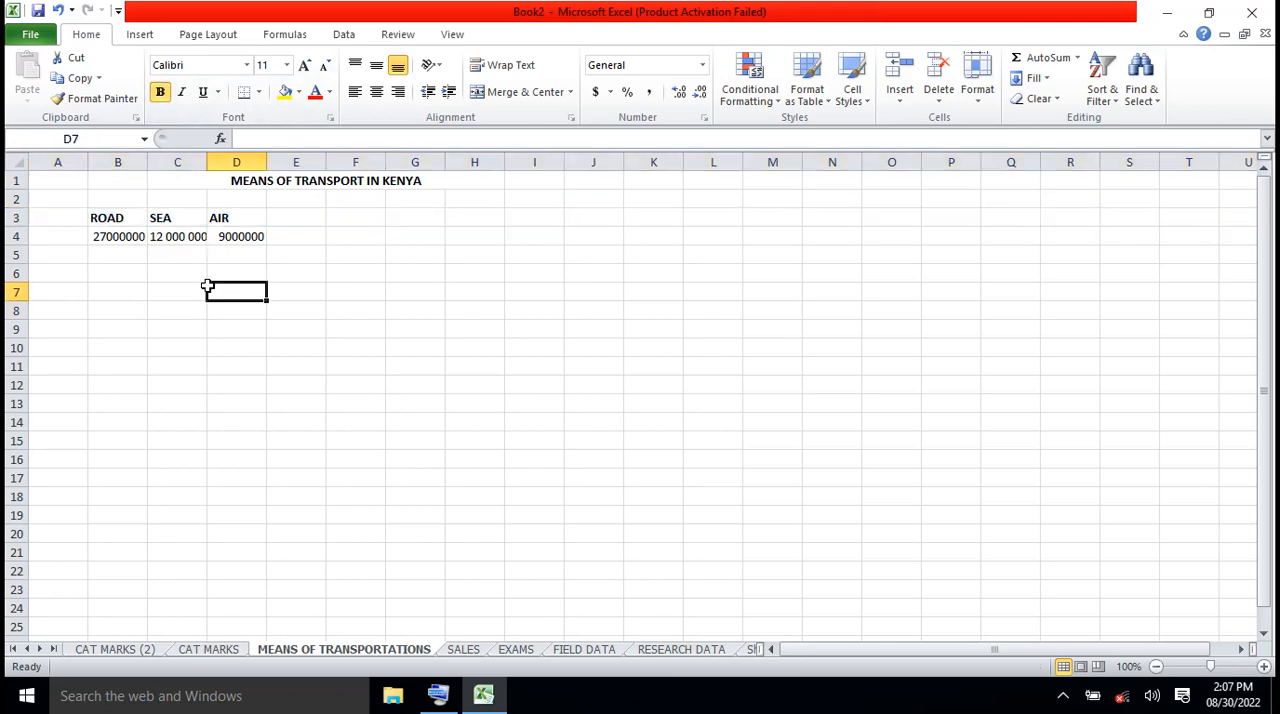
left_click(207, 289)
Rewrite the AIR figure in D4 as 9 000 000, with spaces separating the thousands
left_click(247, 237)
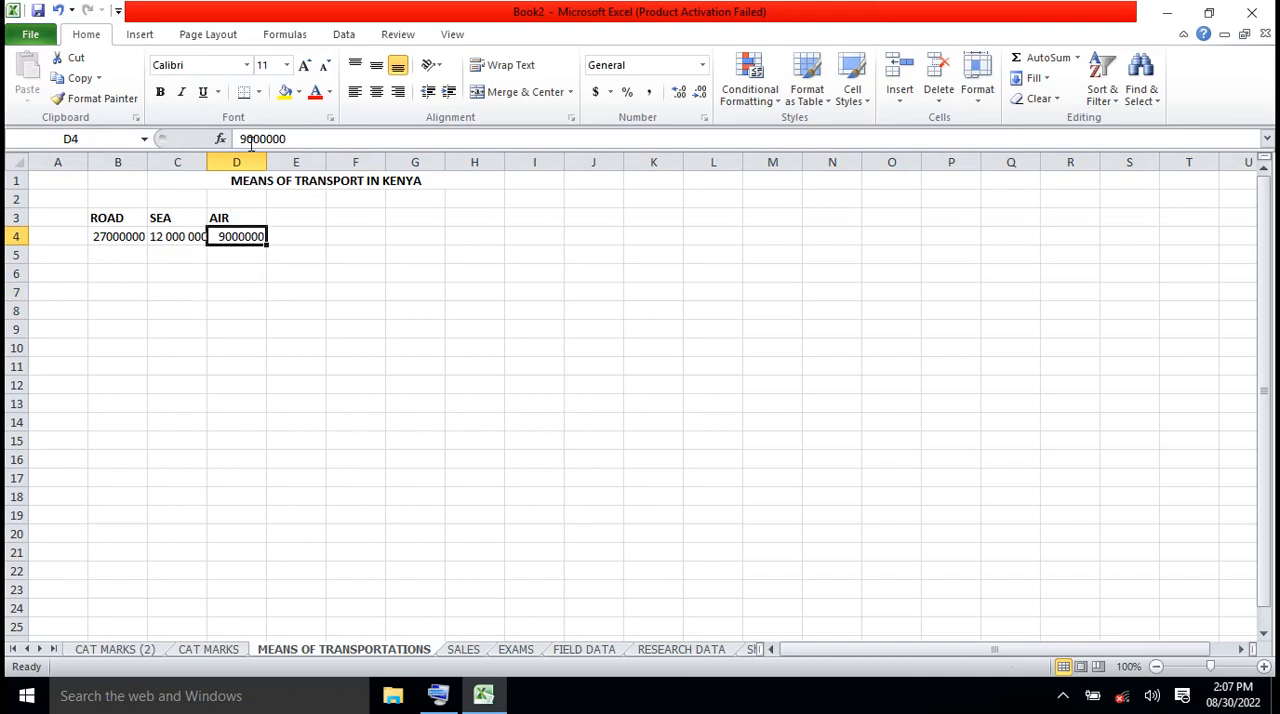
left_click(248, 139)
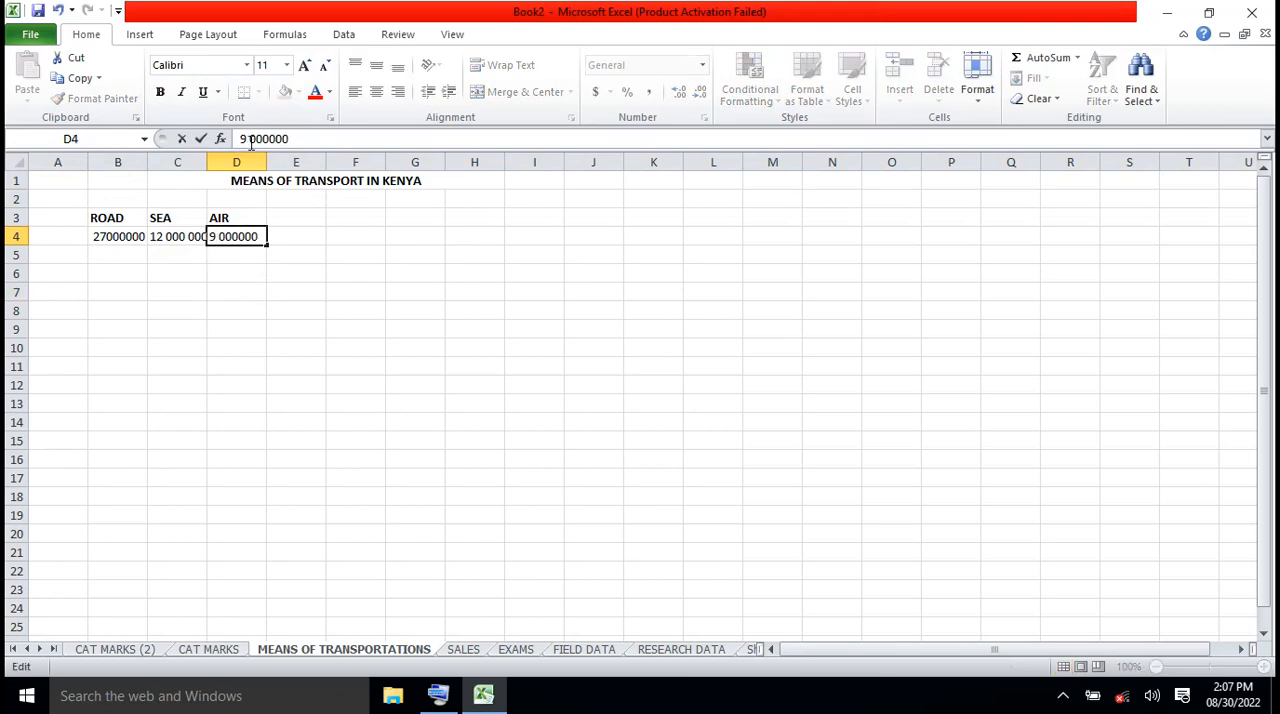
left_click(268, 139)
Rewrite the ROAD figure in B4 as 27 000 000, with spaces separating the thousands
left_click(126, 238)
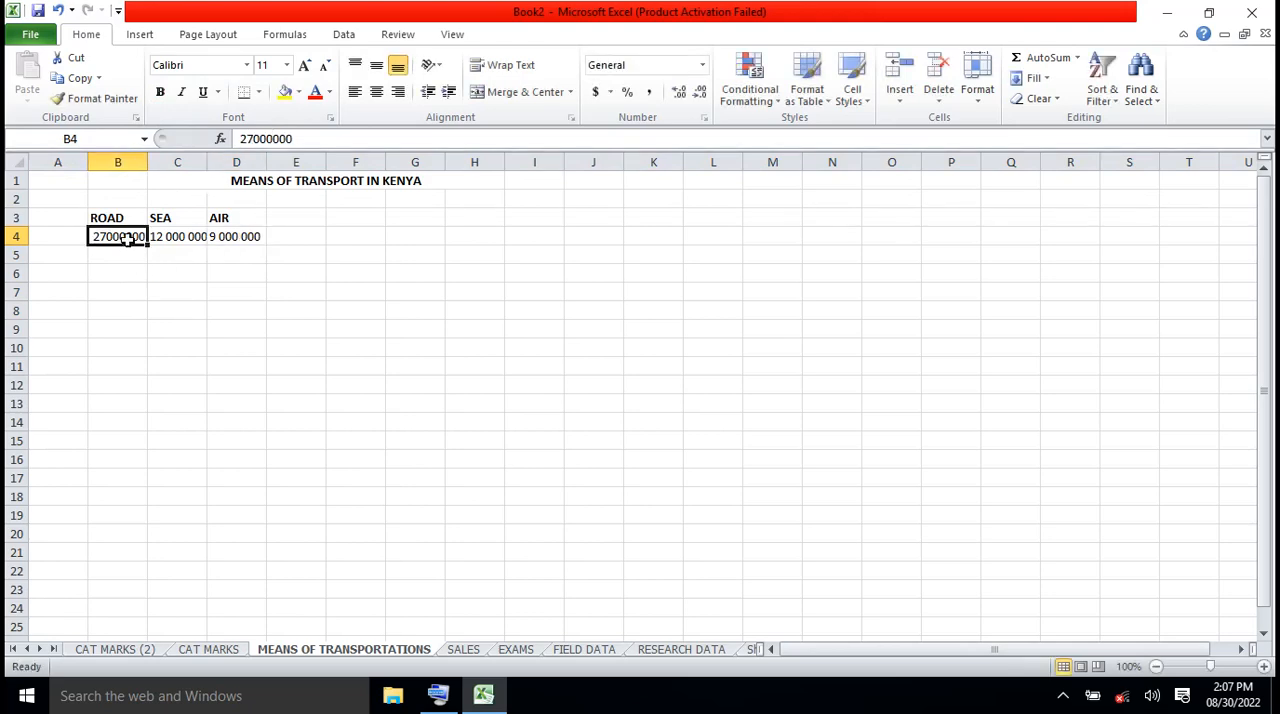
left_click(254, 139)
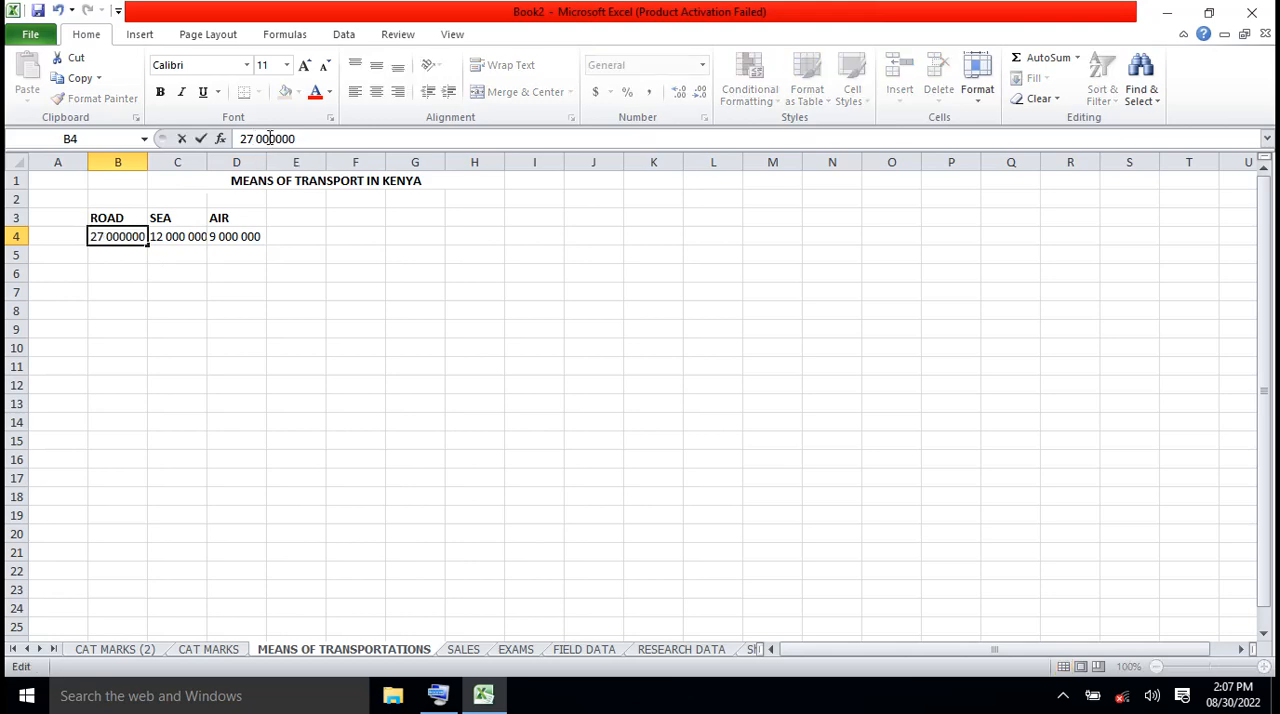
left_click(273, 139)
left_click(205, 327)
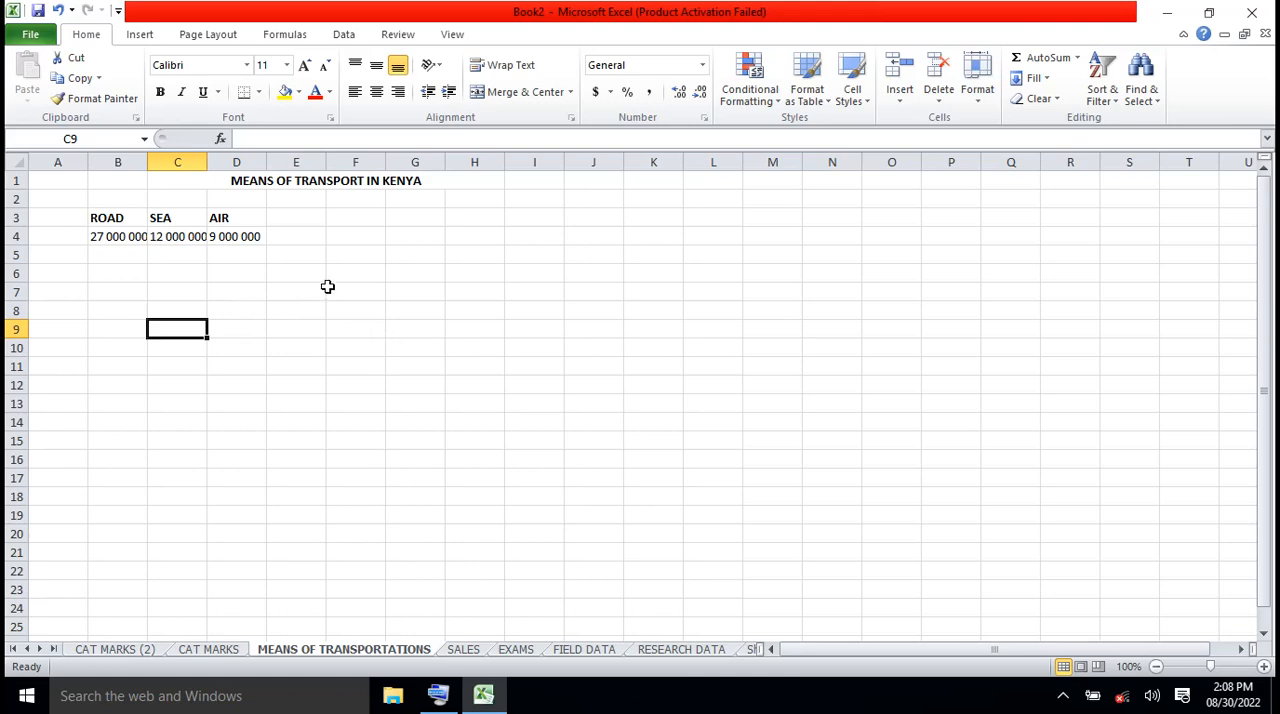
Enter the heading TOAL POP in cell E3, beside the AIR heading
left_click(295, 224)
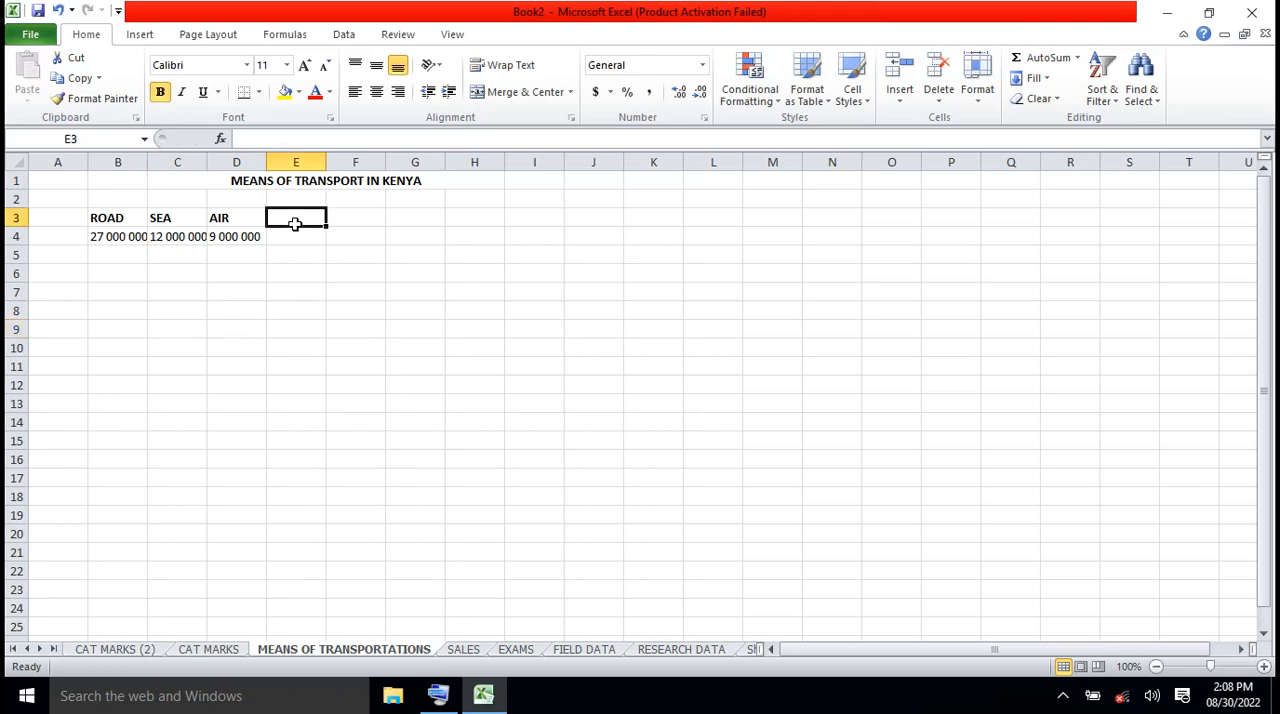
type("TO")
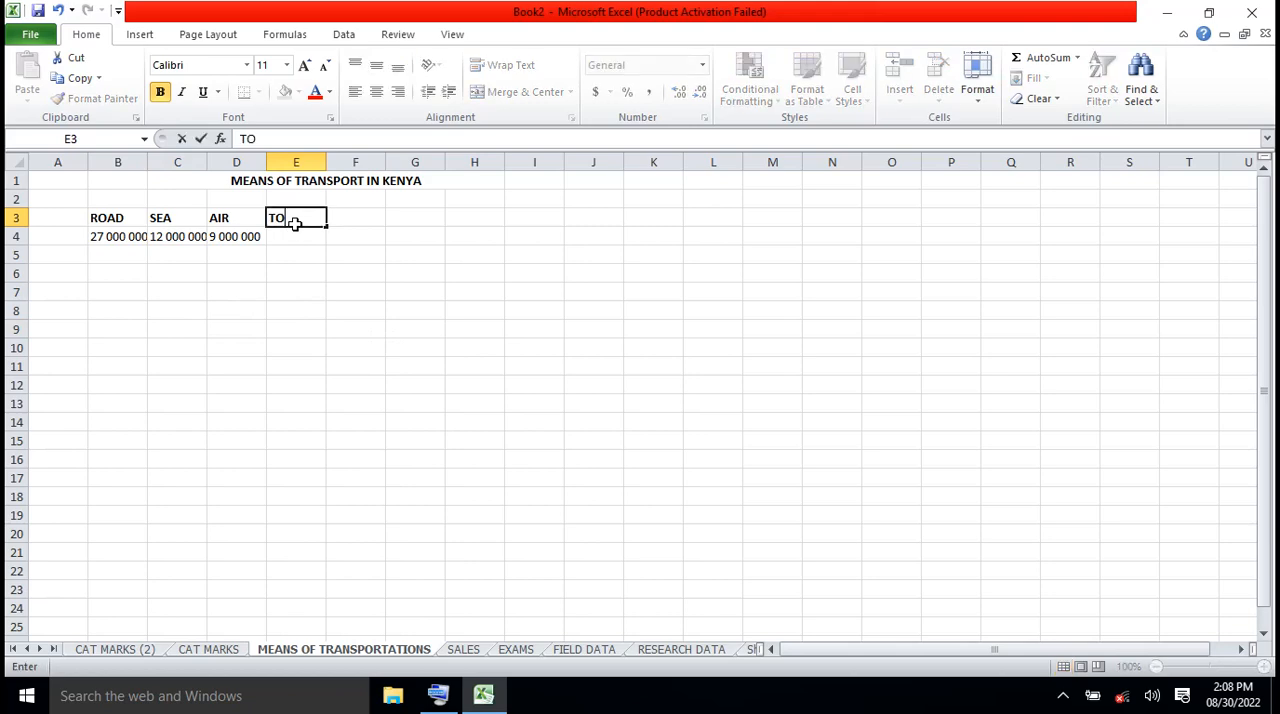
type("AL POP")
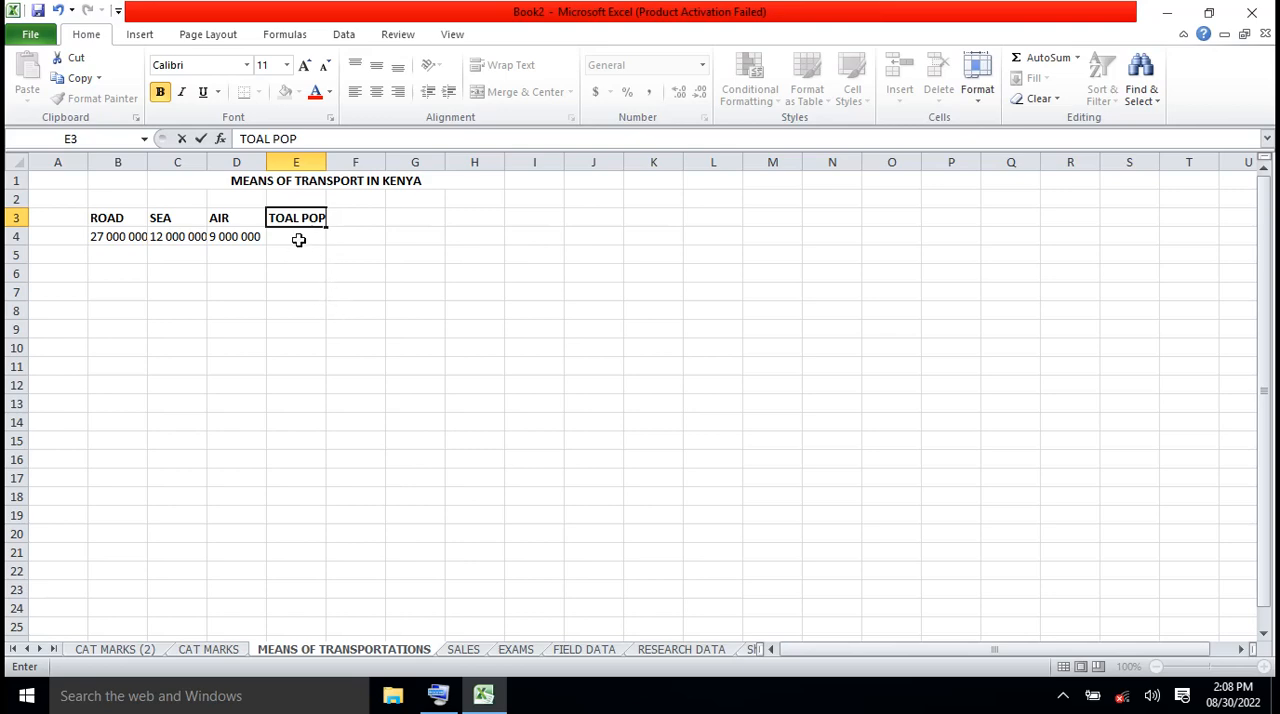
left_click(297, 239)
Correct the spelling of the heading in cell E3 to TOTAL POP
left_click(289, 218)
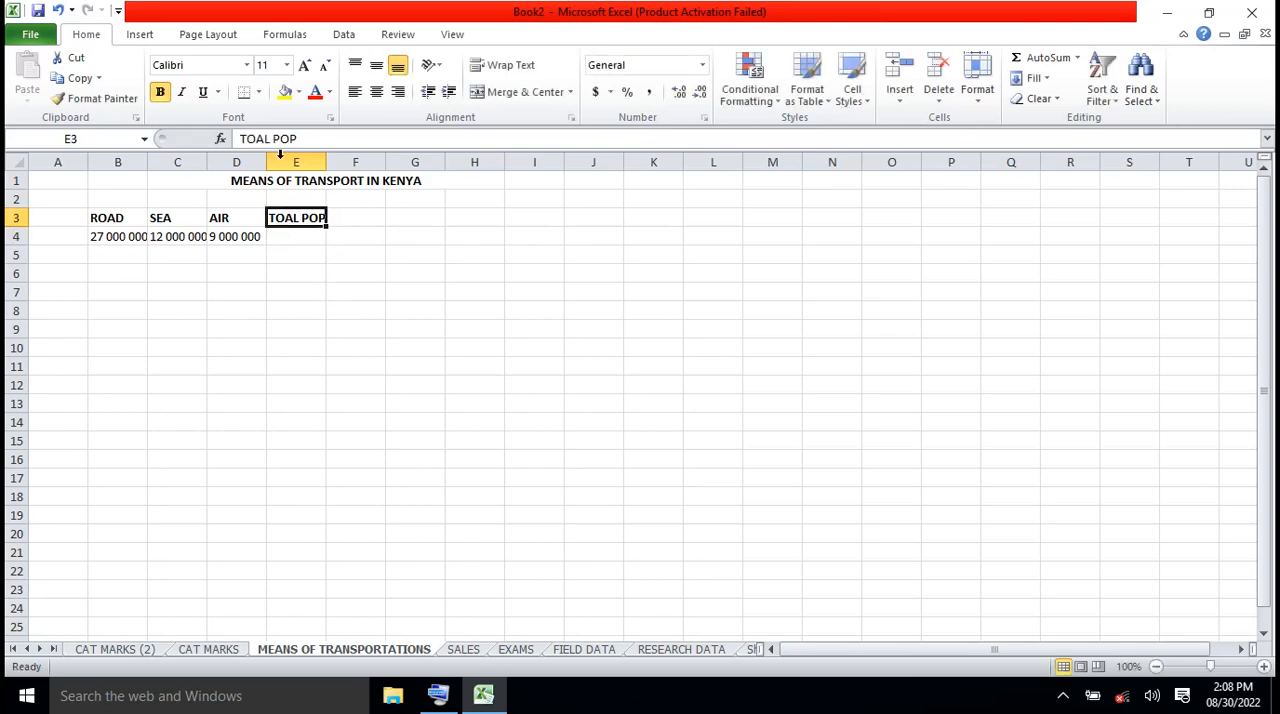
left_click(259, 139)
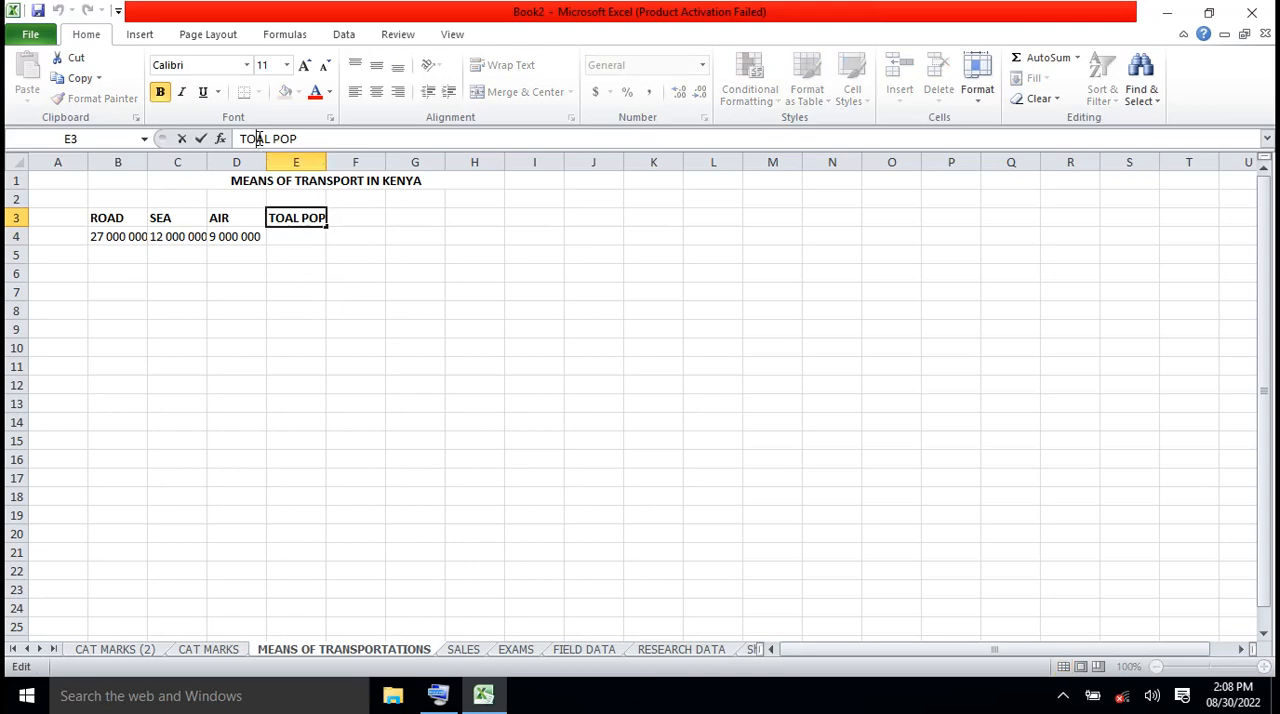
type("T")
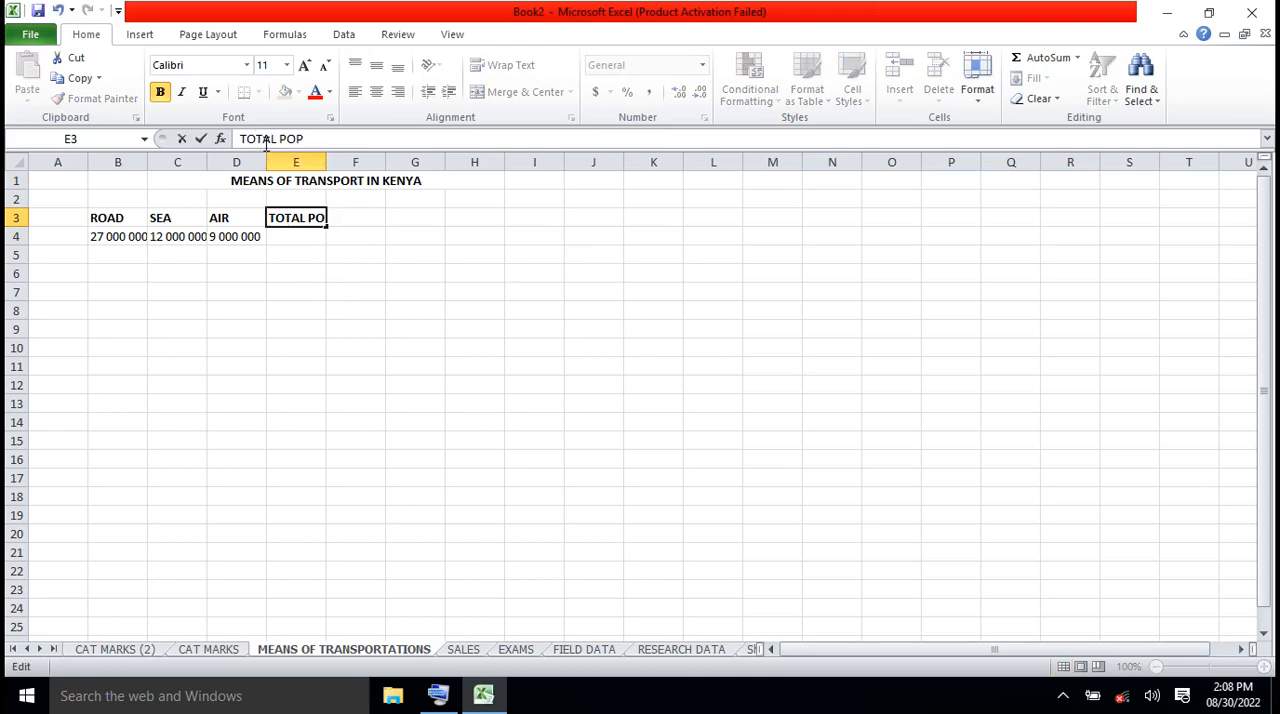
left_click(338, 304)
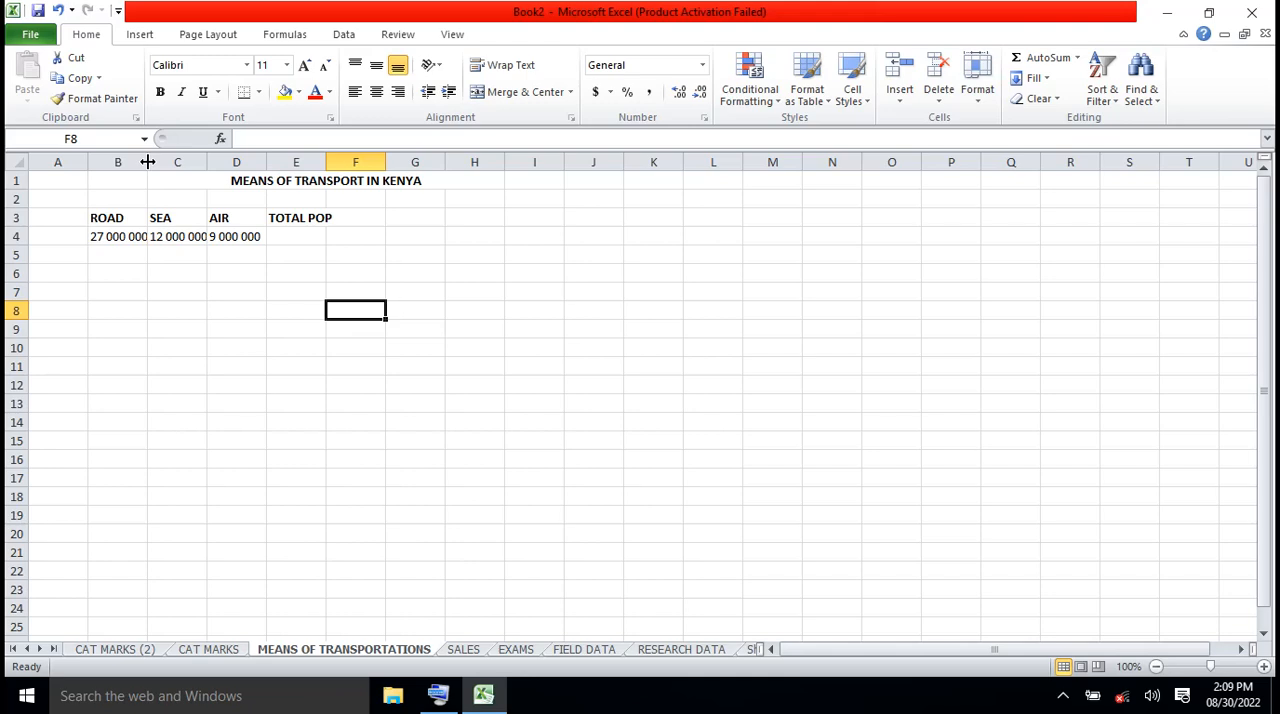
Widen columns B, C, D and E so that their headings and figures fit inside the cells
left_click_drag(147, 161, 176, 161)
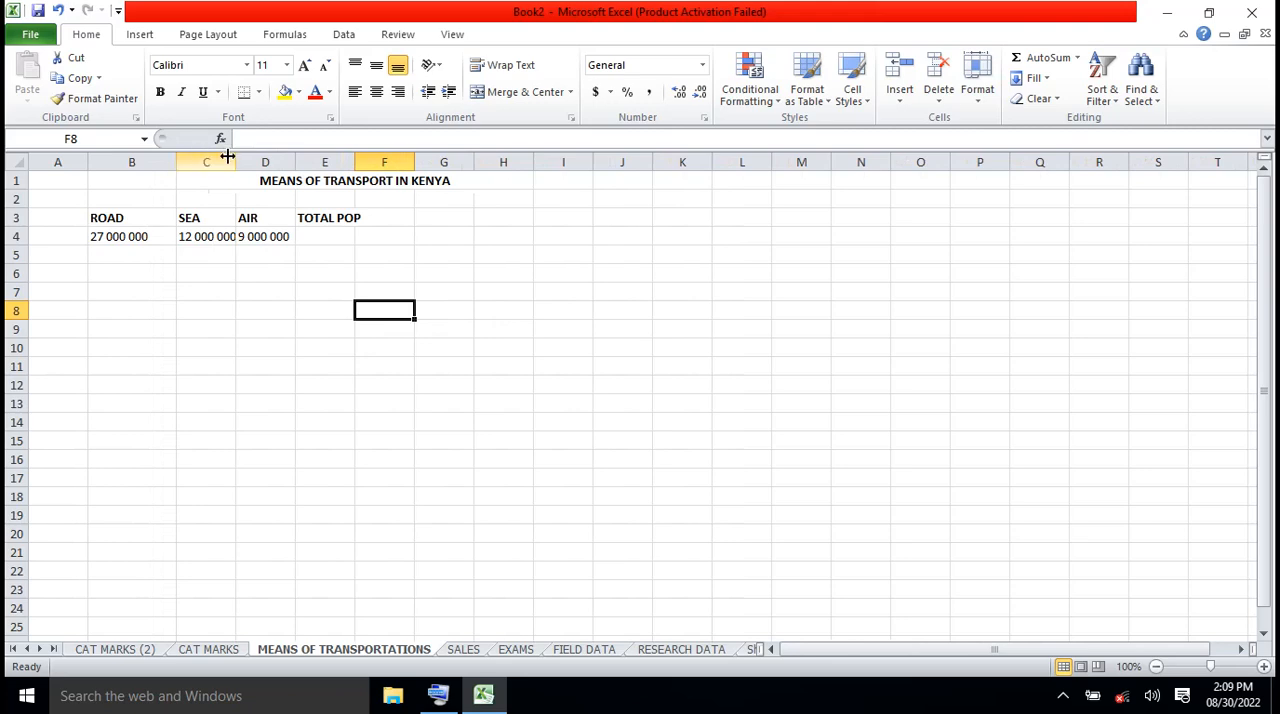
left_click_drag(234, 161, 429, 162)
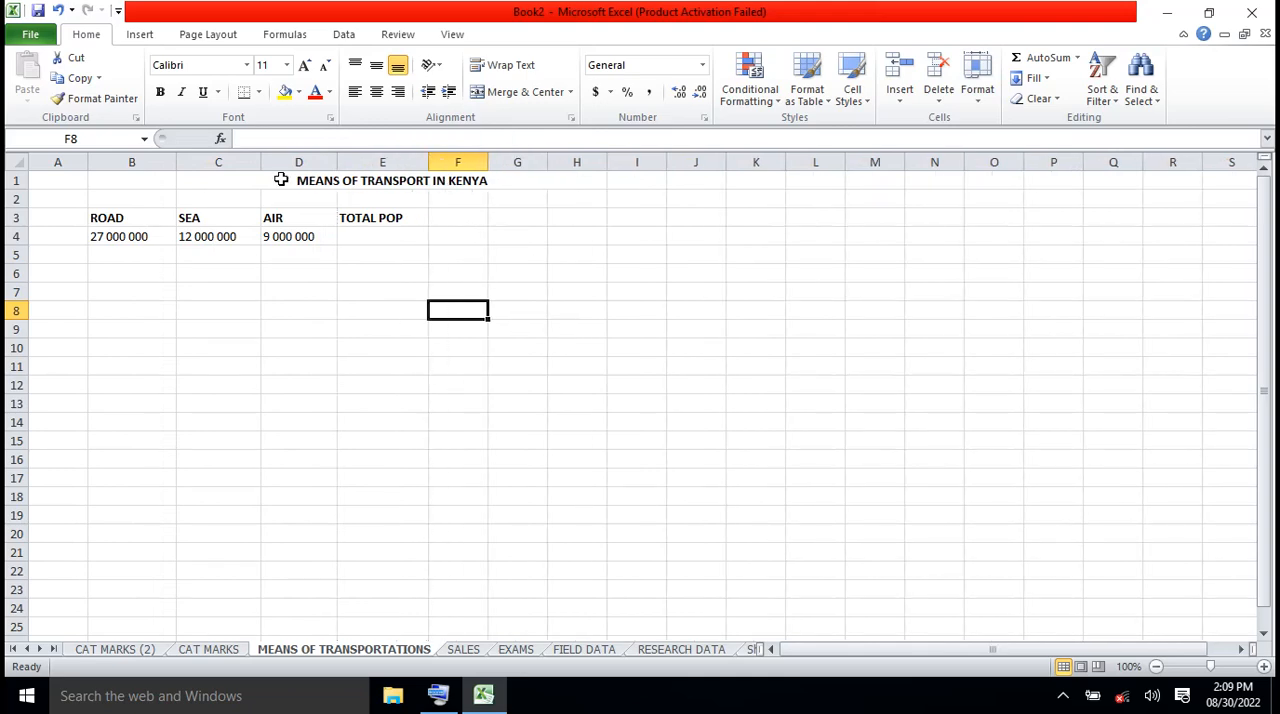
Extend the title's merged area by merging cells B1 through H1 with the Merge Cells option
left_click(150, 181)
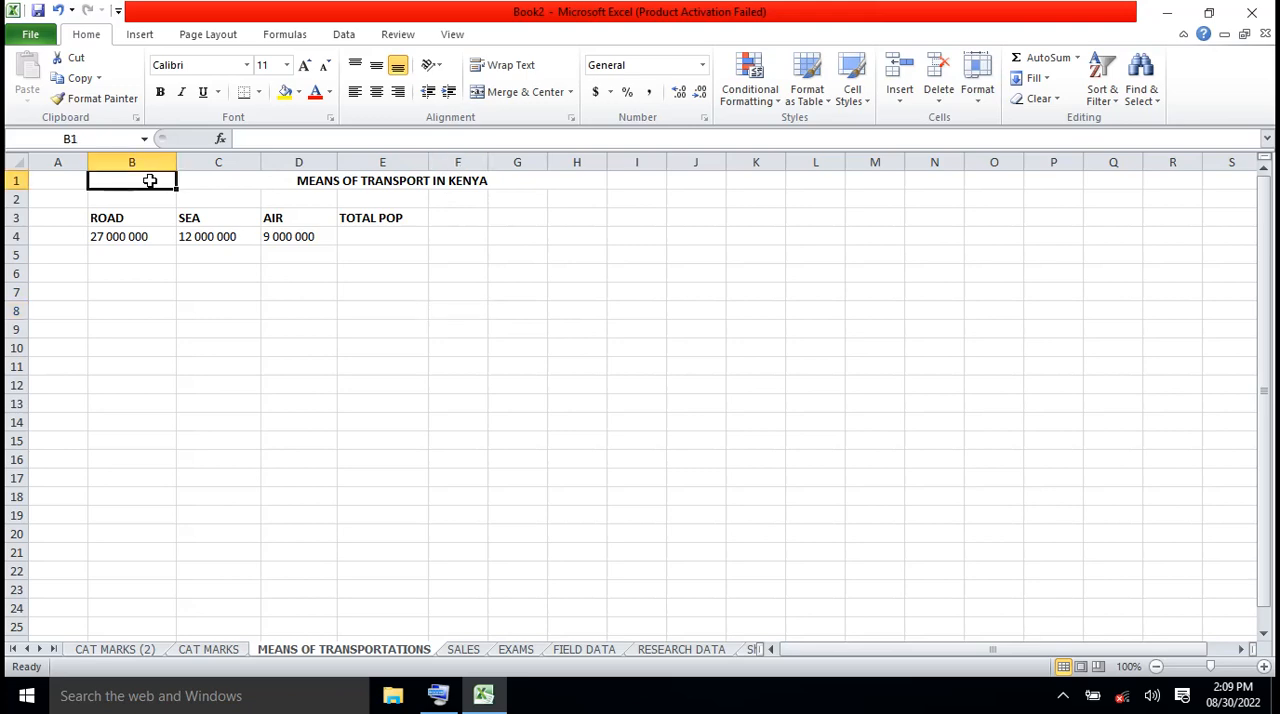
key("shift+Right")
key("shift+Right")
key("shift+Right")
key("shift+Right")
key("shift+Right")
key("shift+Right")
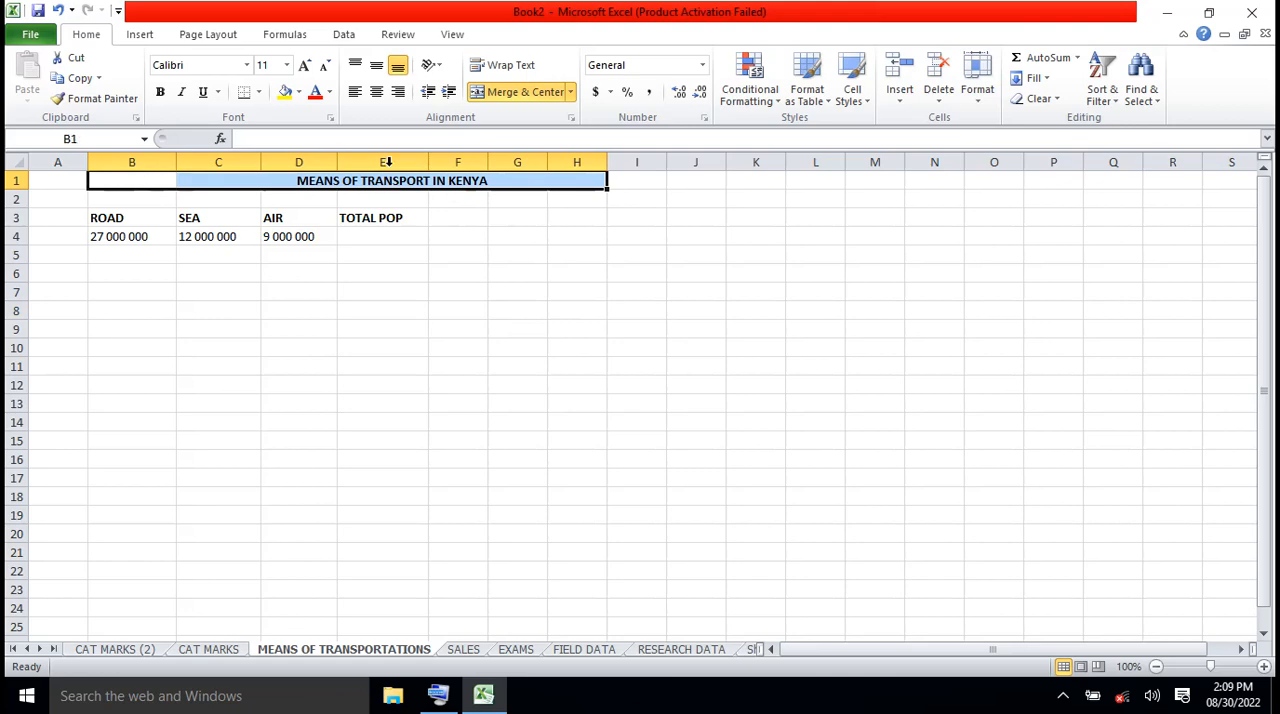
left_click(571, 92)
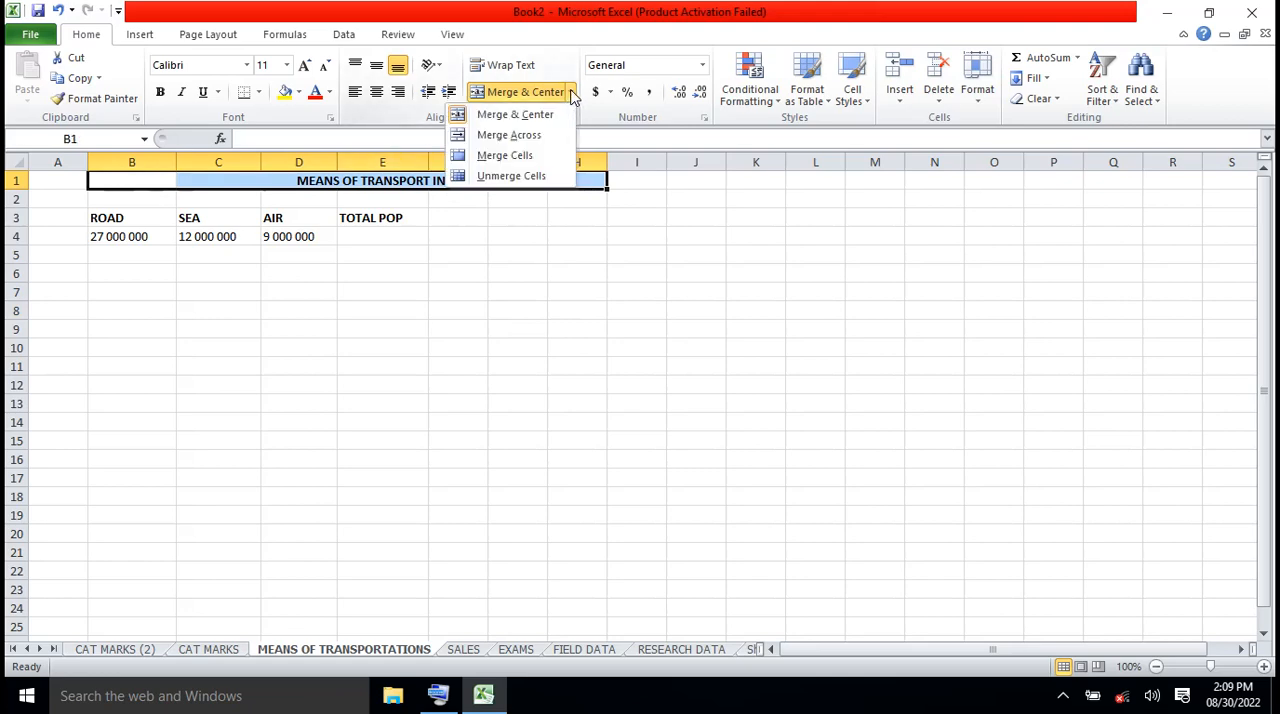
left_click(505, 156)
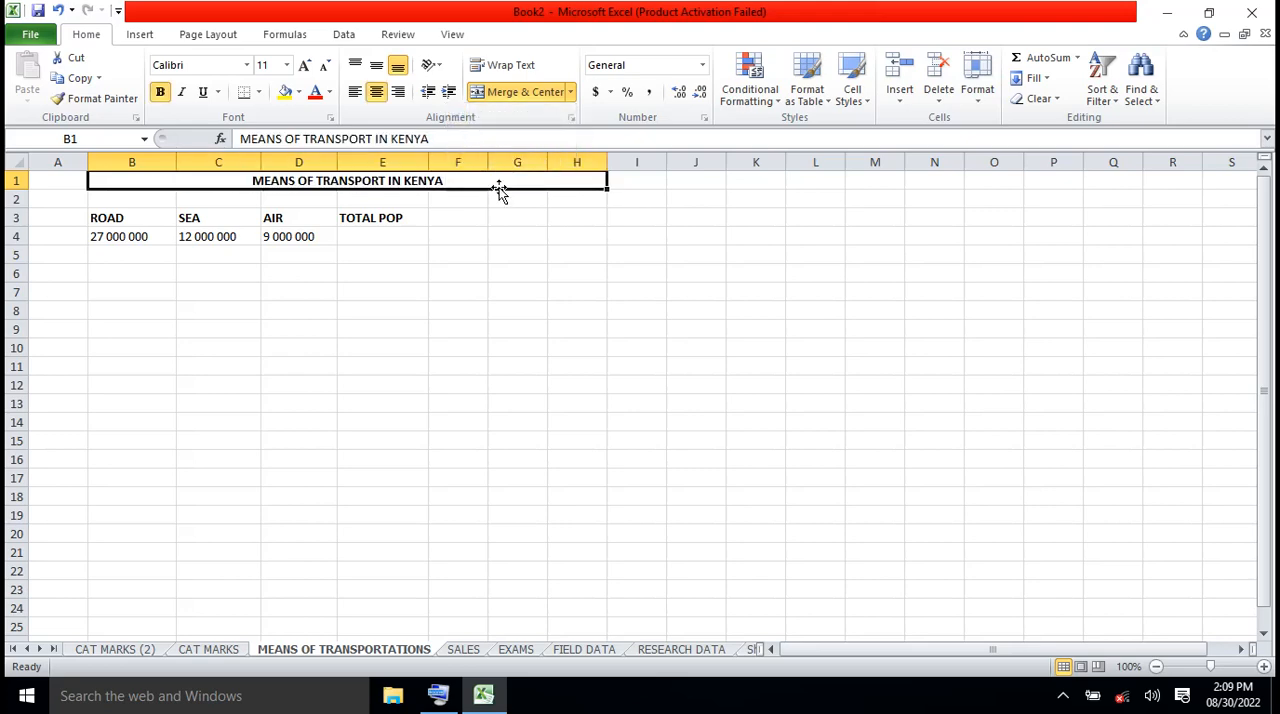
left_click(410, 312)
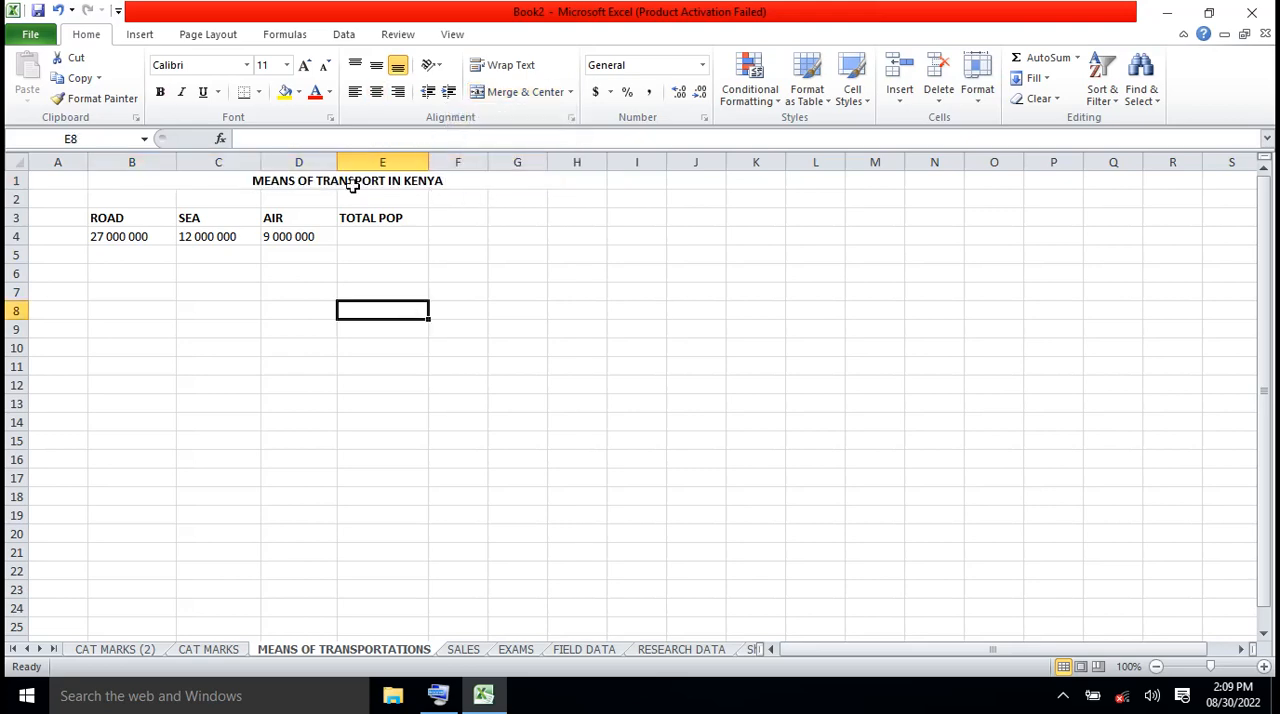
left_click(347, 181)
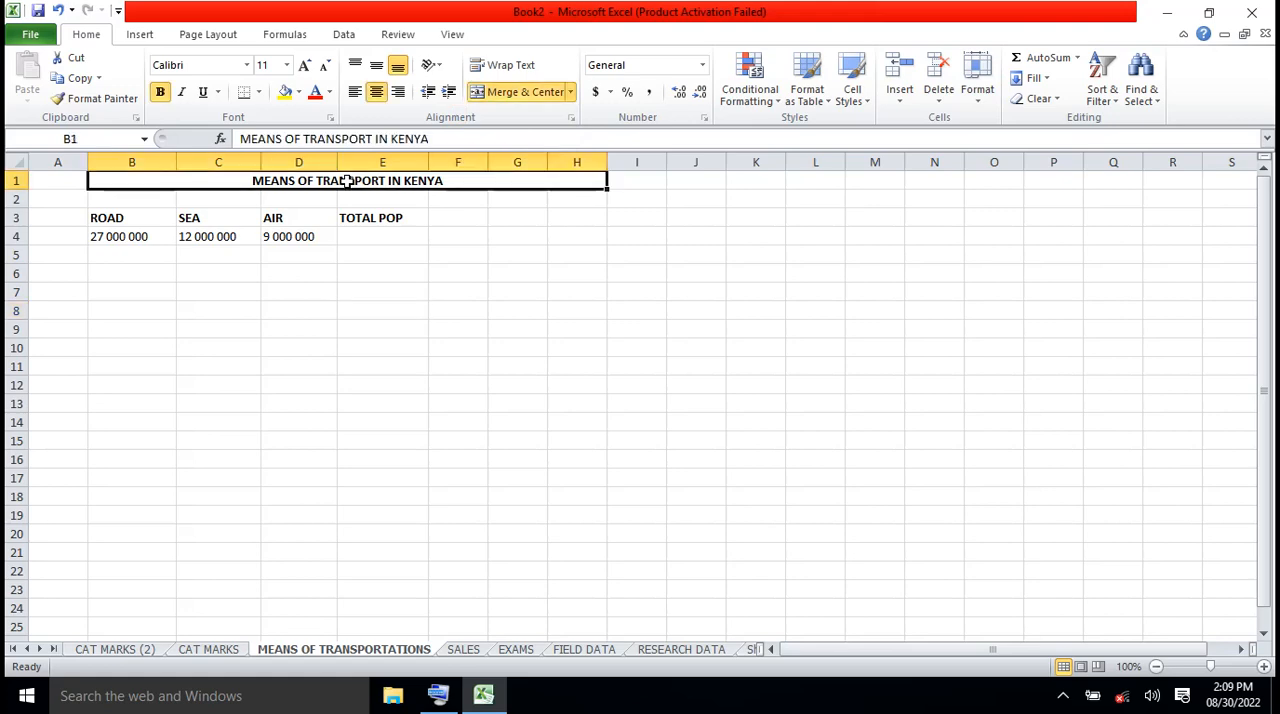
left_click(359, 326)
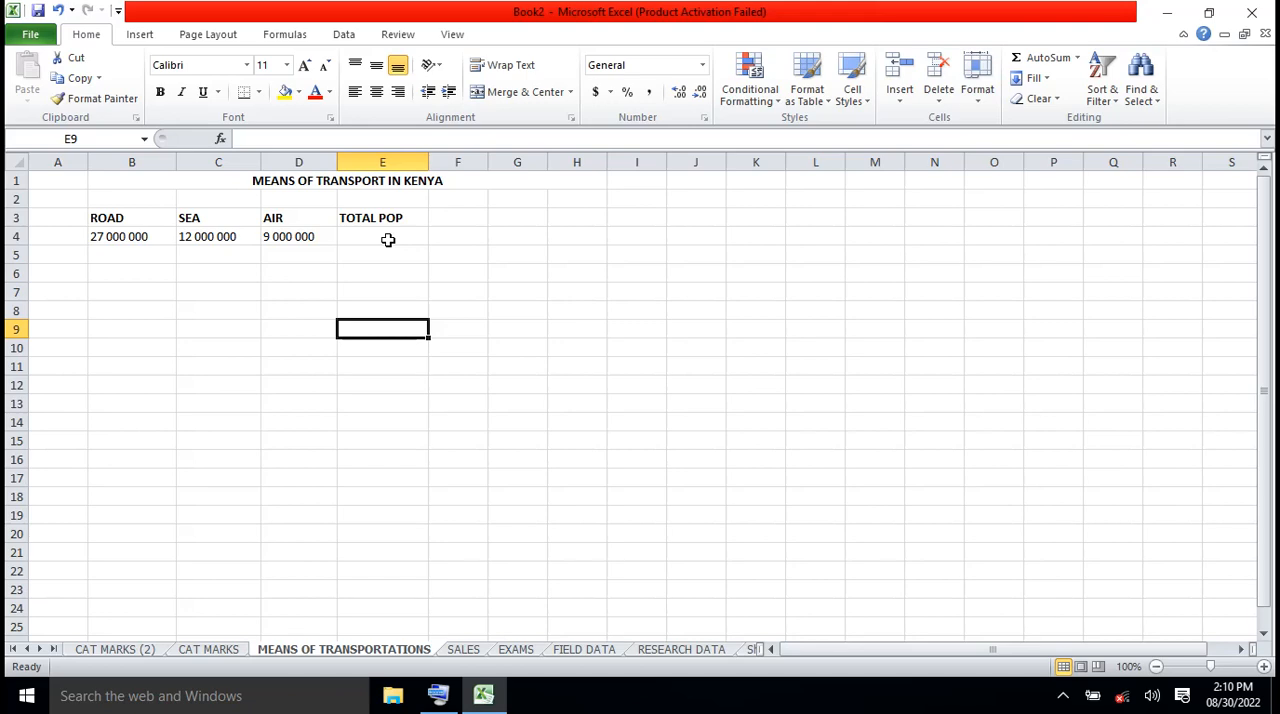
Insert the Math & Trig function SUM in cell E4 under TOTAL POP, adding the range B4:D4
left_click(388, 240)
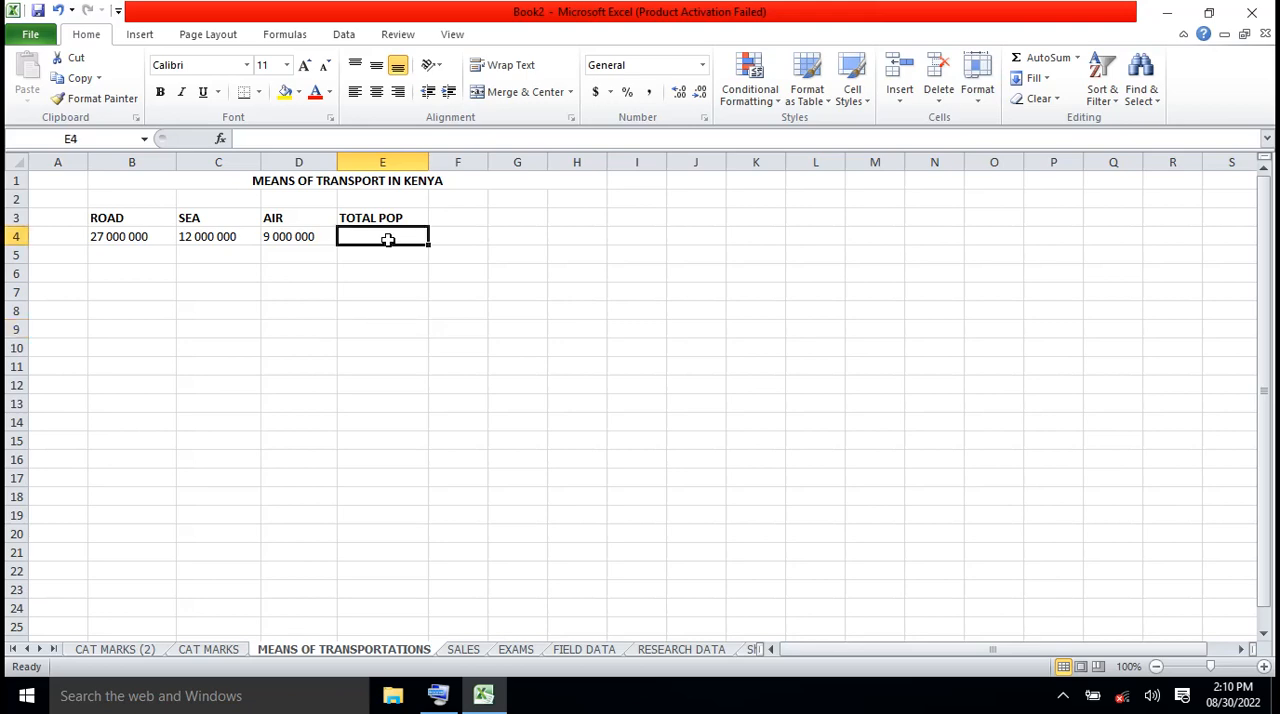
left_click(297, 42)
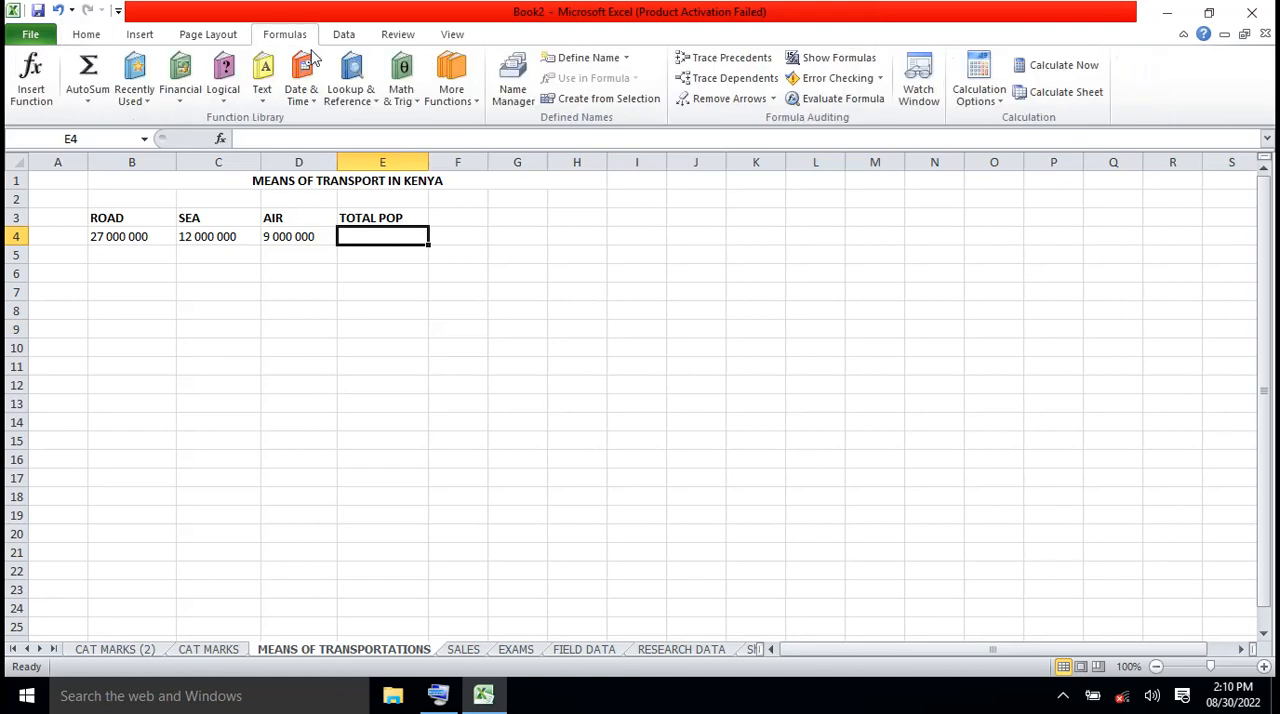
left_click(418, 100)
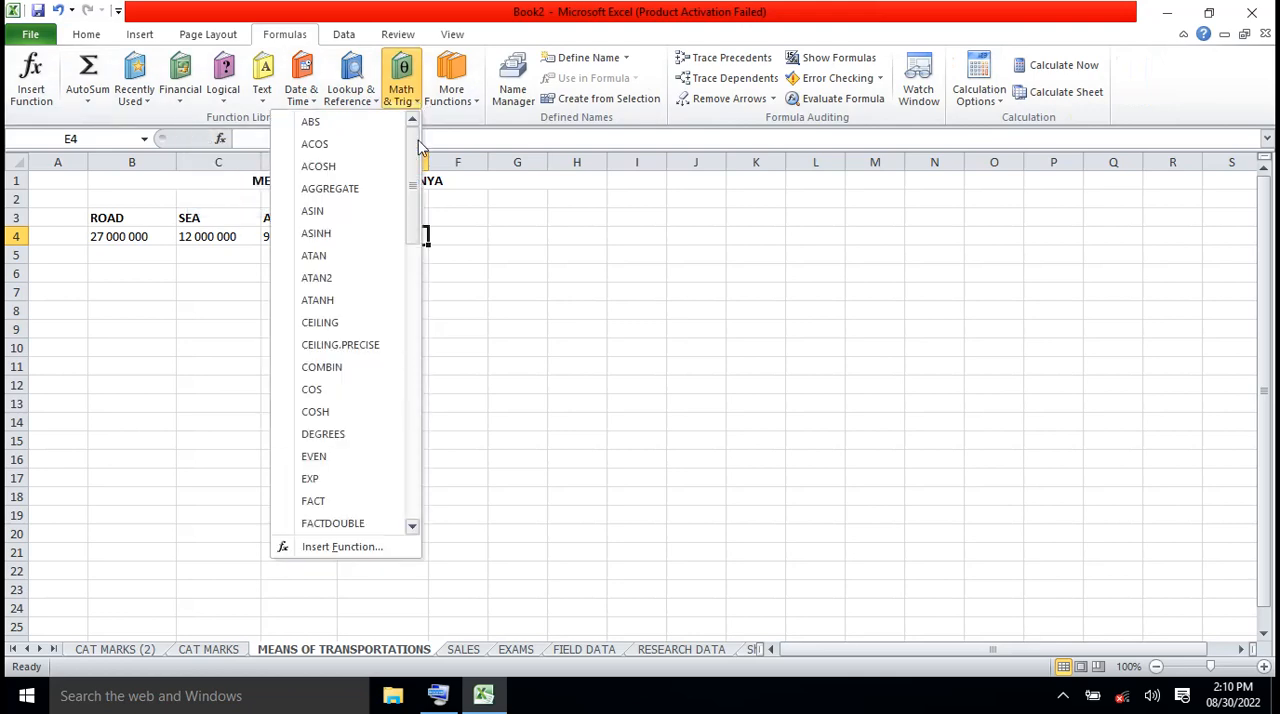
scroll(418, 272, "down", 2)
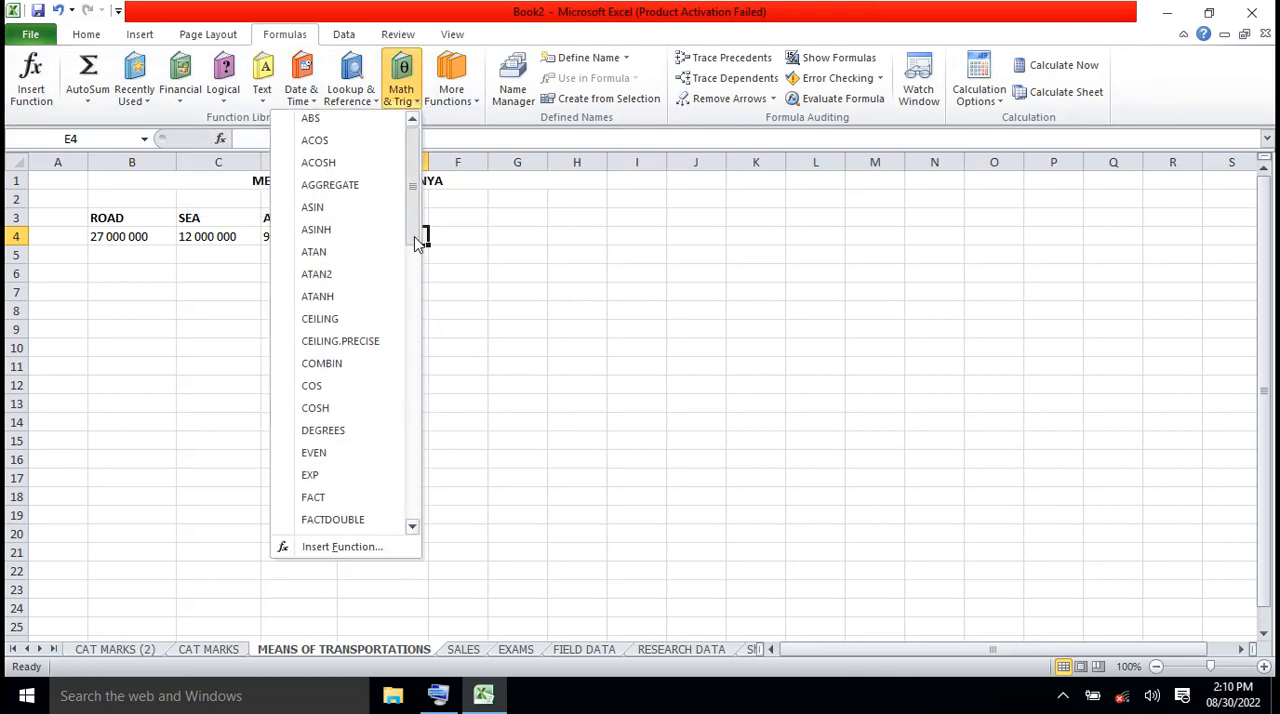
left_click_drag(418, 272, 417, 479)
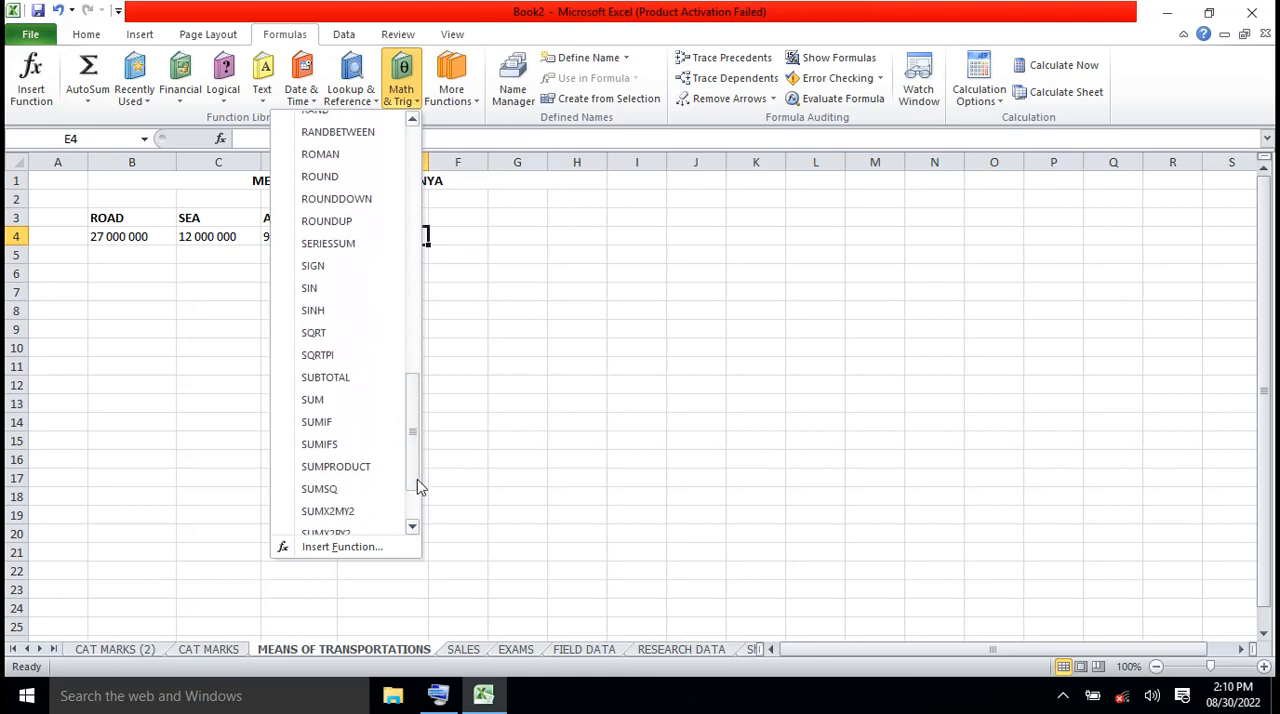
left_click(319, 403)
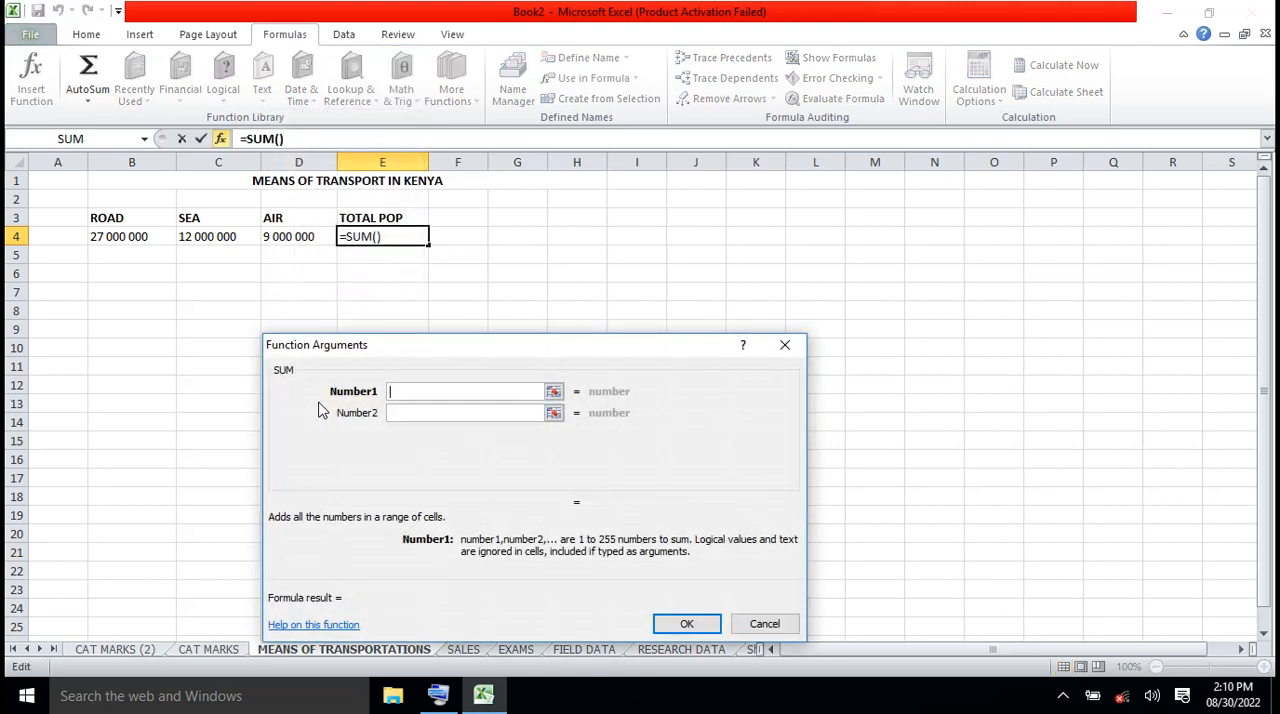
left_click(98, 237)
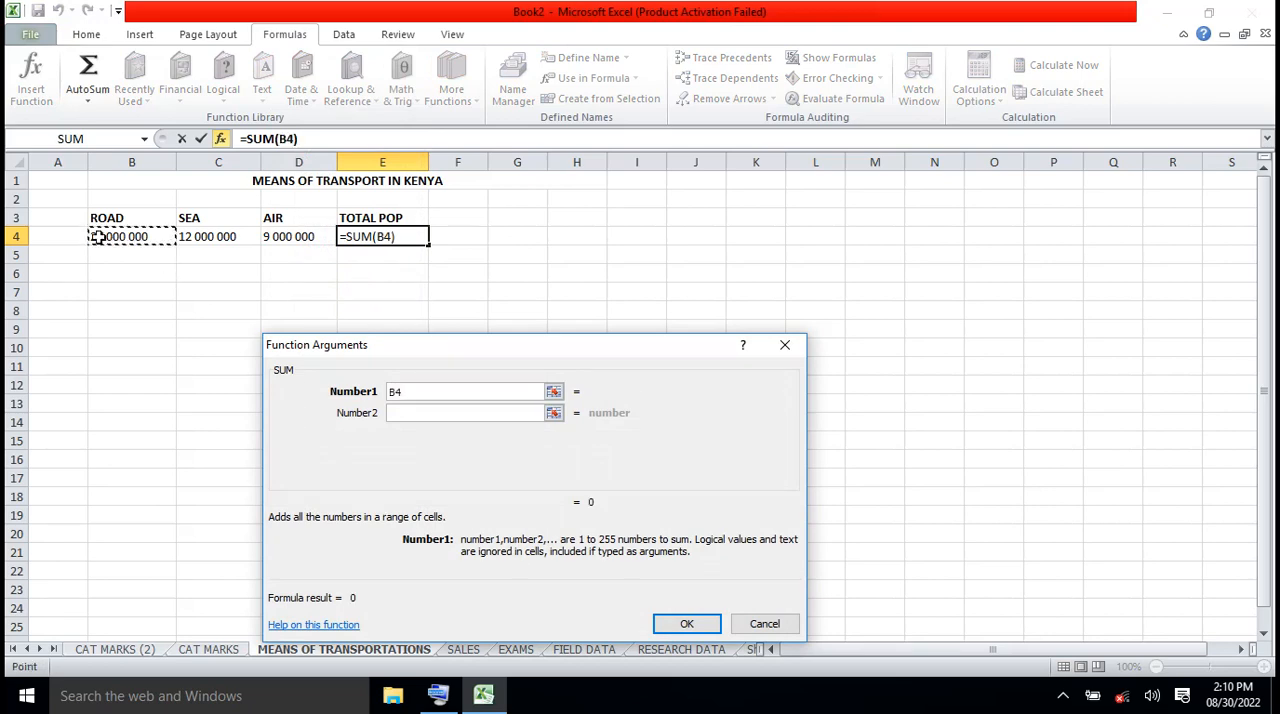
left_click_drag(98, 237, 272, 237)
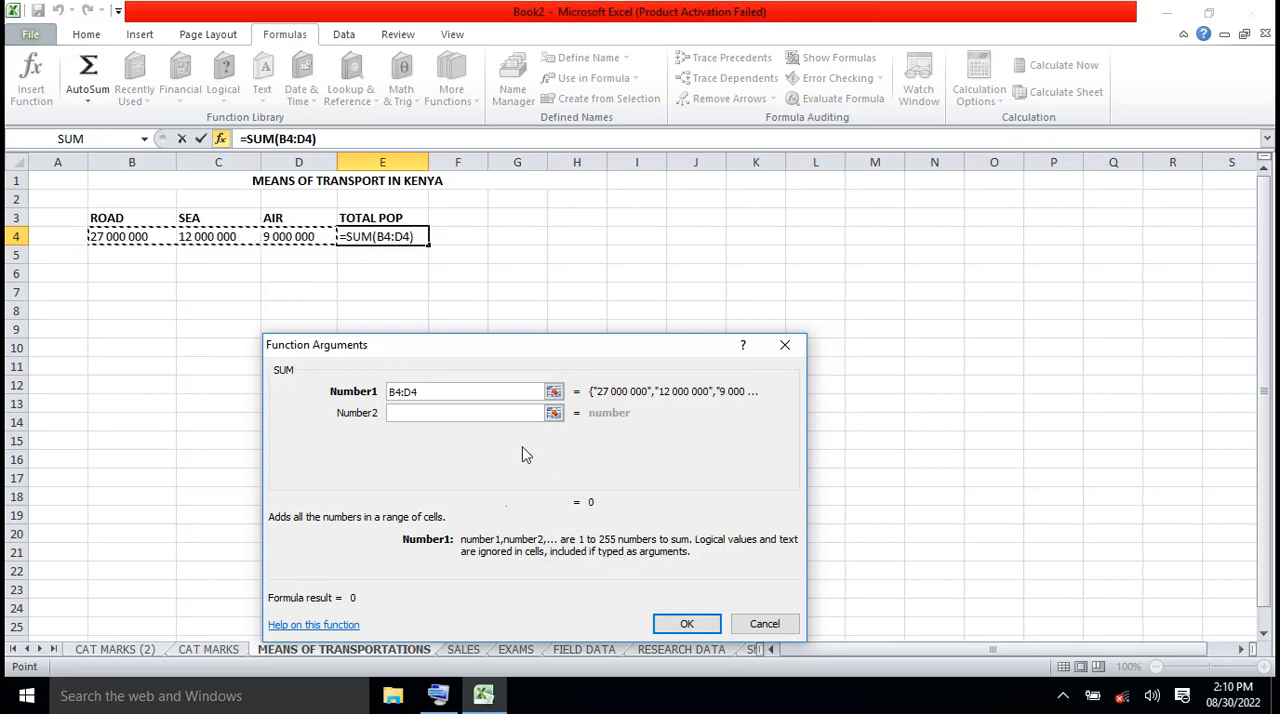
left_click(489, 414)
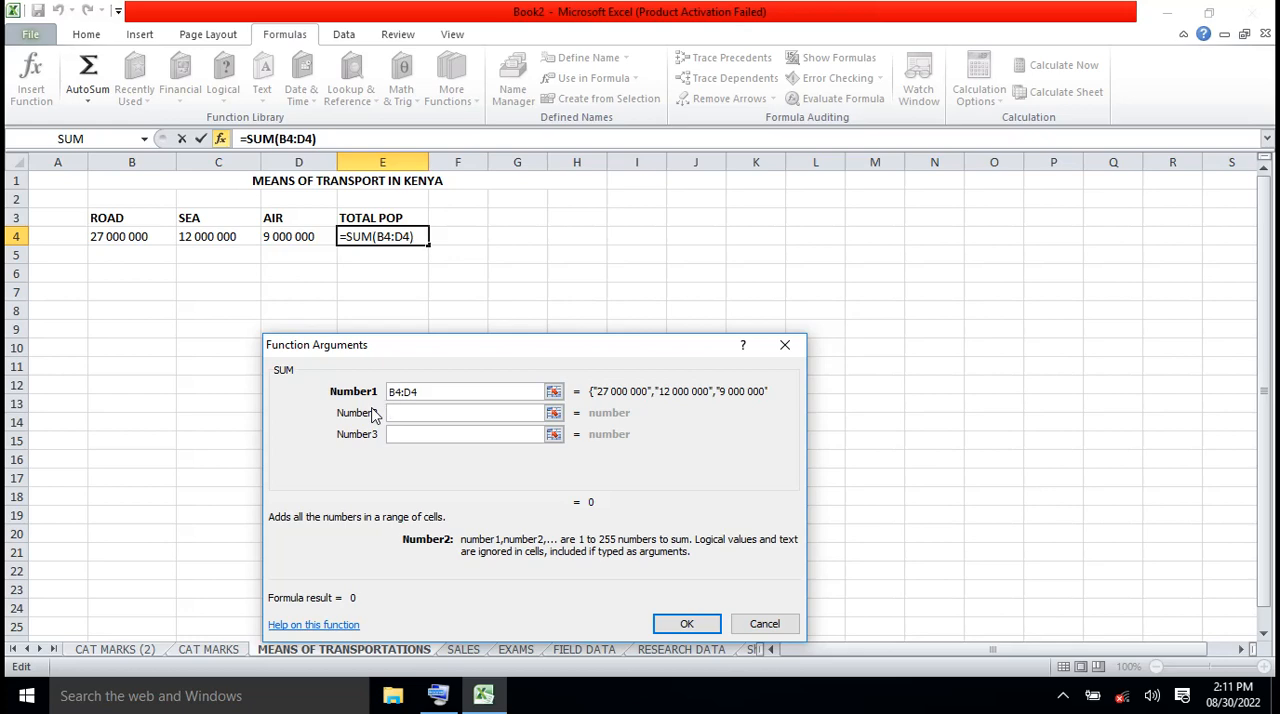
left_click(687, 624)
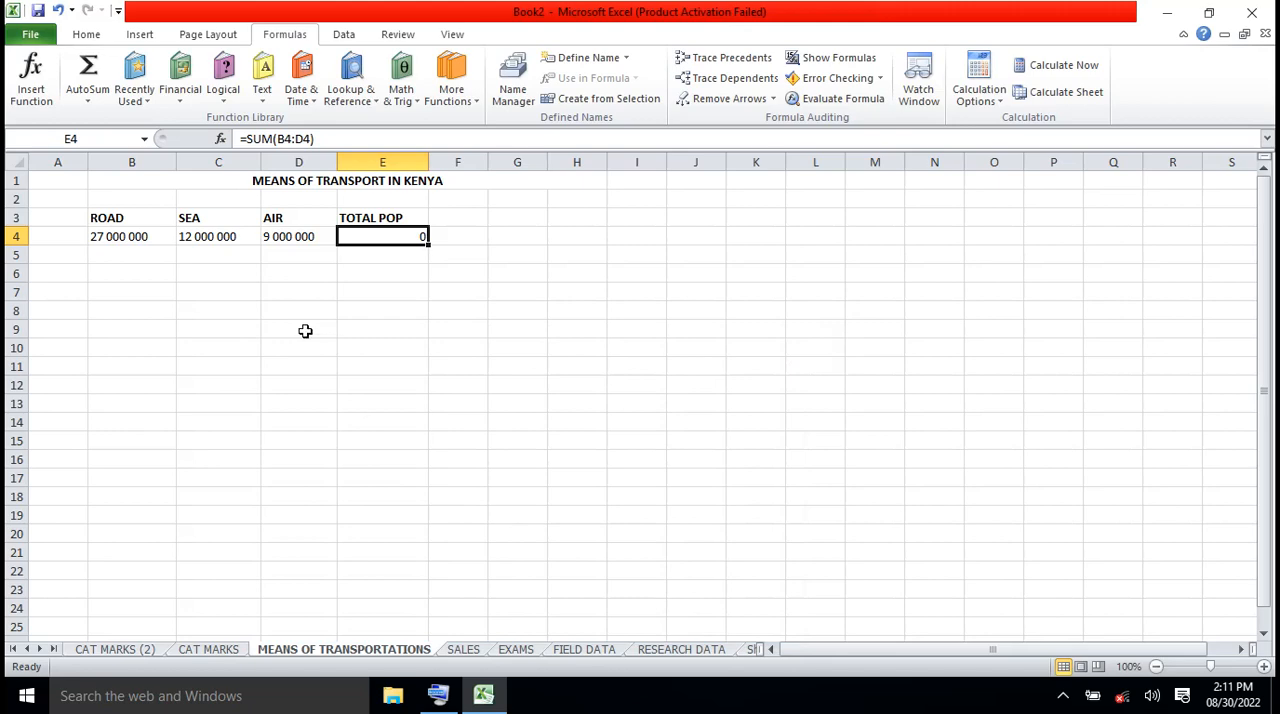
Remove the spaces from the AIR figure in D4 so that it reads 9000000
left_click(148, 238)
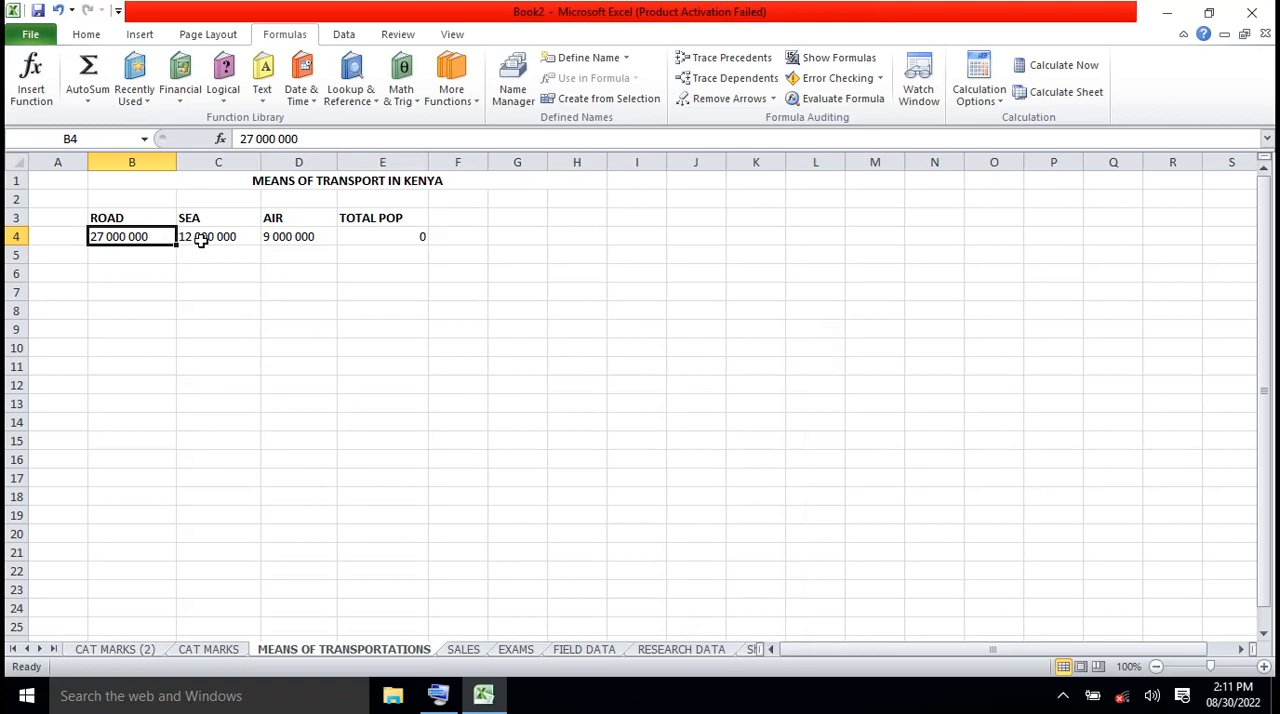
left_click(201, 240)
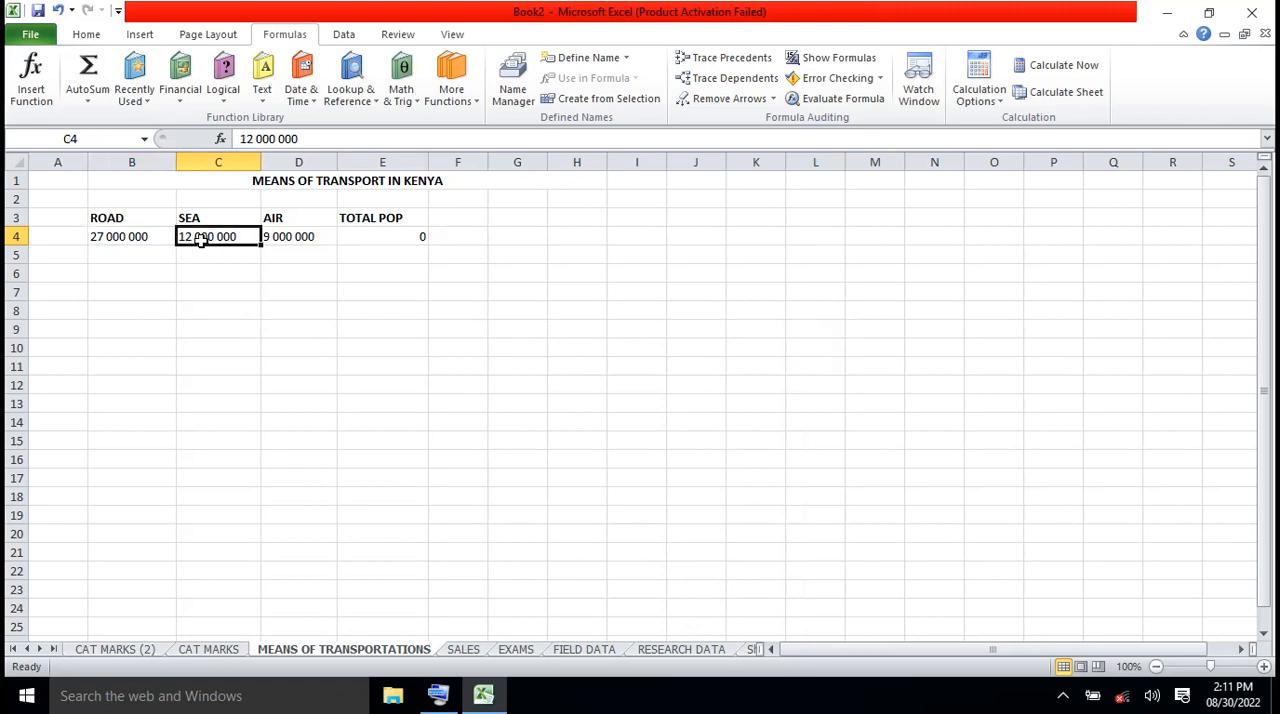
left_click(274, 240)
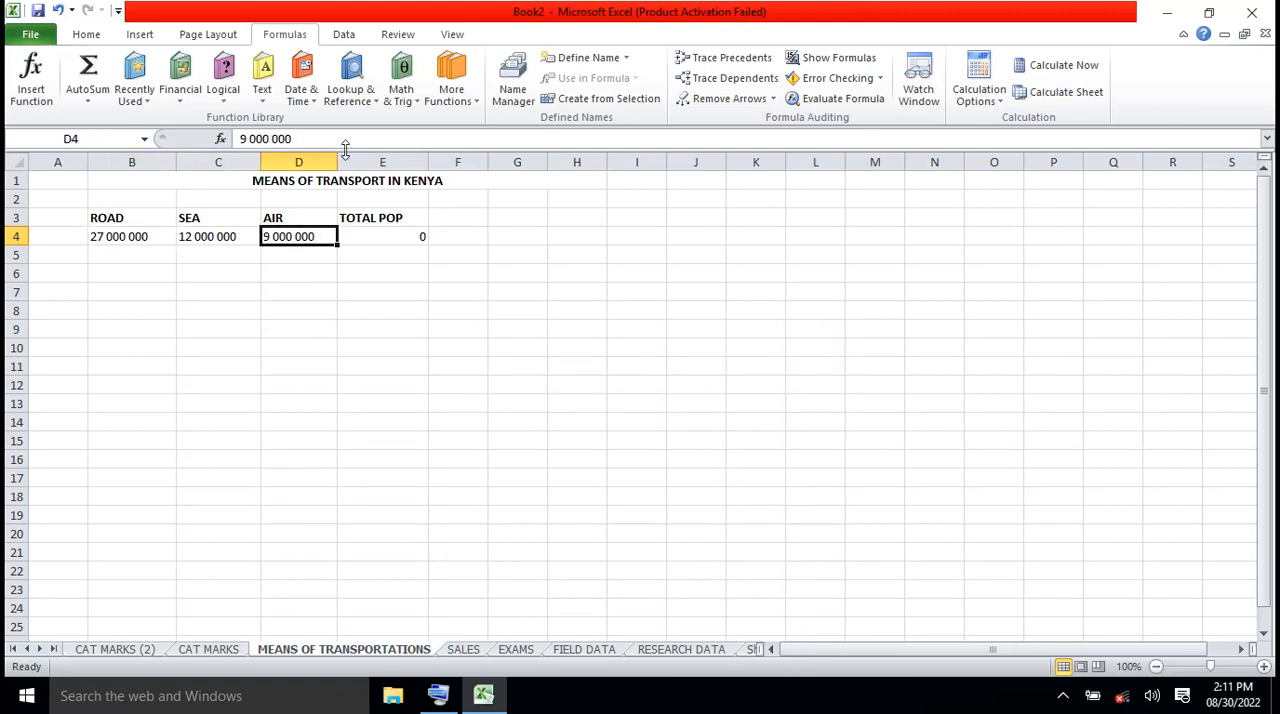
left_click(280, 138)
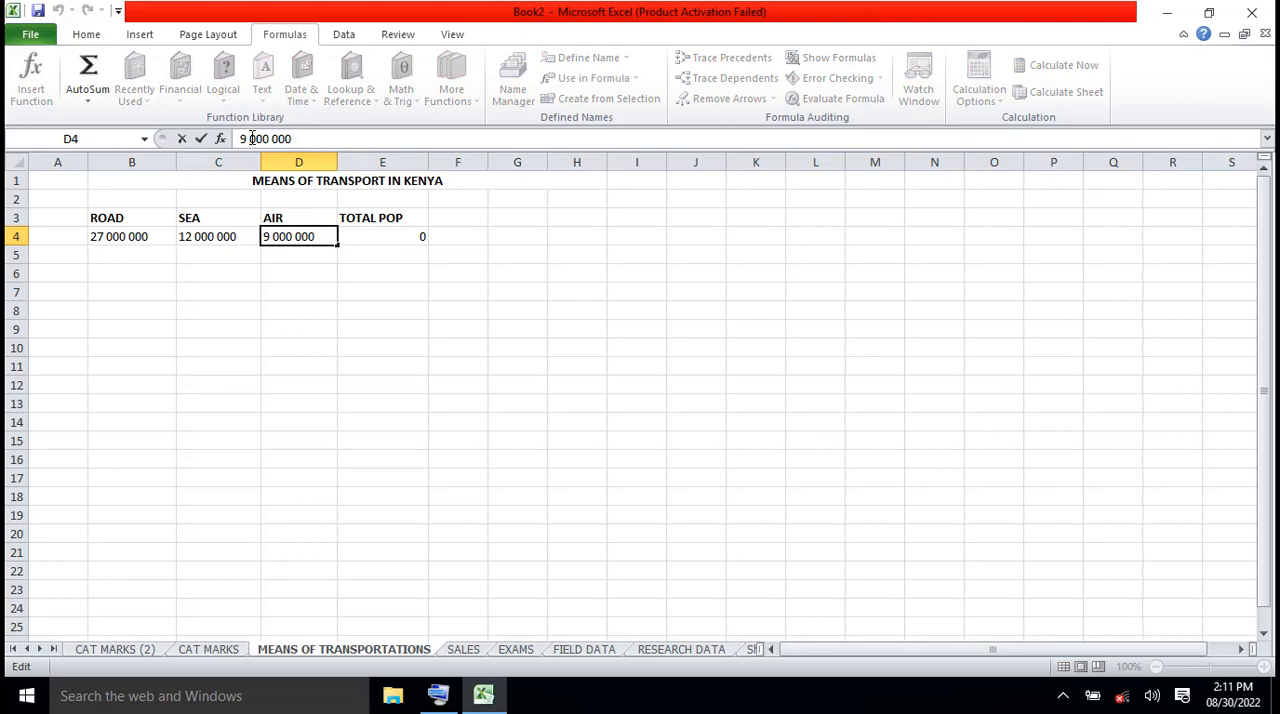
key("BackSpace")
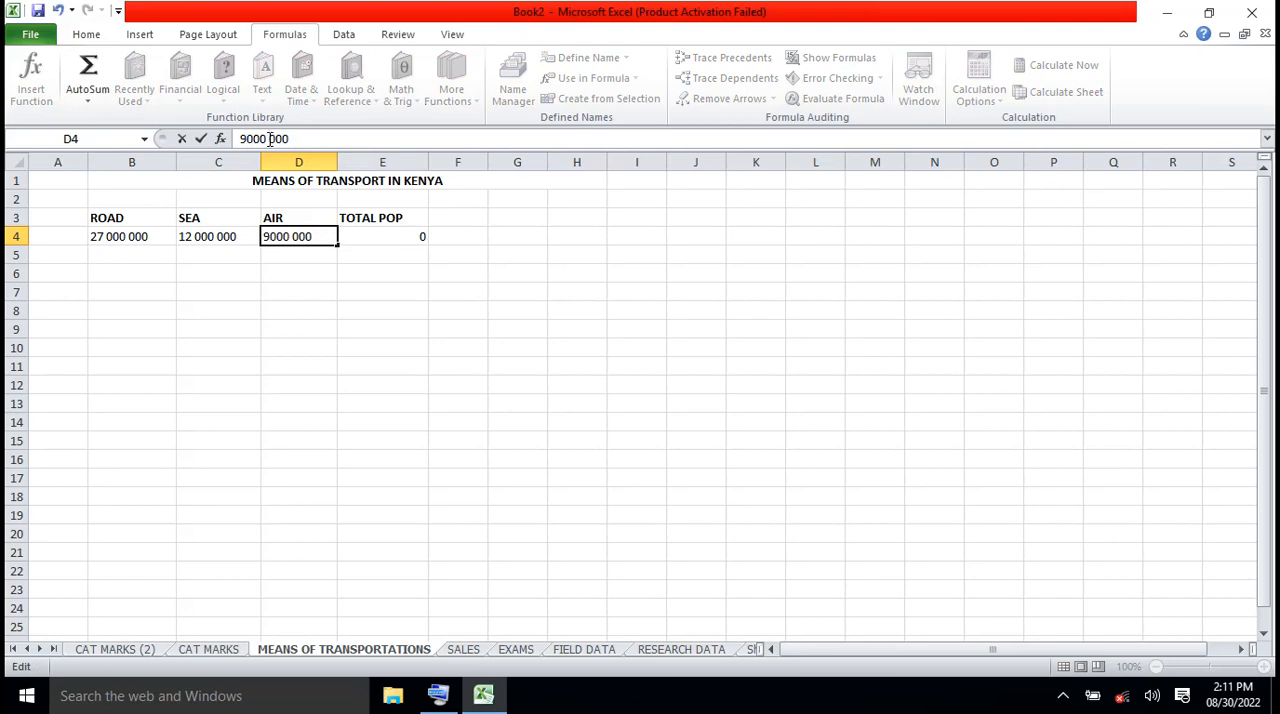
left_click(269, 139)
key("BackSpace")
Remove the spaces from the SEA figure in C4 so that it reads 12000000
left_click(218, 236)
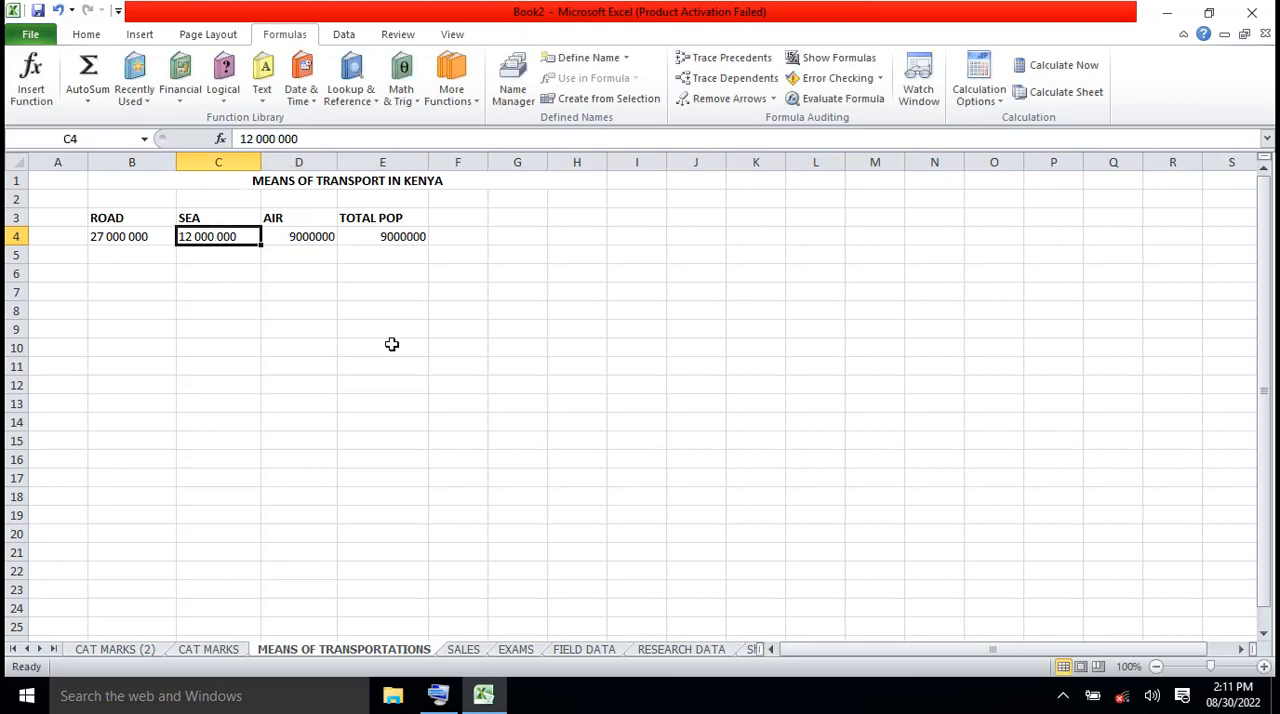
left_click(255, 139)
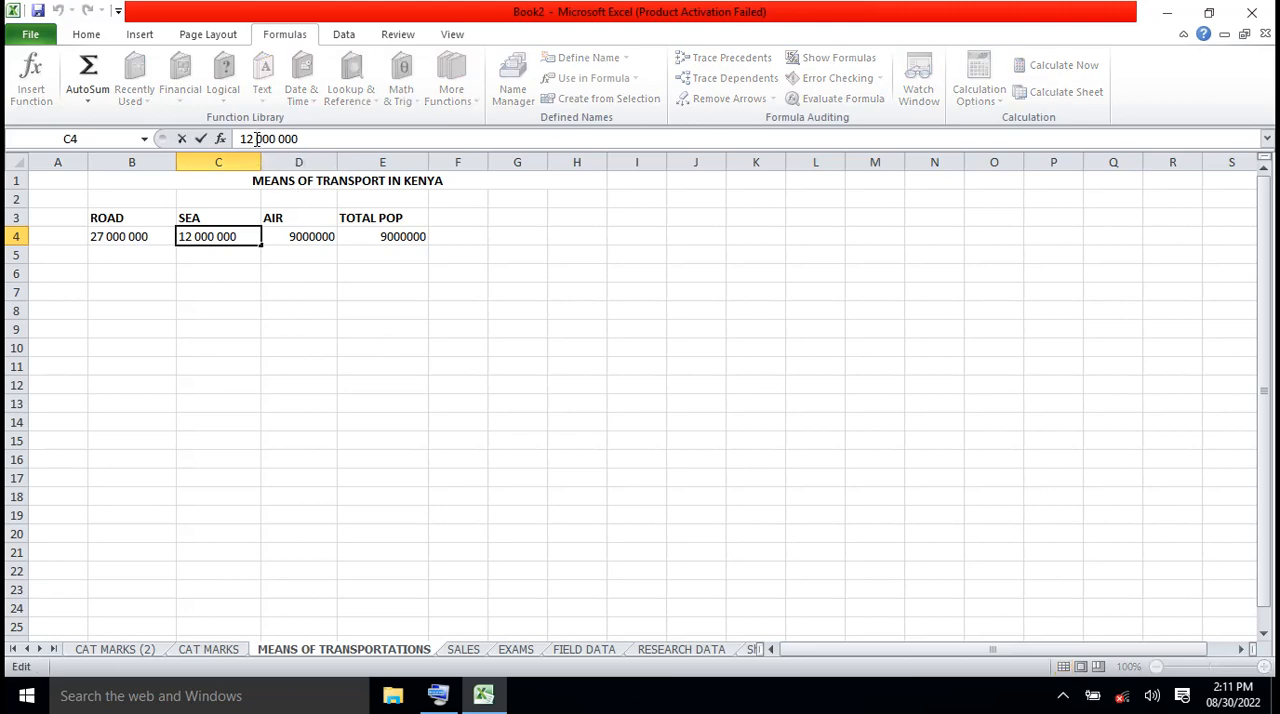
key("Delete")
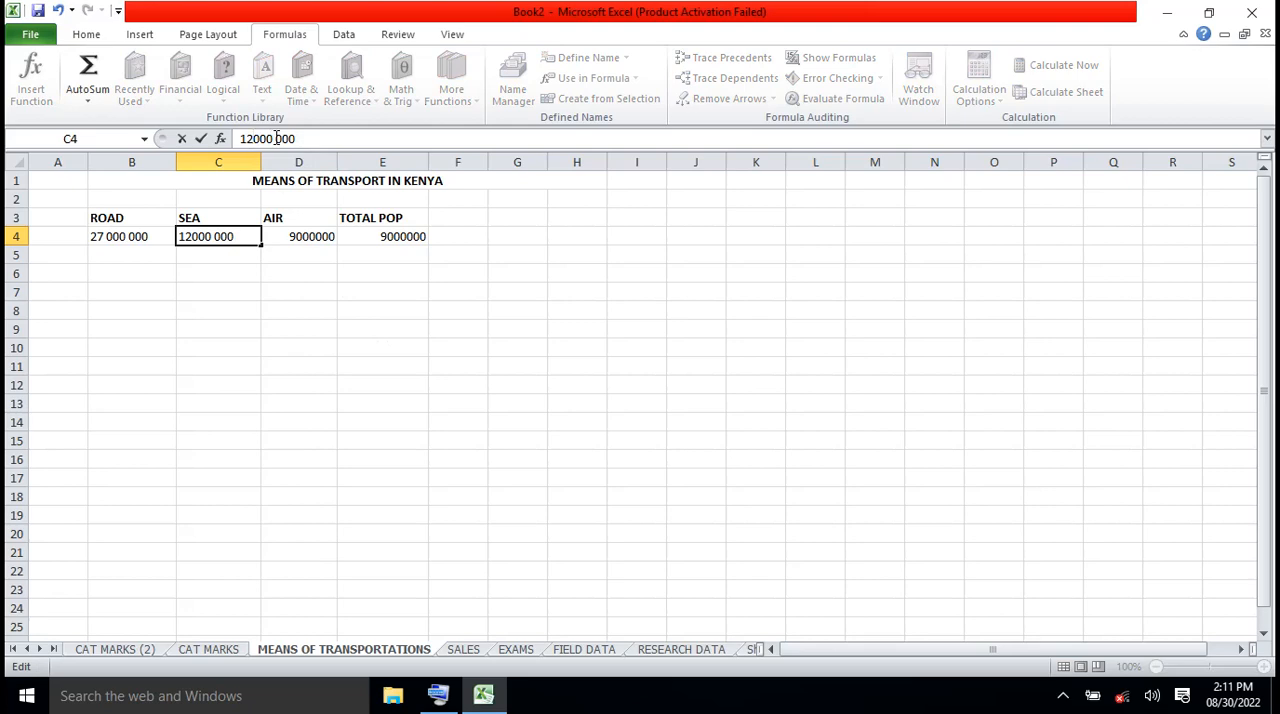
left_click(277, 138)
key("BackSpace")
Remove the spaces from the ROAD figure in B4 so that it reads 27000000
left_click(124, 237)
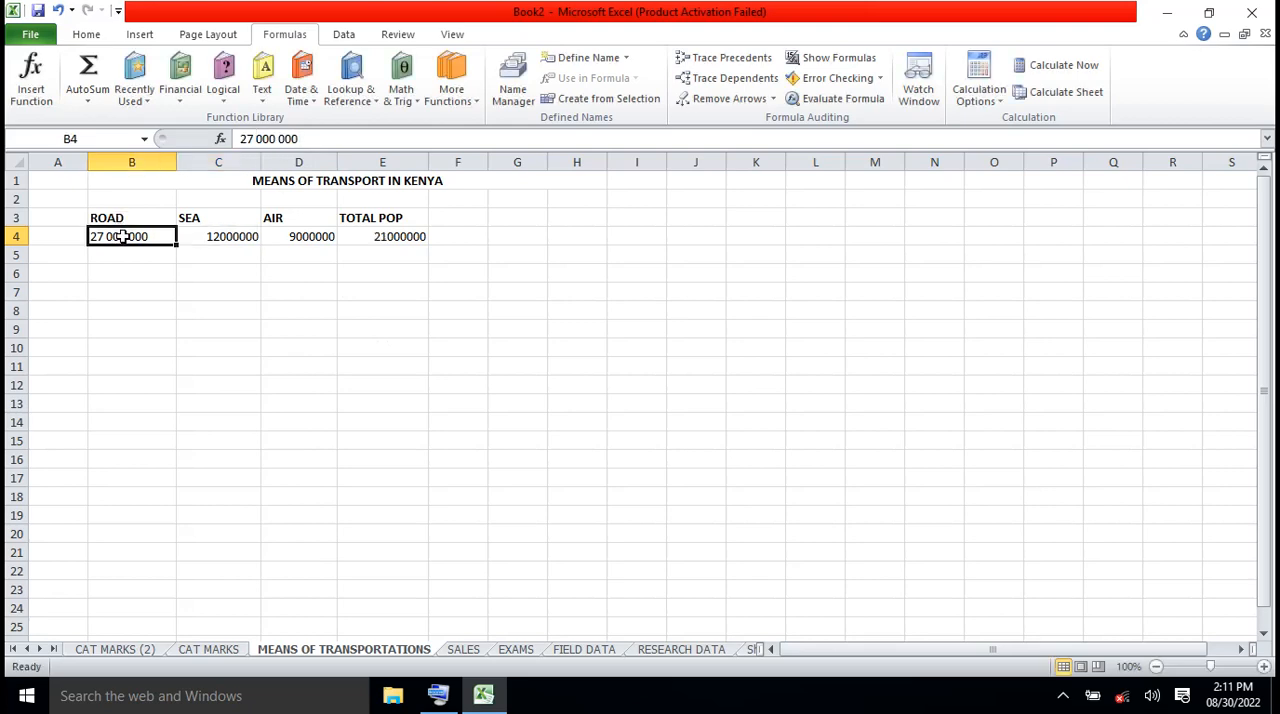
left_click(258, 138)
key("BackSpace")
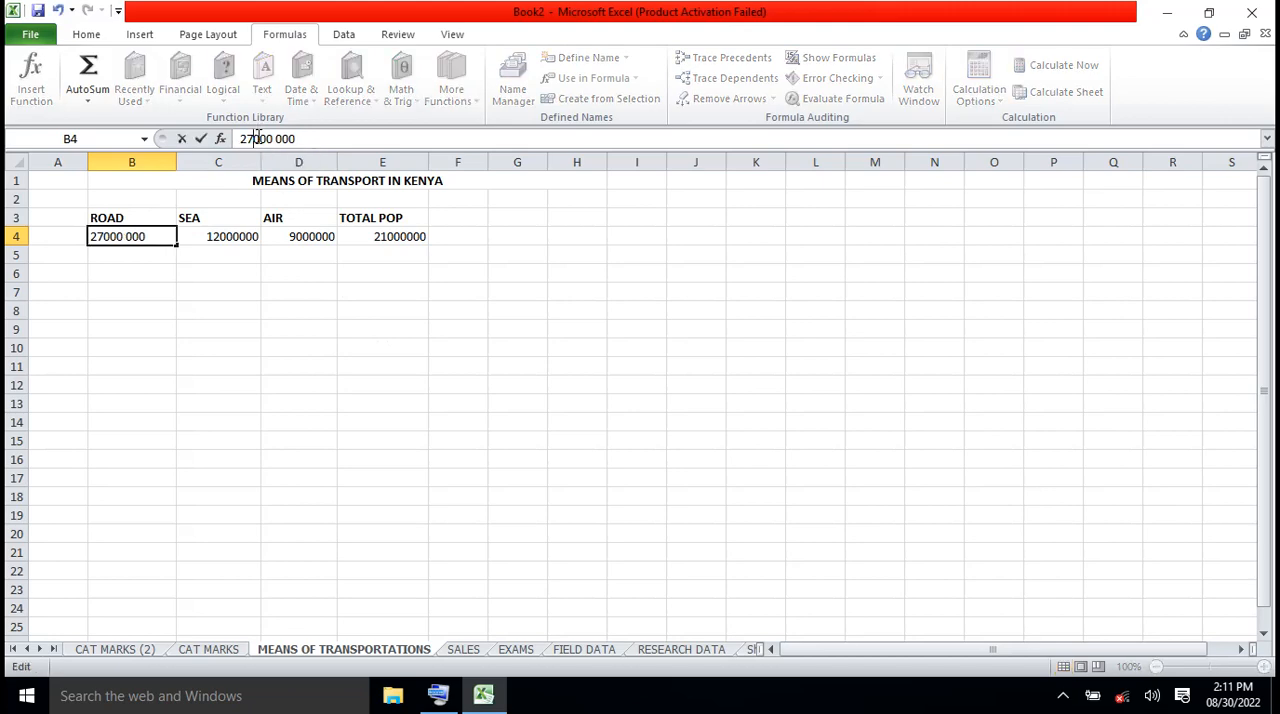
left_click(278, 138)
key("BackSpace")
left_click(278, 306)
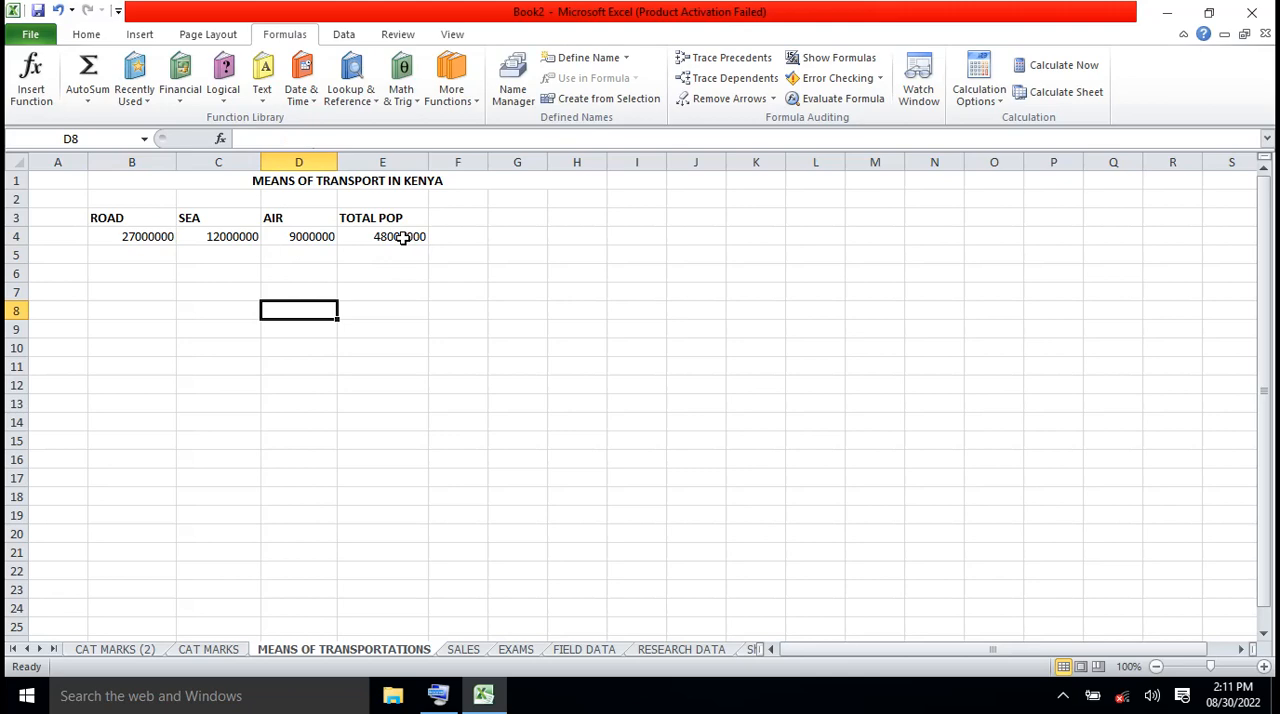
left_click(402, 237)
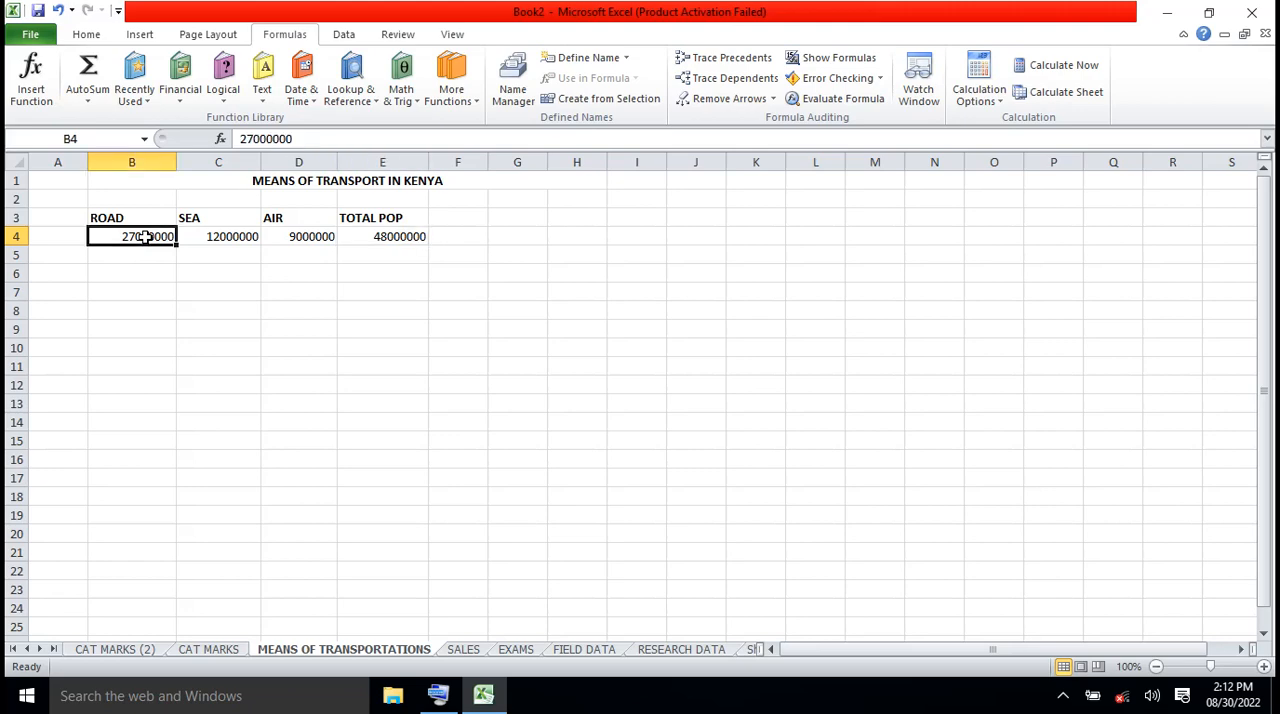
Apply the Percentage number format to the ROAD figure in B4 and widen column B to fit it
left_click(88, 36)
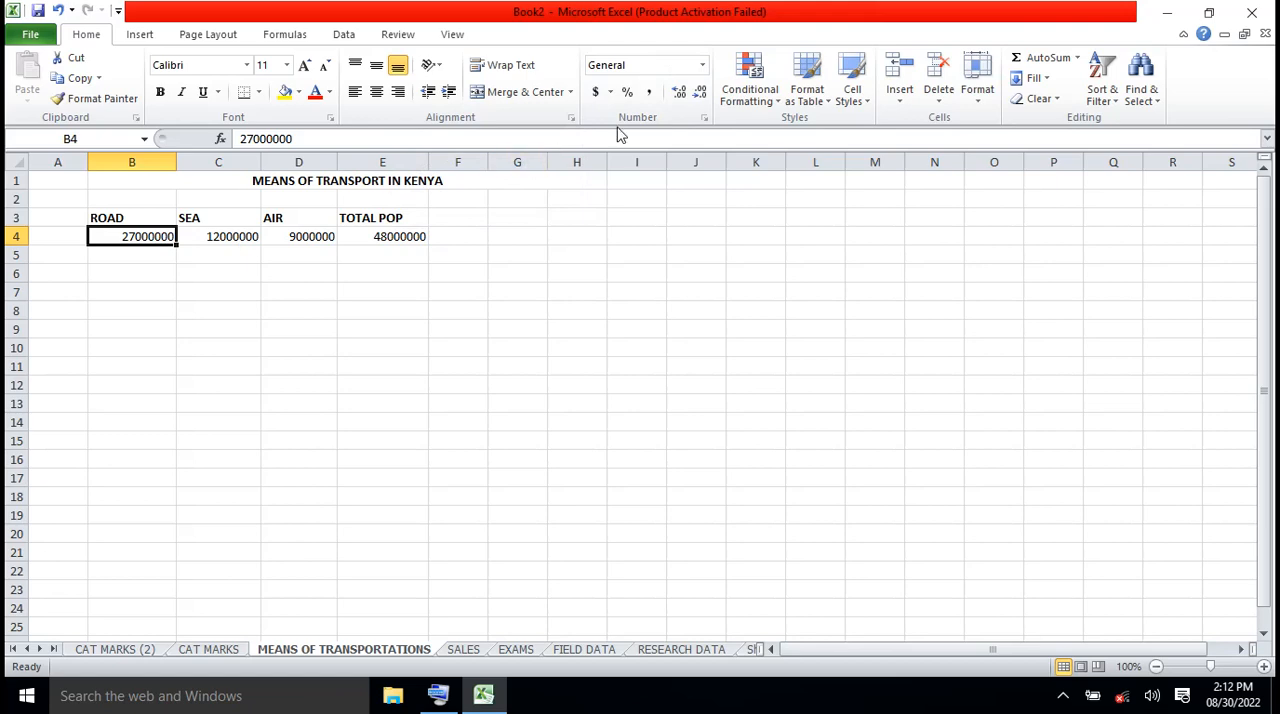
left_click(704, 66)
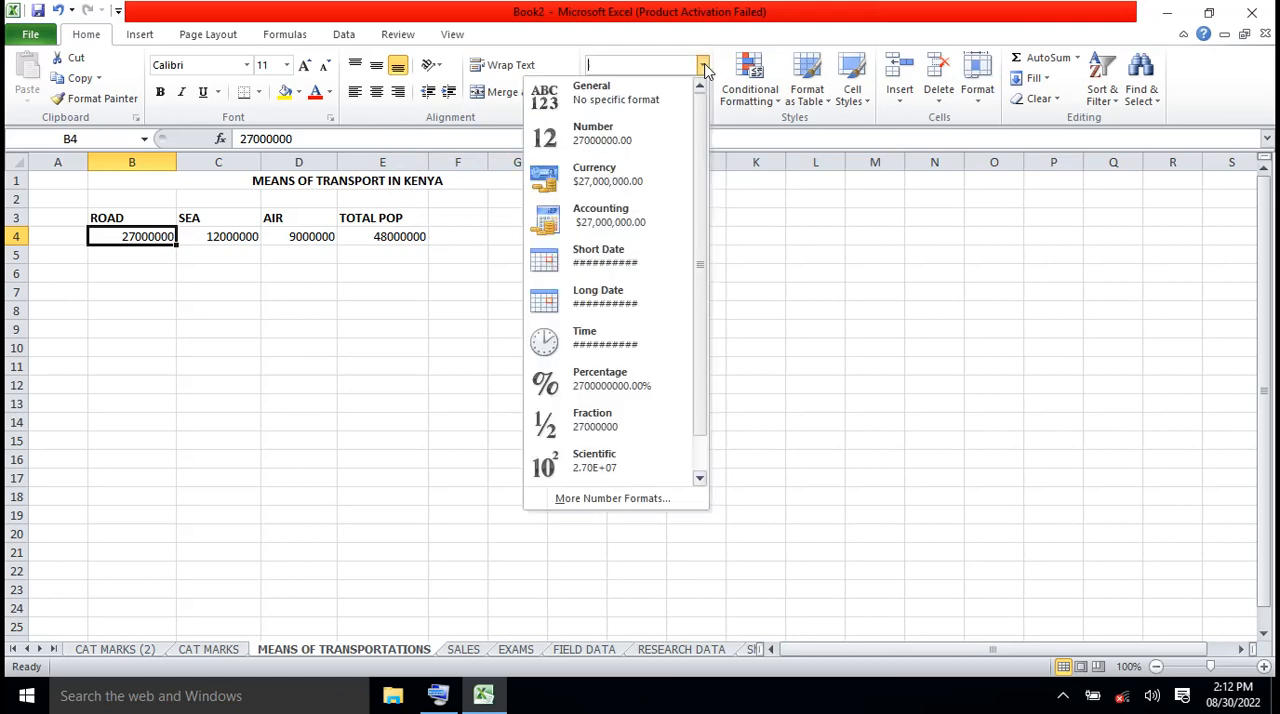
scroll(704, 66, "down", 1)
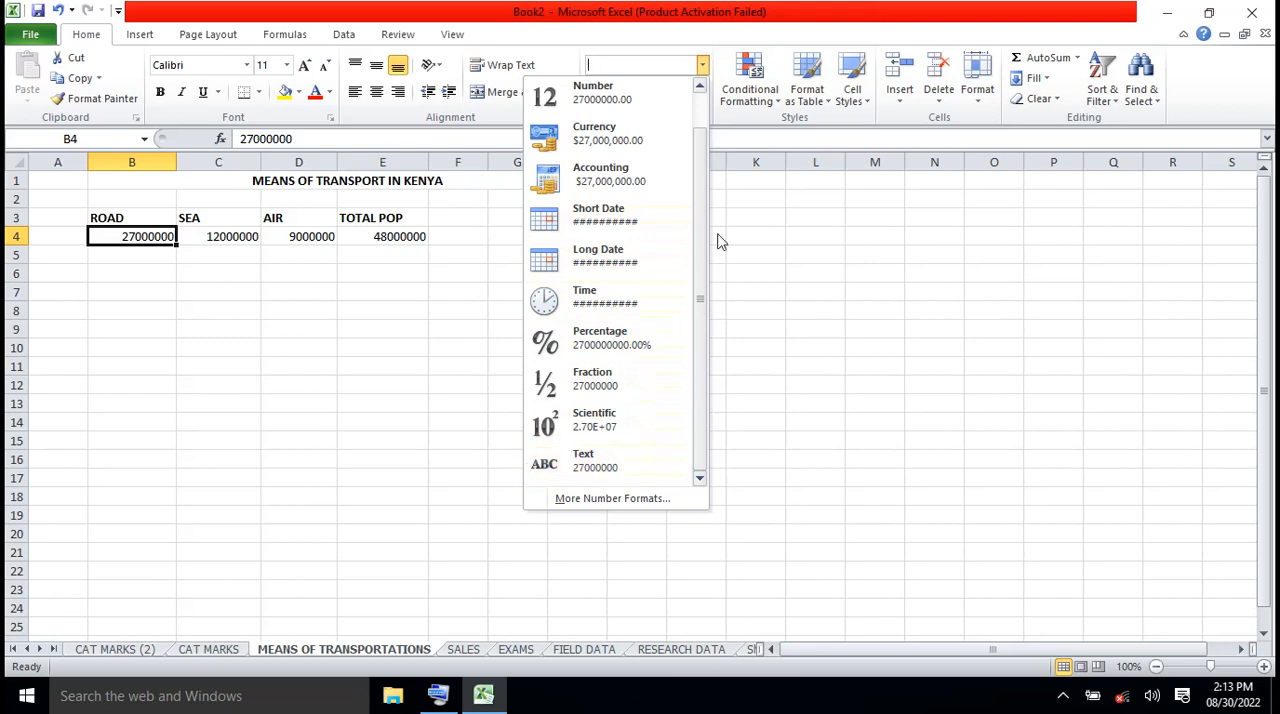
left_click(699, 88)
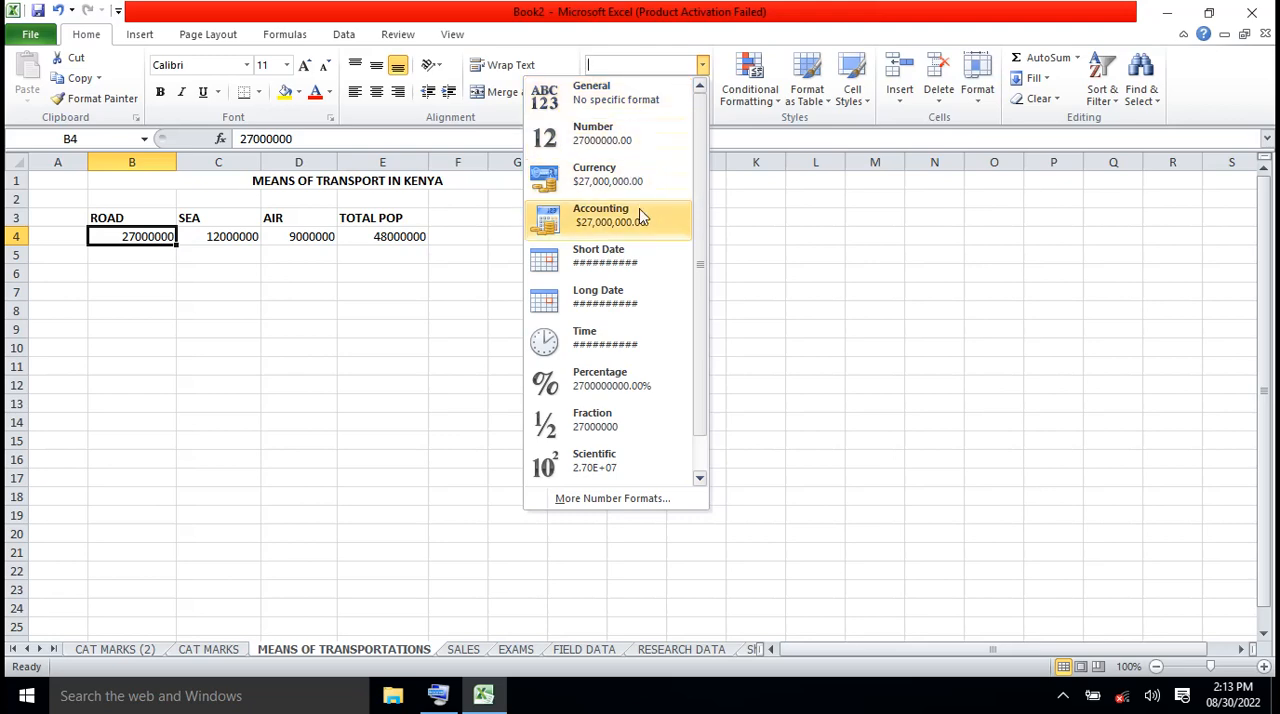
left_click(619, 387)
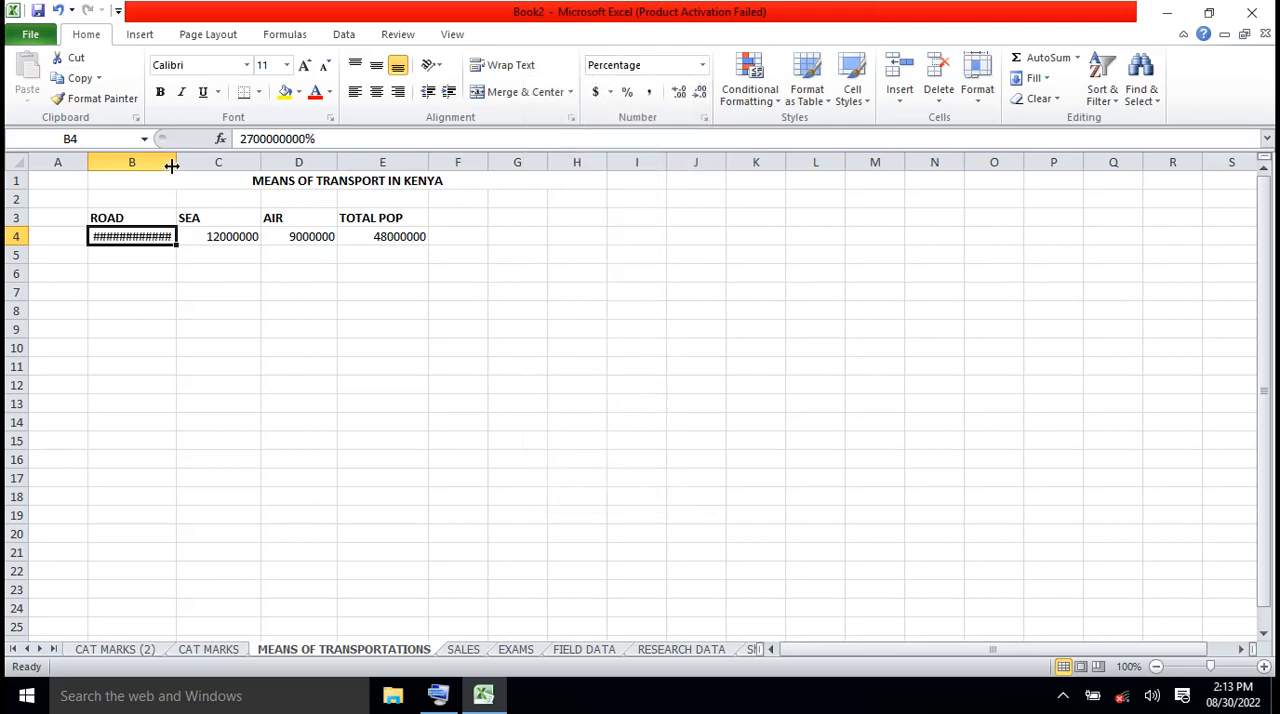
left_click_drag(174, 161, 248, 160)
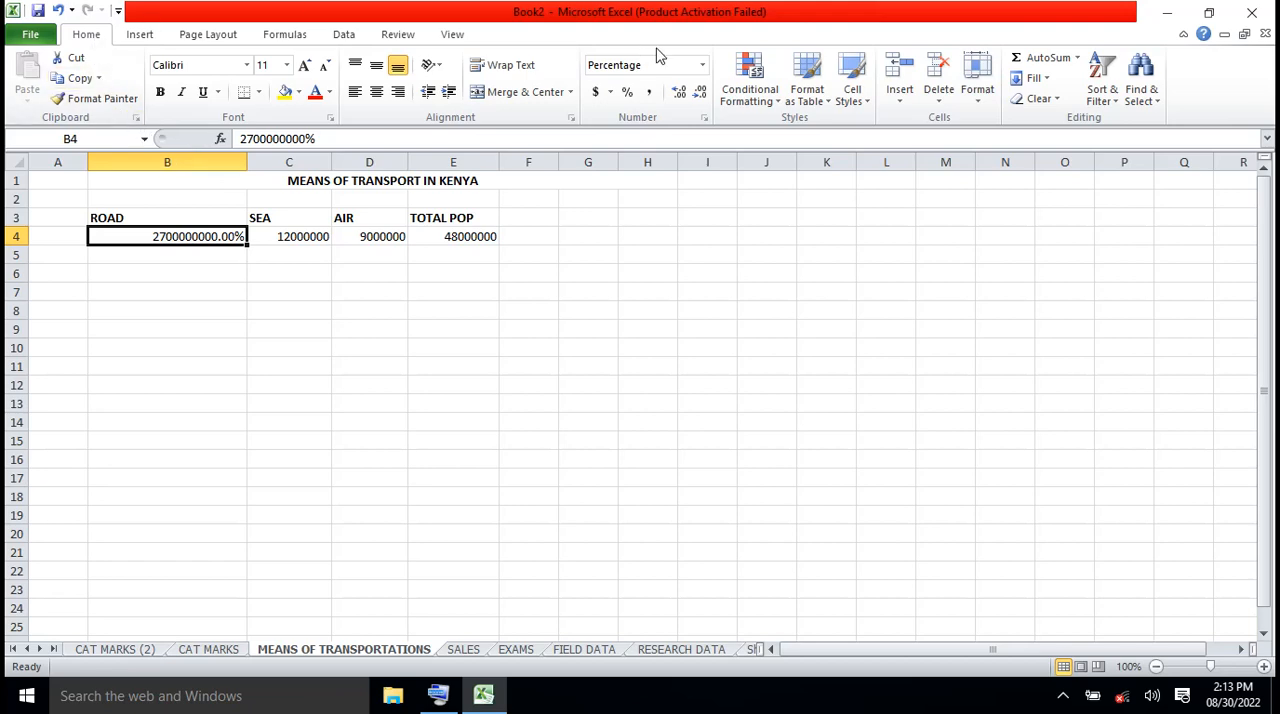
left_click(703, 66)
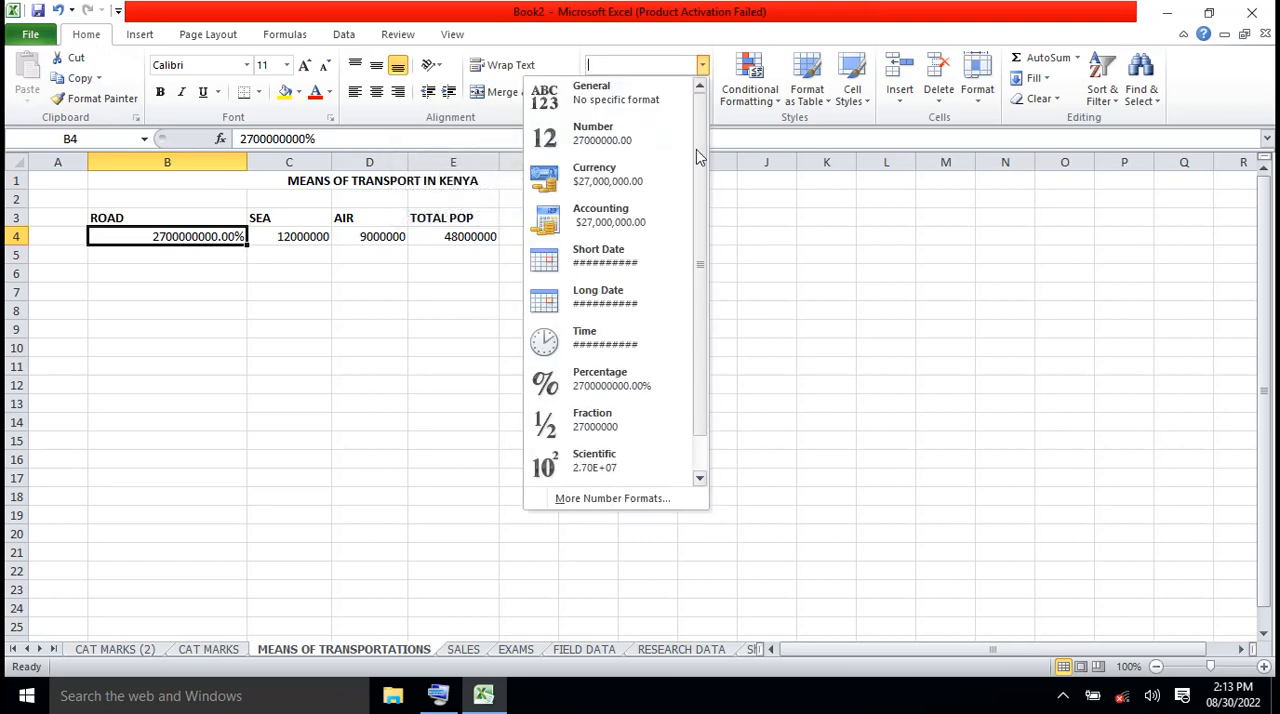
left_click(622, 503)
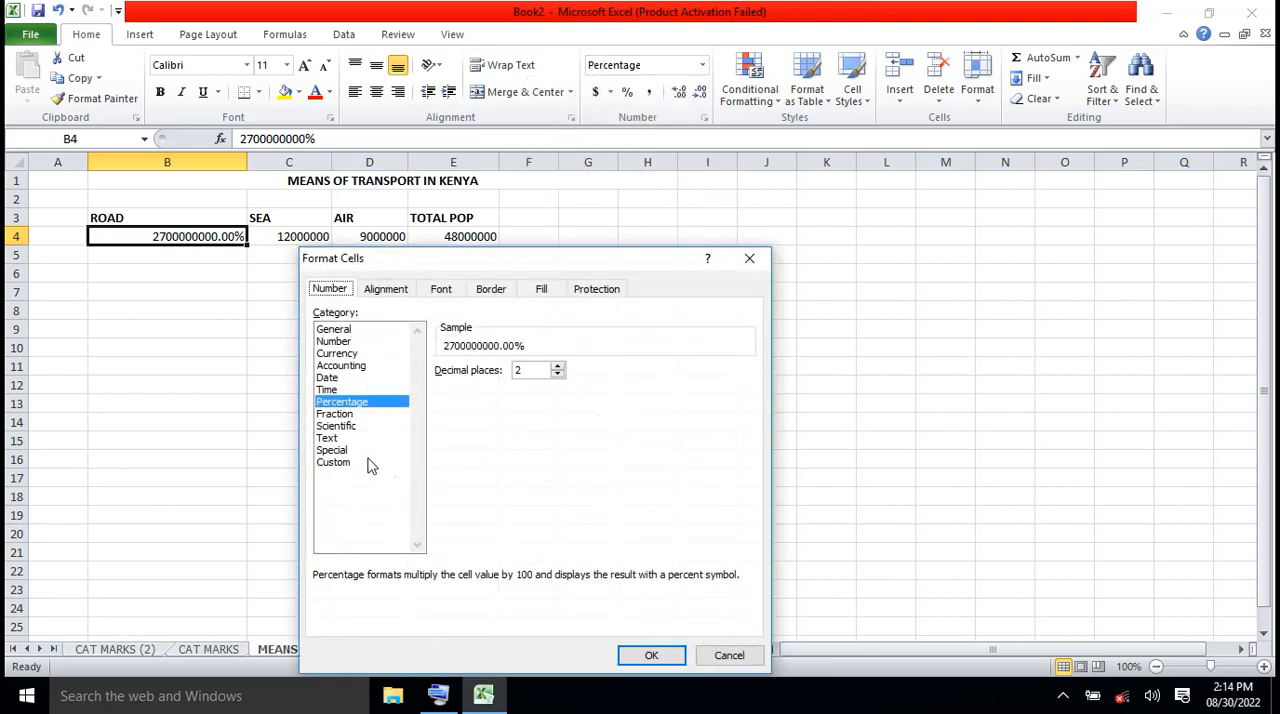
left_click(333, 390)
left_click(345, 366)
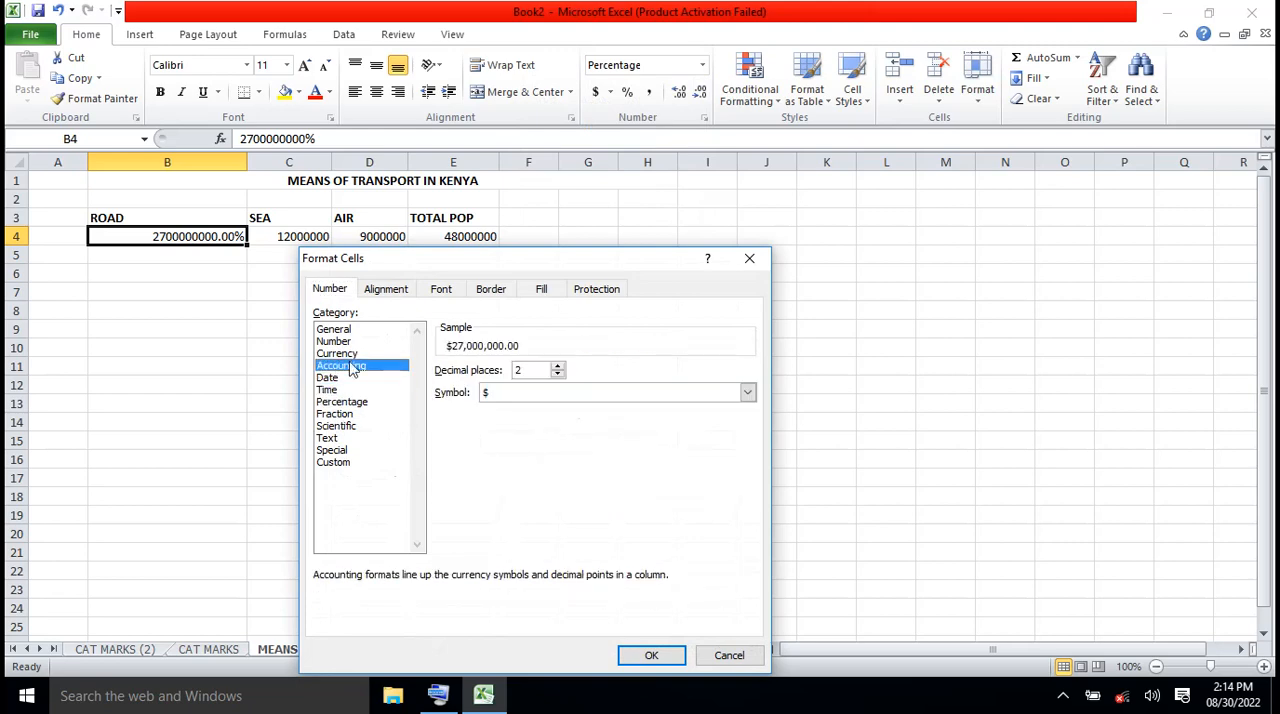
left_click(730, 658)
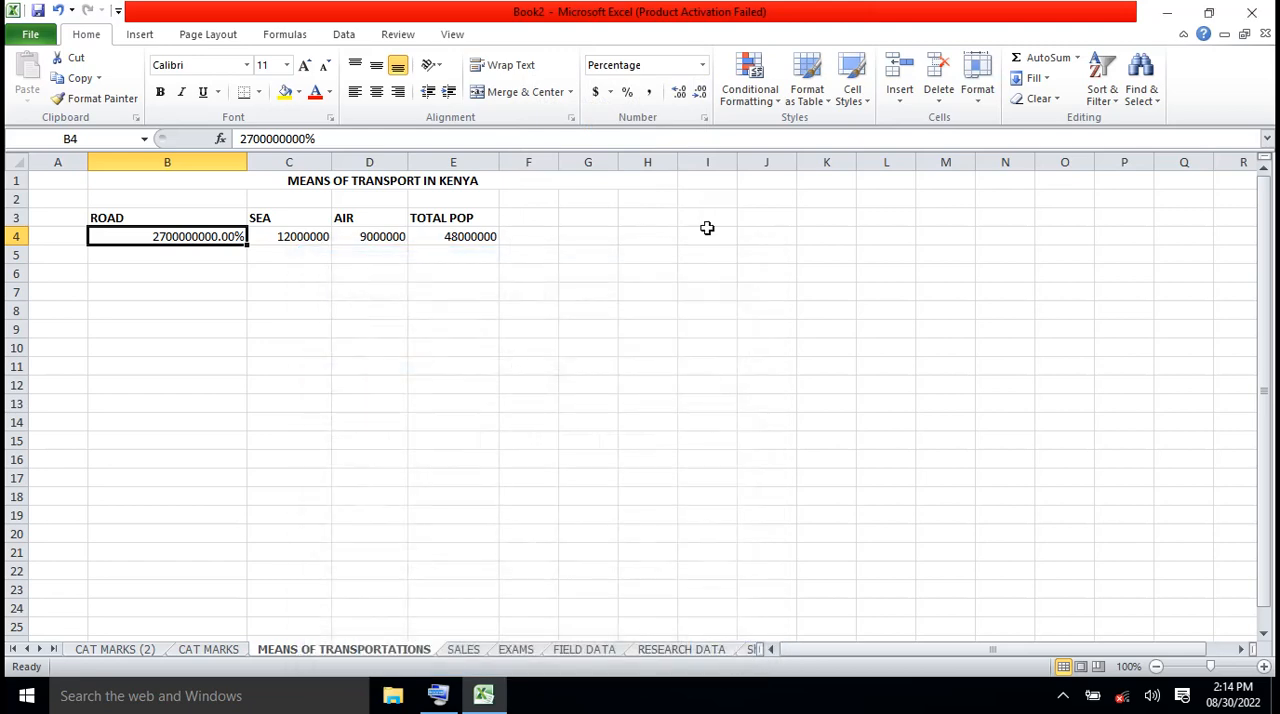
Set the number format of the ROAD figure in B4 to General
left_click(703, 66)
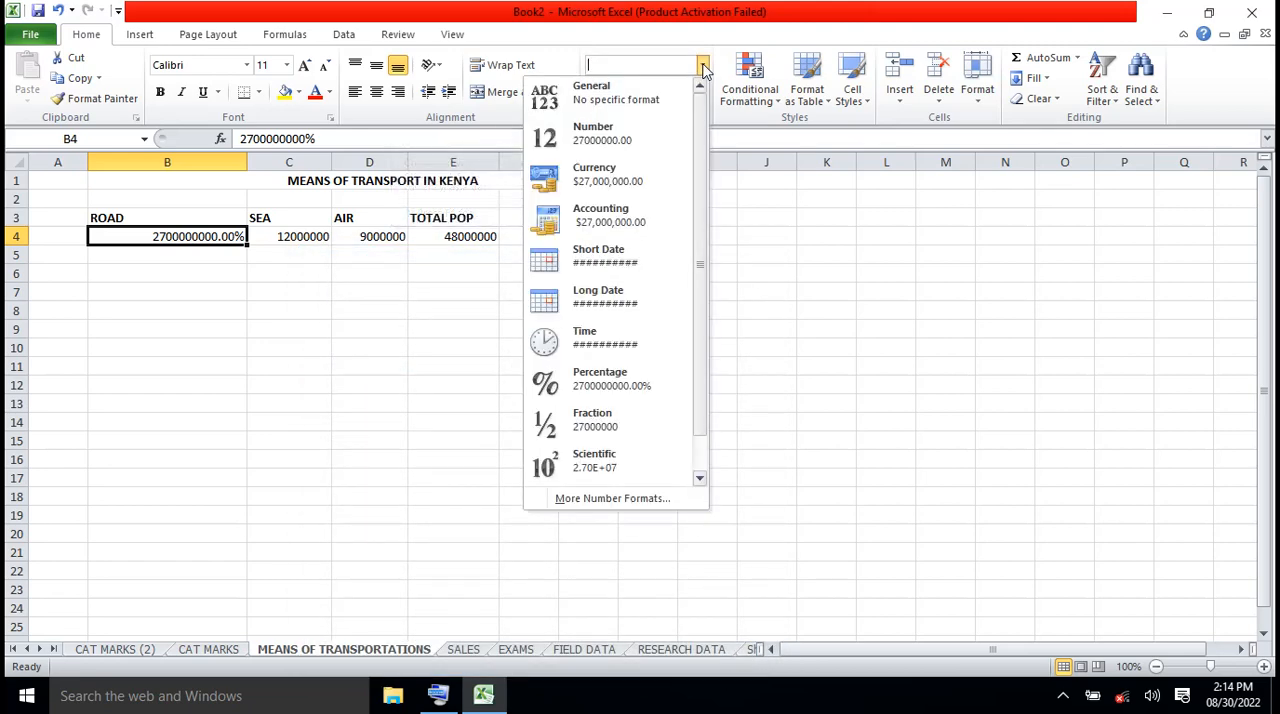
left_click(615, 100)
left_click(438, 320)
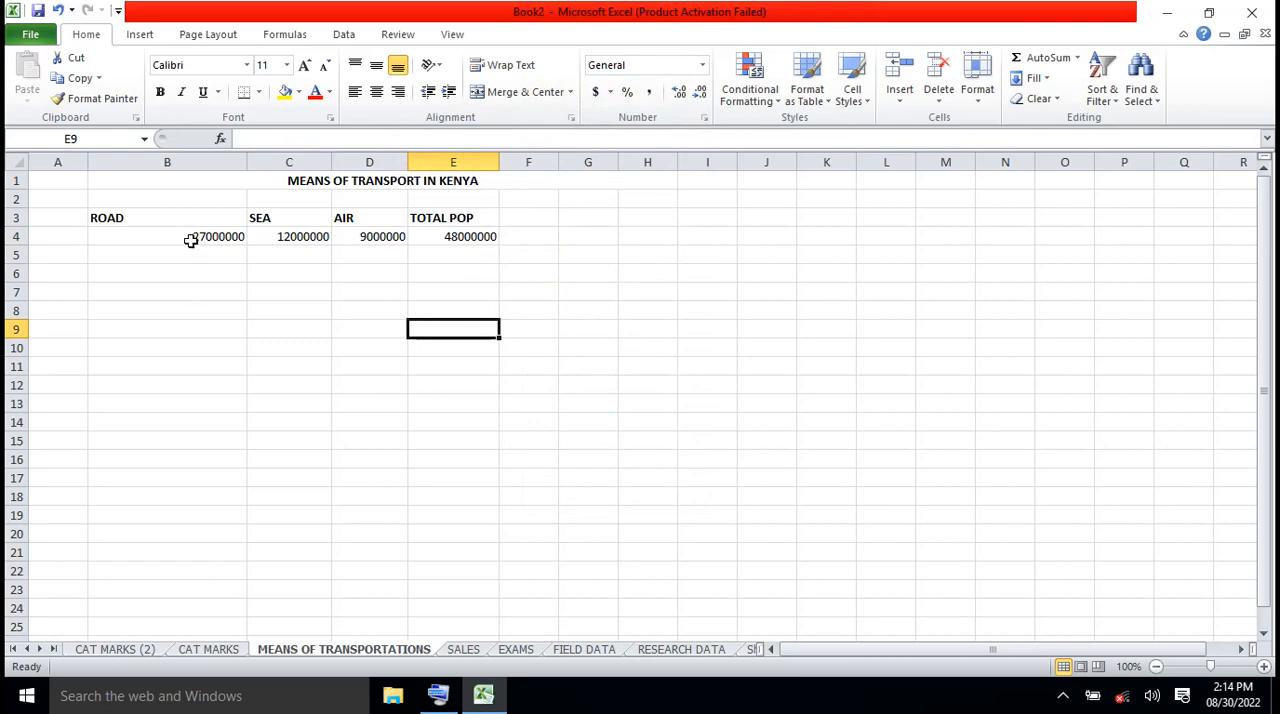
Make cell F3 beside TOTAL POP bold and widen column F to more than twice its width
left_click(537, 217)
key("ctrl+b")
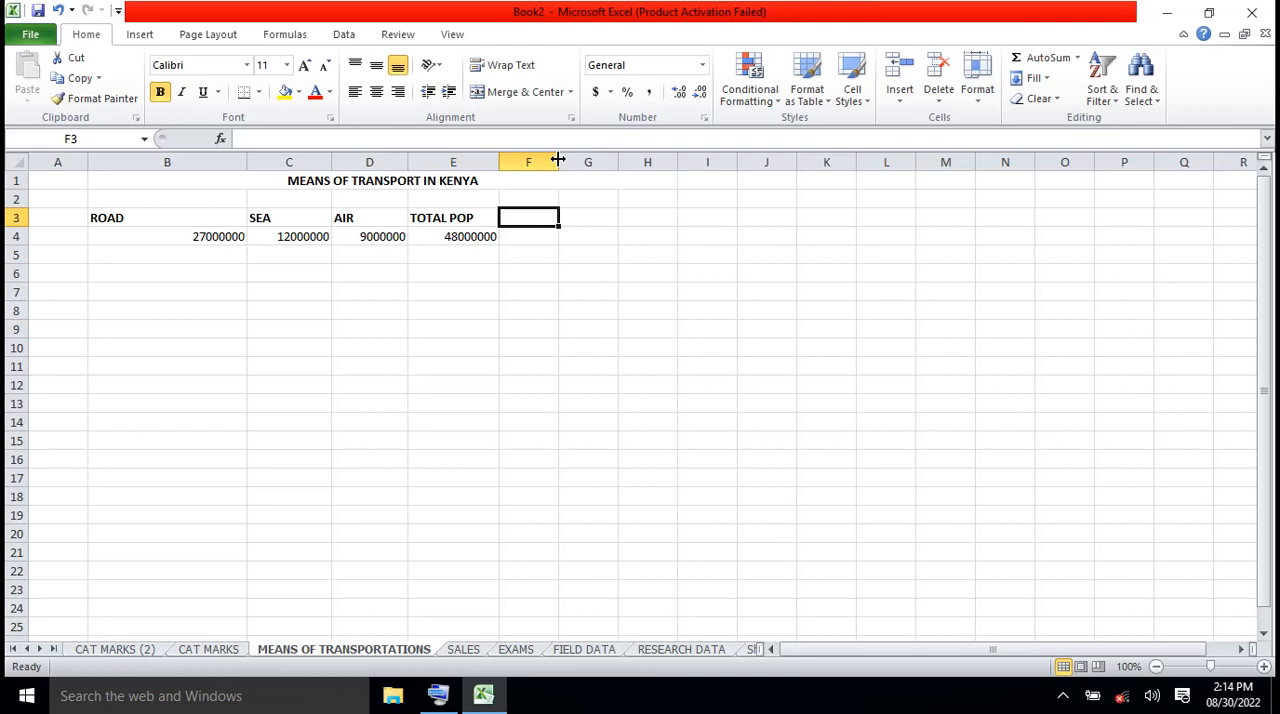
left_click_drag(558, 160, 648, 145)
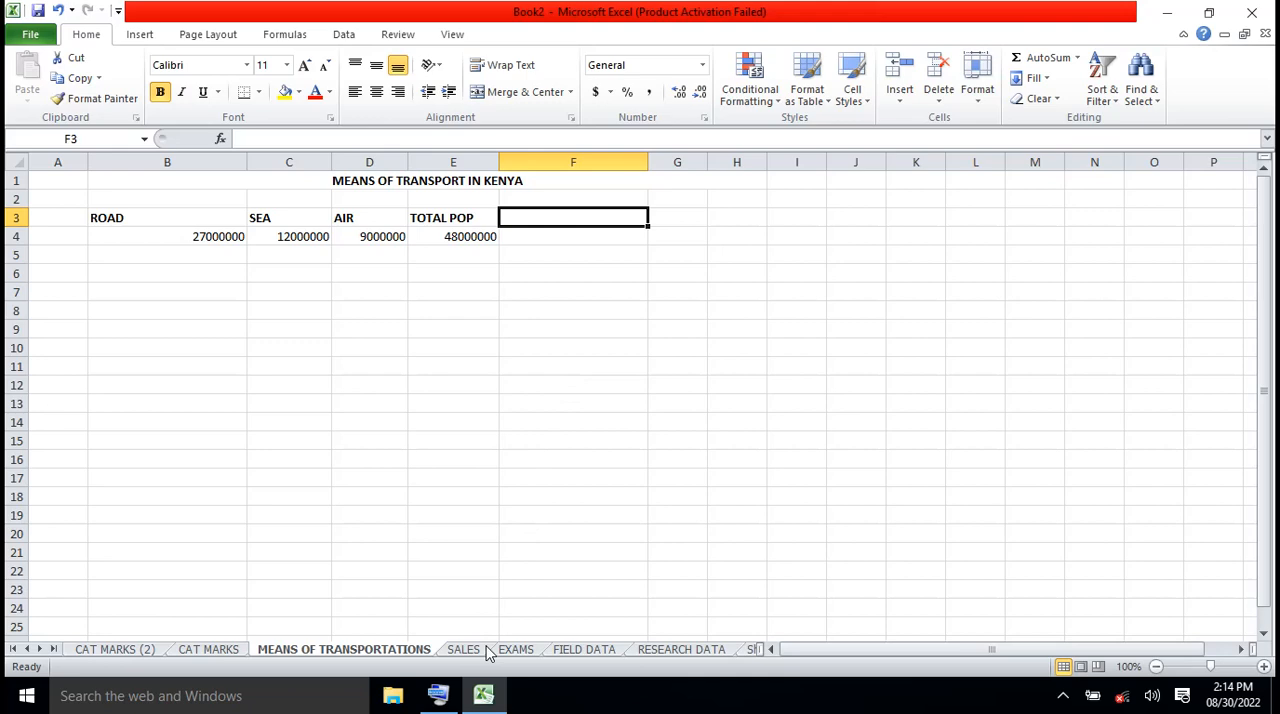
Switch to the On-Screen Keyboard, place it below the table rows and select cell F3
left_click(440, 694)
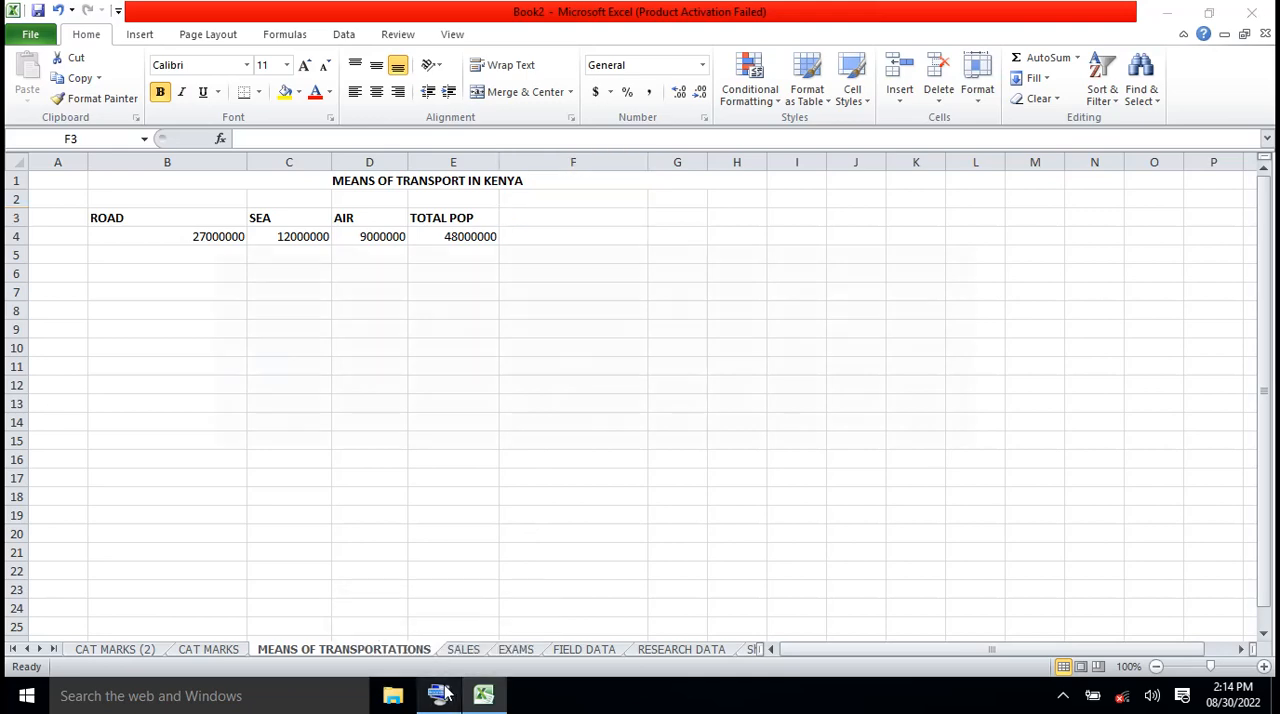
left_click(544, 250)
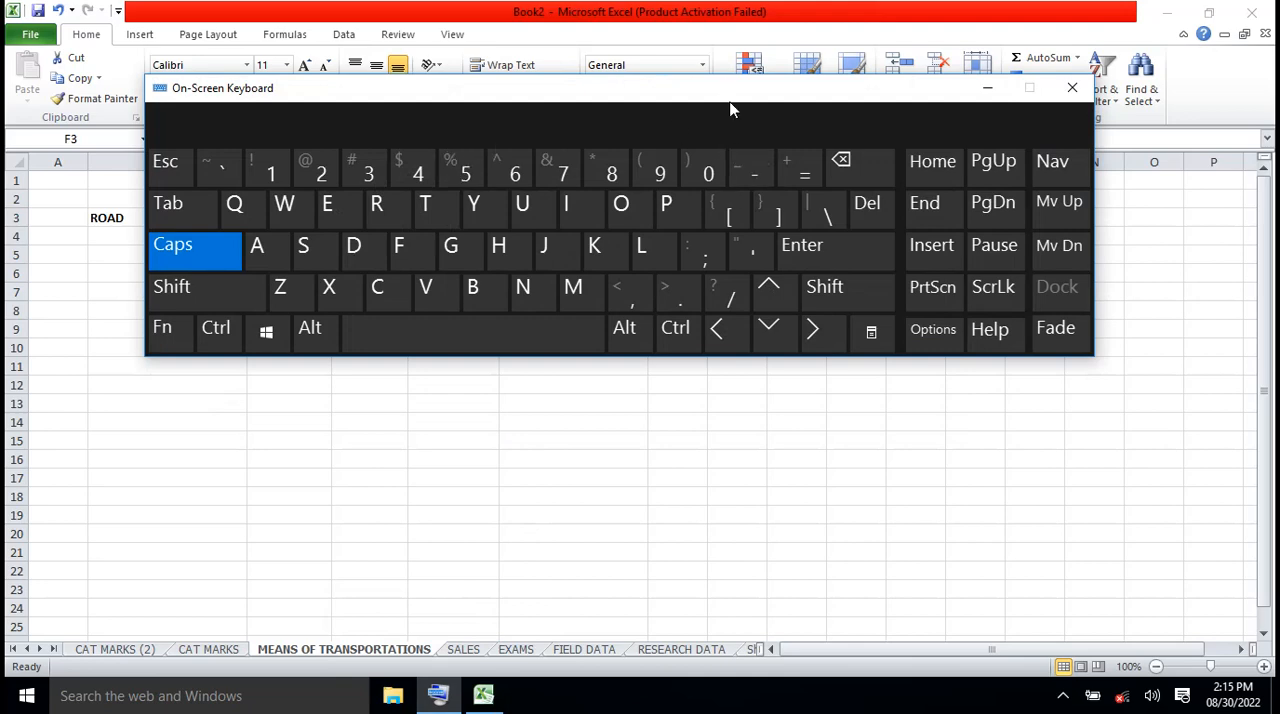
left_click_drag(731, 100, 780, 323)
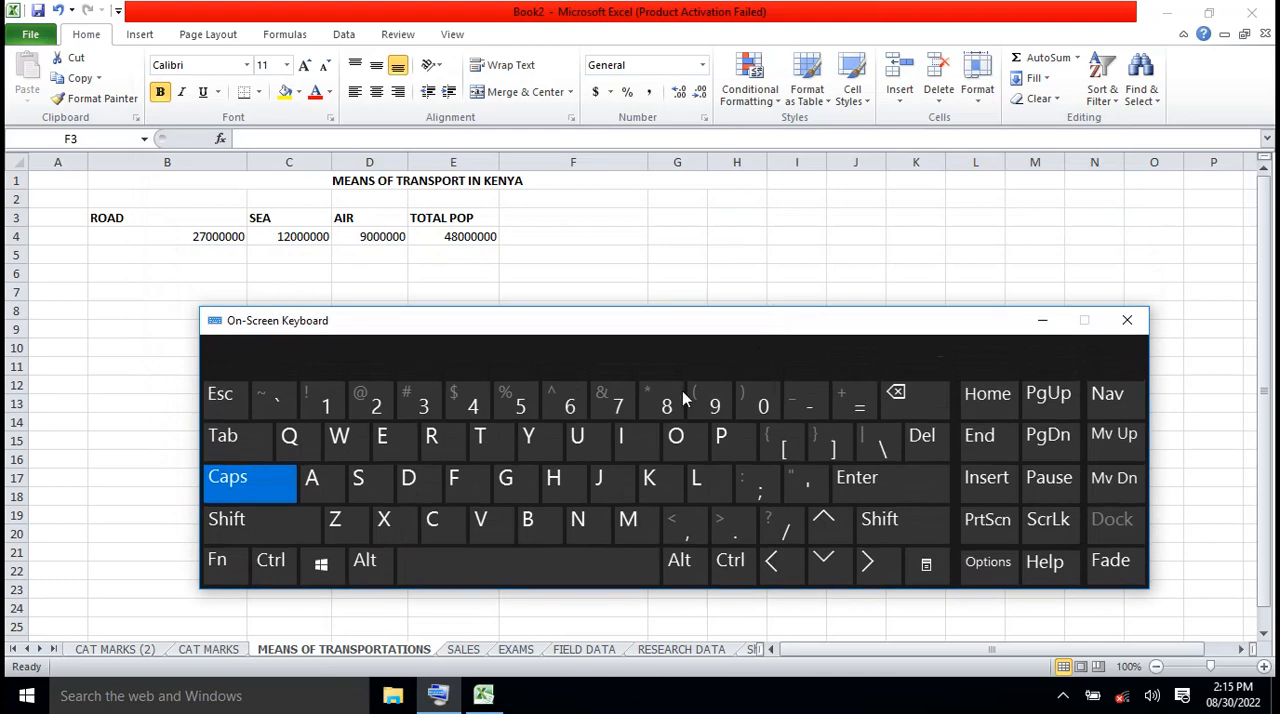
left_click(537, 228)
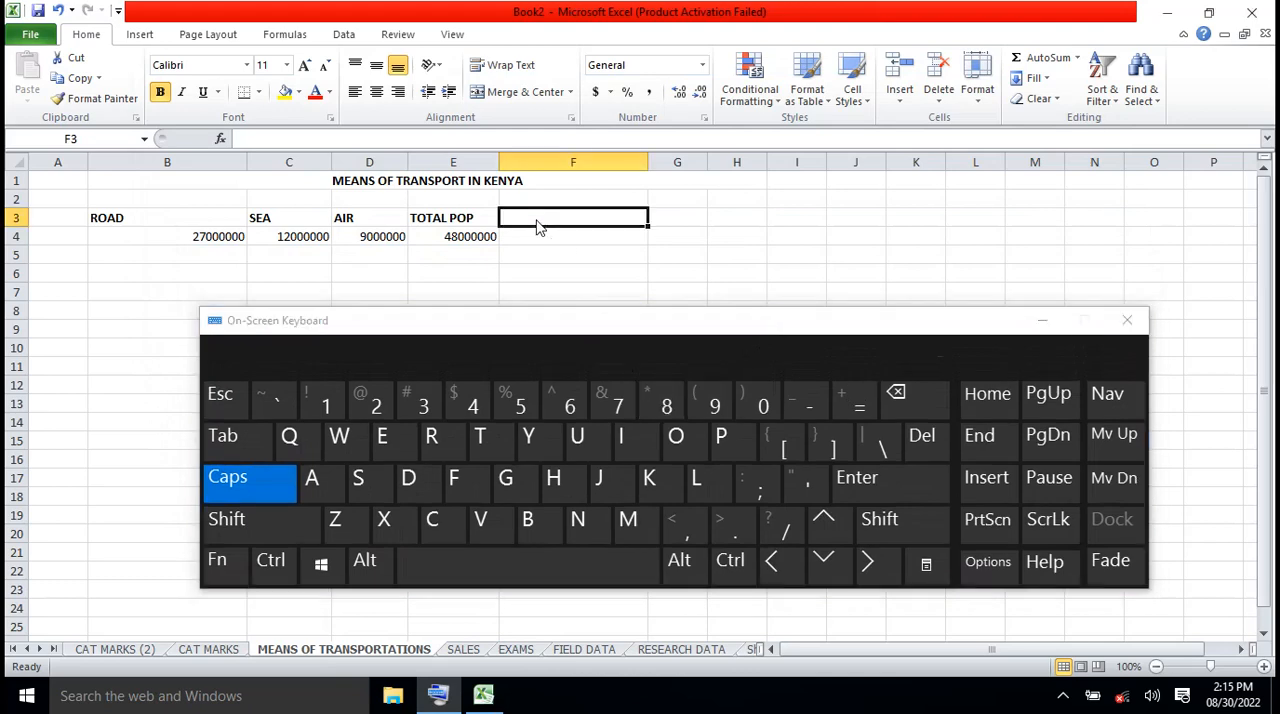
type("PE")
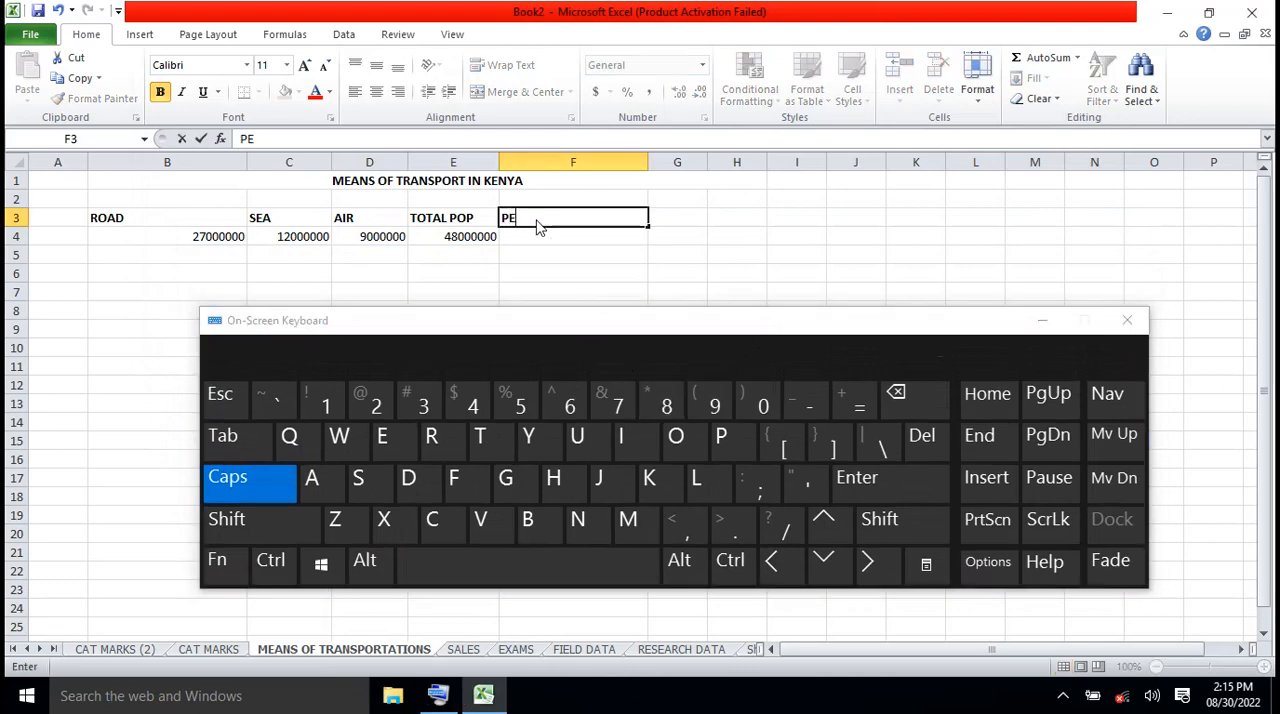
type("RCENTAHE")
key("BackSpace")
key("BackSpace")
key("BackSpace")
key("BackSpace")
key("BackSpace")
key("BackSpace")
key("BackSpace")
key("BackSpace")
key("BackSpace")
key("BackSpace")
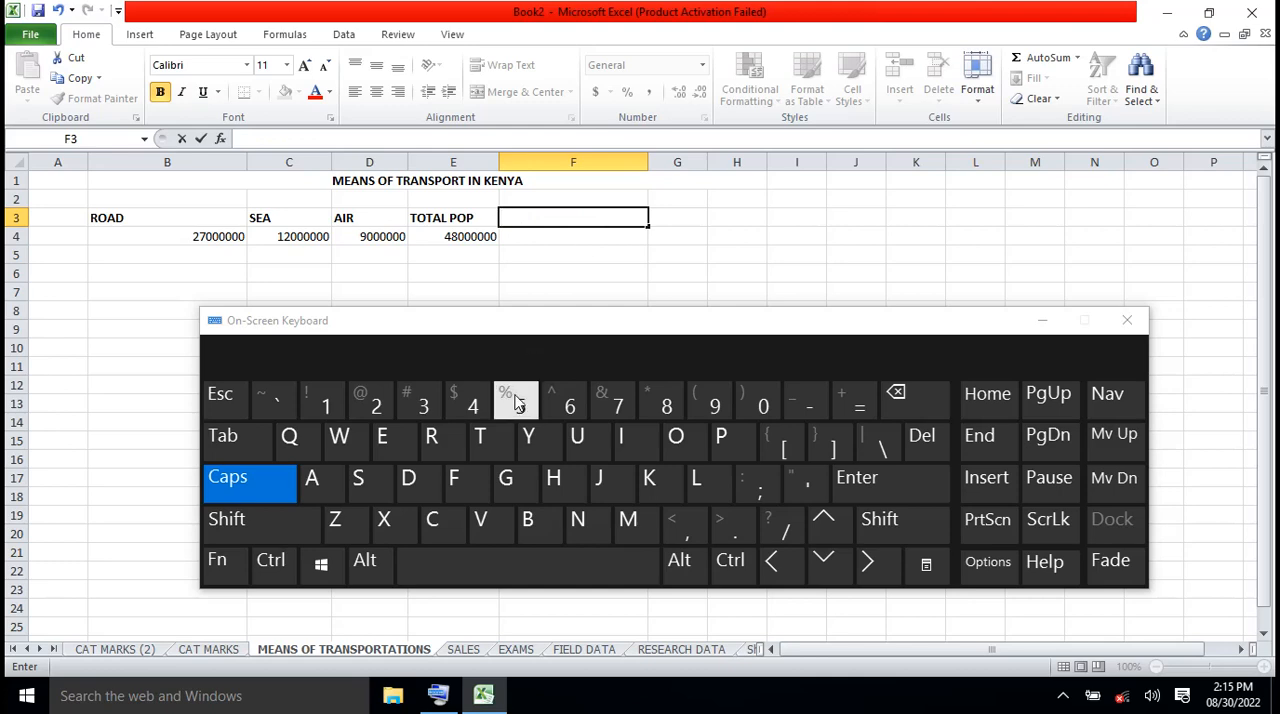
Enter the heading % MEANS OF TRANSPORT in F3, minimize the On-Screen Keyboard and widen column F slightly
left_click(275, 519)
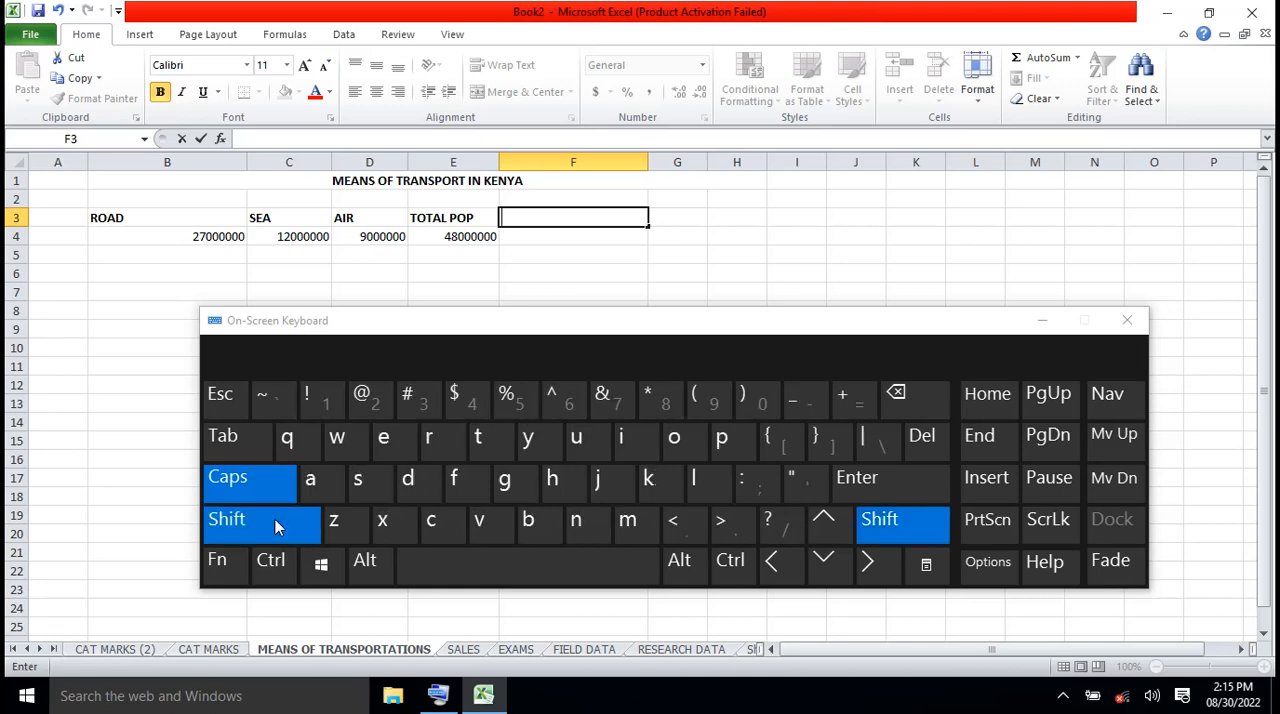
left_click(516, 400)
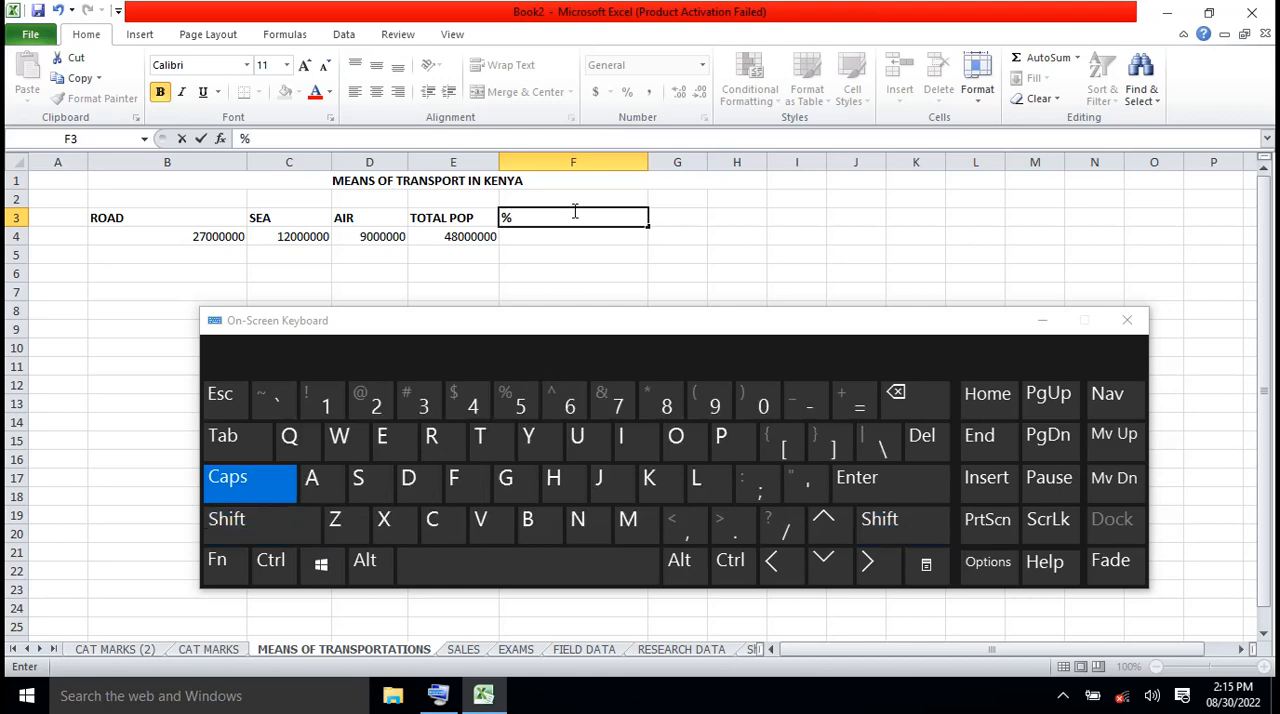
type("MEA")
type("NS OF TR")
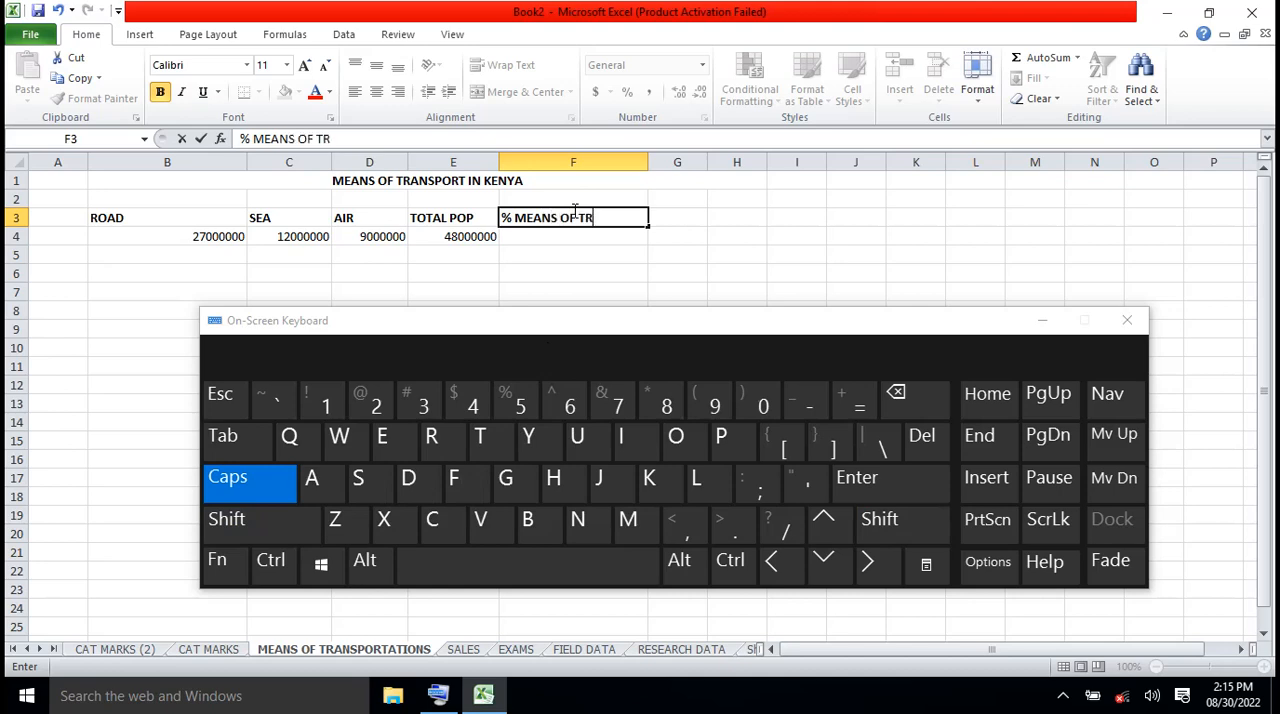
type("ANSPORT")
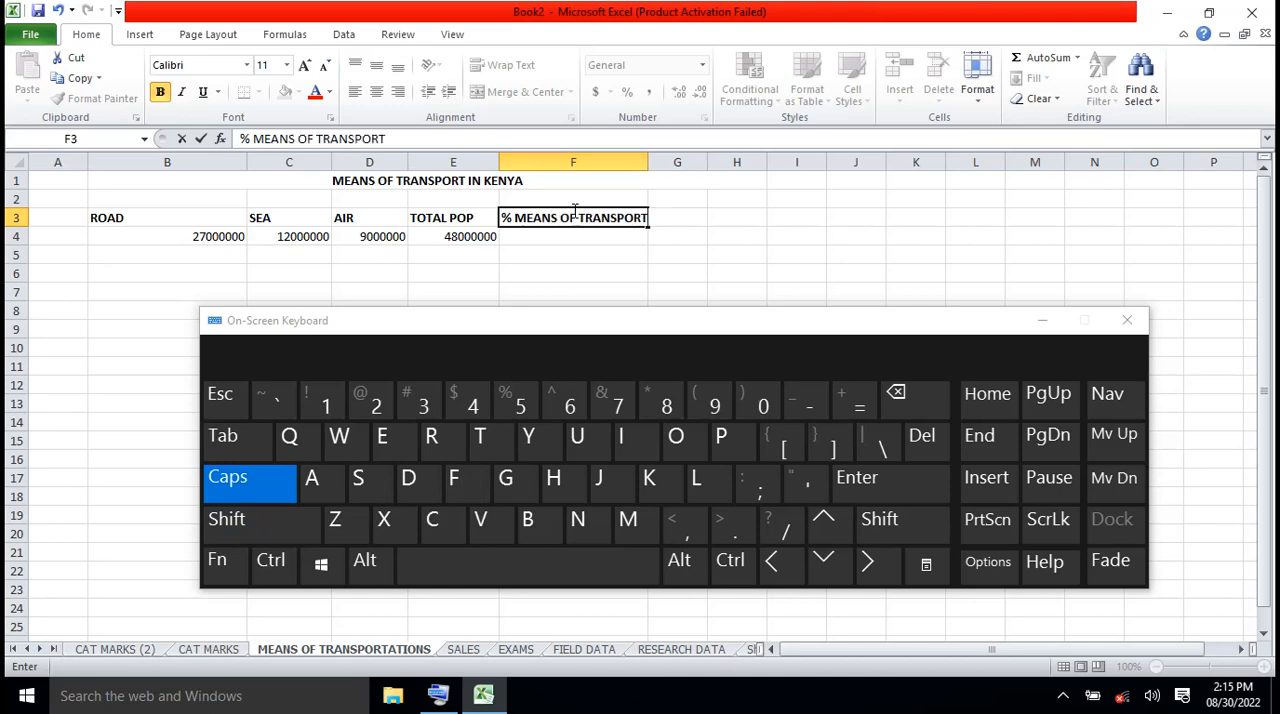
left_click(1042, 321)
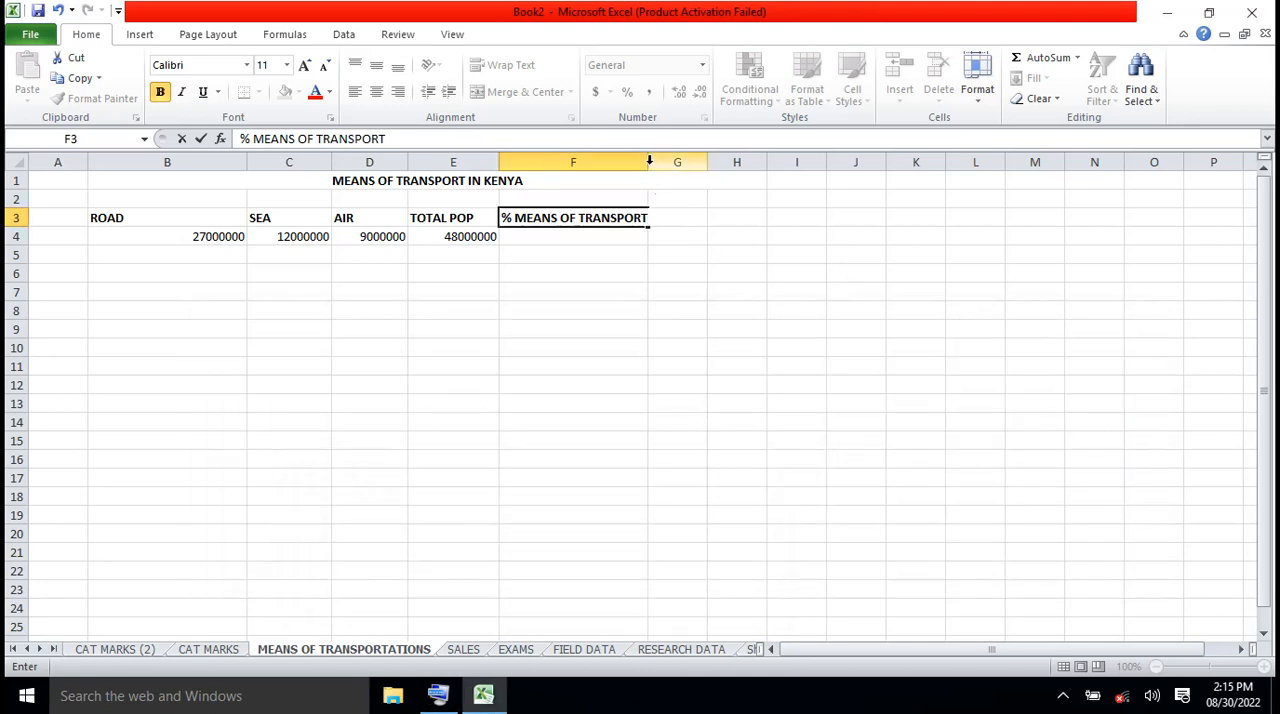
left_click(718, 297)
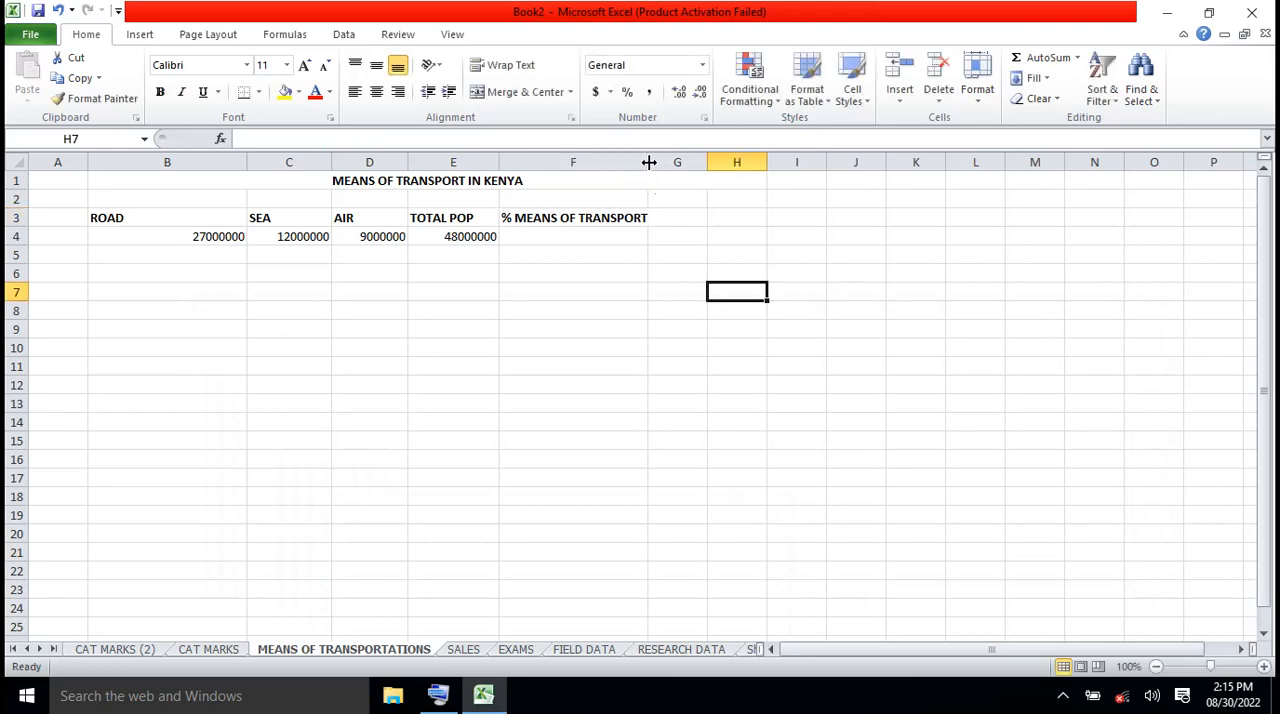
left_click_drag(648, 162, 678, 162)
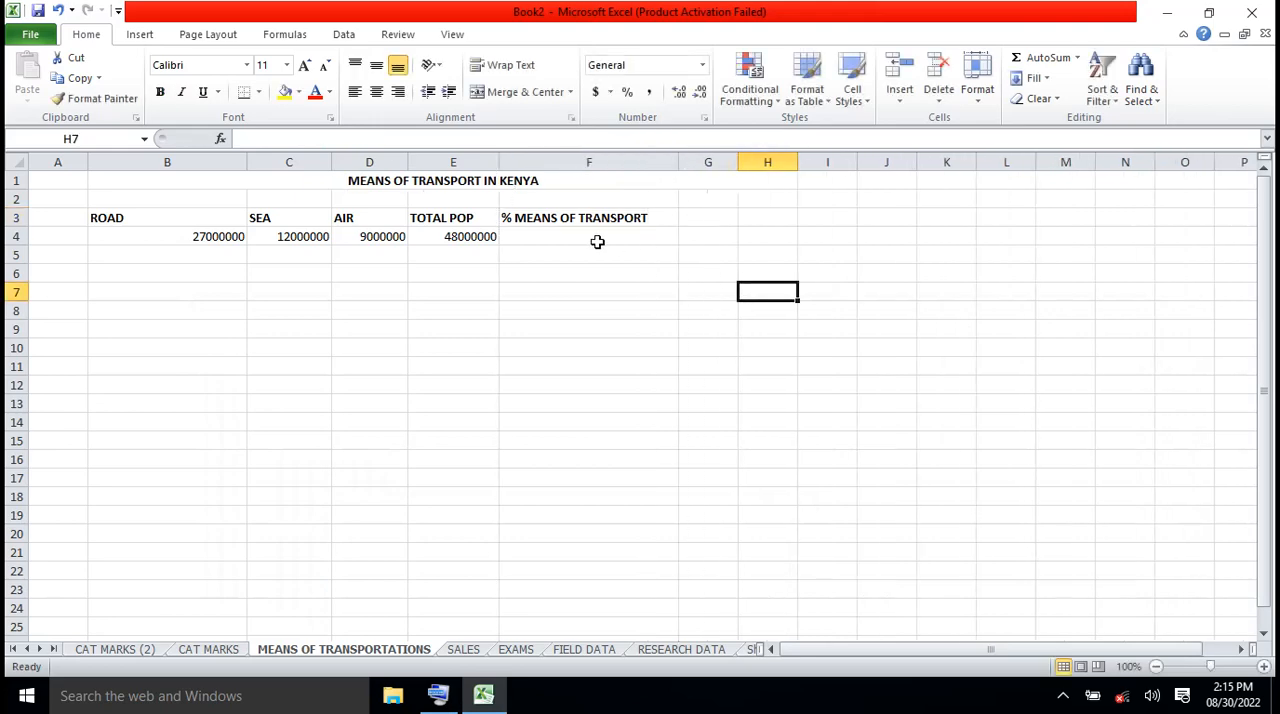
left_click(562, 236)
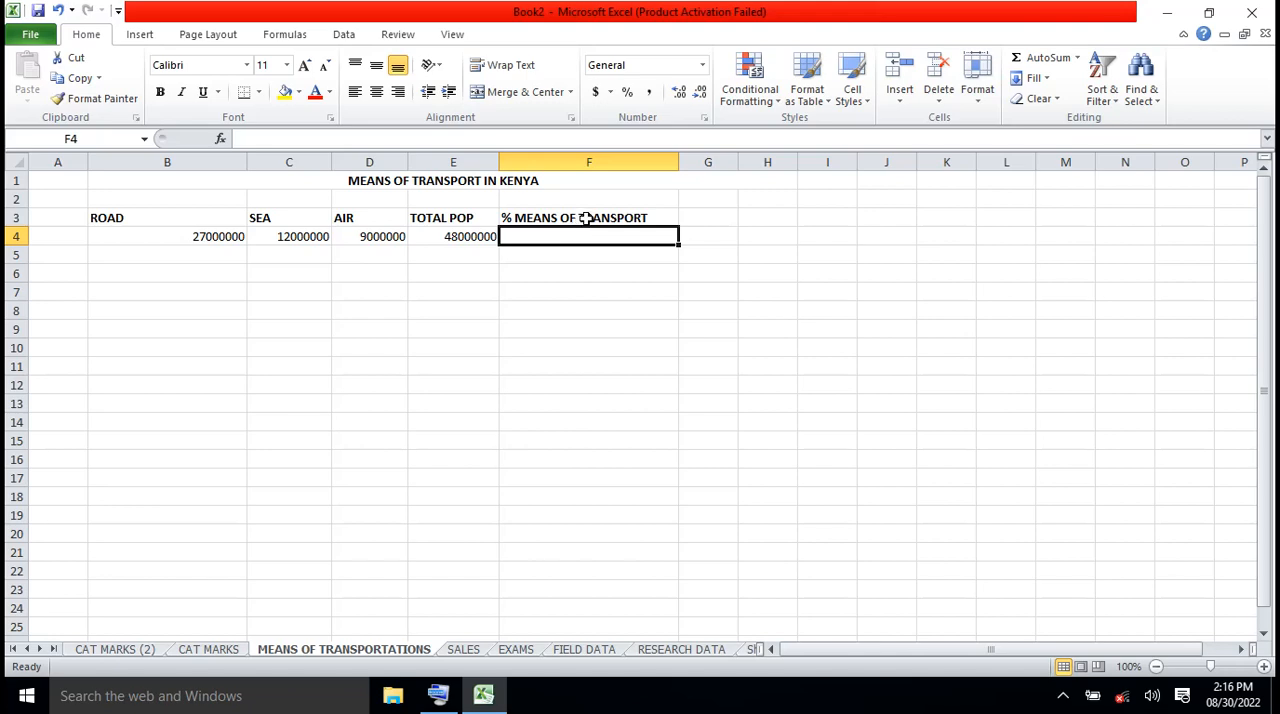
left_click(586, 218)
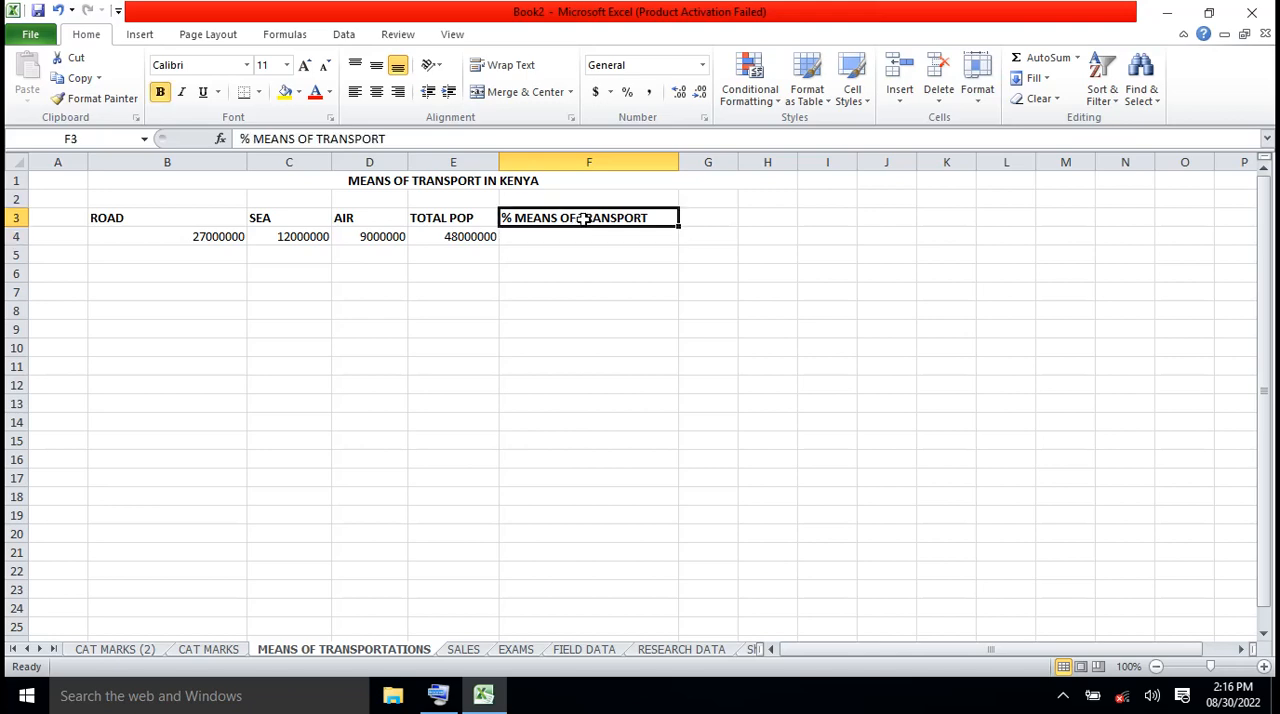
left_click(61, 257)
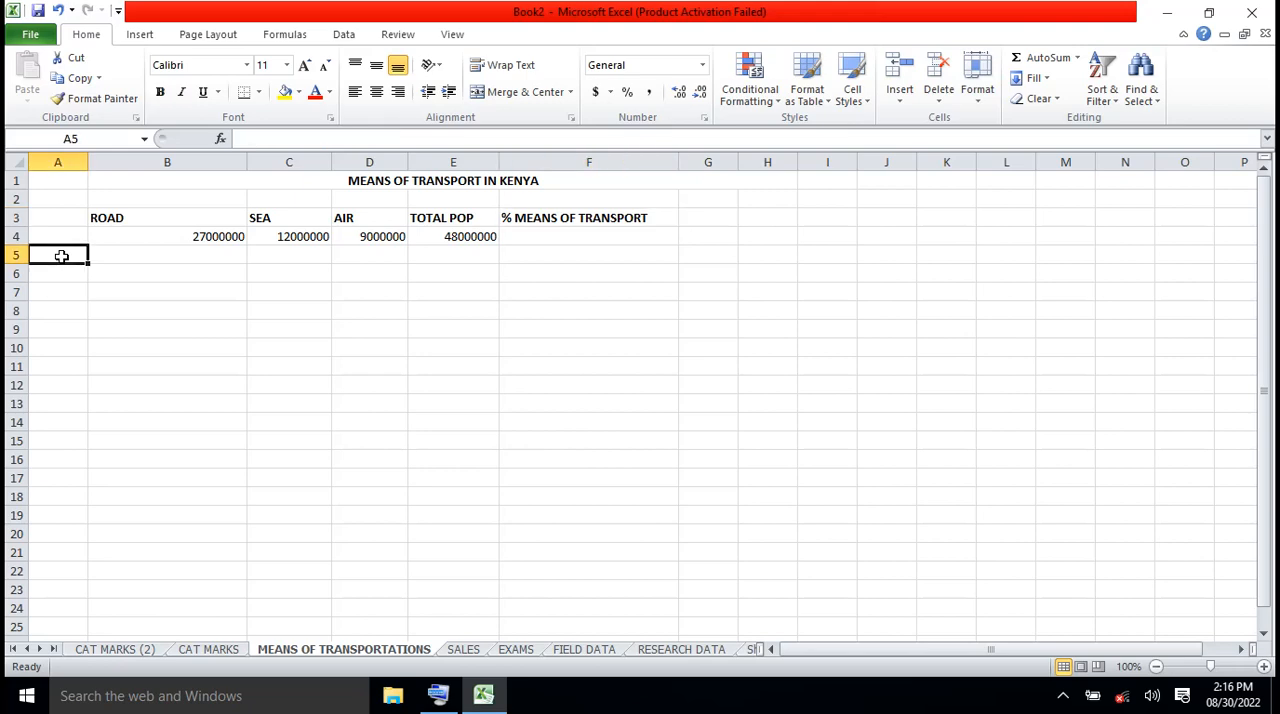
left_click(171, 258)
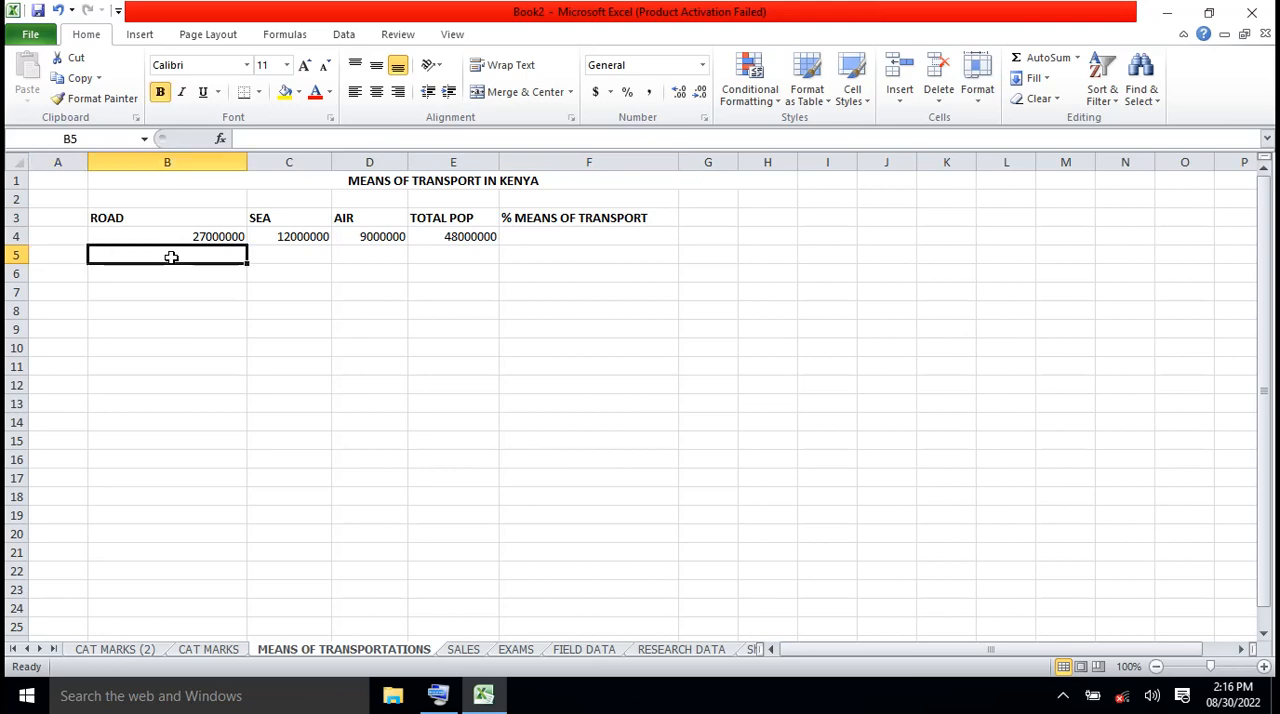
left_click(281, 259)
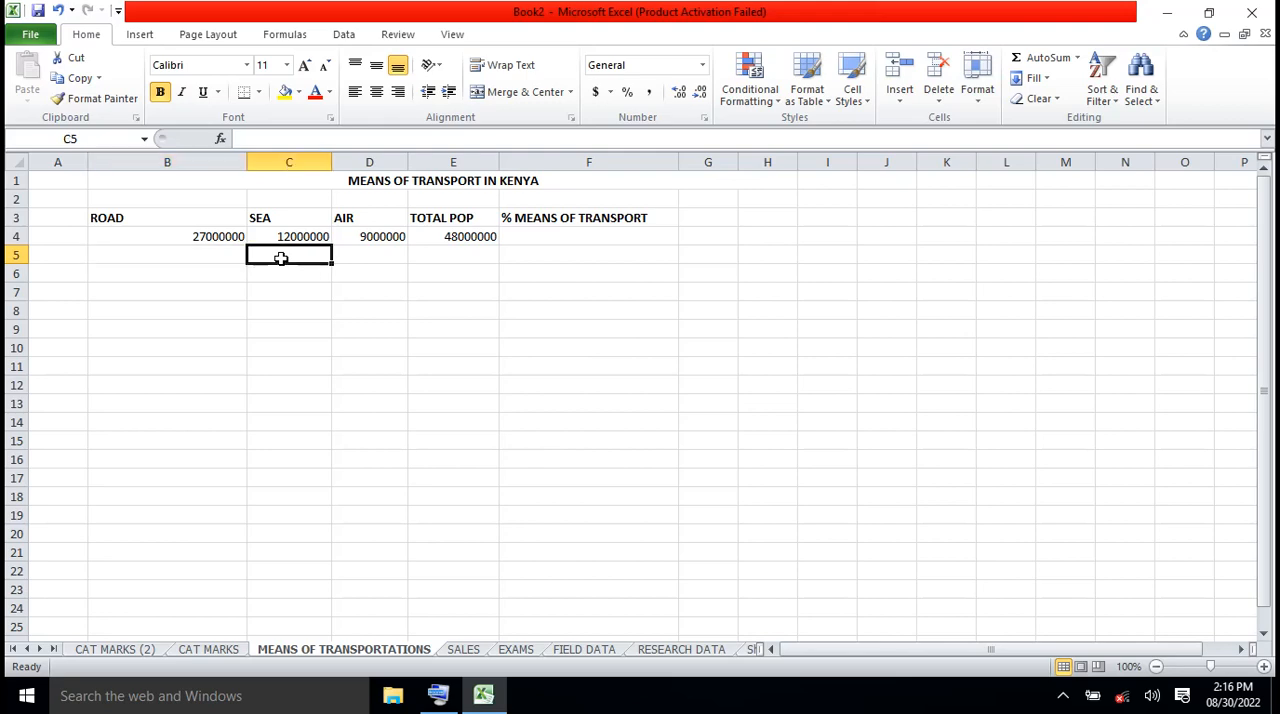
left_click(571, 225)
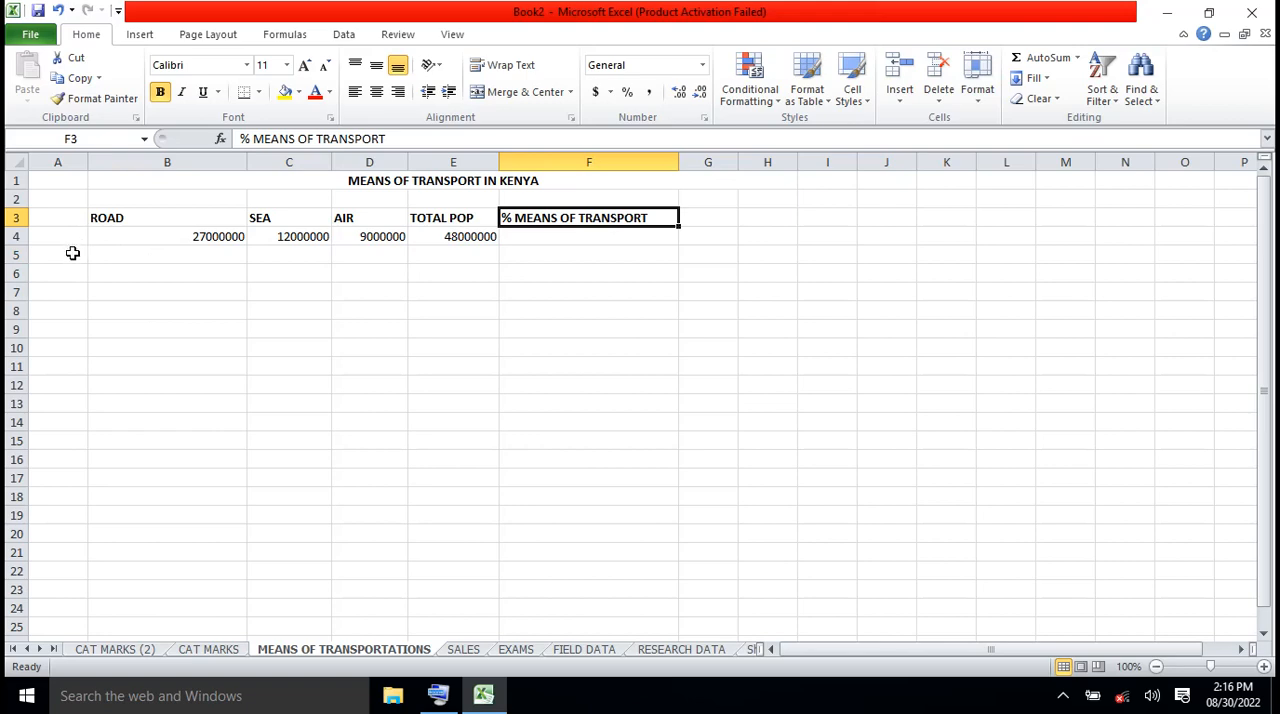
left_click(73, 253)
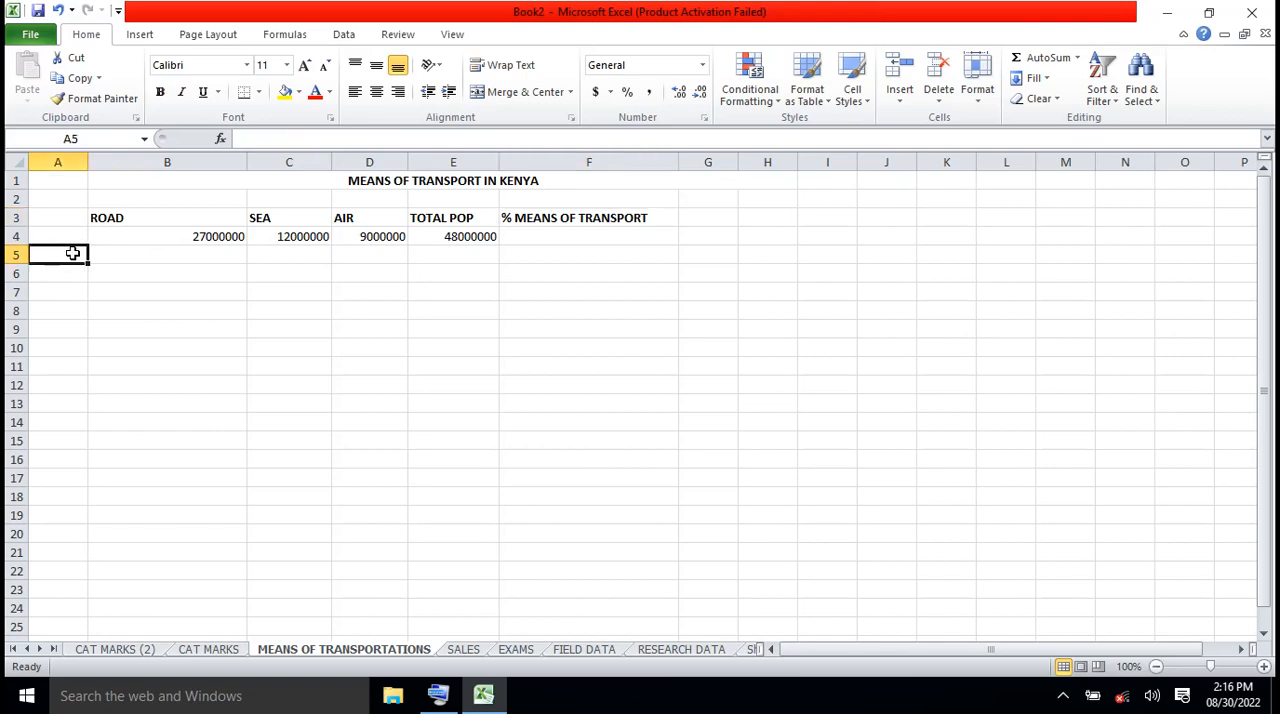
left_click(578, 221)
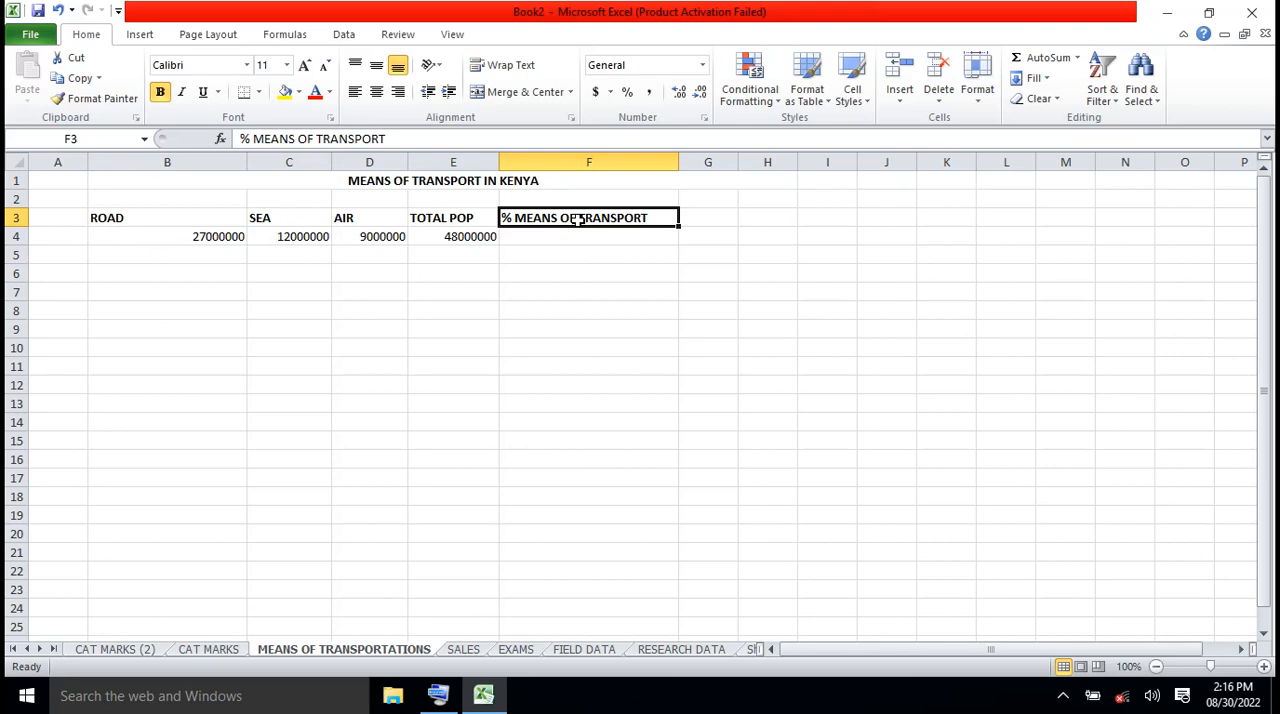
Move the % MEANS OF TRANSPORT heading from F3 to A5 and widen column A to fit it
left_click(71, 257)
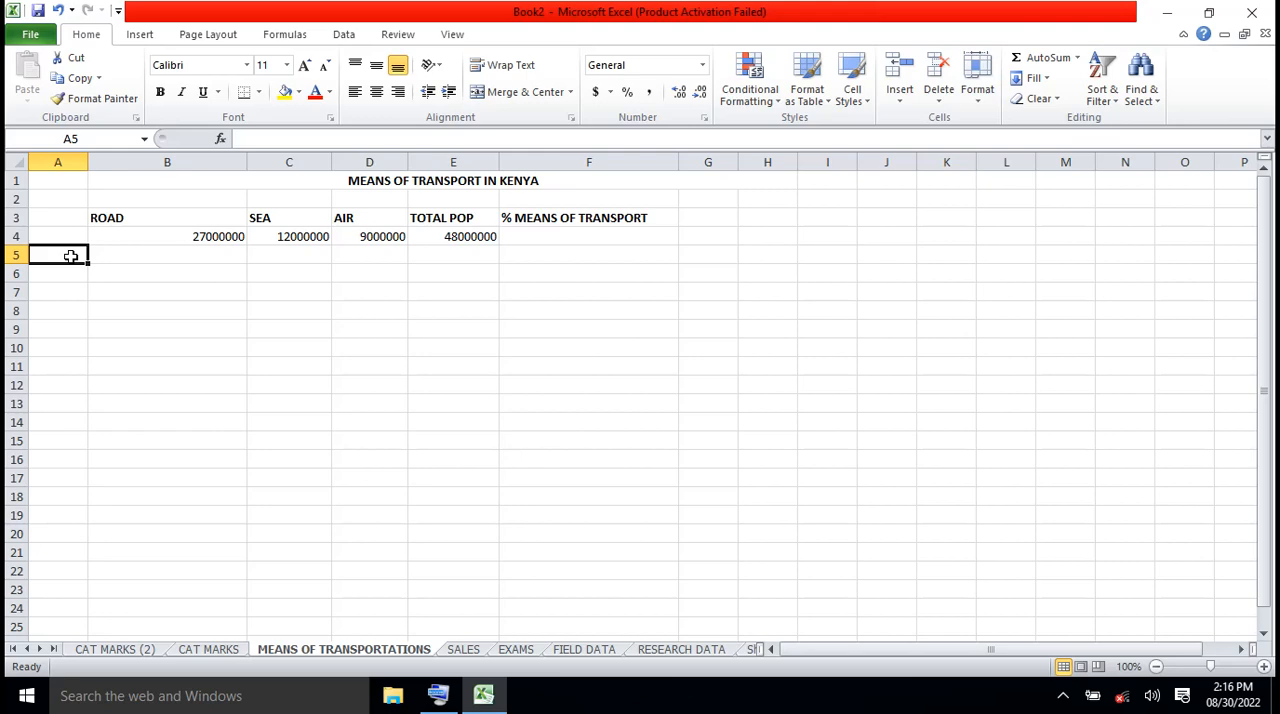
left_click(612, 218)
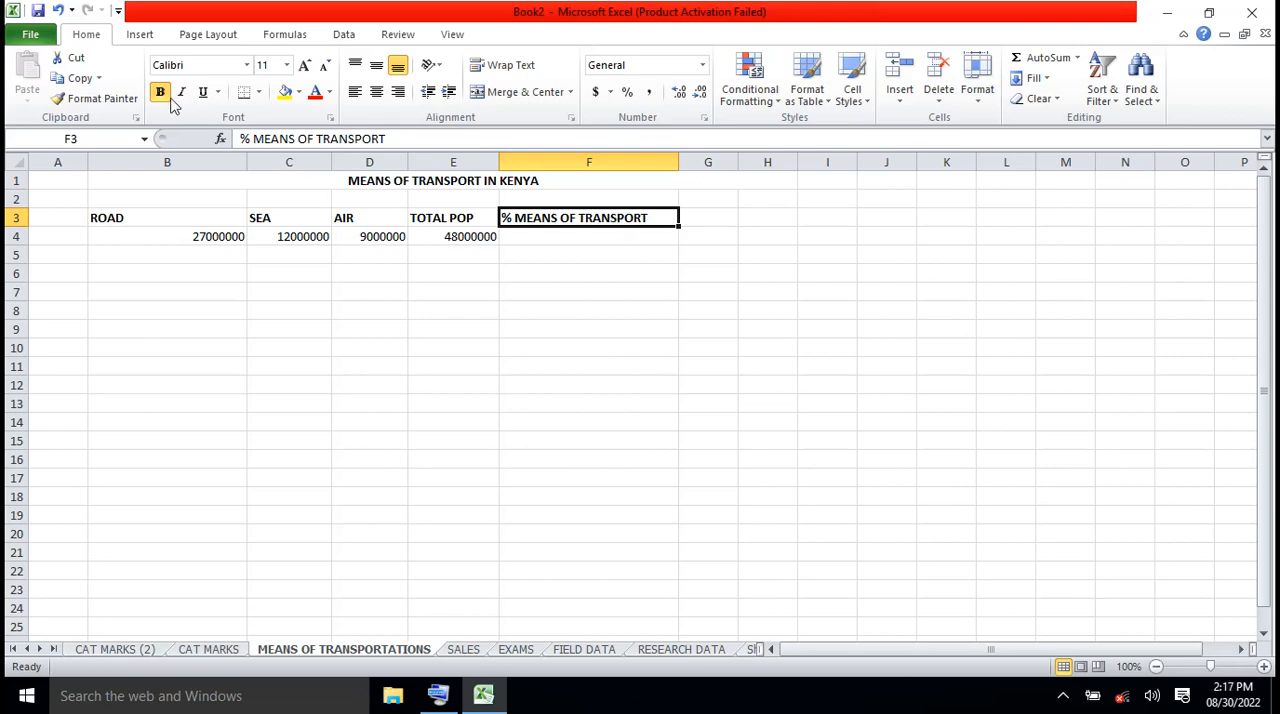
left_click(83, 62)
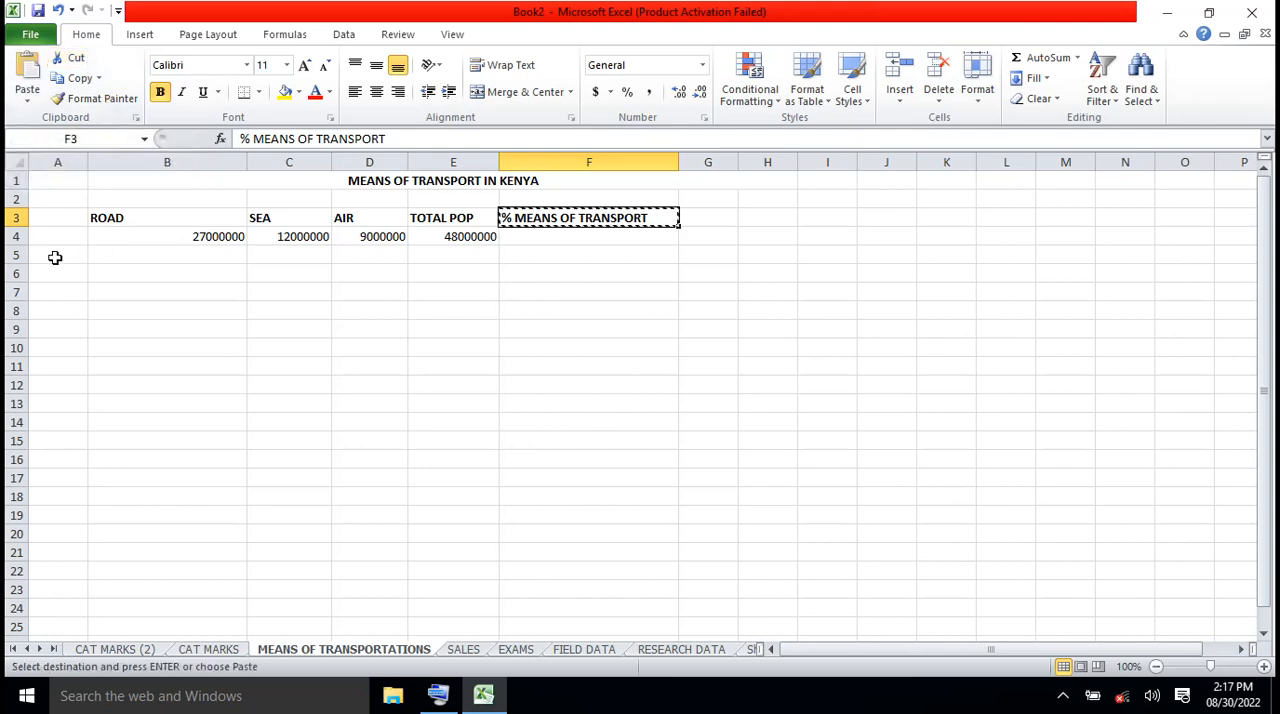
left_click(55, 255)
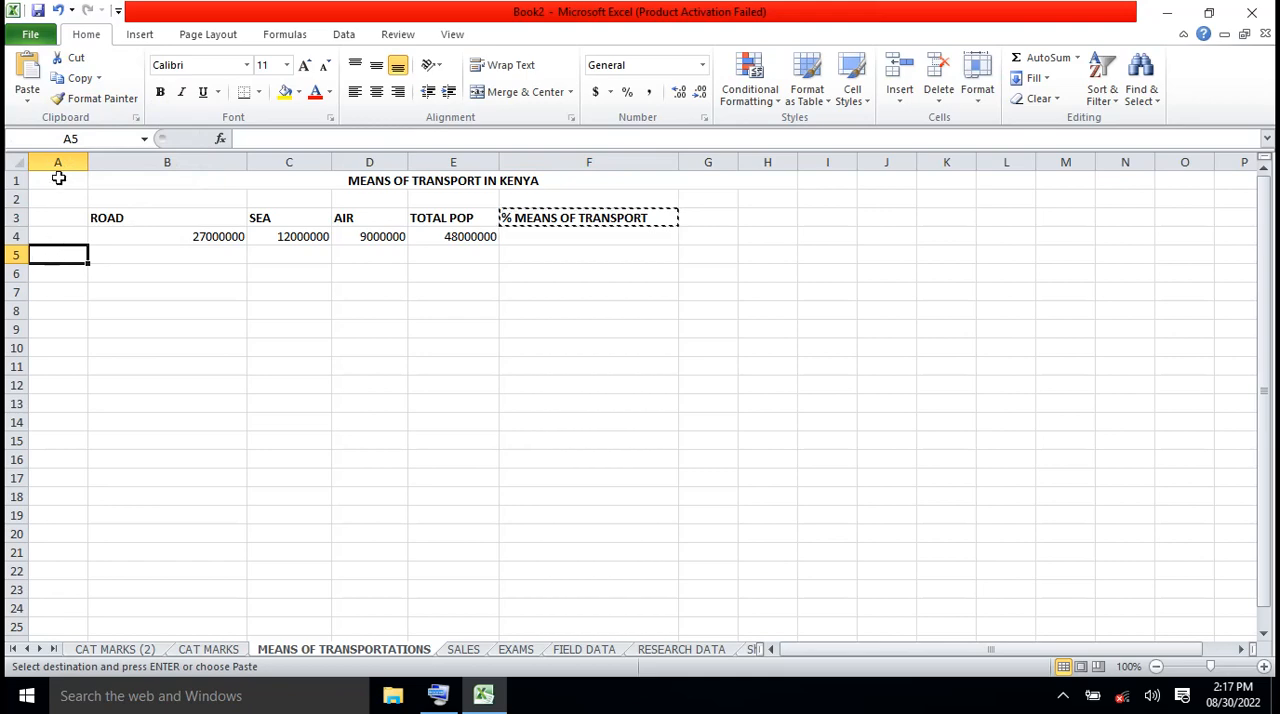
left_click(30, 77)
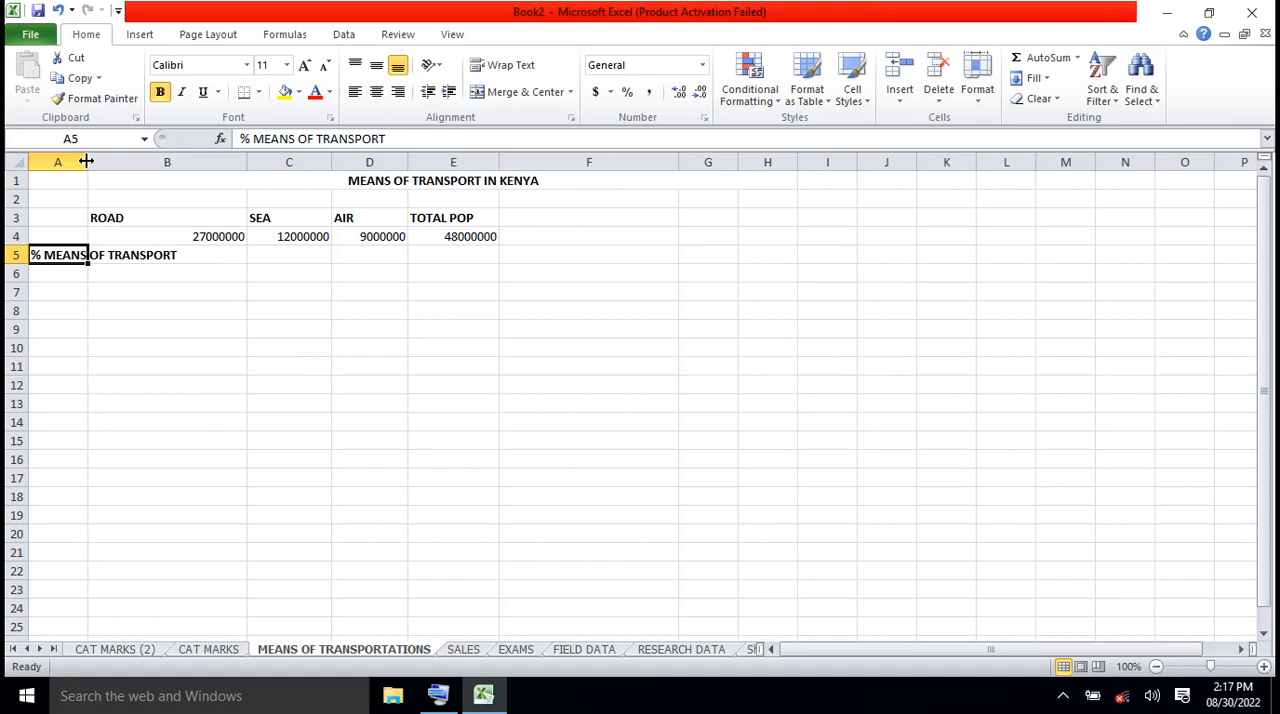
left_click_drag(87, 161, 205, 167)
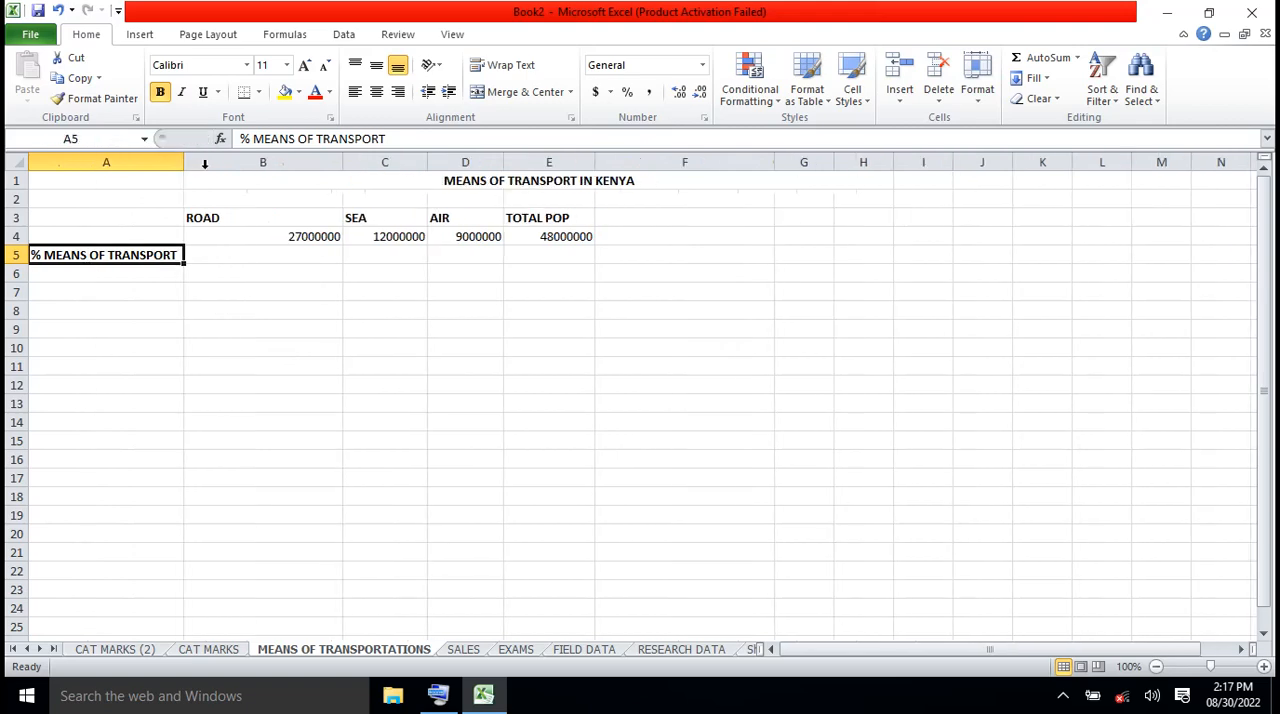
left_click(251, 258)
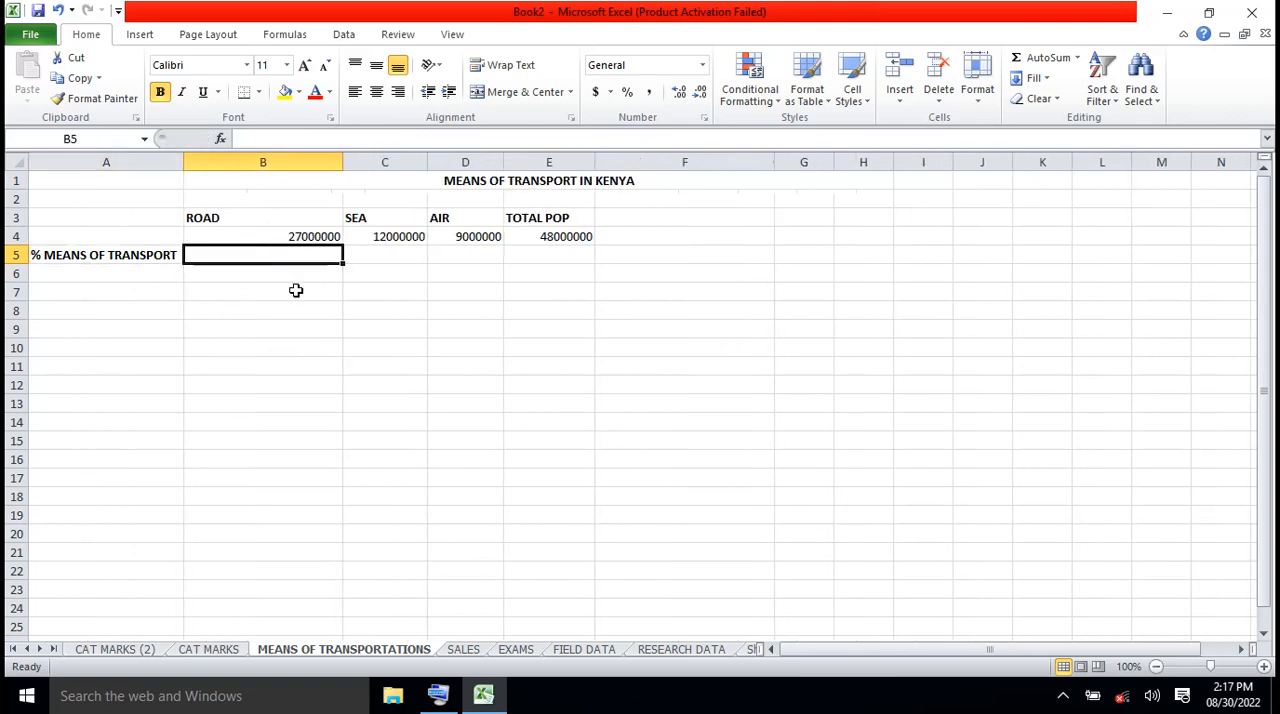
left_click(386, 259)
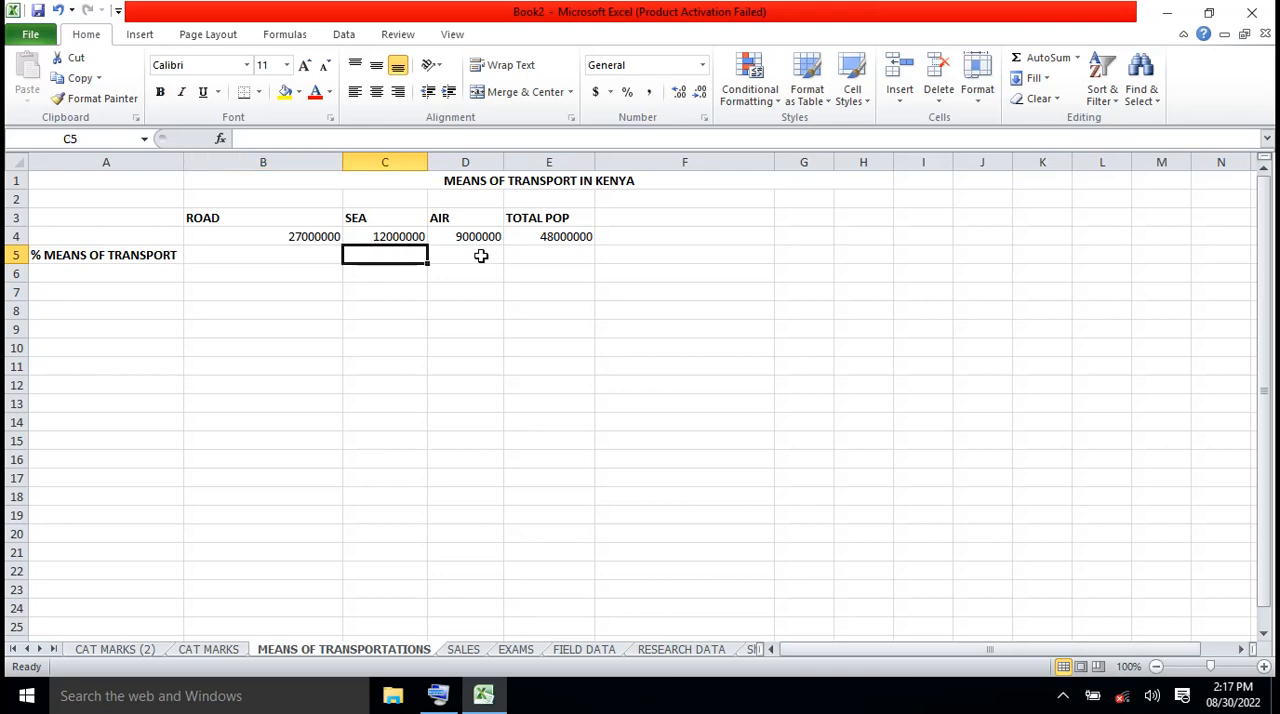
left_click(481, 256)
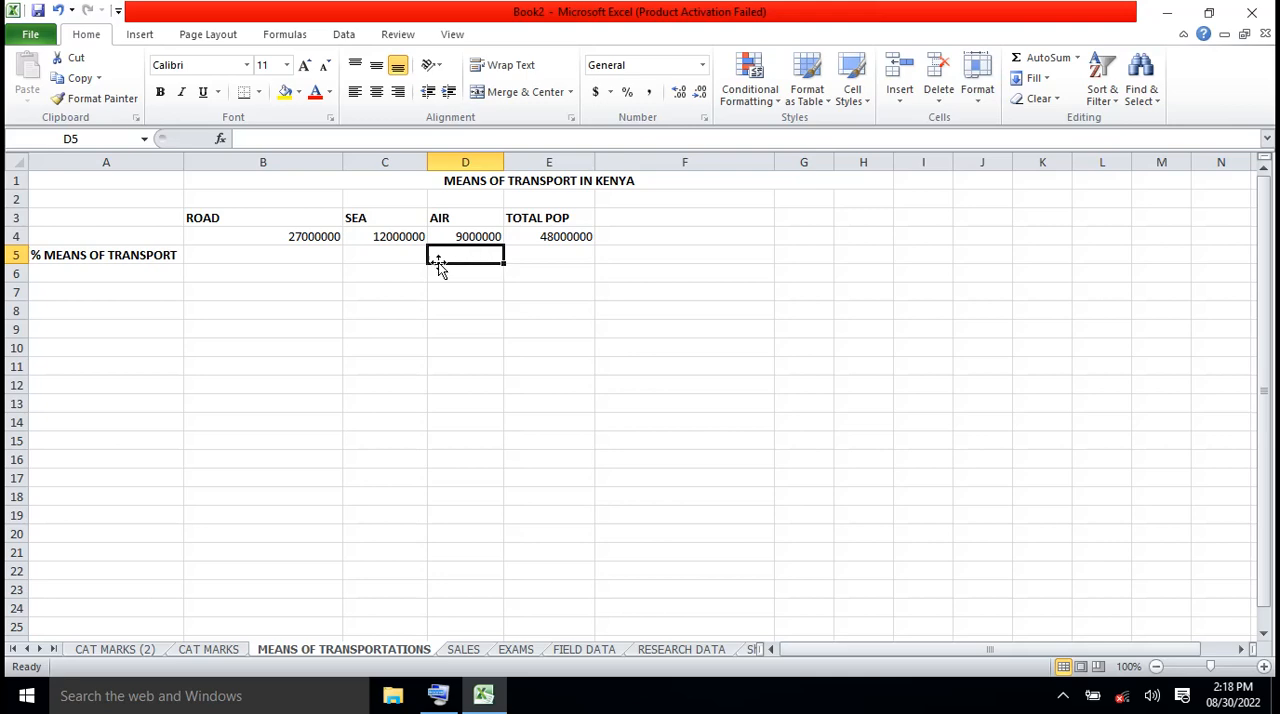
Begin a formula in B5 under ROAD with = and restore the On-Screen Keyboard
left_click(274, 256)
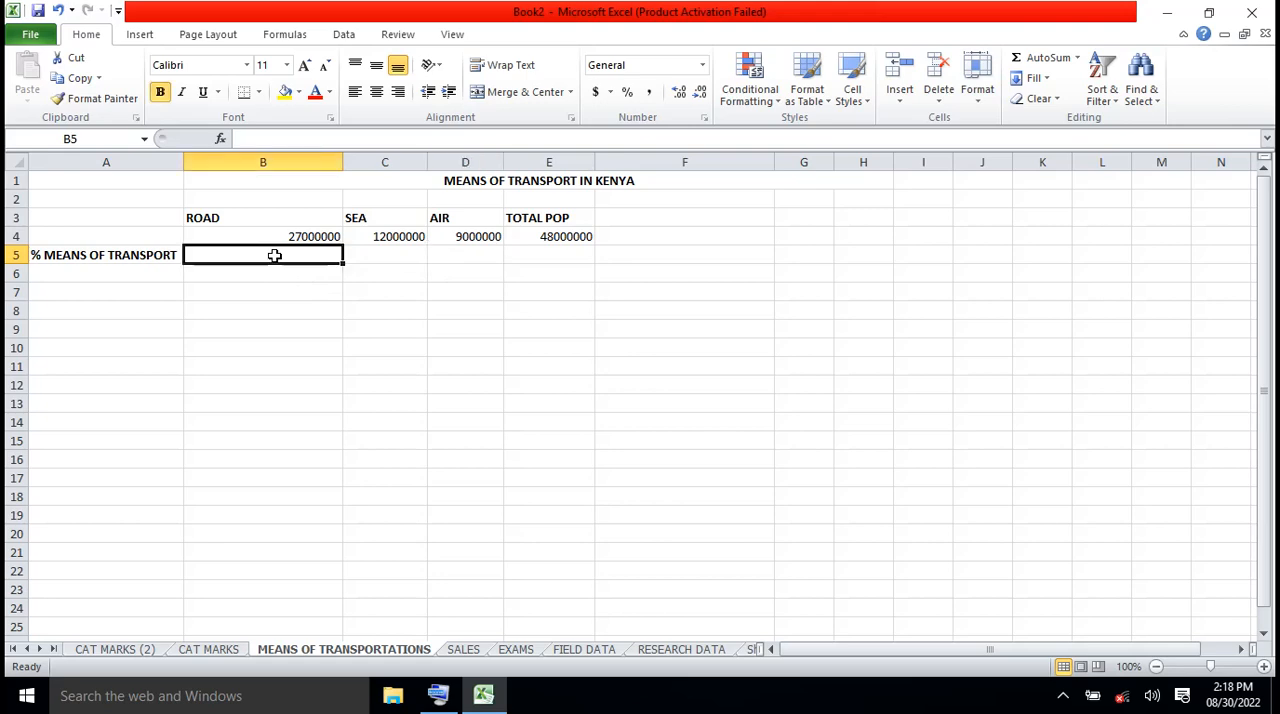
left_click(253, 137)
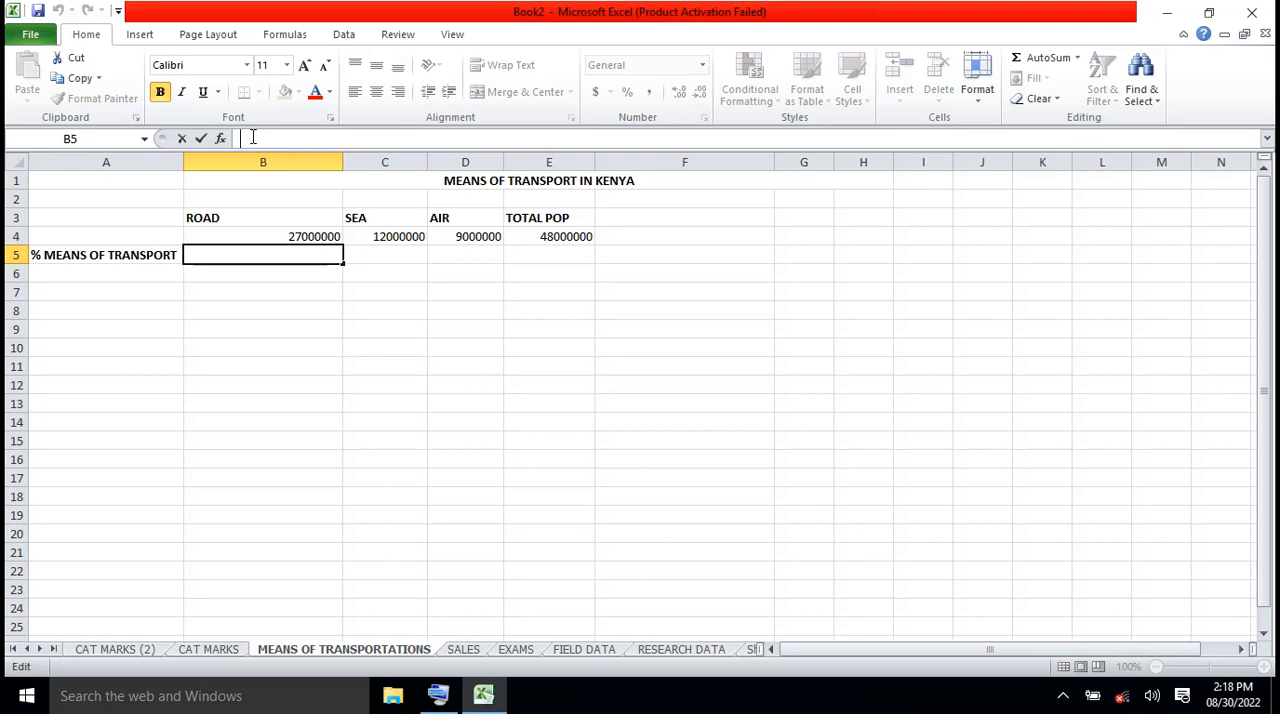
type("+")
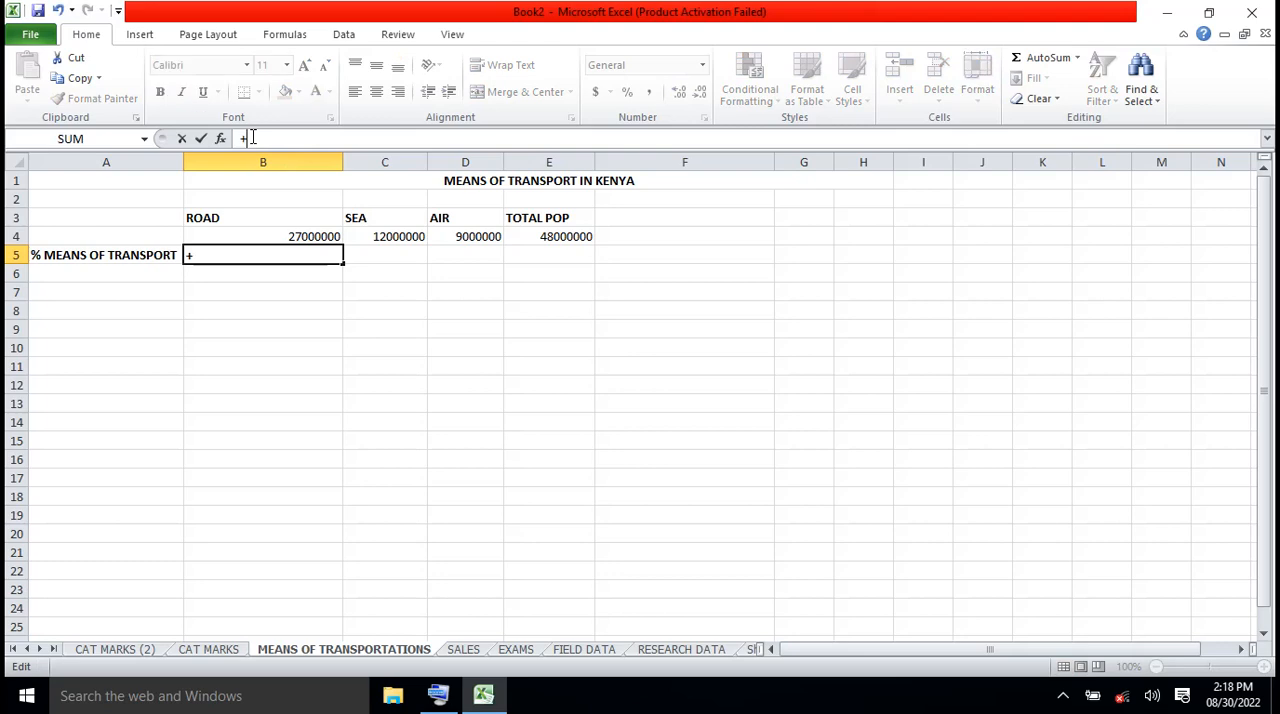
key("Escape")
type("=")
left_click(455, 692)
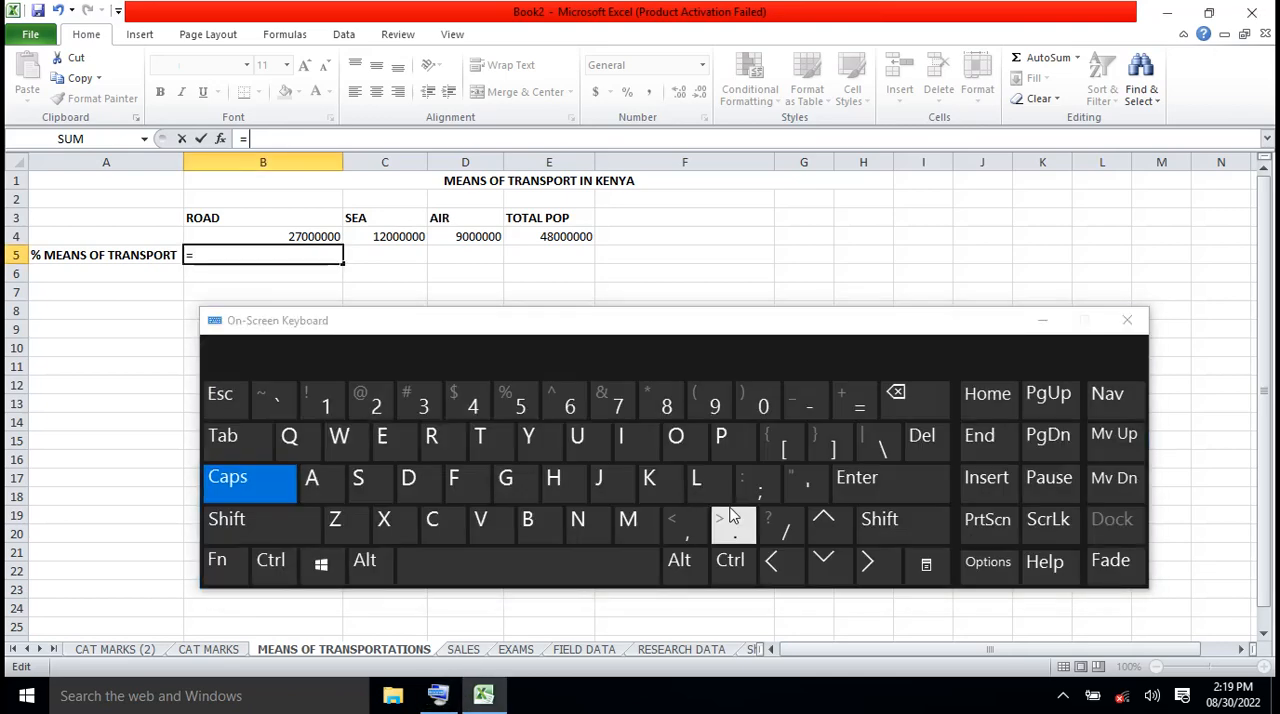
Extend the B5 formula with the bracketed division of the ROAD figure by the total, (B4/E4)
left_click(874, 522)
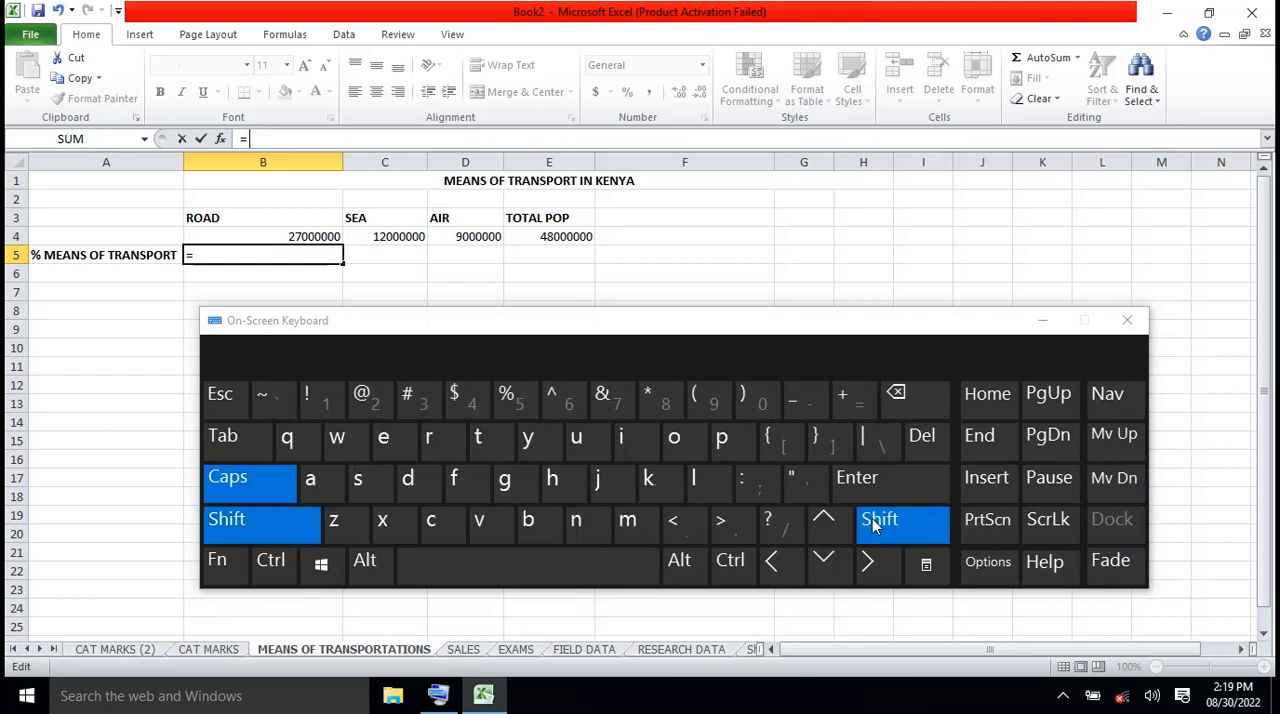
left_click(699, 408)
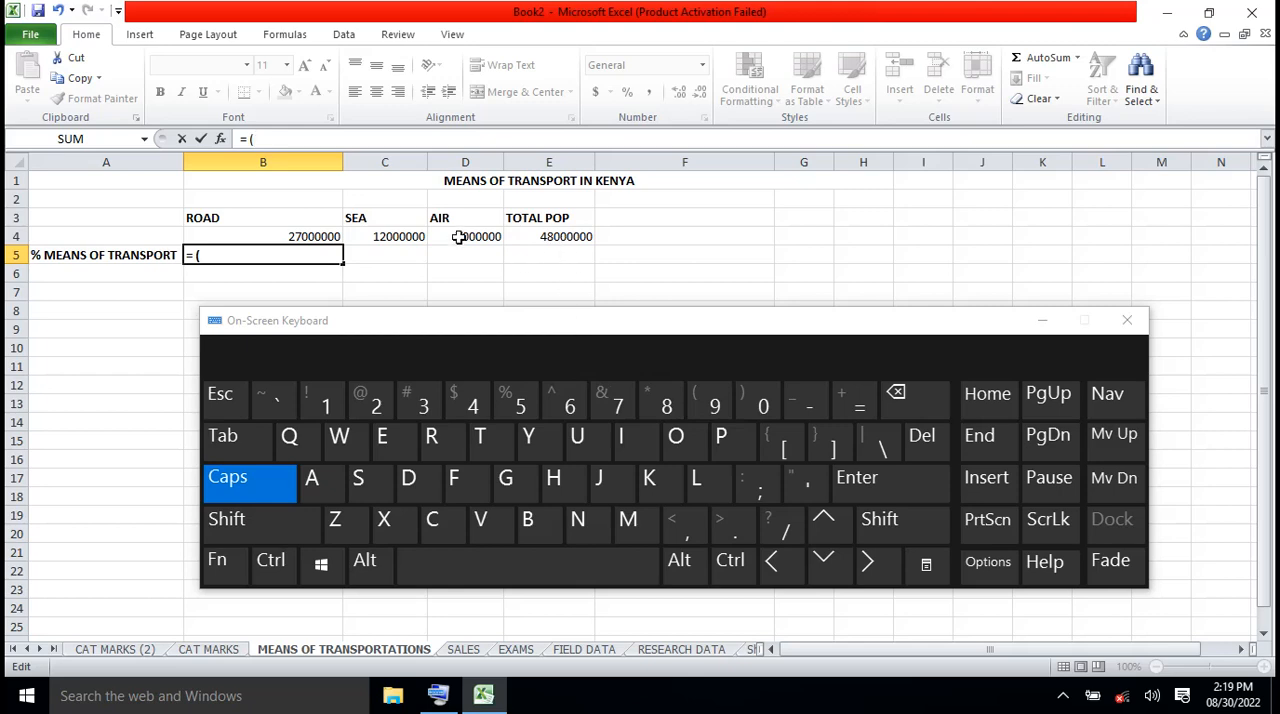
left_click(314, 236)
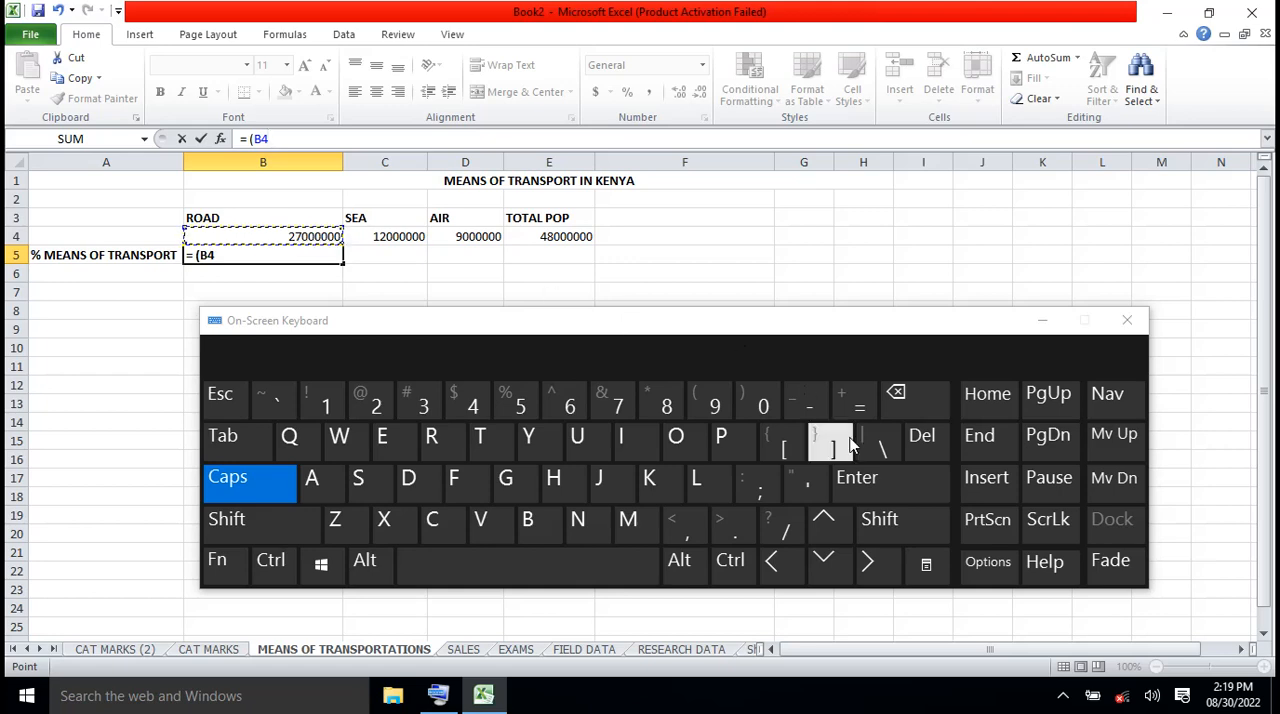
left_click(786, 530)
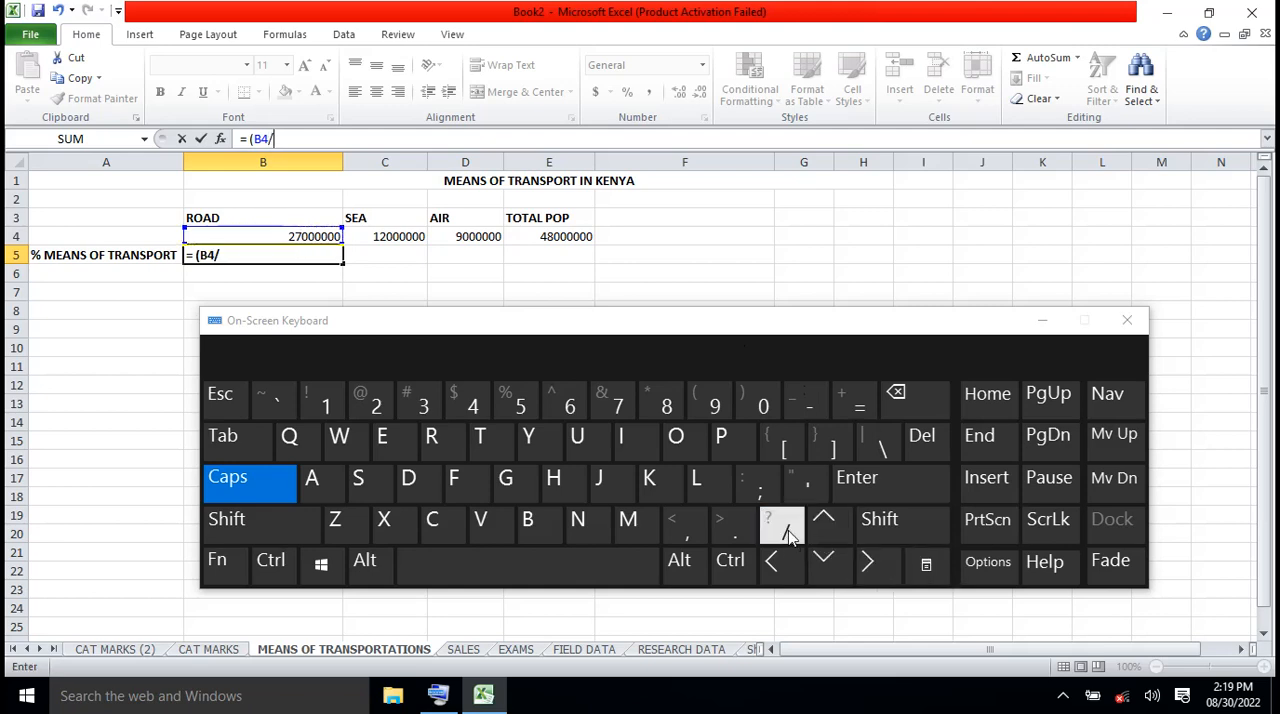
left_click(565, 240)
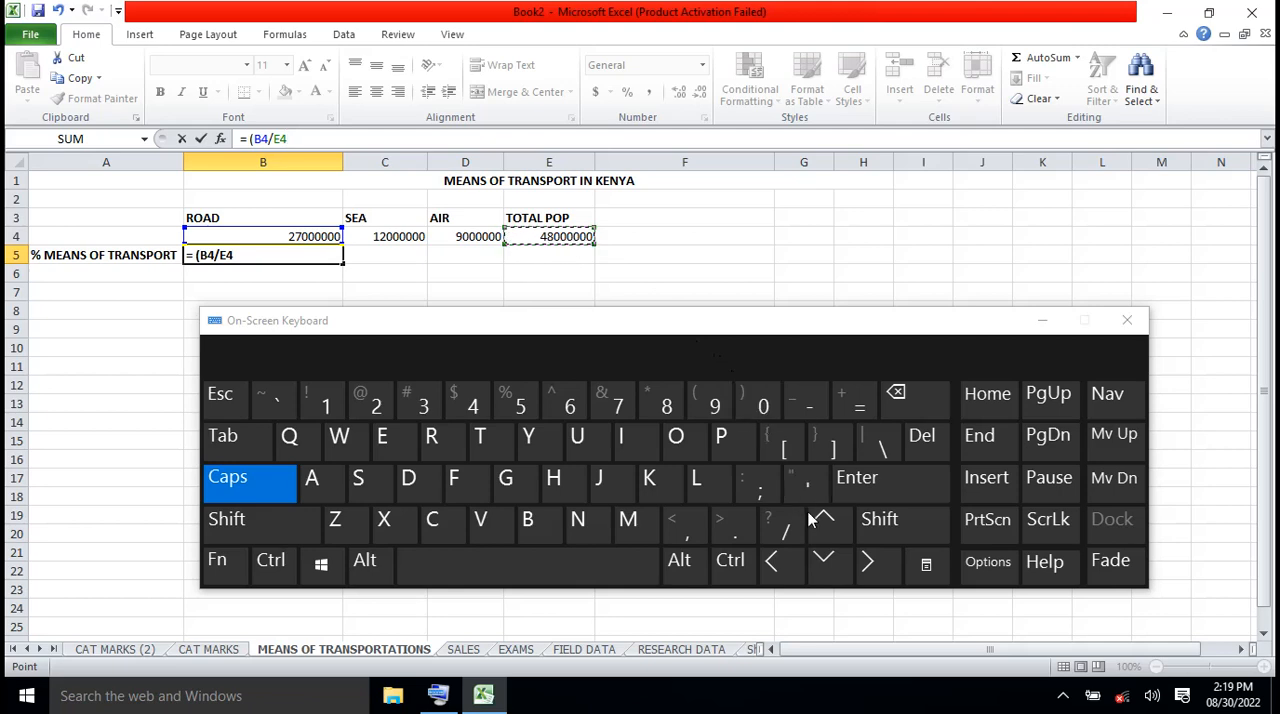
left_click(882, 527)
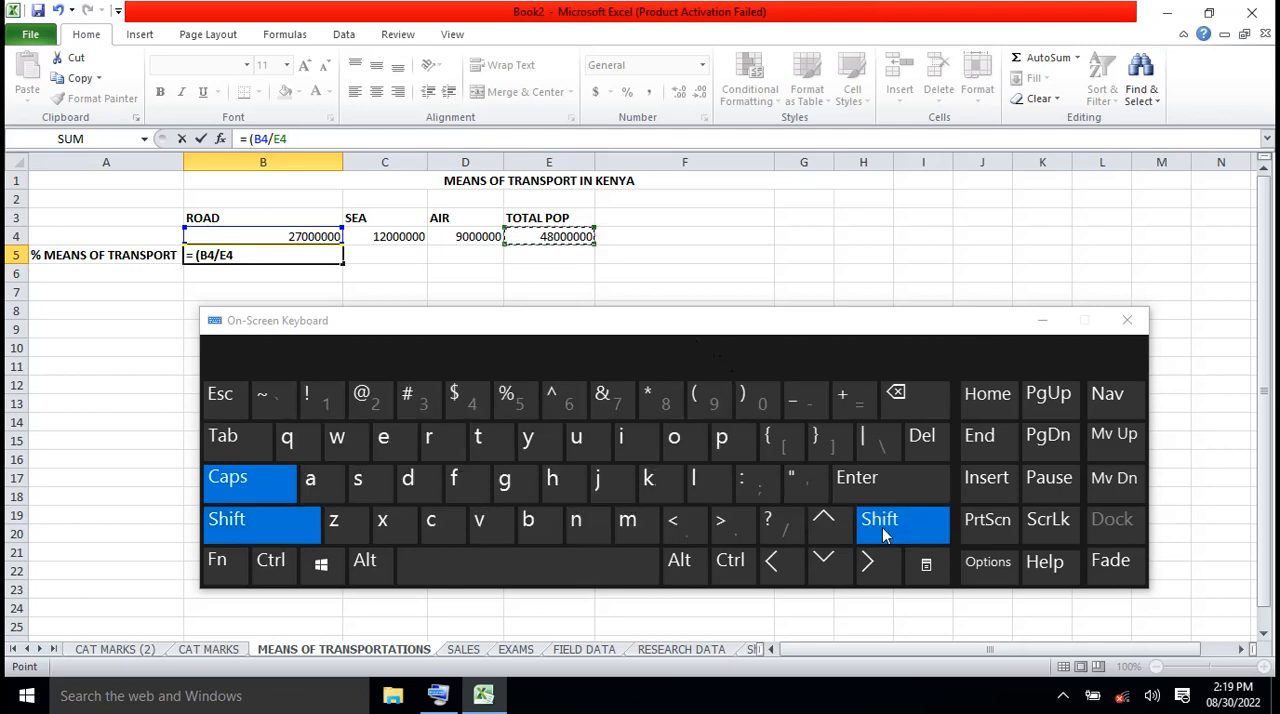
left_click(766, 408)
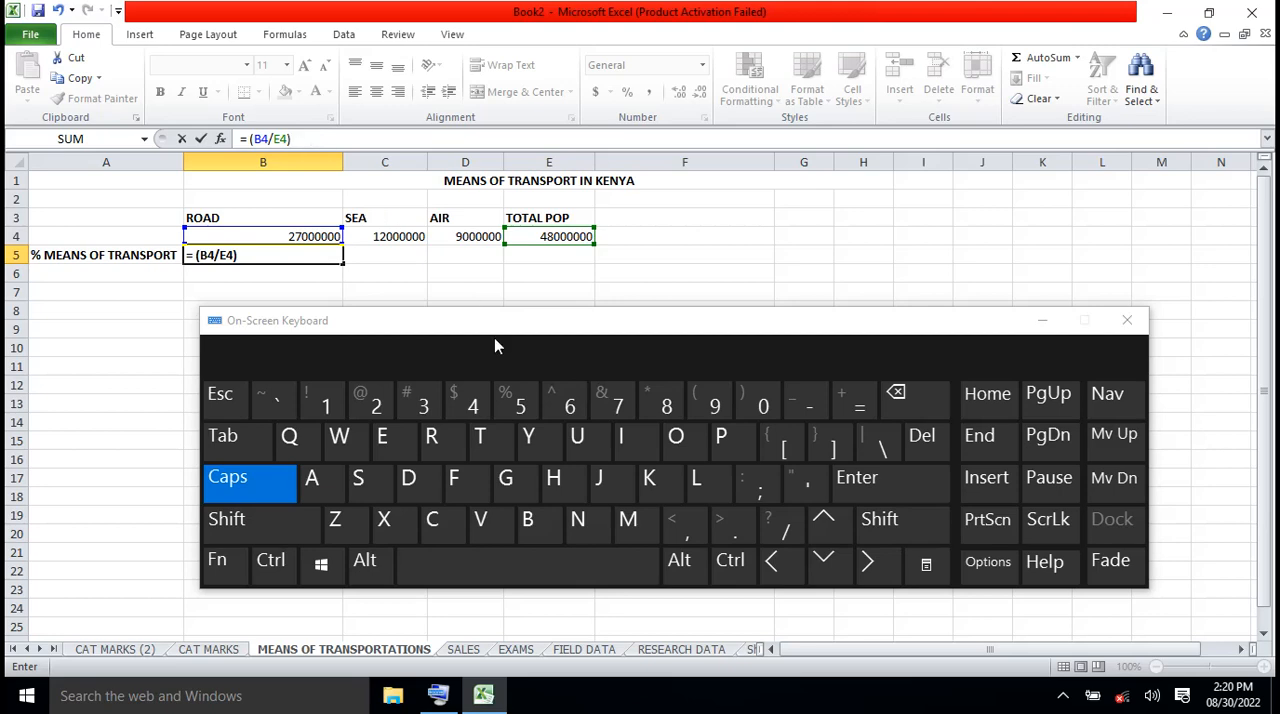
Append *100 to the B5 formula, minimize the On-Screen Keyboard and commit the entry
left_click(880, 518)
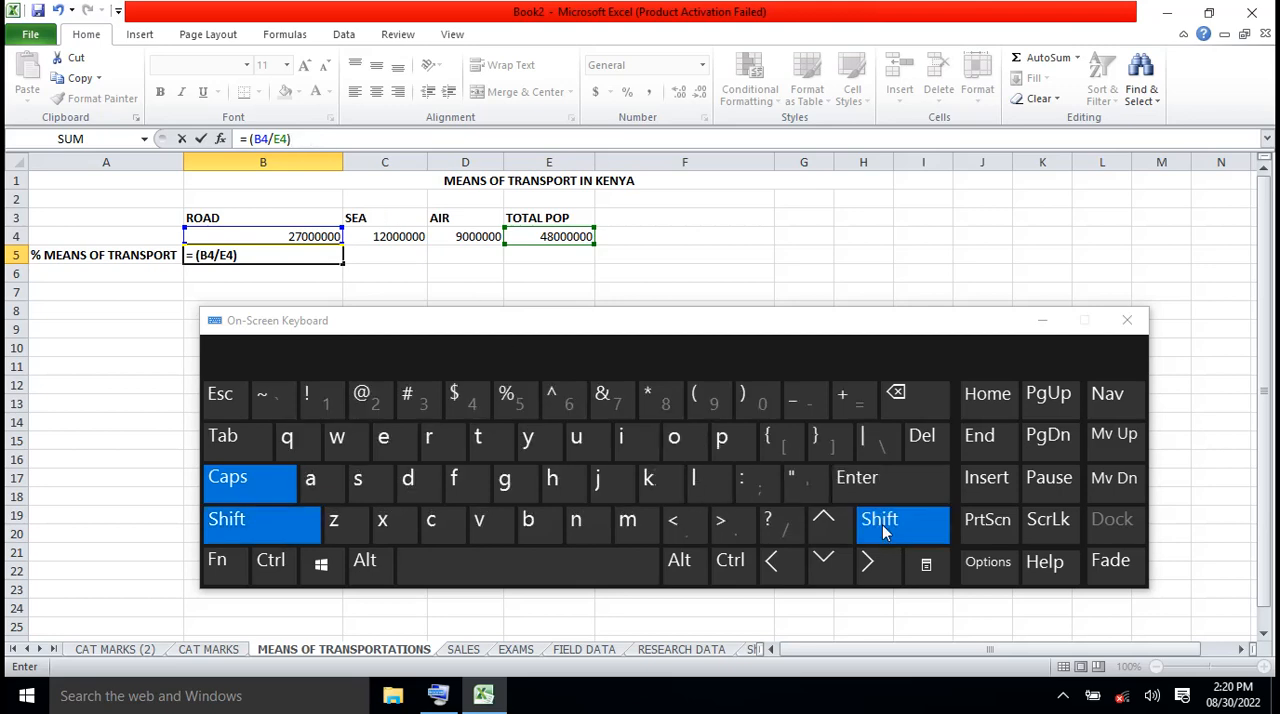
left_click(655, 400)
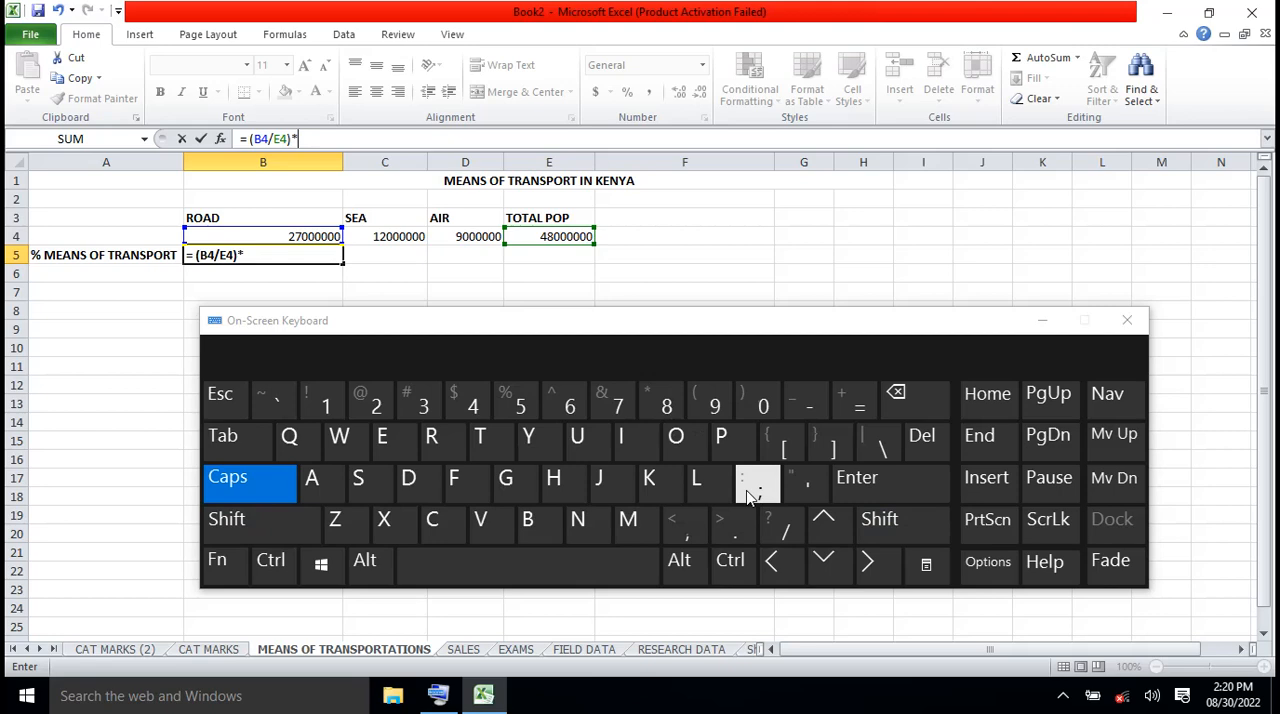
left_click(324, 402)
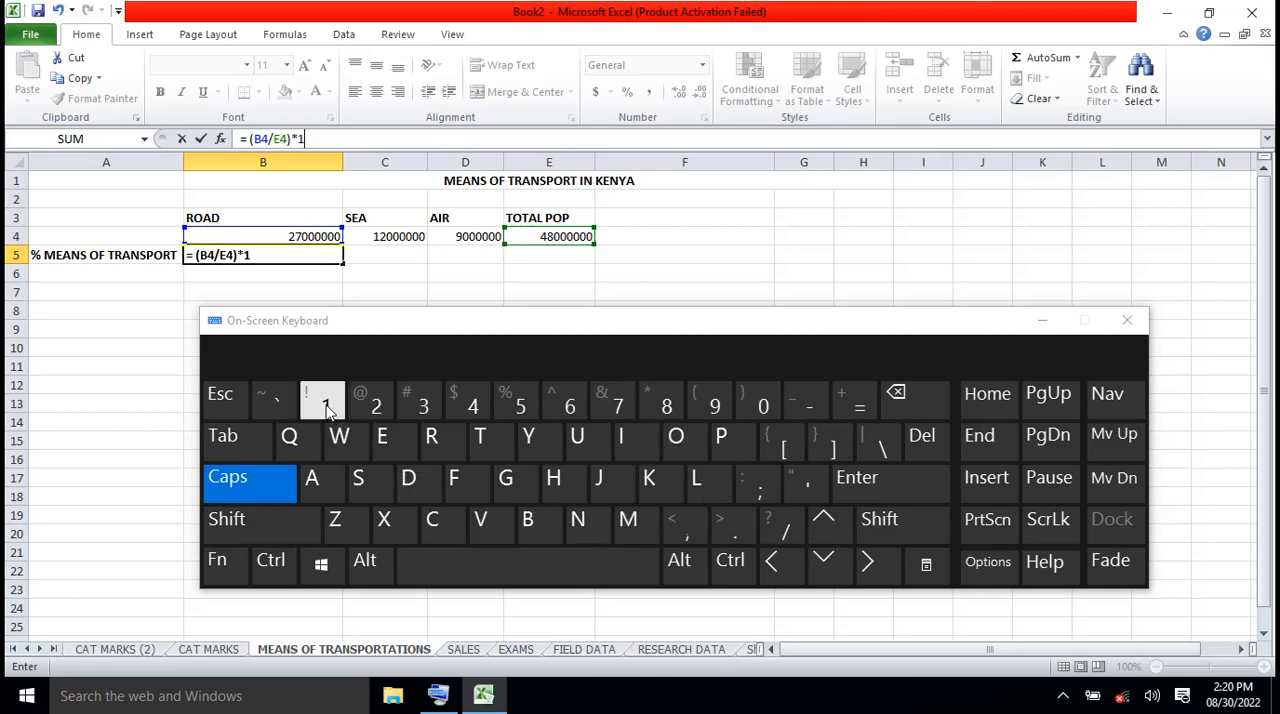
left_click(763, 404)
left_click(768, 410)
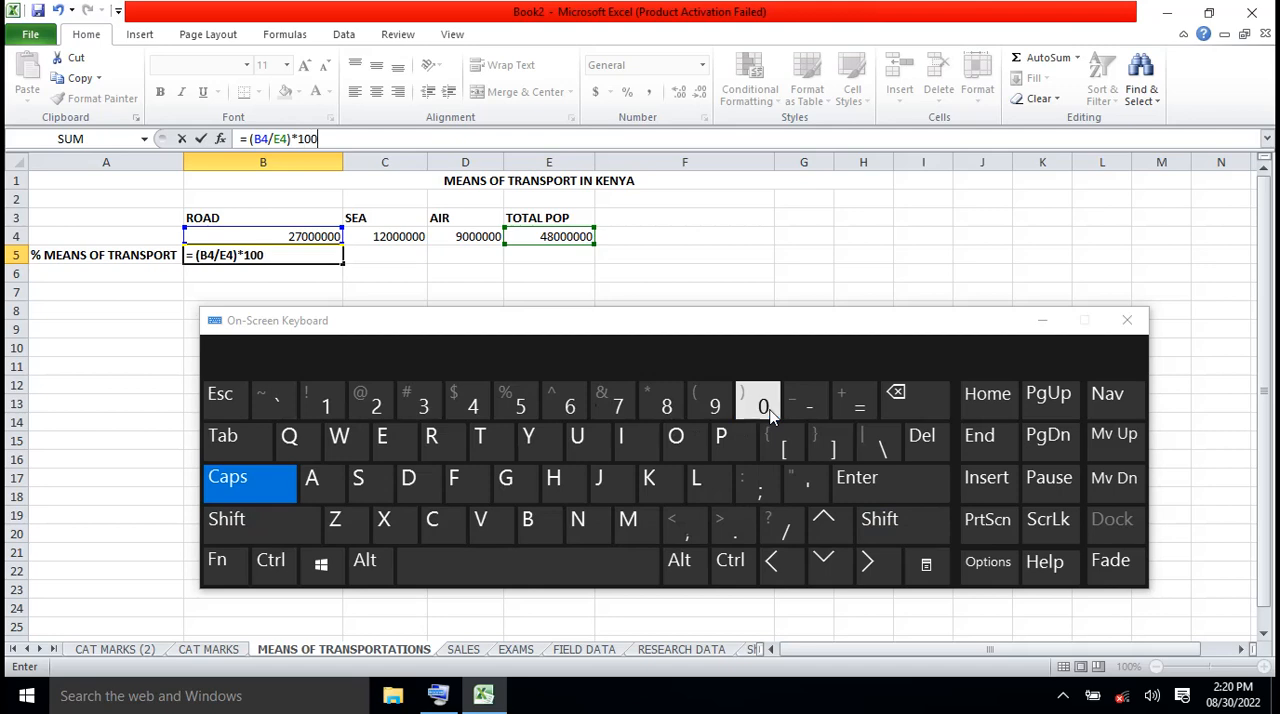
left_click(1043, 322)
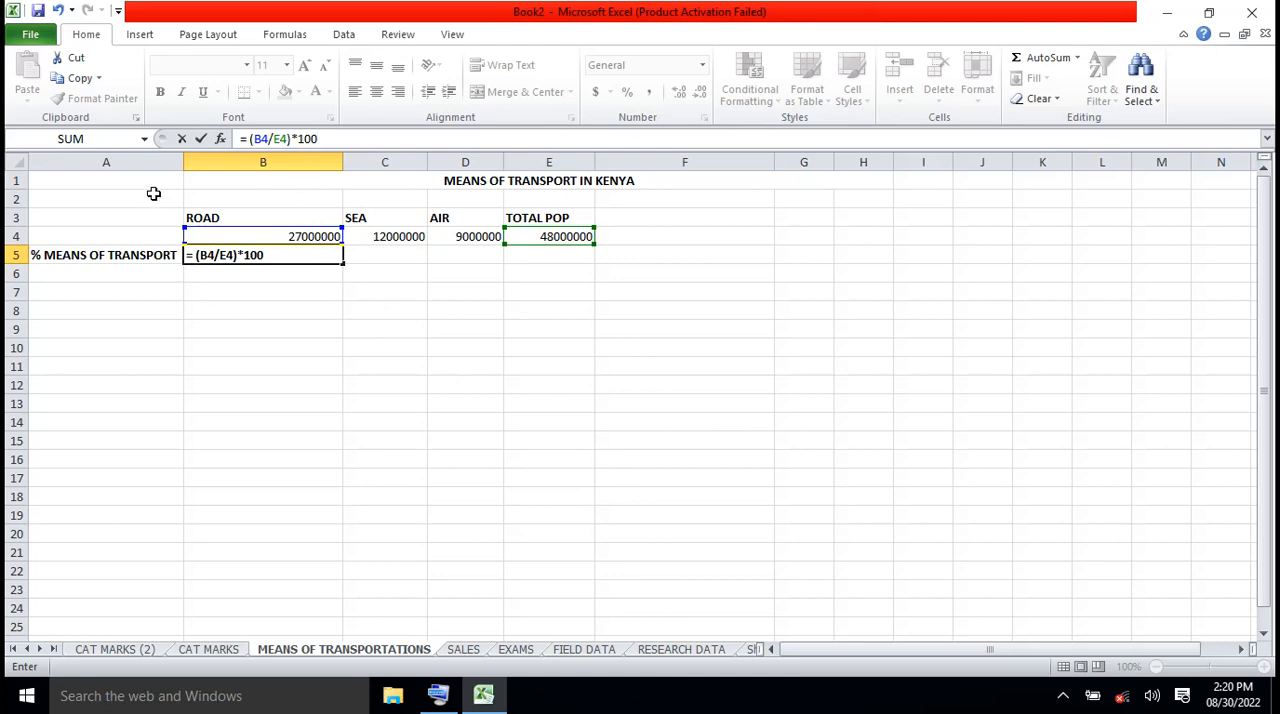
left_click(200, 142)
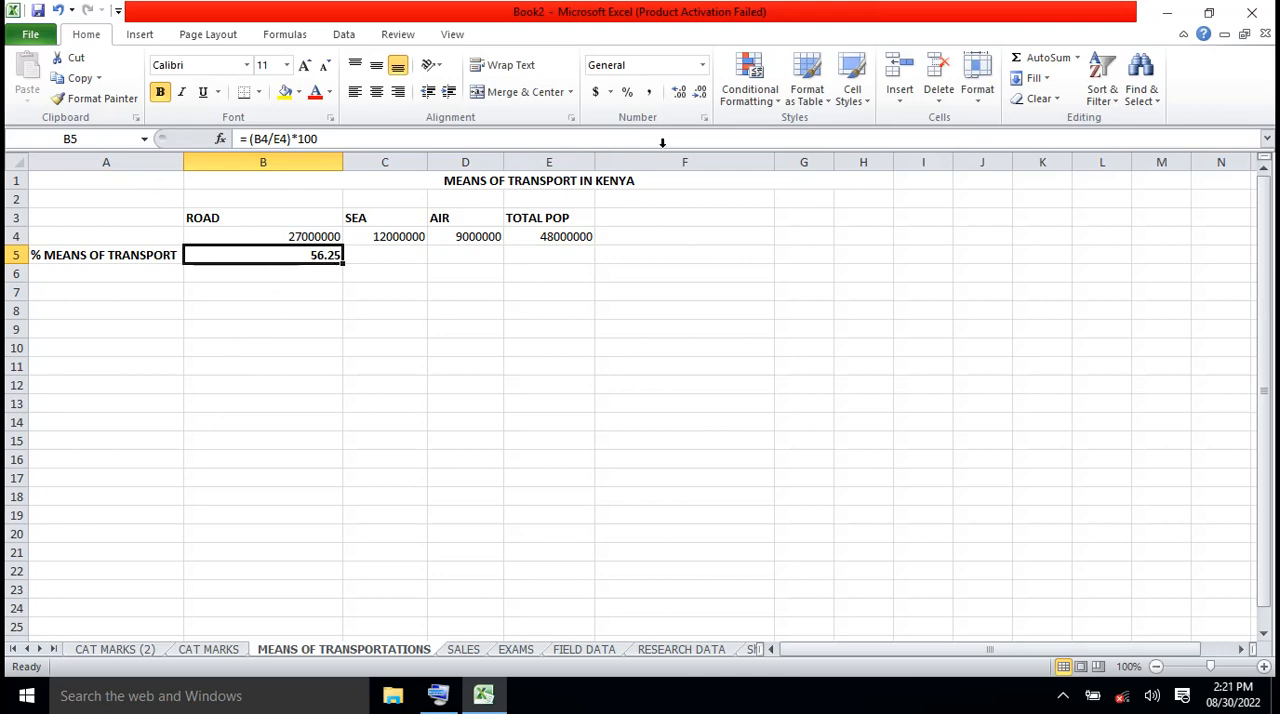
Try the Percentage number format on the ROAD result in B5 and undo it
left_click(702, 65)
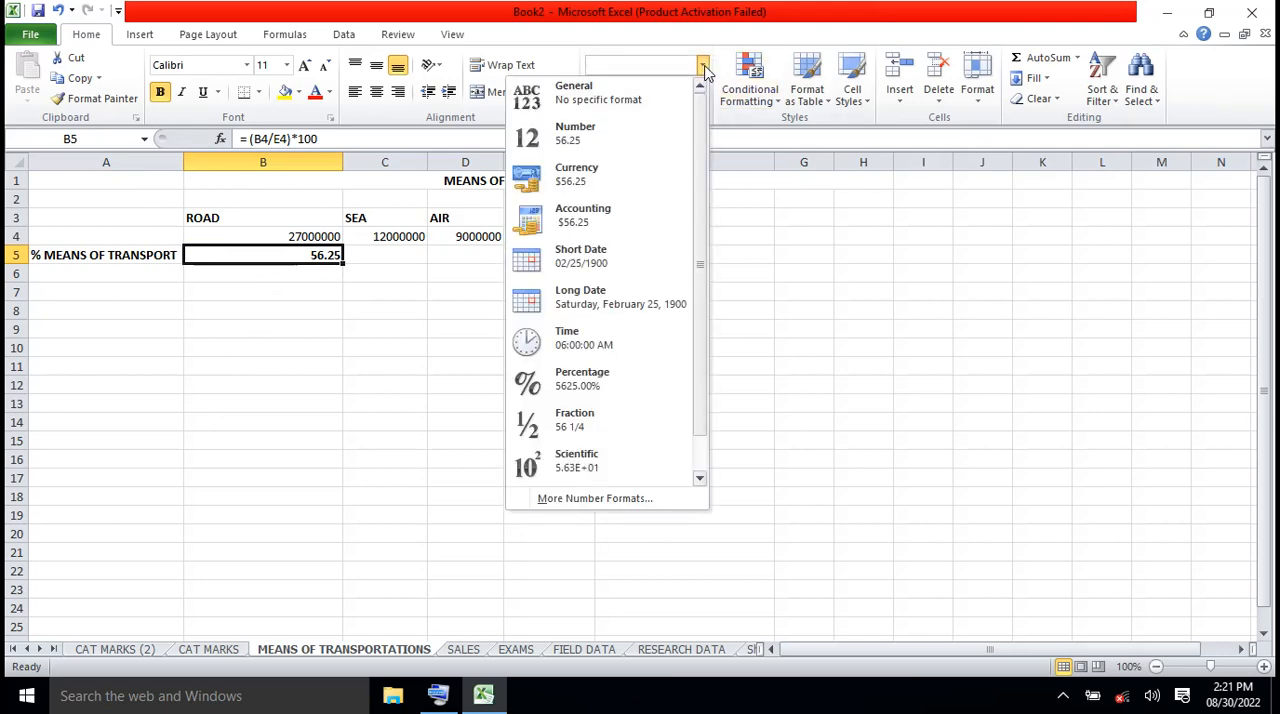
left_click(595, 385)
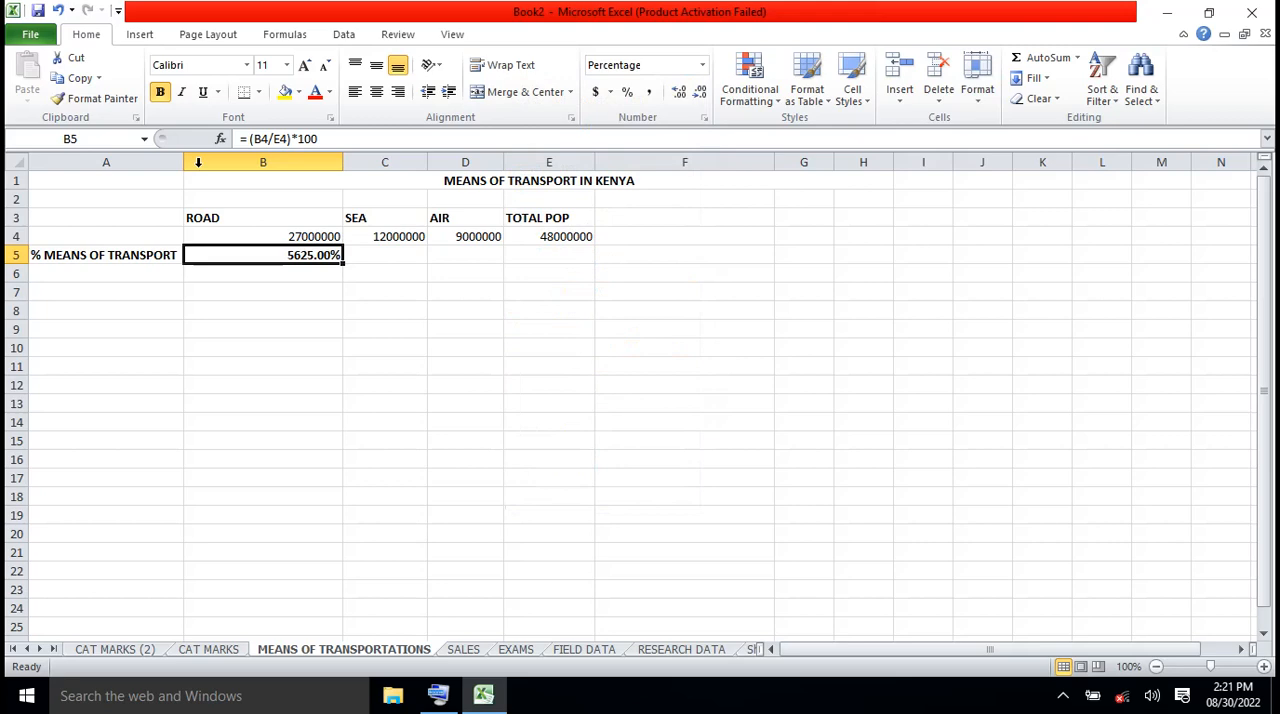
left_click(59, 12)
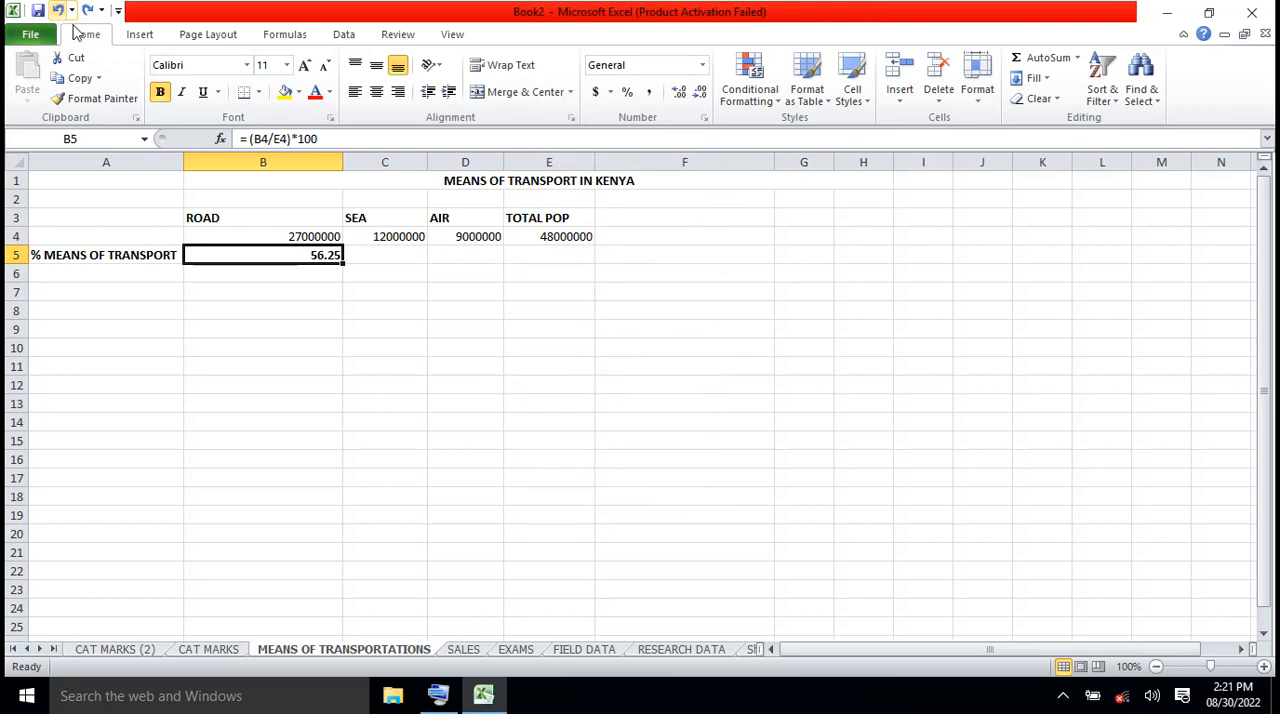
left_click(704, 66)
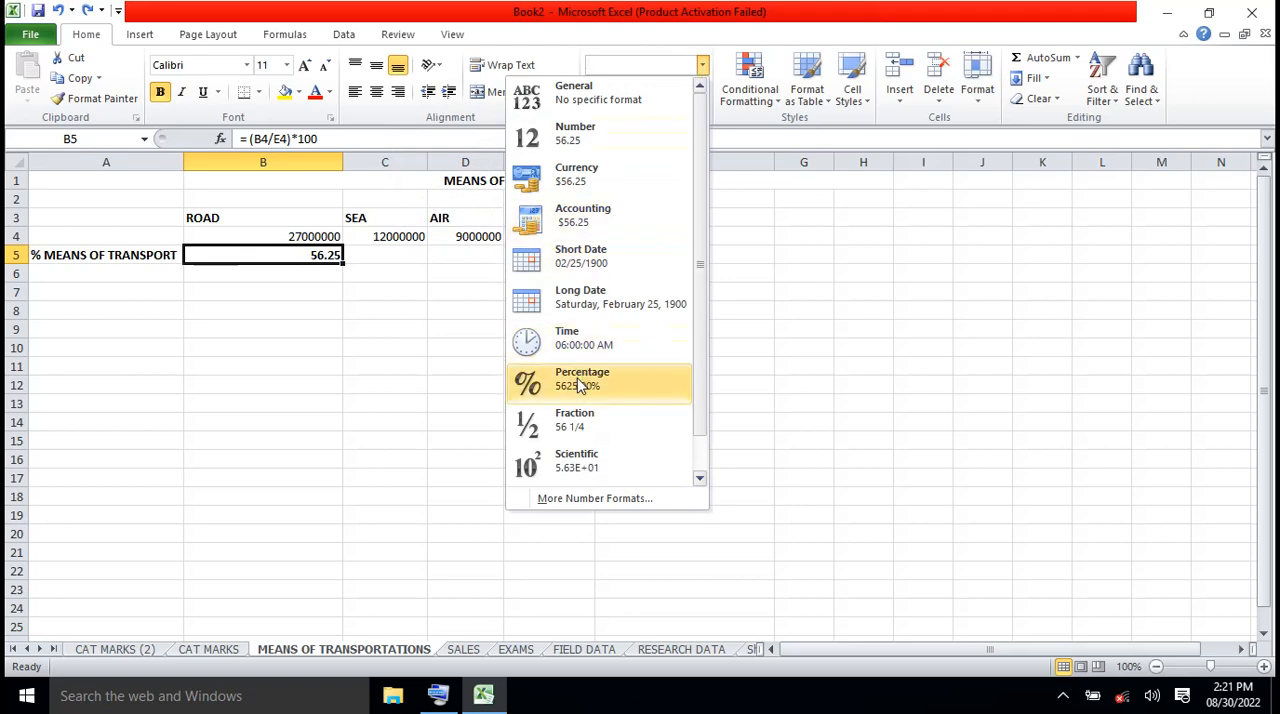
left_click(816, 329)
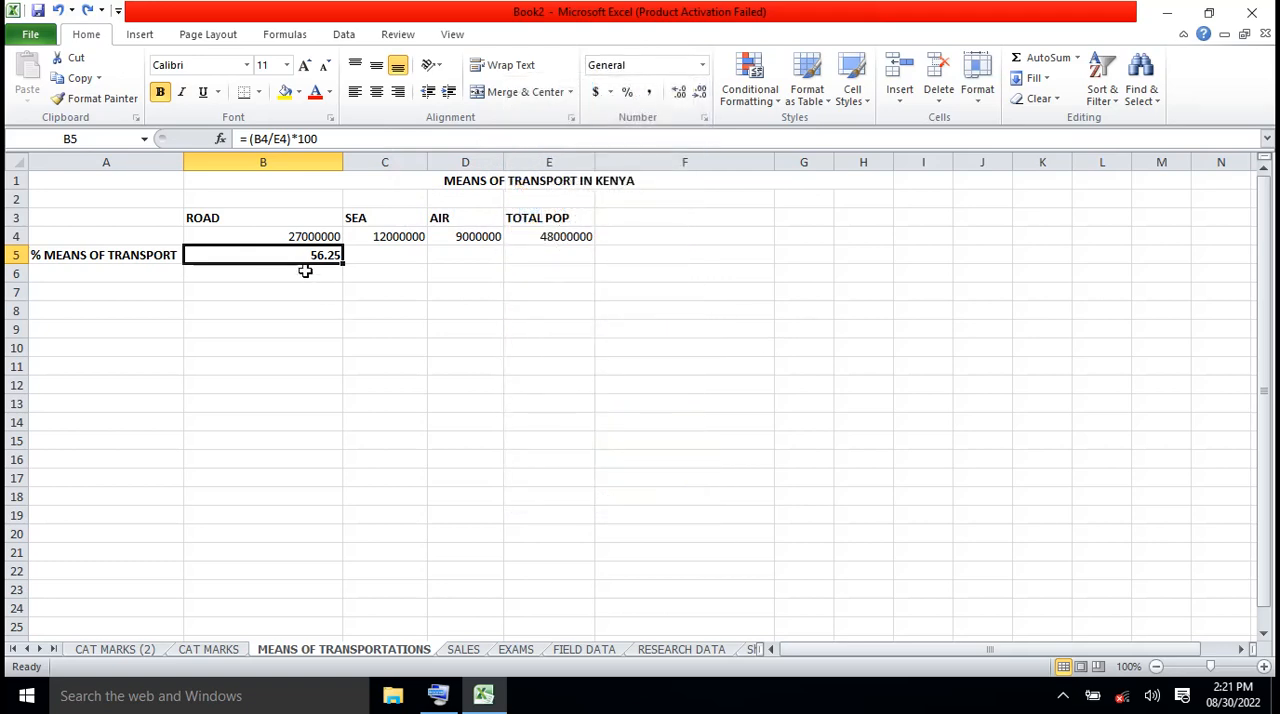
Select cell C5 under SEA in the % MEANS OF TRANSPORT row
left_click(382, 256)
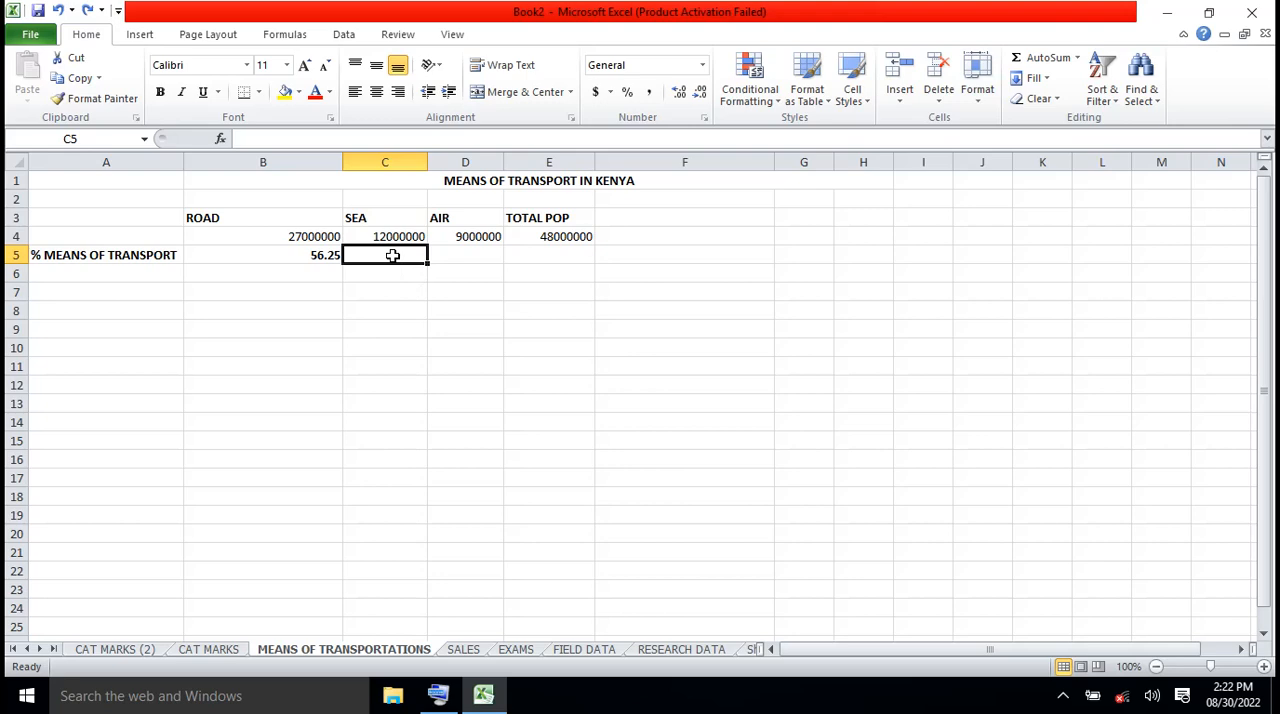
left_click(268, 138)
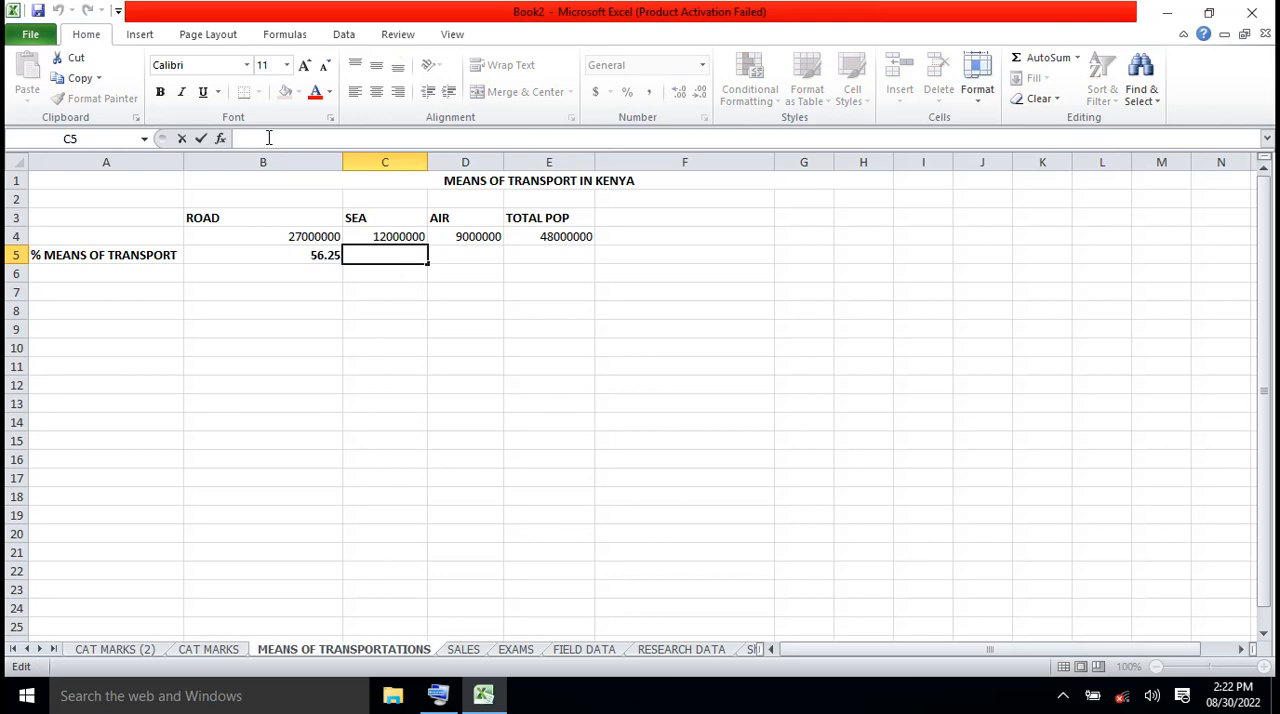
type("=")
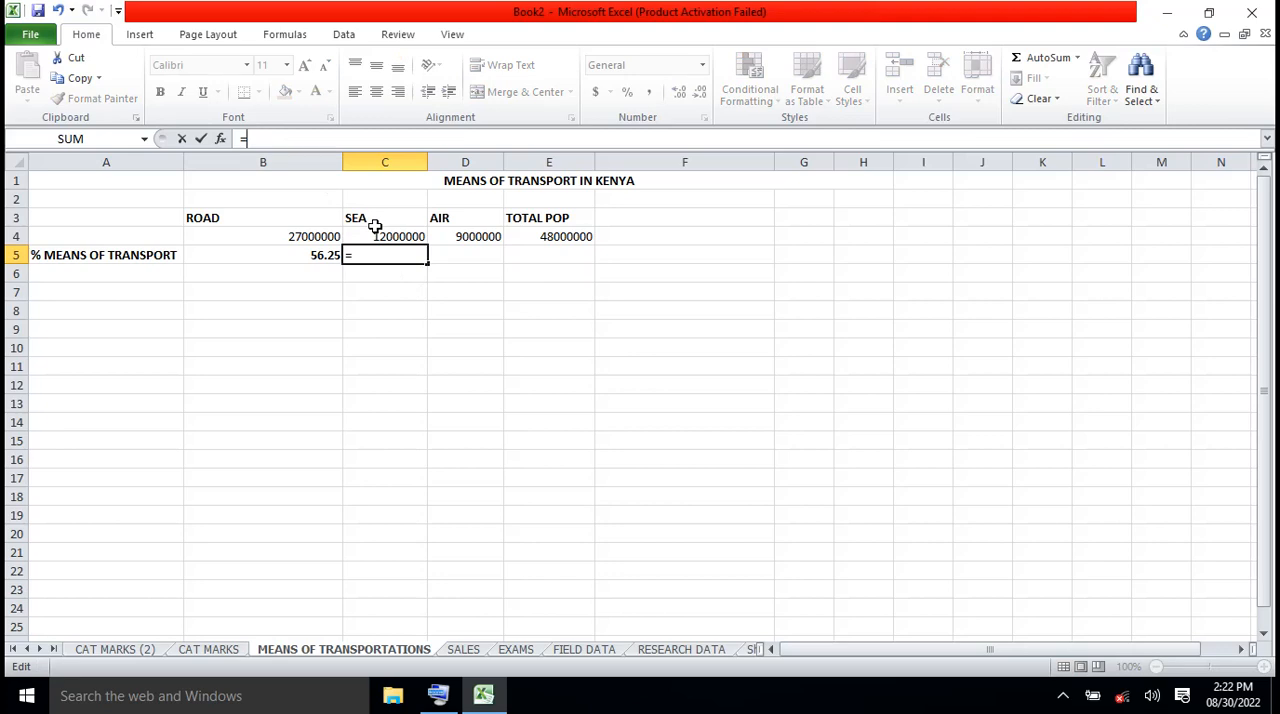
type("(")
left_click(394, 237)
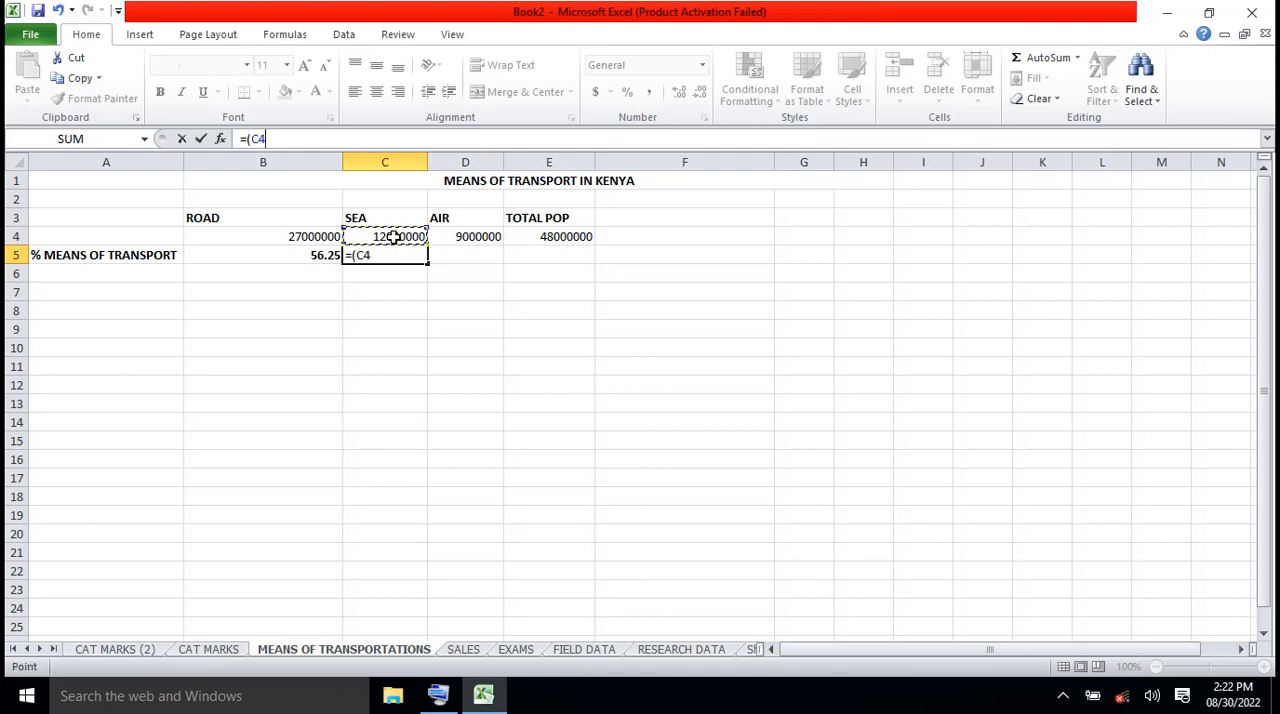
type("/")
key("BackSpace")
key("BackSpace")
key("BackSpace")
key("BackSpace")
key("BackSpace")
key("Escape")
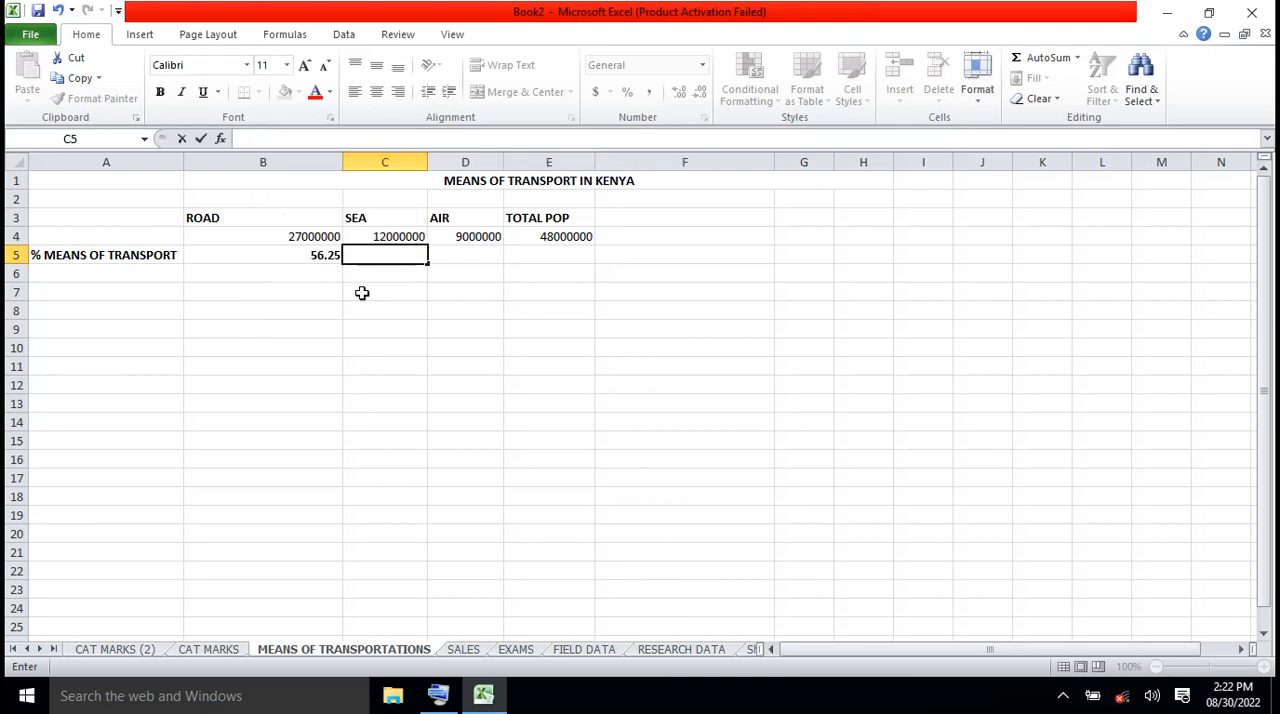
Enter the formula =(C4/E4)*100 in cell C5 for the SEA percentage, using the ROAD formula in B5 as a model
left_click(298, 255)
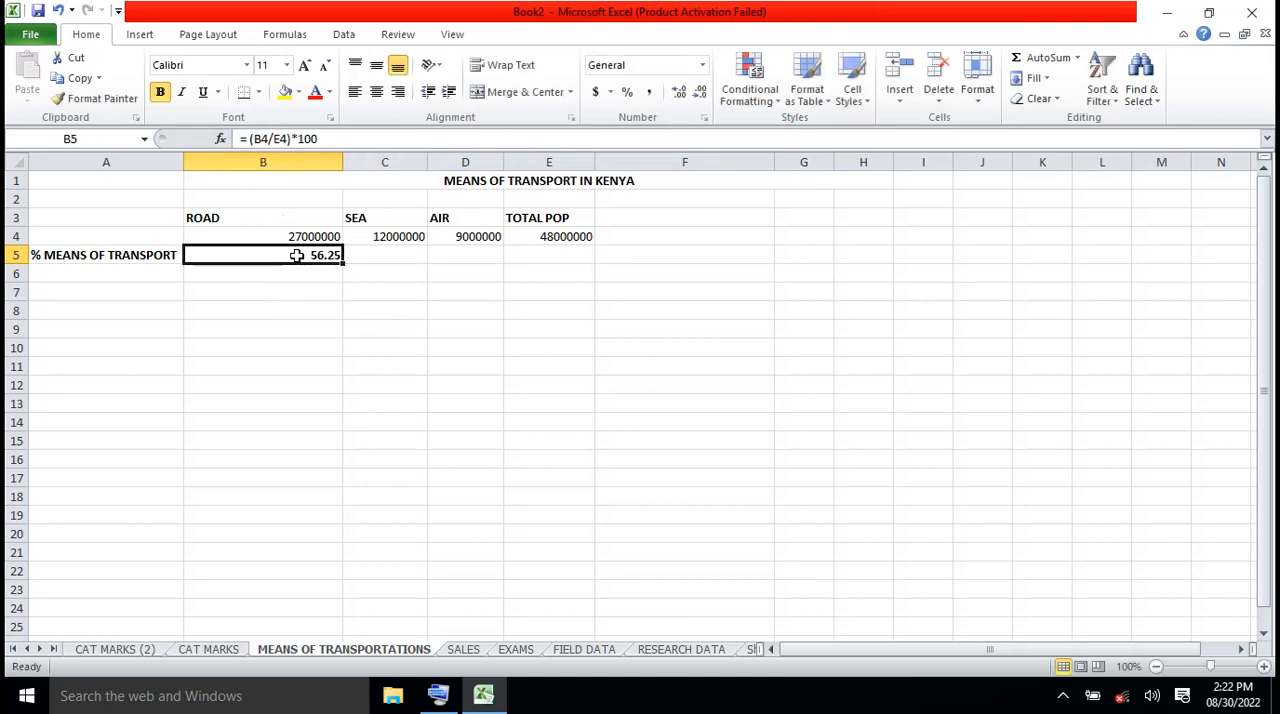
left_click(386, 254)
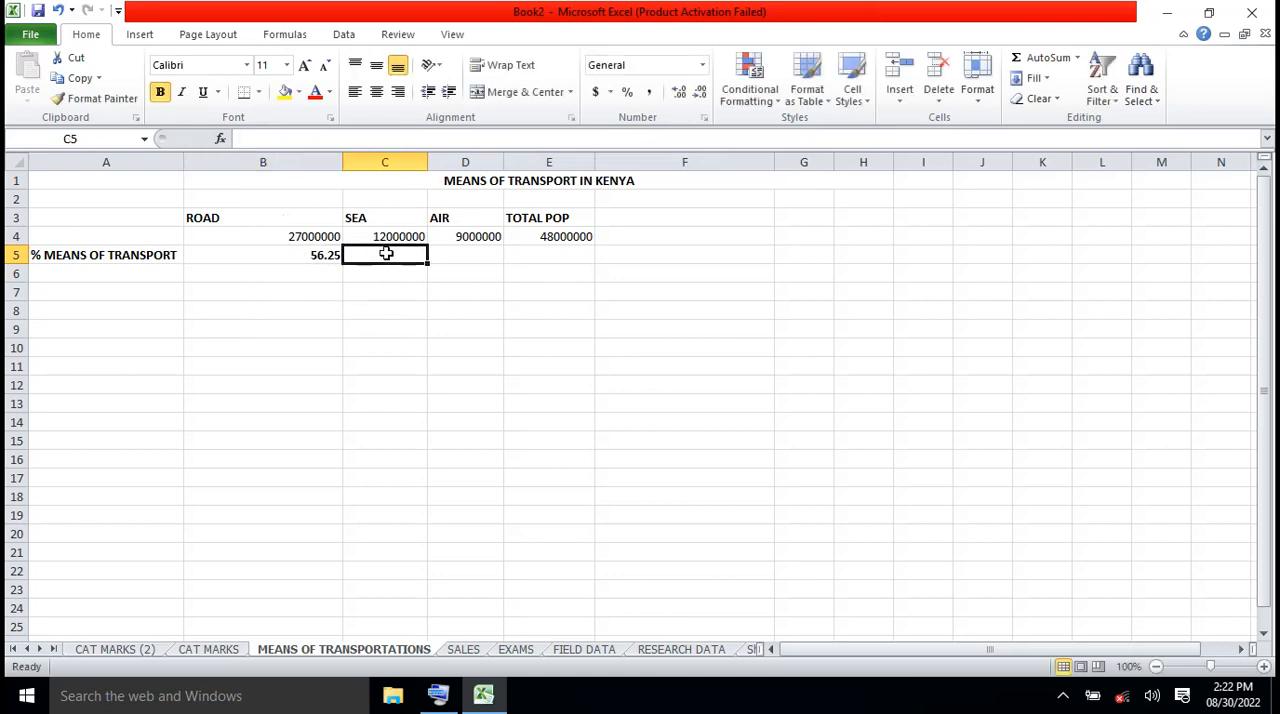
left_click(272, 137)
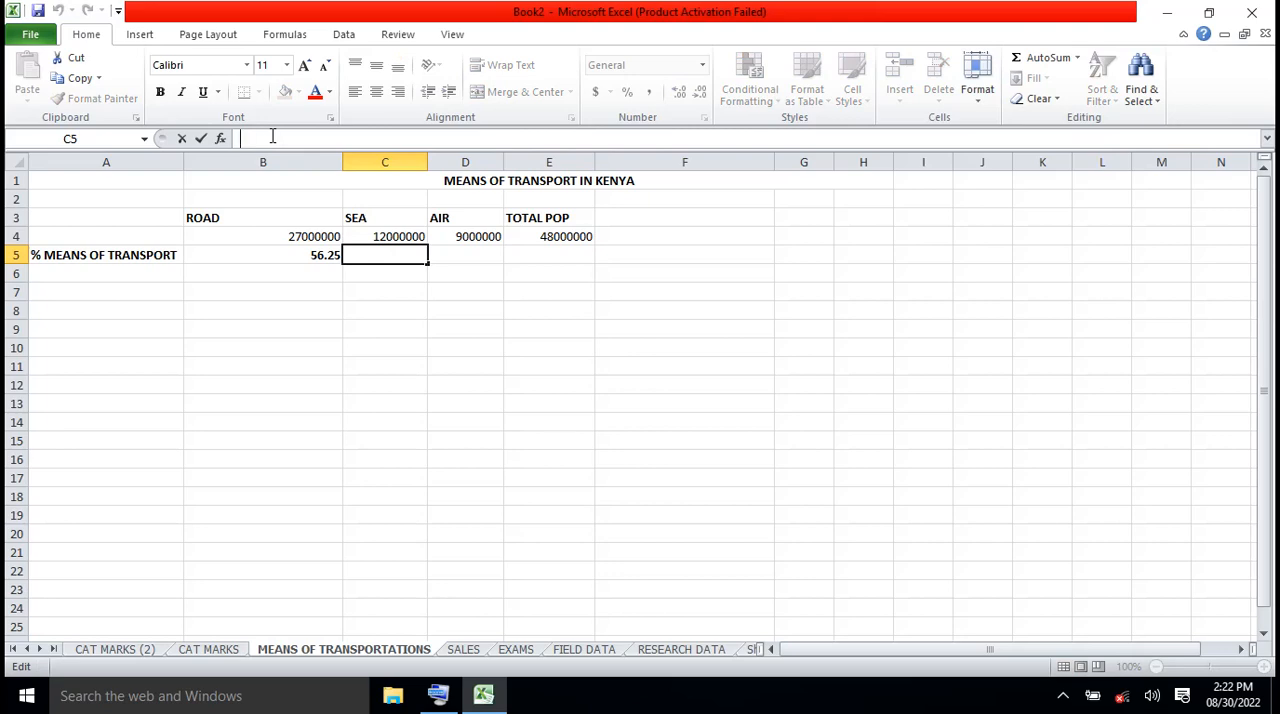
type("=")
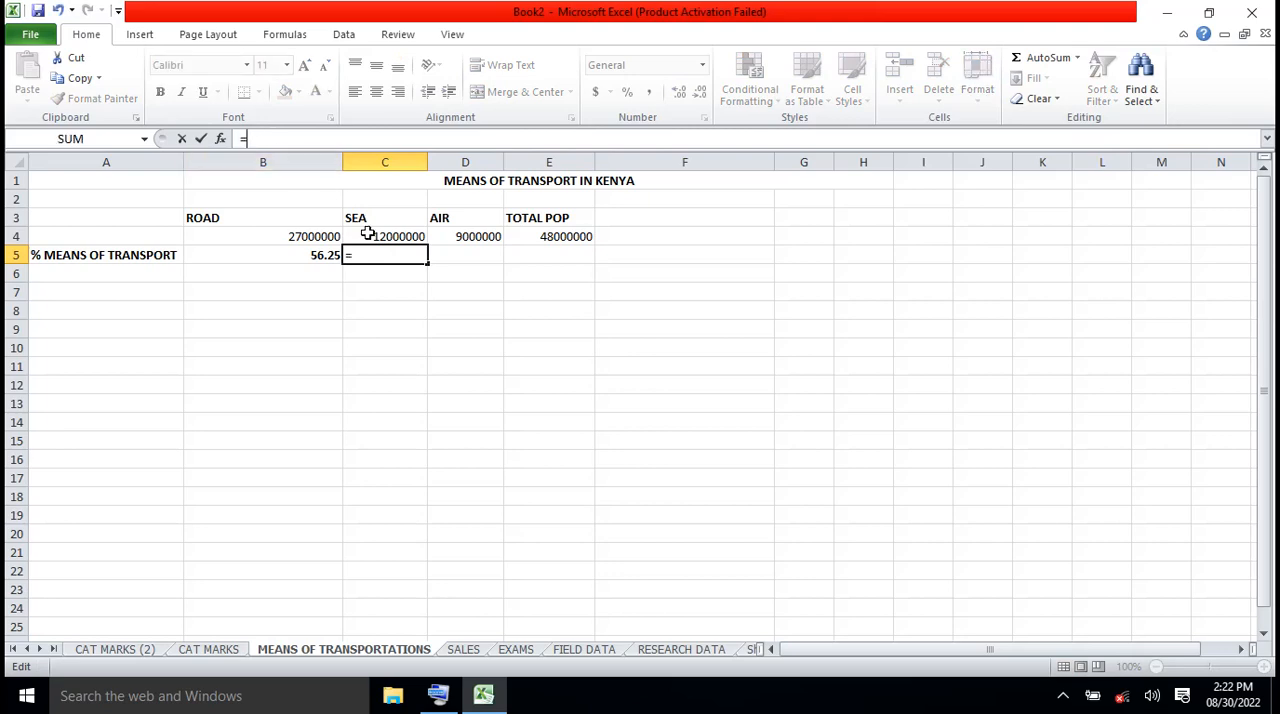
type("(")
left_click(399, 235)
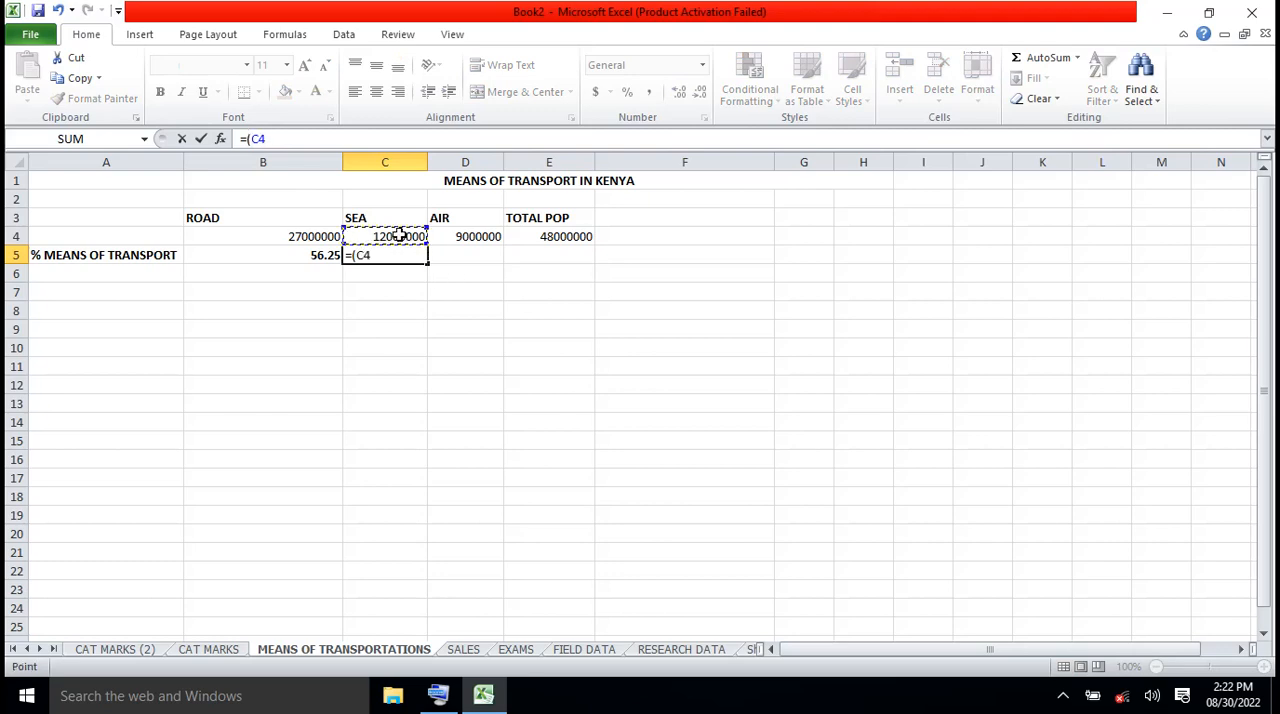
type("/")
left_click(563, 239)
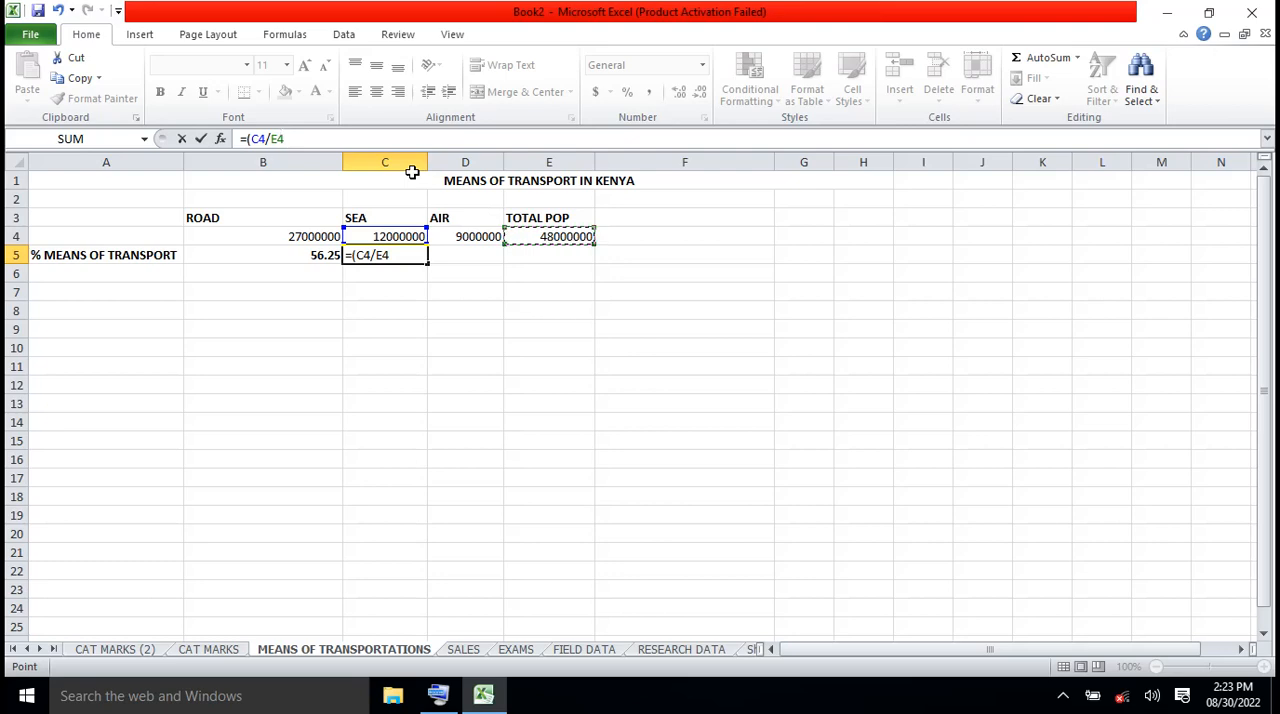
type(")*")
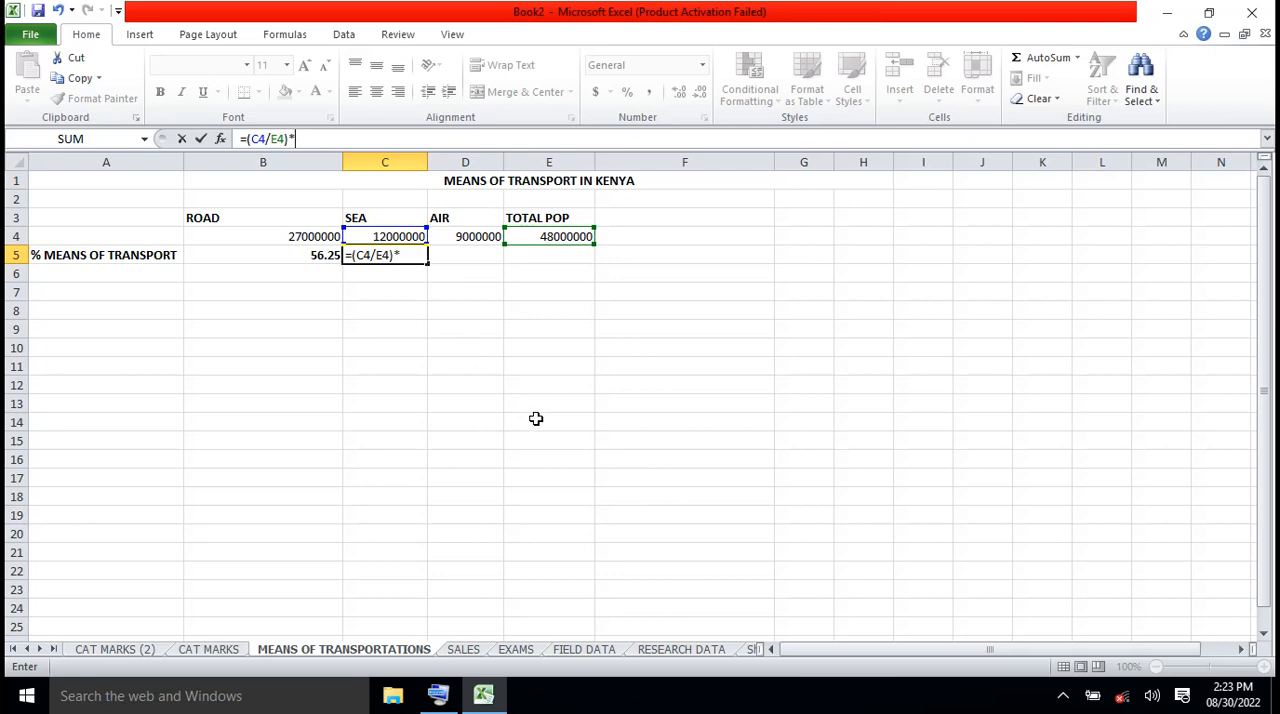
type("100")
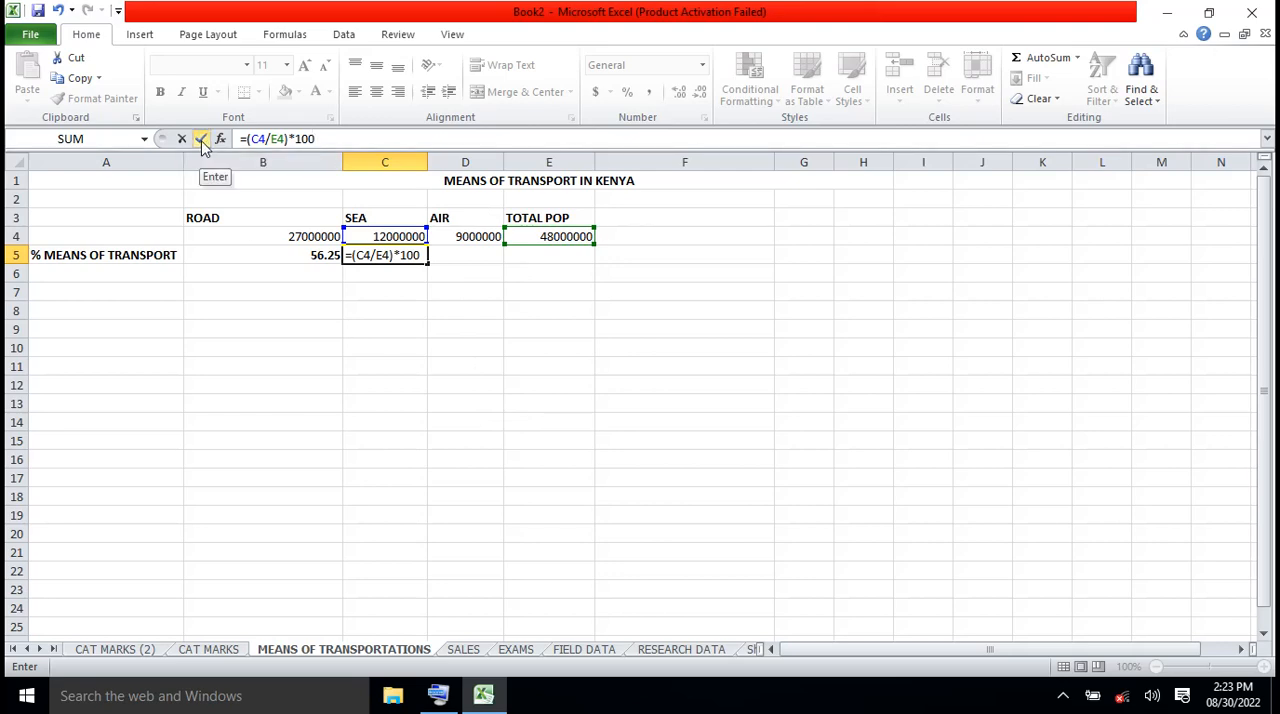
left_click(201, 141)
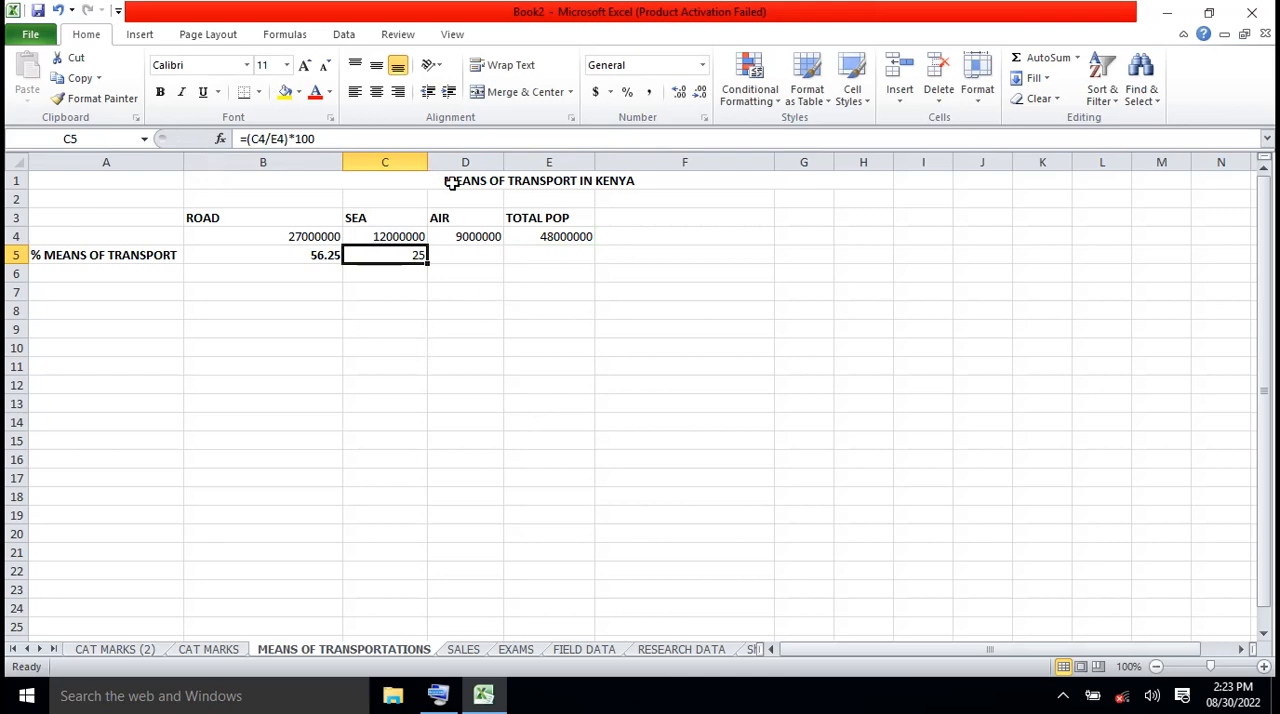
Enter the formula =(D4/E4)*100 in cell D5 for the AIR percentage
left_click(470, 254)
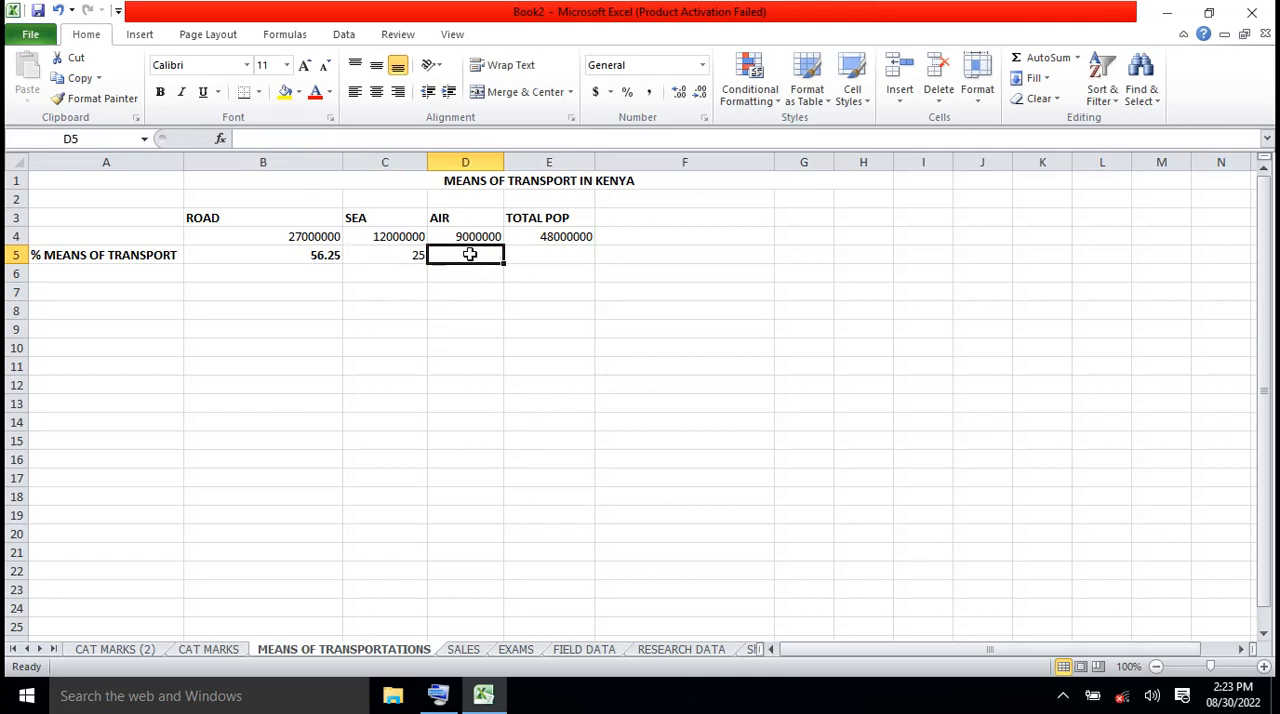
left_click(272, 138)
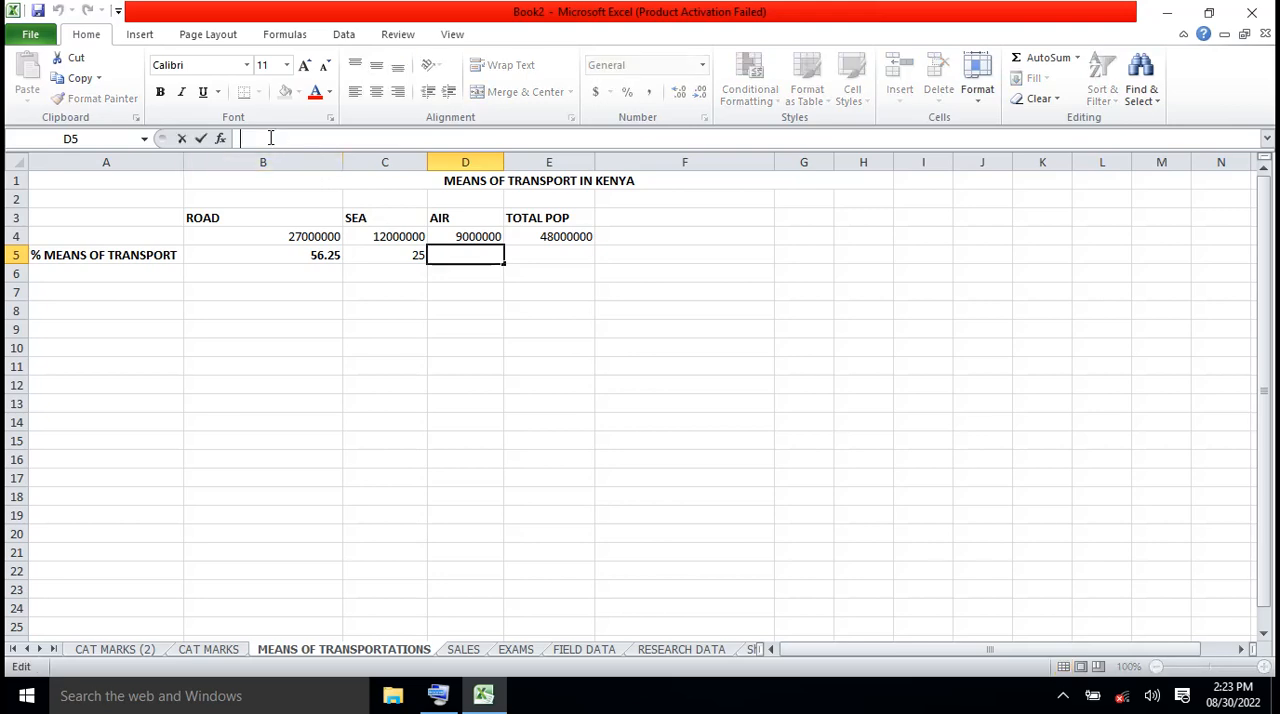
type("=")
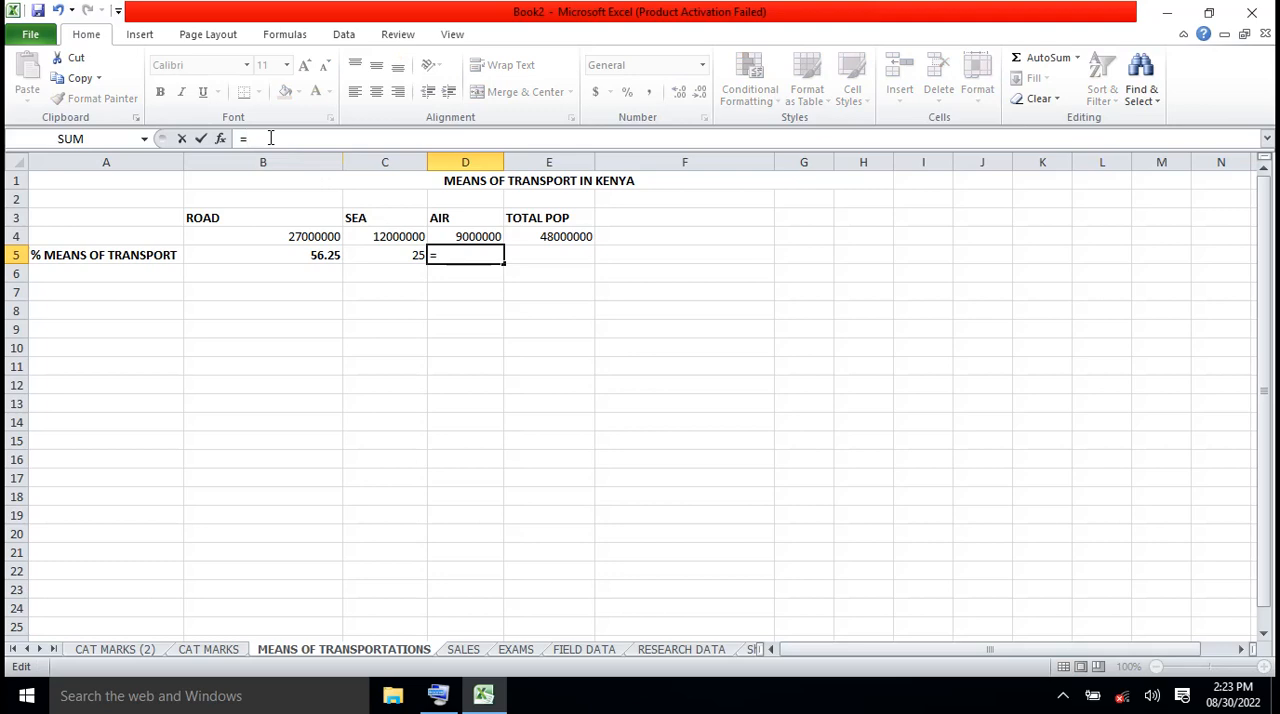
type("(")
left_click(474, 236)
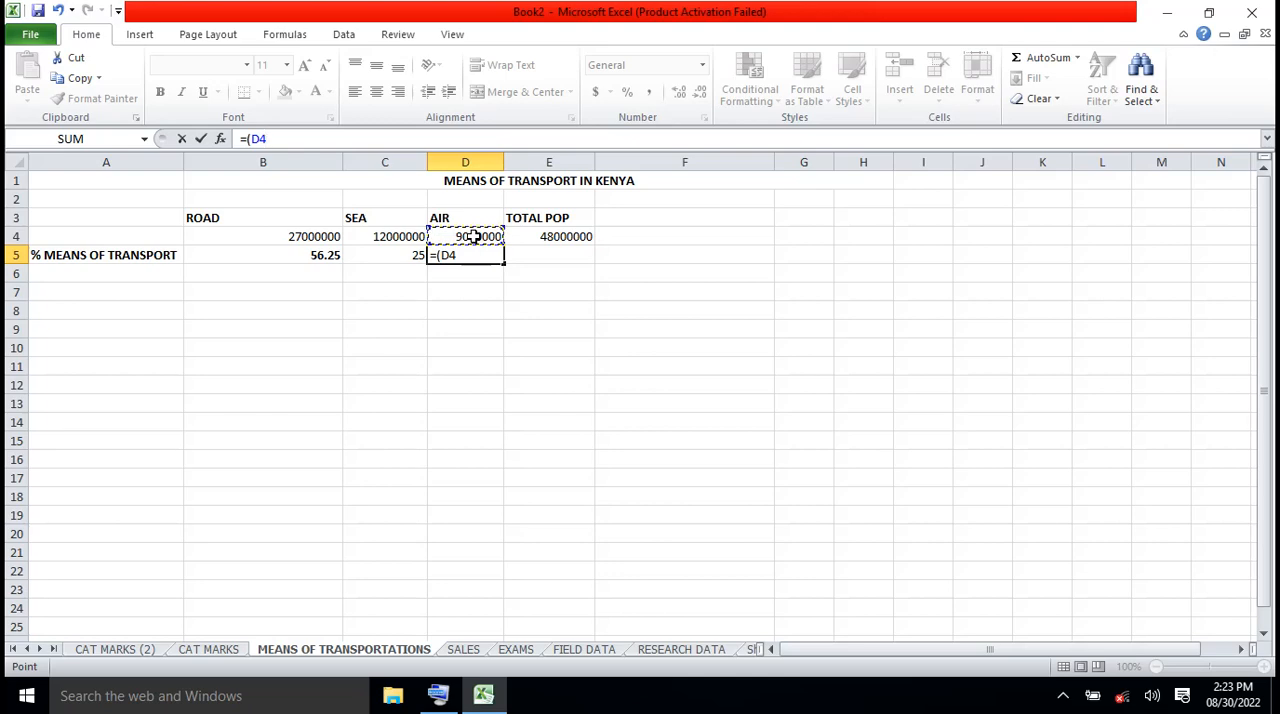
type("/")
left_click(574, 237)
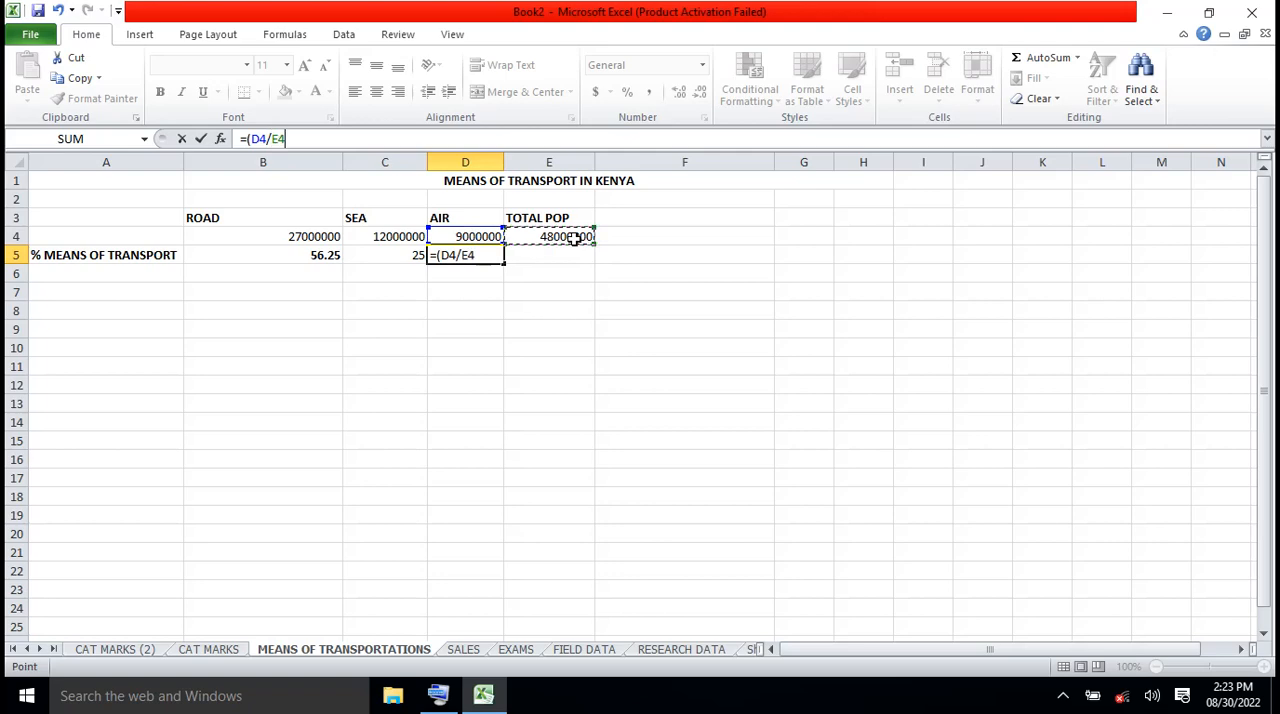
type(")*100")
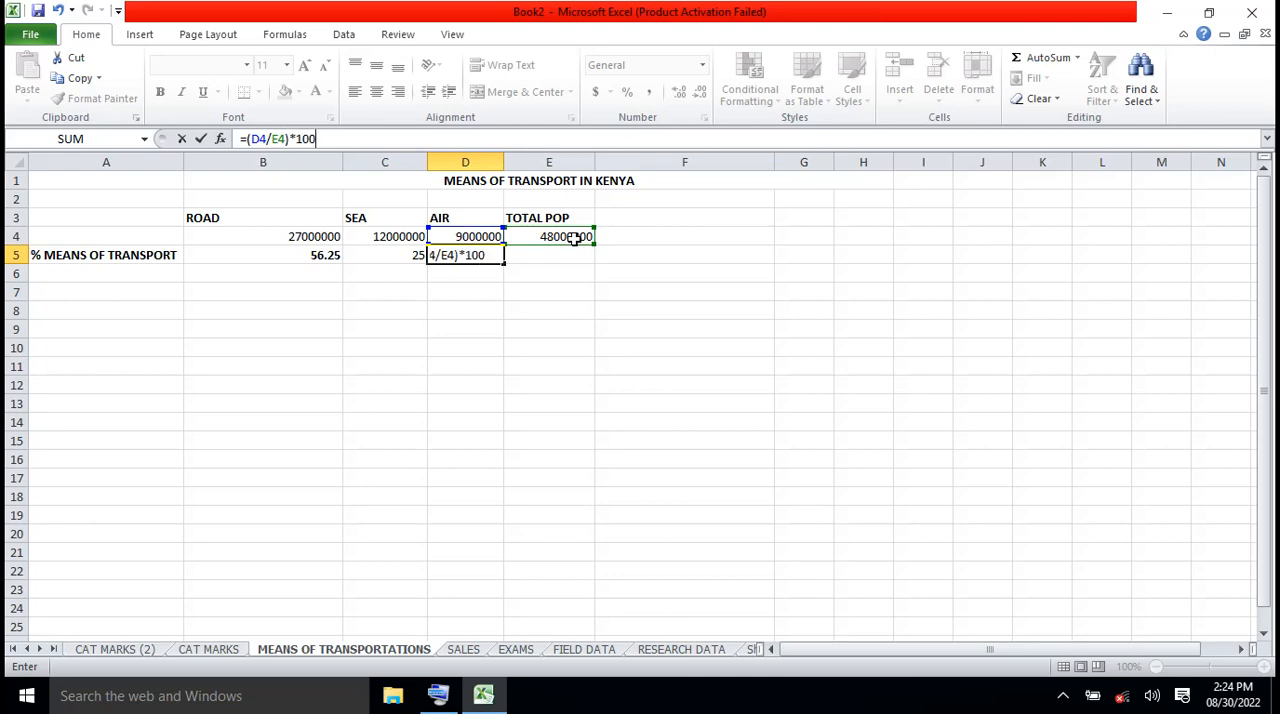
left_click(200, 139)
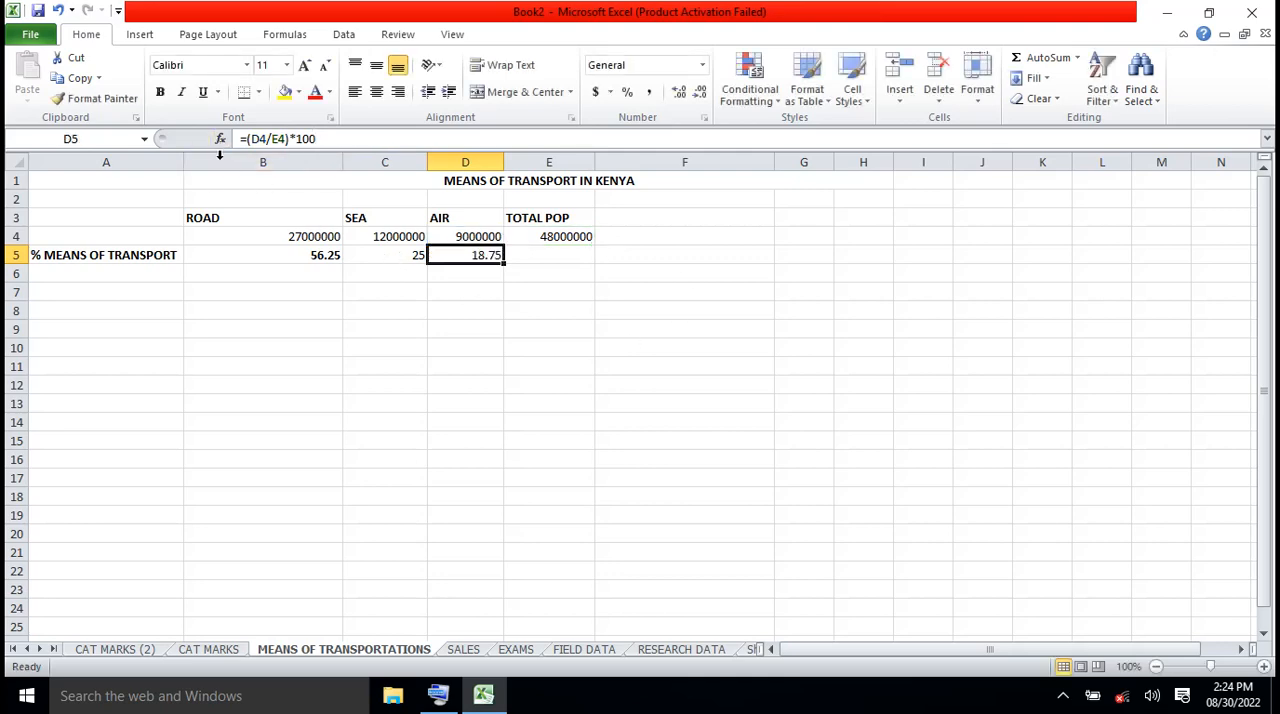
left_click(412, 332)
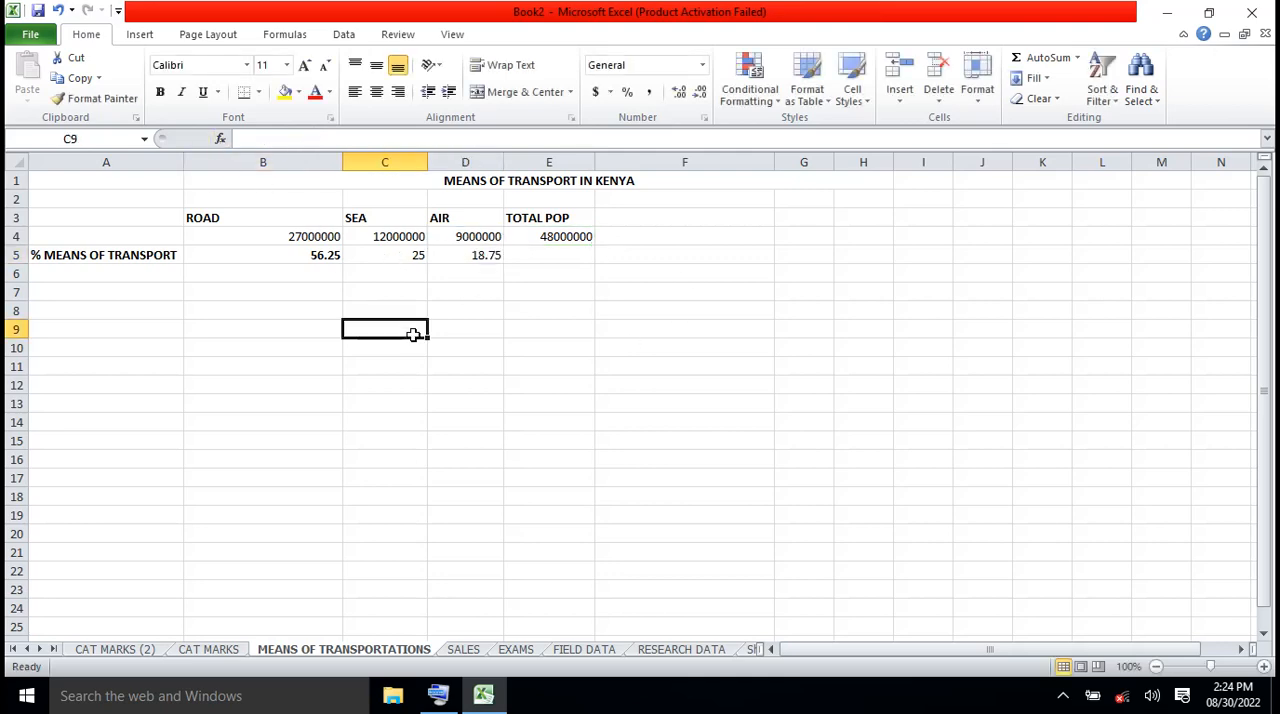
left_click(482, 260)
left_click(579, 331)
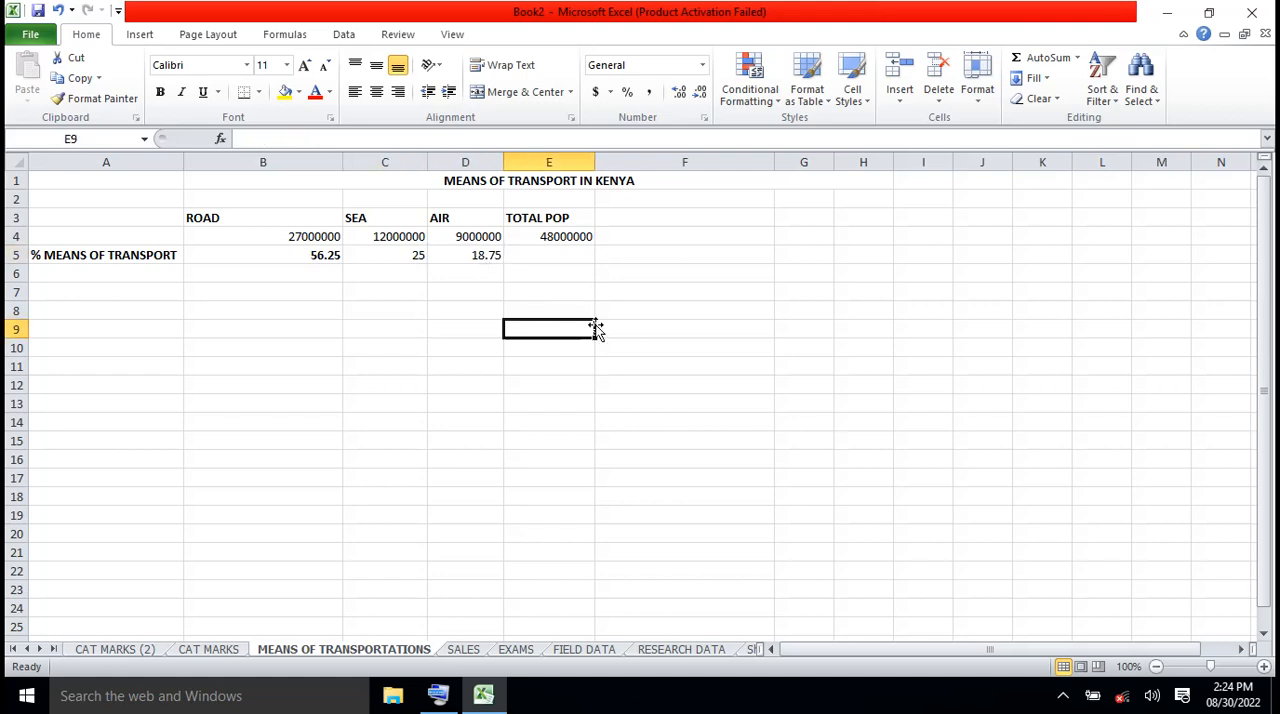
left_click(490, 258)
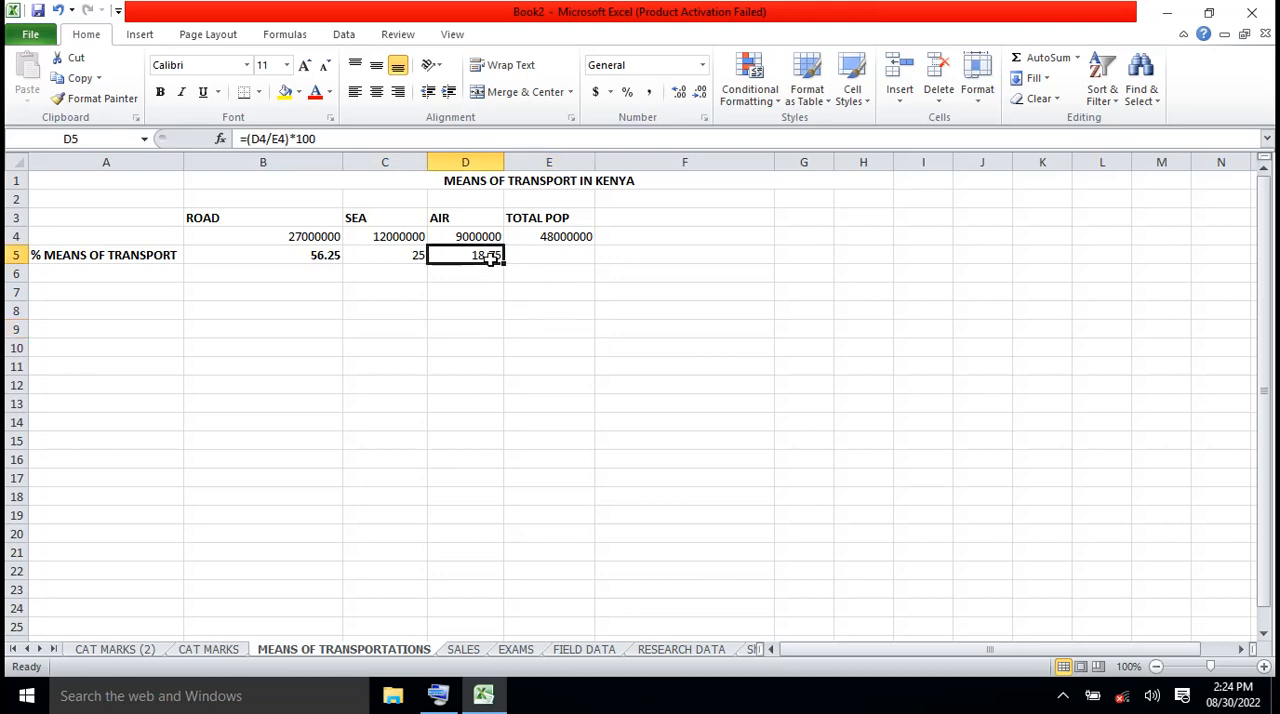
left_click(532, 309)
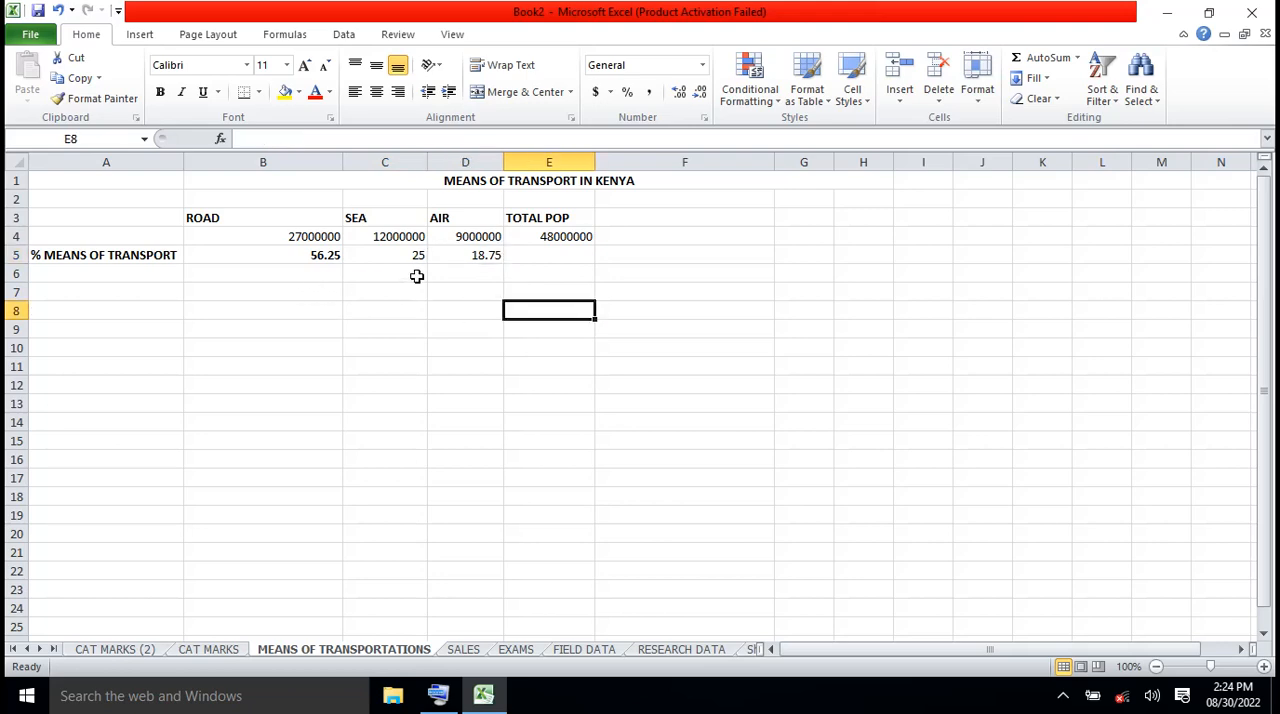
Enter the percentages 56.25, 25 and 18.75 as plain numbers in cells B8, C8 and D8
left_click(317, 311)
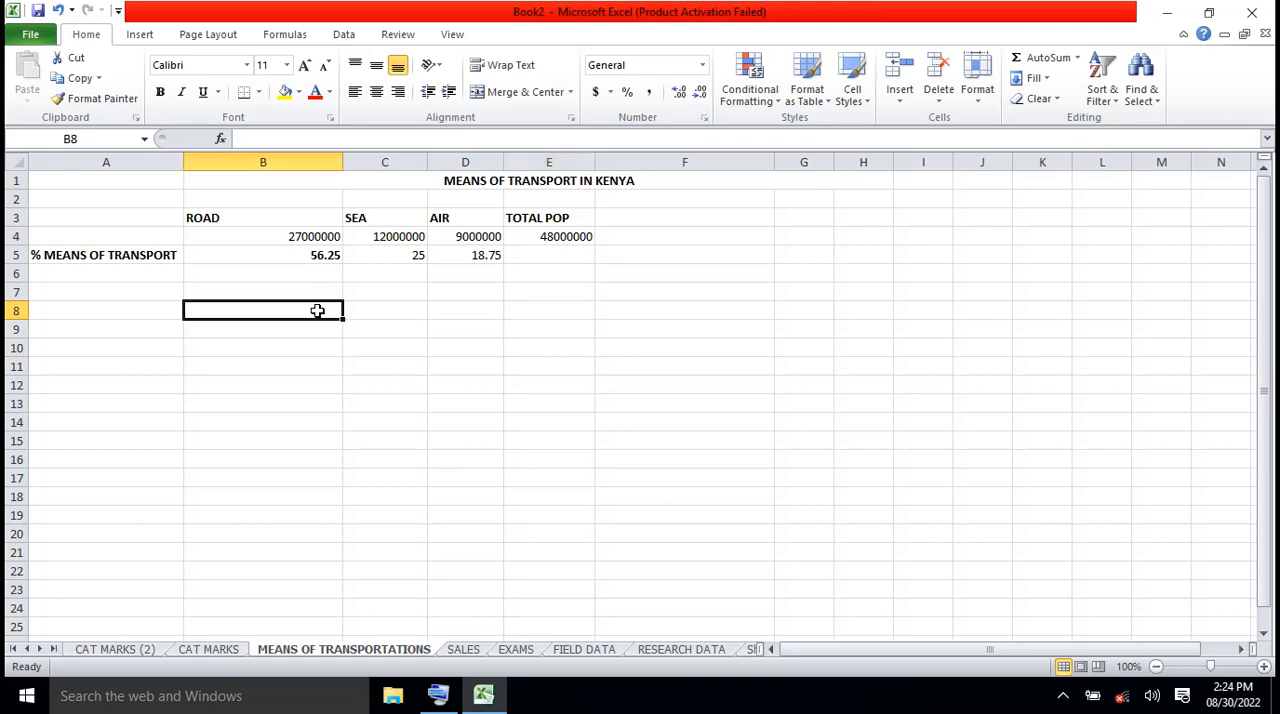
type("56.")
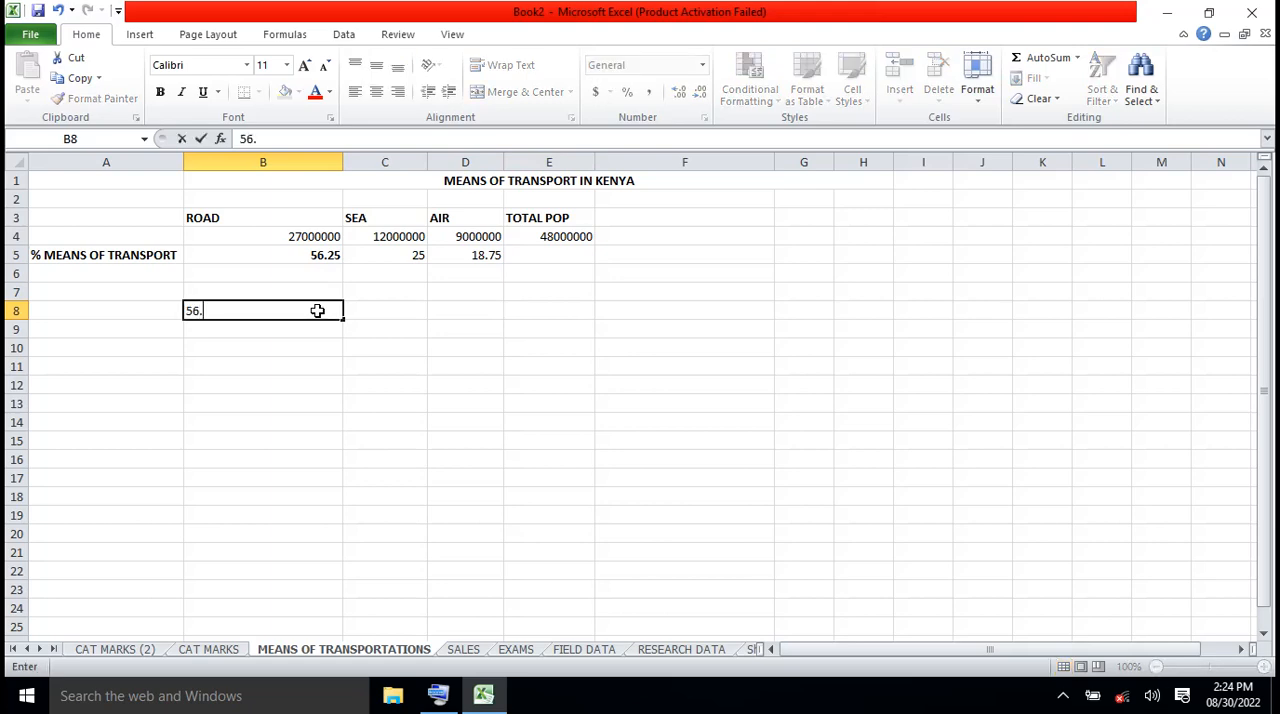
type("25")
left_click(386, 317)
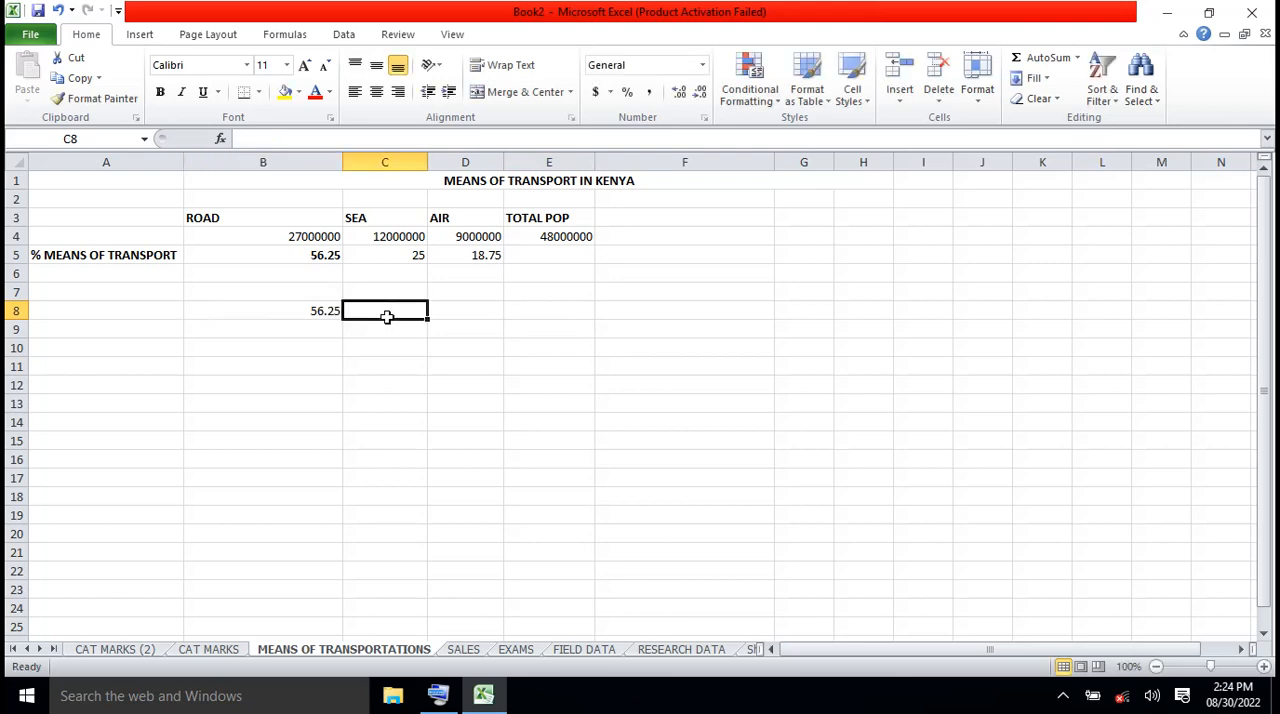
type("25")
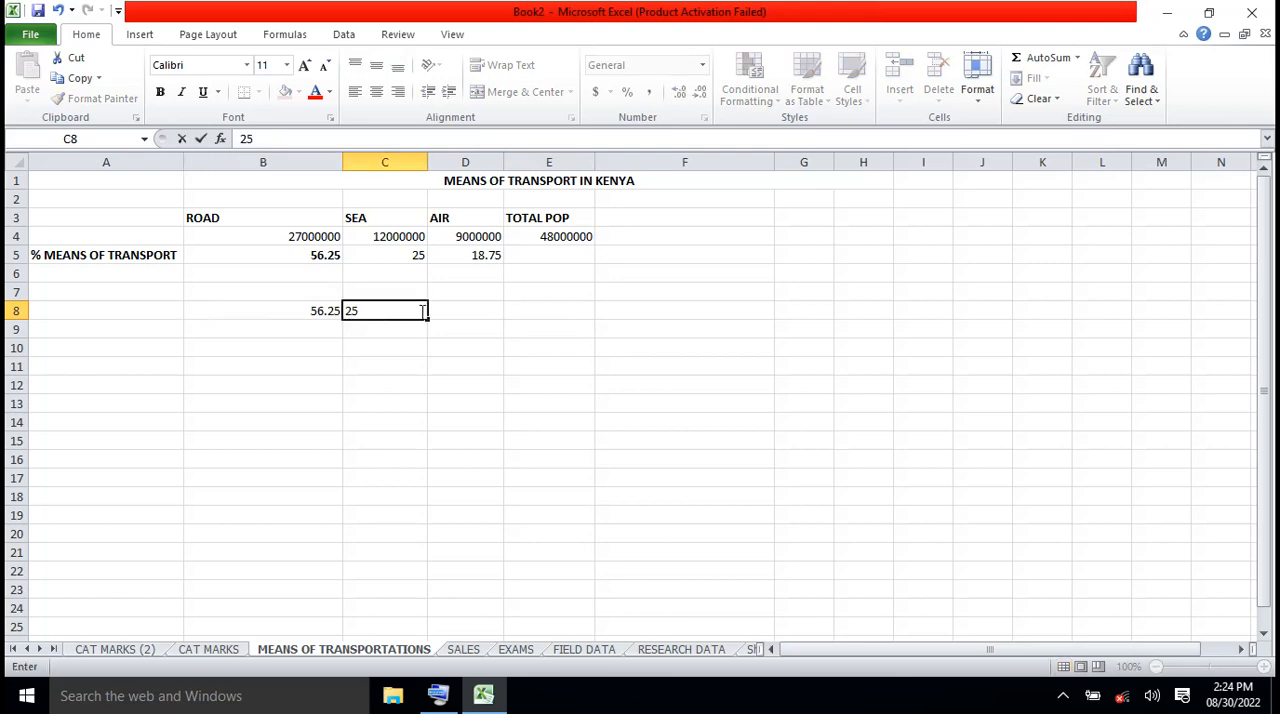
left_click(453, 309)
type("1")
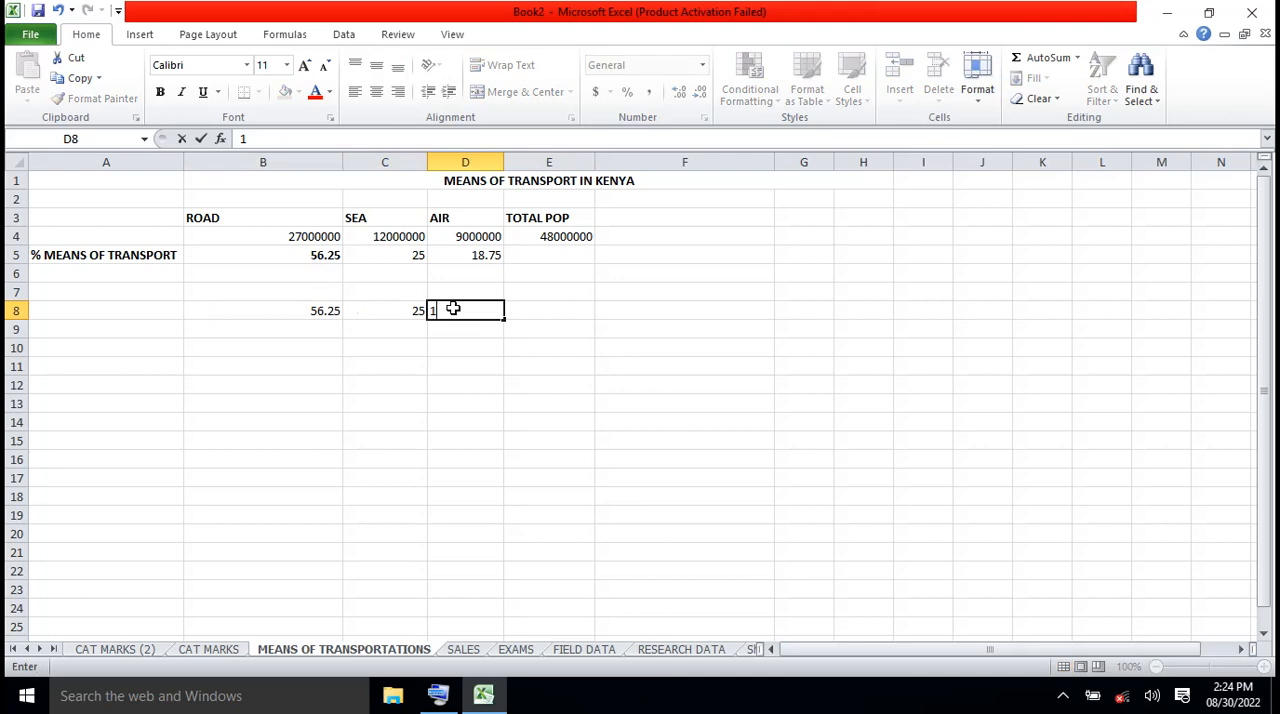
type("8.75")
left_click(471, 366)
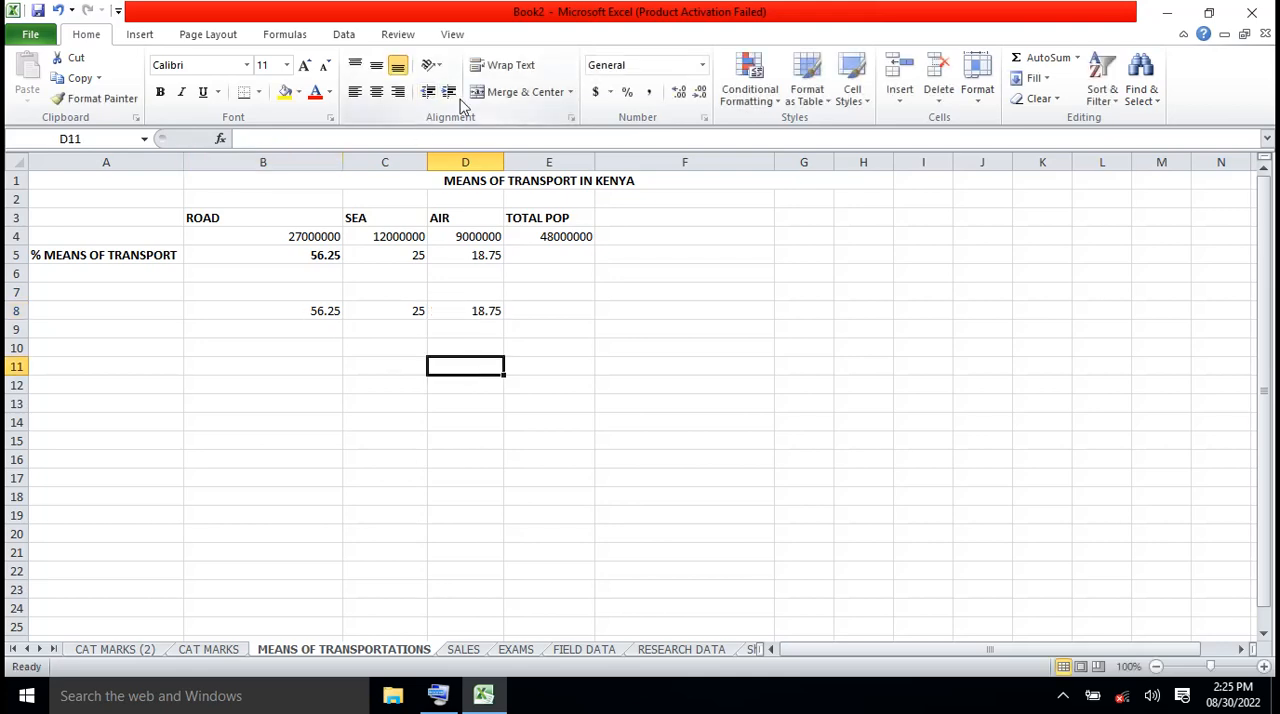
Insert a SUM function in cell D11 that adds the percentages in B8:D8
left_click(278, 35)
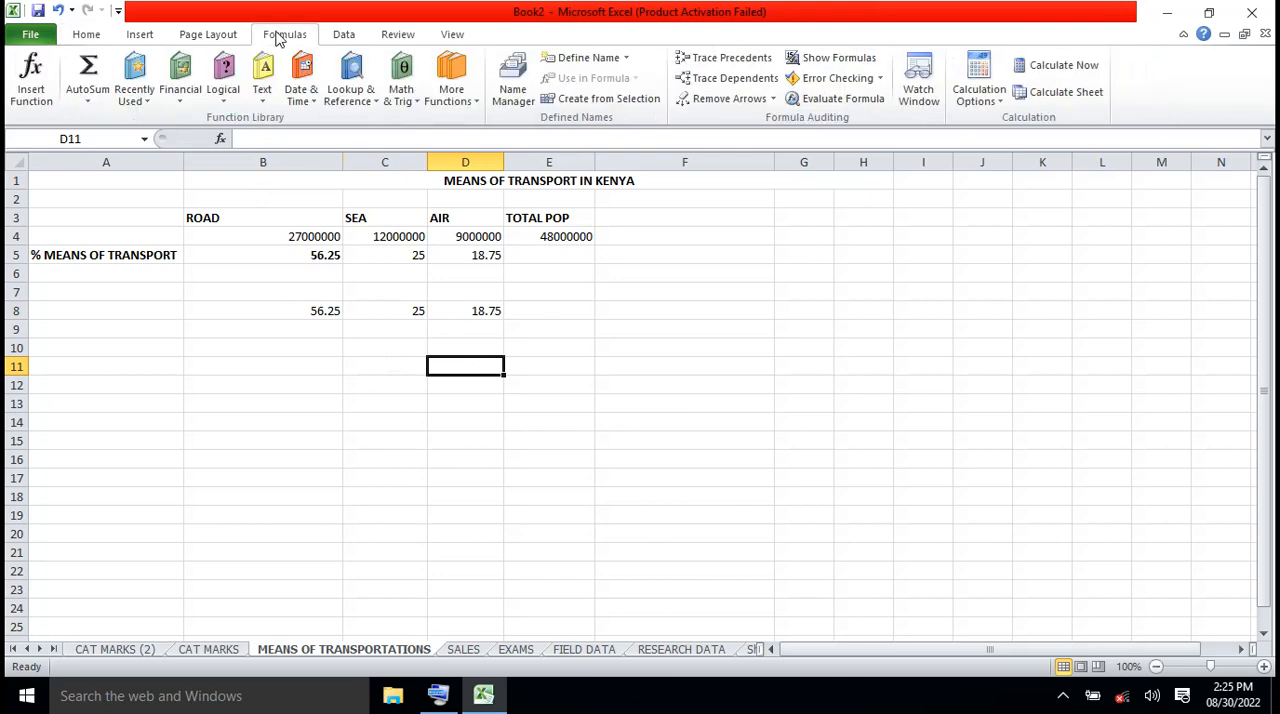
left_click(475, 104)
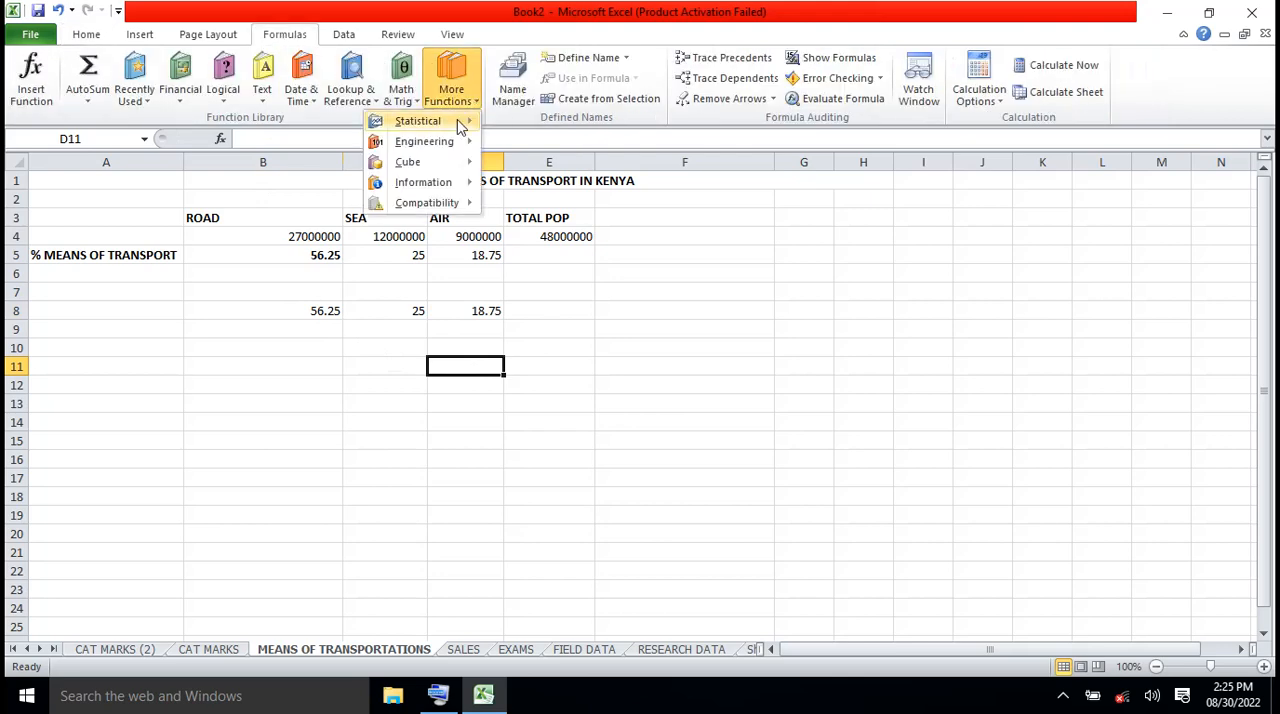
mouse_move(457, 119)
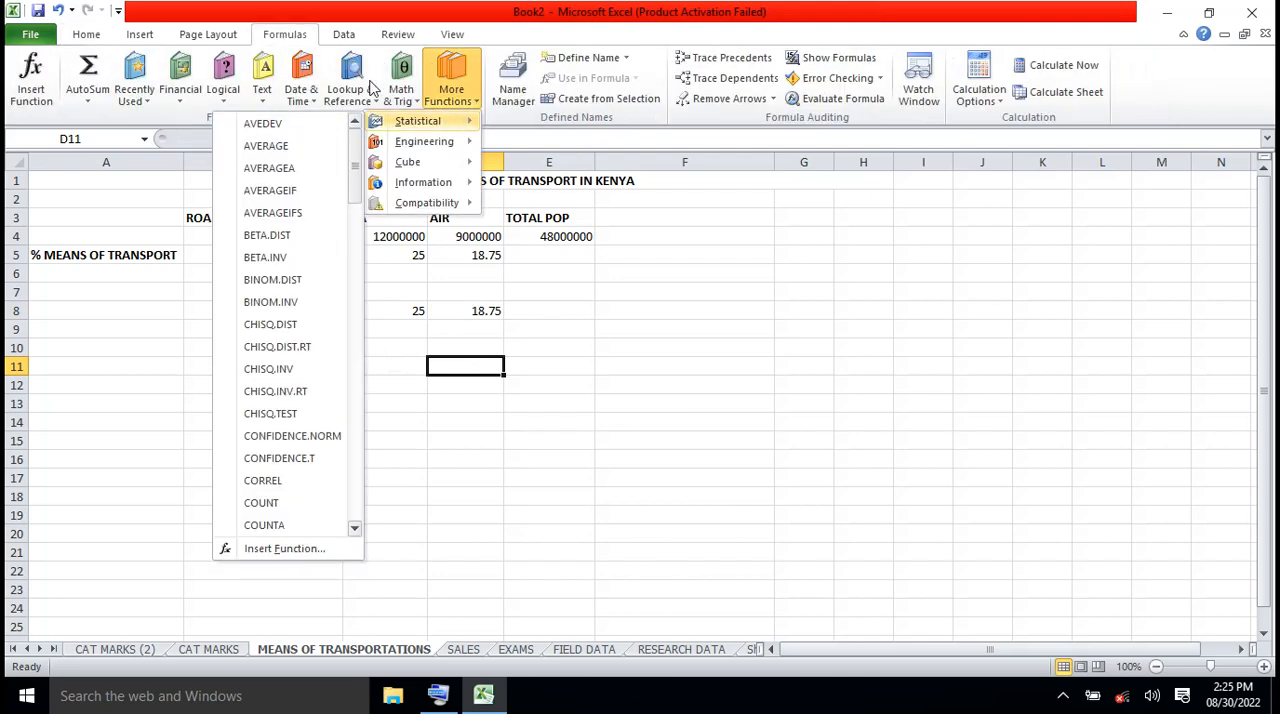
left_click(415, 105)
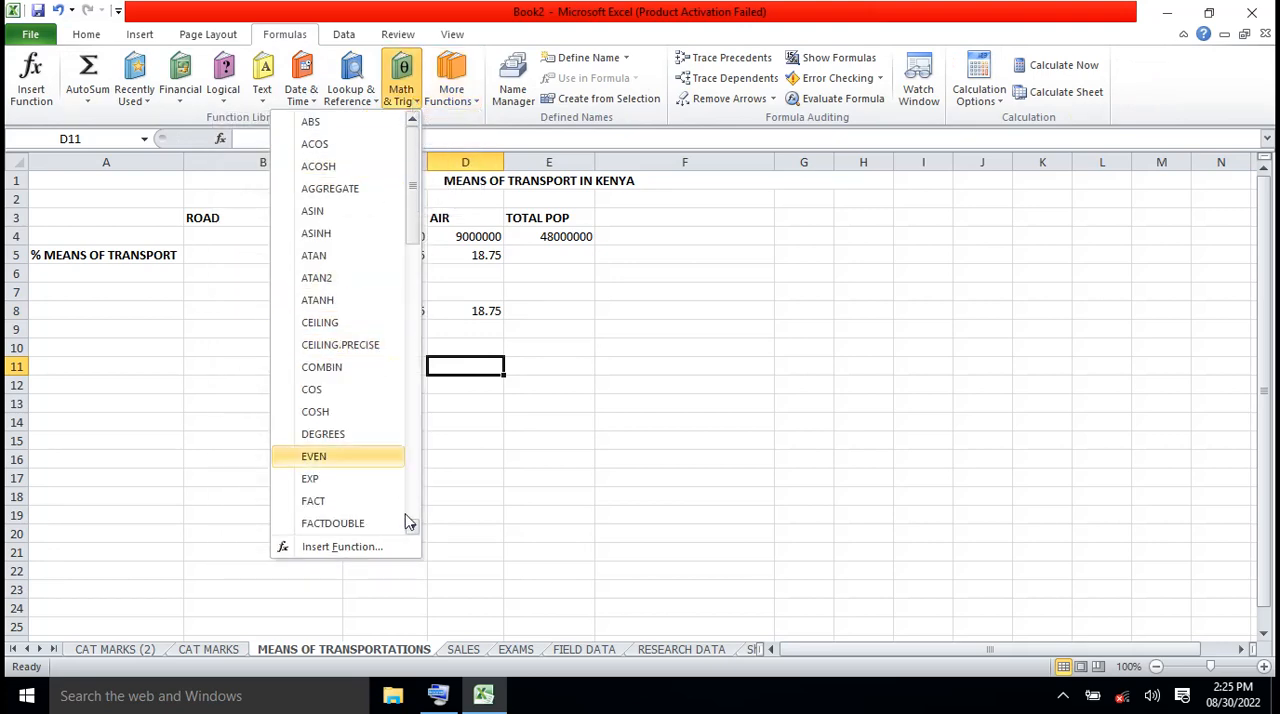
scroll(410, 515, "down", 15)
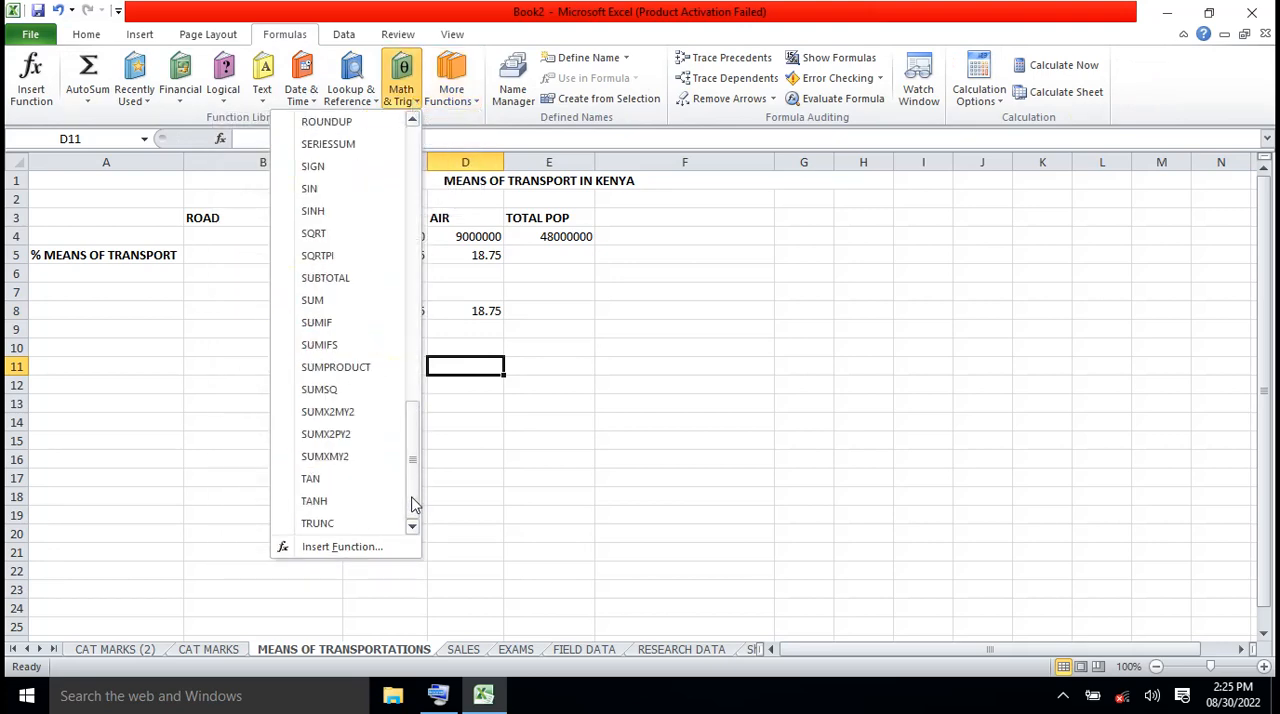
left_click(341, 301)
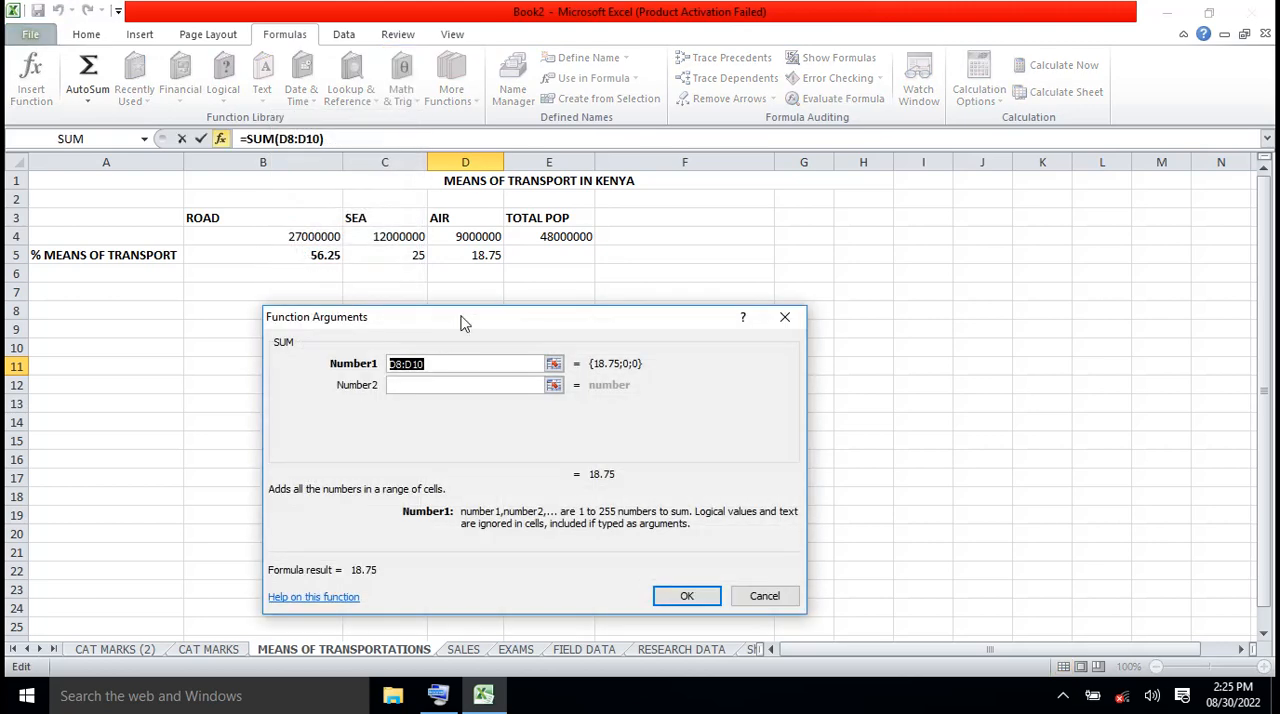
left_click_drag(463, 322, 459, 409)
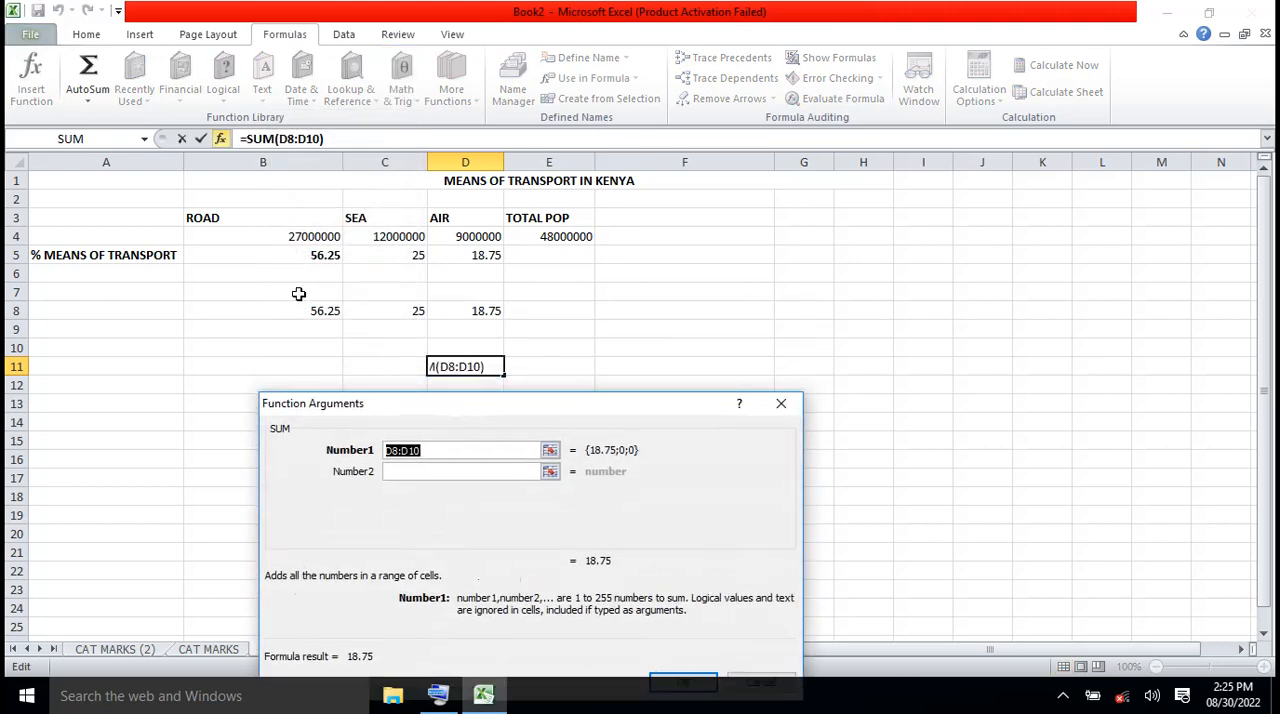
left_click_drag(298, 311, 451, 310)
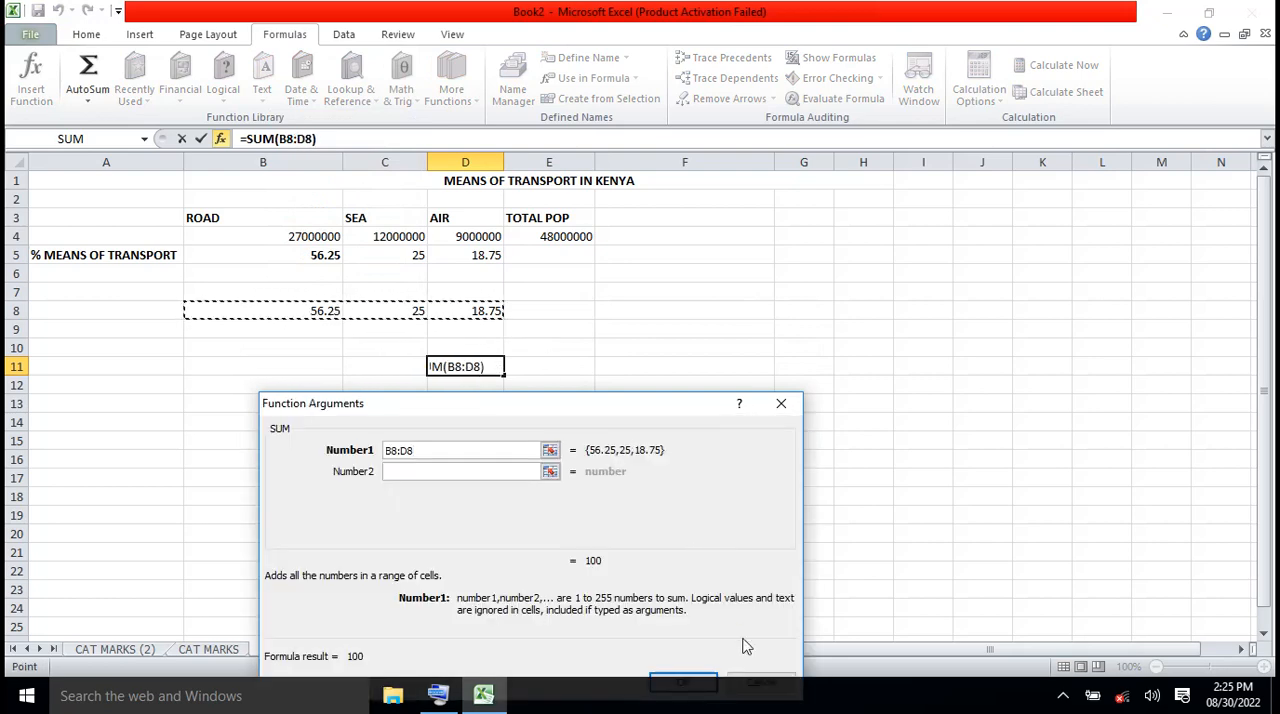
left_click(699, 683)
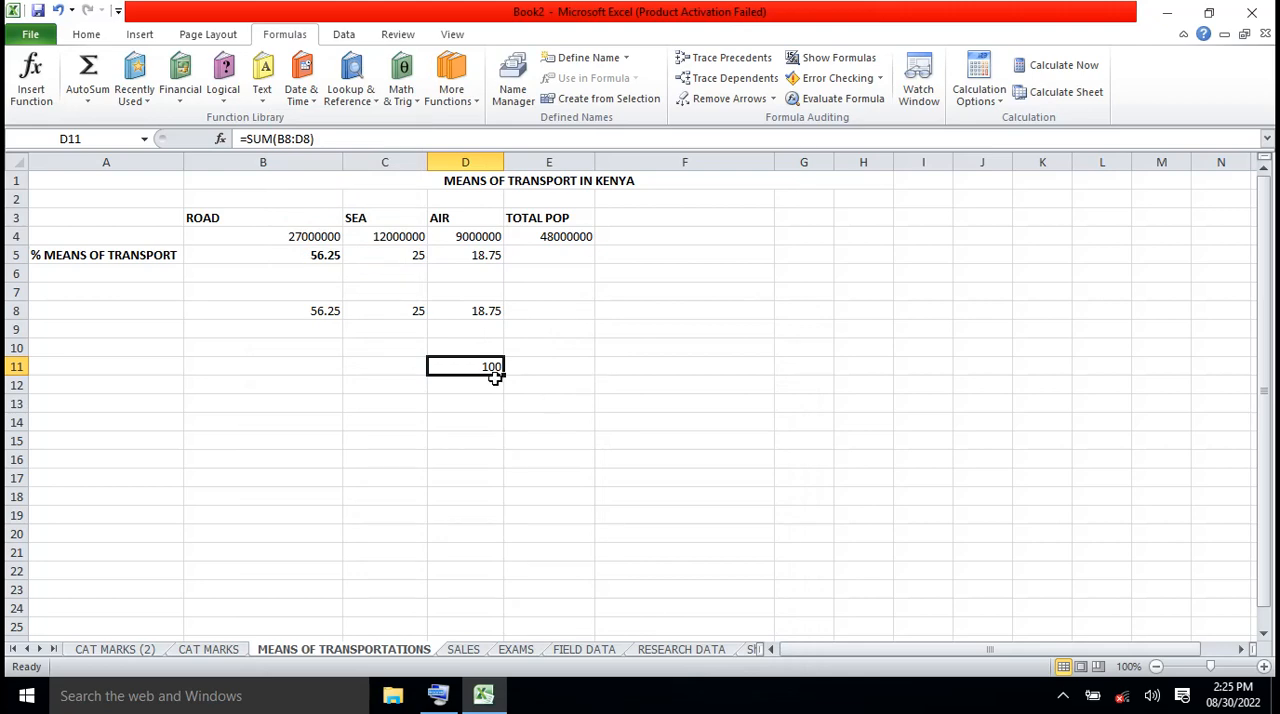
Make all of row 5, the % MEANS OF TRANSPORT row, bold
left_click(18, 255)
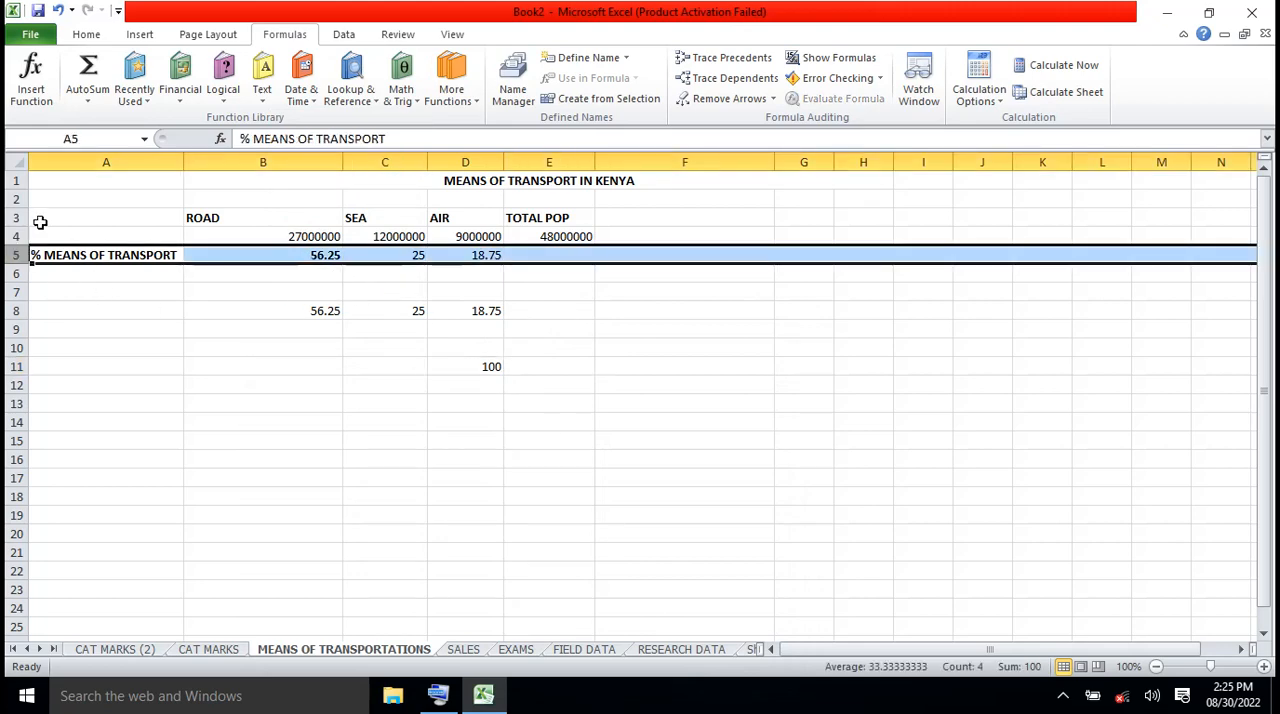
left_click(88, 35)
left_click(160, 92)
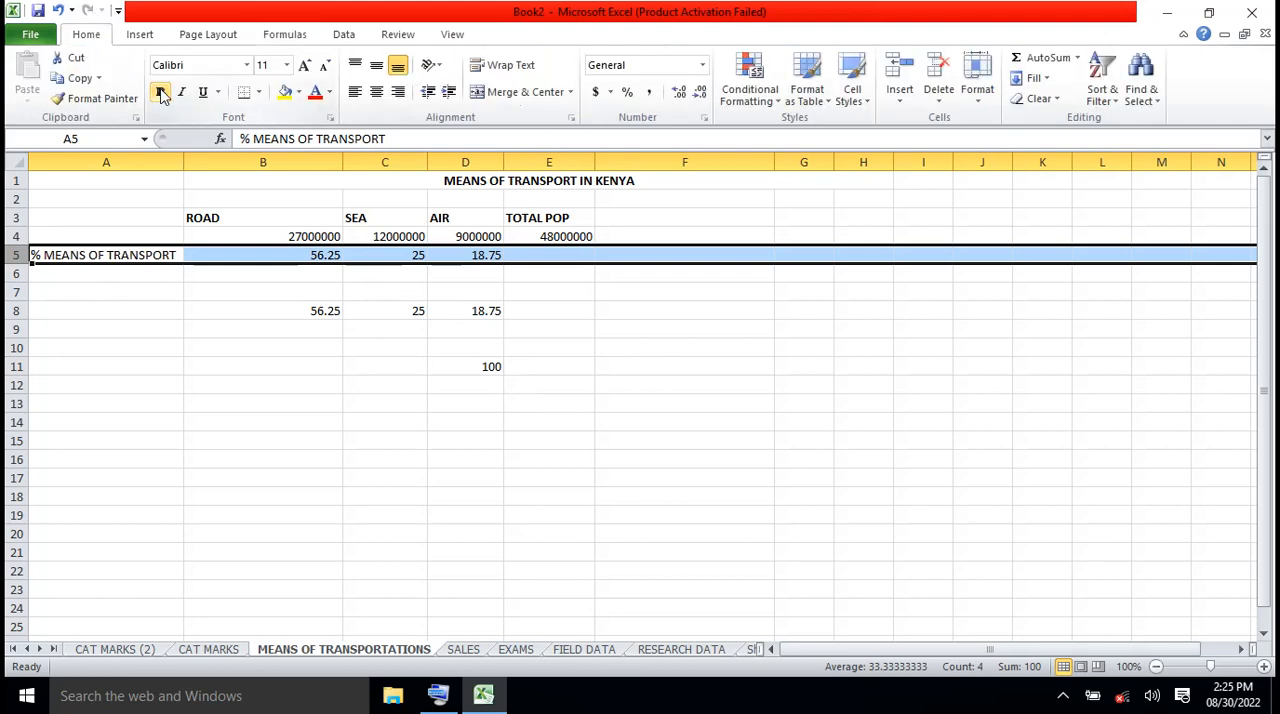
left_click(160, 92)
left_click(377, 329)
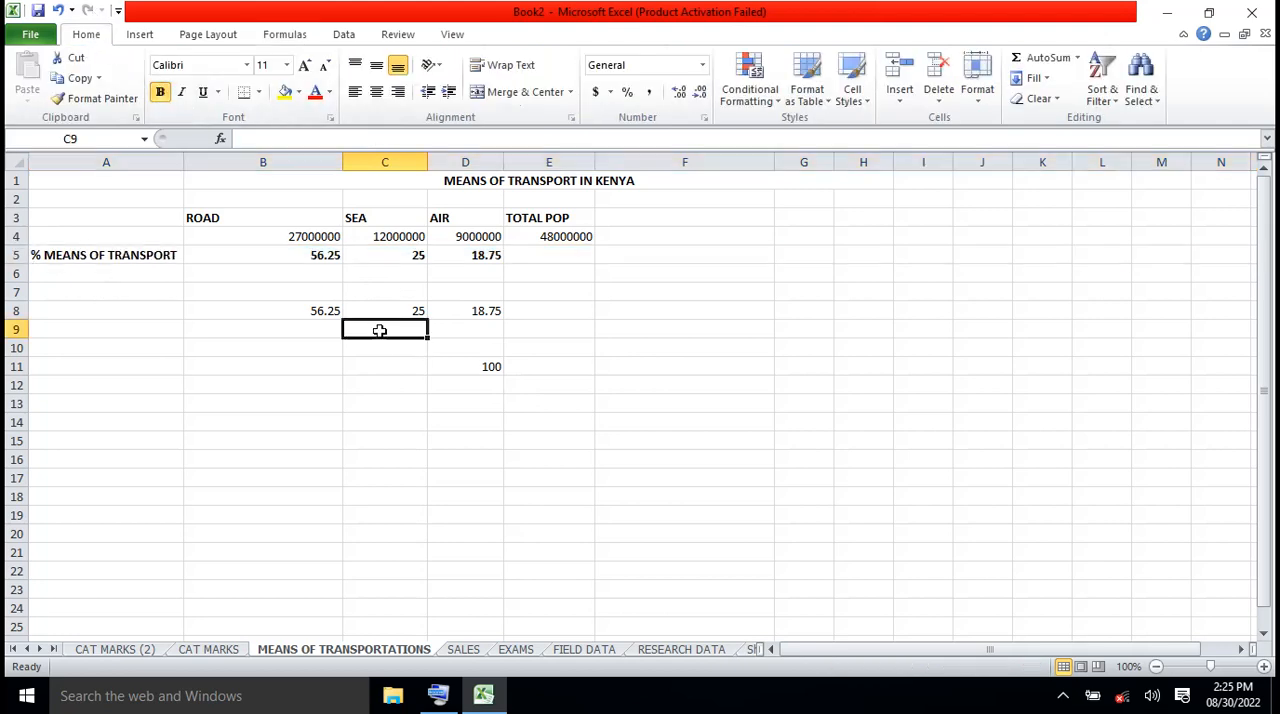
Clear the check figures from range B7:D11 and view the ROAD percentage formula in cell B5
left_click_drag(299, 294, 481, 373)
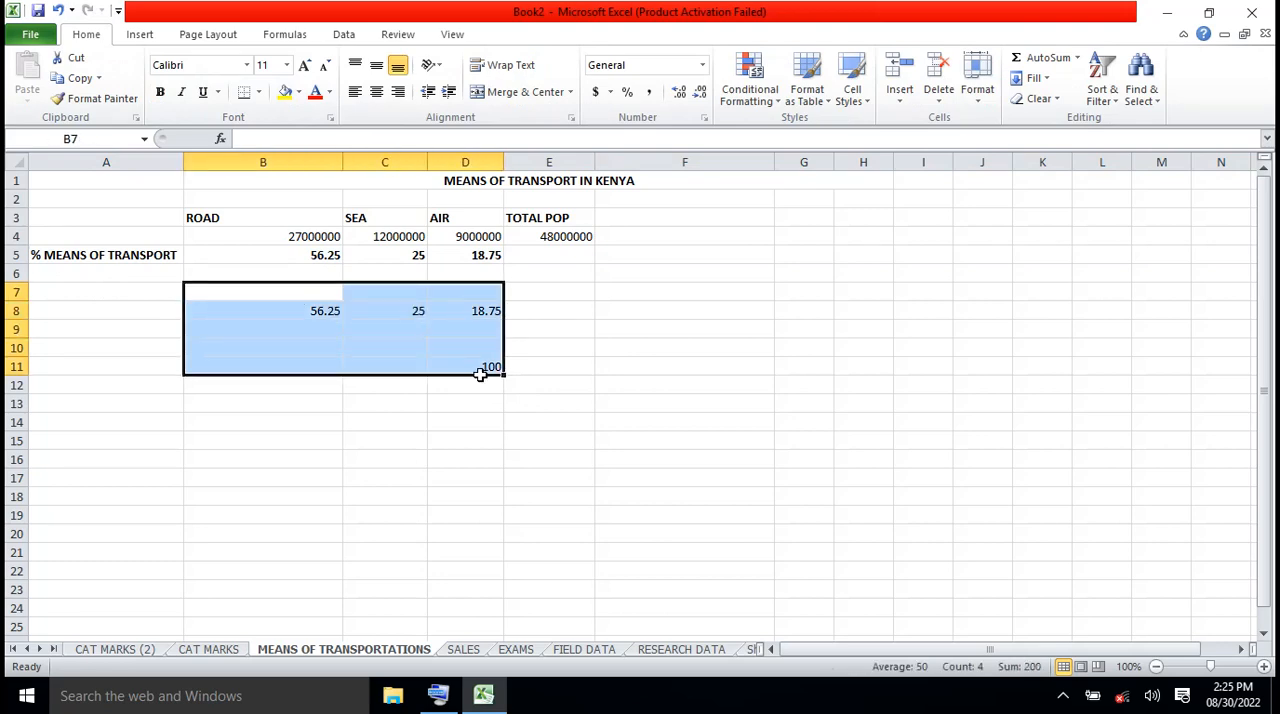
key("Delete")
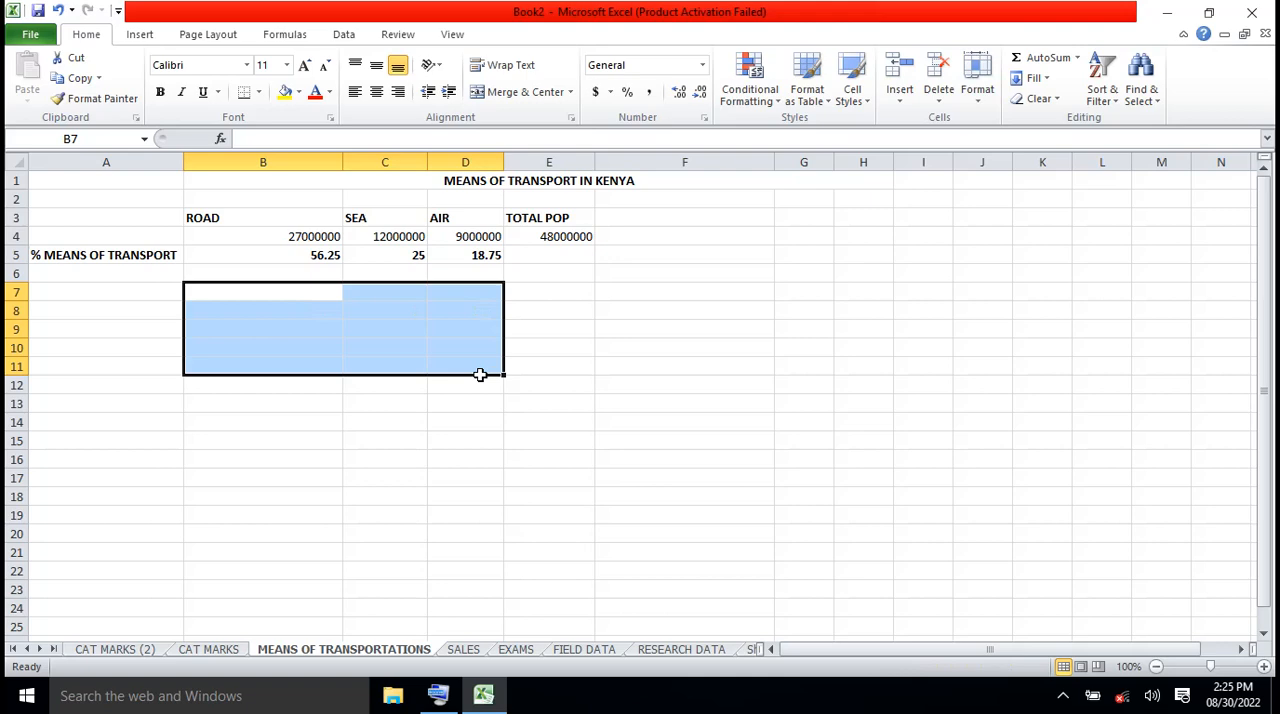
left_click(327, 255)
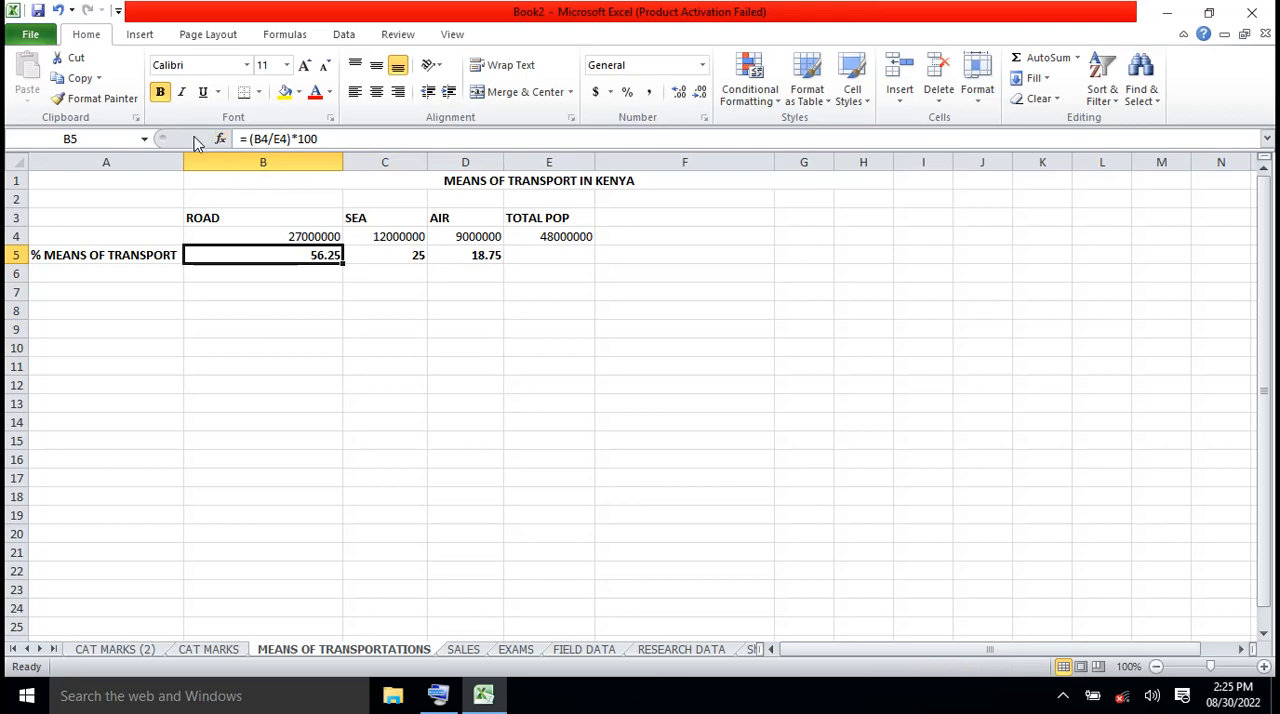
left_click(538, 322)
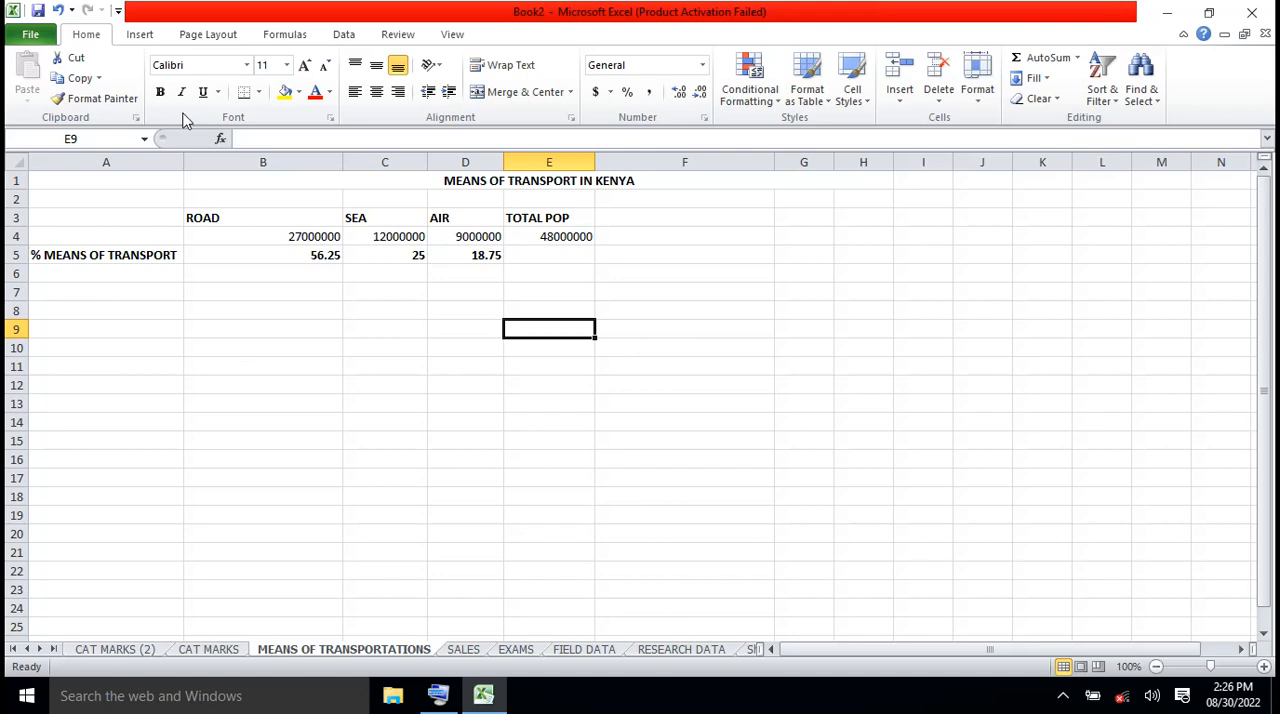
Insert a Pie in 3-D chart from the ROAD, SEA and AIR headings and figures in B3:D4
left_click(150, 36)
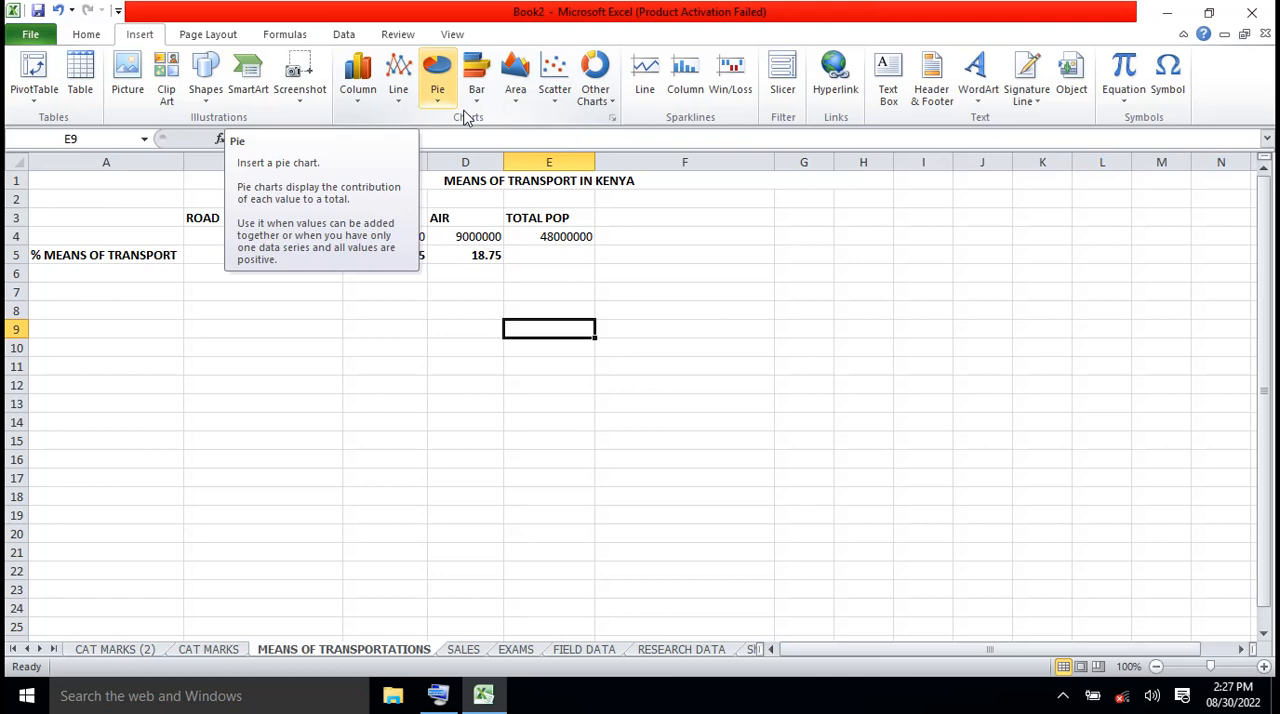
left_click(405, 368)
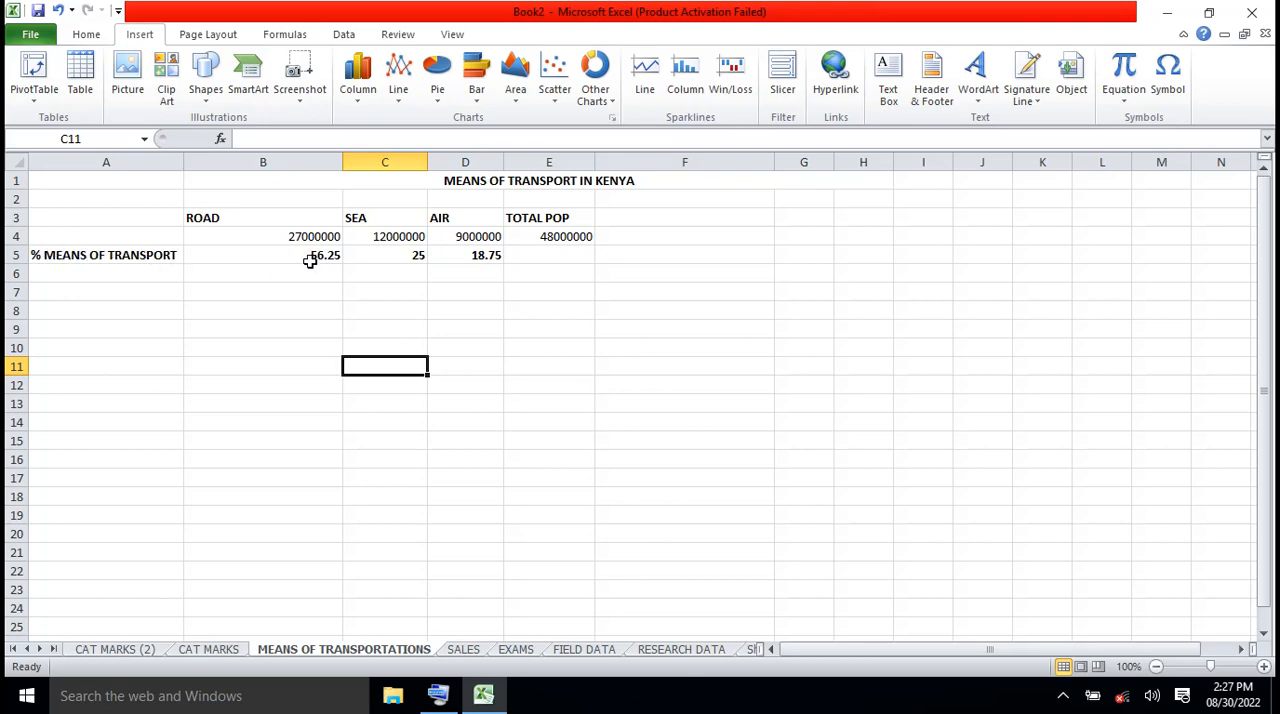
left_click(207, 216)
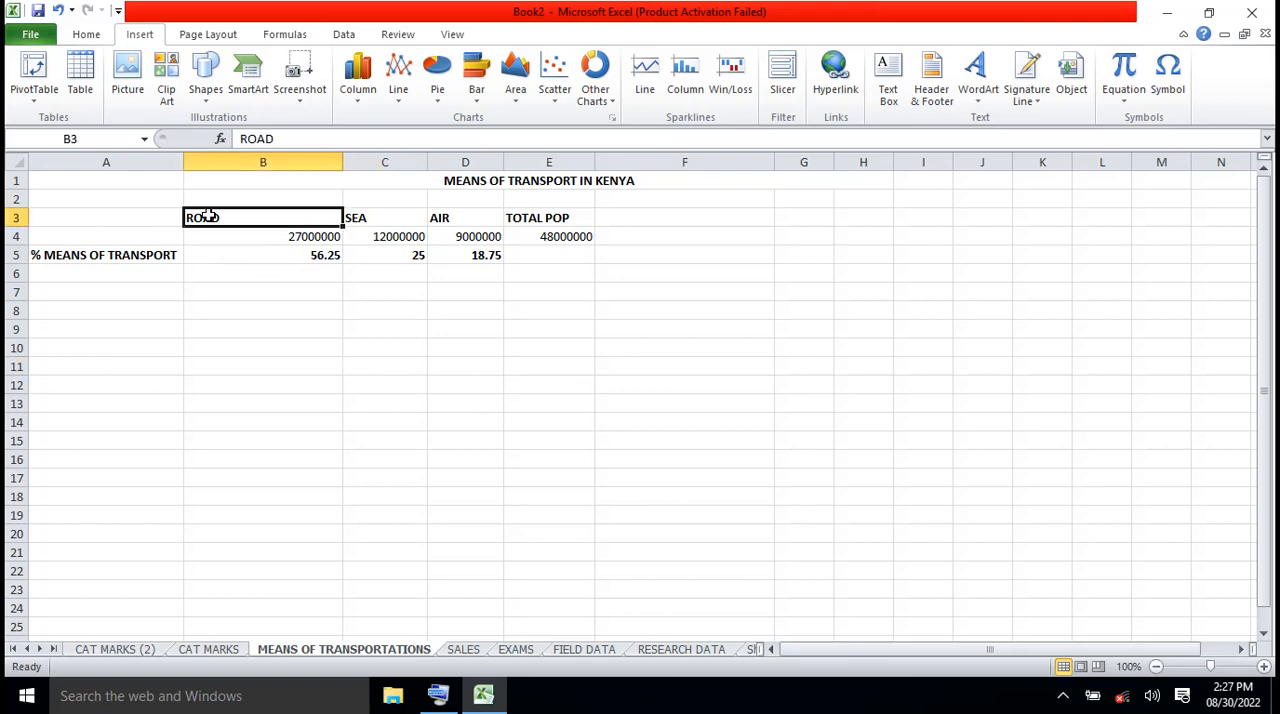
key("shift+Right")
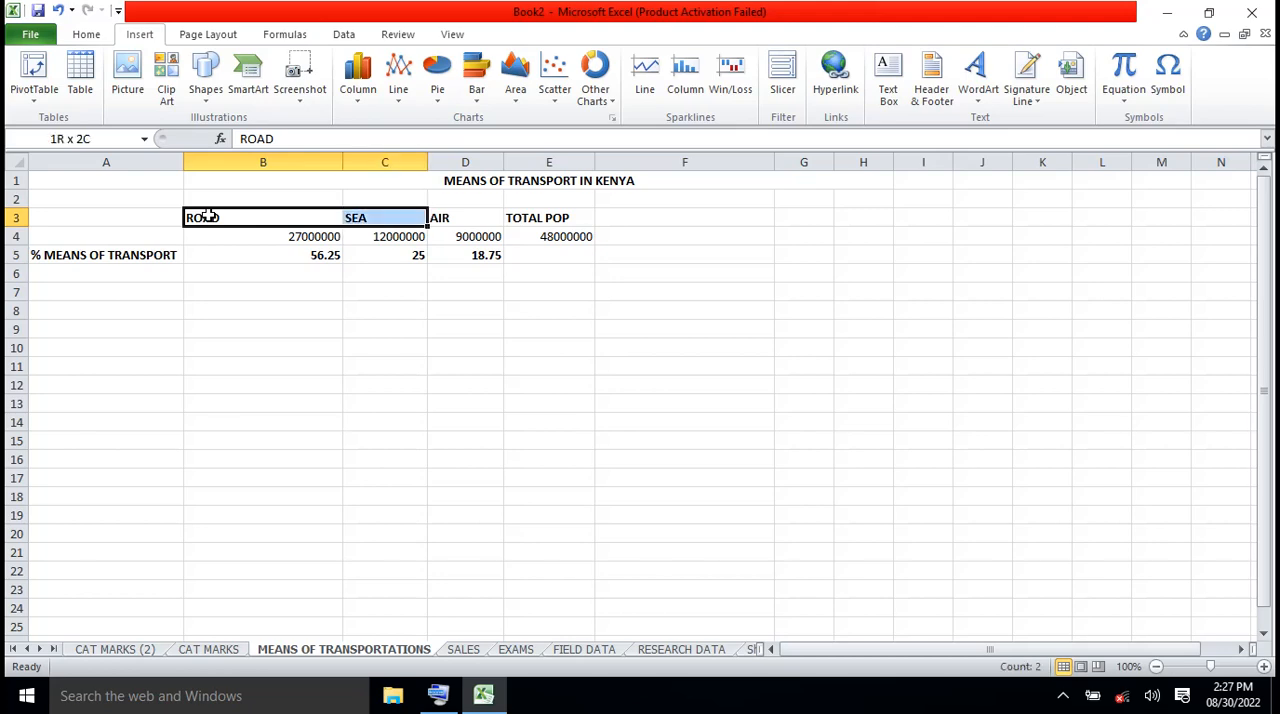
key("shift+Right")
key("shift+Down")
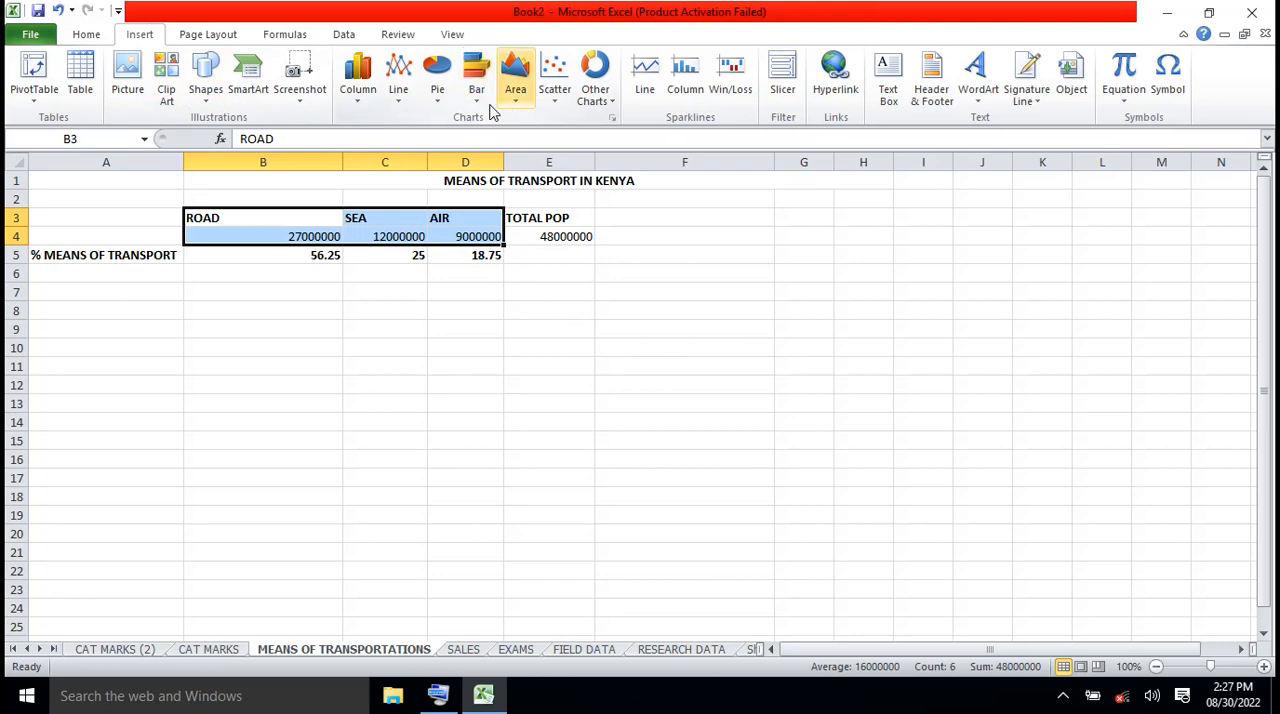
left_click(439, 107)
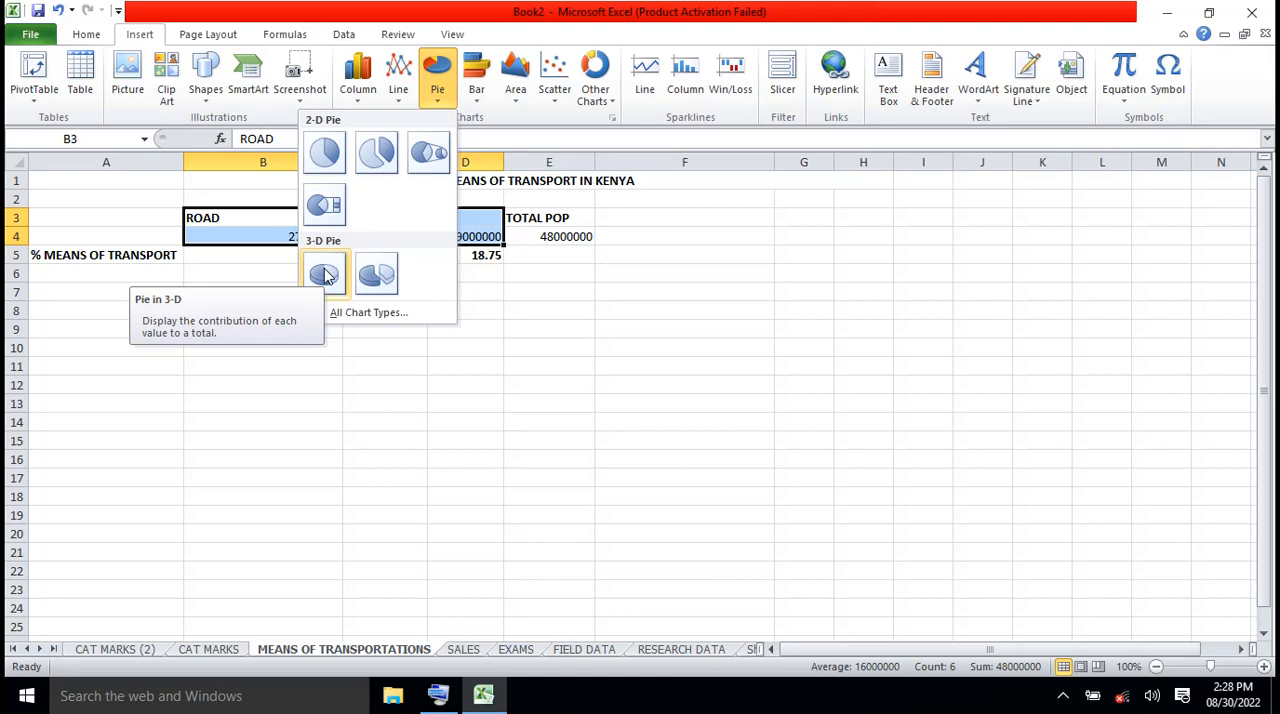
left_click(324, 274)
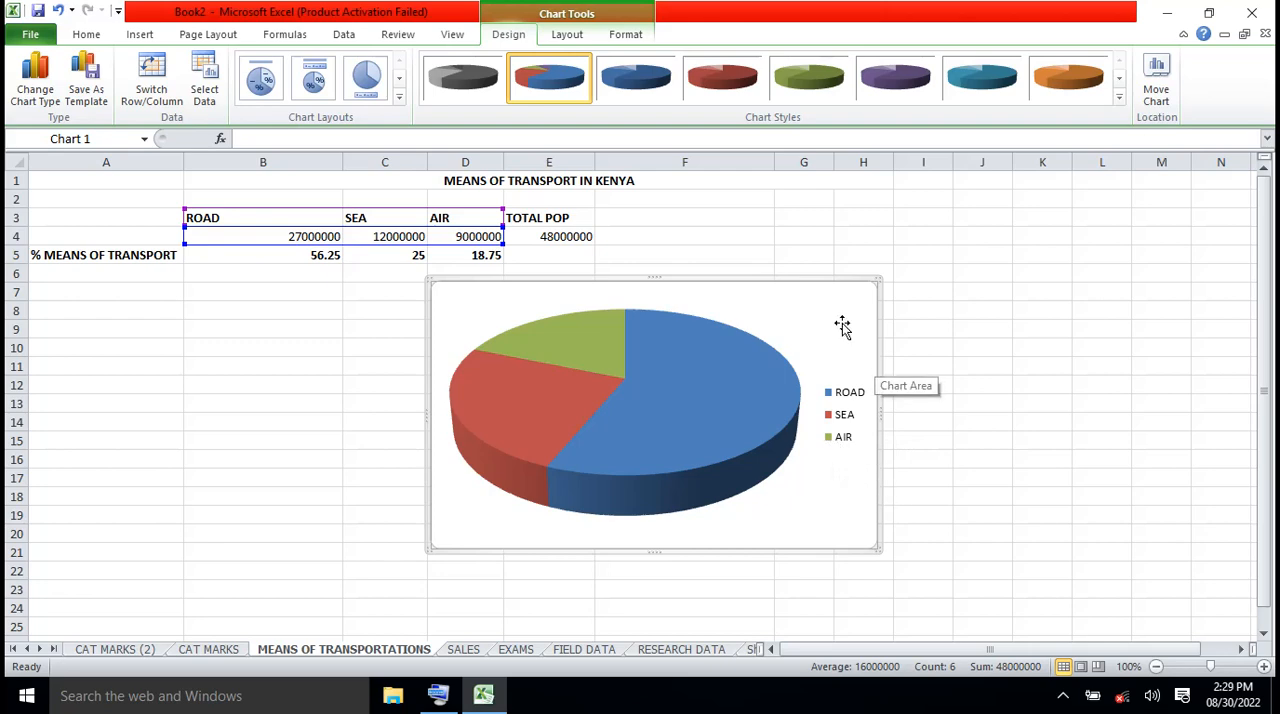
Move the pie chart below the data table so that it starts at about cell B9
left_click_drag(835, 303, 832, 335)
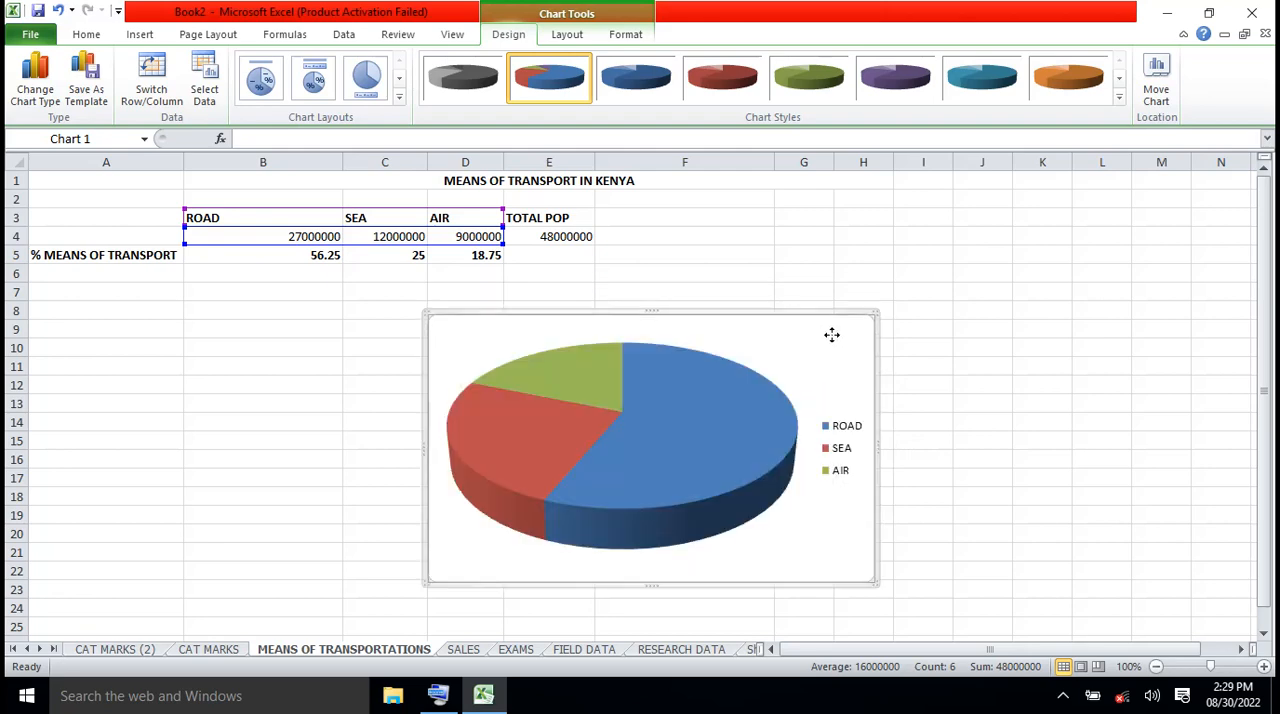
left_click_drag(820, 335, 786, 334)
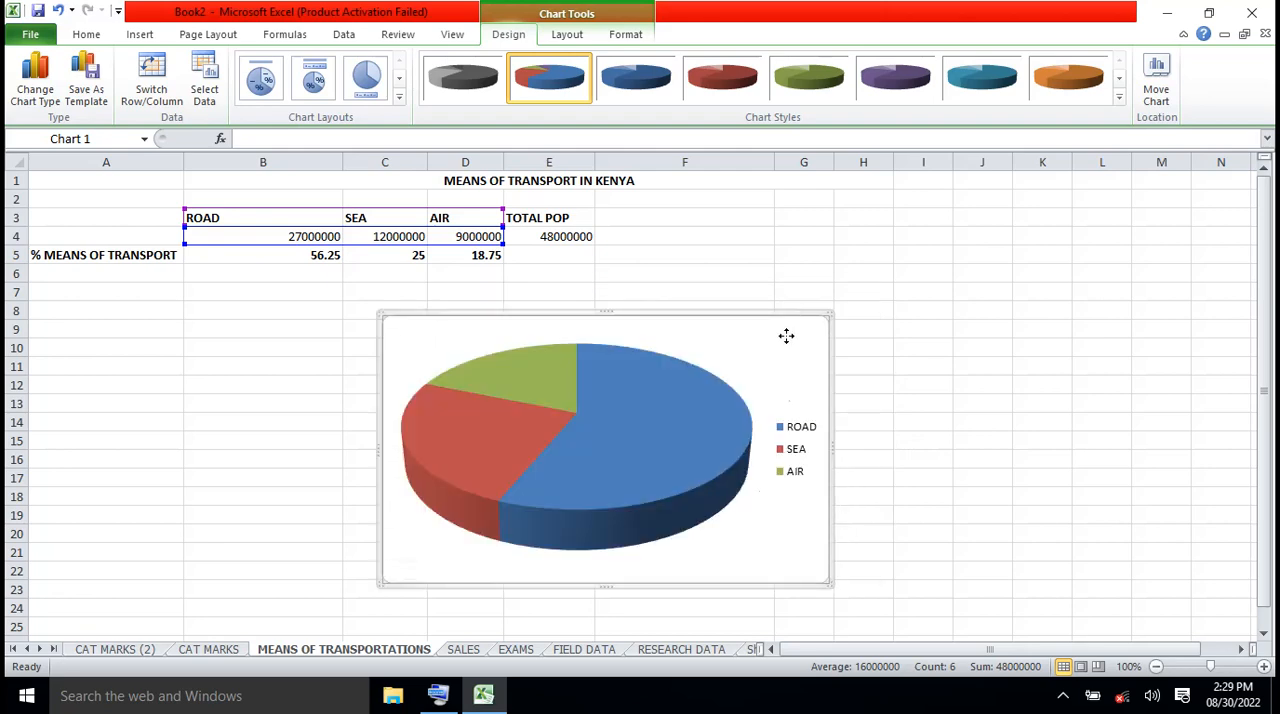
left_click(941, 322)
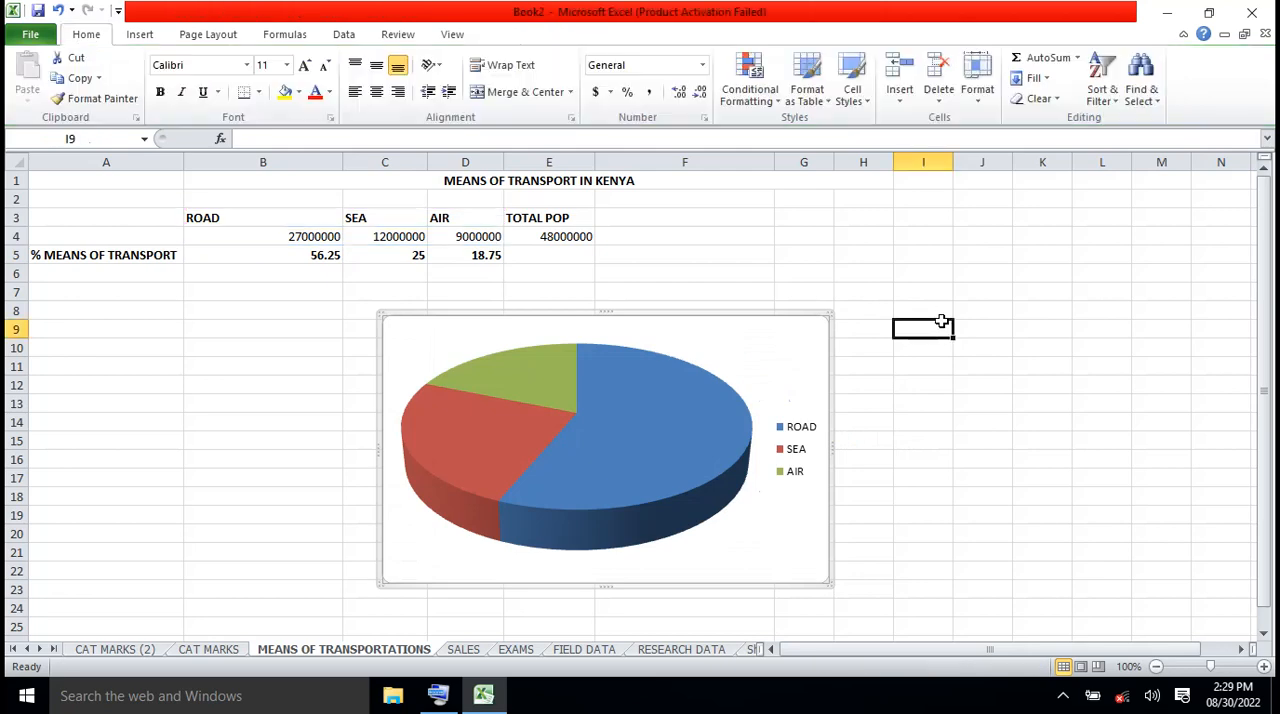
left_click(819, 333)
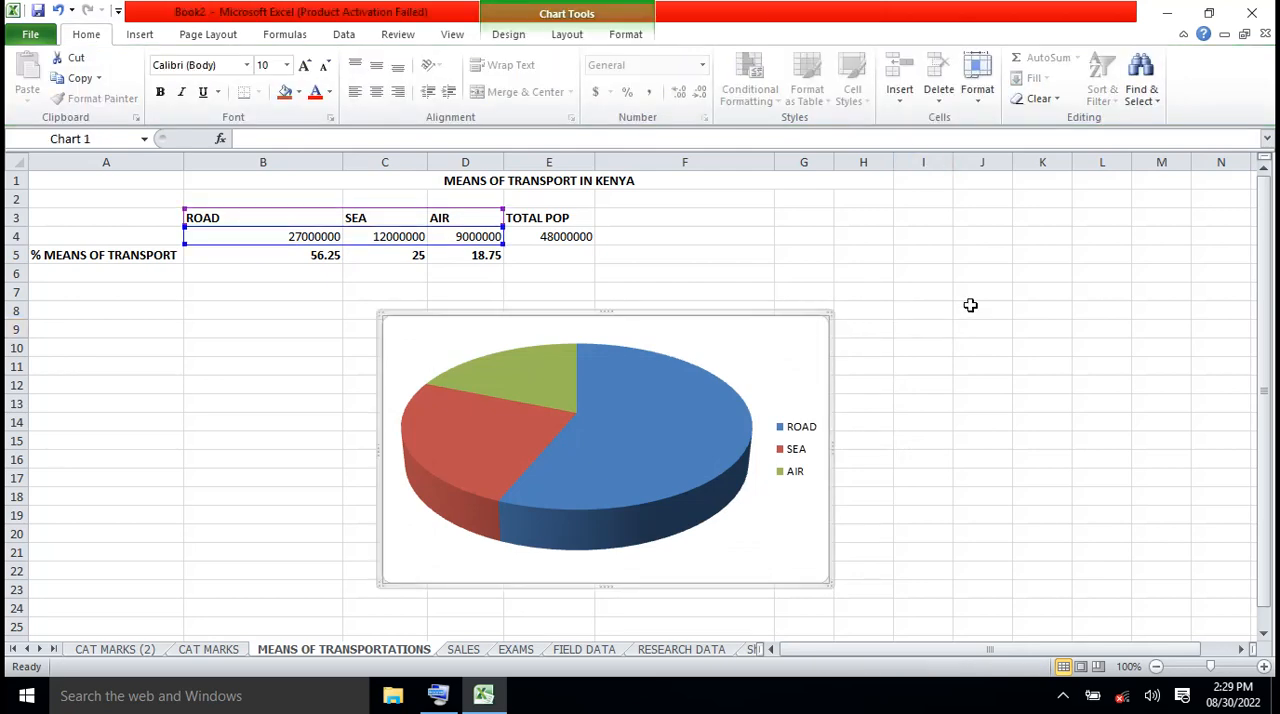
left_click(988, 305)
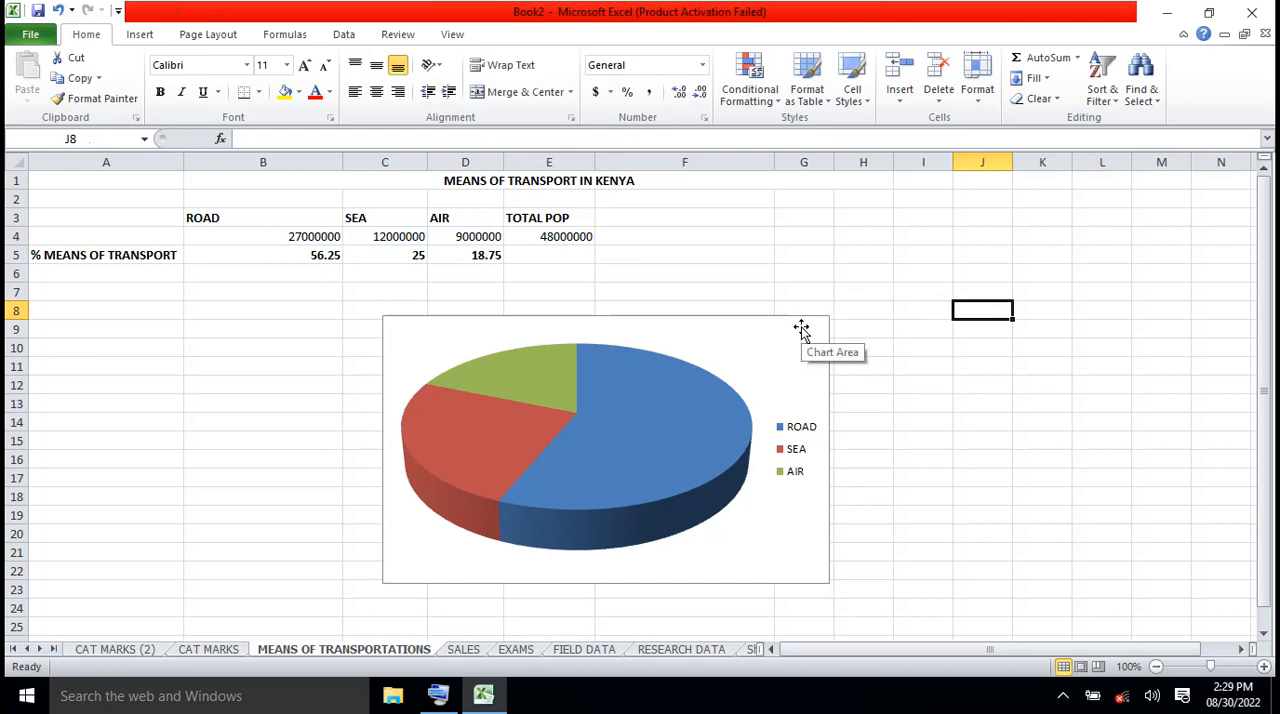
left_click_drag(801, 330, 605, 334)
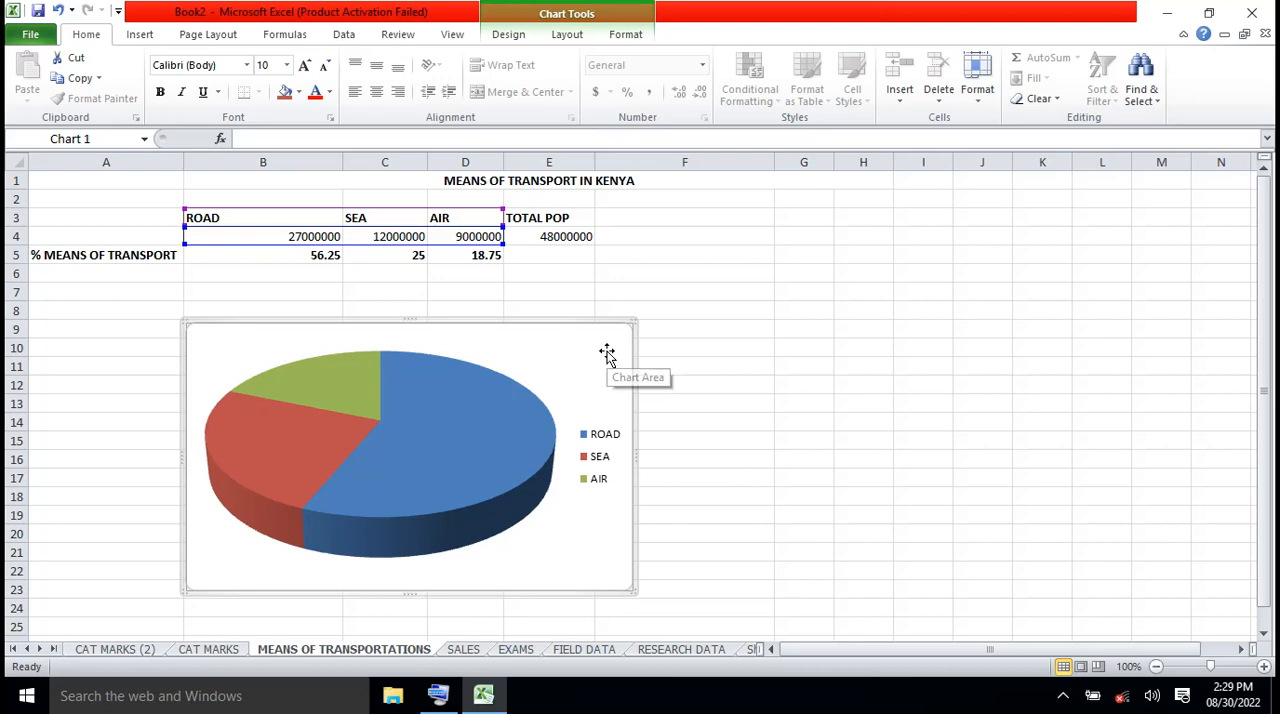
Add a title above the pie chart and enter the text POPULATIONS PERCENTAGE MEANS OF TRANSPORT
left_click(569, 34)
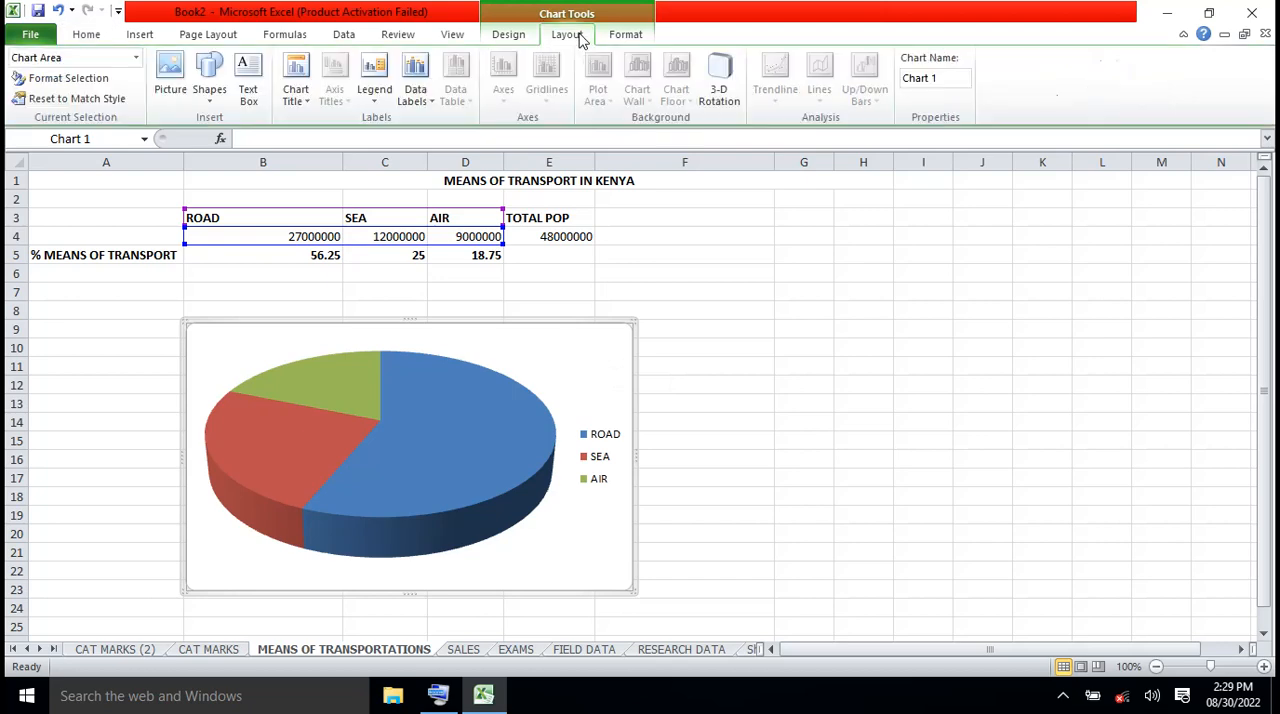
left_click(309, 97)
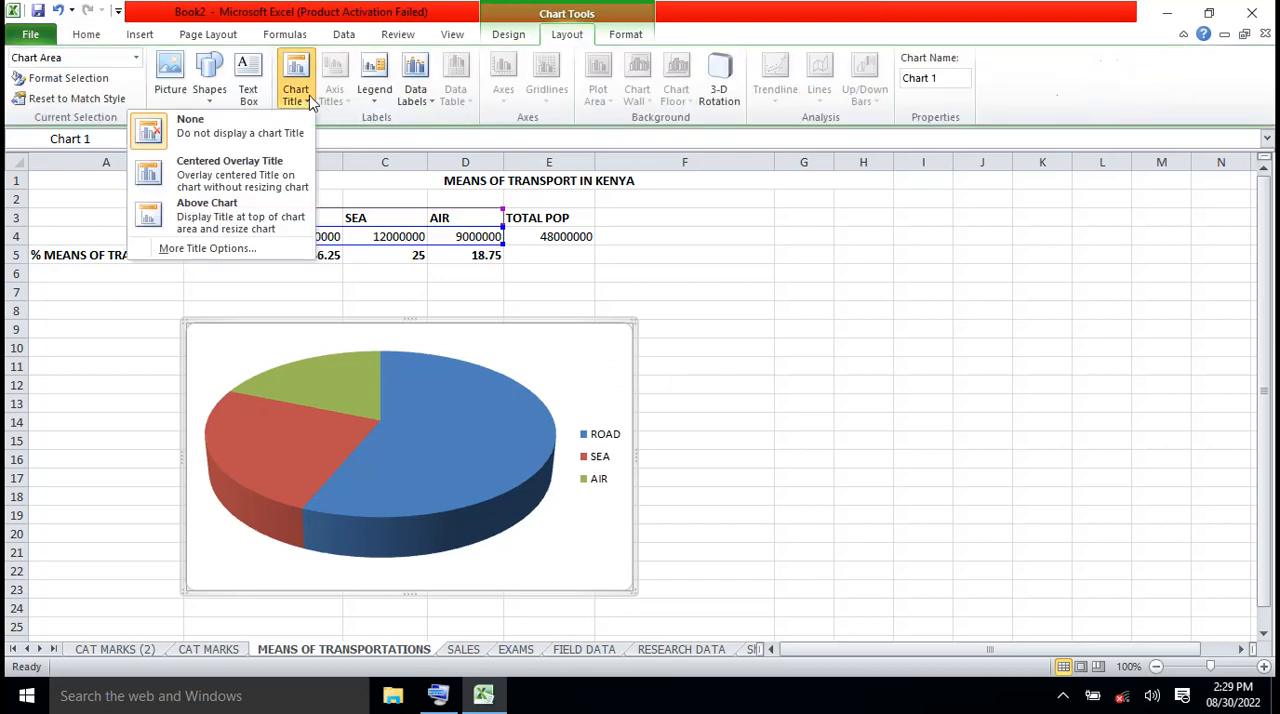
left_click(243, 217)
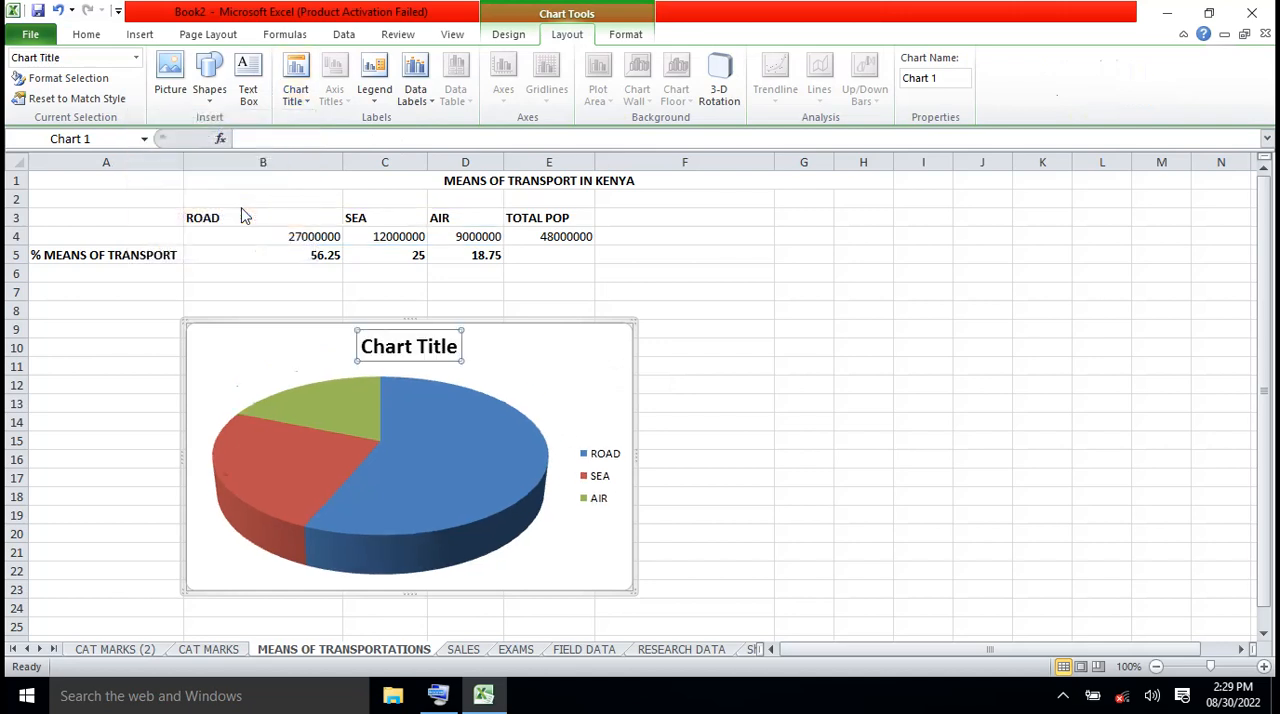
type("PO")
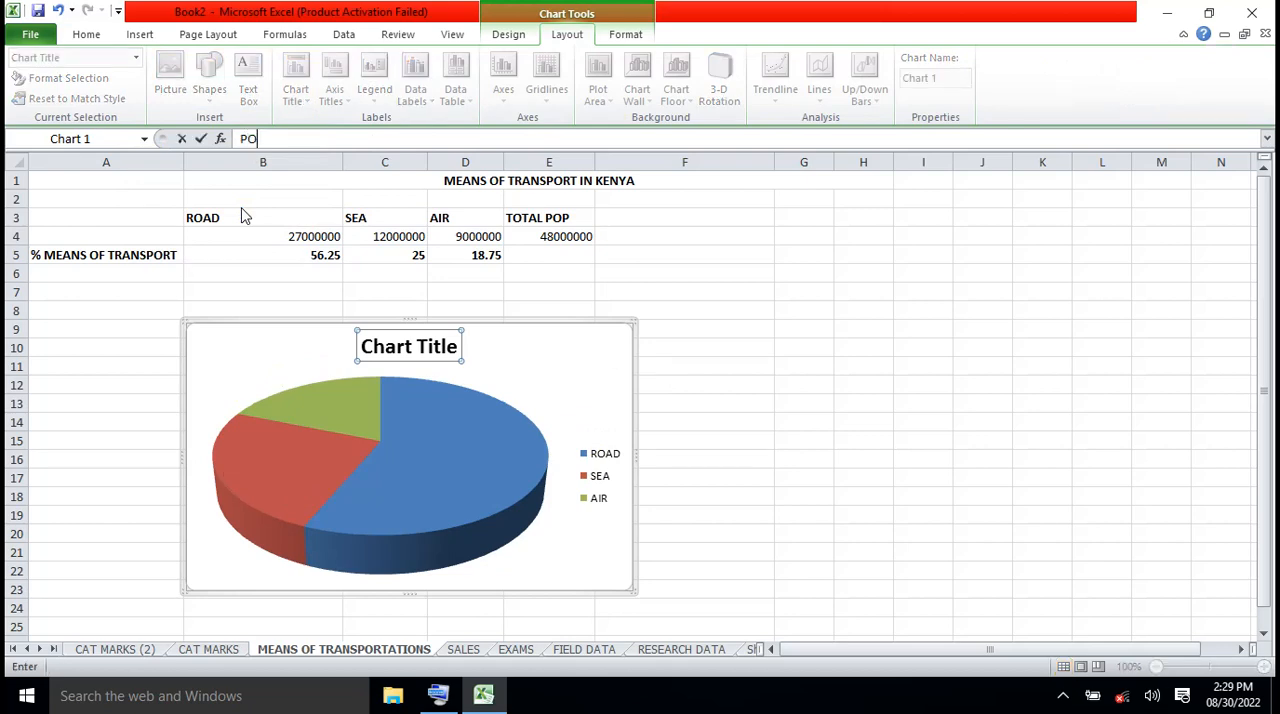
type("PULATIONS PERCENT")
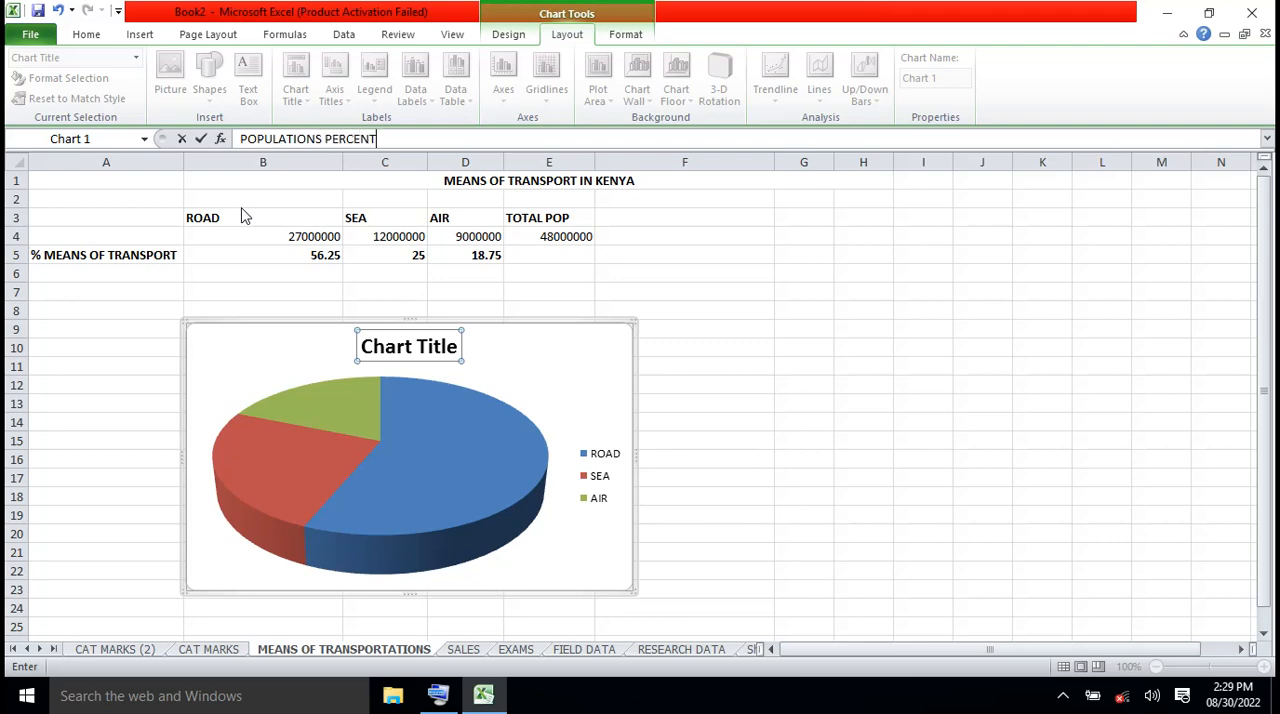
type("AGE MEANS OF TRAN")
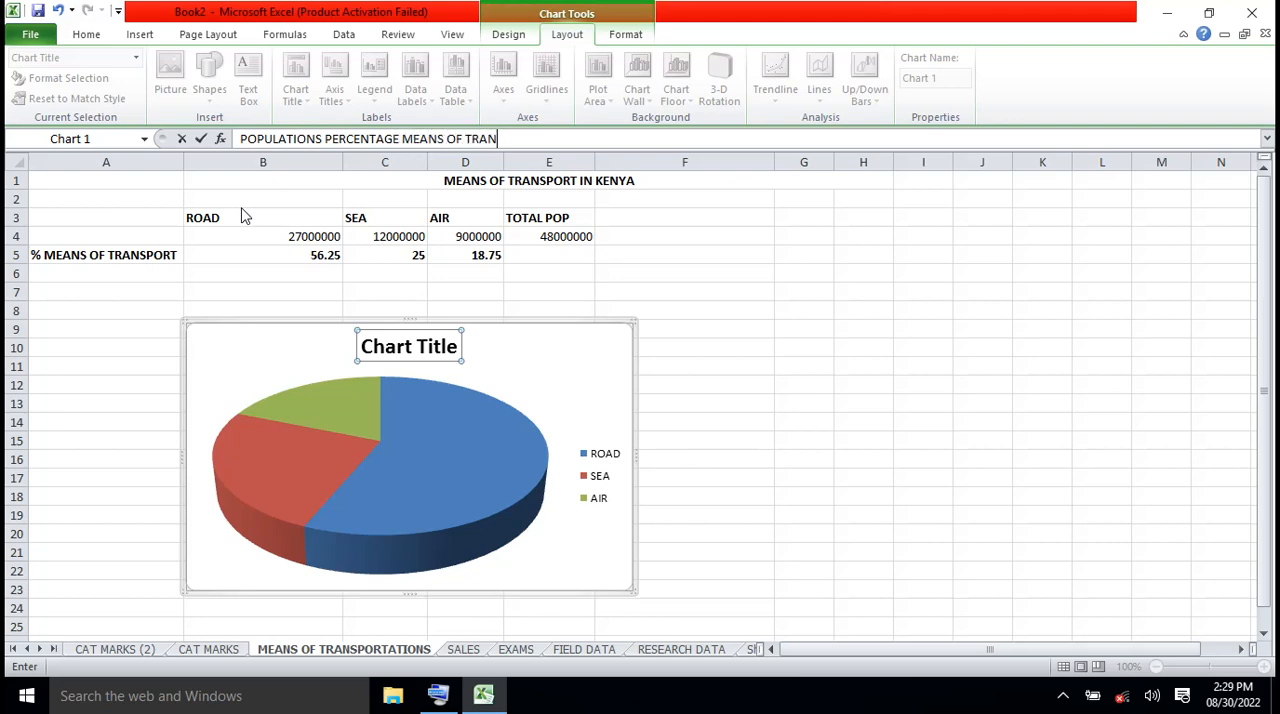
type("SPORT")
Shorten the chart title's wording to POPULATION % MEANS OF TRANSPORT and apply it to the chart
left_click(320, 139)
key("BackSpace")
key("BackSpace")
key("BackSpace")
key("BackSpace")
key("BackSpace")
key("BackSpace")
key("BackSpace")
key("BackSpace")
key("BackSpace")
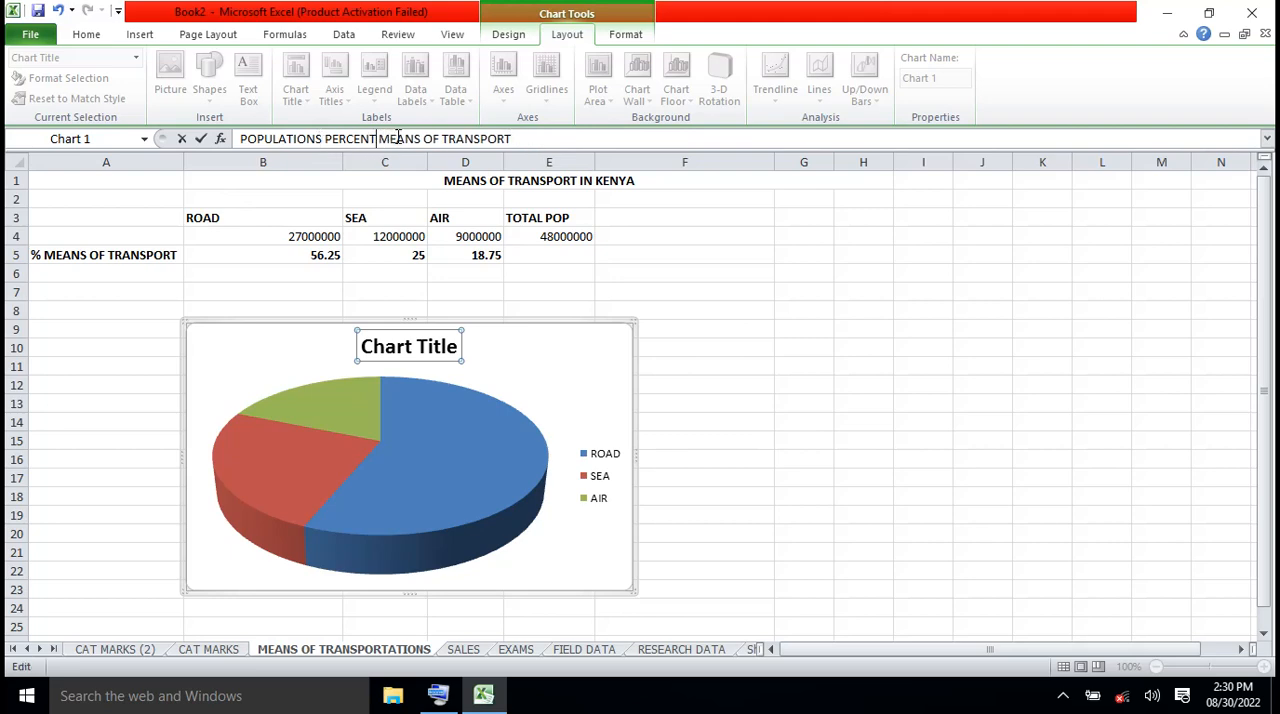
key("BackSpace")
key("BackSpace")
key("BackSpace")
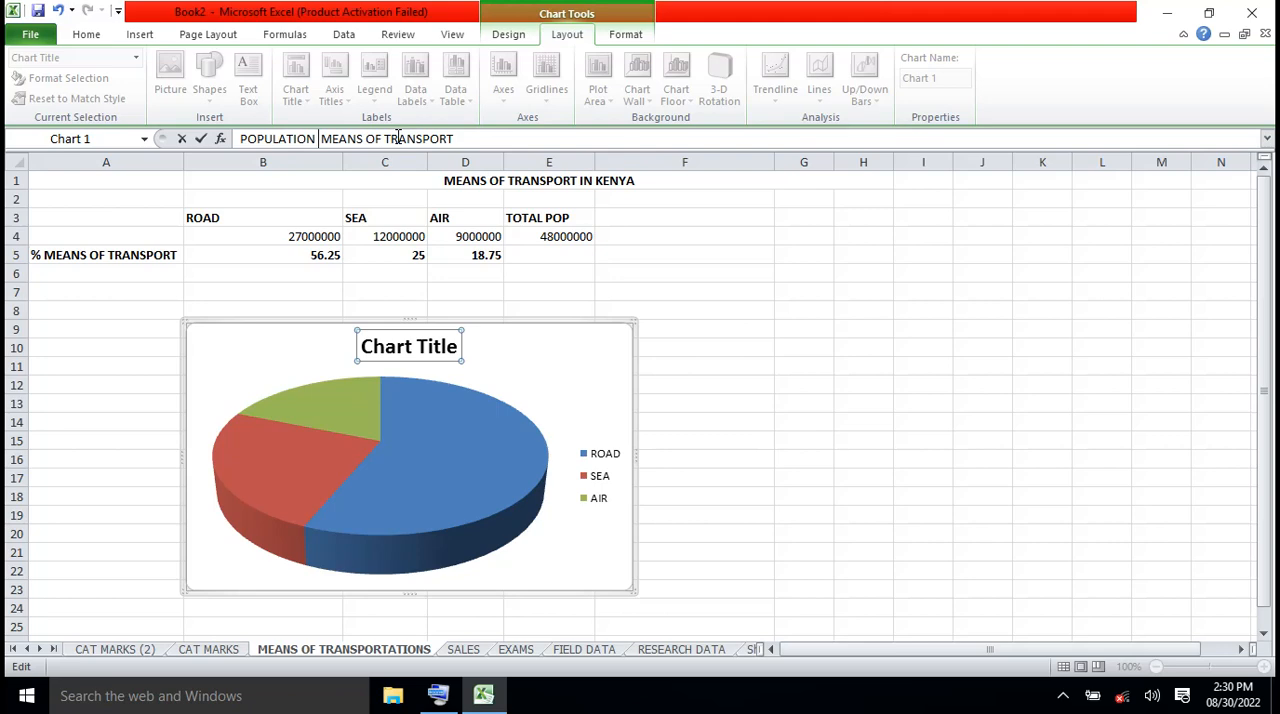
type("%")
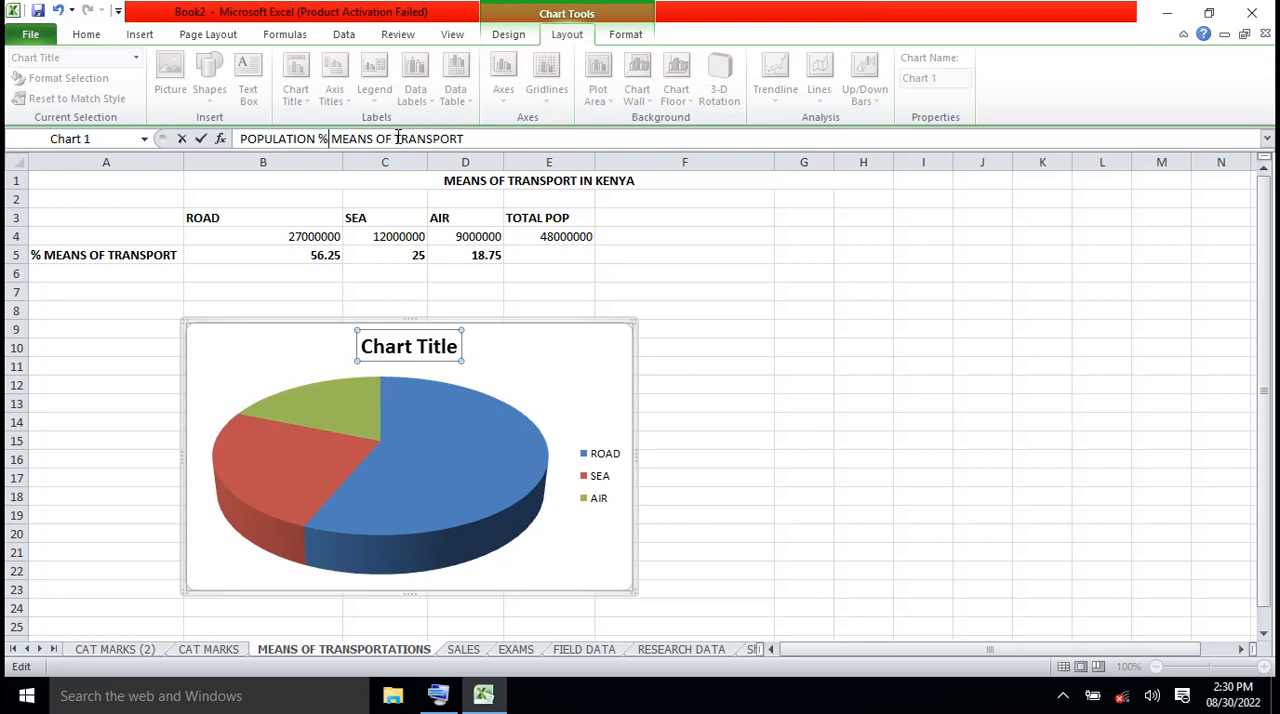
left_click(797, 440)
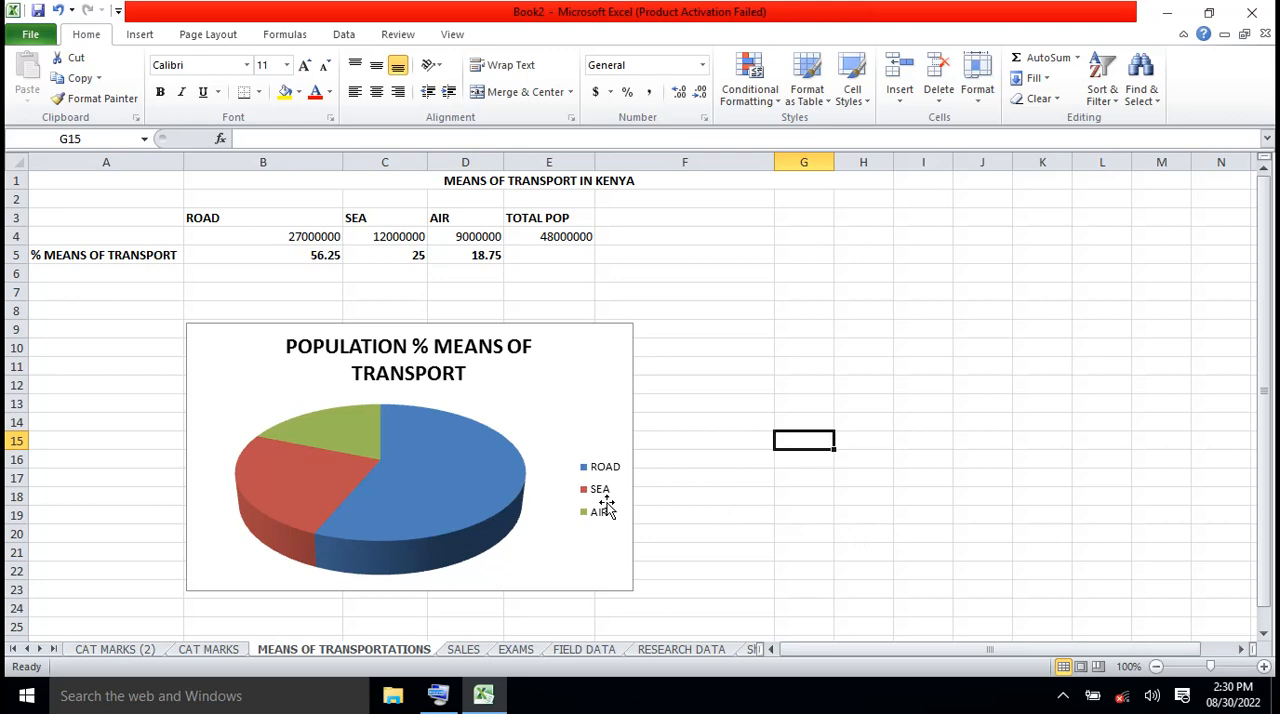
mouse_move(517, 503)
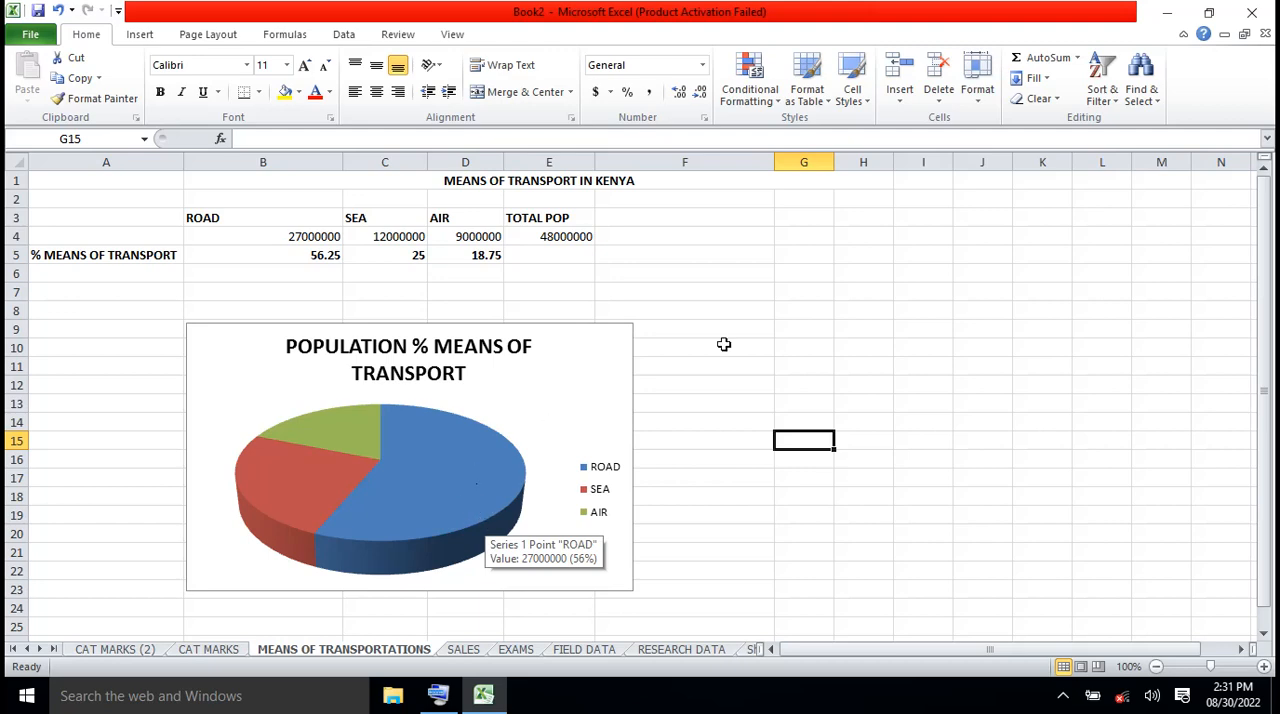
left_click(796, 321)
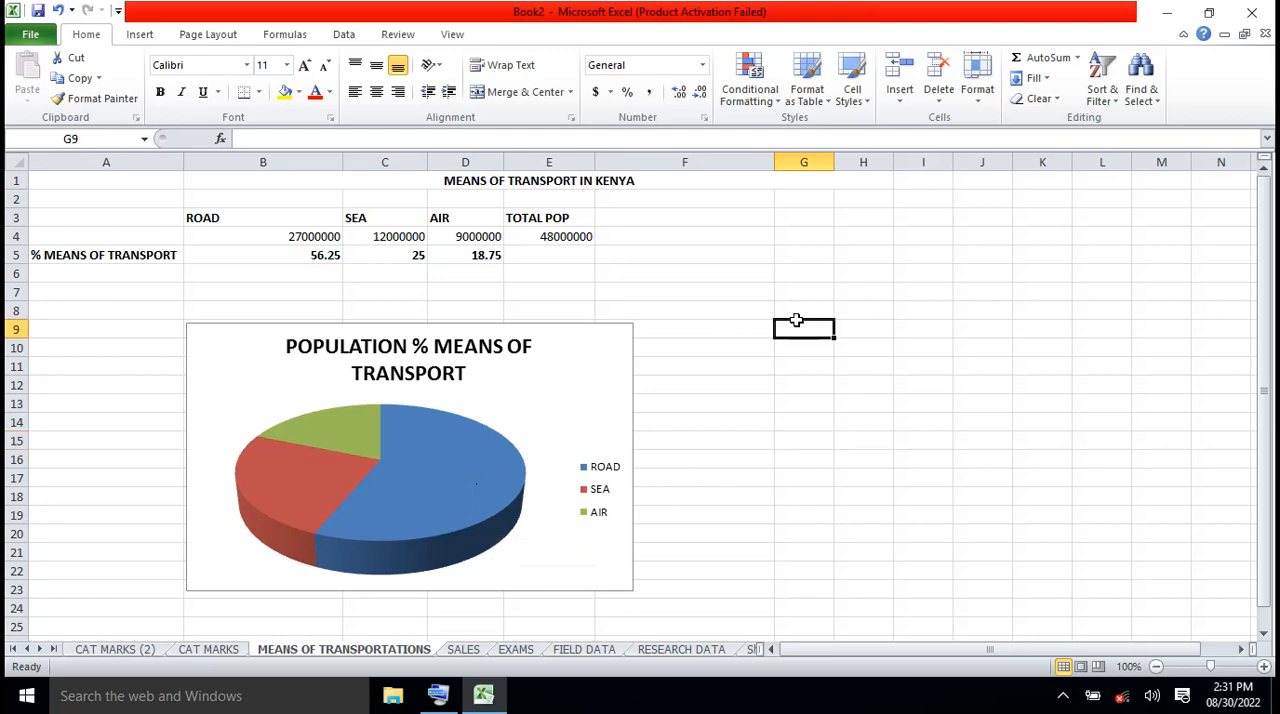
Add data labels to the pie chart that contain the series name instead of the value
left_click(602, 378)
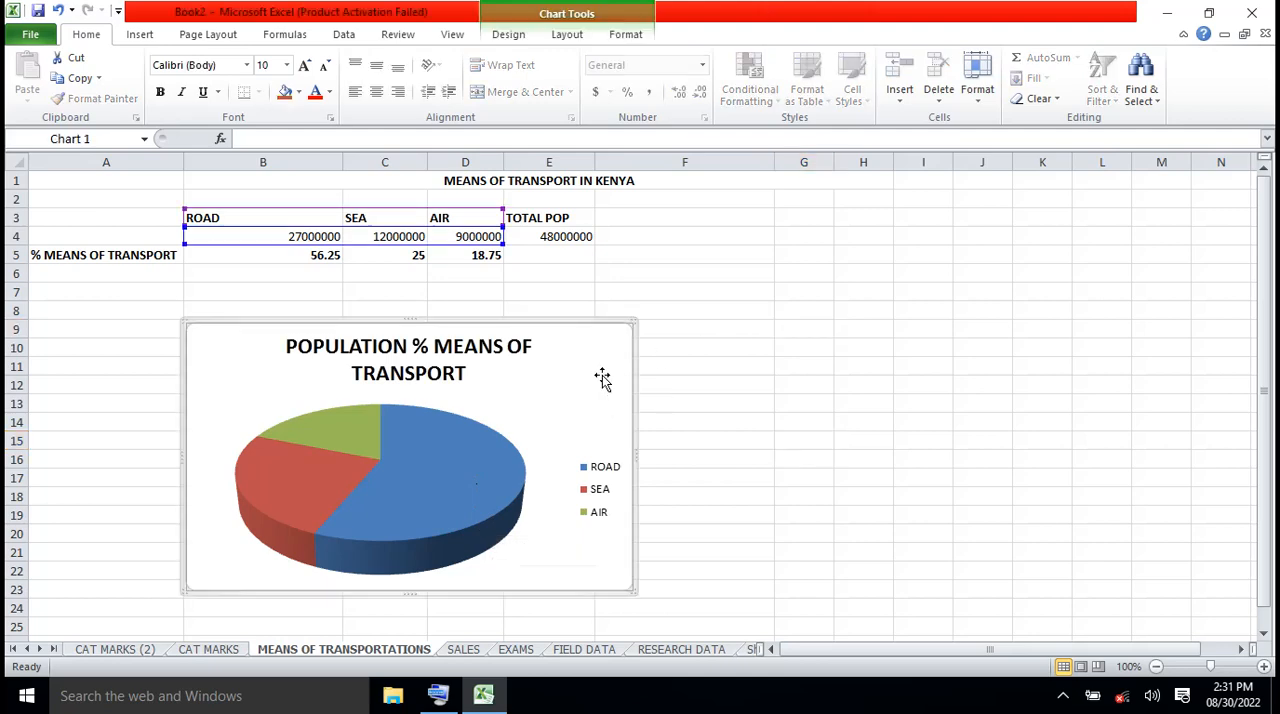
left_click(575, 37)
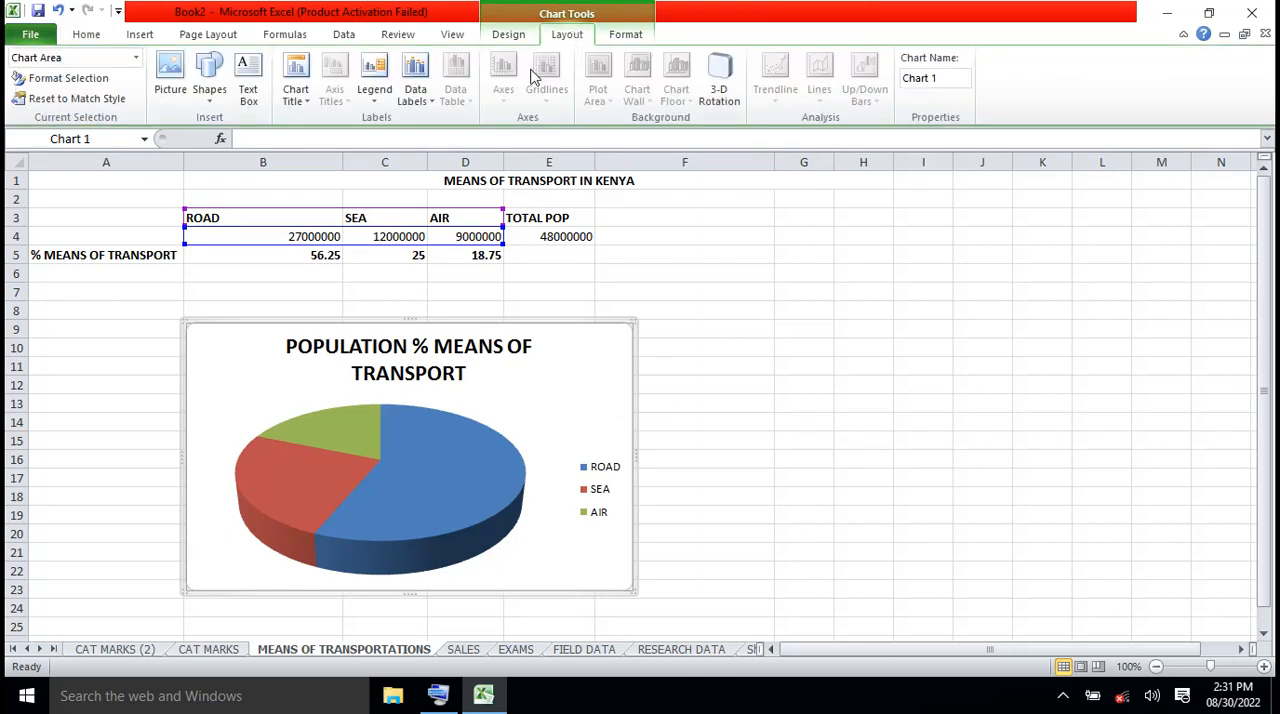
left_click(430, 97)
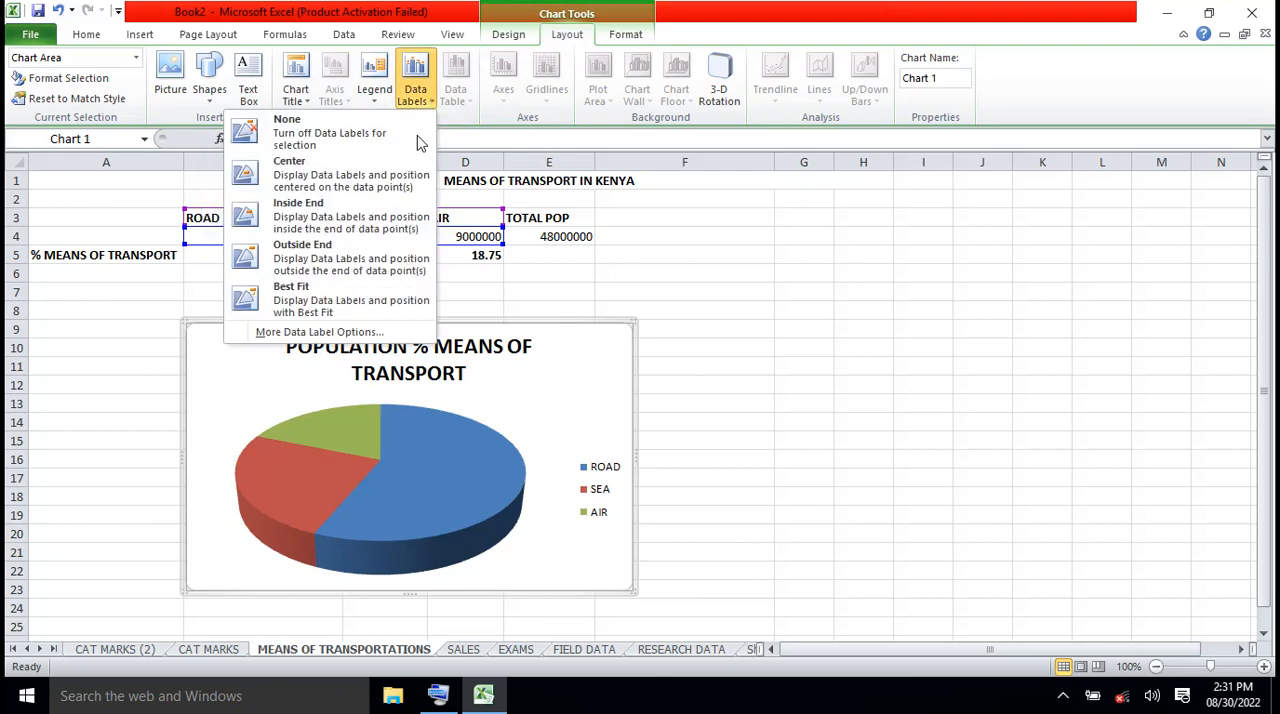
left_click(317, 336)
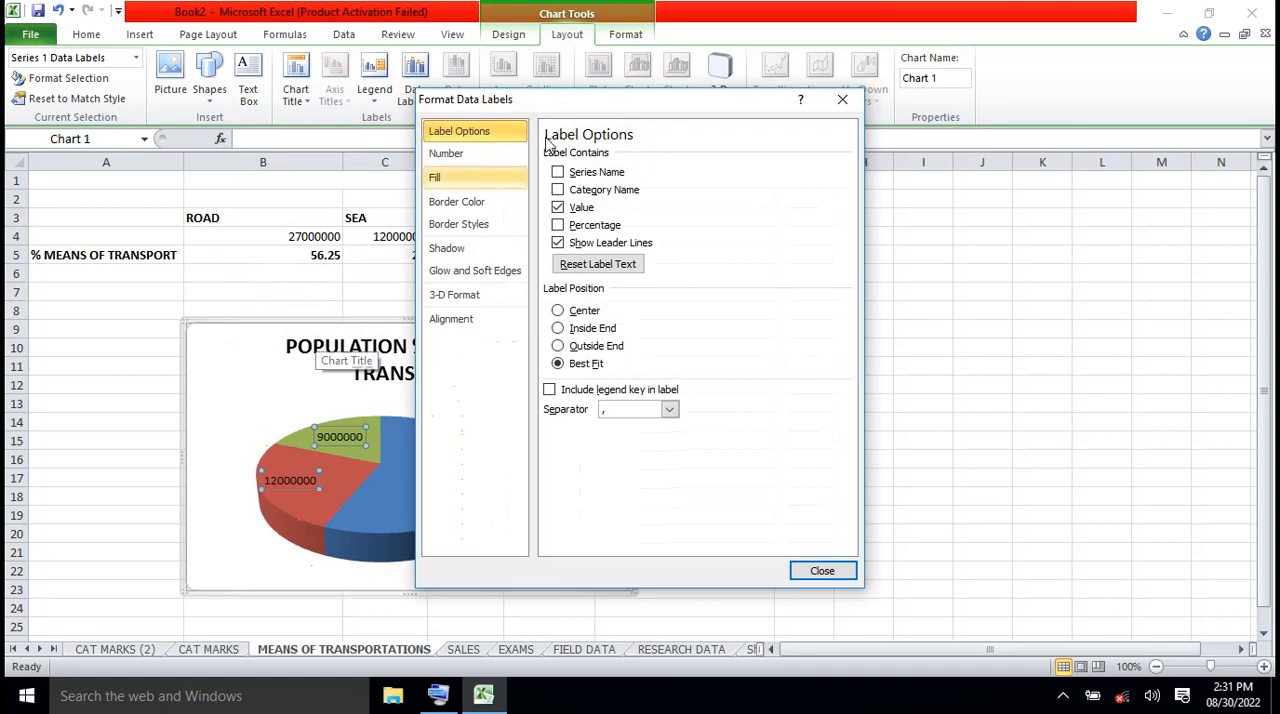
left_click_drag(632, 108, 906, 137)
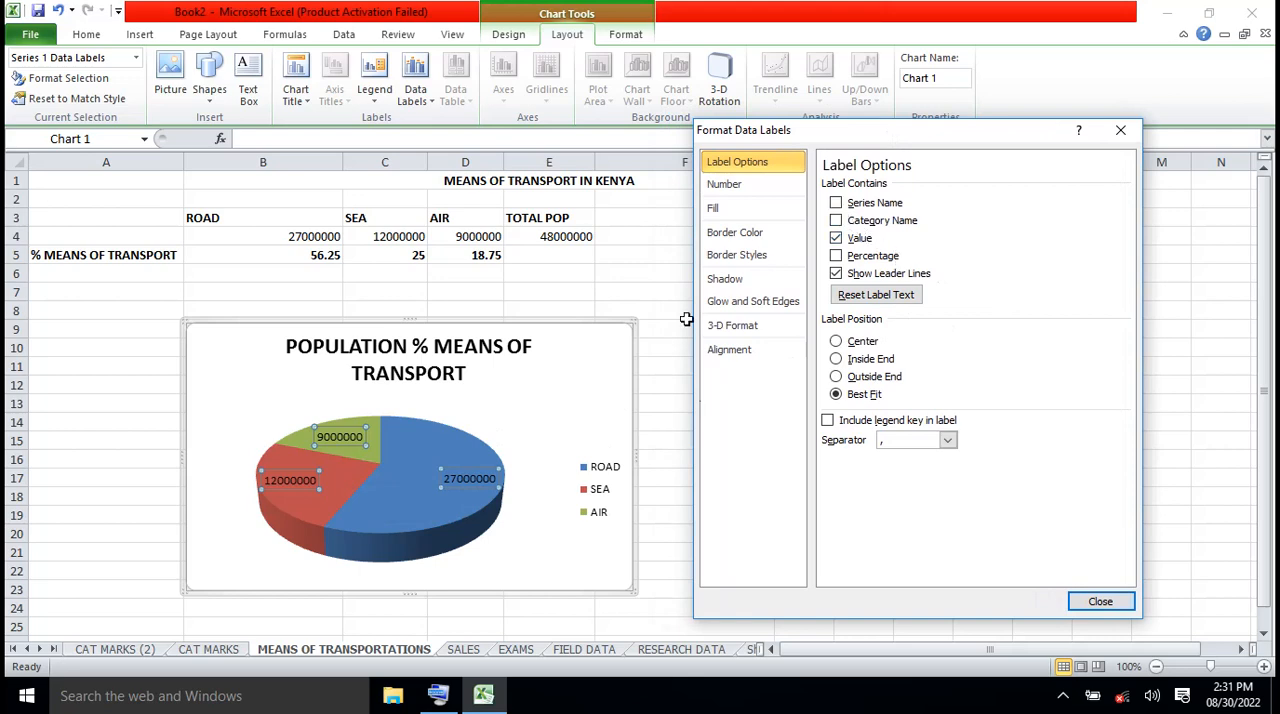
mouse_move(415, 483)
left_click(836, 203)
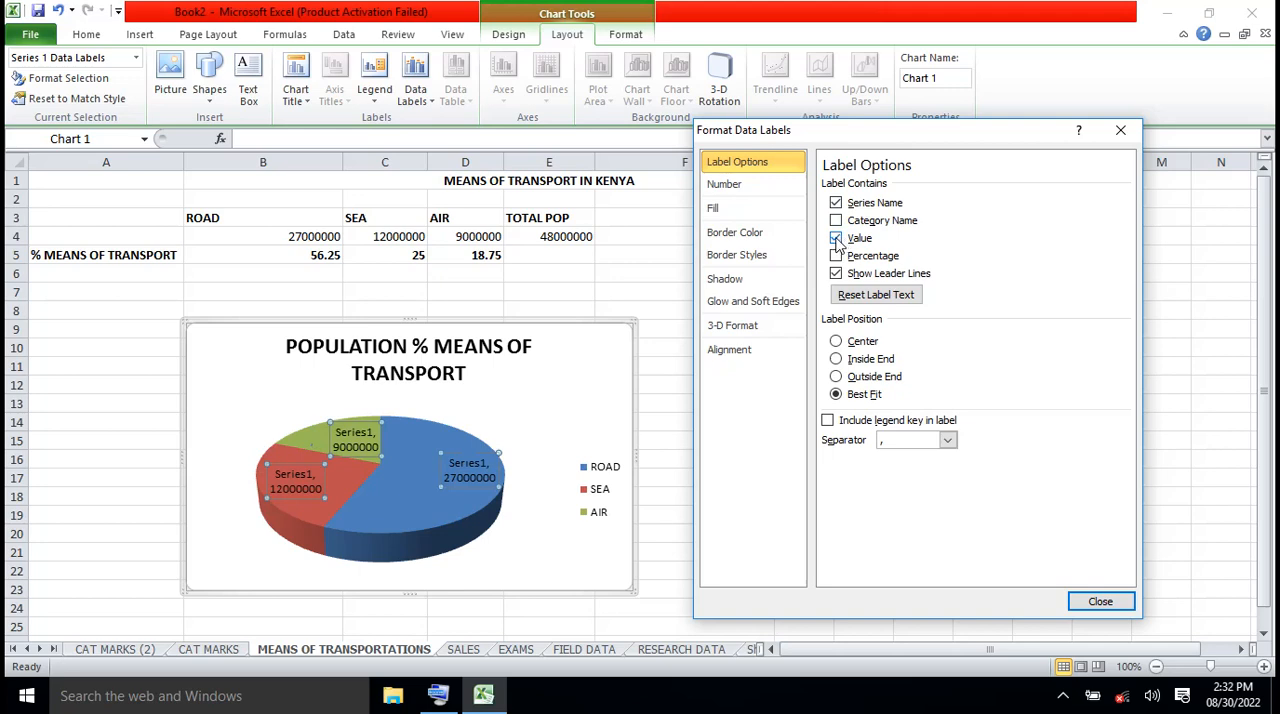
left_click(836, 238)
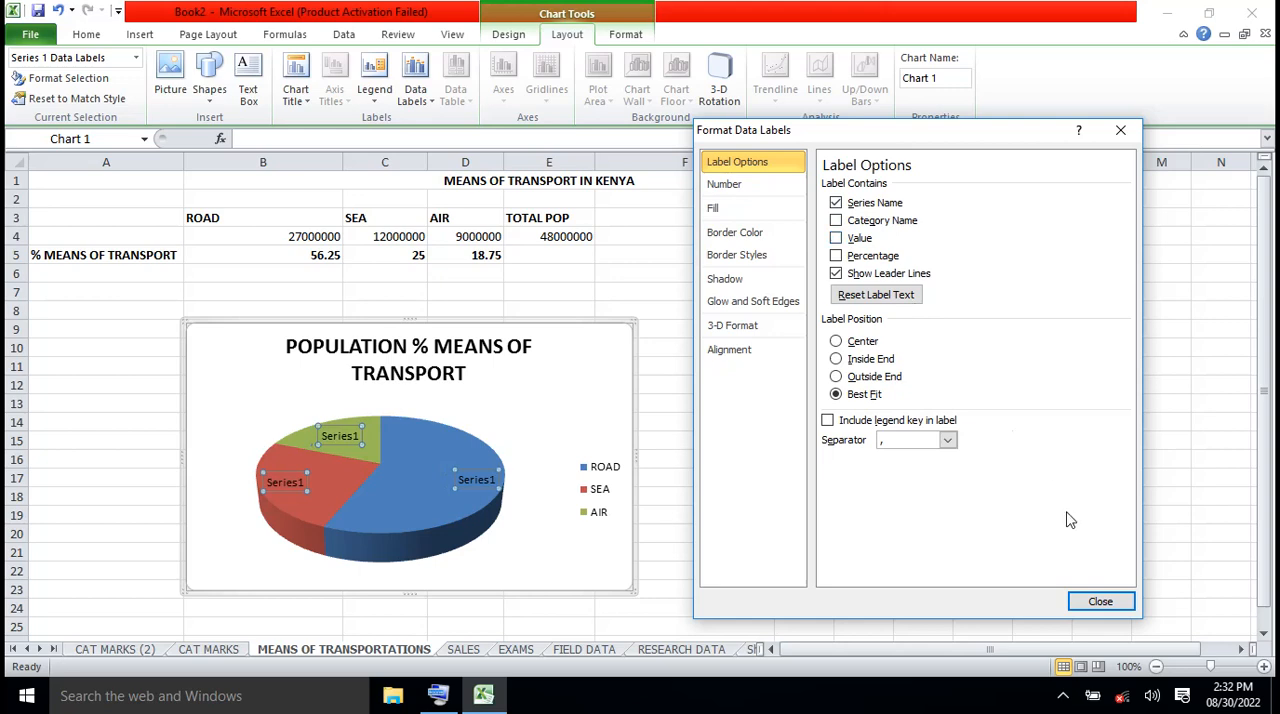
Try the Outside End and Center positions for the pie chart's data labels, and settle on Inside End
left_click(836, 377)
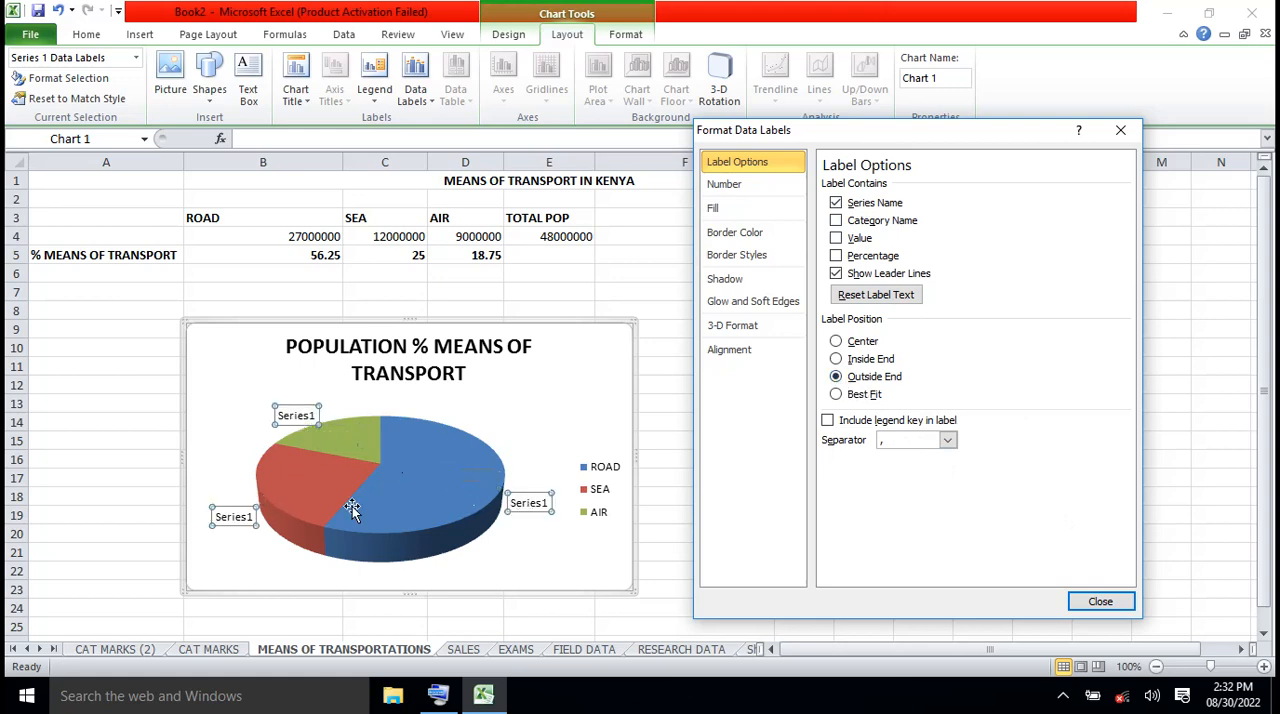
left_click(836, 360)
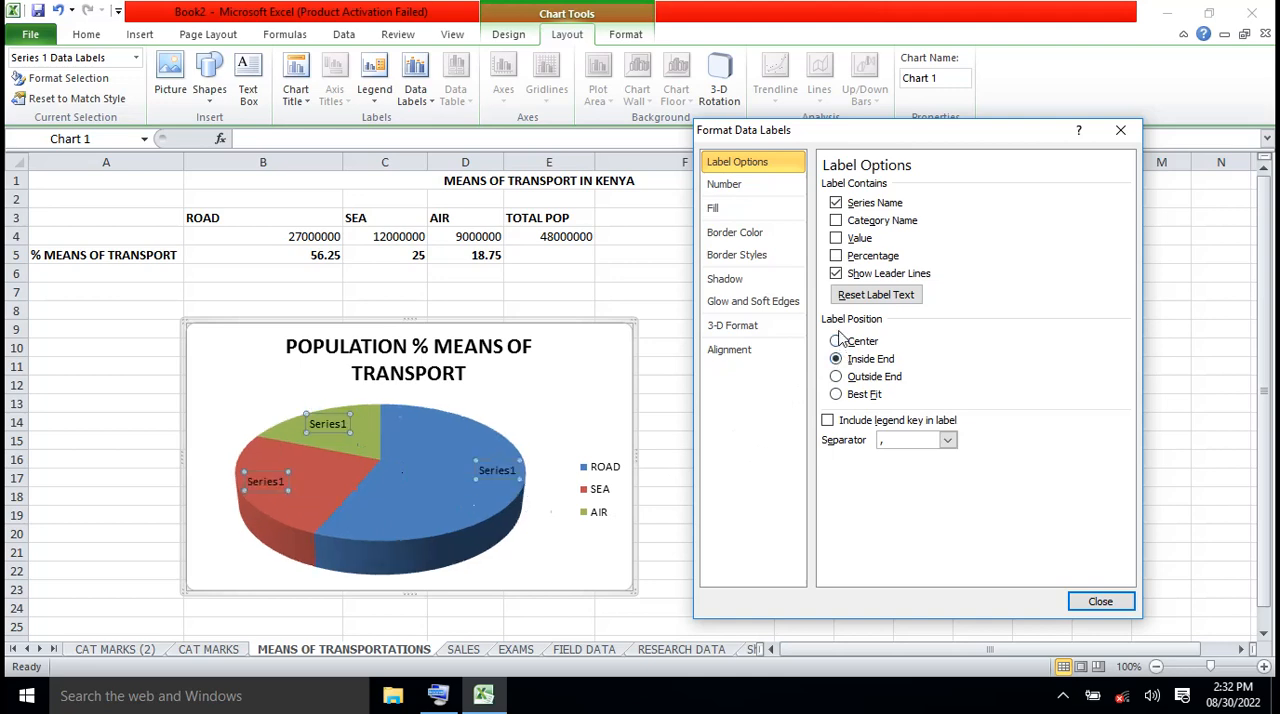
left_click(837, 342)
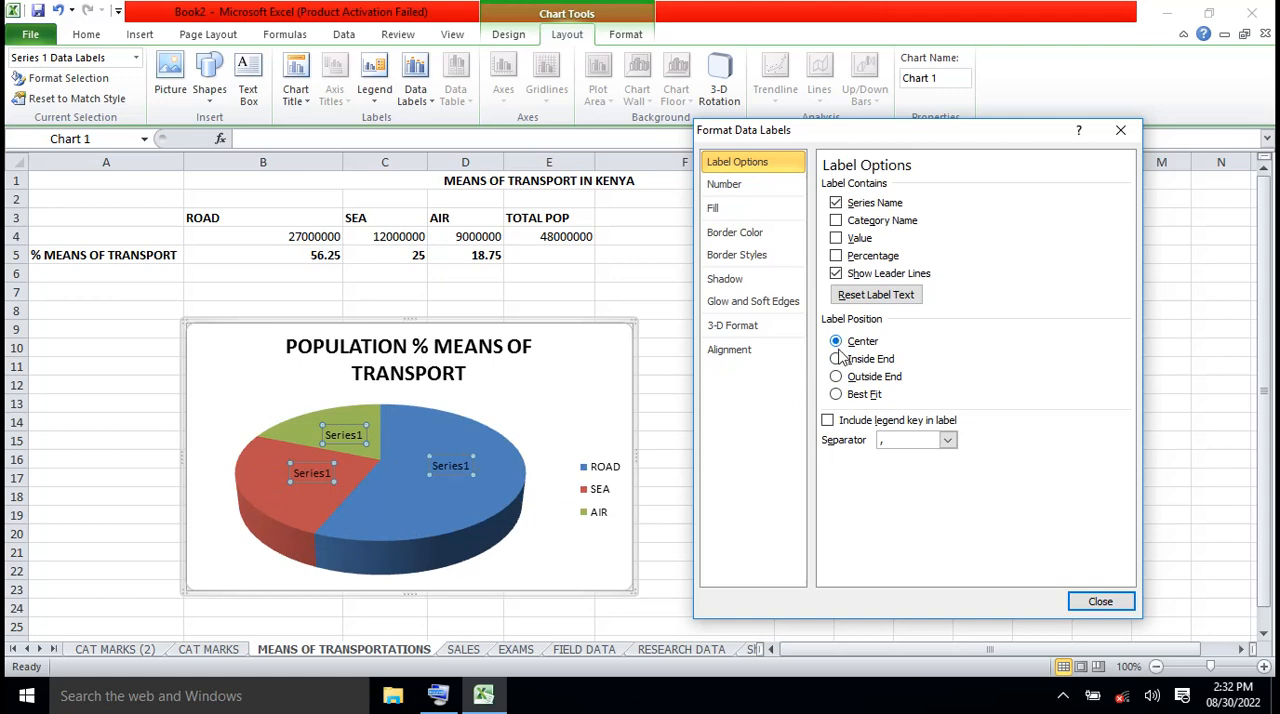
left_click(836, 360)
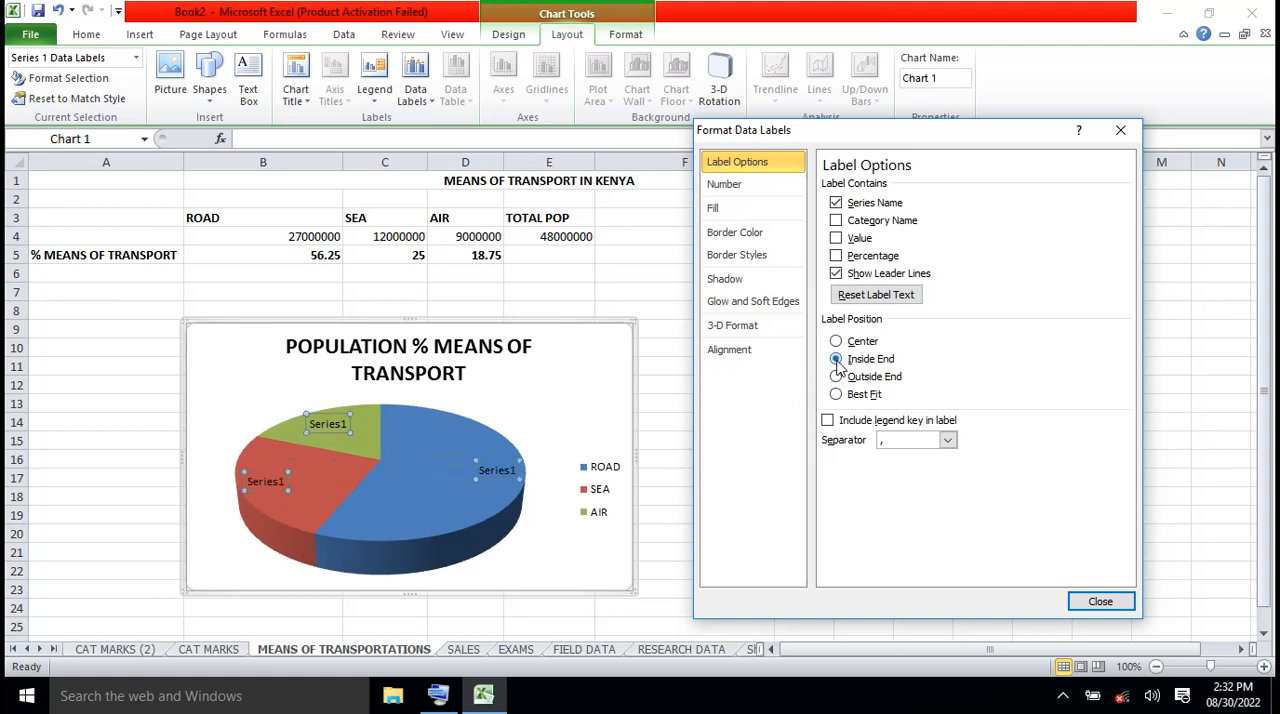
left_click(1100, 601)
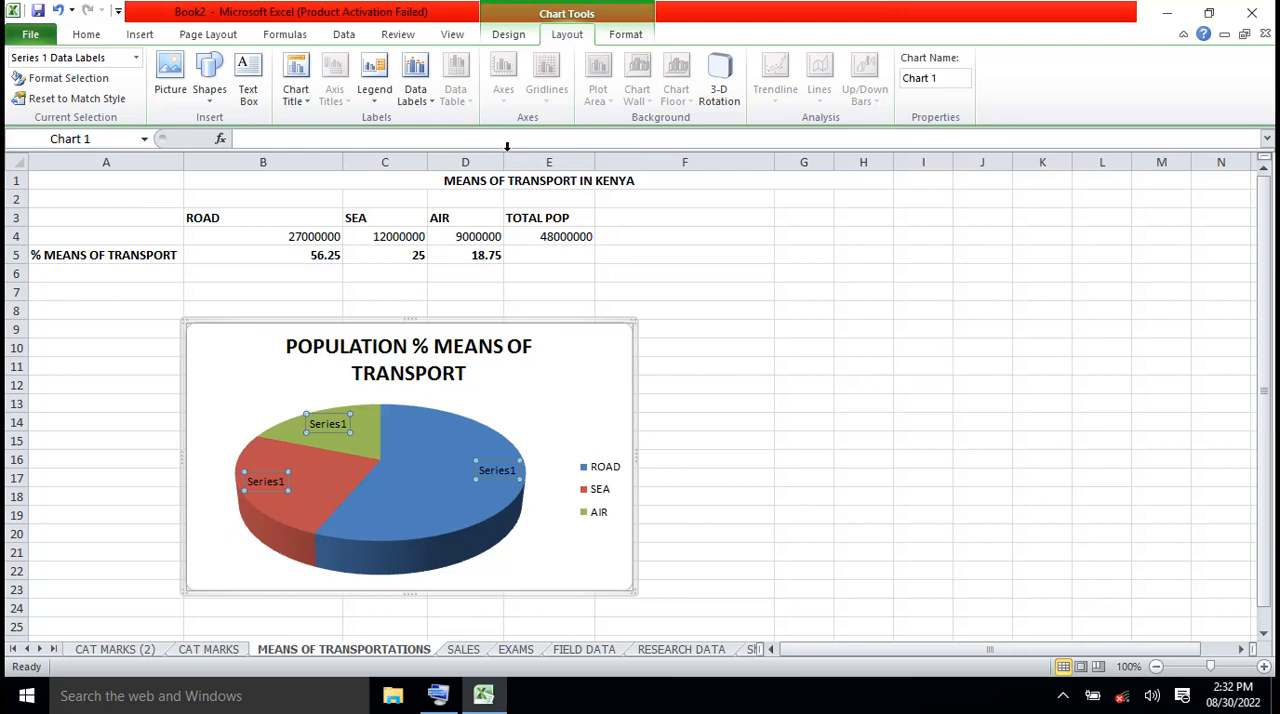
Make the pie chart's data labels contain the percentage instead of the series name
left_click(433, 101)
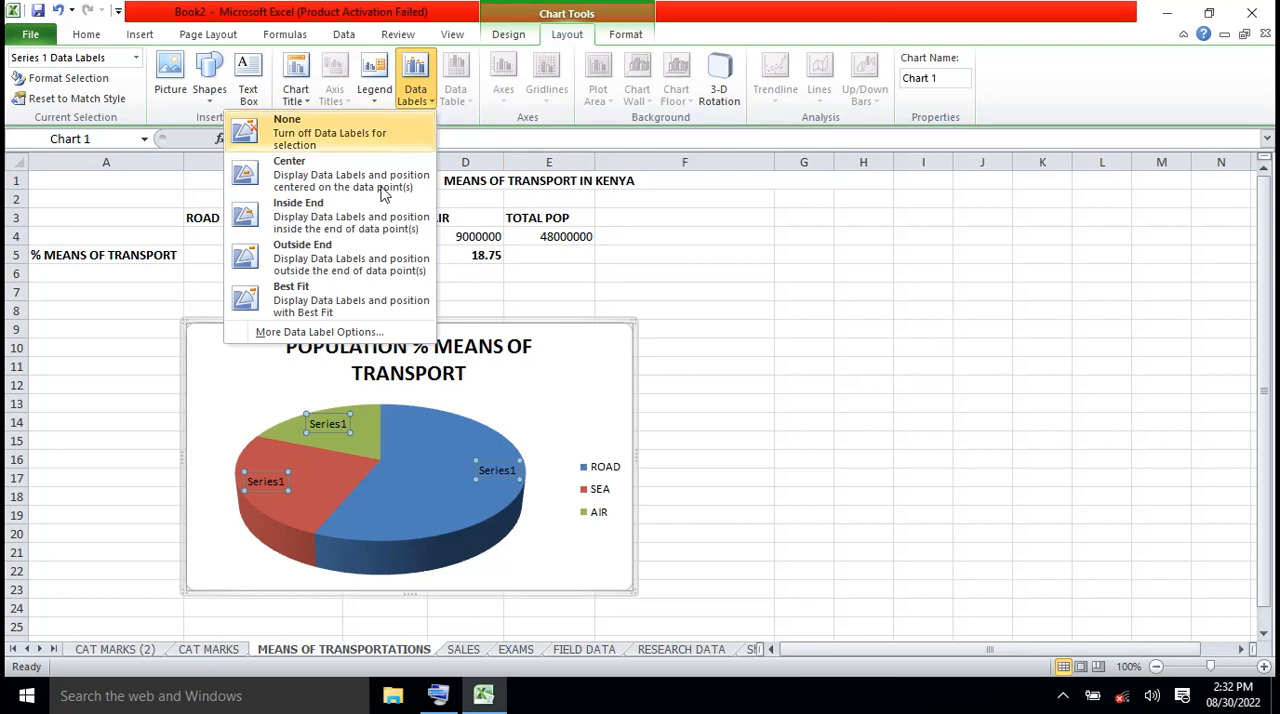
left_click(322, 333)
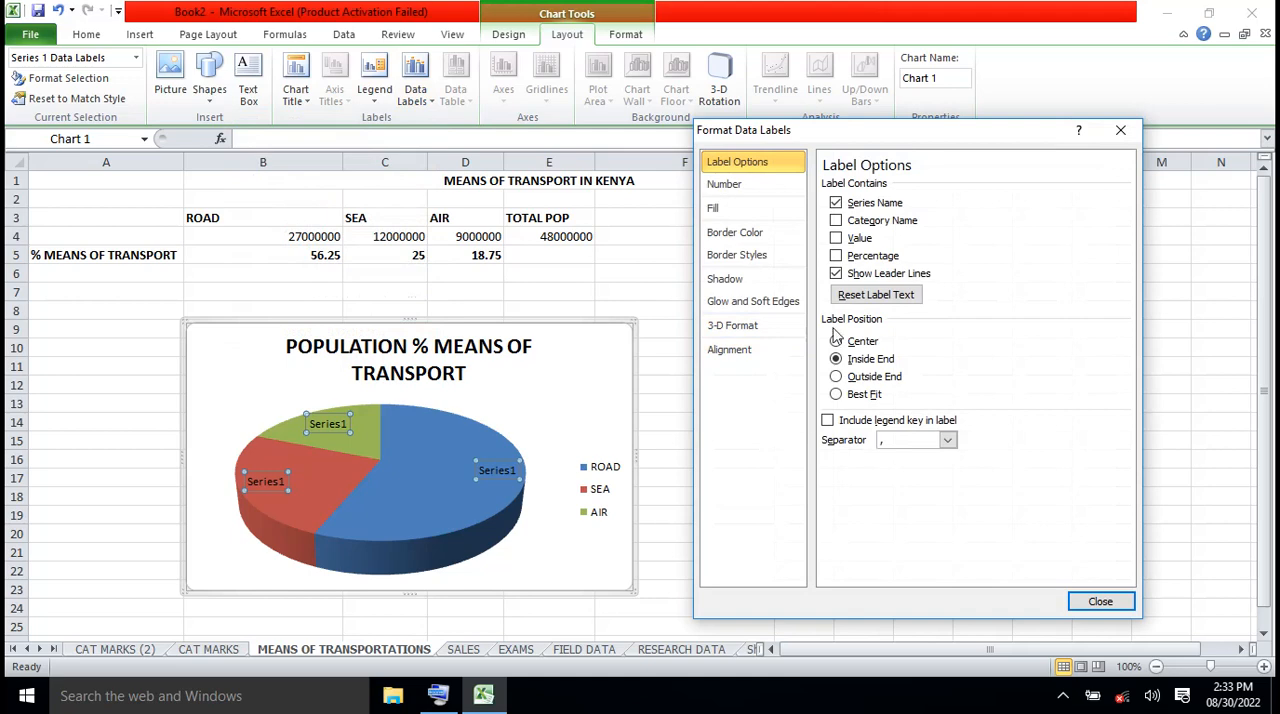
left_click(836, 257)
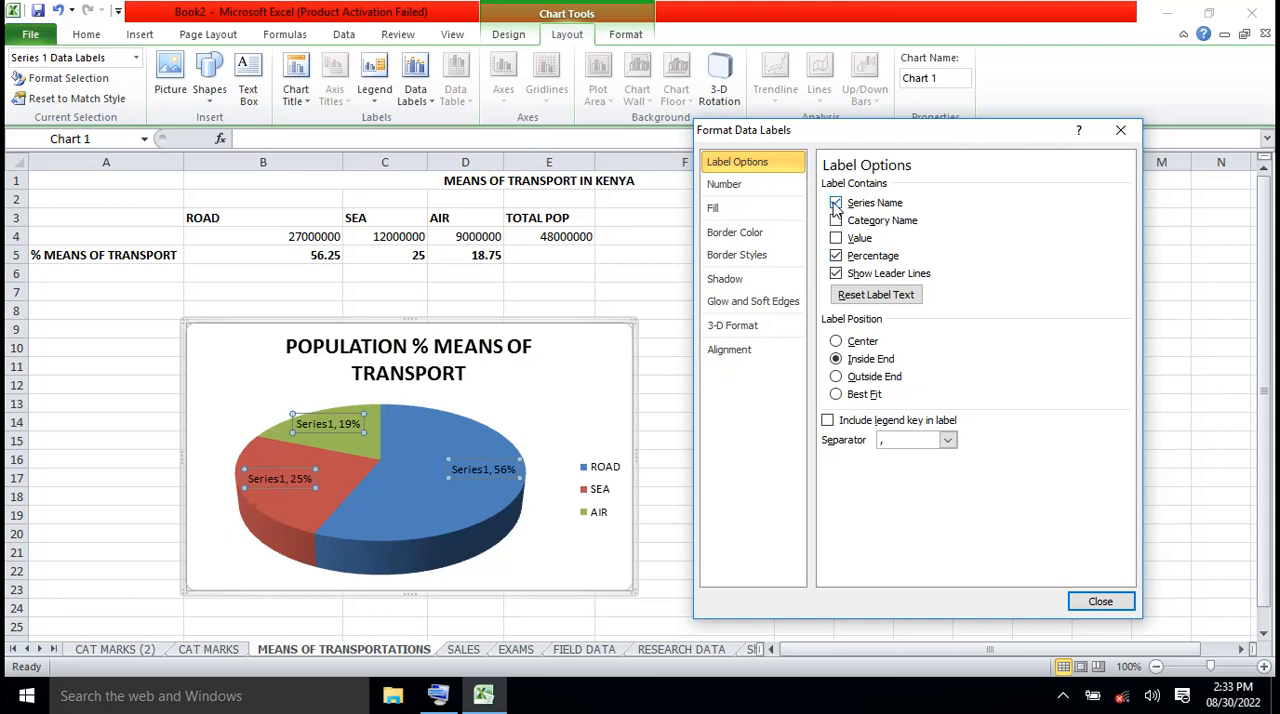
left_click(836, 204)
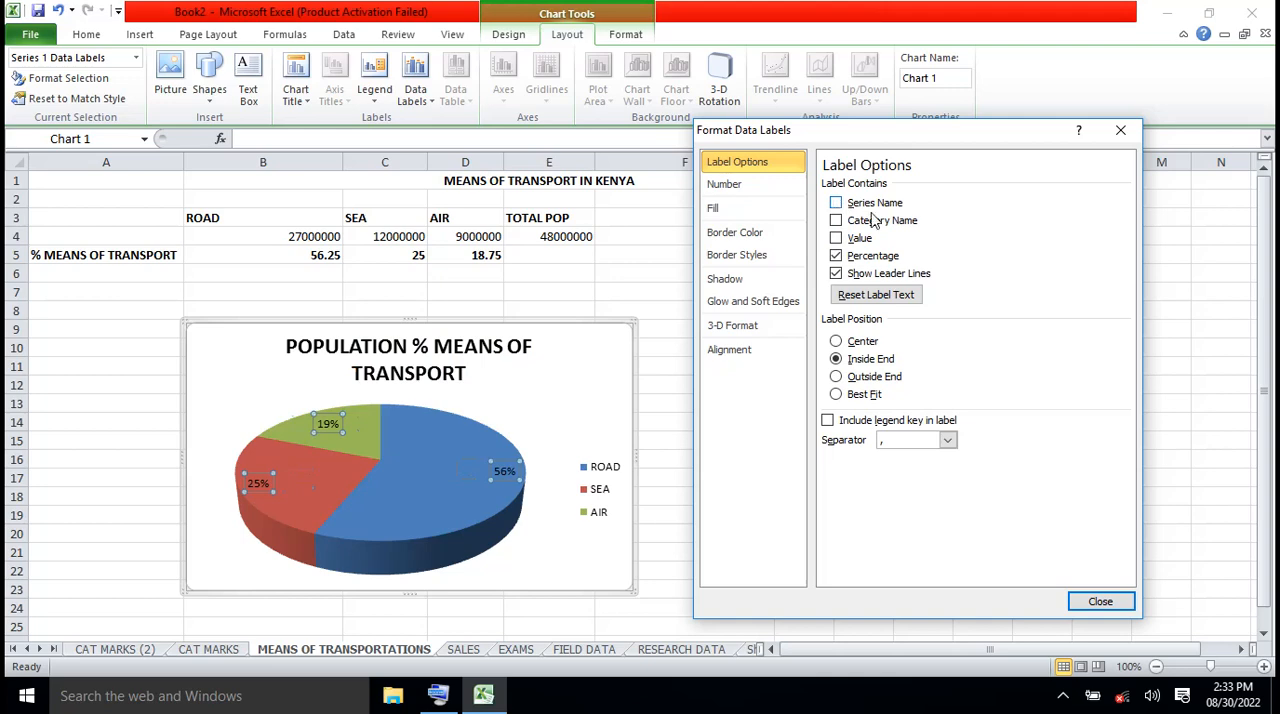
left_click(1102, 602)
left_click(874, 460)
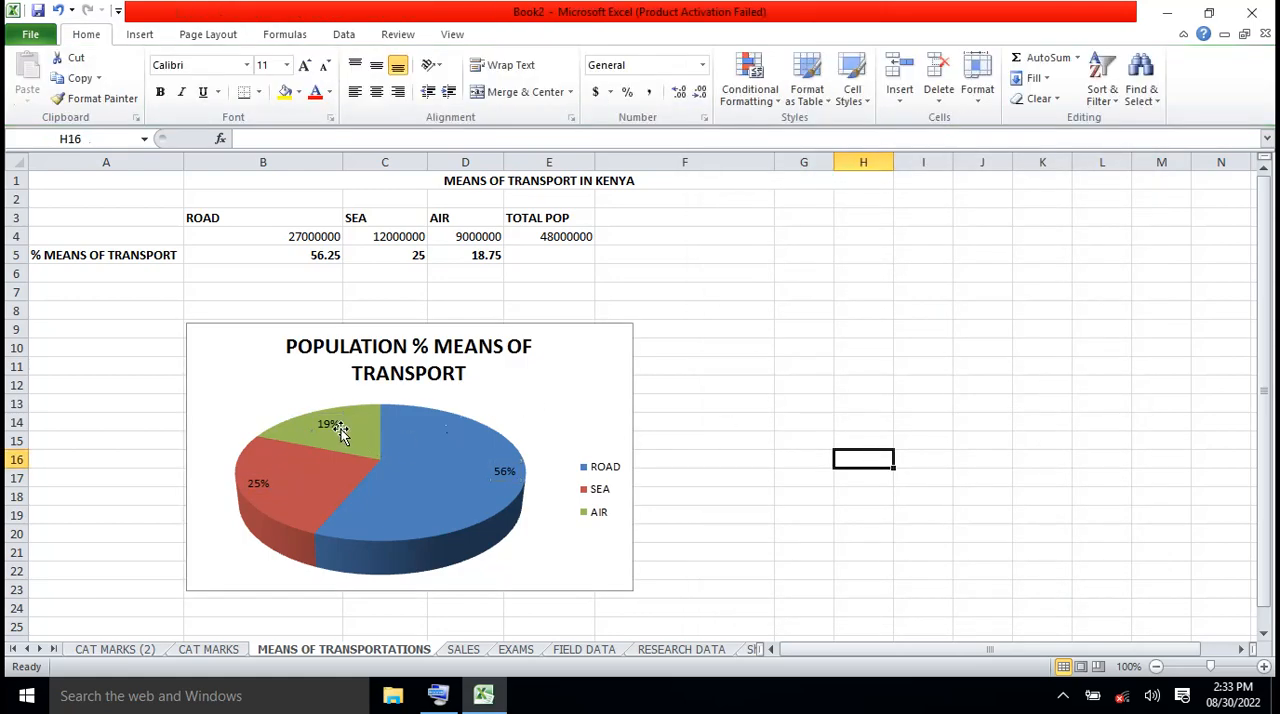
mouse_move(450, 488)
scroll(939, 334, "down", 2)
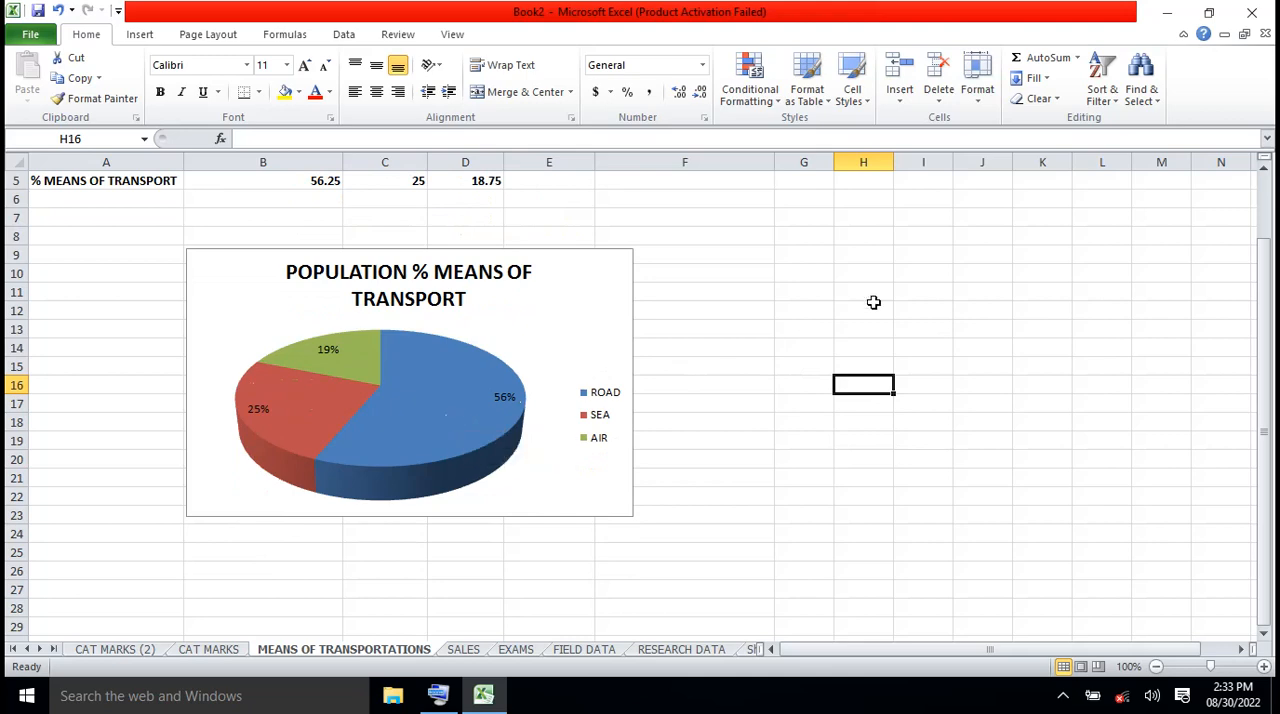
left_click(1266, 173)
left_click(1266, 173)
left_click(1266, 173)
left_click(1266, 173)
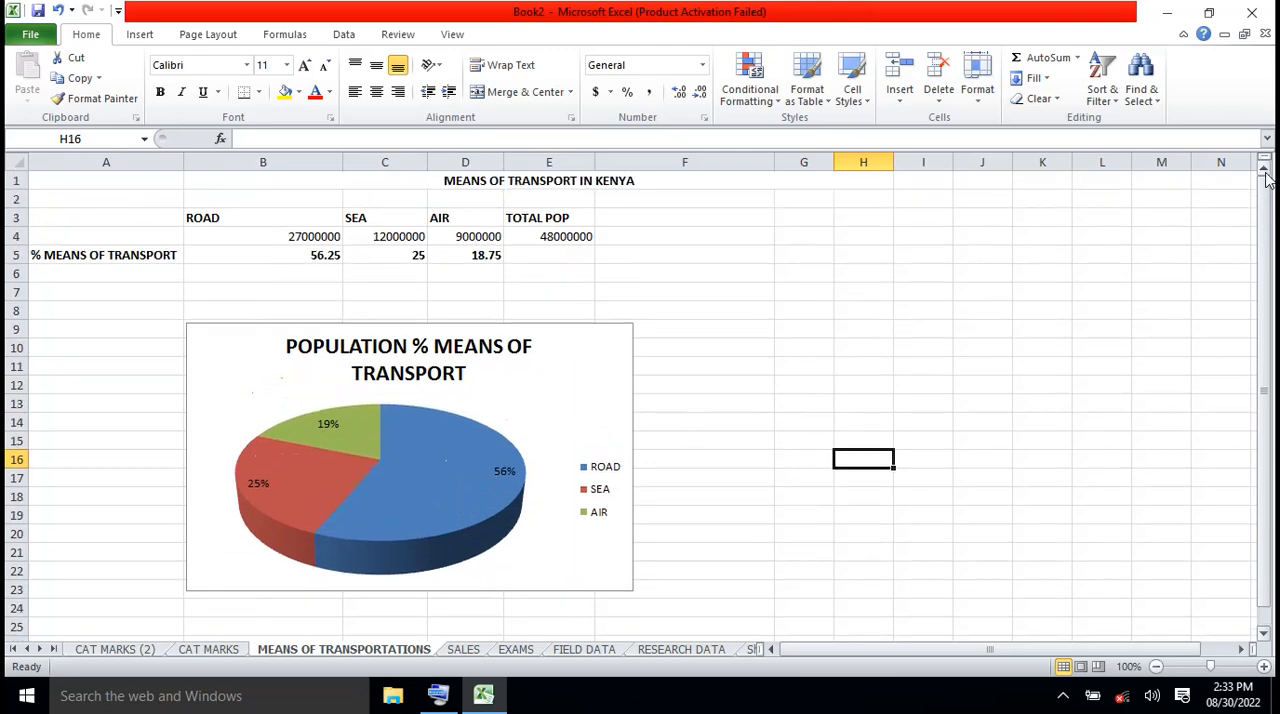
Copy the ROAD heading from cell B3 into cell G3
left_click(228, 221)
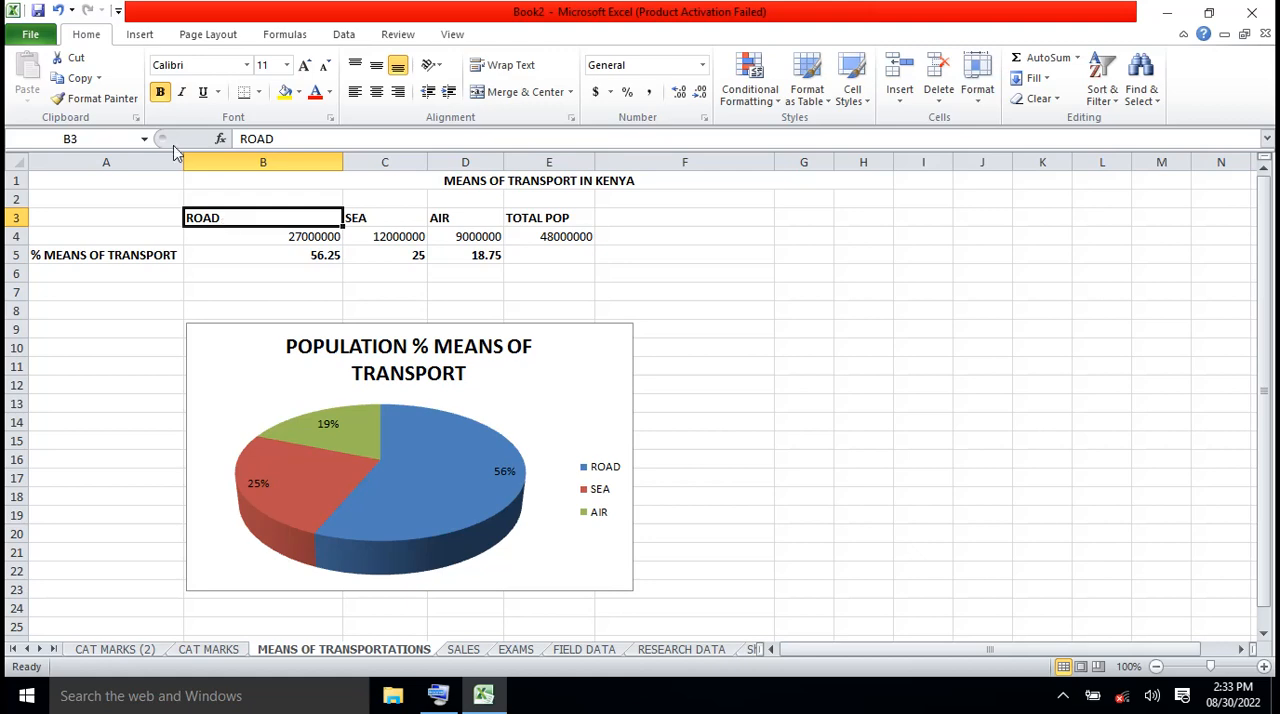
left_click(80, 79)
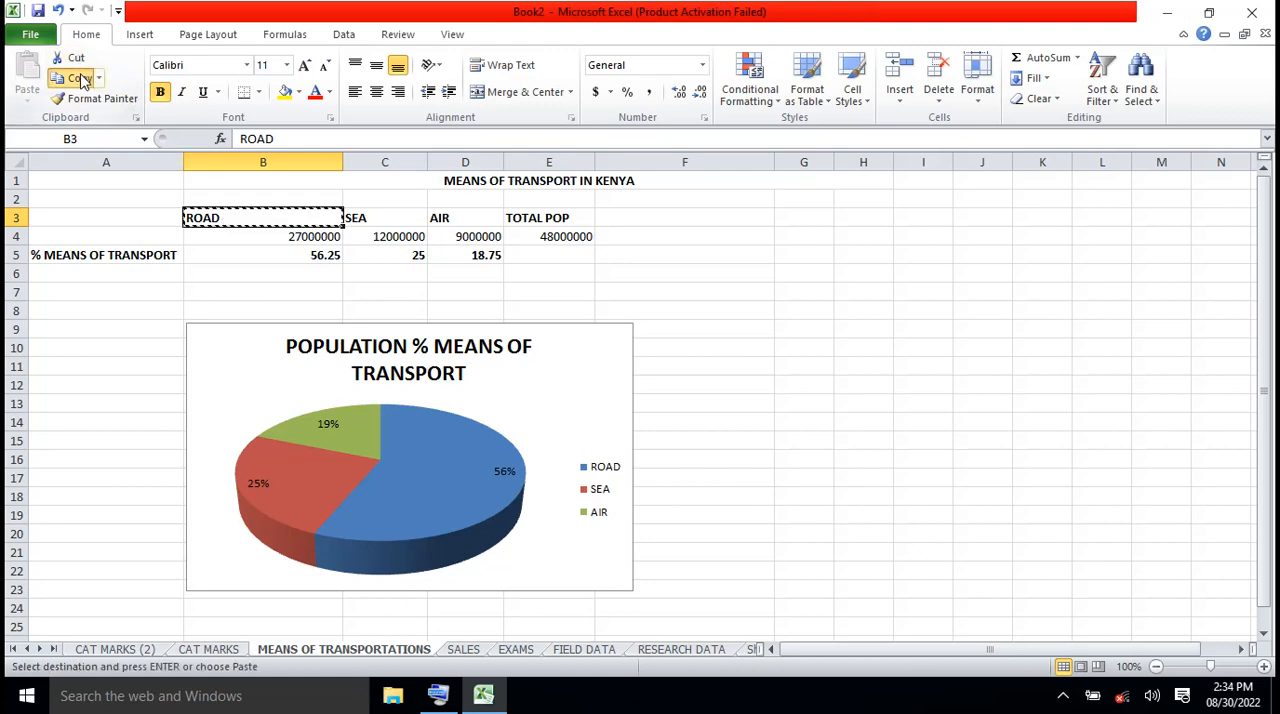
left_click(788, 216)
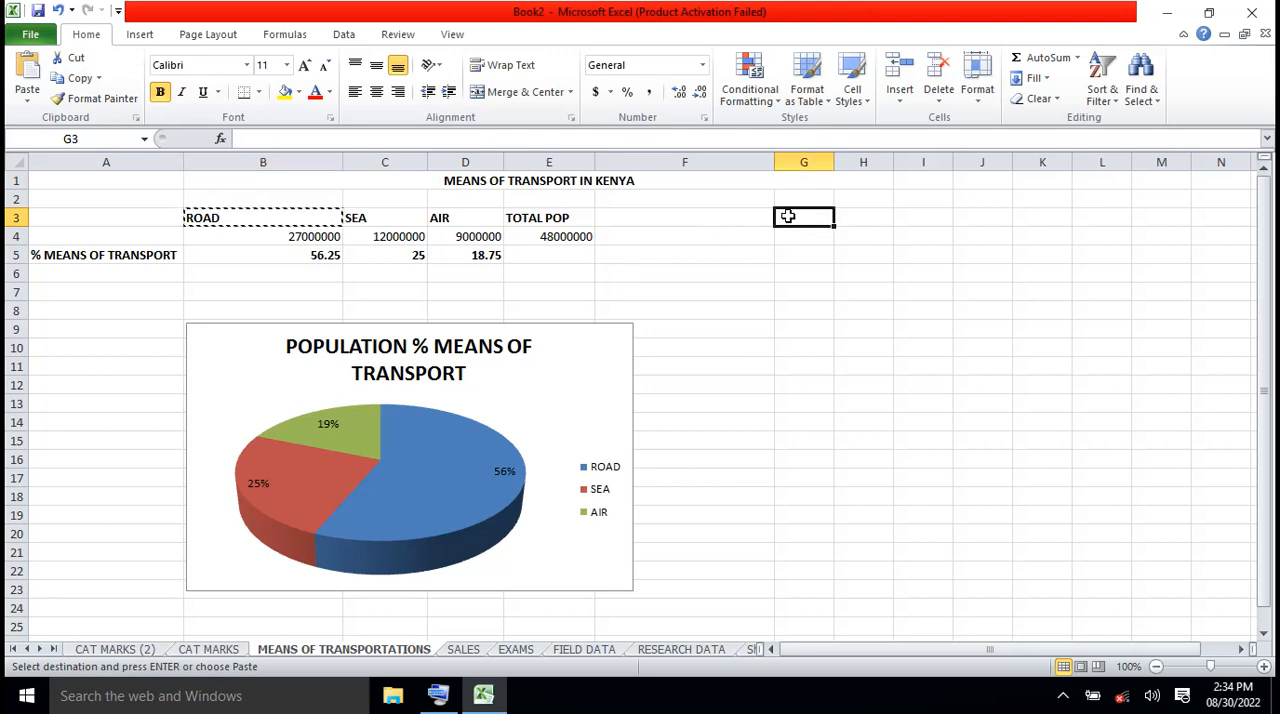
left_click(26, 74)
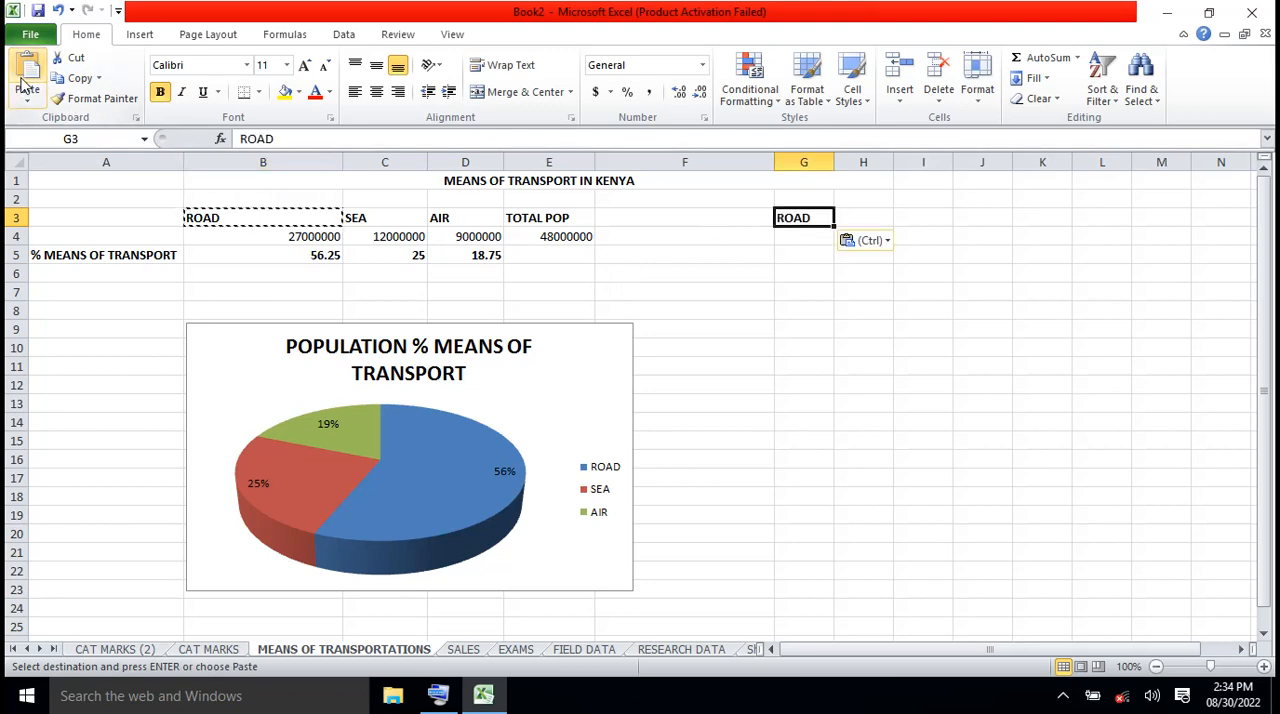
Copy the ROAD figure 27000000 from cell B4 into cell H3
left_click(274, 233)
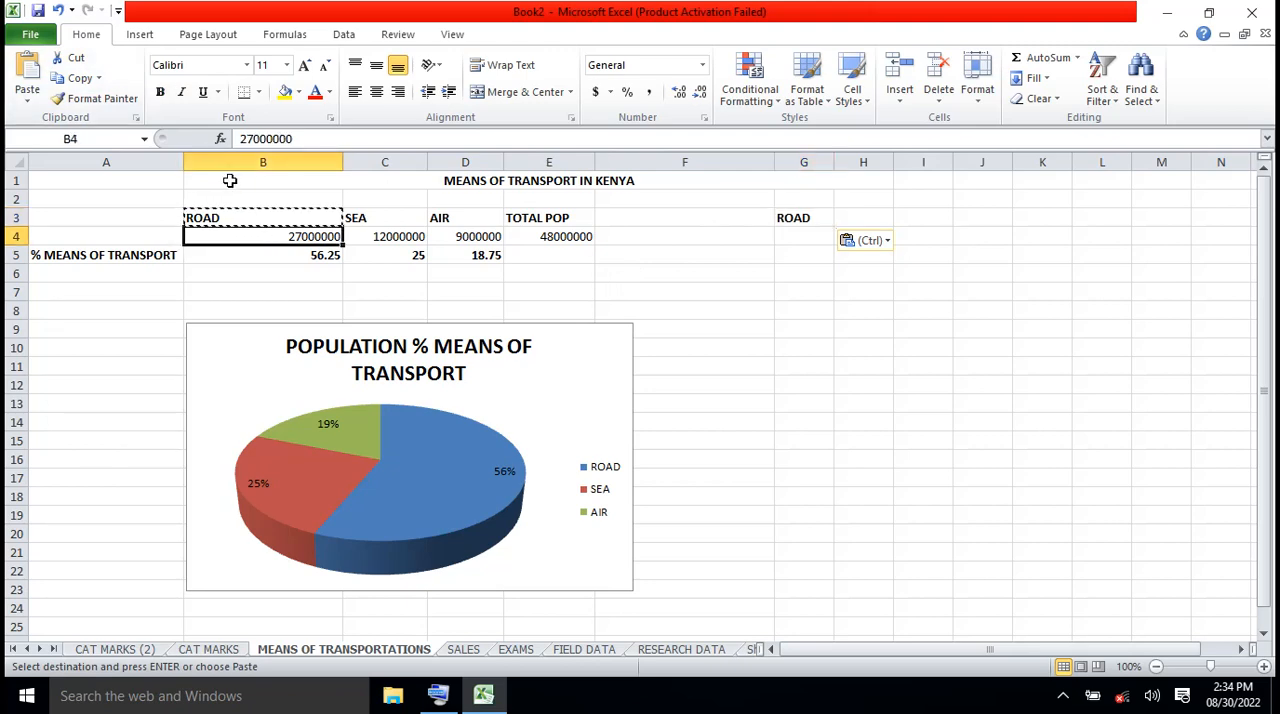
left_click(80, 79)
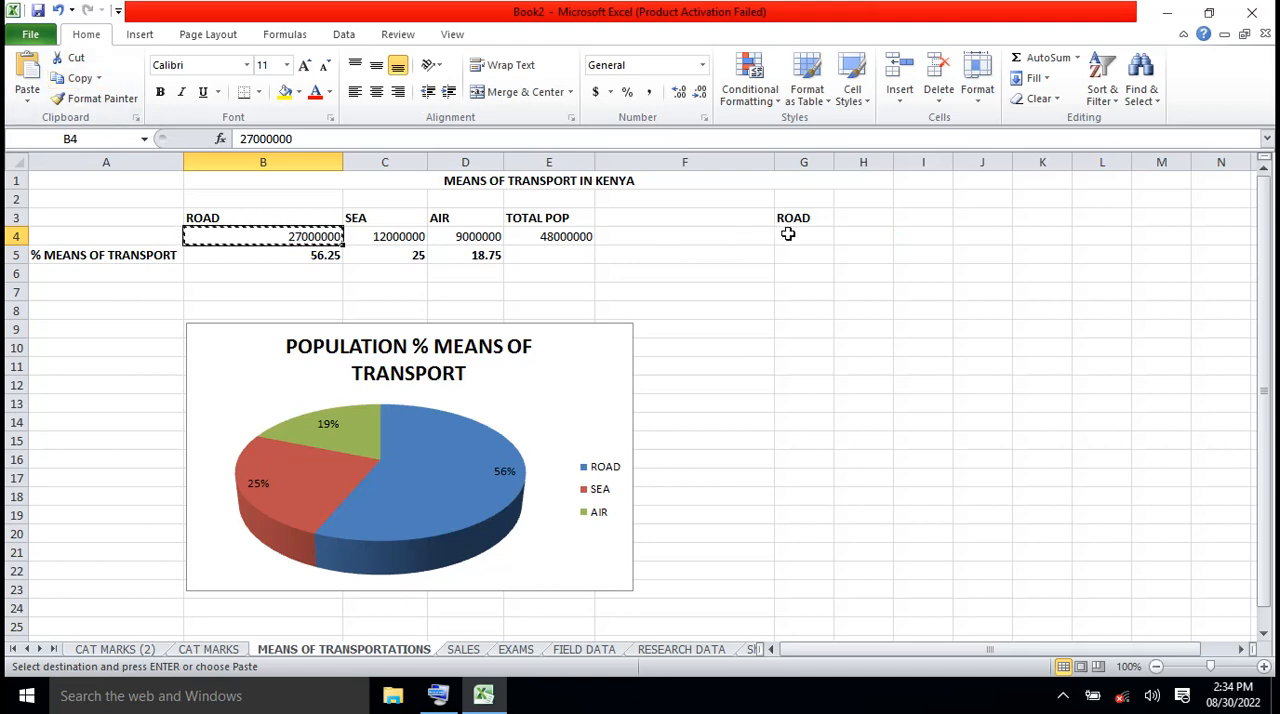
left_click(864, 216)
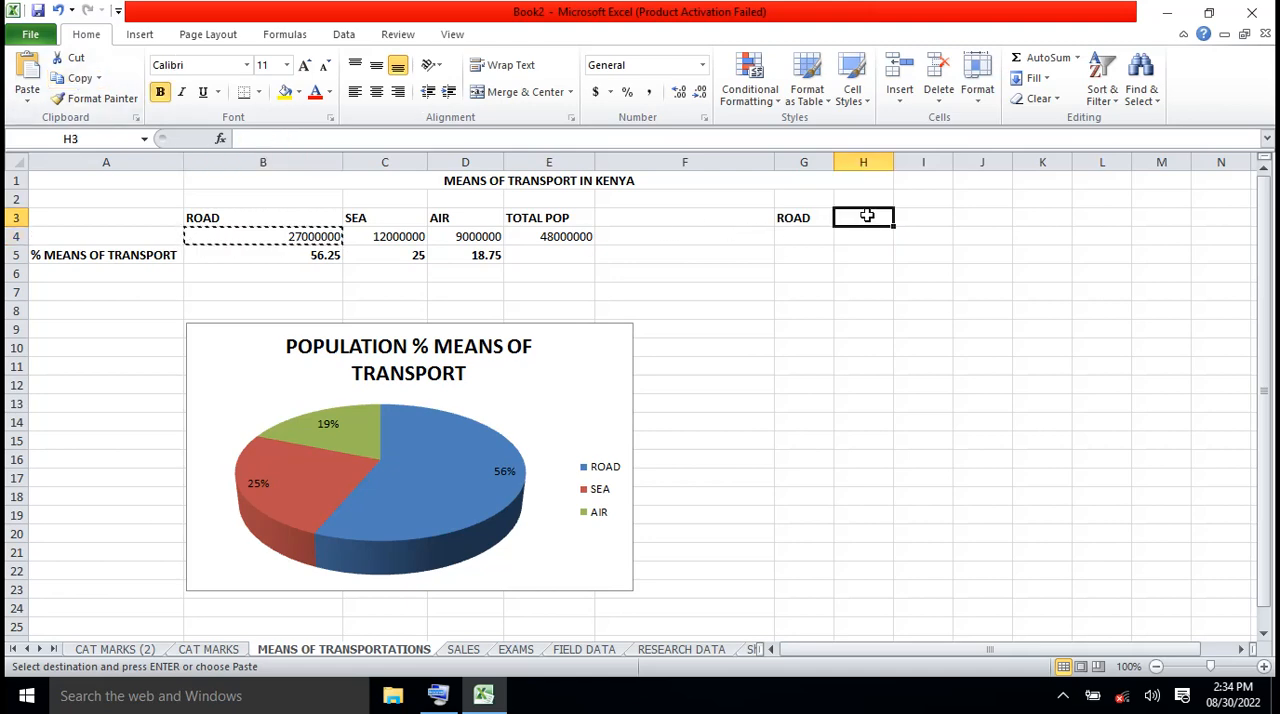
left_click(33, 80)
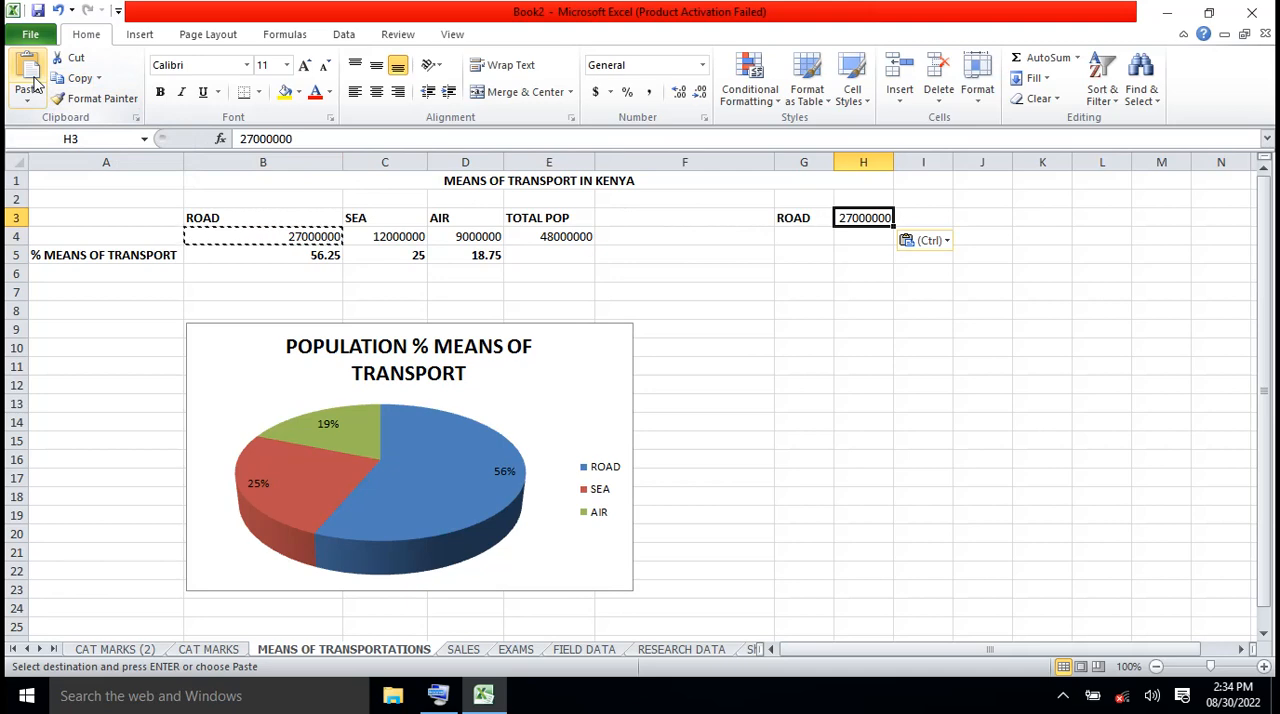
Copy the SEA heading from C3 into G4 and its figure 12000000 from C4 into H4
left_click(370, 218)
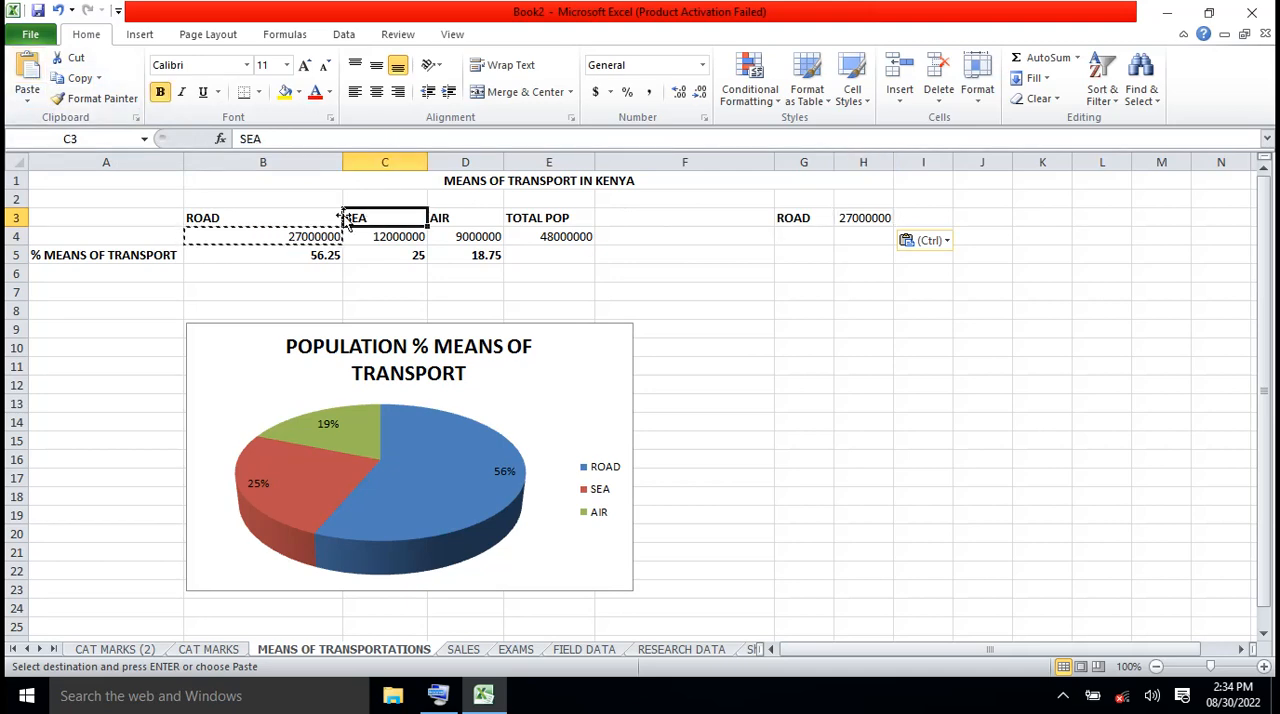
left_click(79, 79)
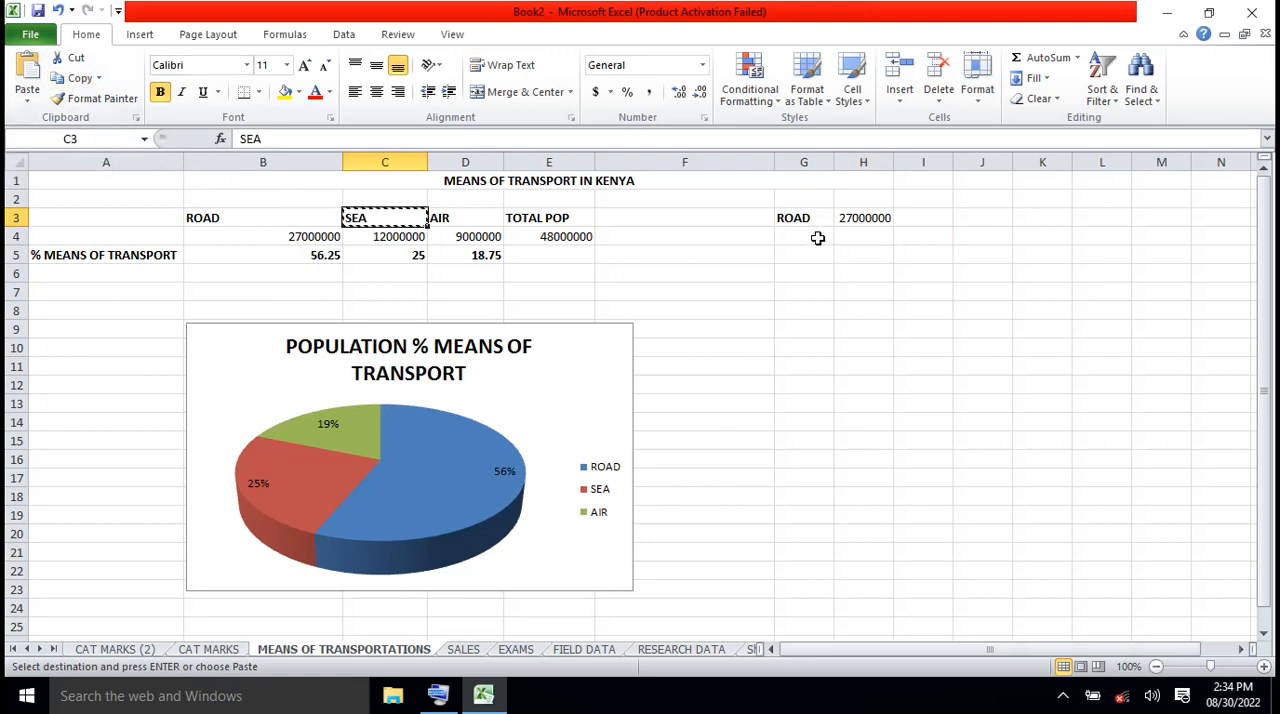
left_click(815, 237)
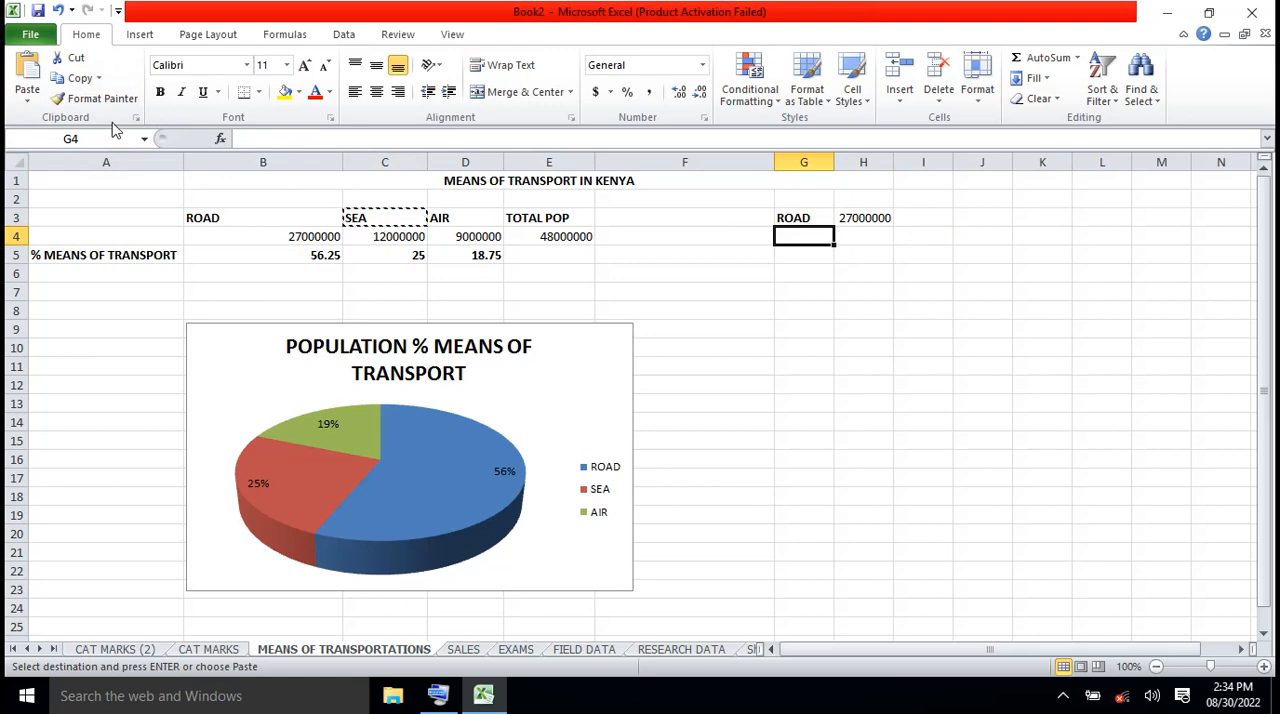
left_click(27, 92)
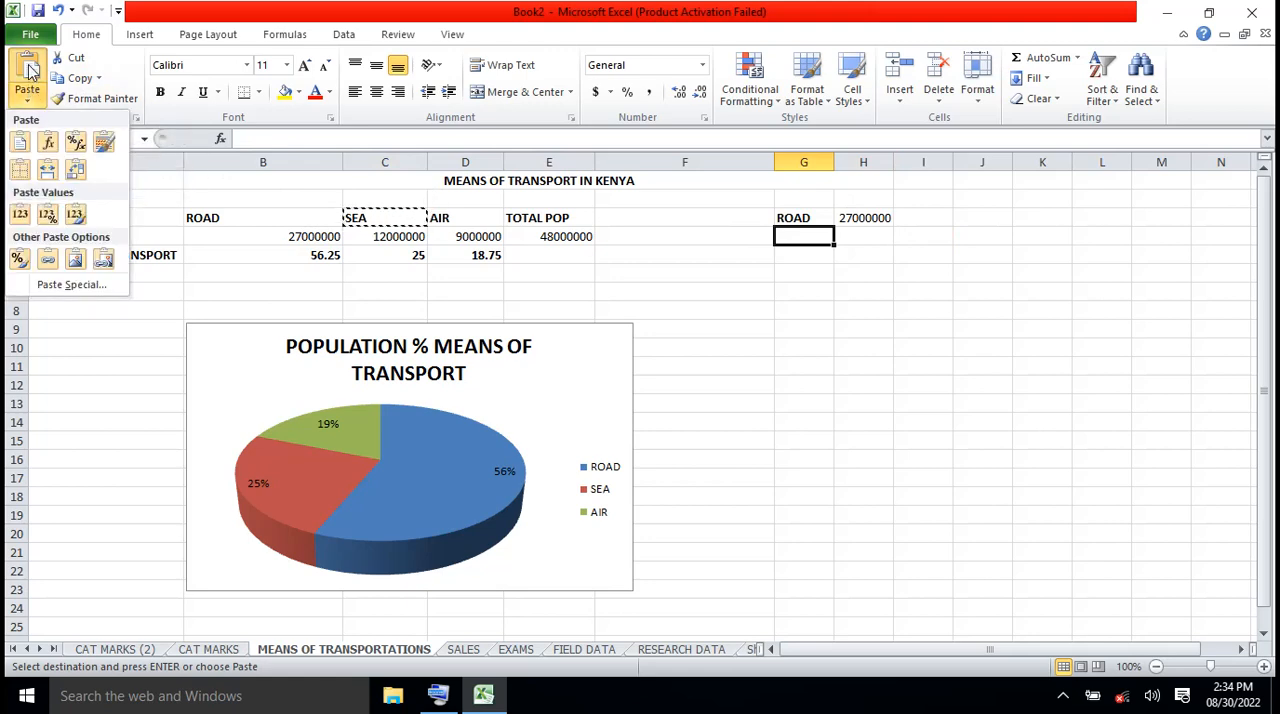
left_click(29, 70)
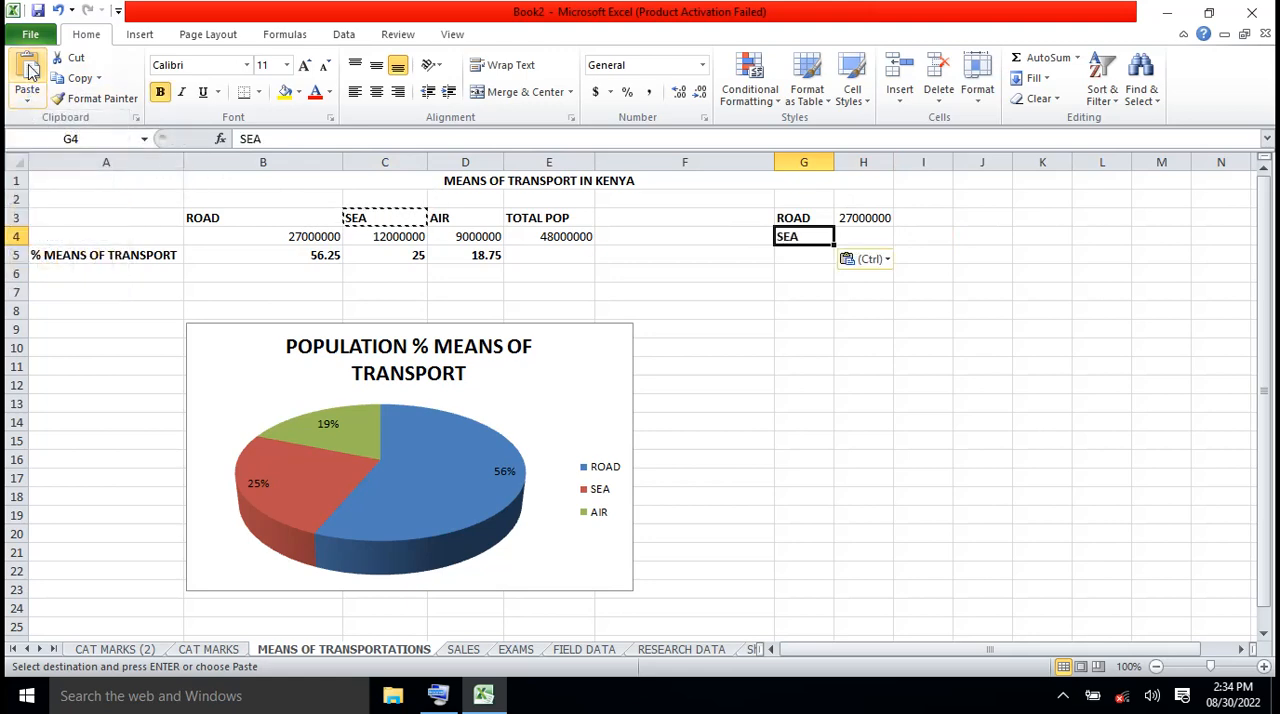
left_click(385, 236)
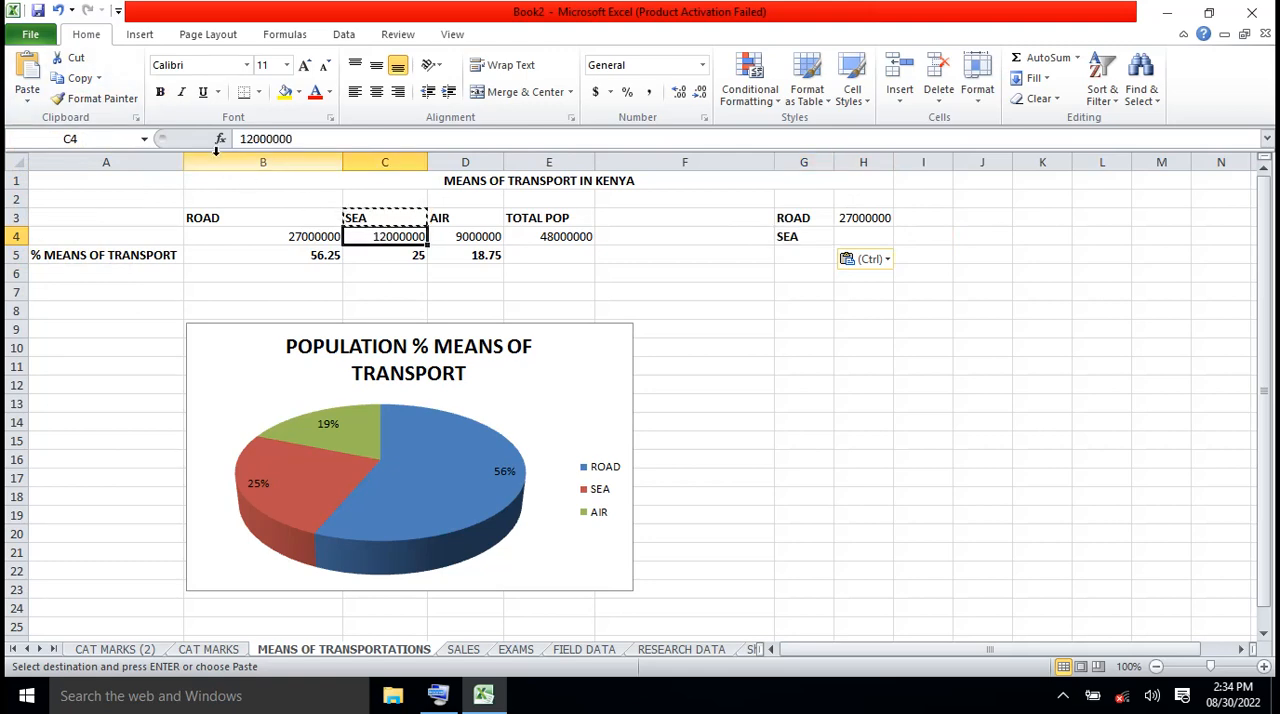
left_click(75, 80)
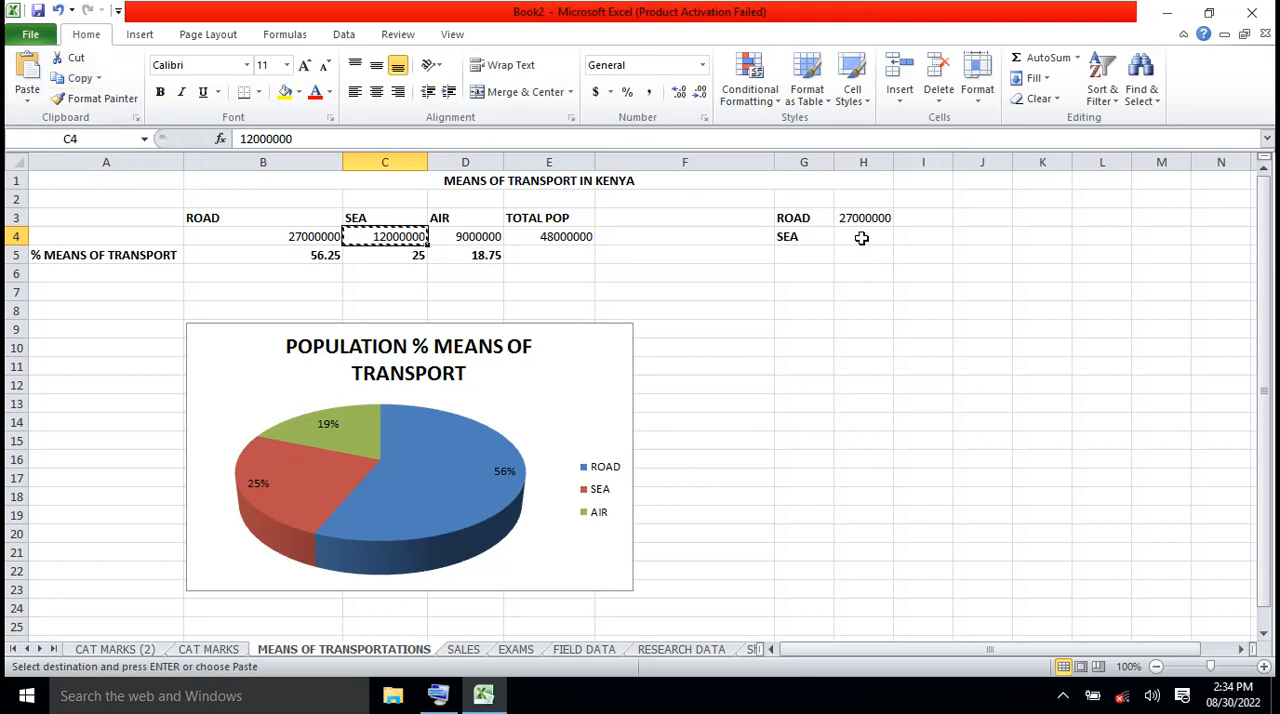
left_click(860, 237)
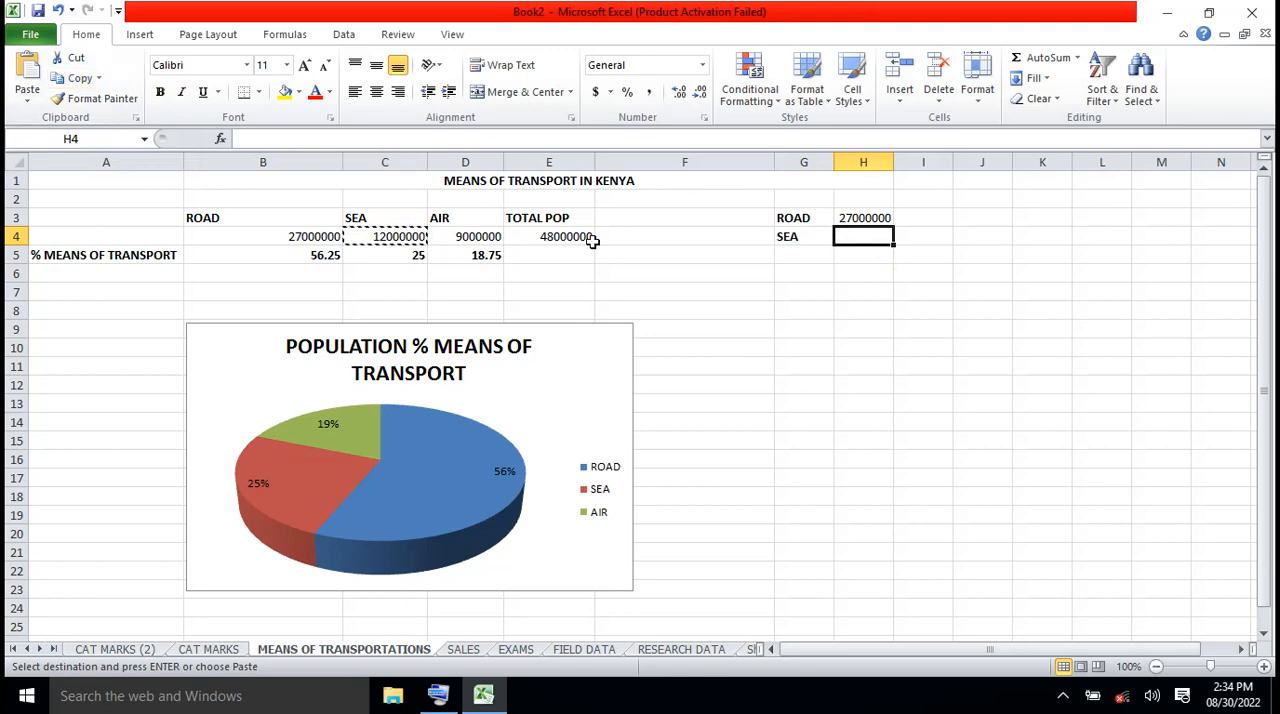
left_click(28, 68)
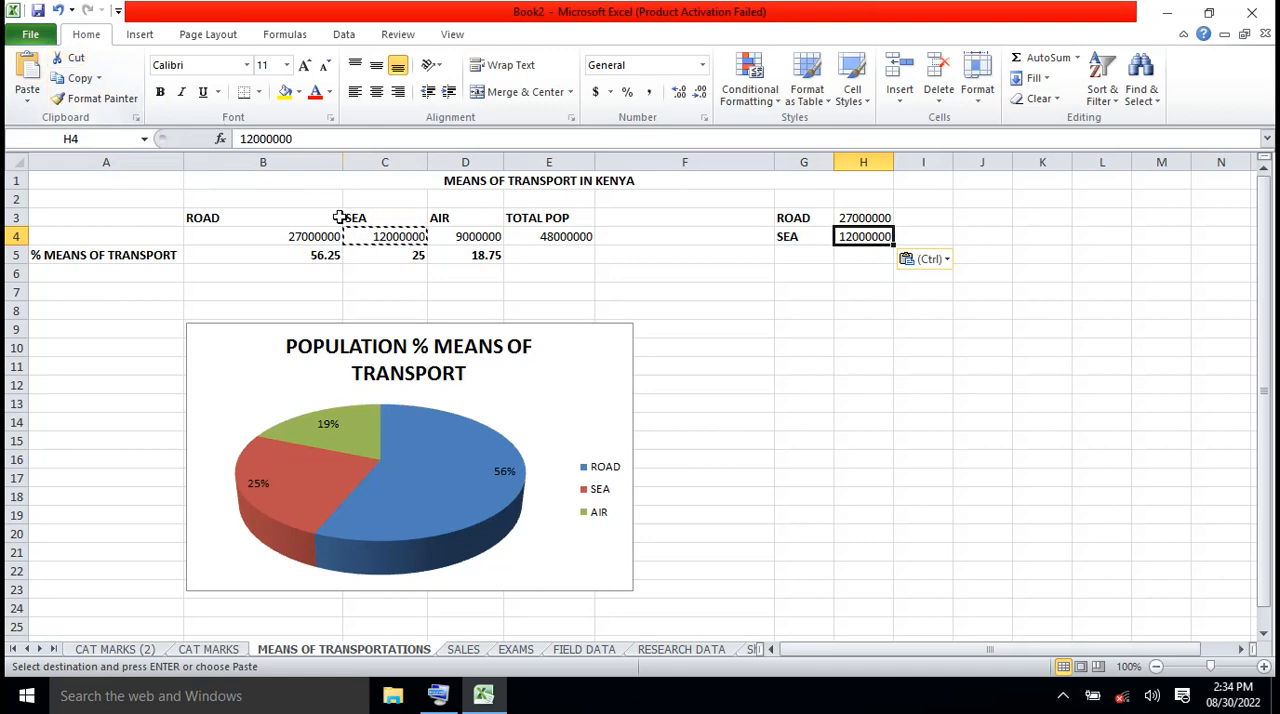
Copy the AIR heading from D3 into G5 and its figure 9000000 from D4 into H5
left_click(455, 219)
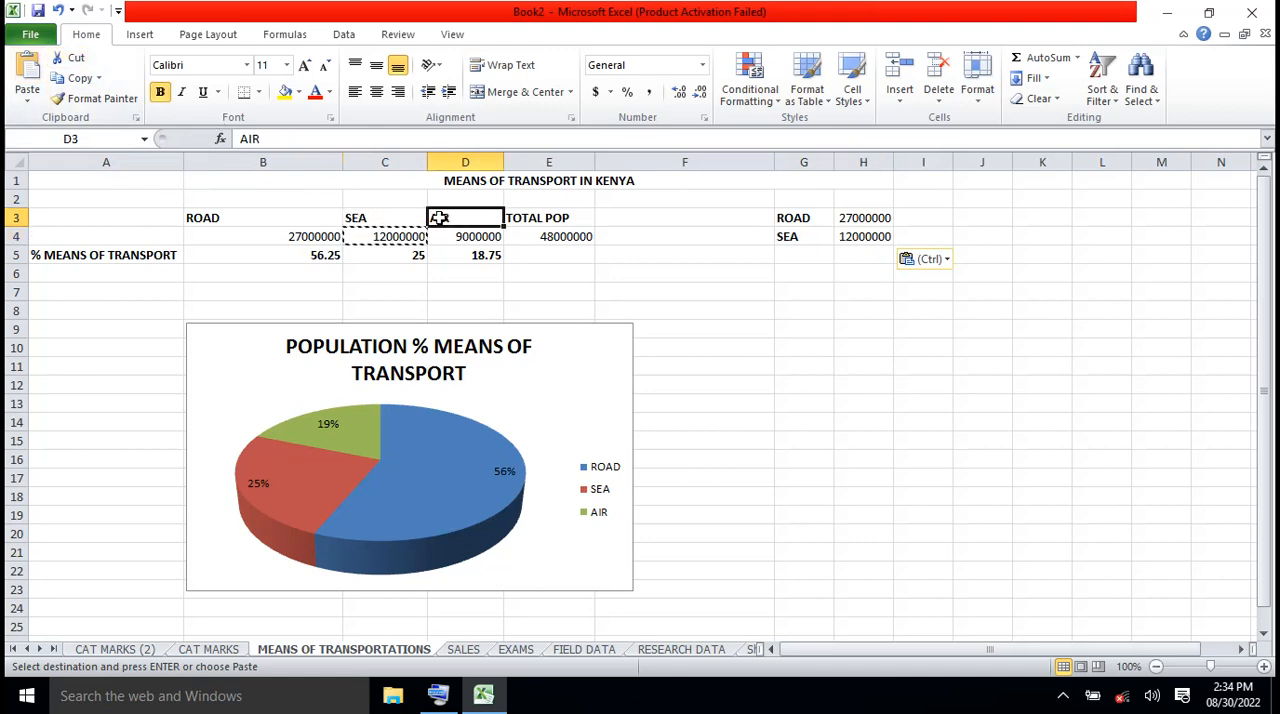
left_click(77, 78)
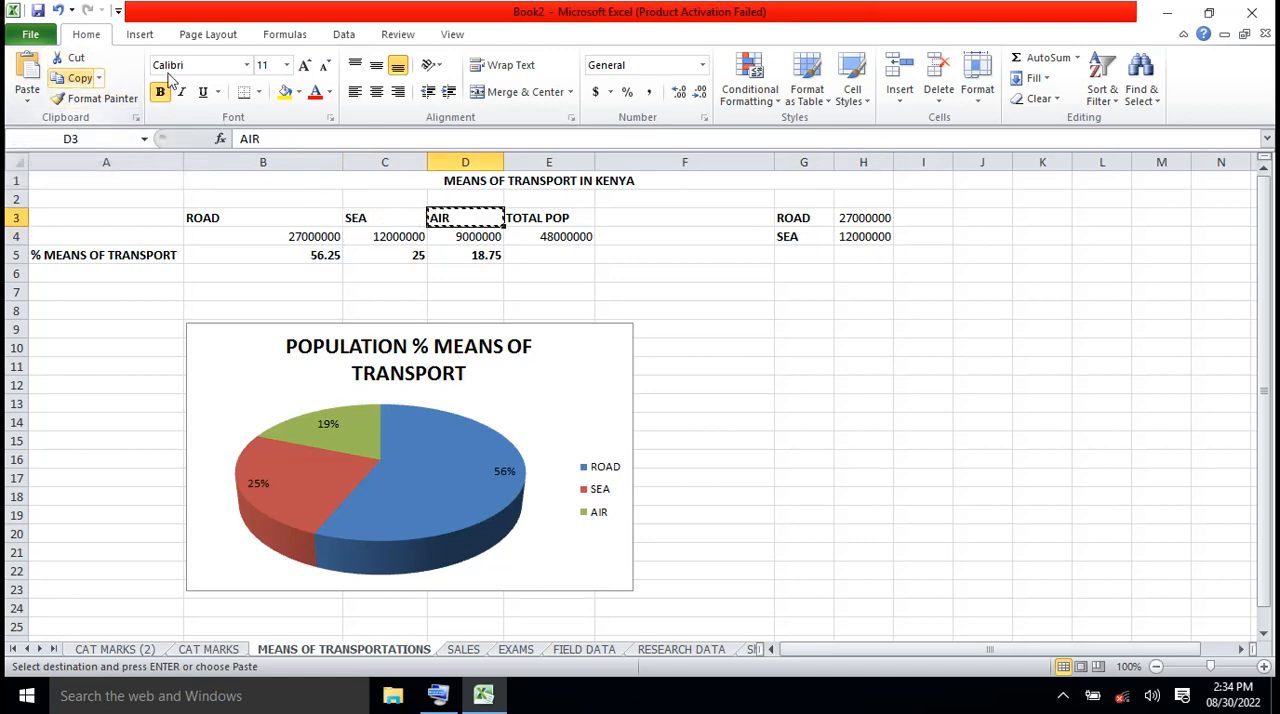
left_click(798, 256)
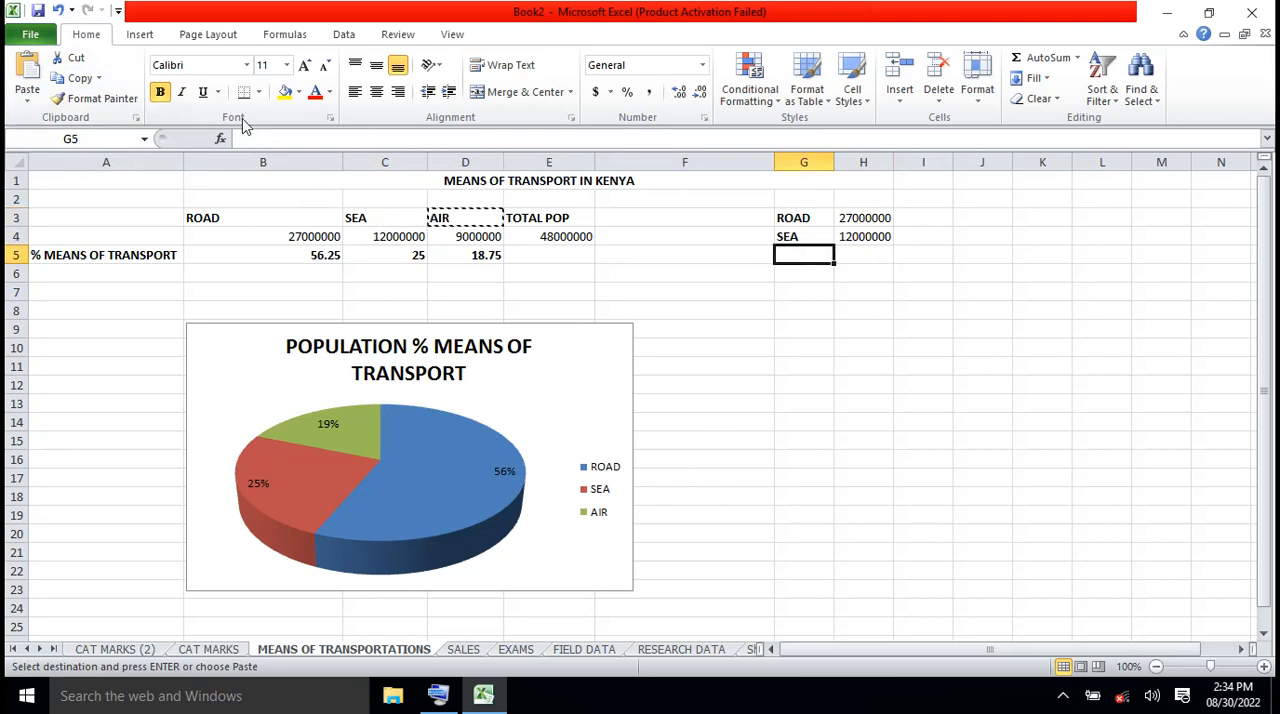
left_click(29, 93)
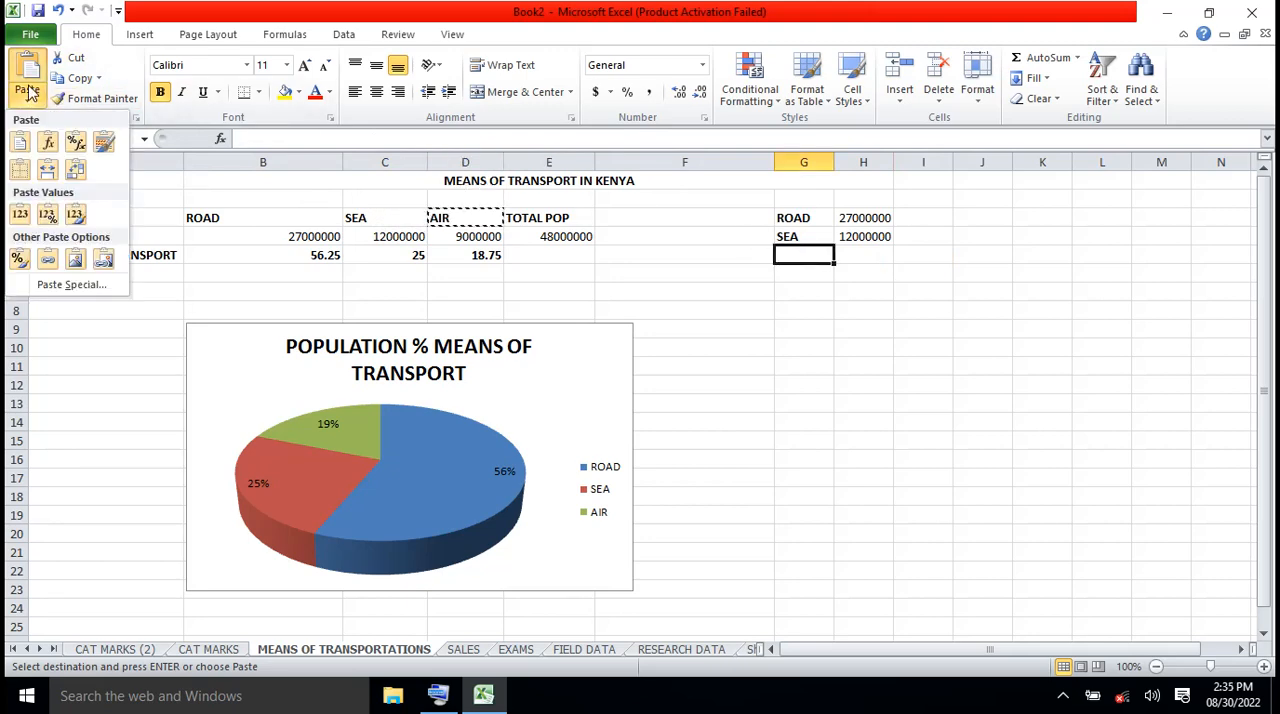
left_click(29, 75)
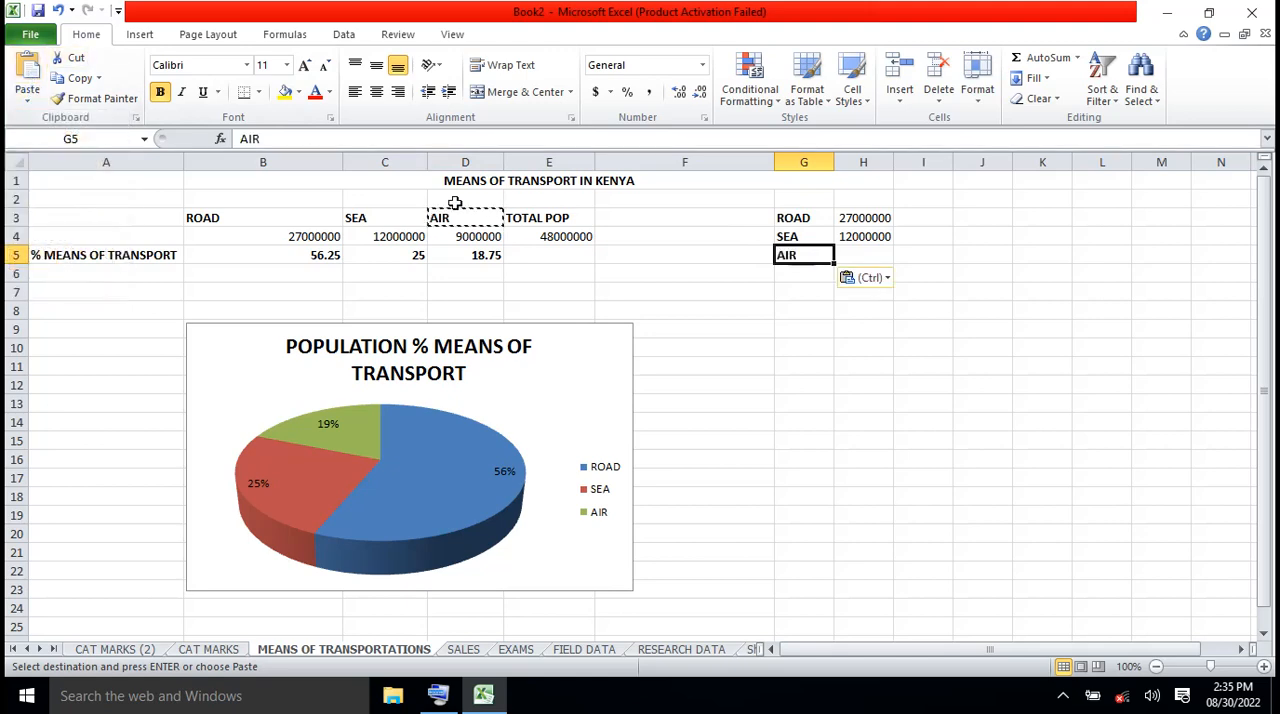
left_click(481, 237)
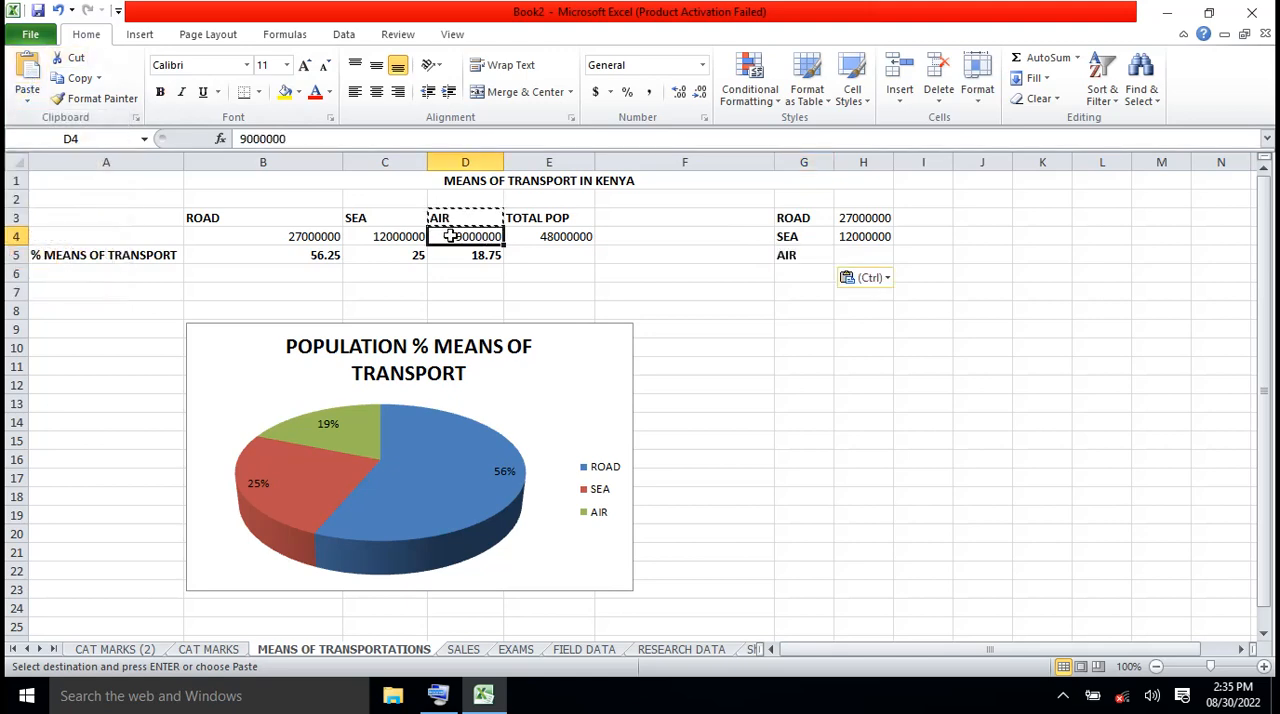
left_click(86, 79)
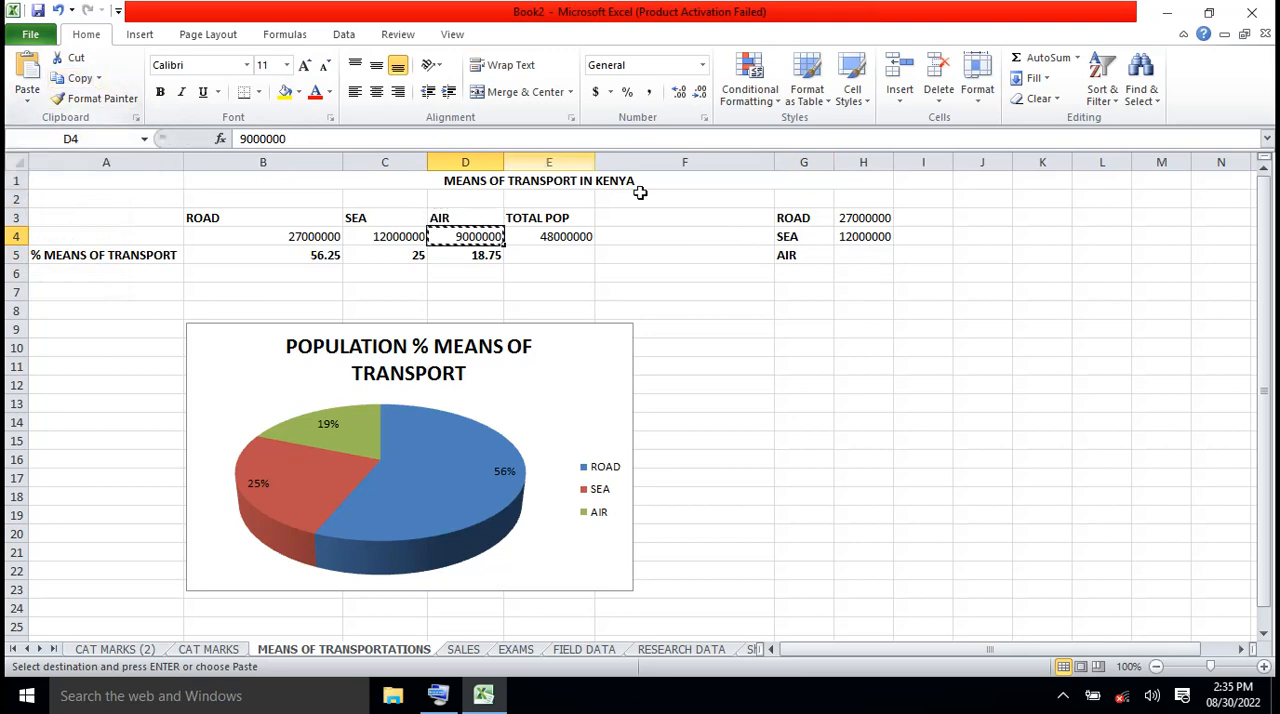
left_click(858, 254)
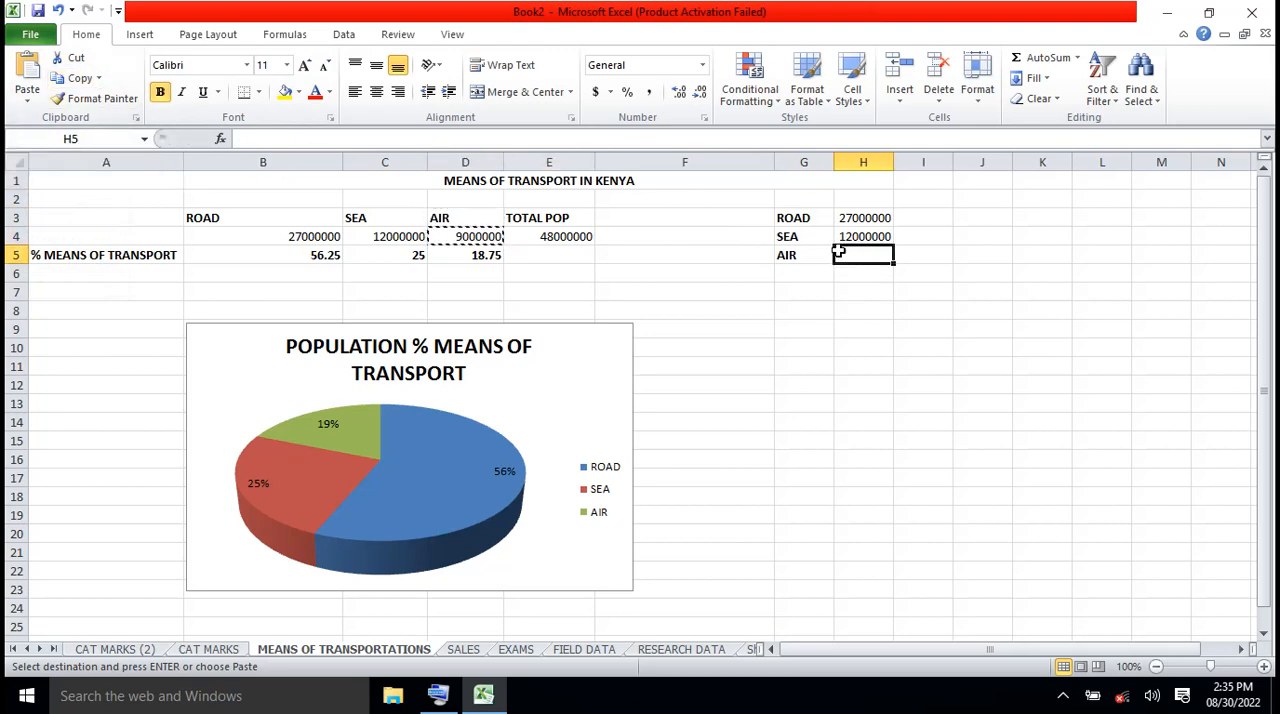
left_click(27, 90)
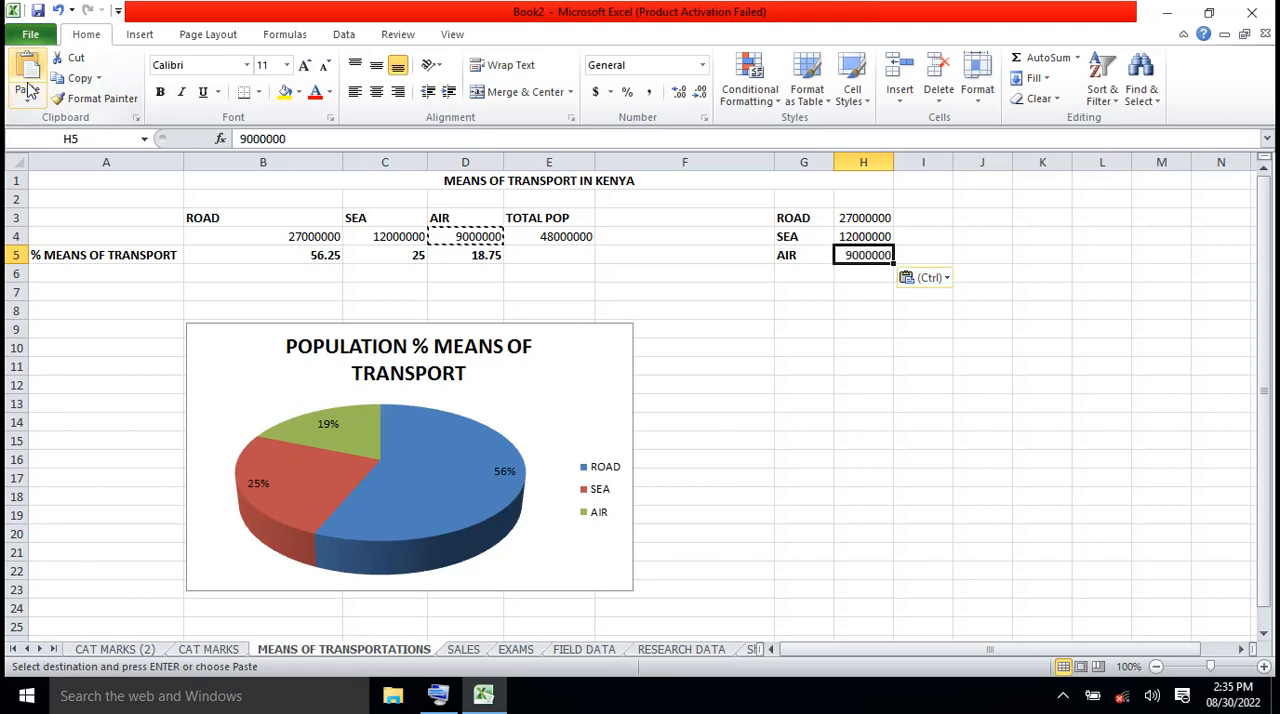
left_click(790, 379)
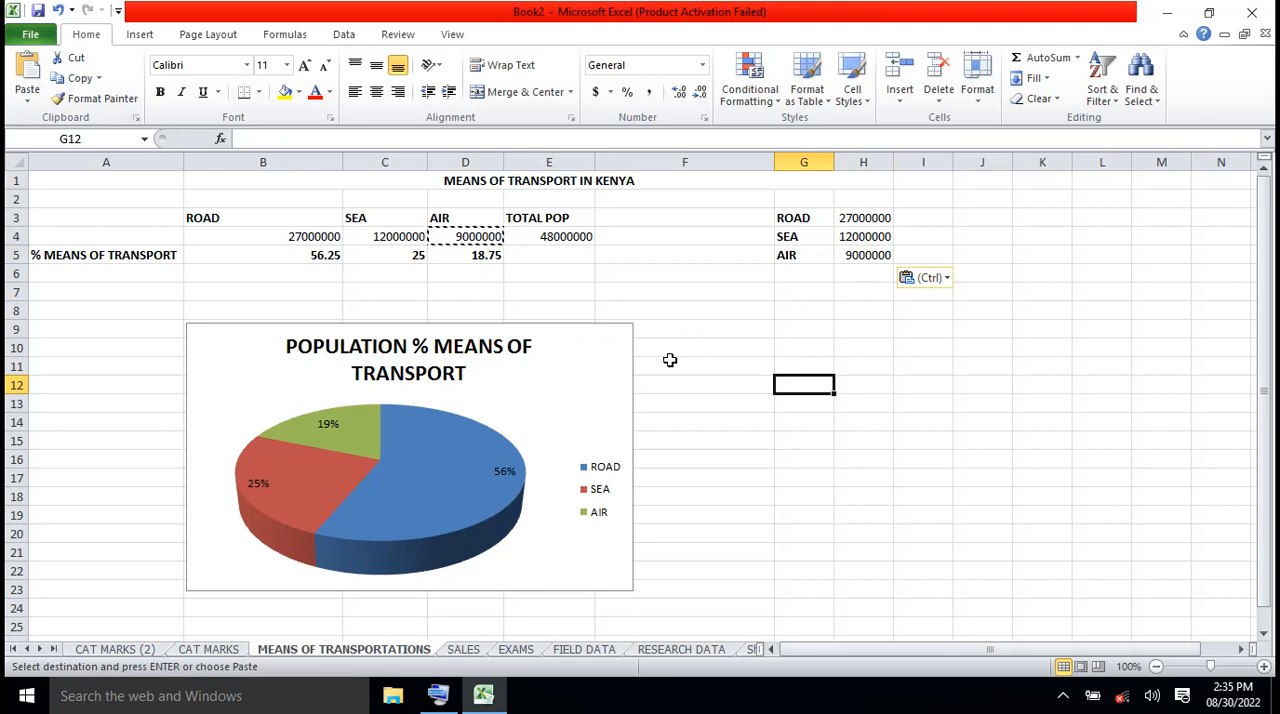
Insert a 3-D pie chart of the range G3:H5 and place it beside the existing pie chart, below the copied table
mouse_move(450, 465)
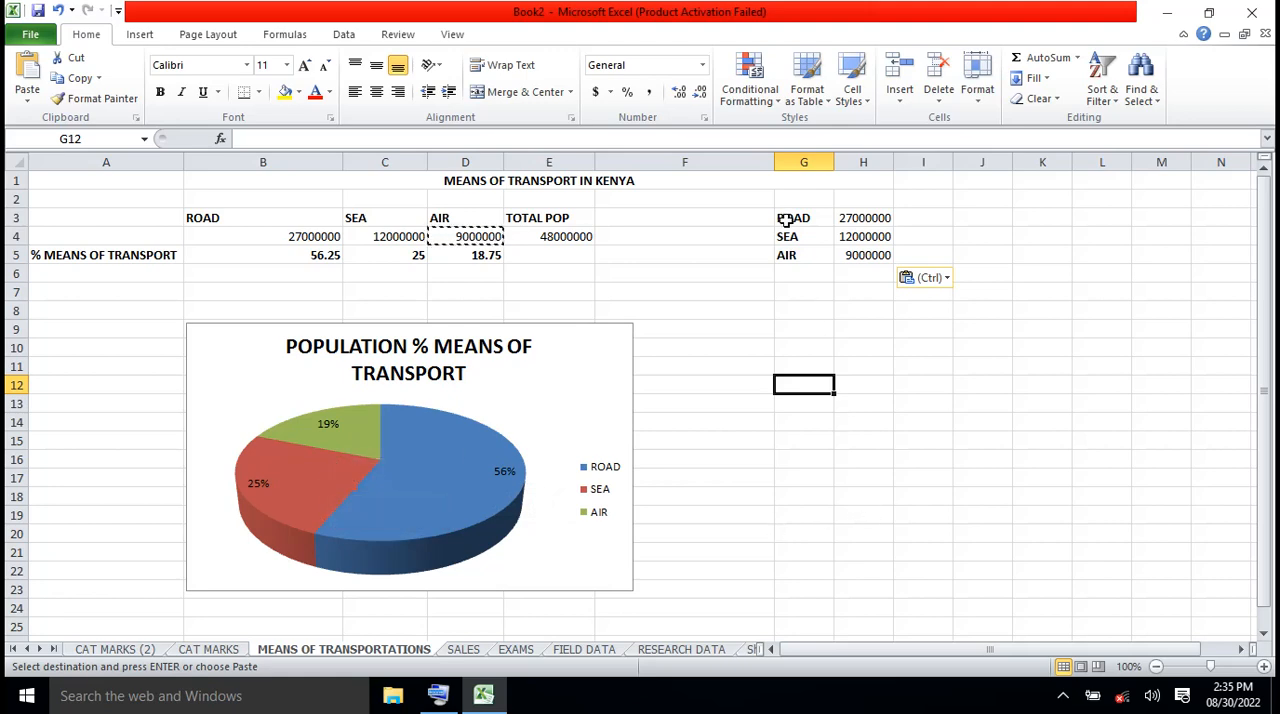
left_click_drag(786, 218, 865, 250)
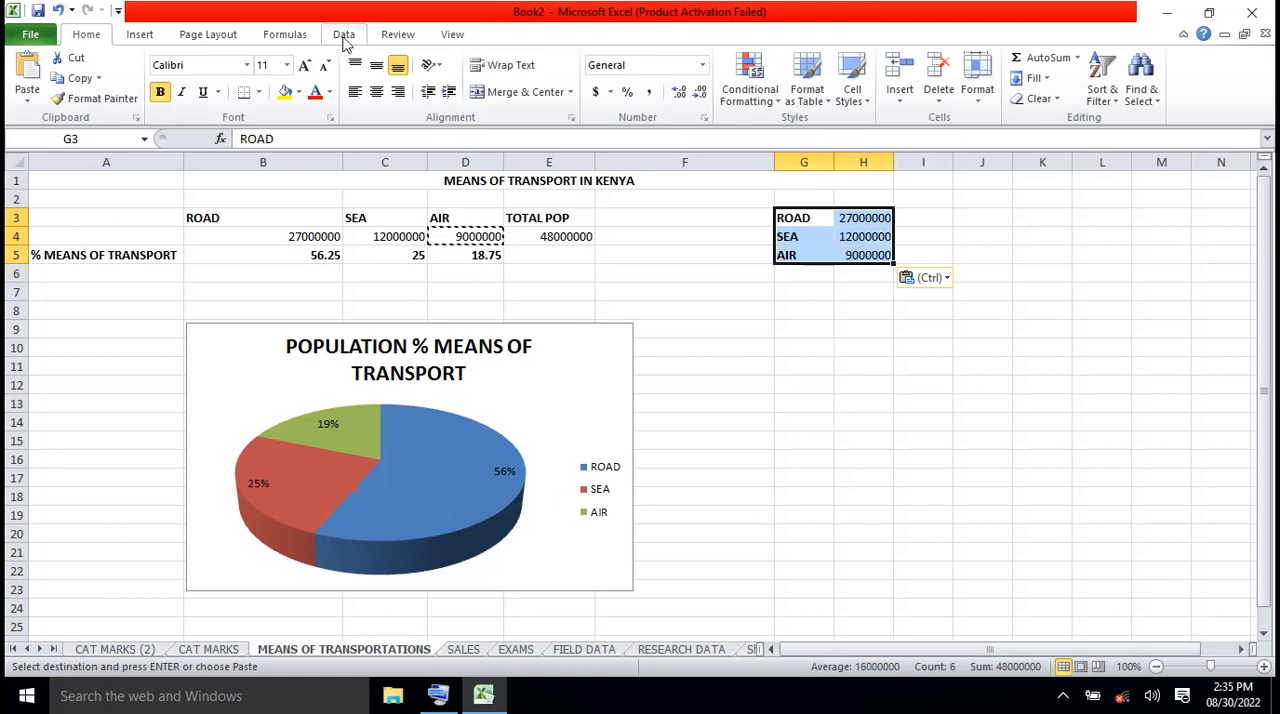
left_click(140, 34)
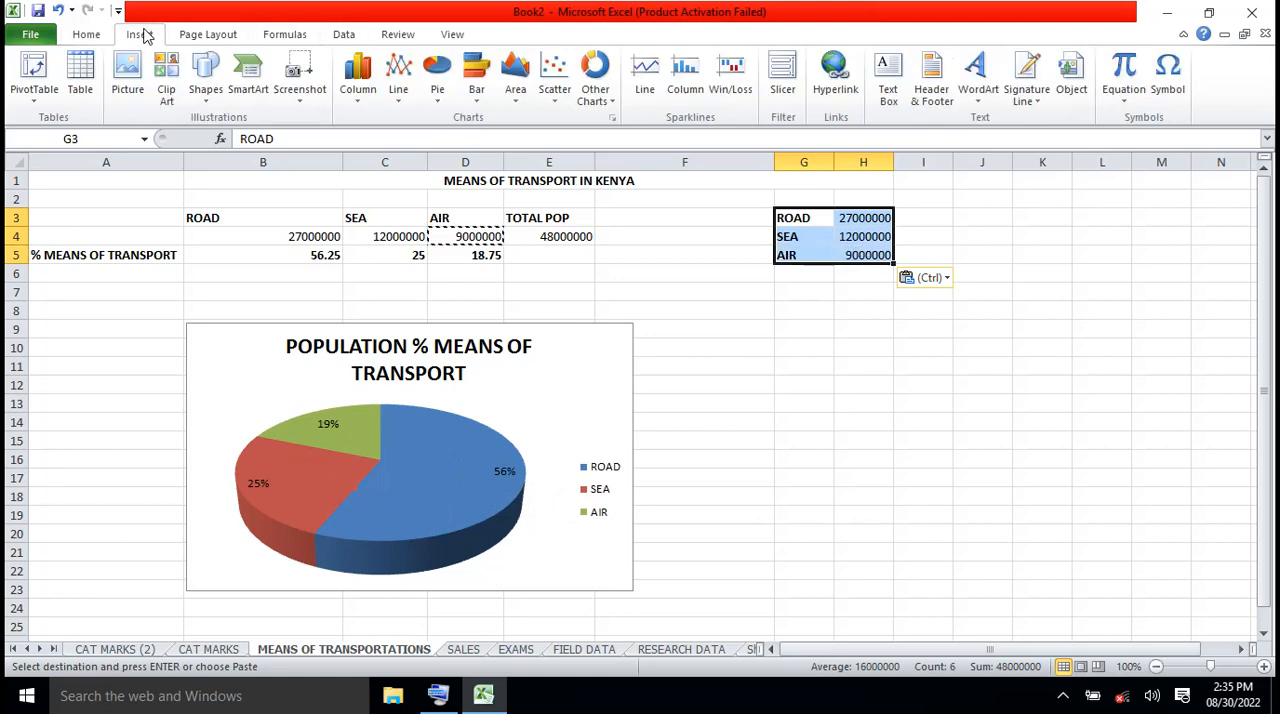
left_click(438, 95)
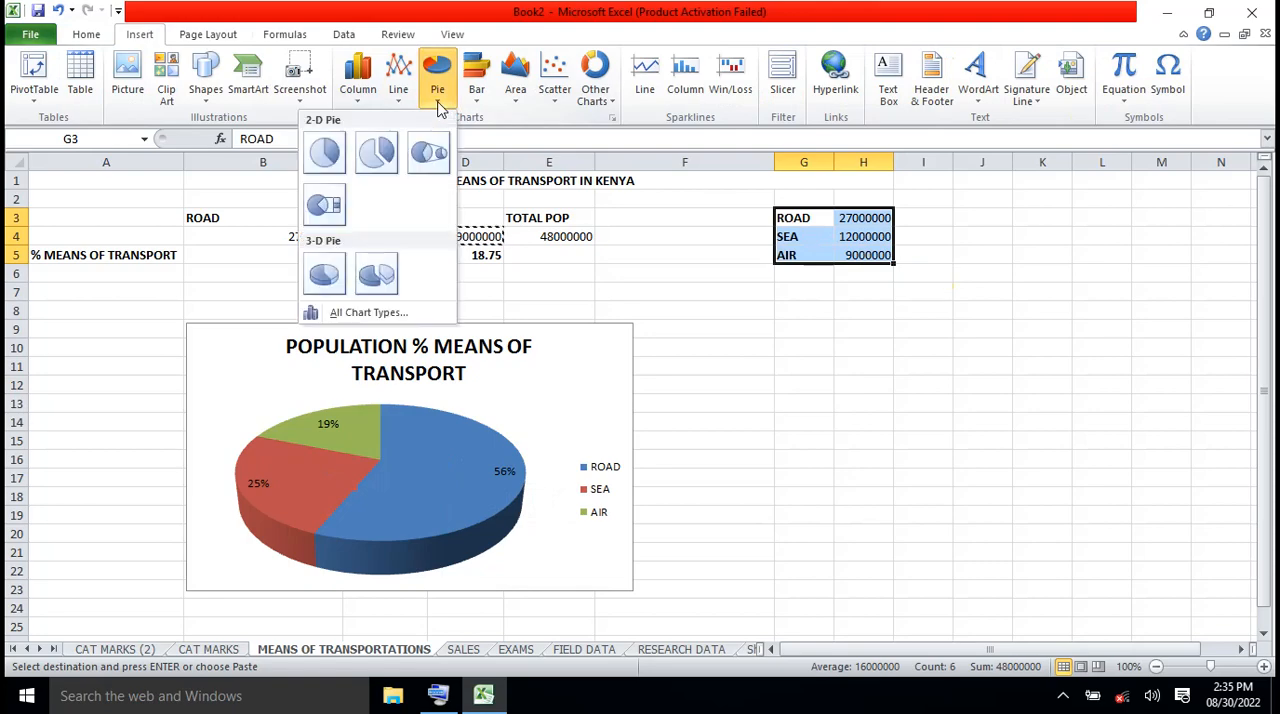
left_click(324, 276)
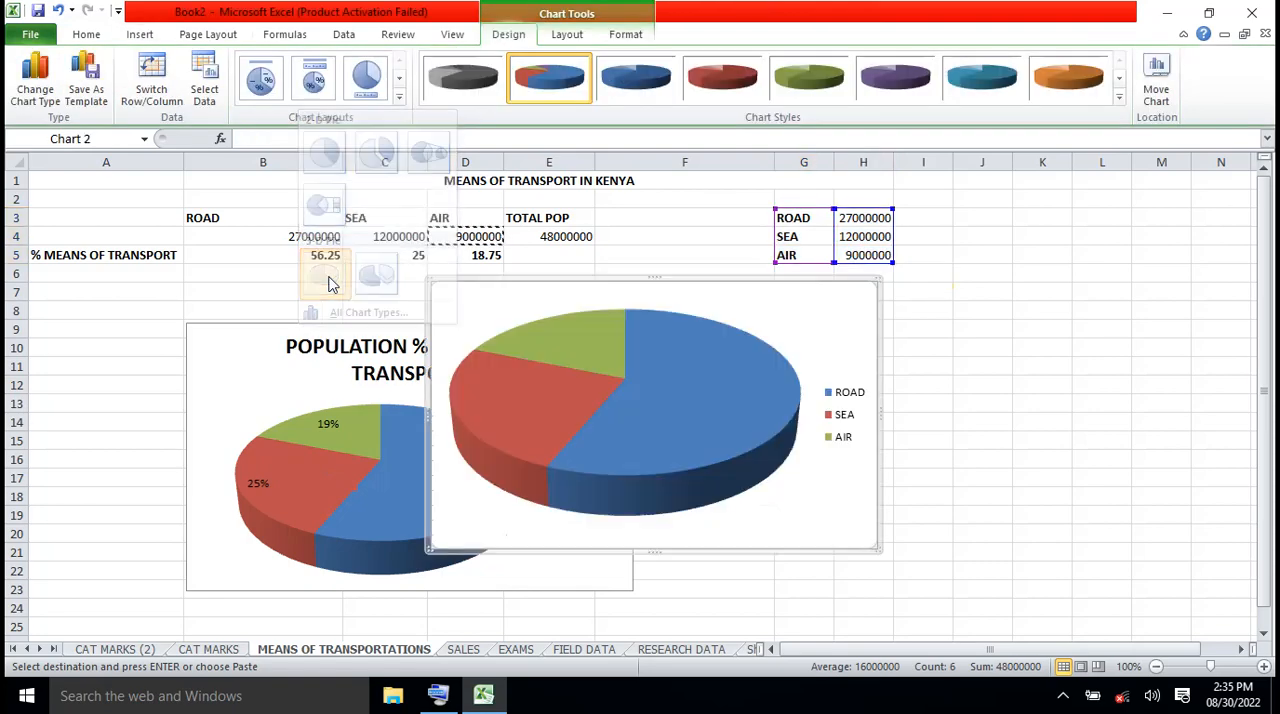
left_click_drag(680, 368, 656, 441)
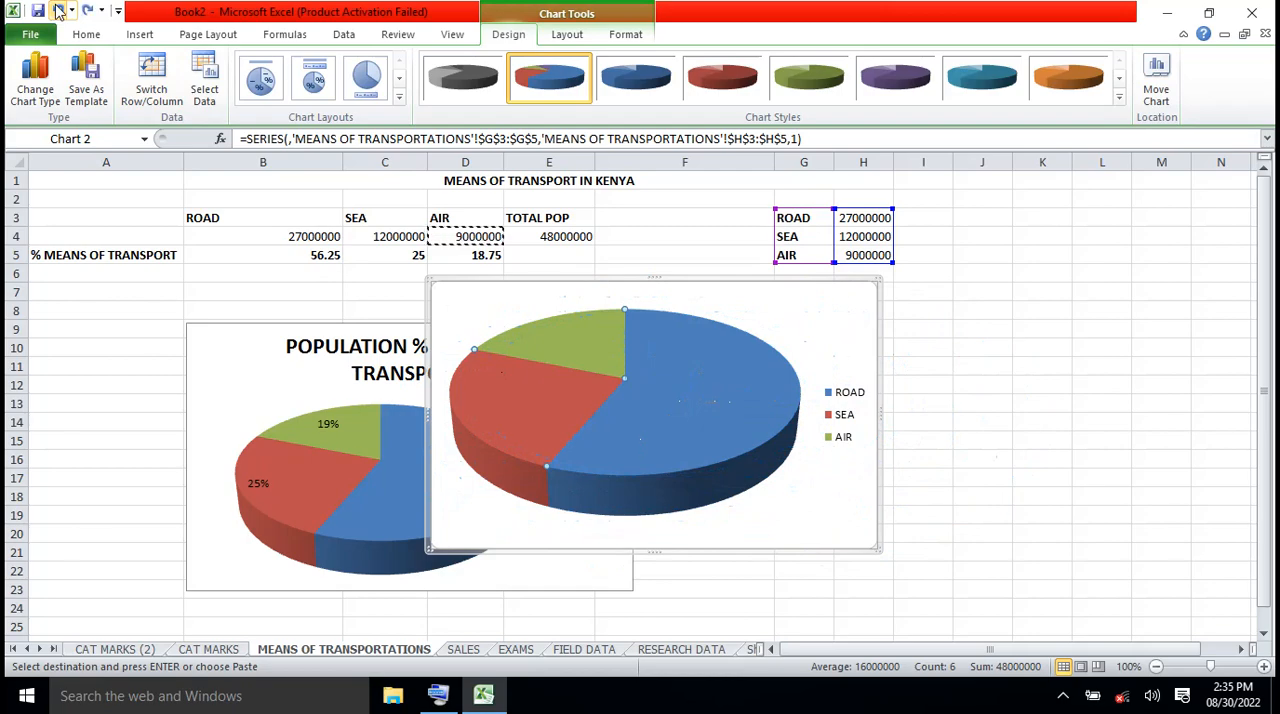
left_click_drag(834, 314, 1065, 342)
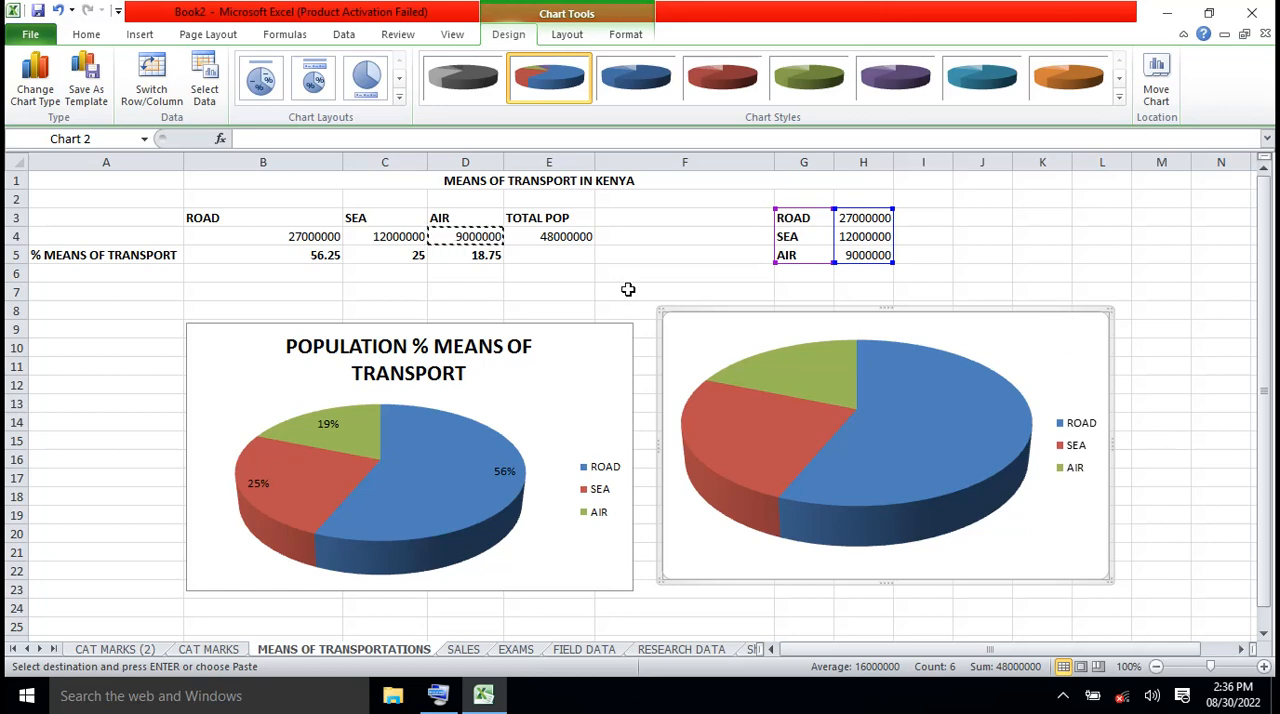
Add data labels containing the series name and value to the new pie chart, using the Best Fit position
left_click(574, 37)
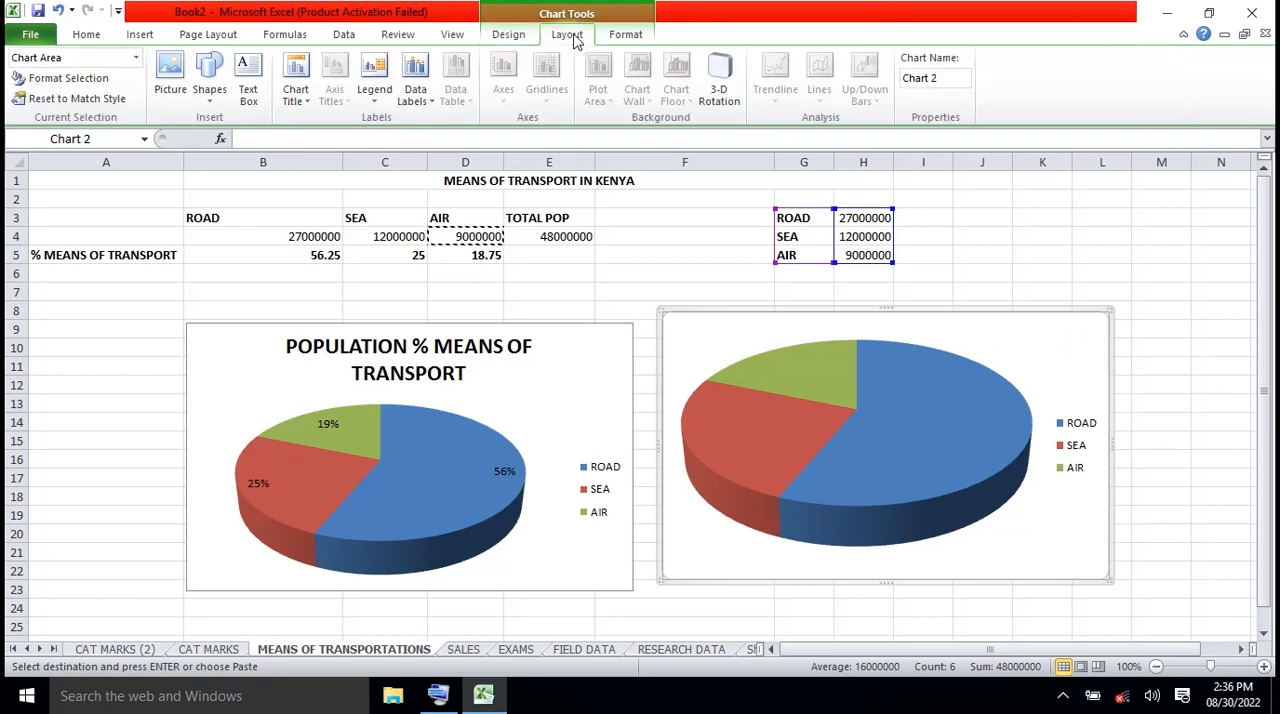
left_click(432, 104)
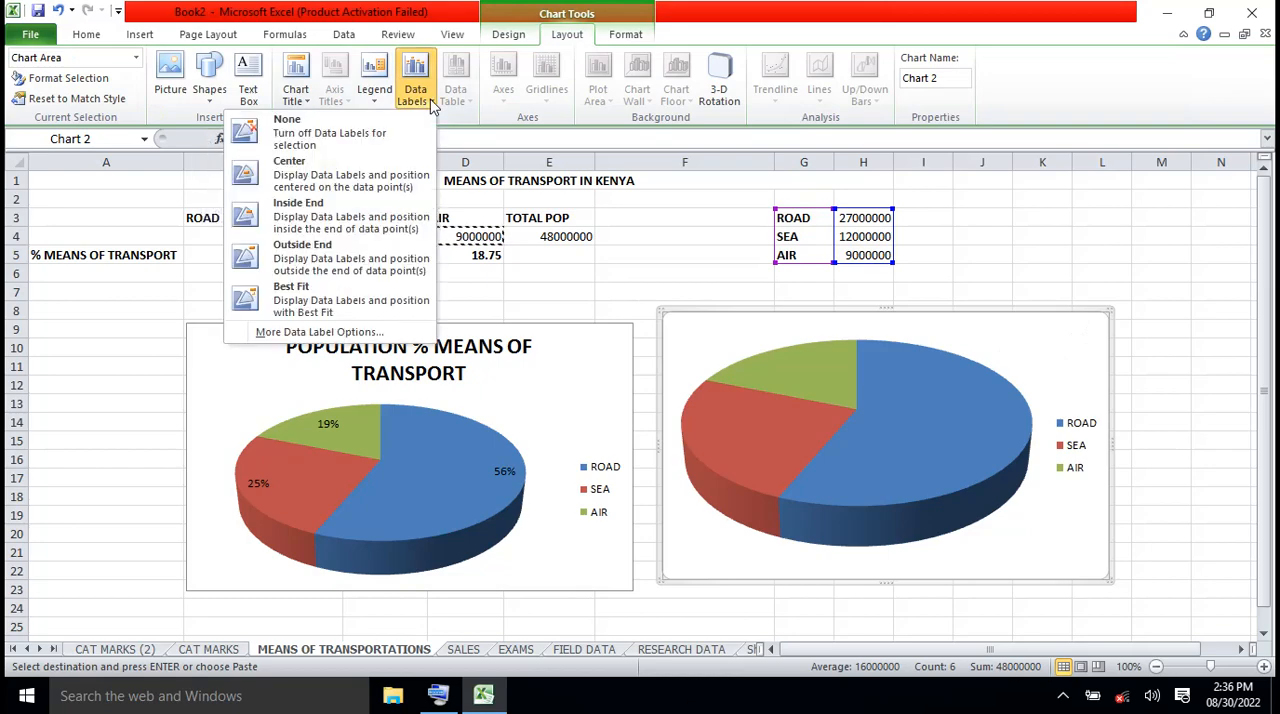
left_click(320, 332)
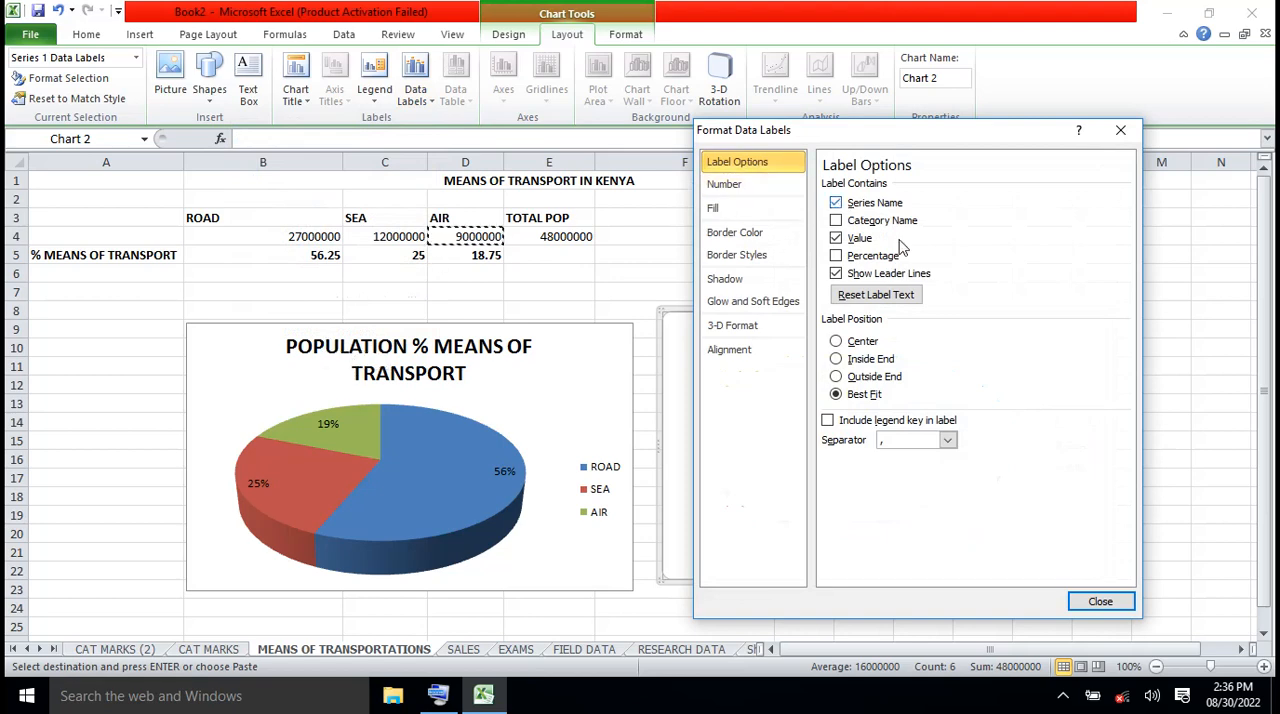
left_click(1099, 602)
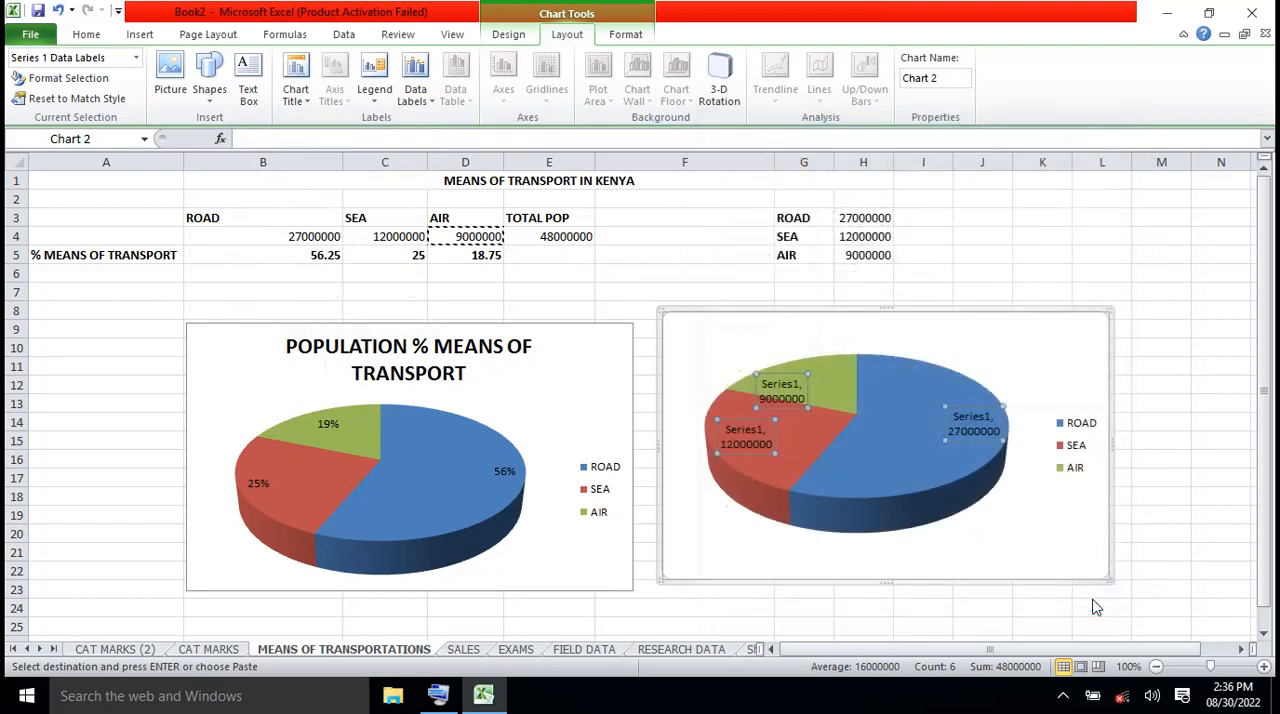
left_click(1163, 522)
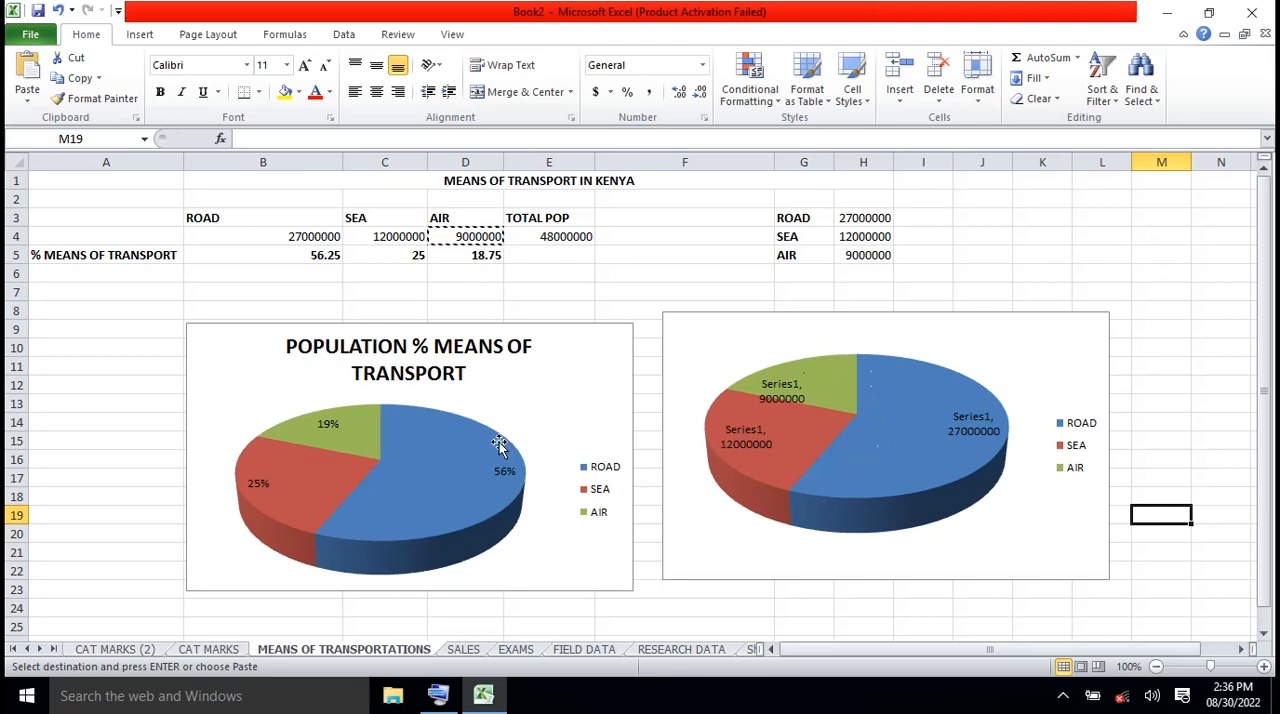
Add the category name to the percentage data labels of the titled pie chart
left_click(477, 470)
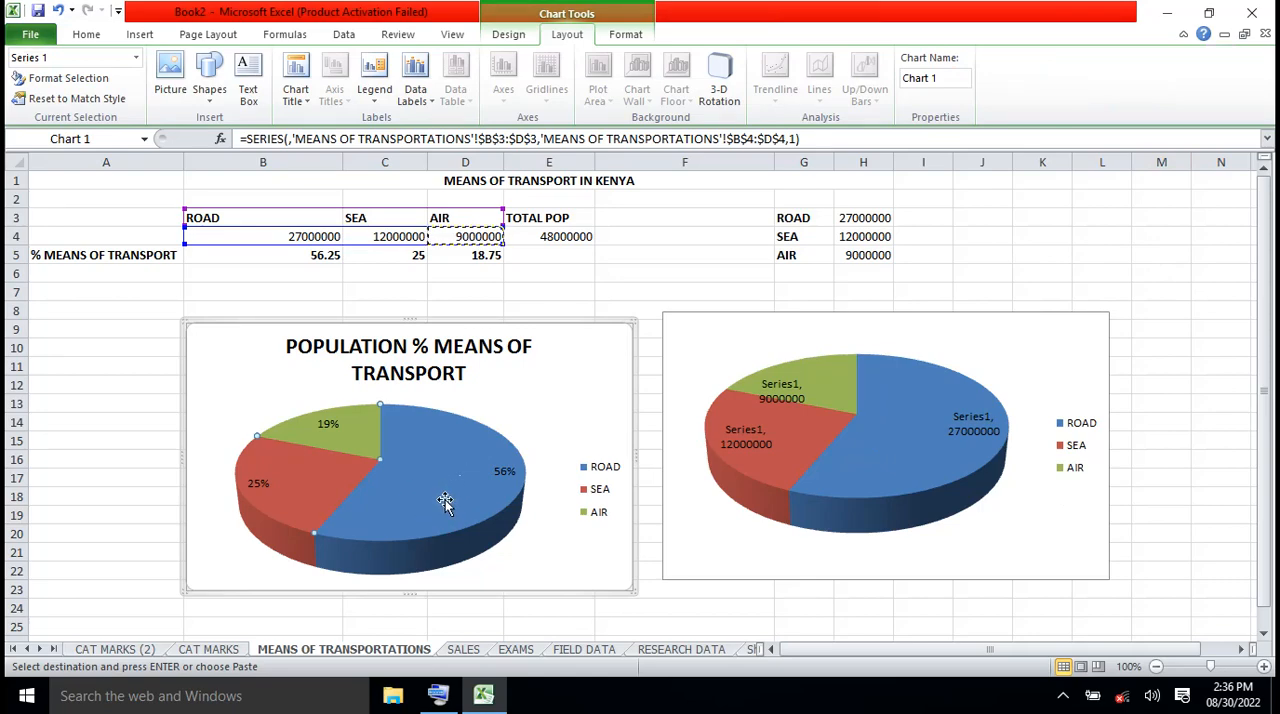
left_click(599, 347)
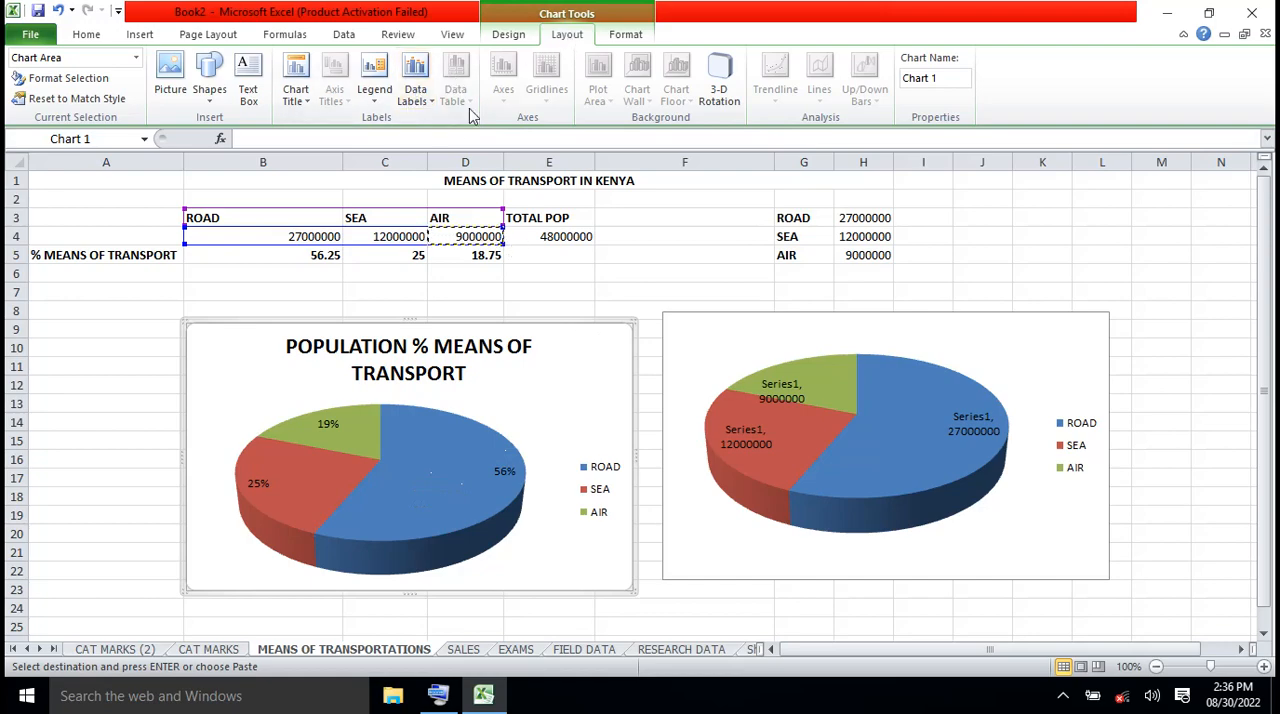
left_click(428, 100)
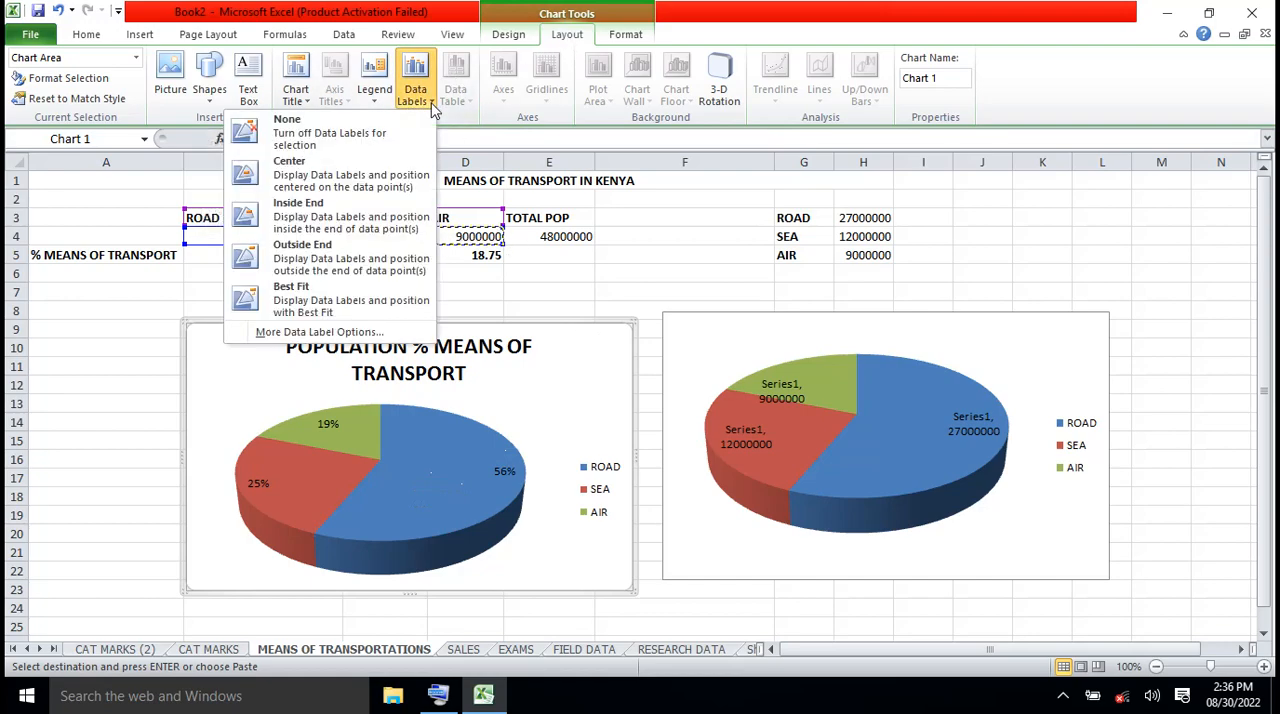
left_click(320, 332)
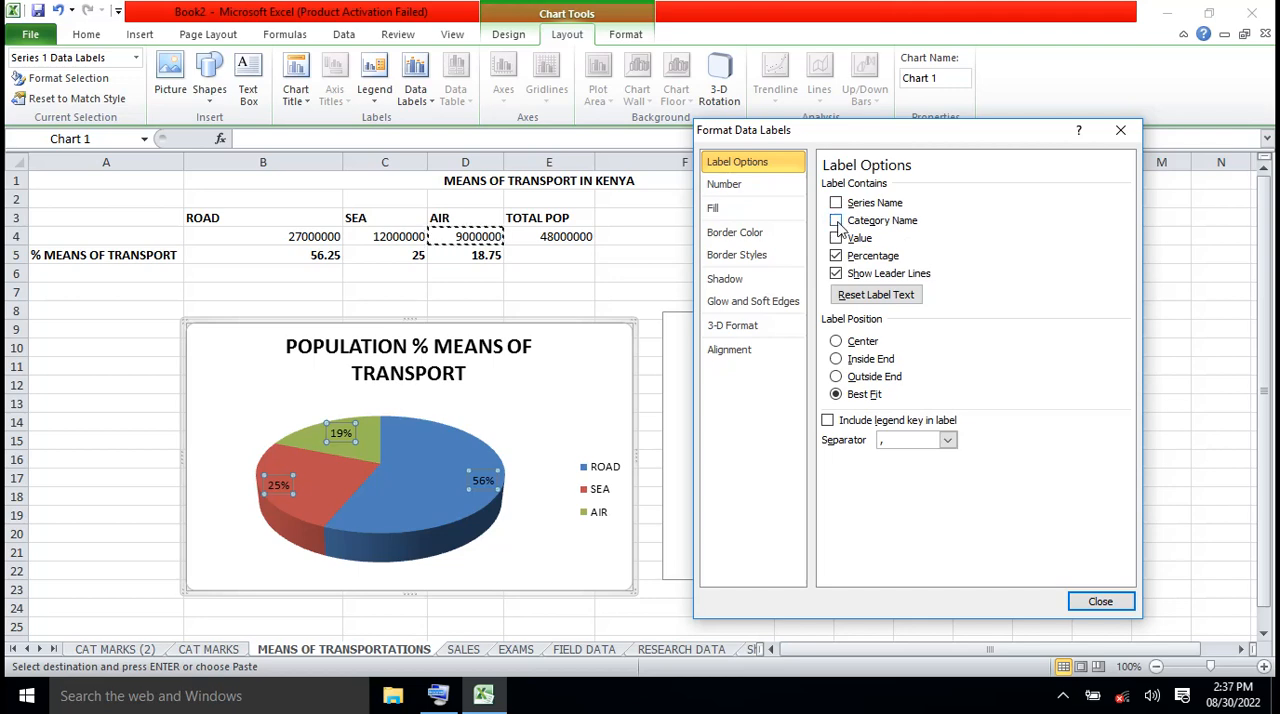
left_click(836, 221)
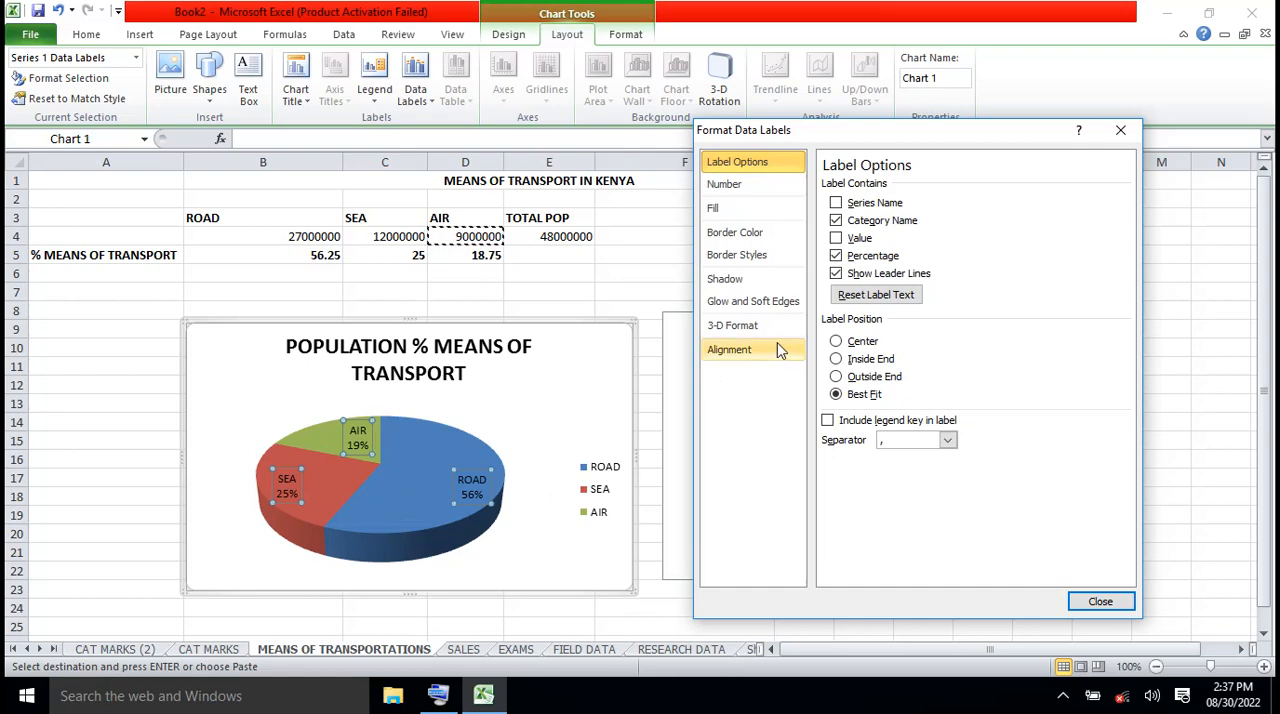
left_click(1100, 602)
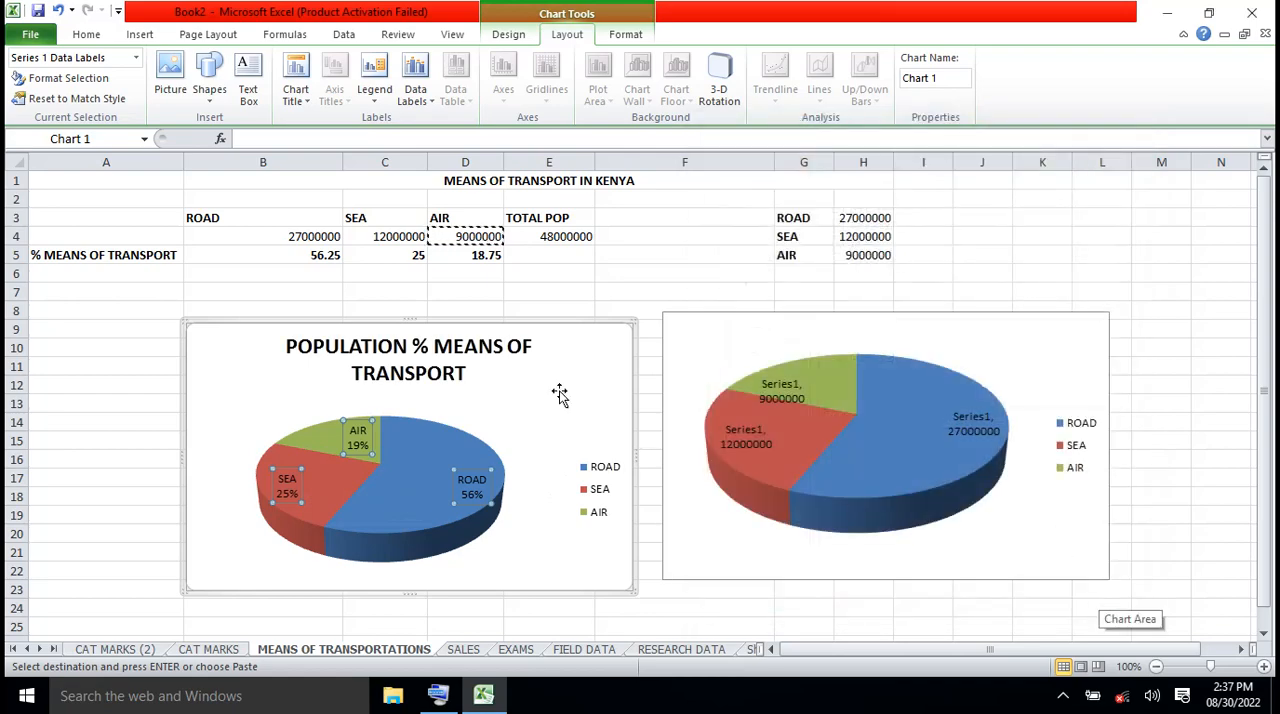
left_click(500, 412)
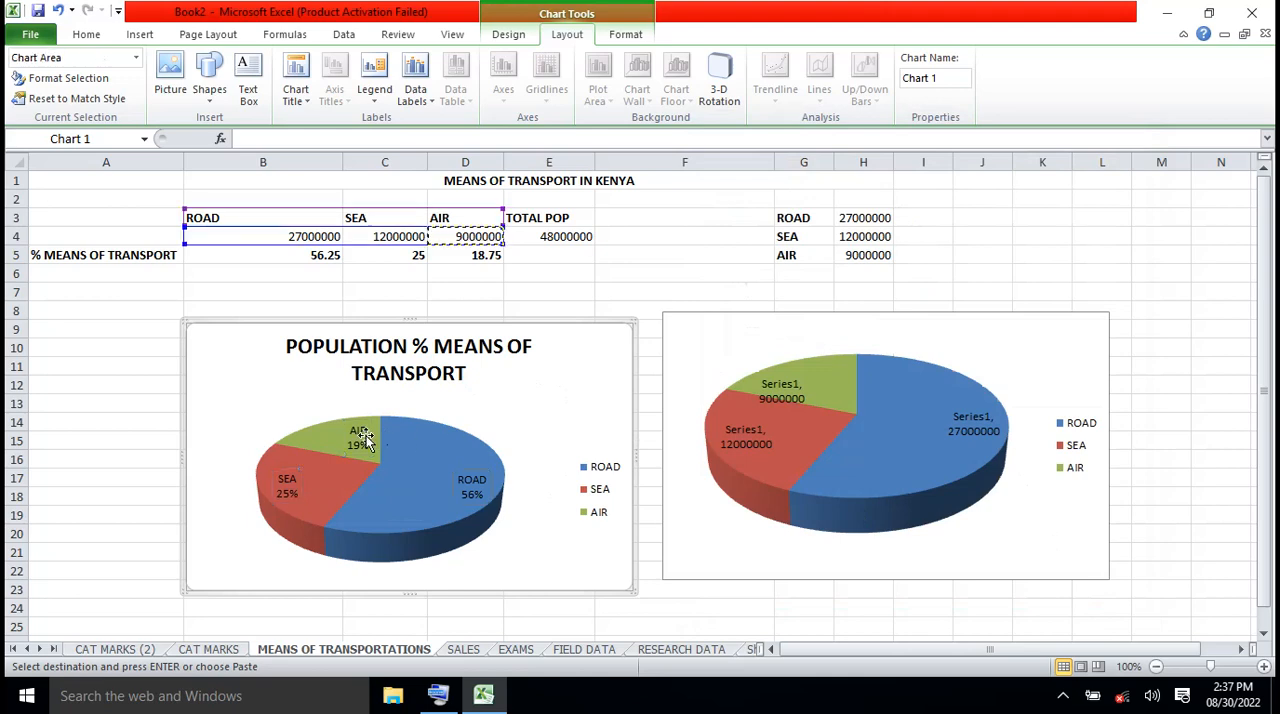
left_click(448, 456)
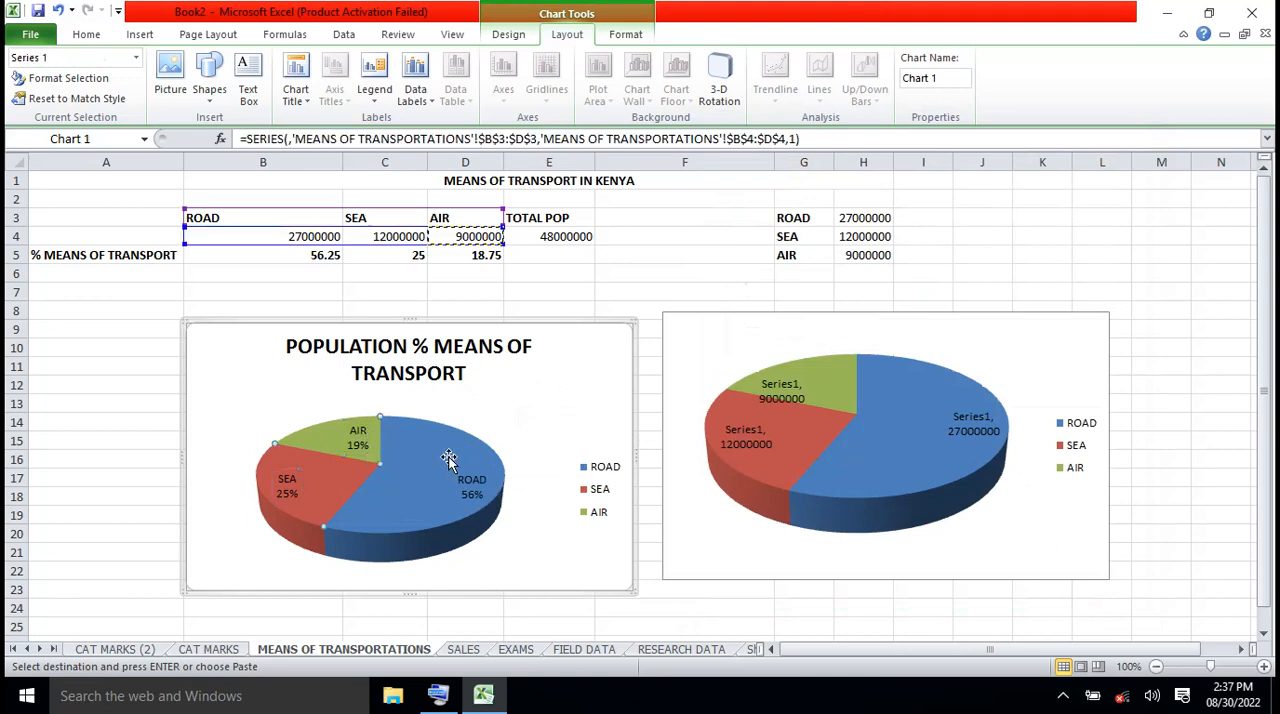
Remove the percentage from the titled pie chart's data labels, leaving only the category name
left_click(655, 268)
left_click(568, 372)
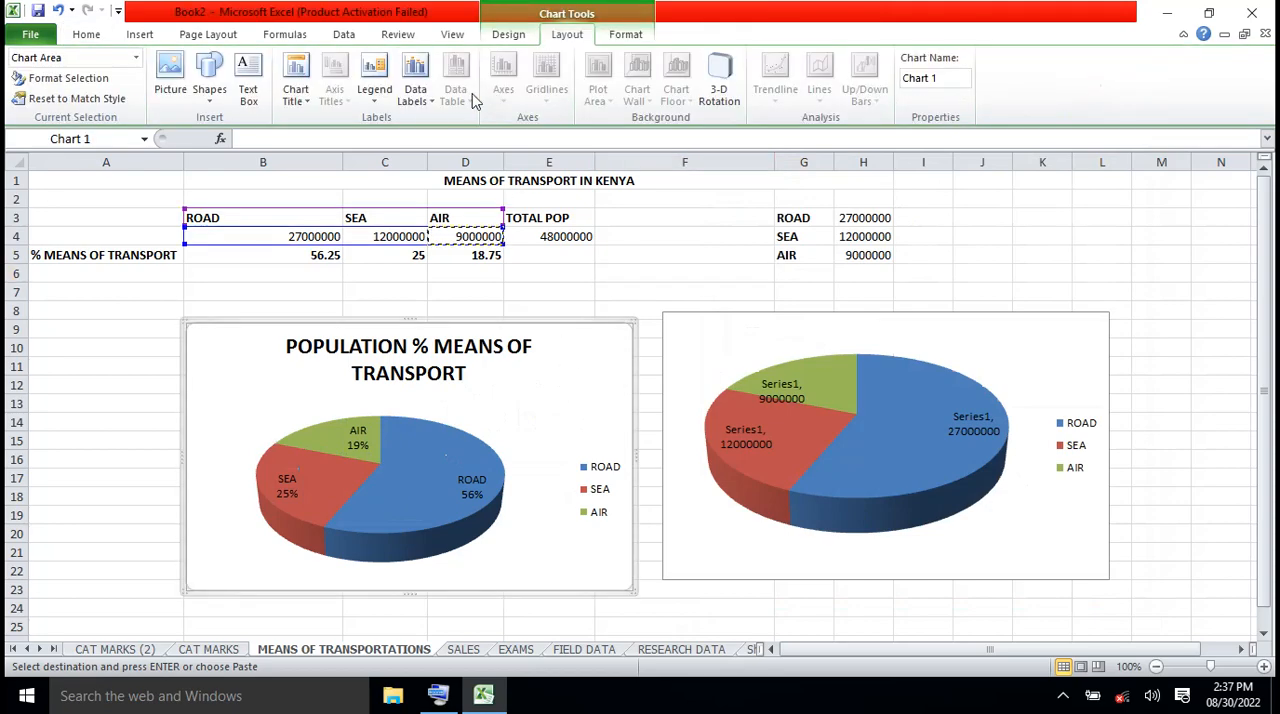
left_click(432, 106)
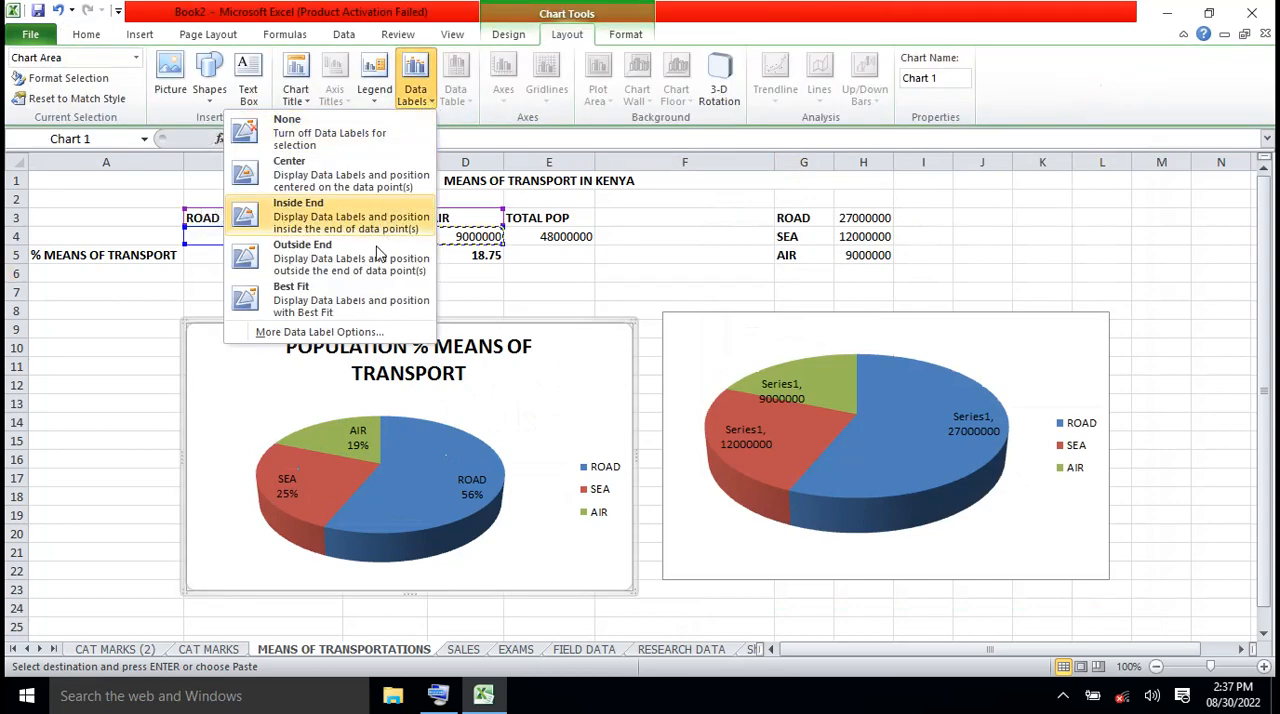
left_click(357, 331)
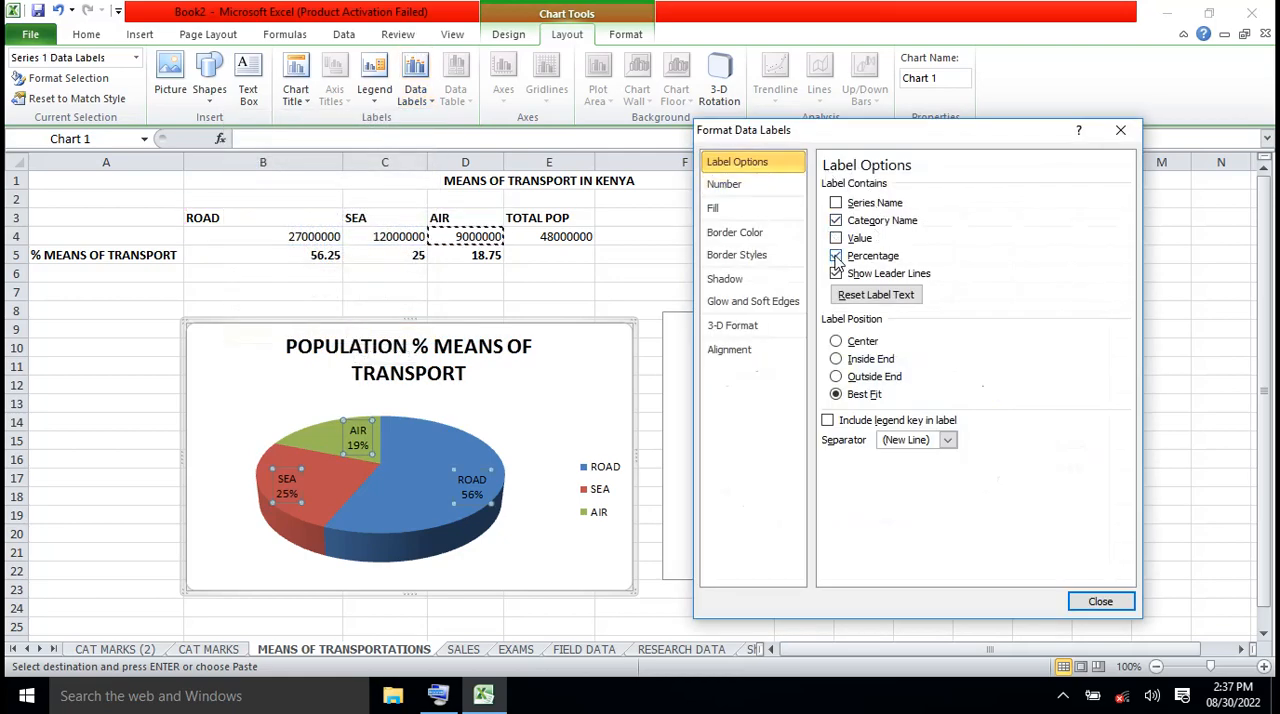
left_click(836, 256)
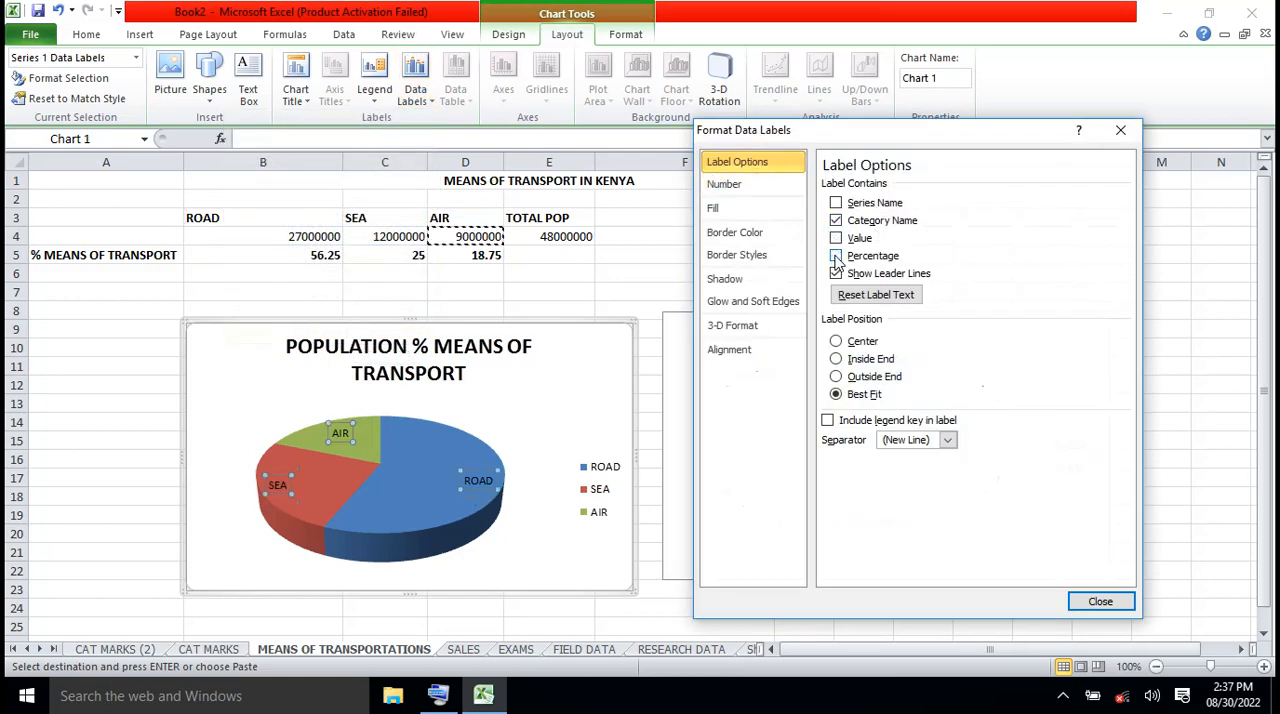
left_click(1098, 601)
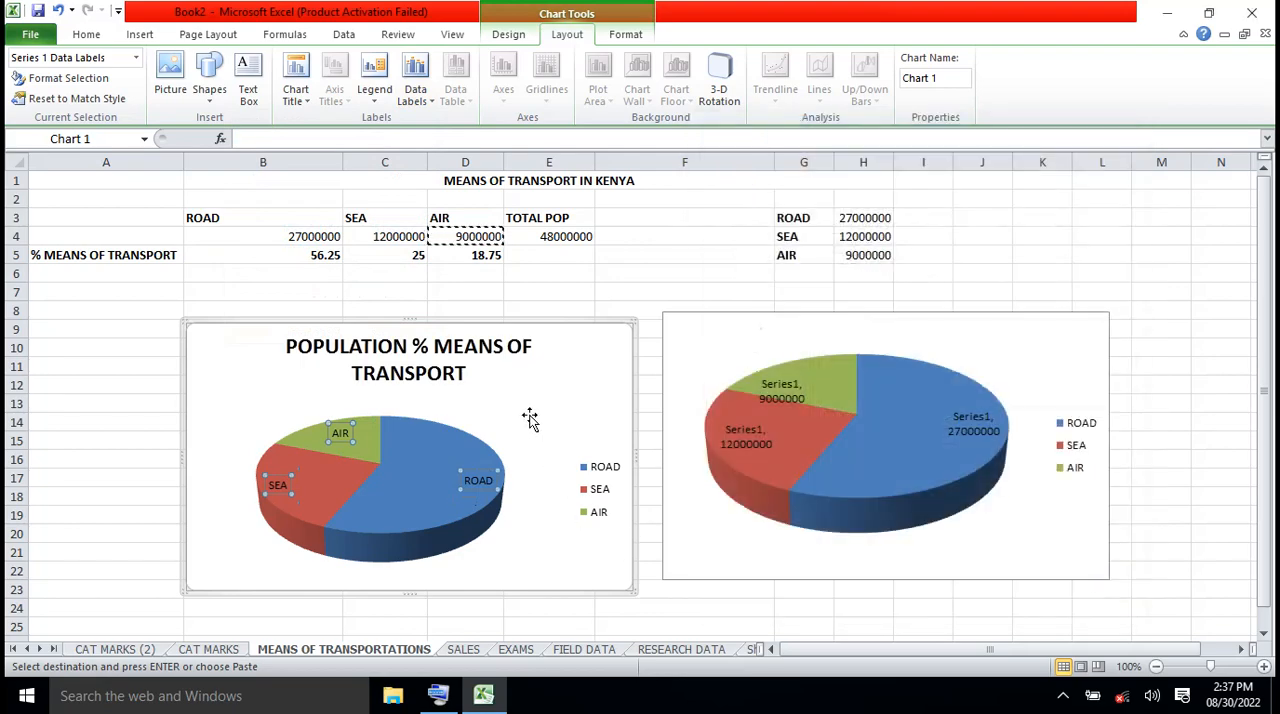
left_click(119, 410)
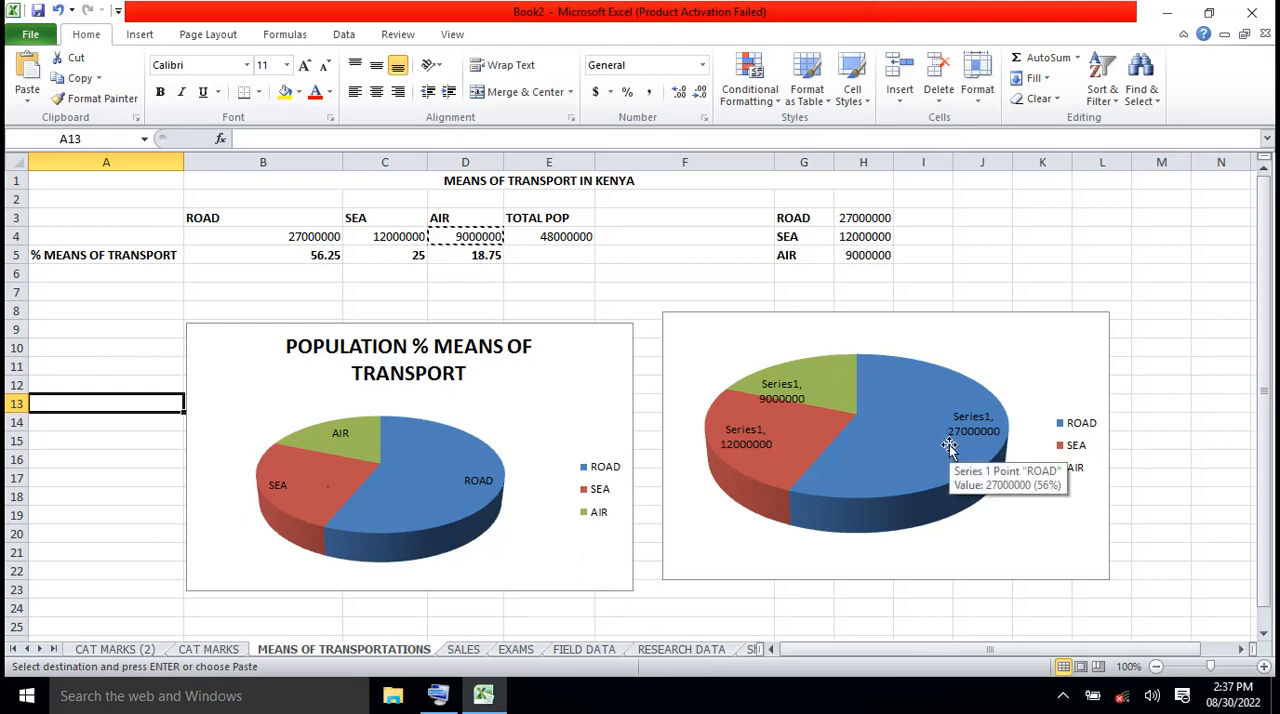
Replace the series name with the category name in the second pie chart's data labels, keeping the value
mouse_move(791, 450)
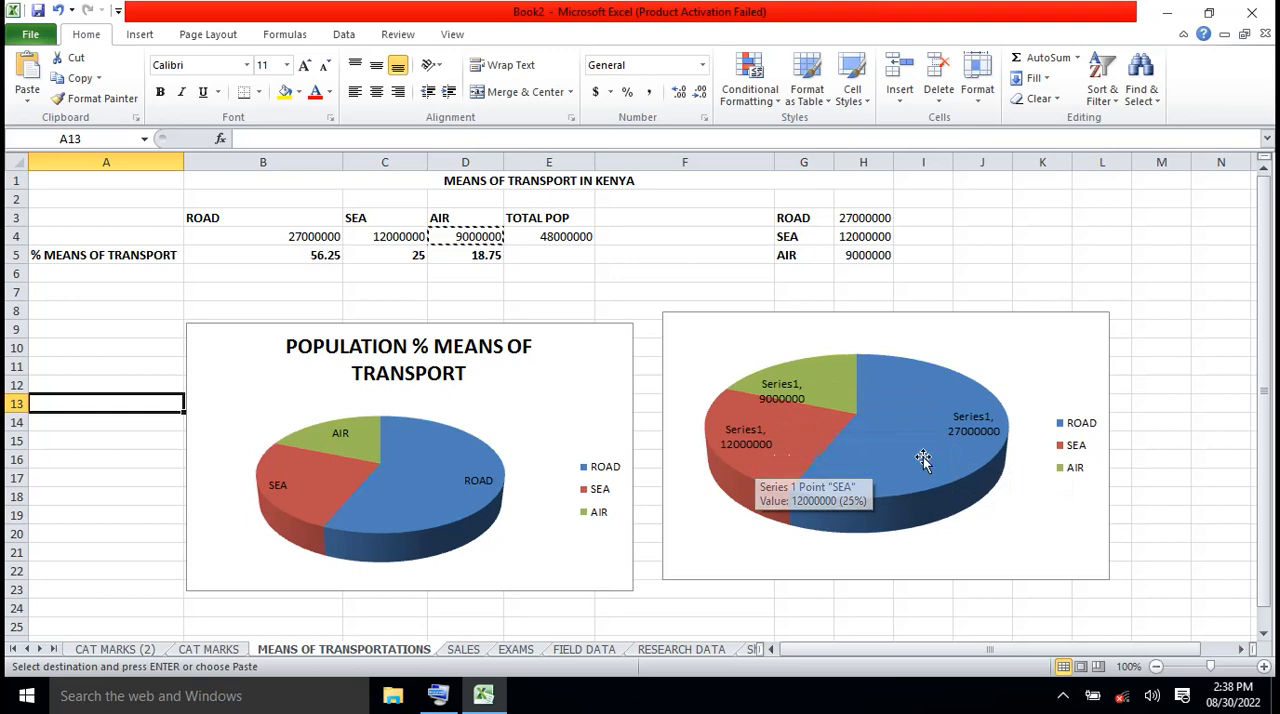
mouse_move(925, 459)
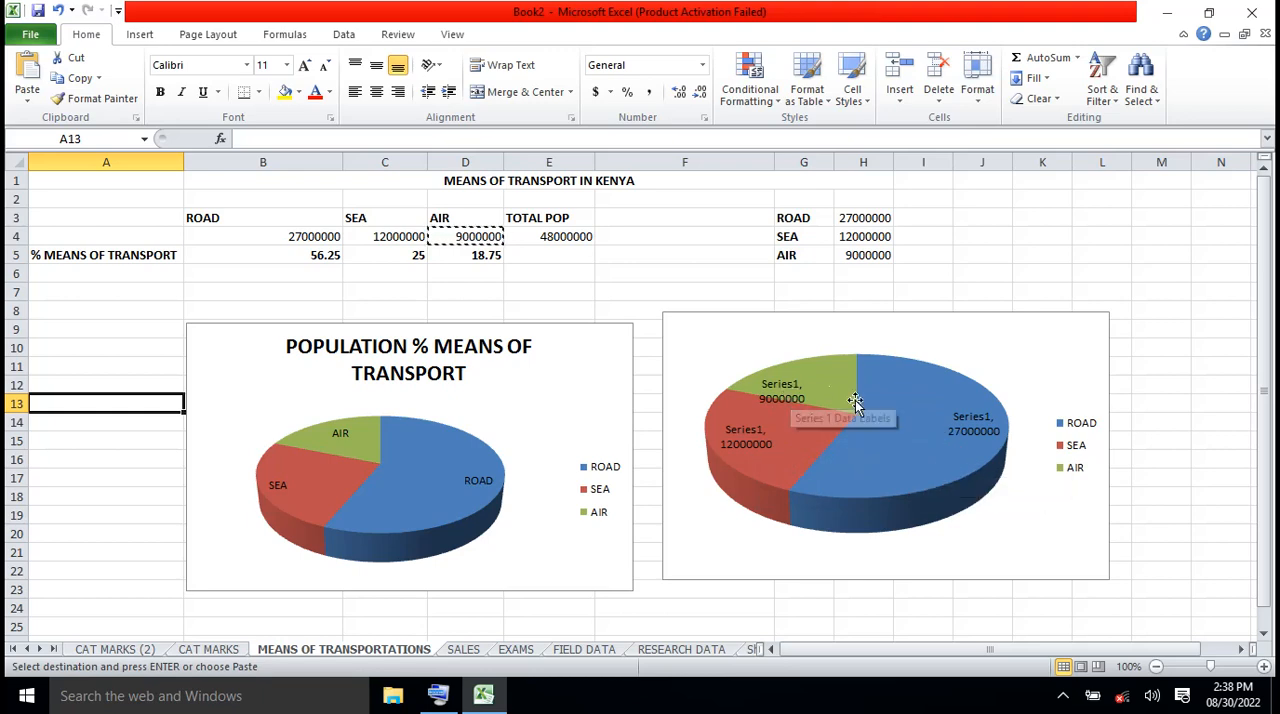
mouse_move(919, 484)
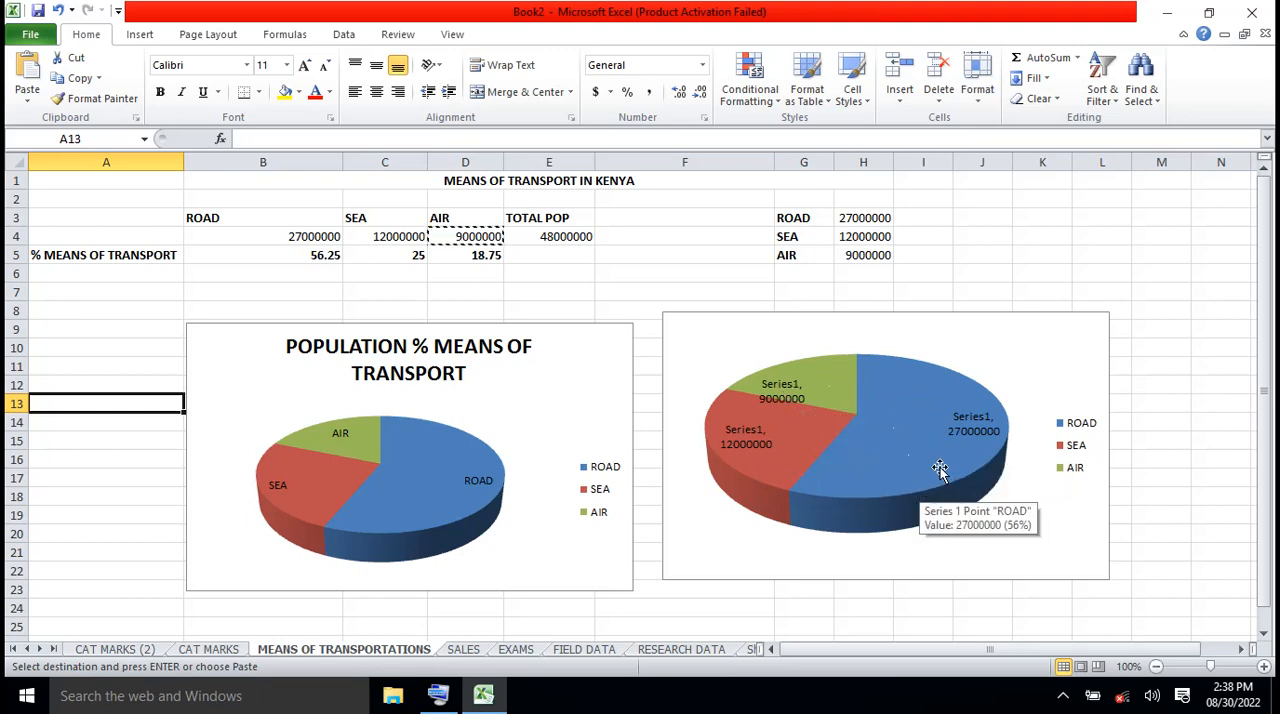
left_click(1070, 347)
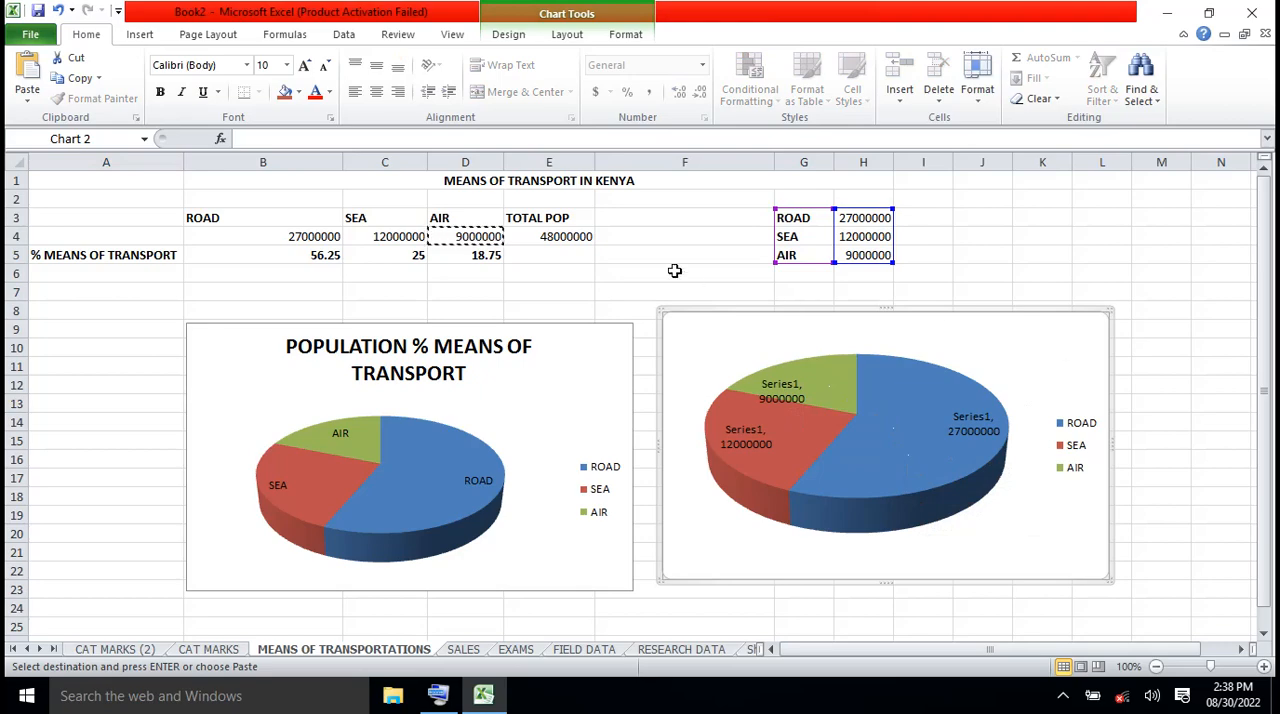
left_click(577, 42)
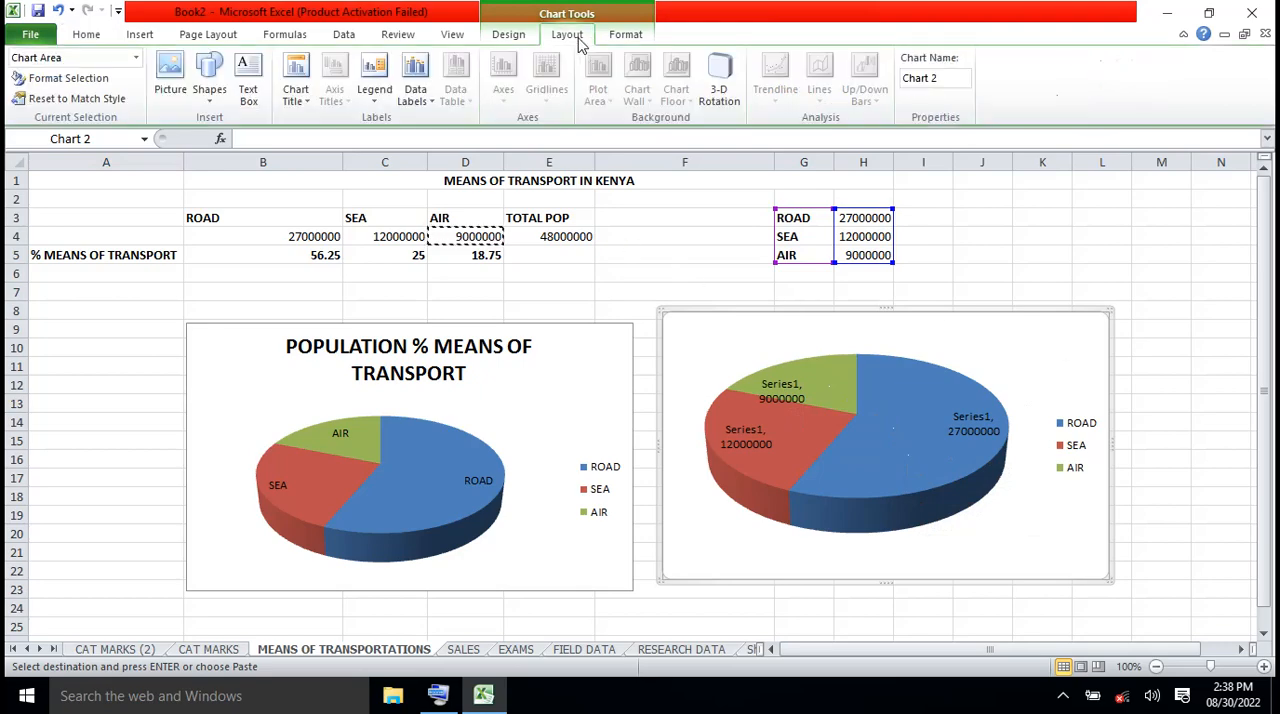
left_click(432, 105)
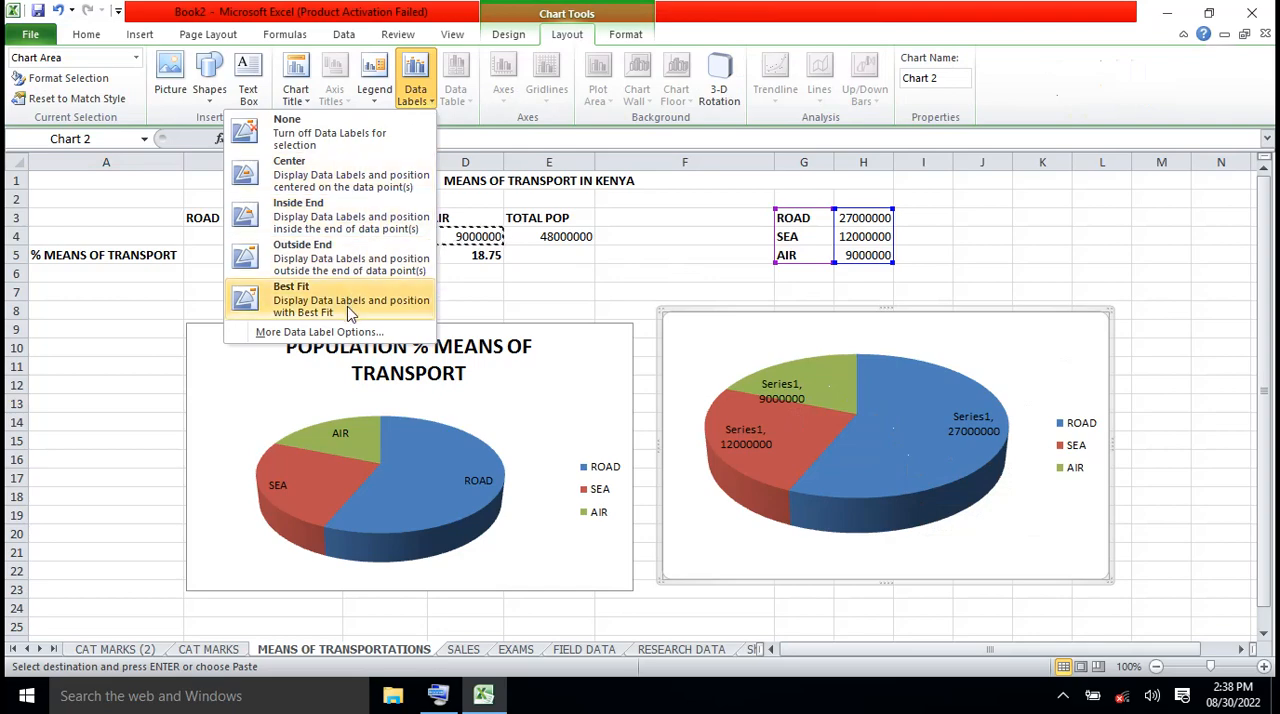
left_click(345, 335)
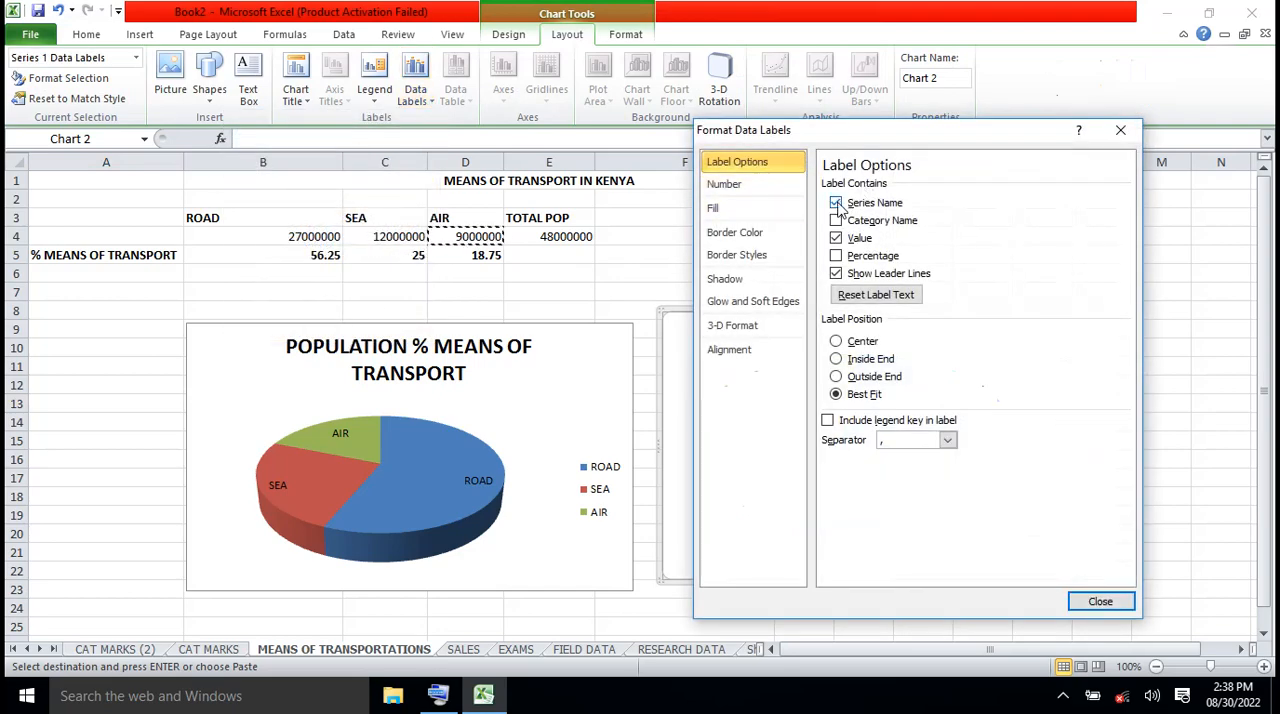
left_click(836, 203)
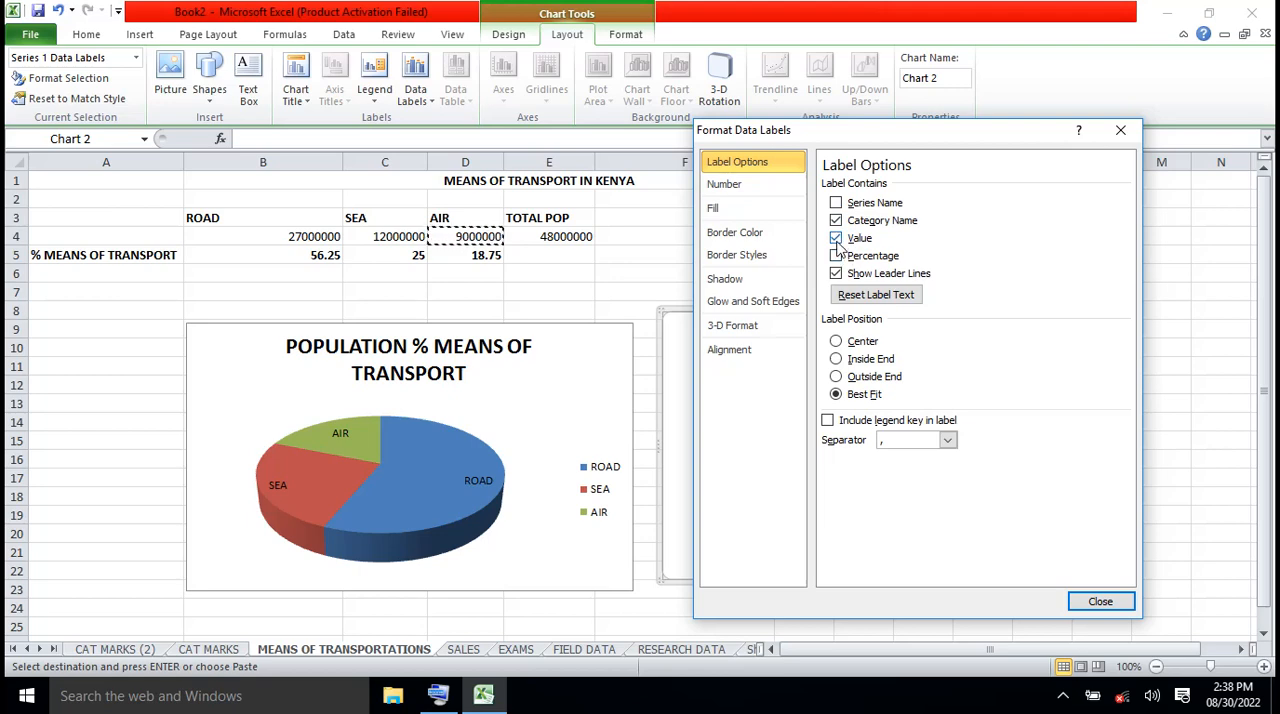
left_click(1101, 602)
left_click(1154, 511)
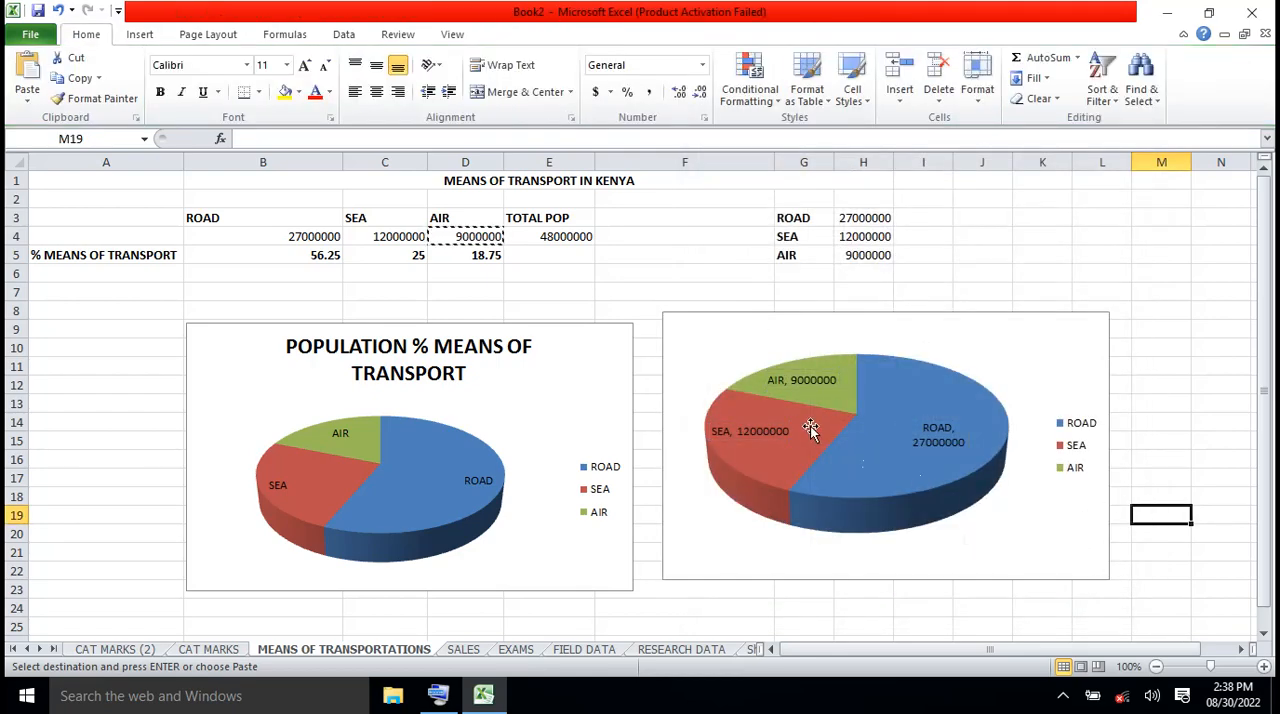
Move the titled pie chart so that it spans columns A to D below the table
mouse_move(791, 397)
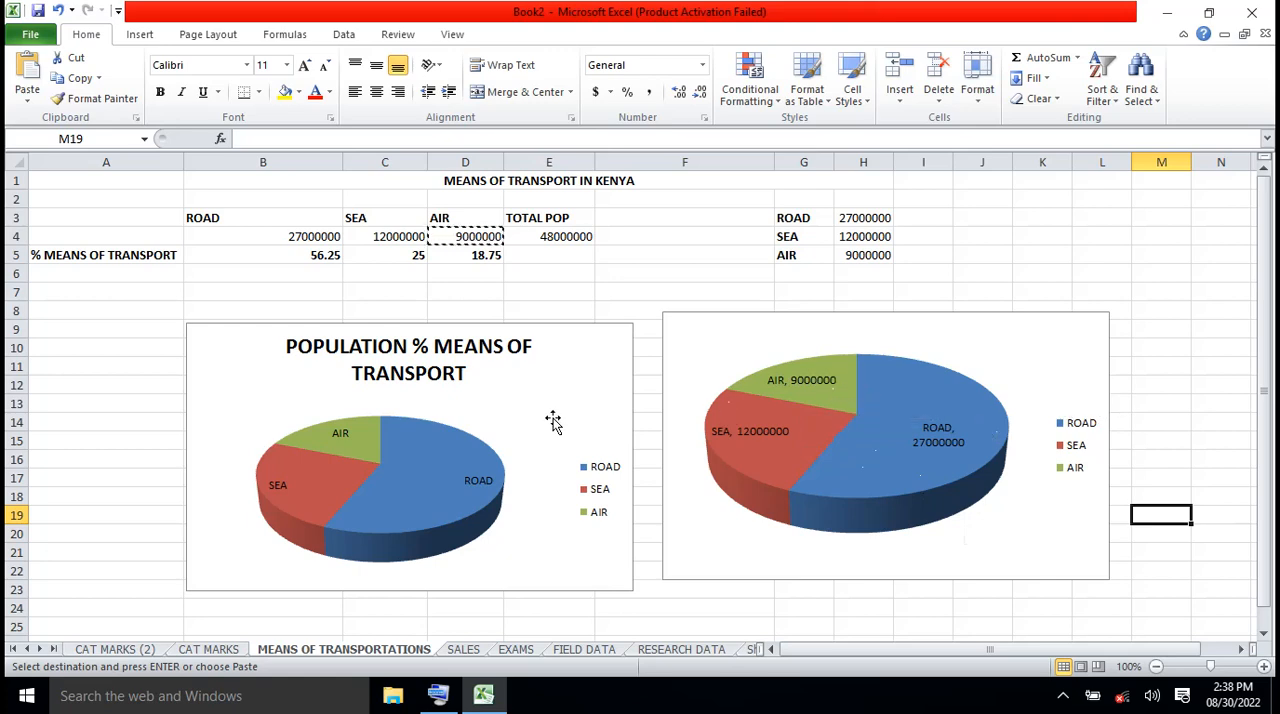
left_click_drag(557, 418, 425, 409)
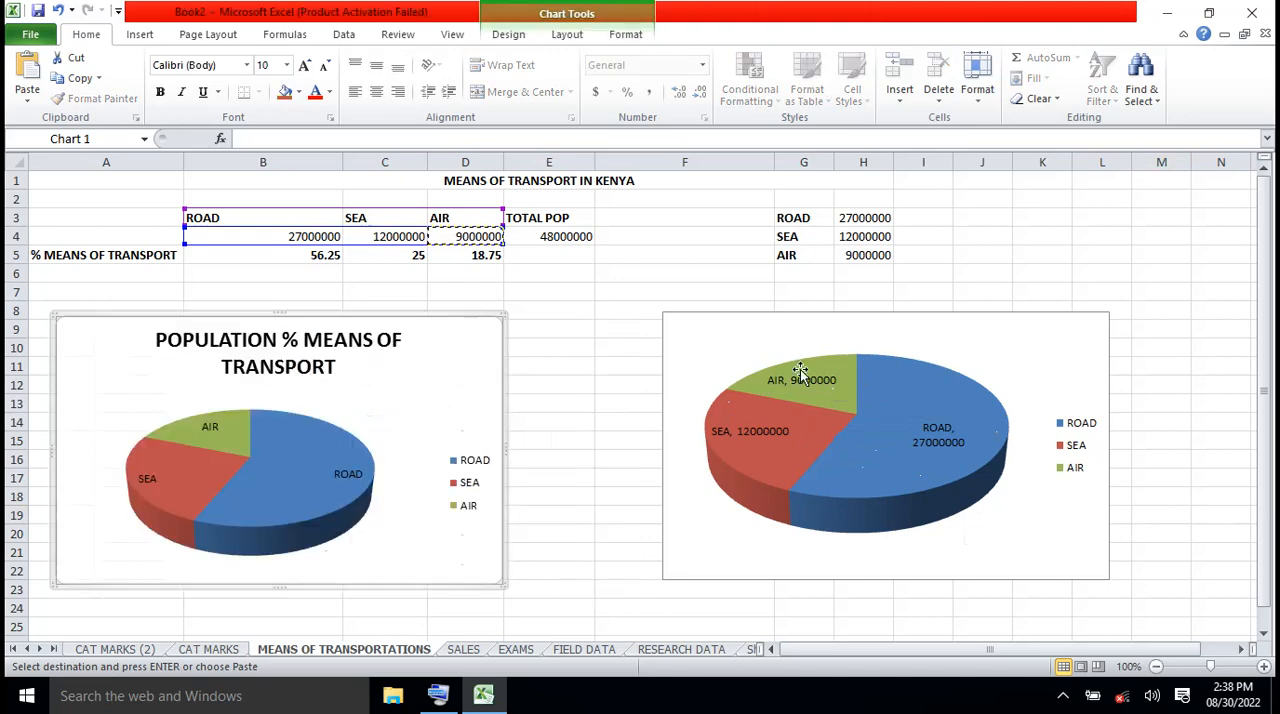
left_click(880, 342)
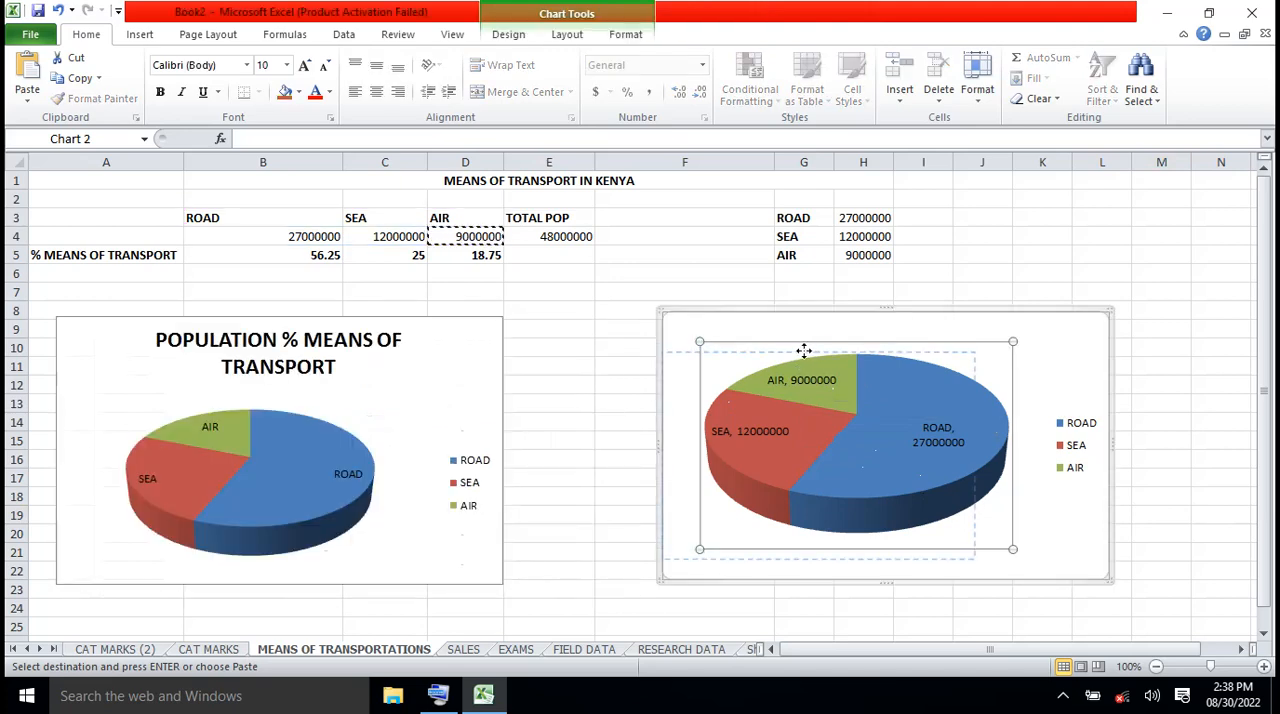
left_click_drag(804, 351, 766, 361)
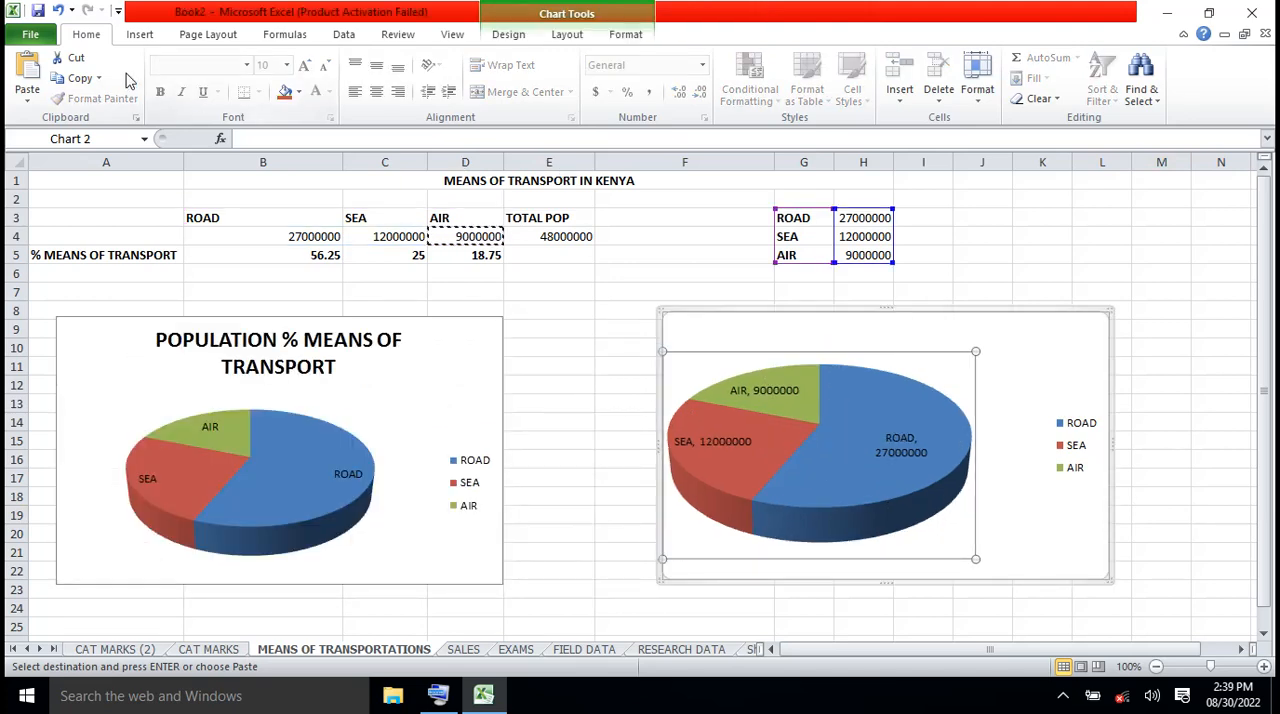
left_click(58, 11)
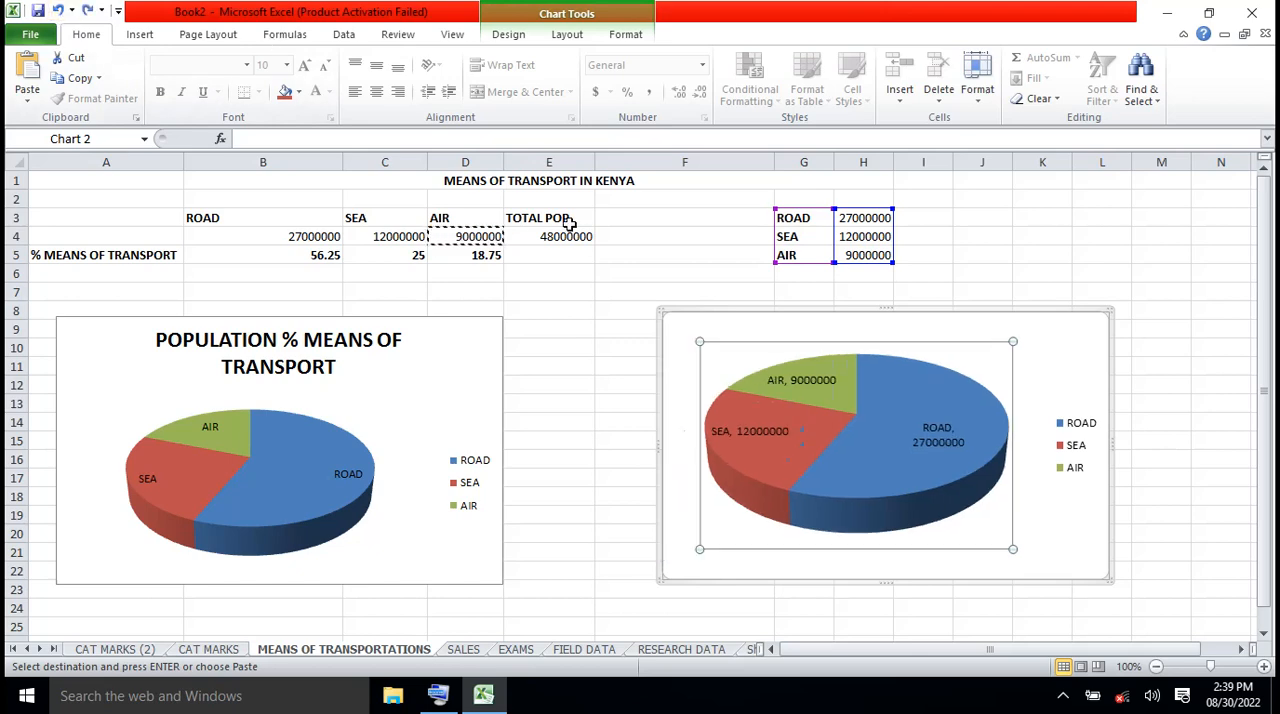
Move the second pie chart next to the titled one, spanning columns E to J
left_click_drag(1066, 337, 946, 340)
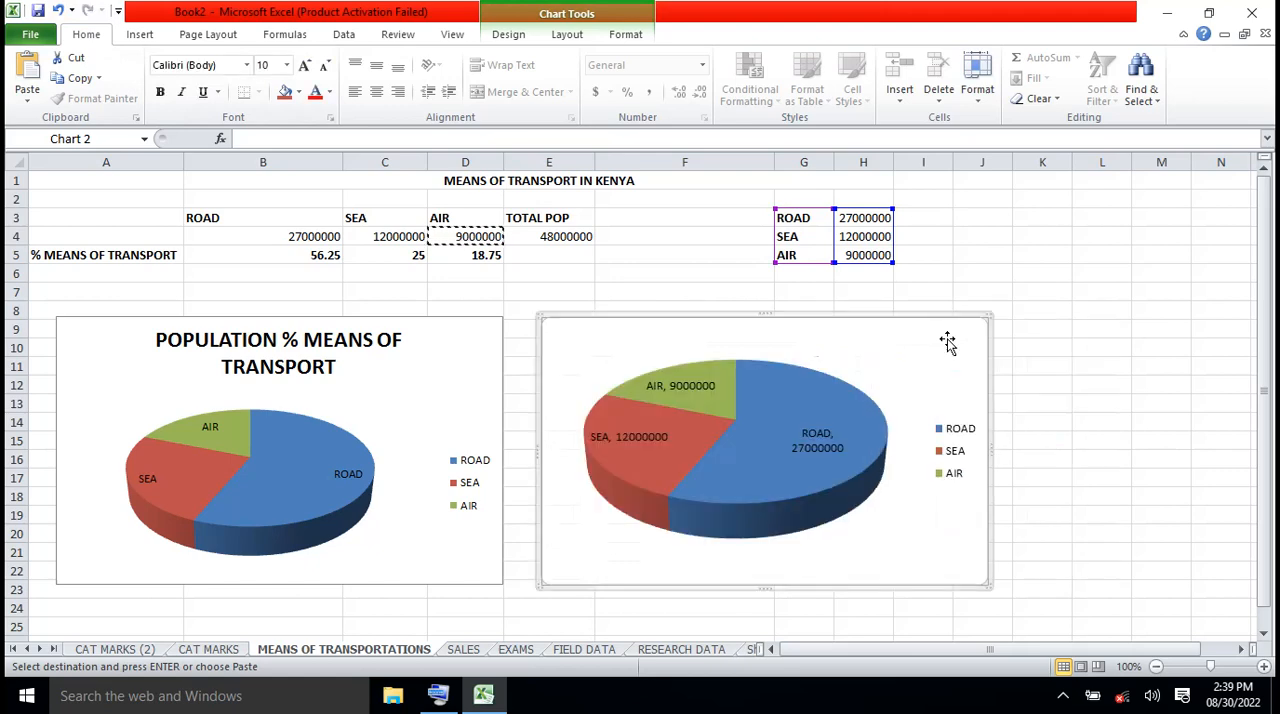
left_click(1117, 387)
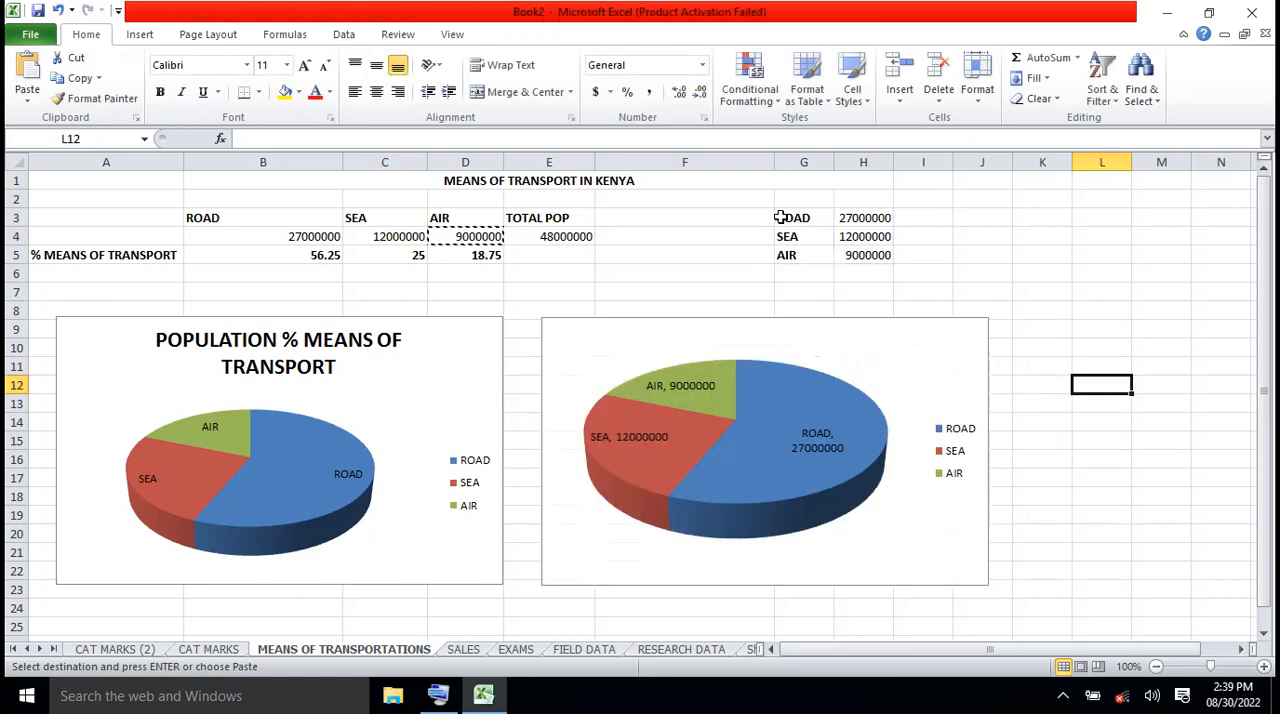
Insert a plain 2-D pie chart from the ROAD, SEA and AIR figures in G3:H5
left_click_drag(780, 217, 881, 254)
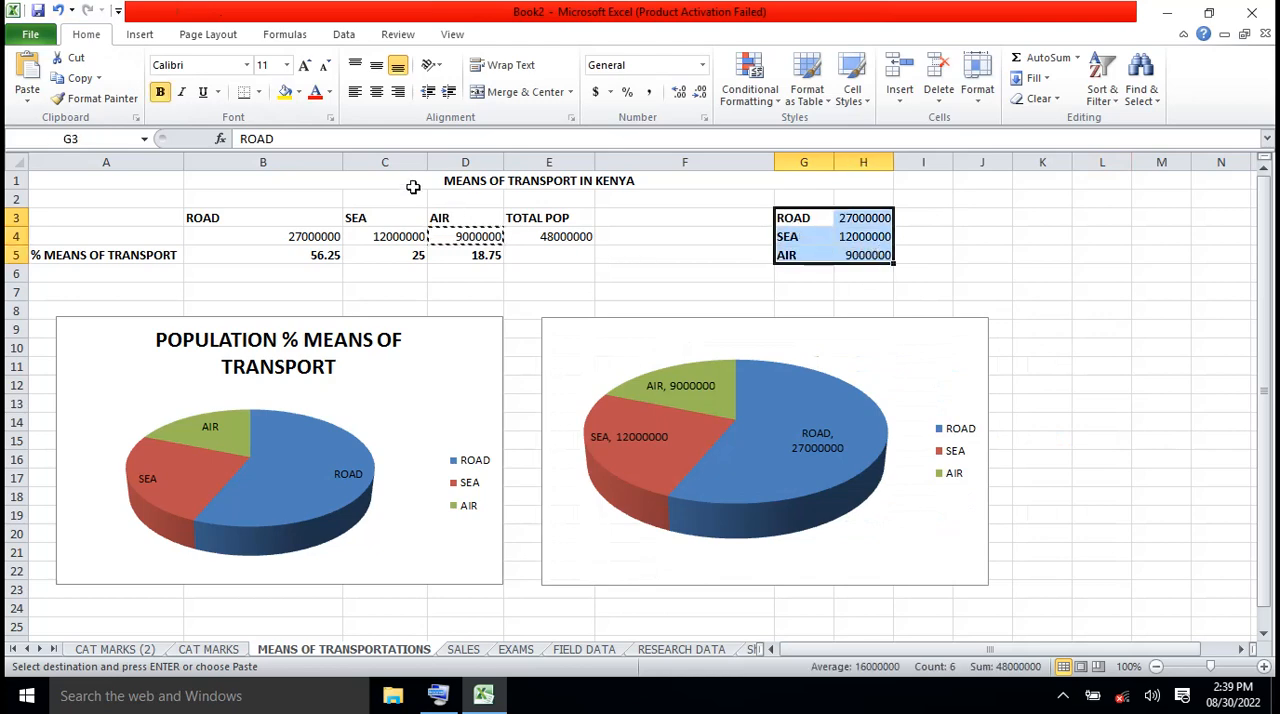
left_click(142, 36)
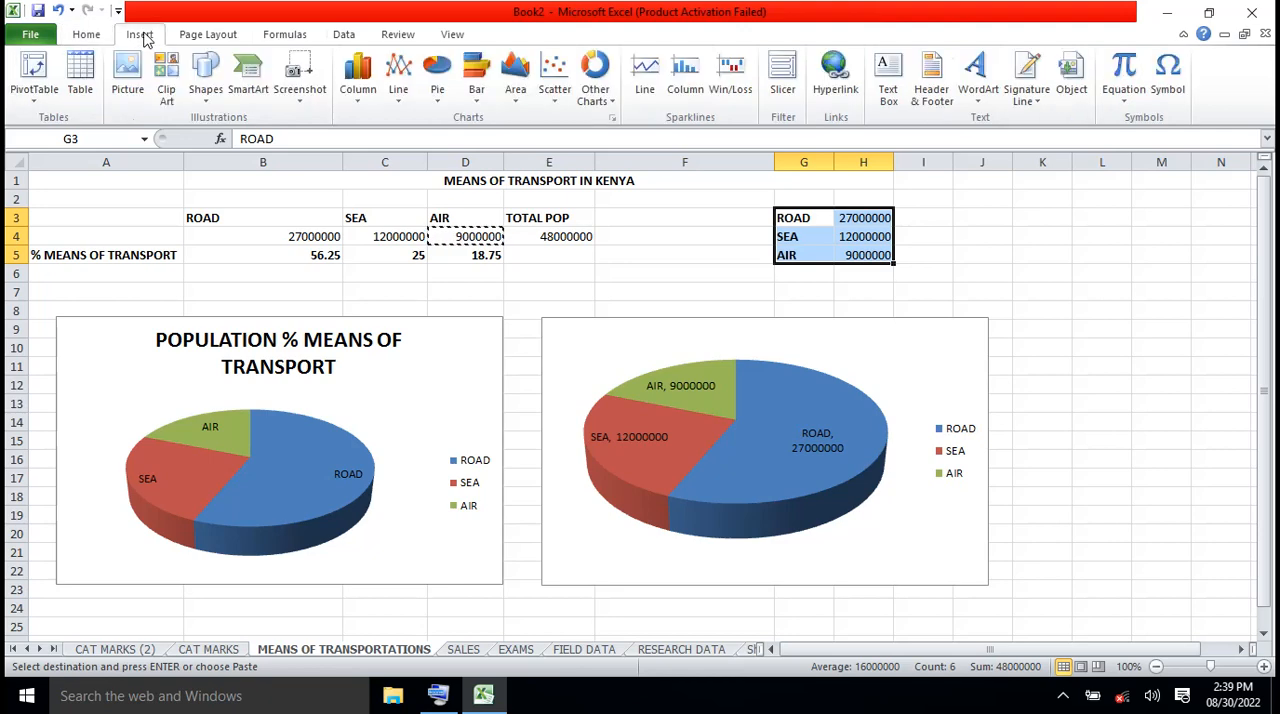
left_click(440, 106)
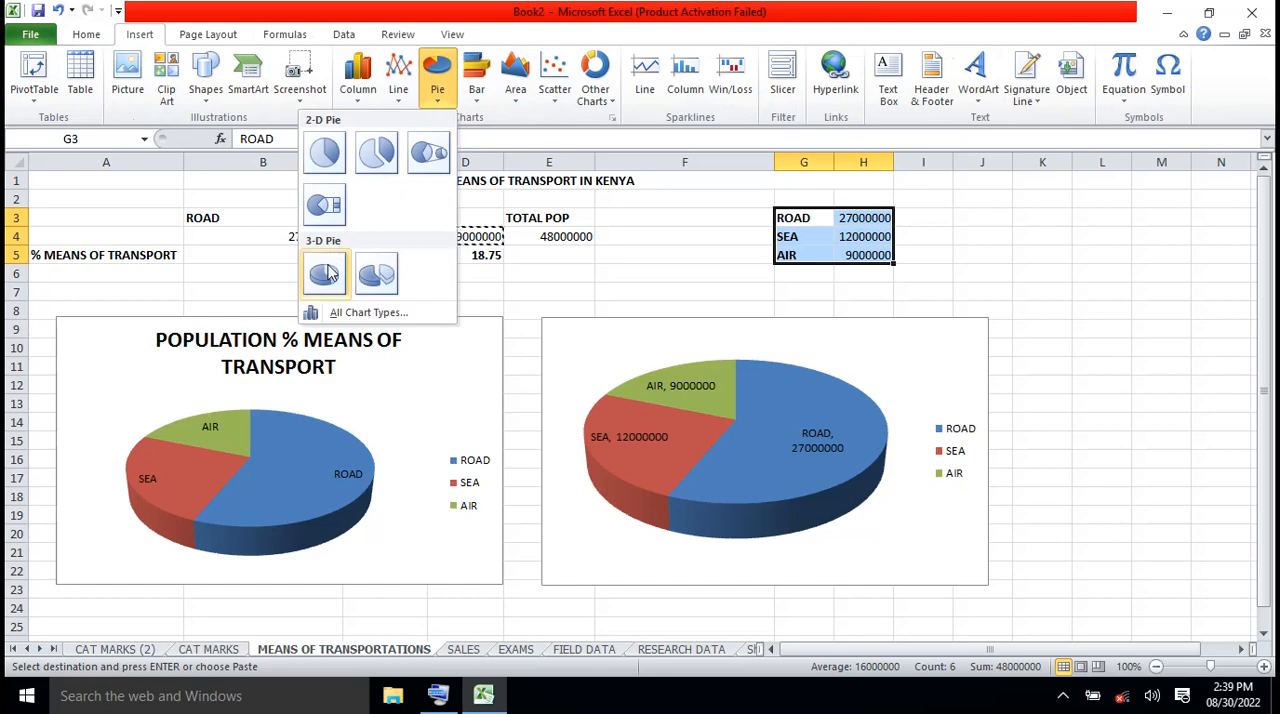
left_click(325, 153)
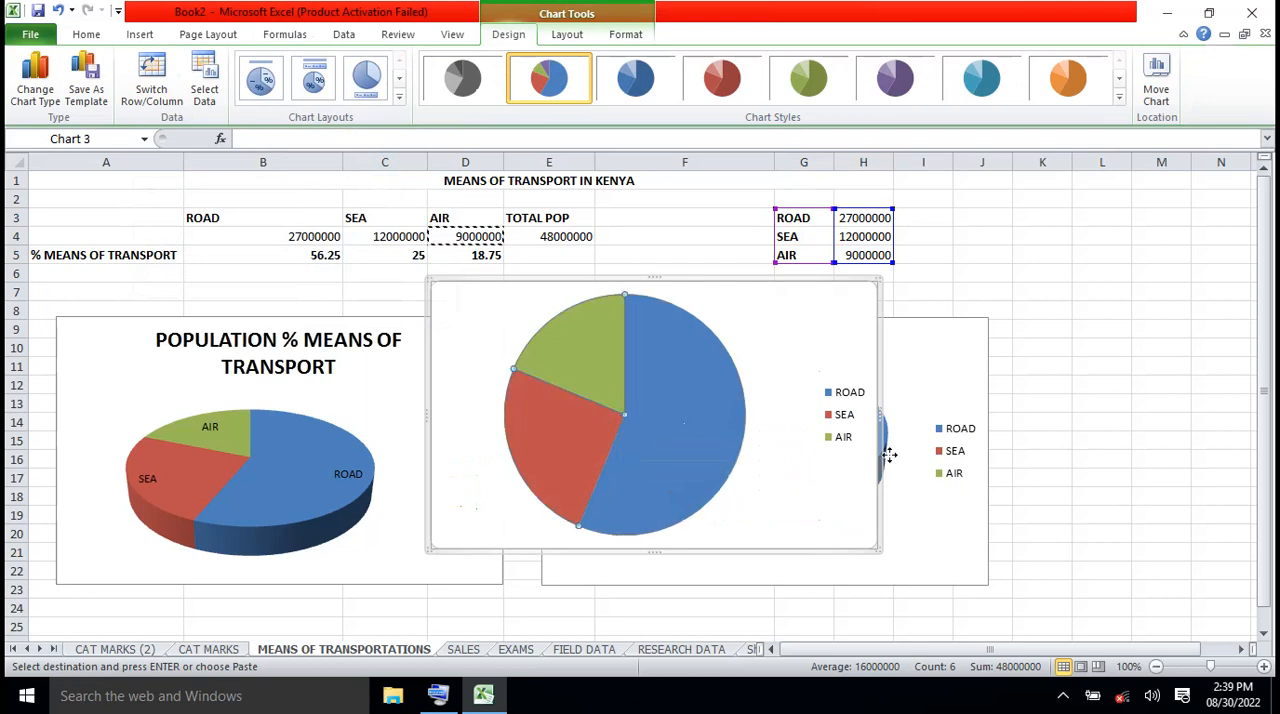
left_click(729, 329)
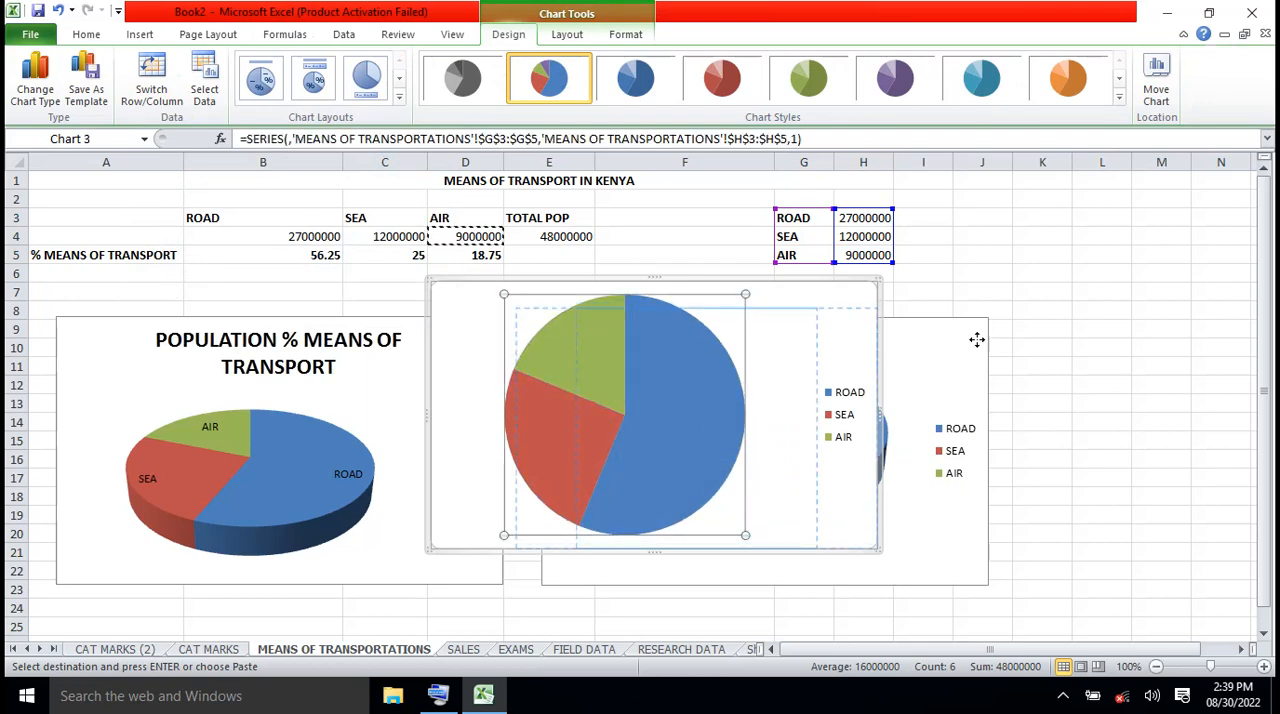
left_click_drag(1015, 337, 1012, 336)
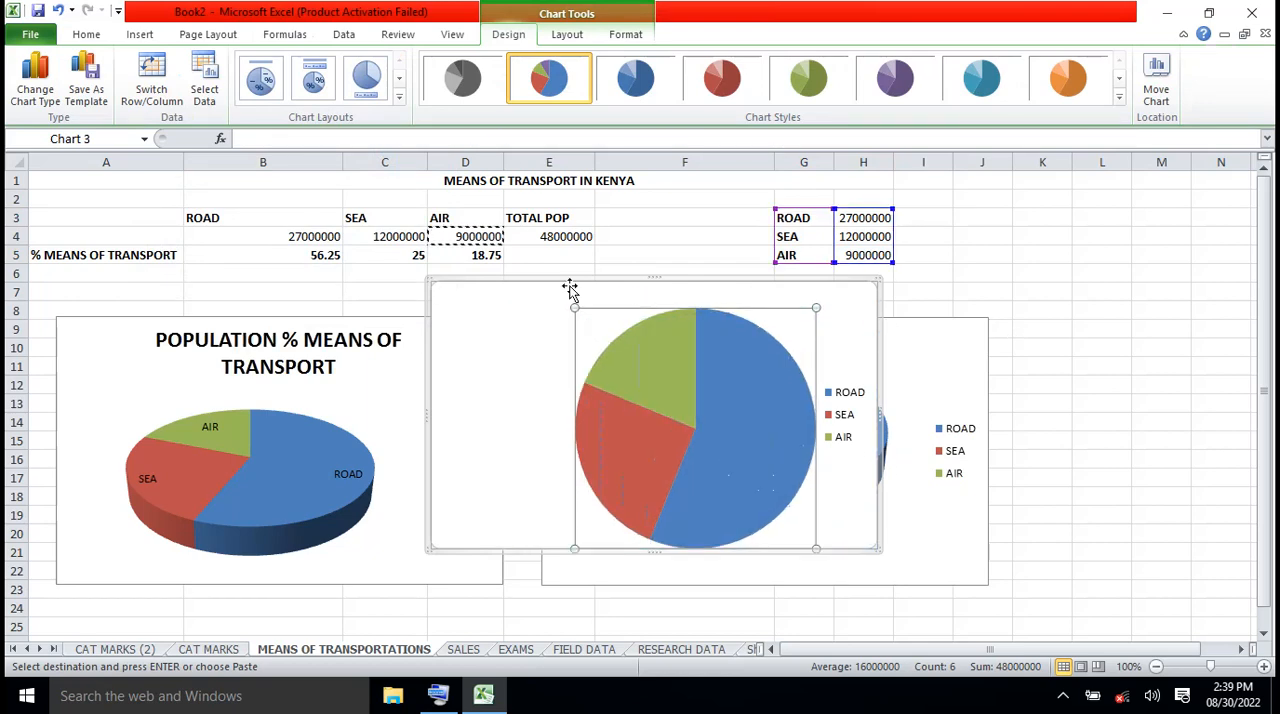
left_click(60, 10)
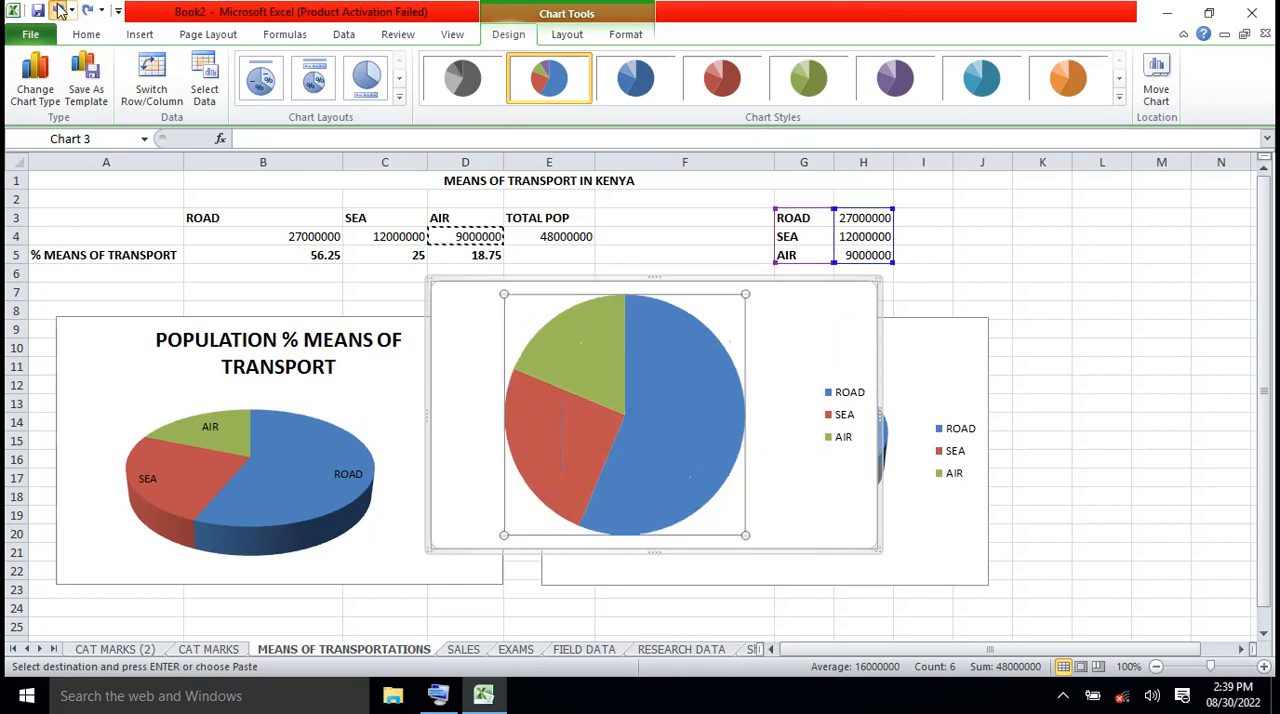
Arrange the three pies in a row: the titled pie at column A's edge, the second from column D, the 2-D pie from column H
left_click(763, 306)
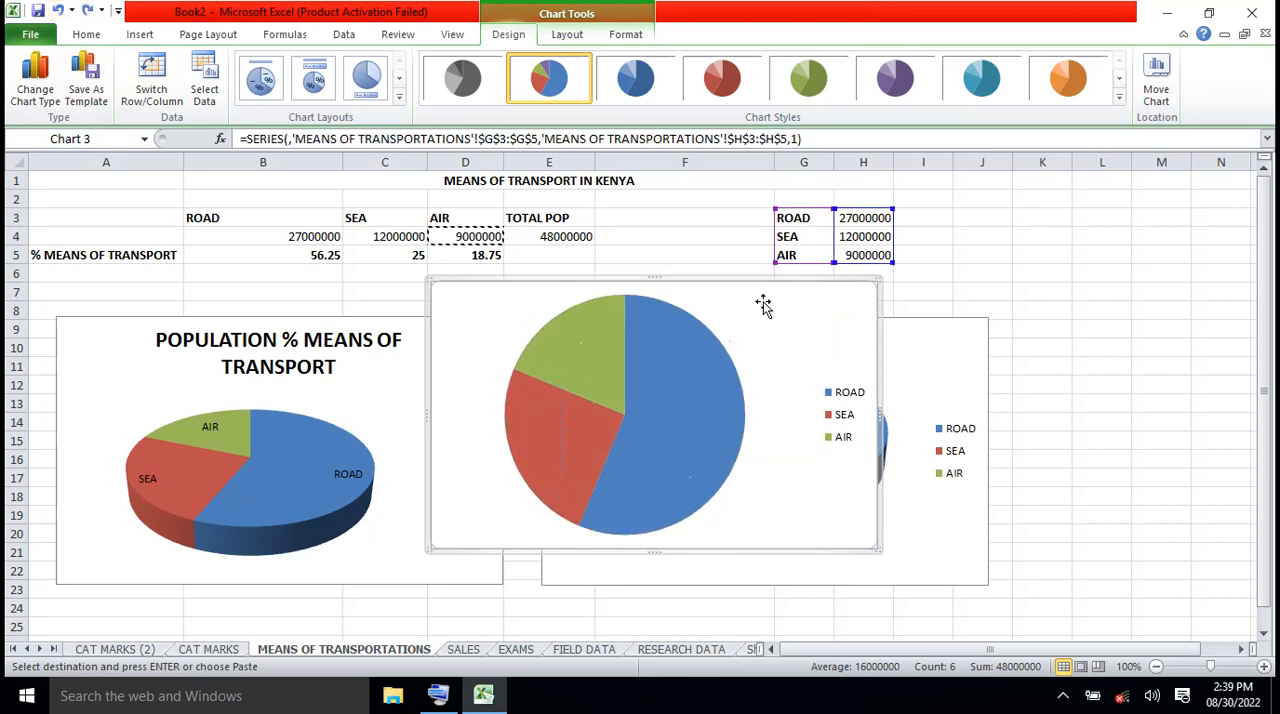
left_click_drag(763, 306, 1130, 324)
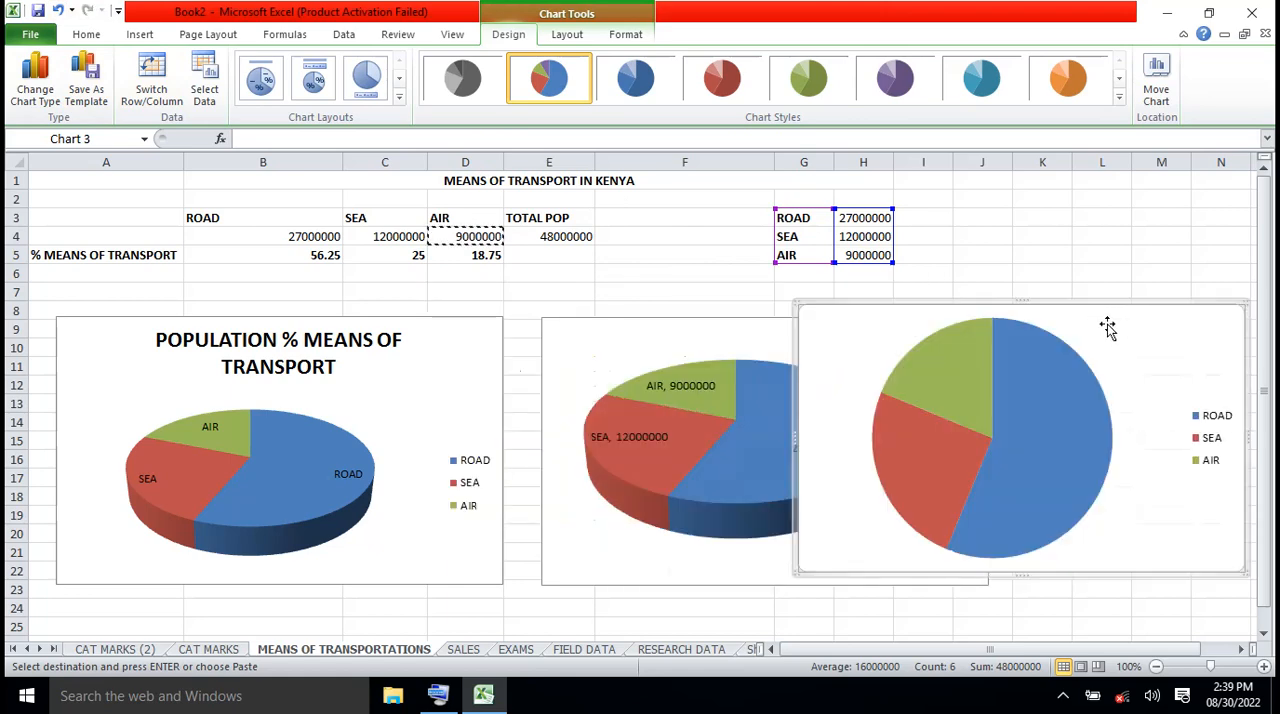
left_click(479, 354)
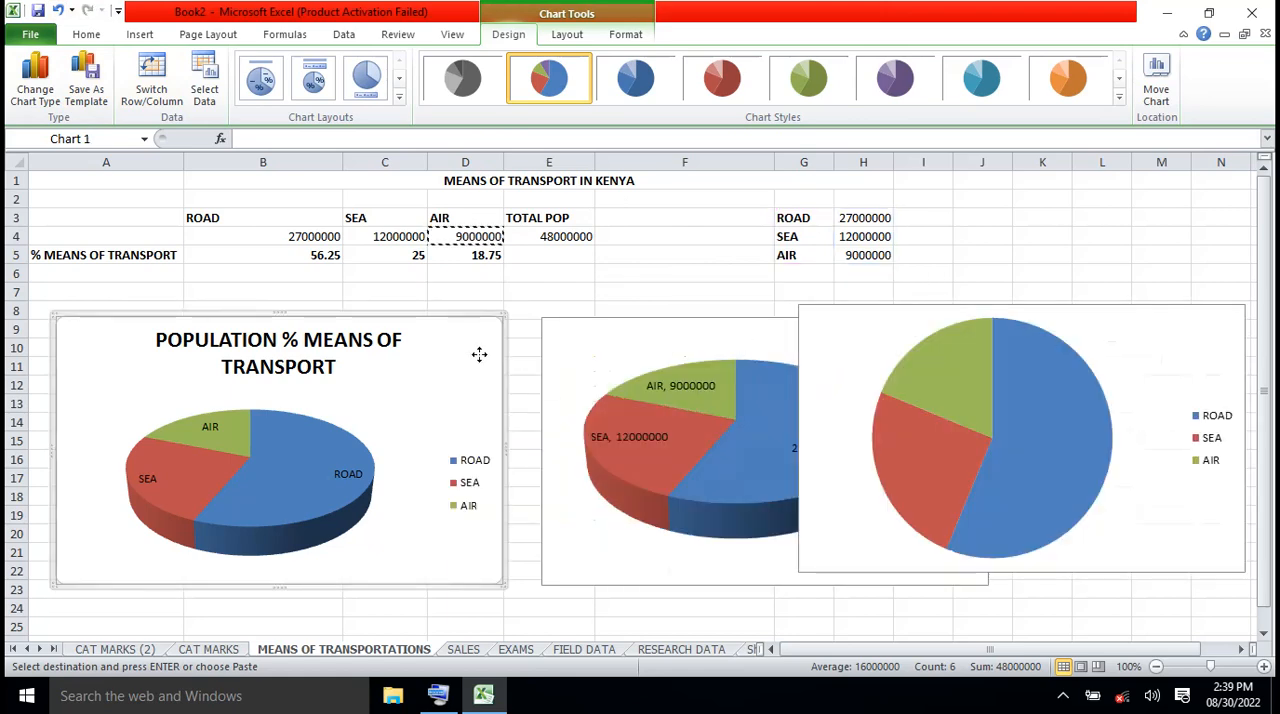
left_click_drag(479, 354, 432, 353)
left_click_drag(606, 347, 551, 347)
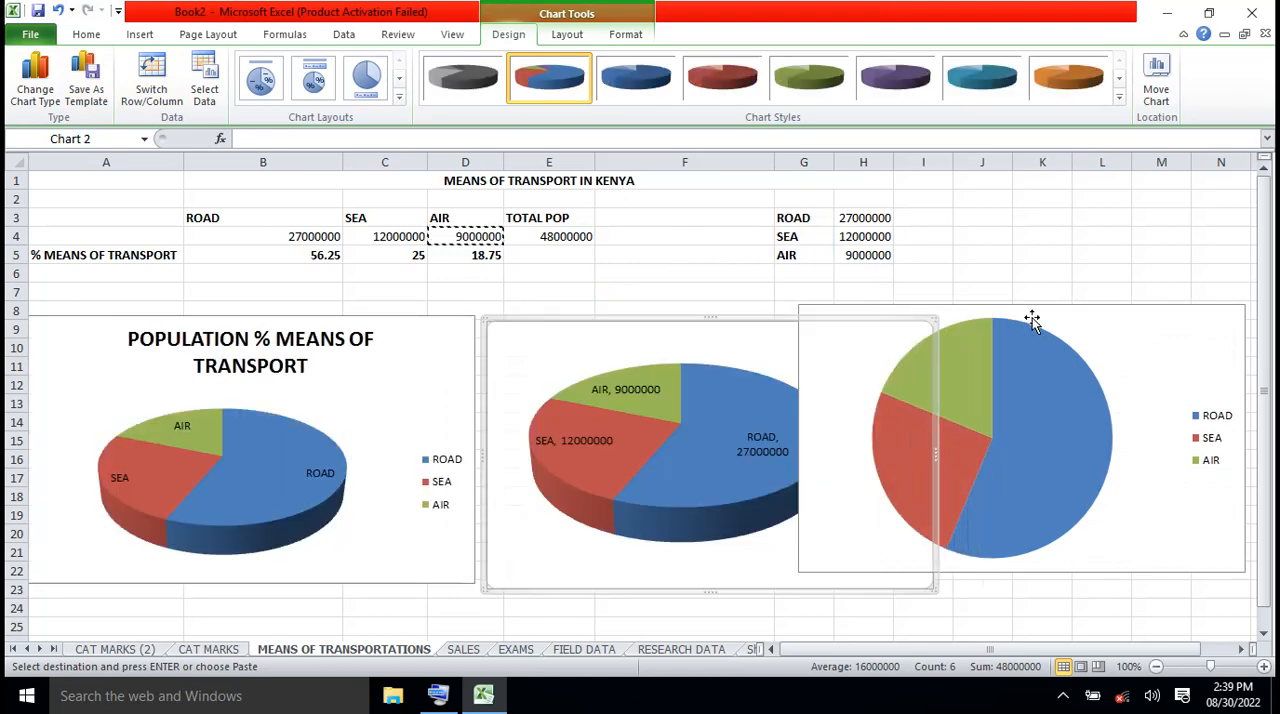
left_click_drag(1057, 320, 1116, 328)
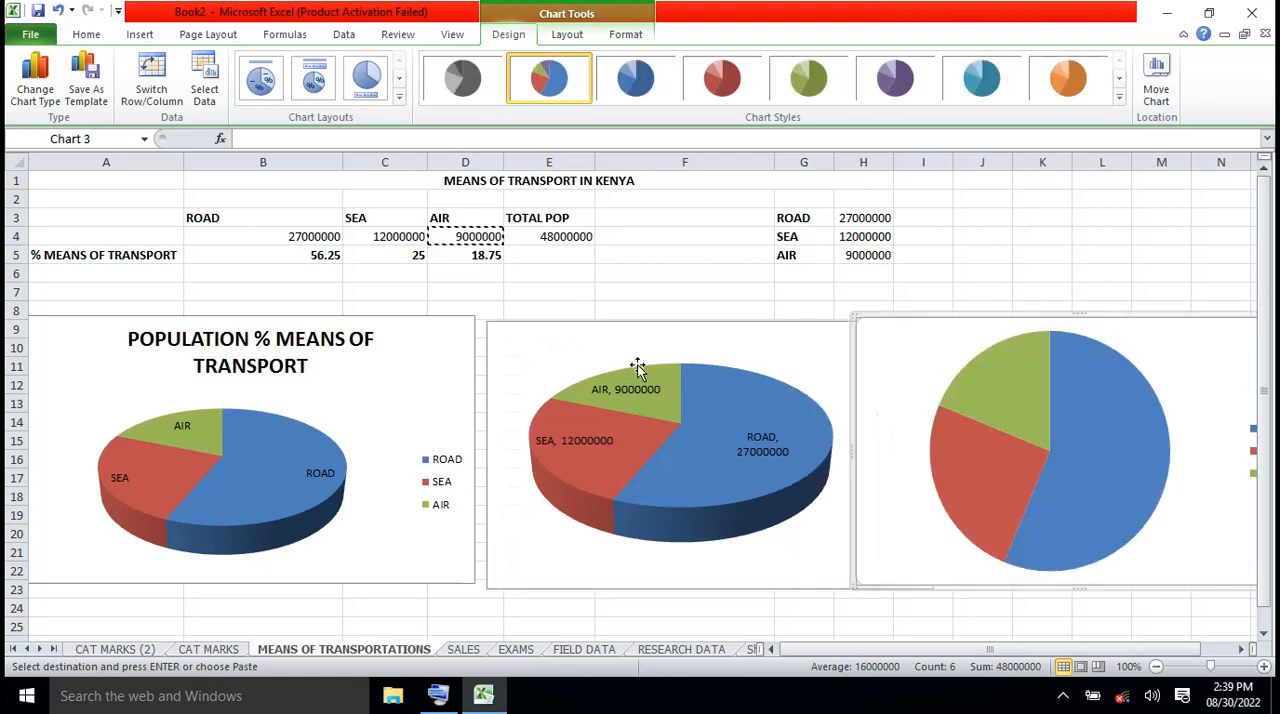
left_click_drag(420, 354, 355, 341)
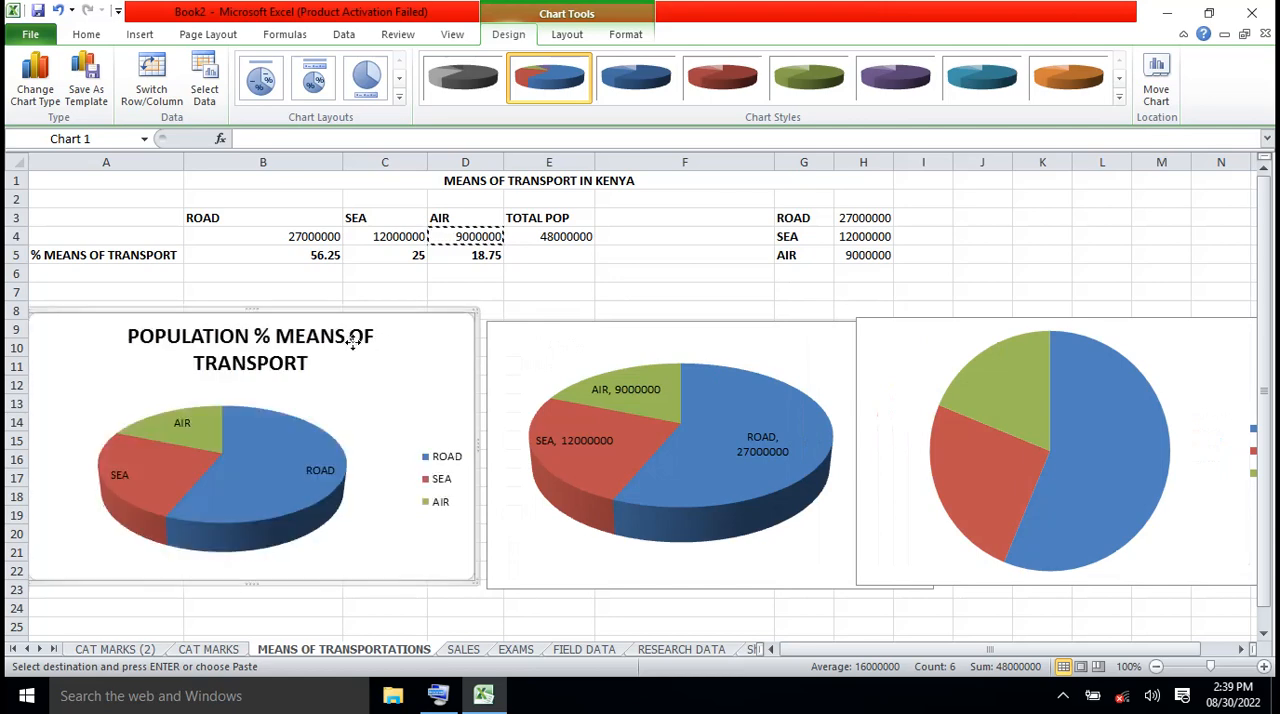
left_click_drag(562, 345, 550, 333)
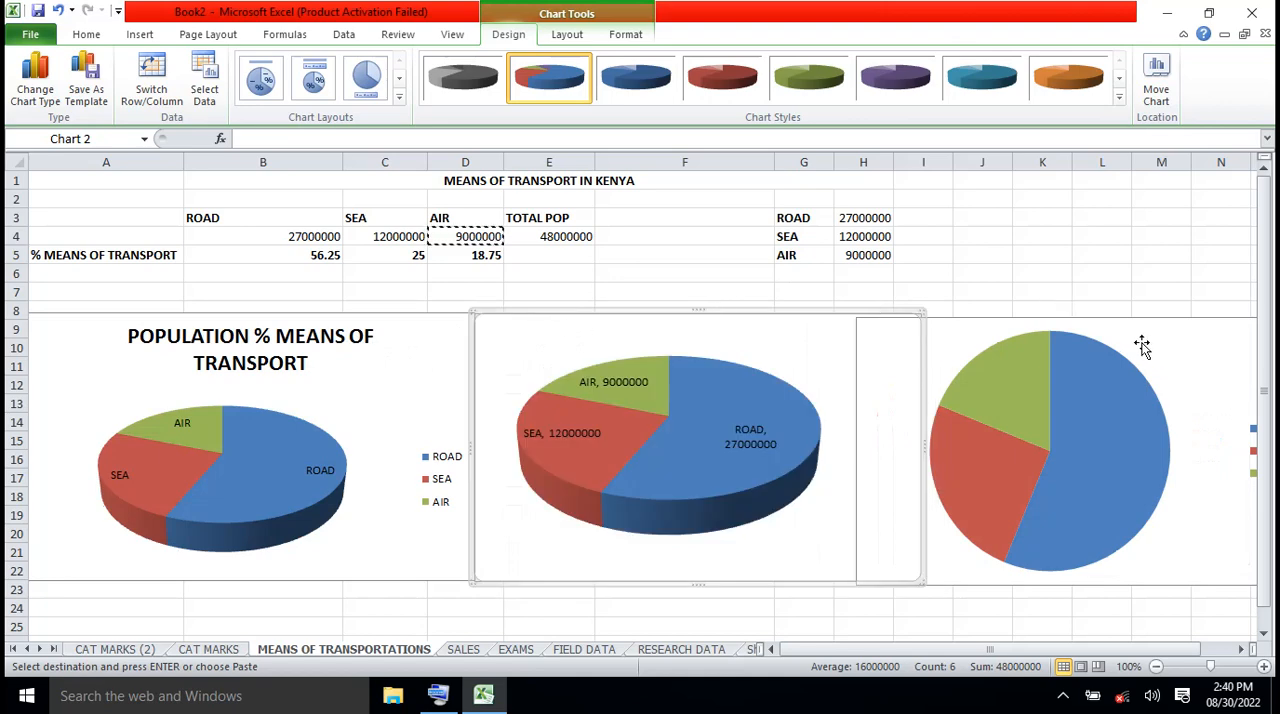
left_click_drag(1145, 342, 1215, 337)
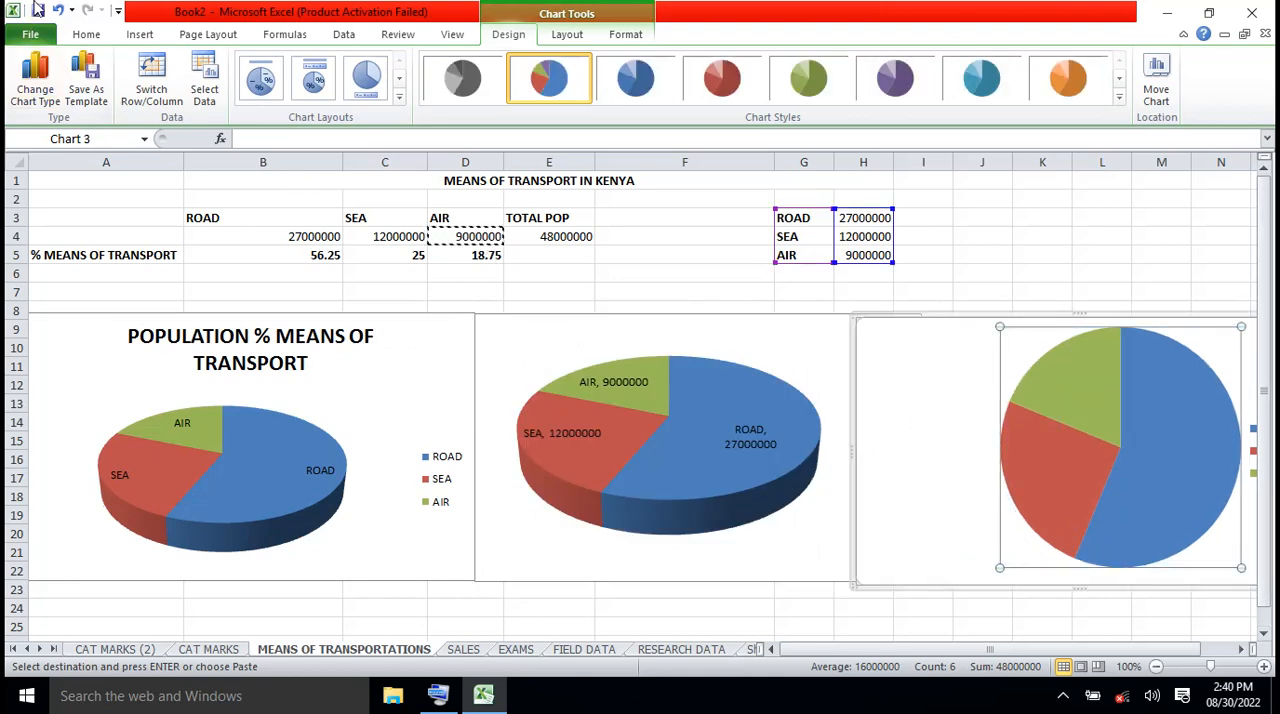
left_click(60, 10)
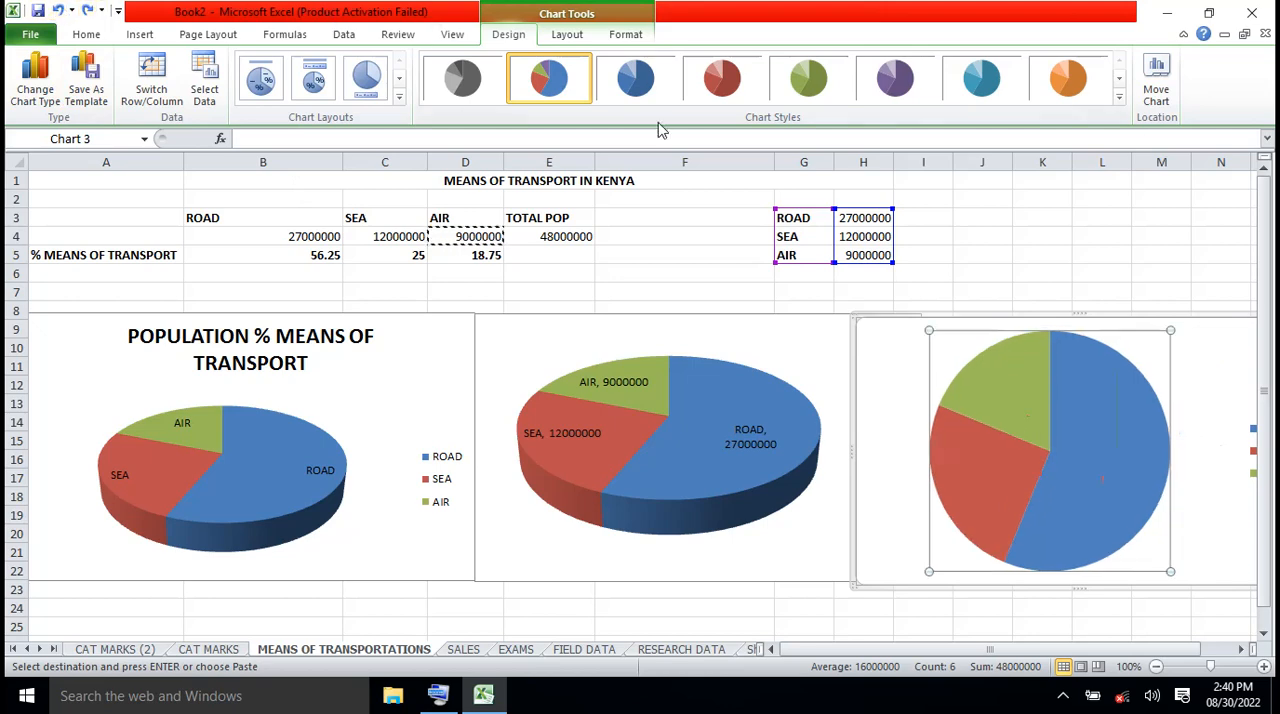
left_click(60, 10)
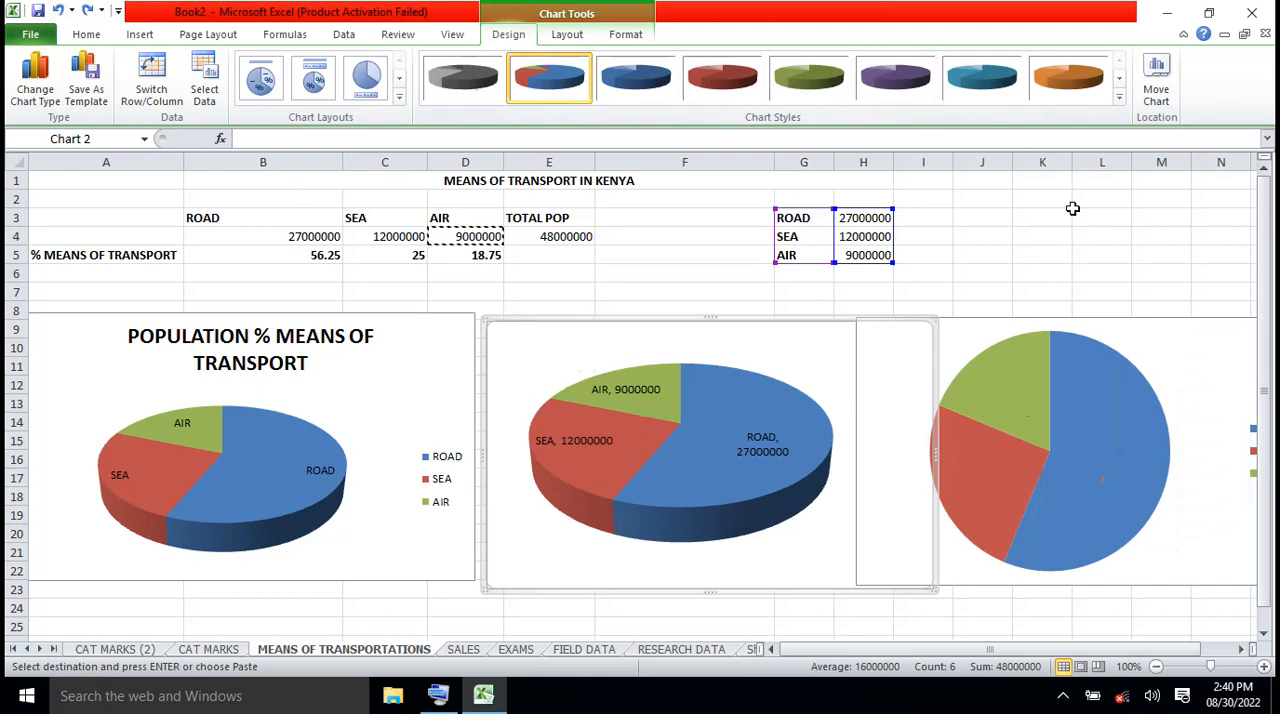
Move the 2-D pie chart clear of the second 3-D pie so that it spans columns J to Q
left_click(1179, 332)
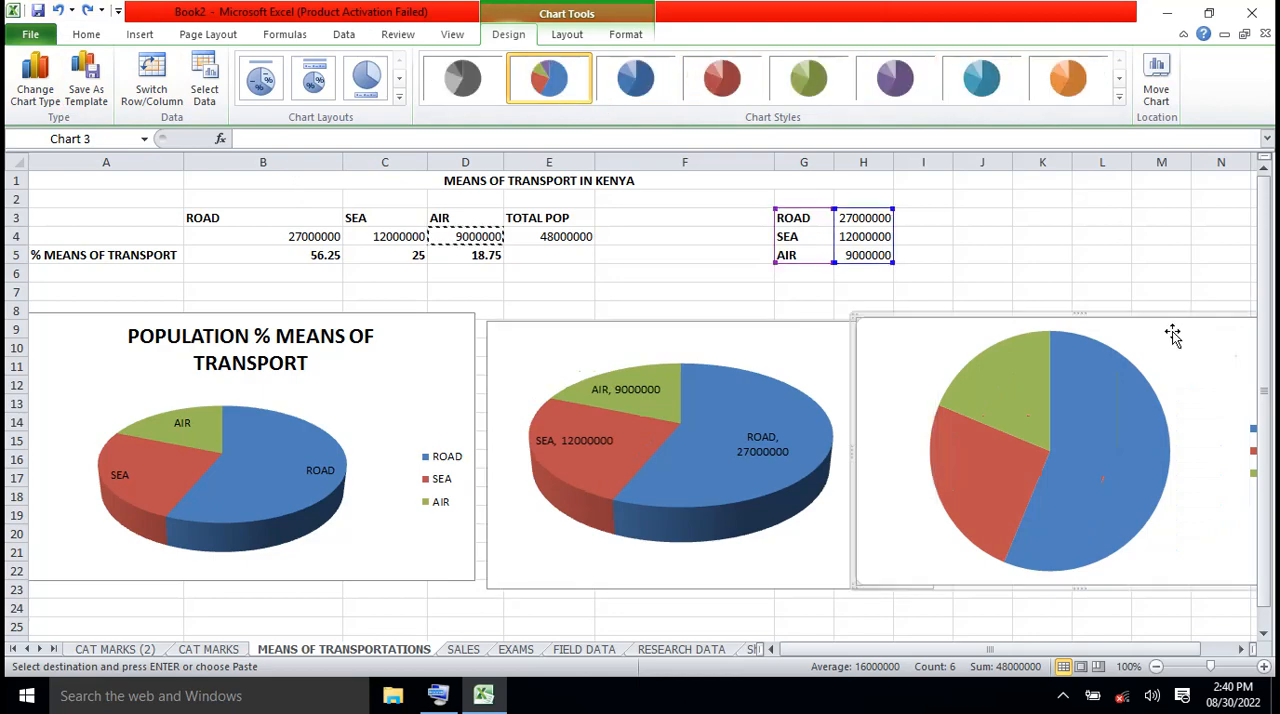
left_click(1089, 241)
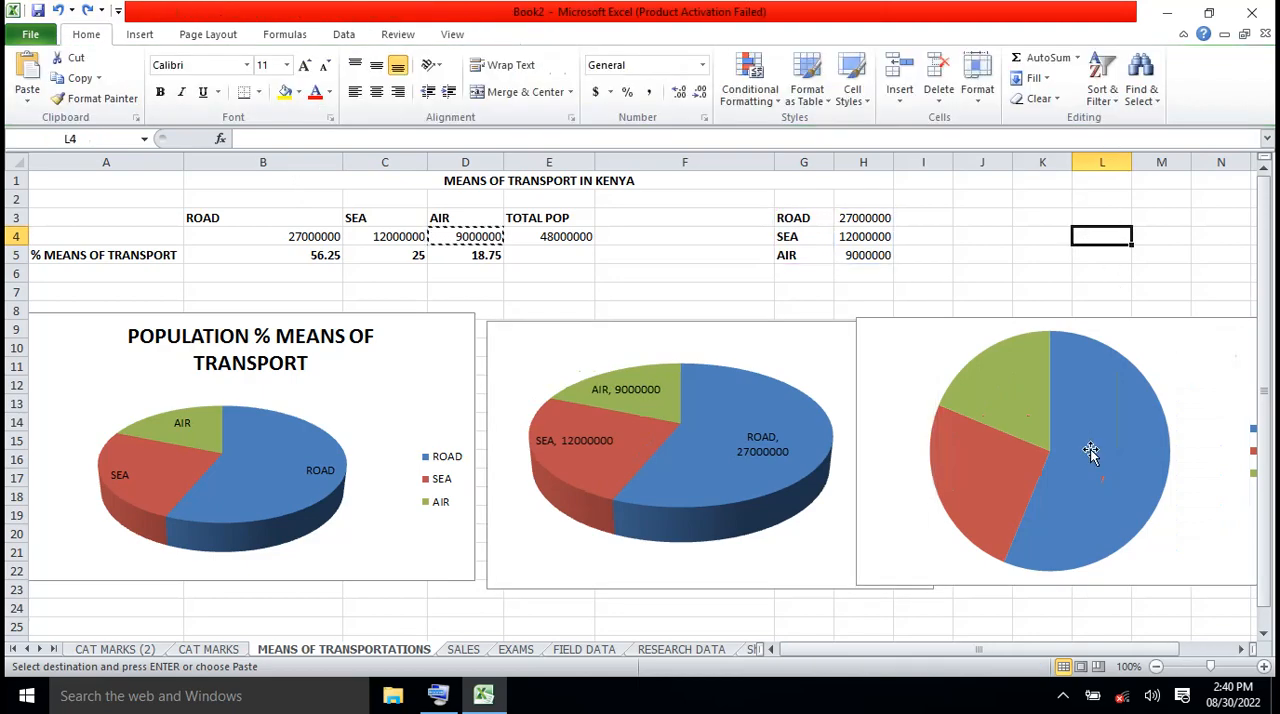
left_click(1132, 338)
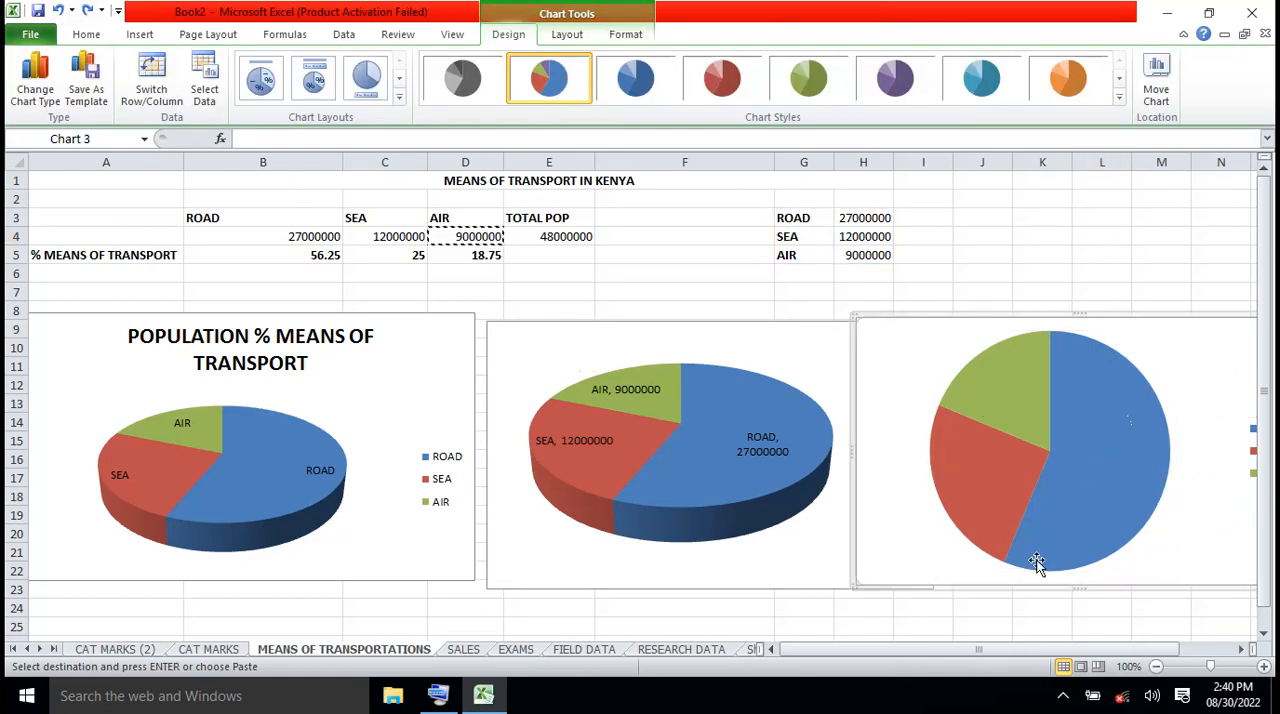
left_click_drag(922, 651, 974, 651)
left_click_drag(951, 337, 1040, 337)
left_click(1062, 260)
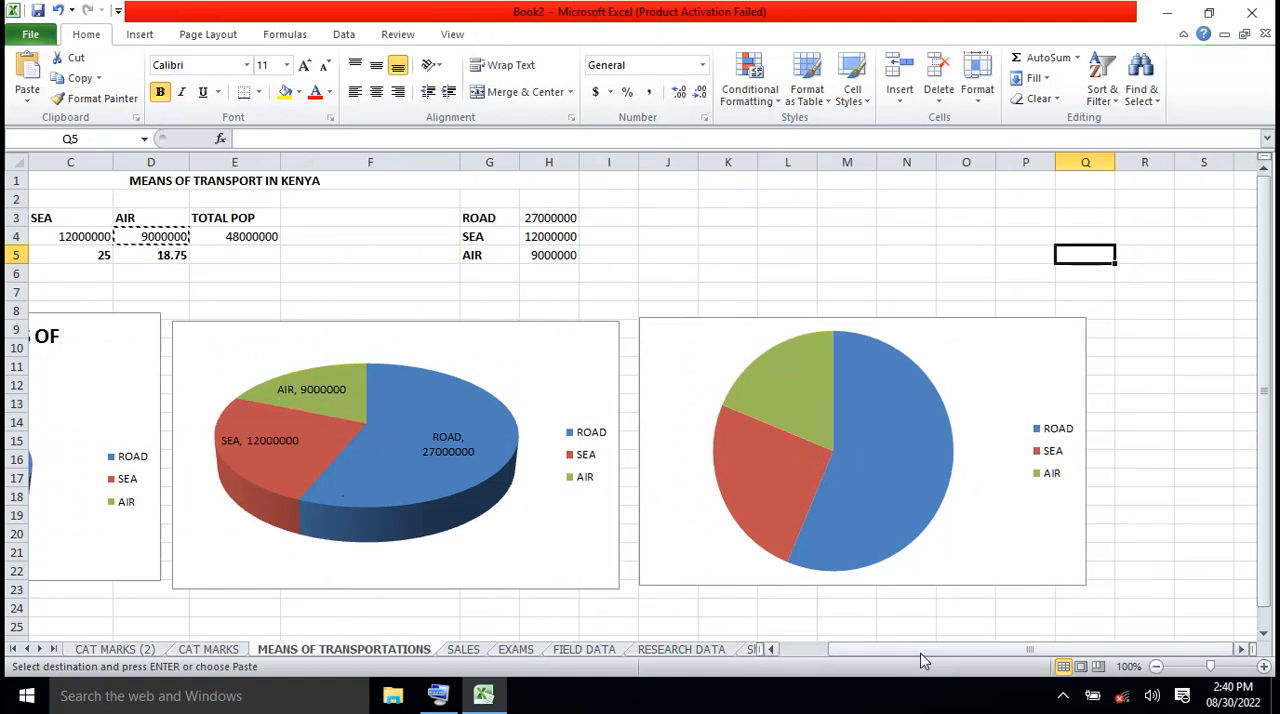
Add data labels to the 2-D pie chart showing category name and percentage instead of the value
left_click_drag(920, 652, 854, 660)
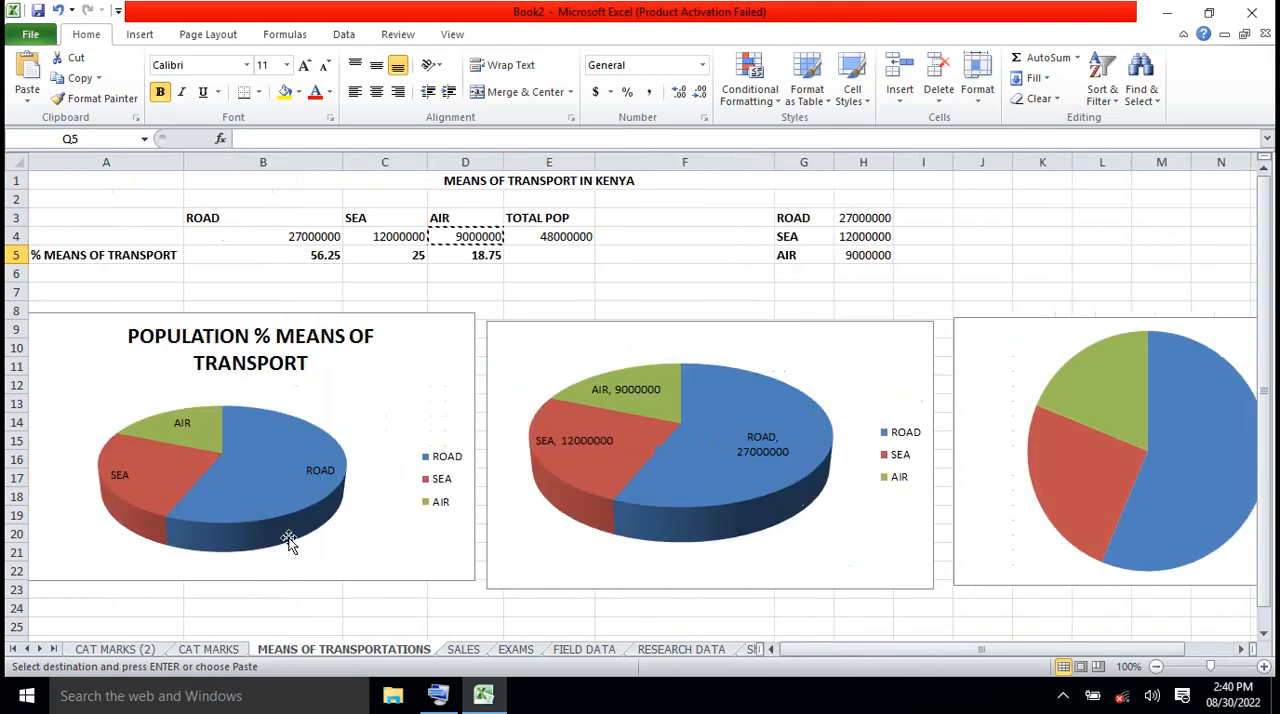
mouse_move(191, 474)
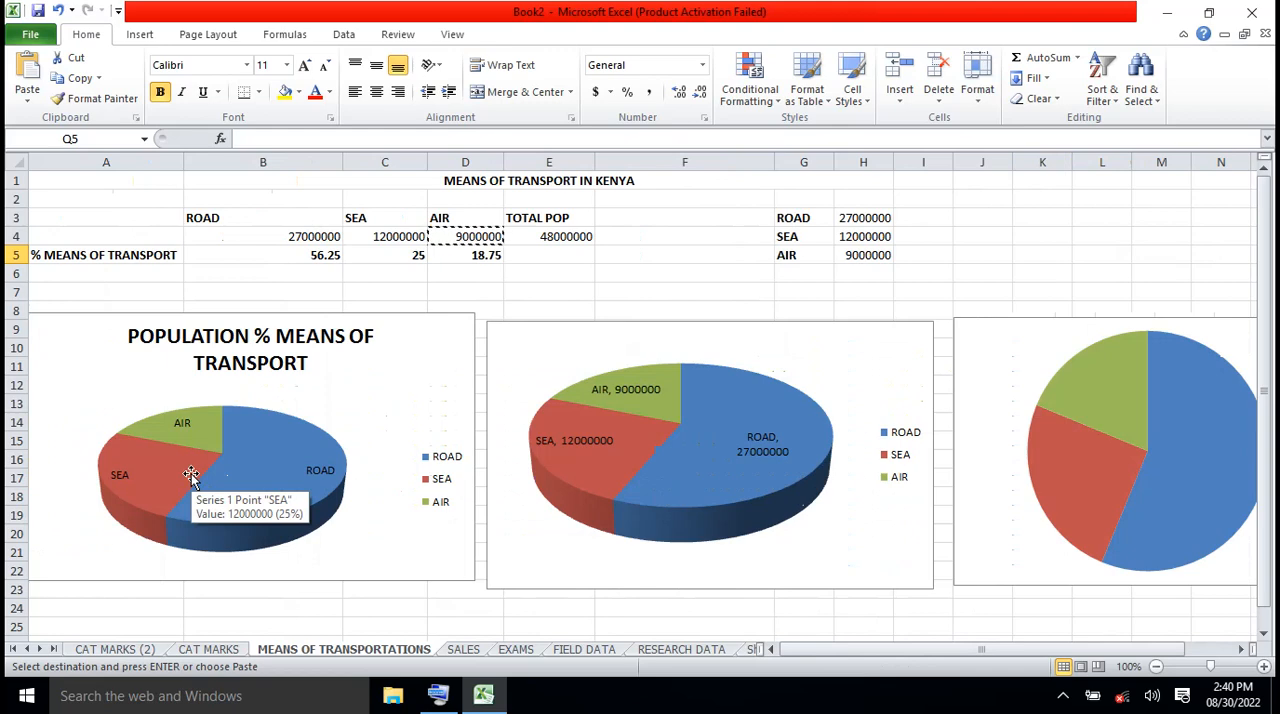
mouse_move(677, 466)
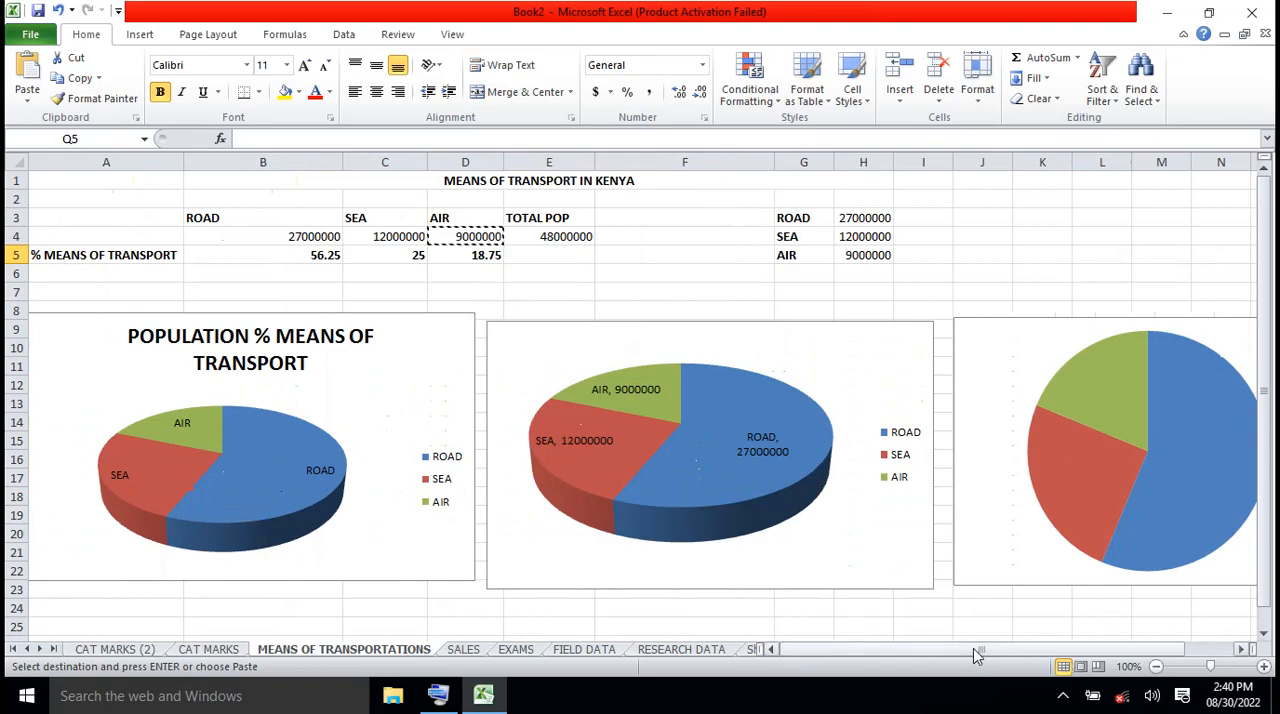
left_click_drag(981, 649, 1030, 649)
left_click(897, 473)
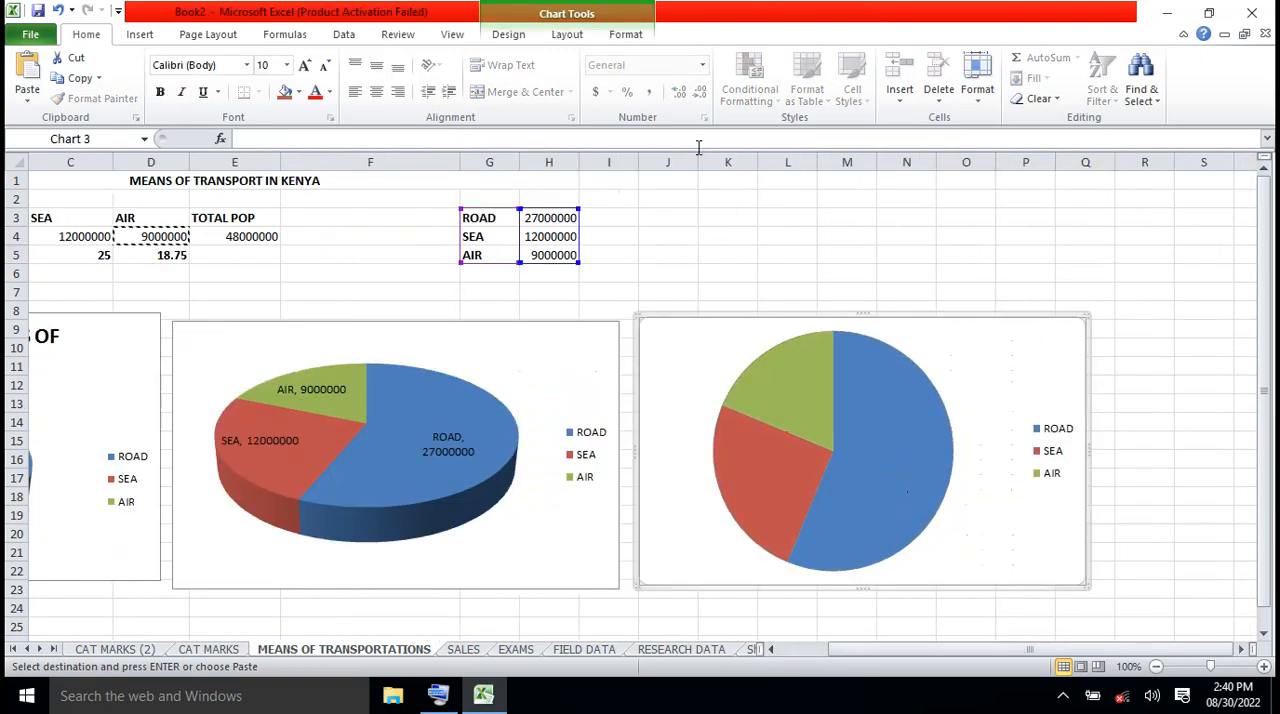
left_click(567, 35)
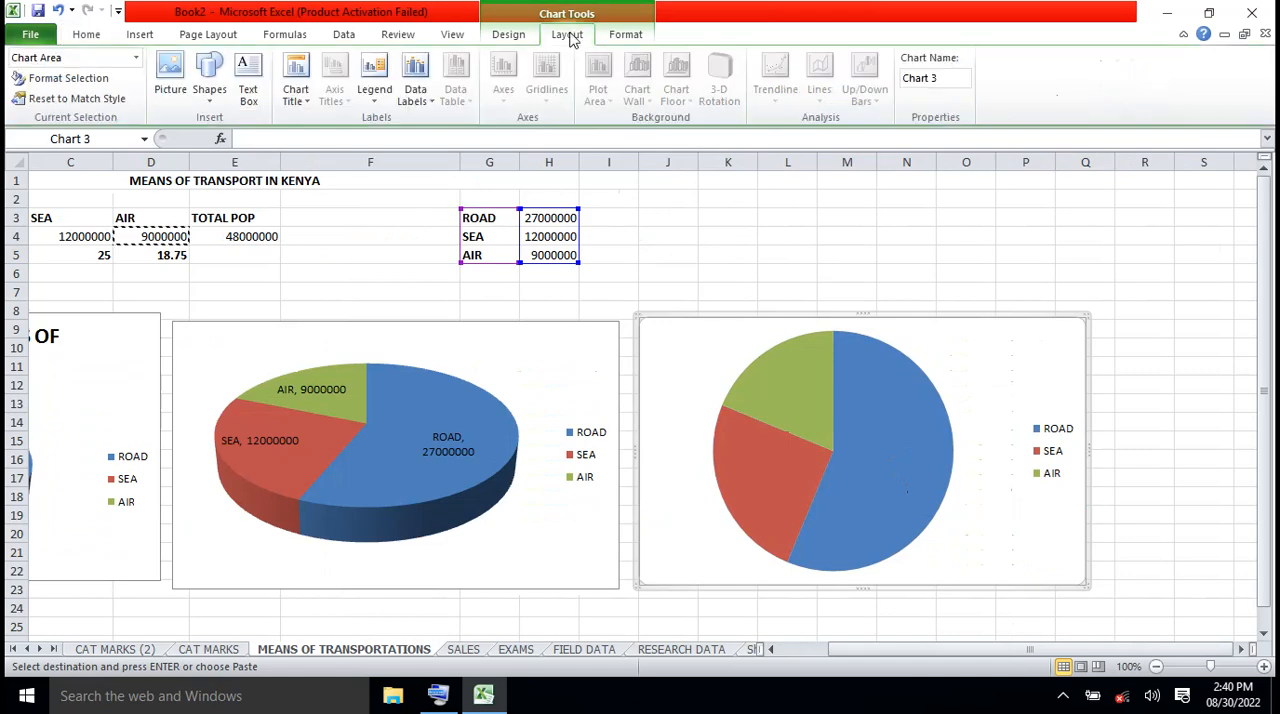
left_click(427, 104)
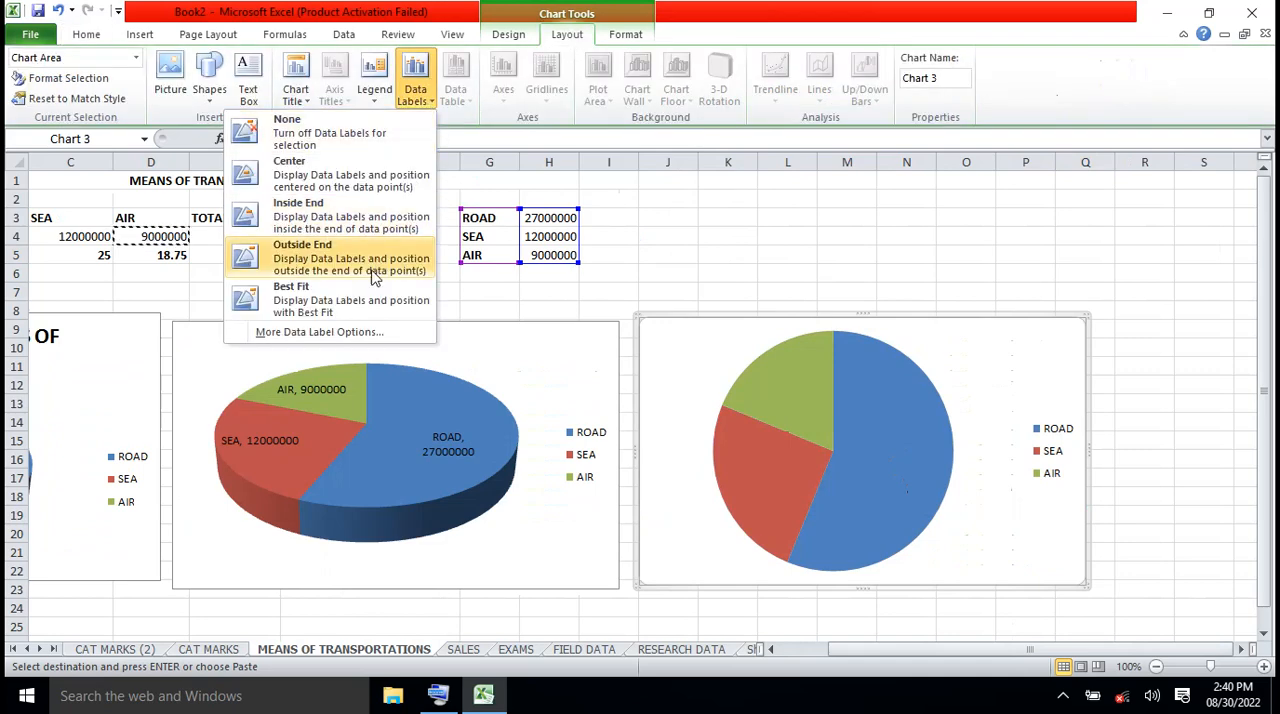
left_click(320, 332)
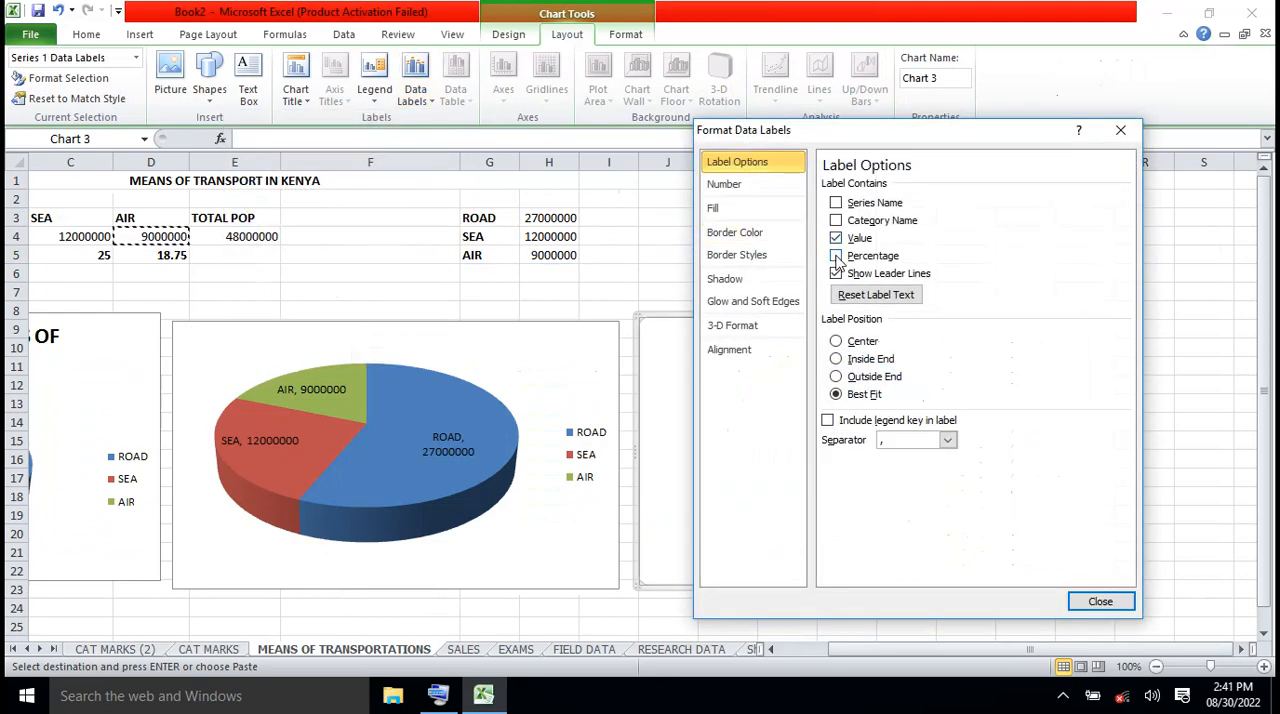
left_click(836, 256)
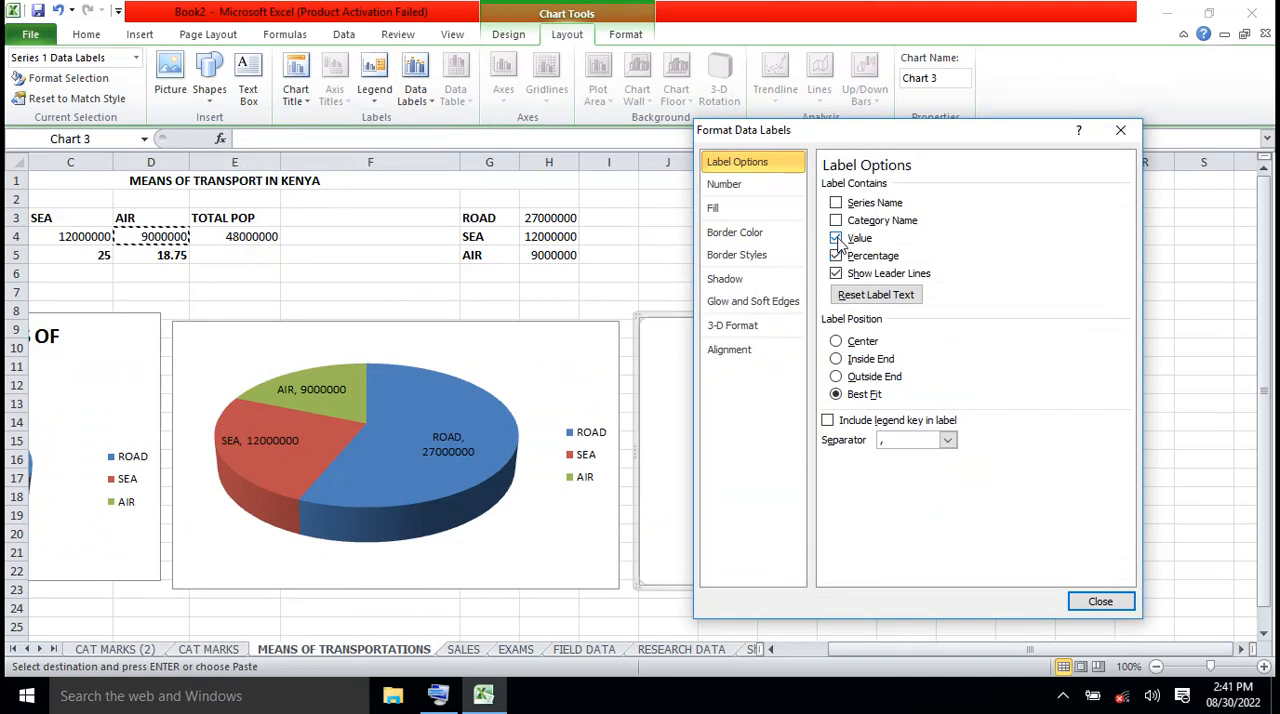
left_click(838, 244)
left_click(1108, 603)
left_click(1156, 525)
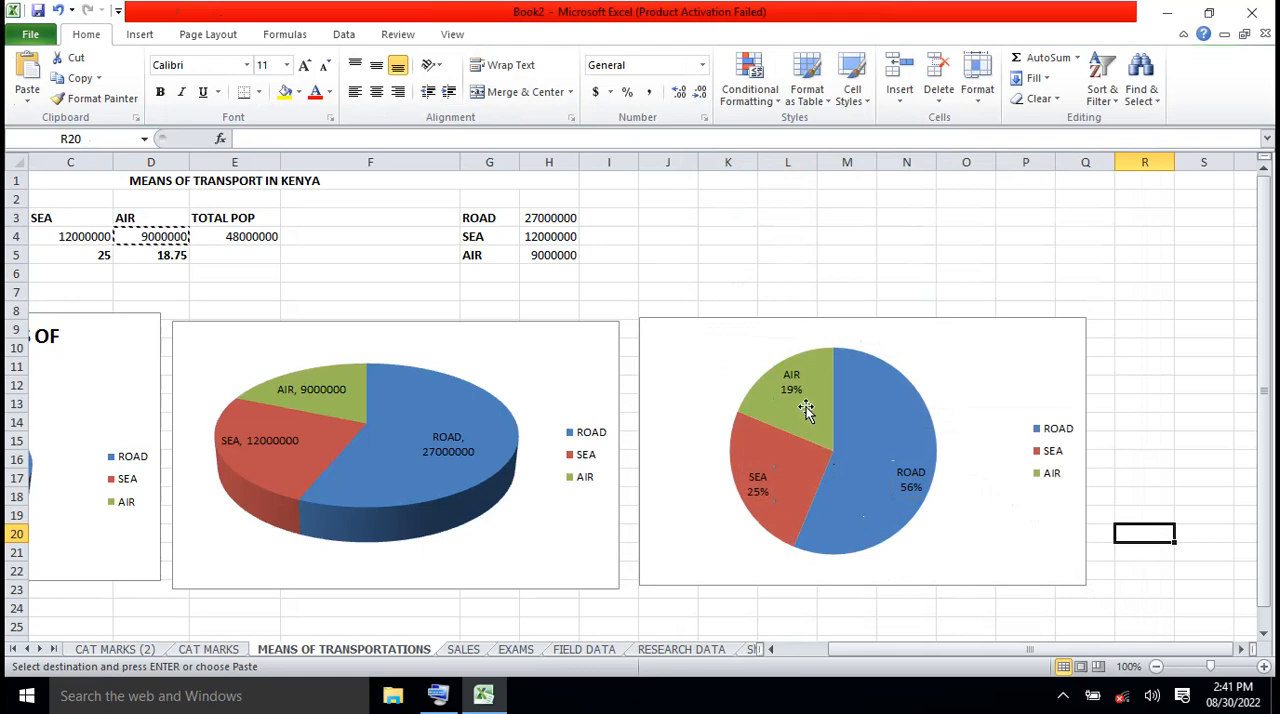
Compare the data labels of the three pie charts and select the second 3-D pie
mouse_move(786, 505)
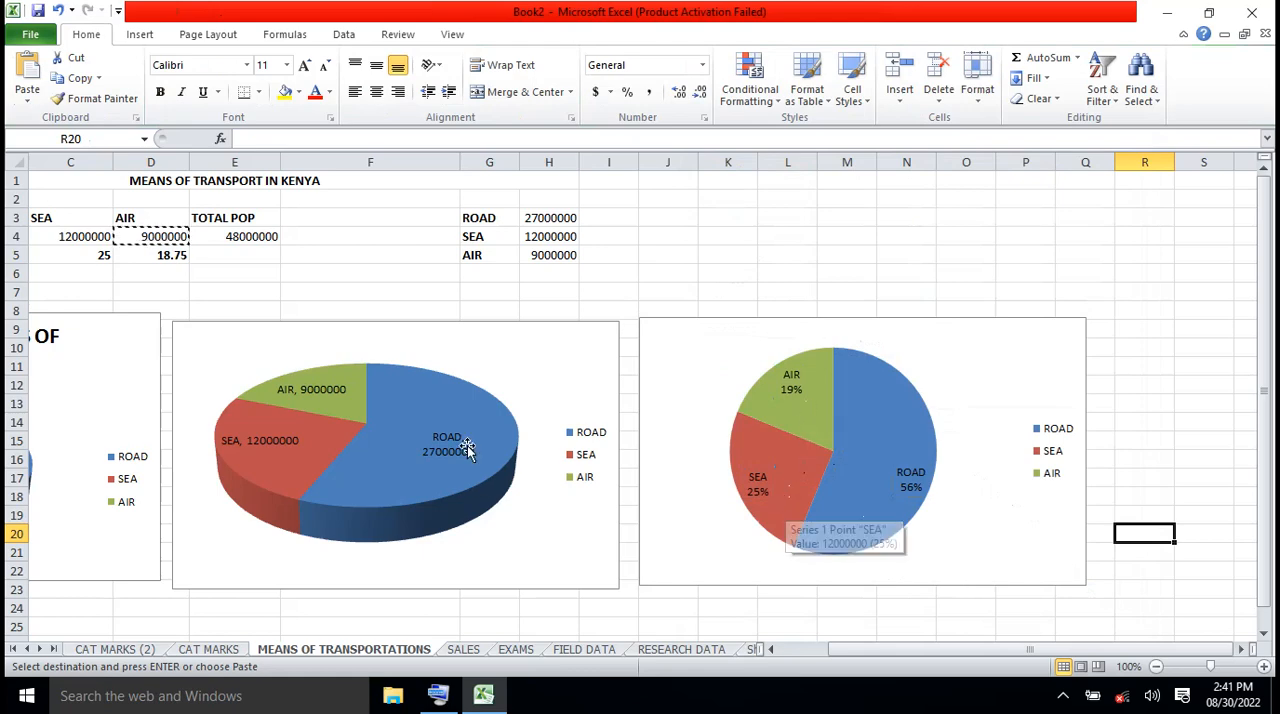
mouse_move(313, 415)
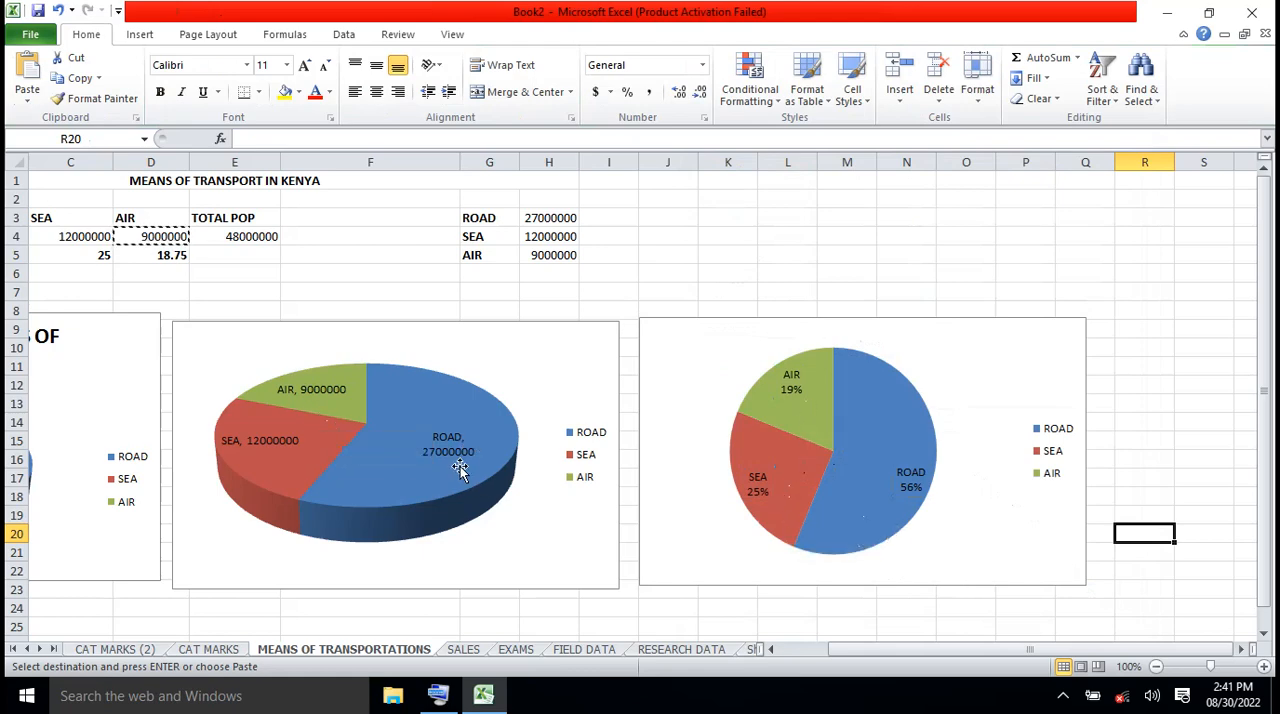
mouse_move(385, 474)
left_click_drag(886, 655, 844, 660)
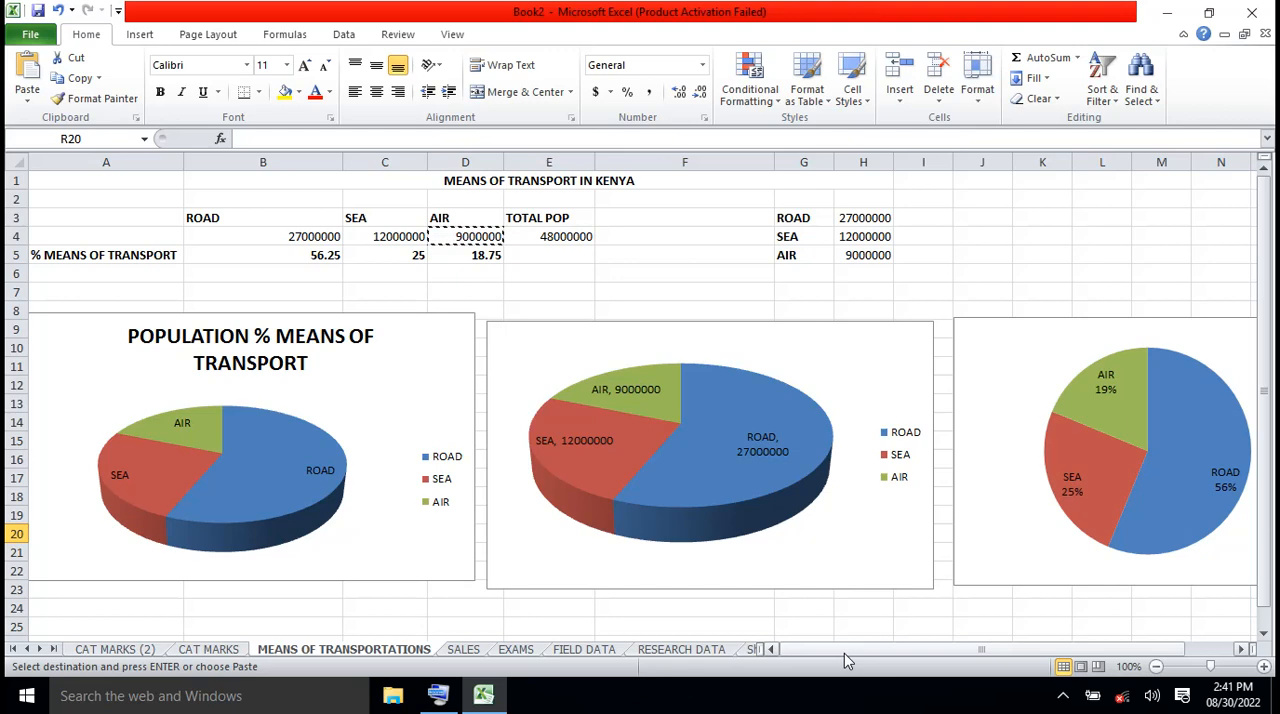
left_click(866, 359)
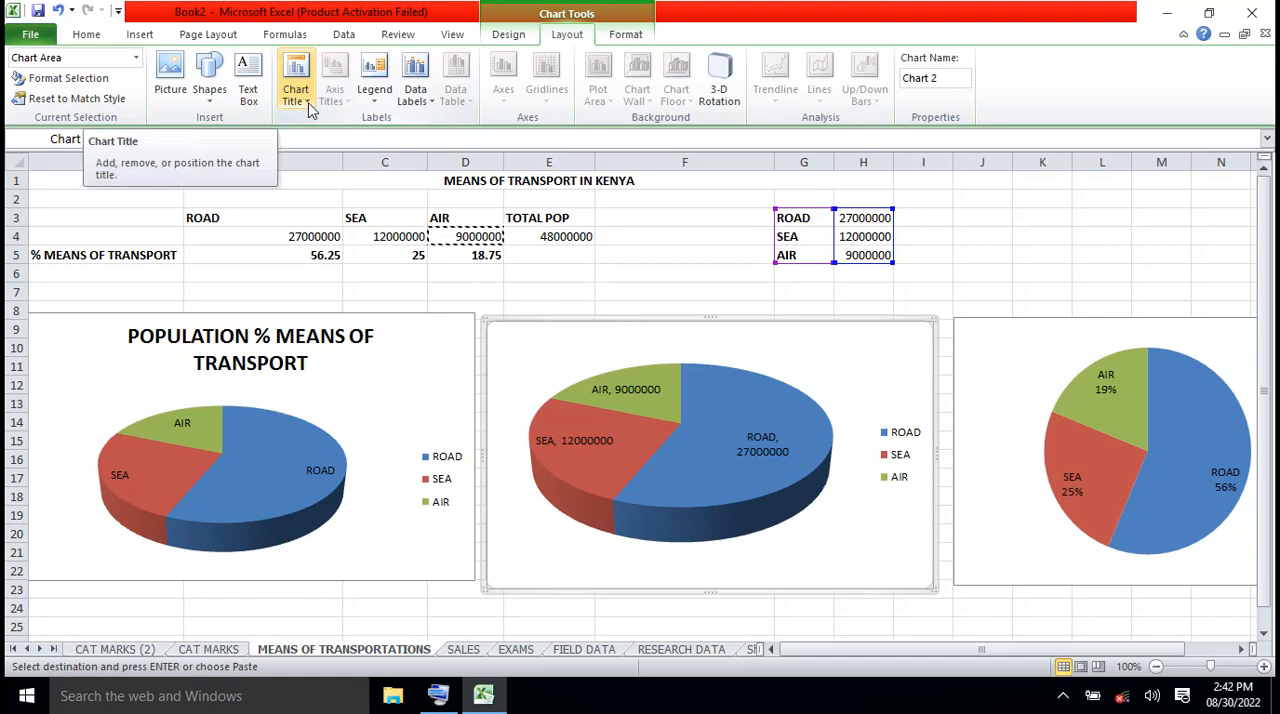
Copy the title text "POPULATION % MEANS OF TRANSPORT" from the first 3-D pie chart
left_click(298, 342)
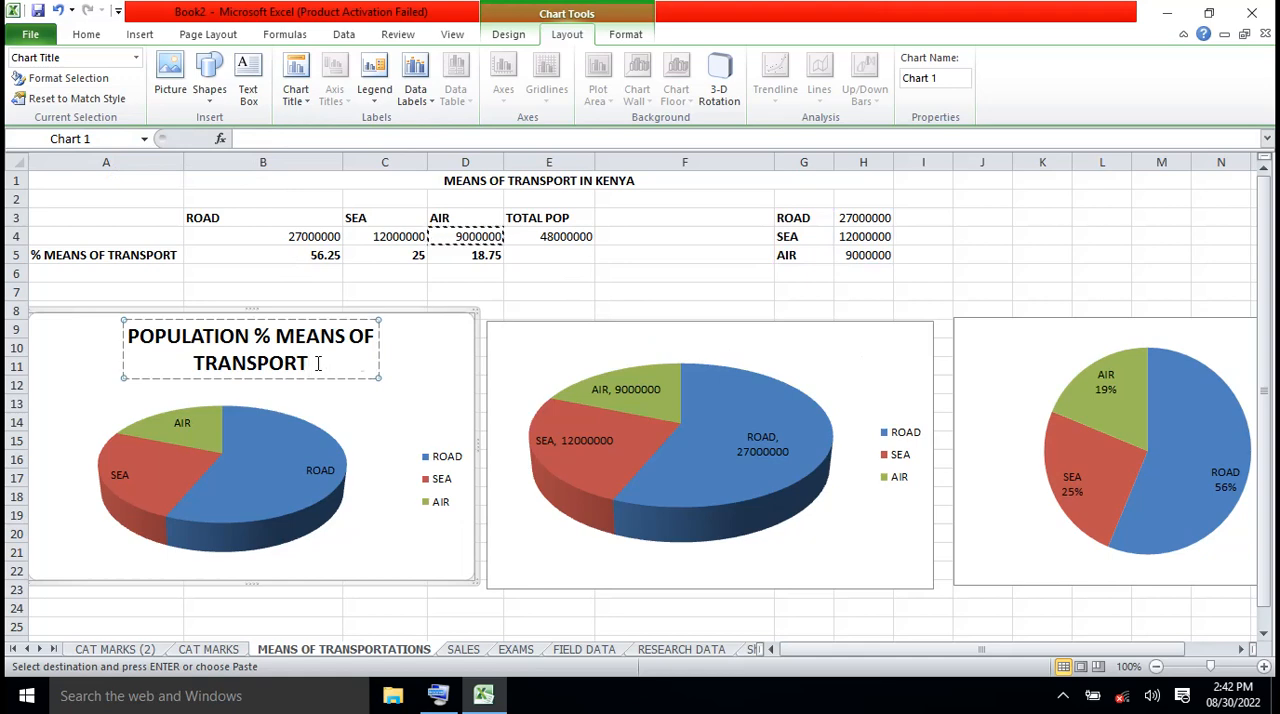
left_click_drag(318, 363, 236, 349)
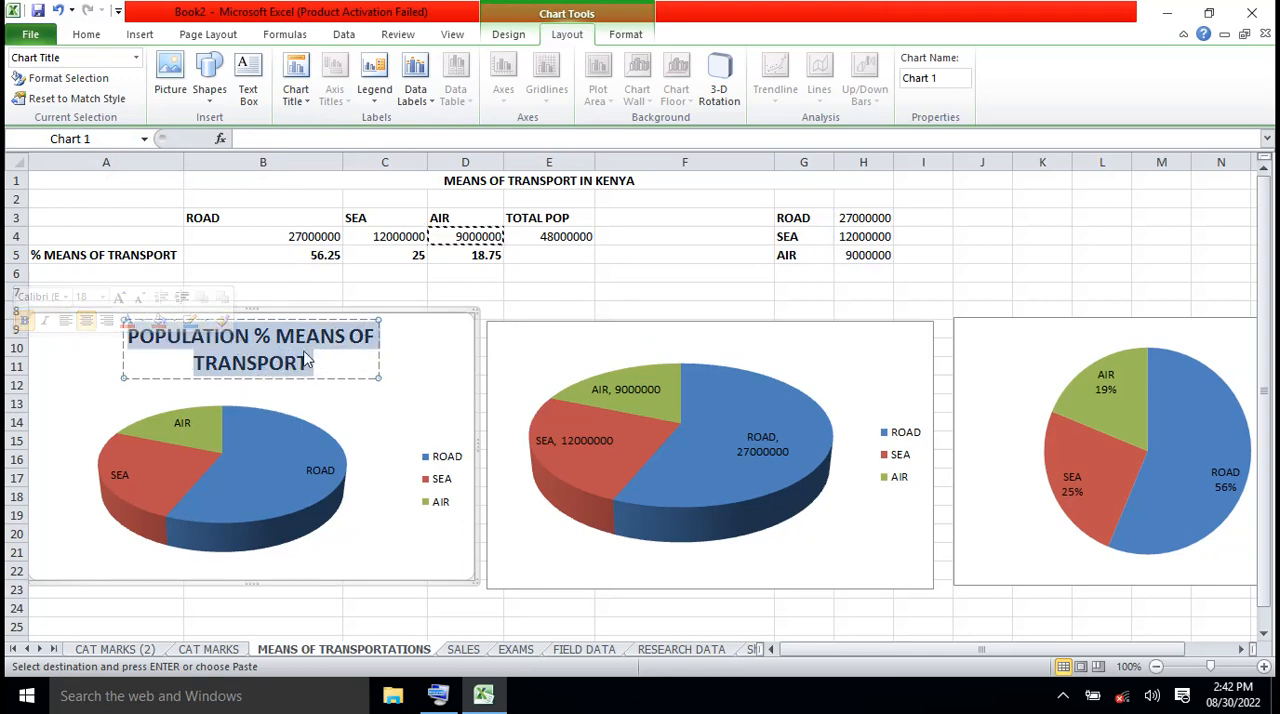
left_click(86, 34)
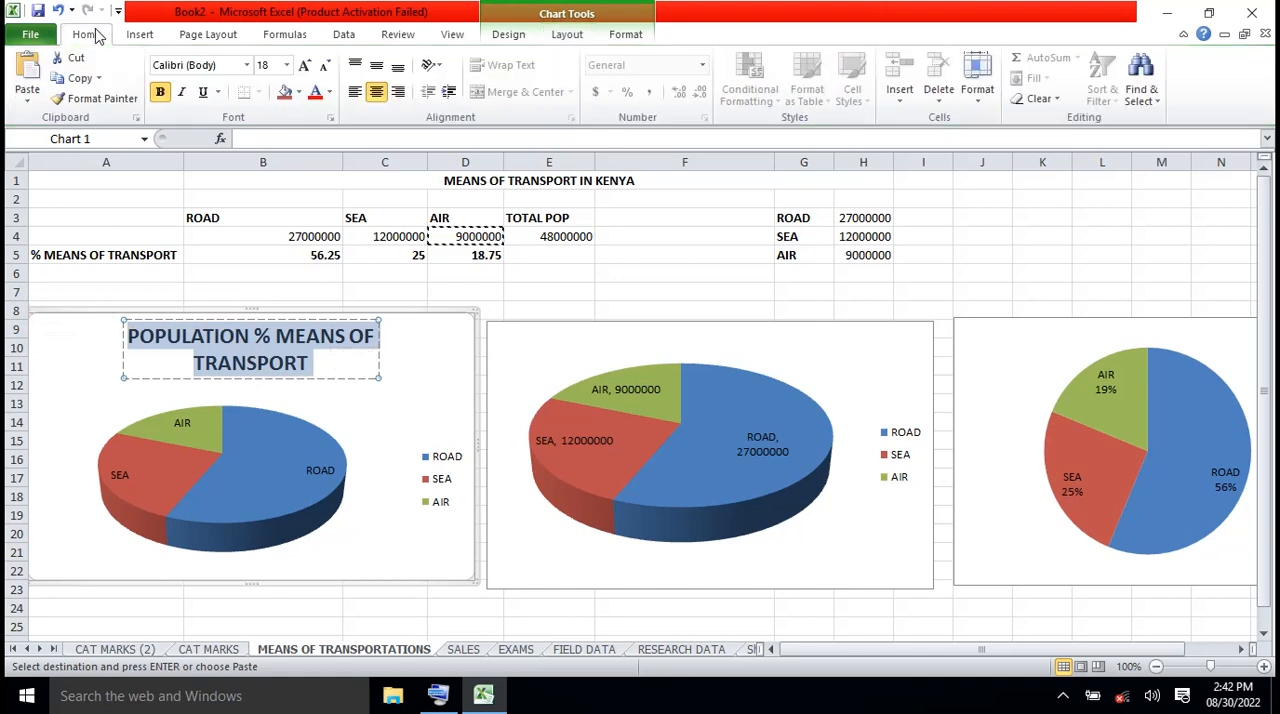
left_click(82, 78)
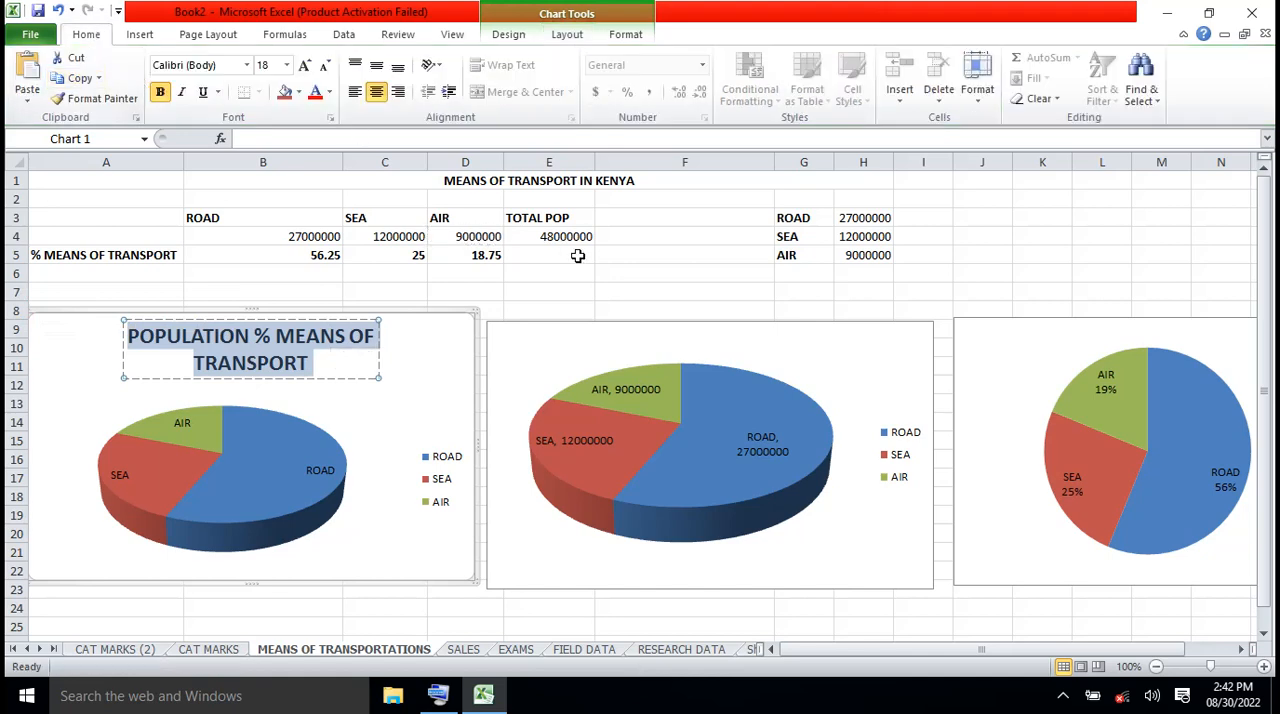
Add a chart title above the plot of the second 3-D pie chart
left_click(832, 357)
left_click(893, 347)
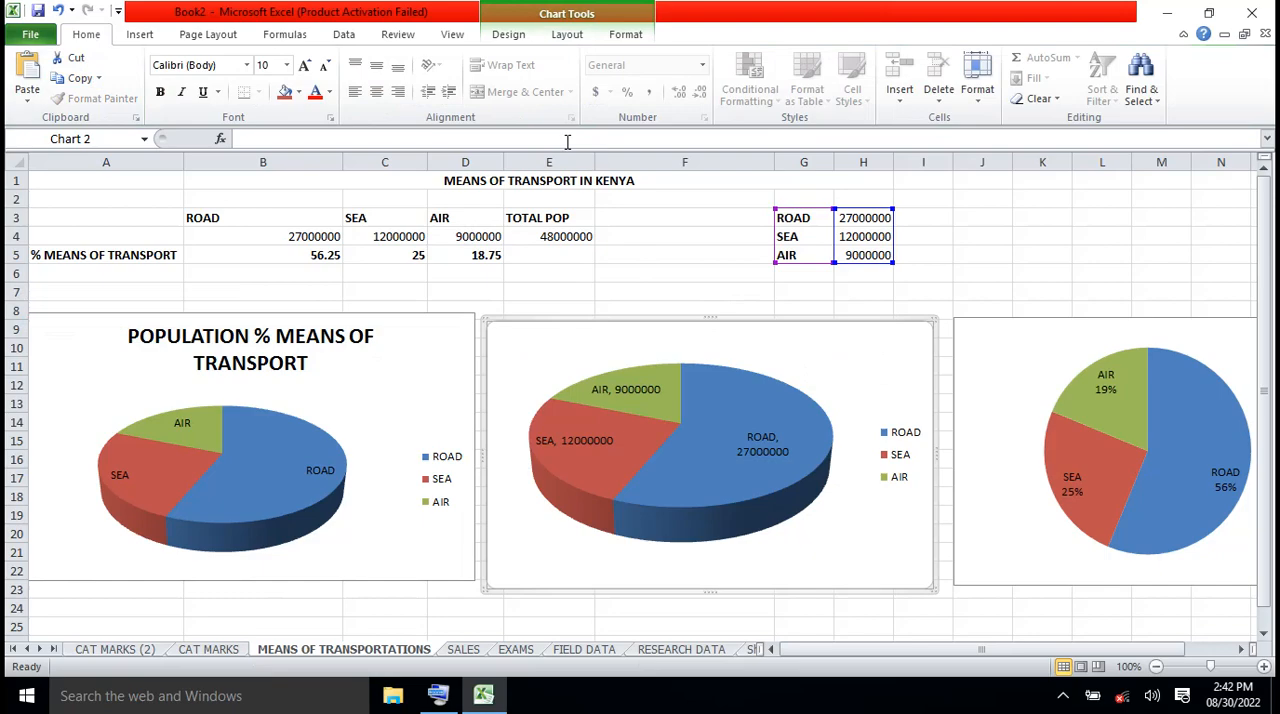
left_click(566, 36)
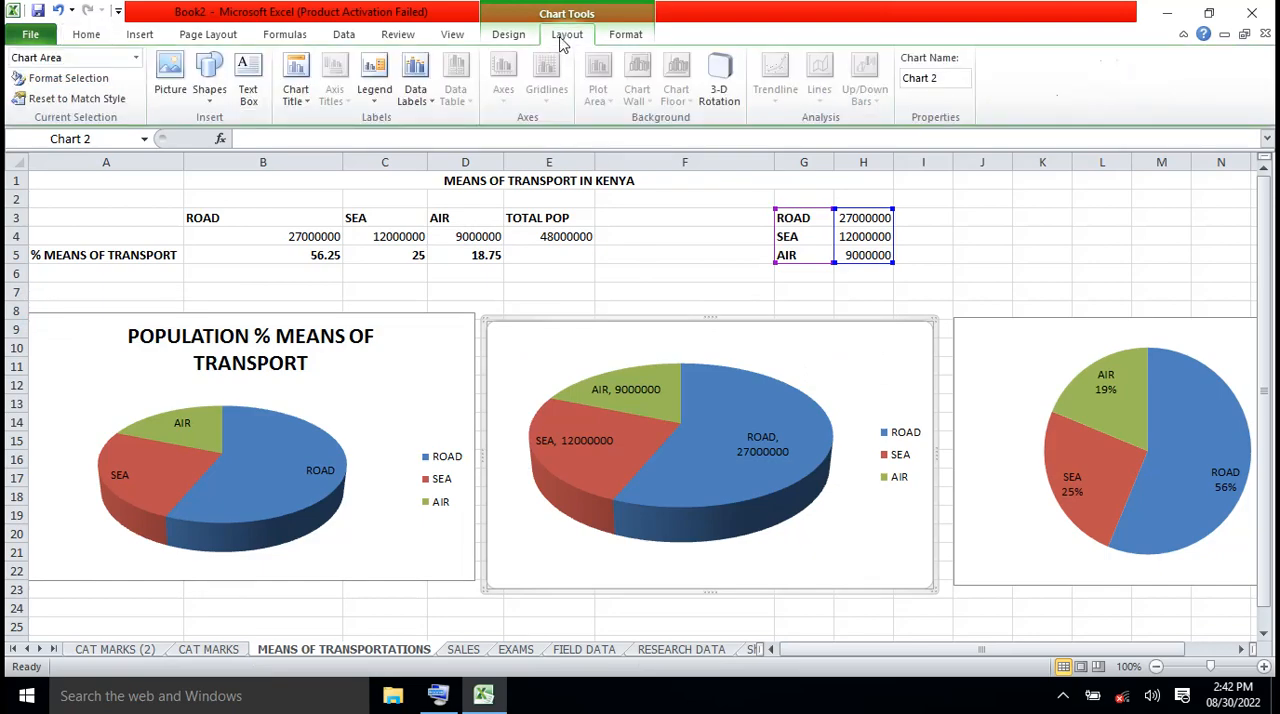
left_click(305, 102)
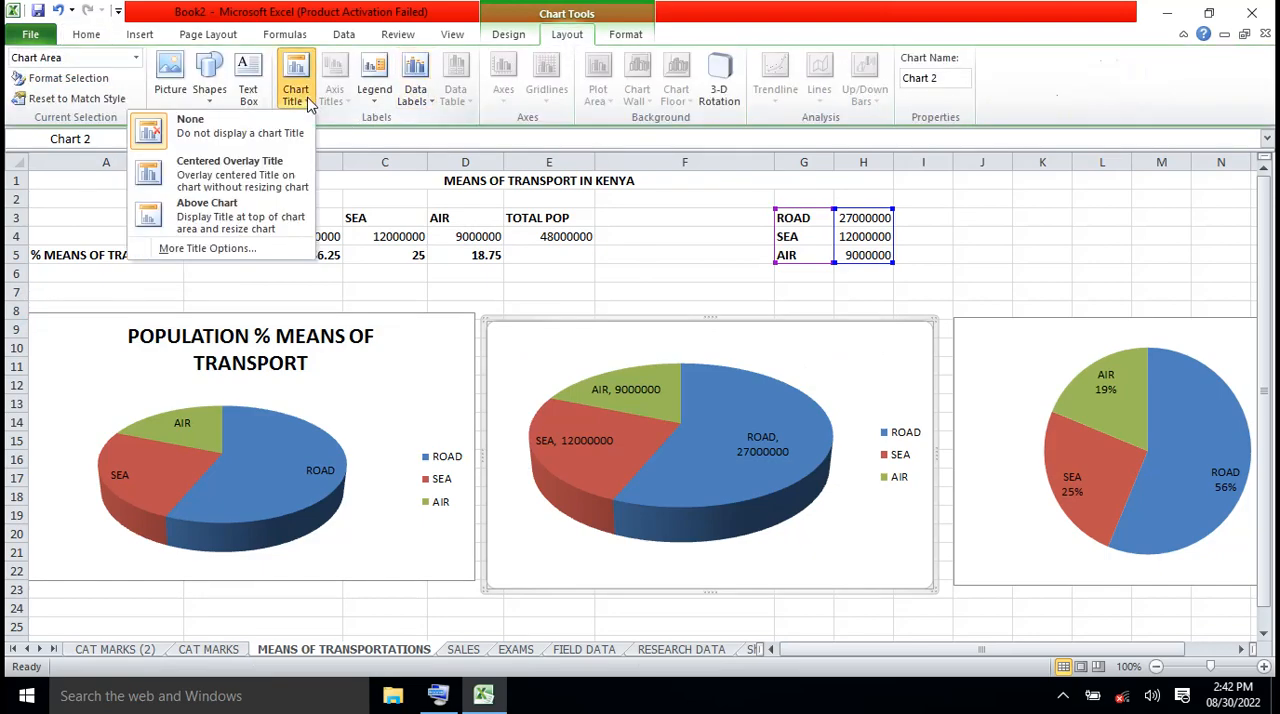
left_click(256, 216)
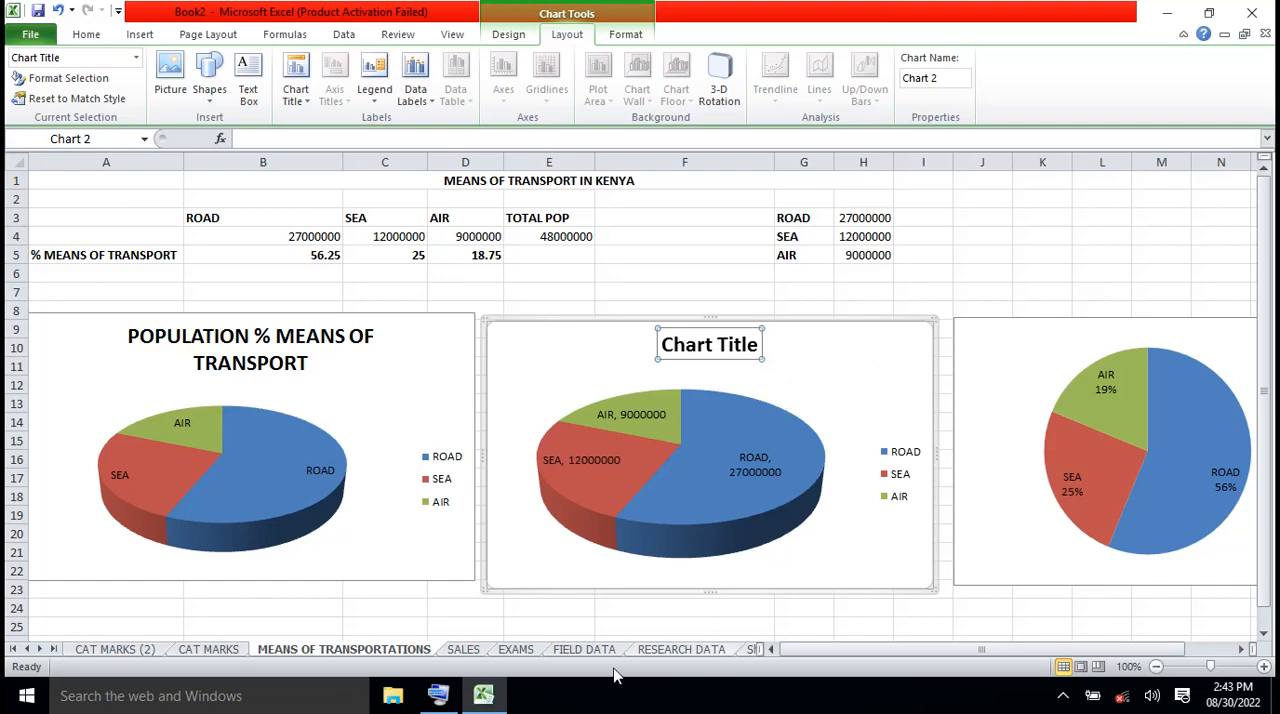
Try to paste the copied title onto the second 3-D pie's title using the on-screen keyboard, and delete the pasted picture
left_click(445, 700)
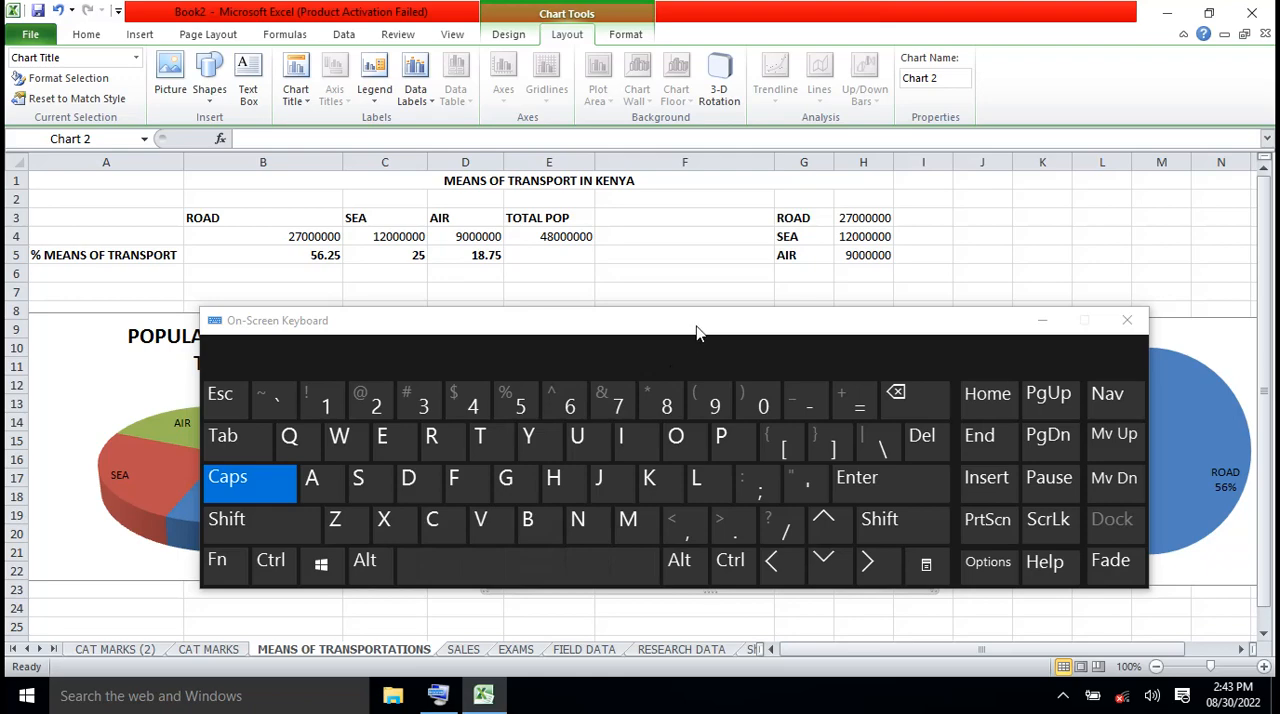
left_click_drag(698, 333, 755, 396)
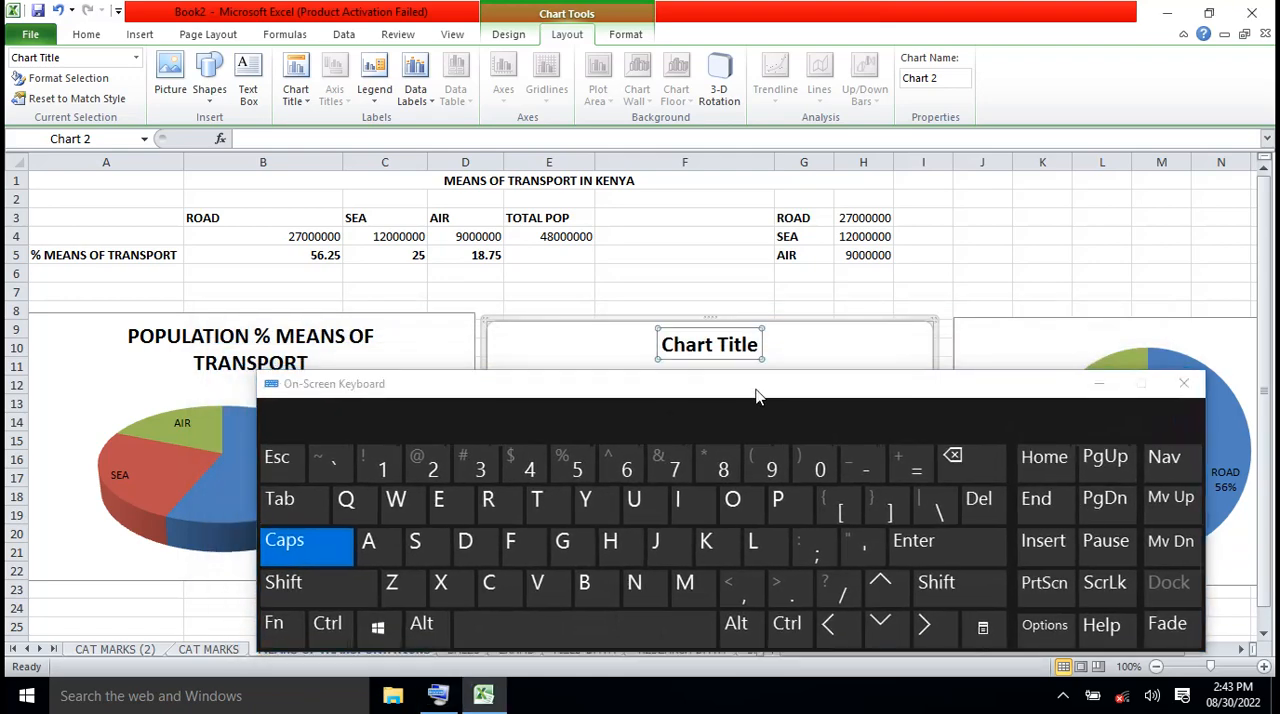
left_click(331, 628)
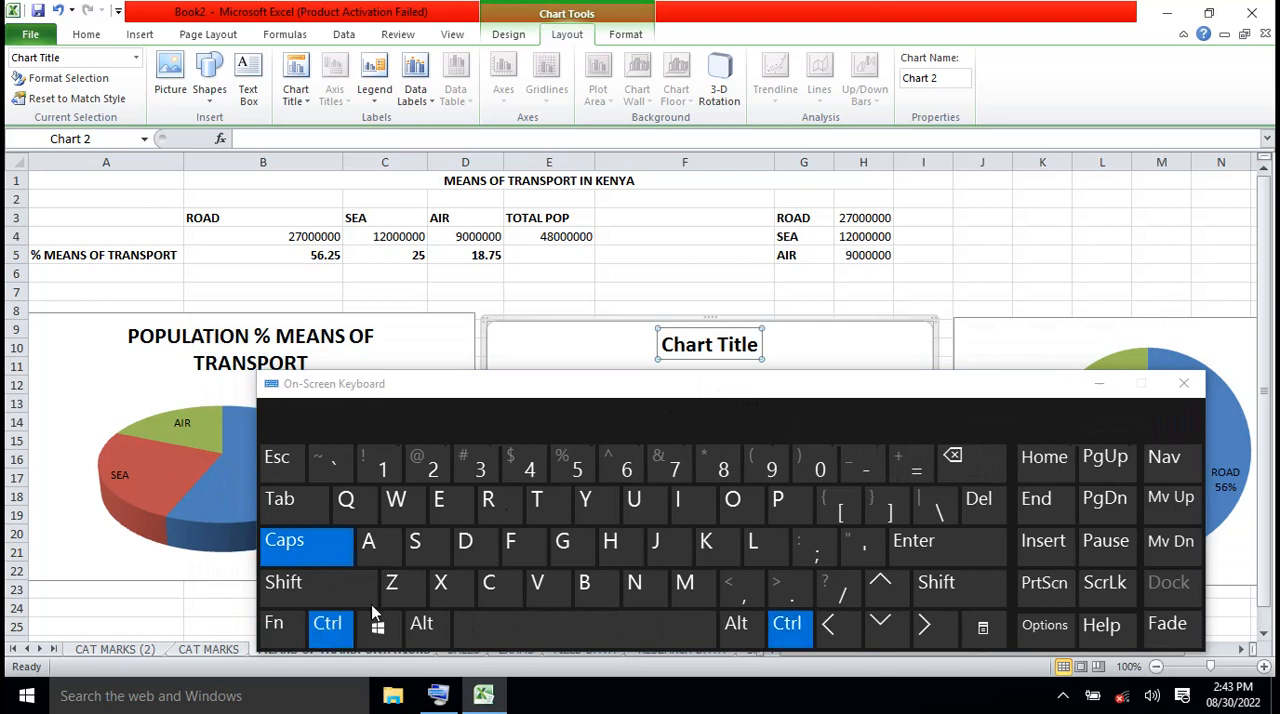
left_click(550, 588)
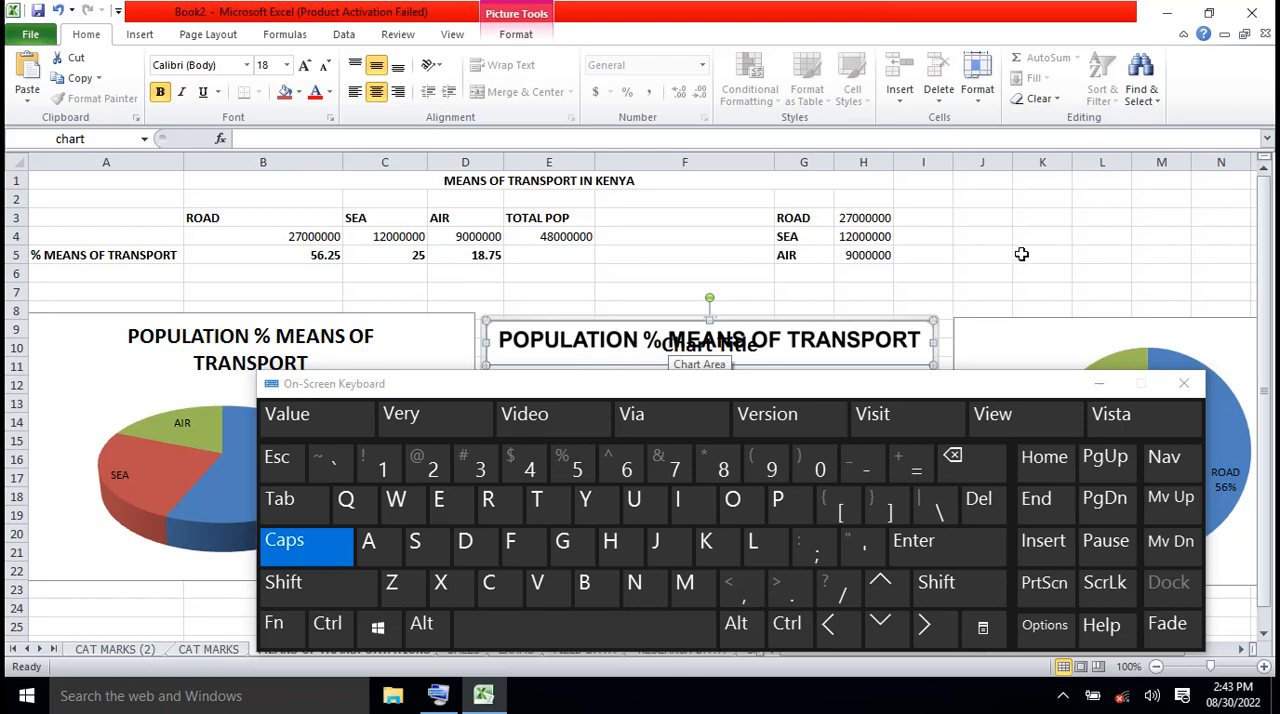
left_click(1021, 254)
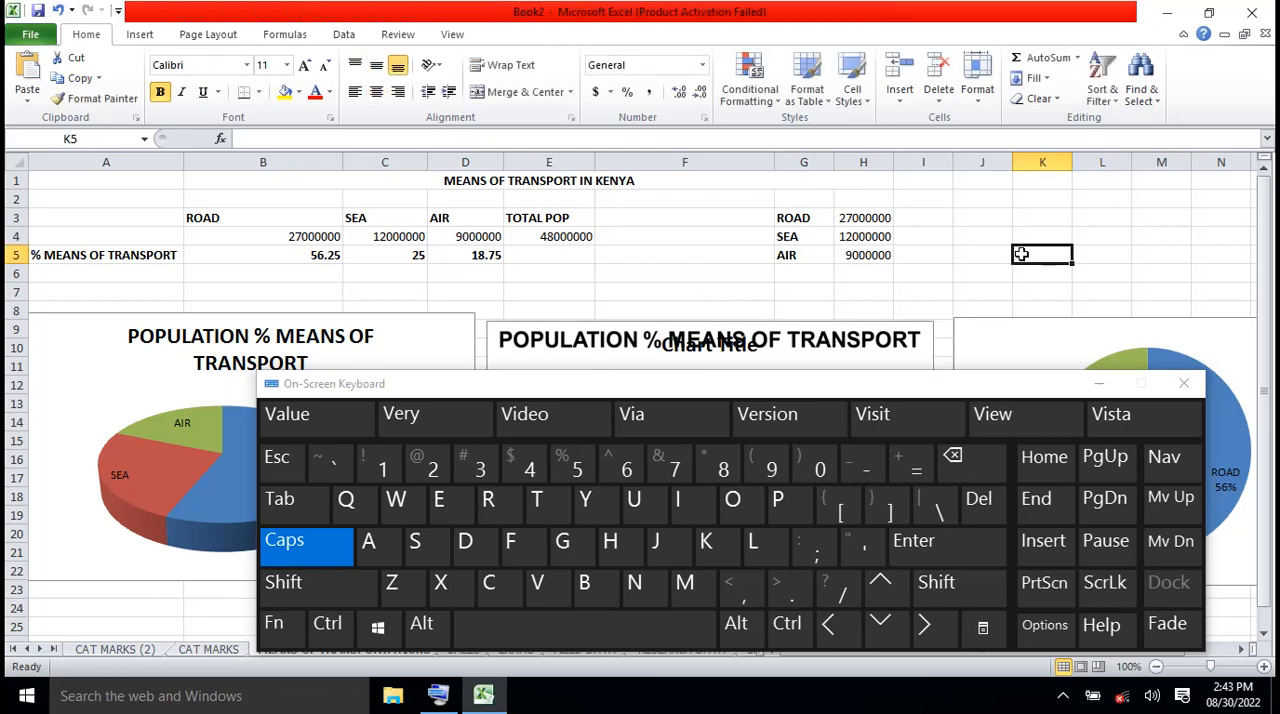
left_click(1099, 386)
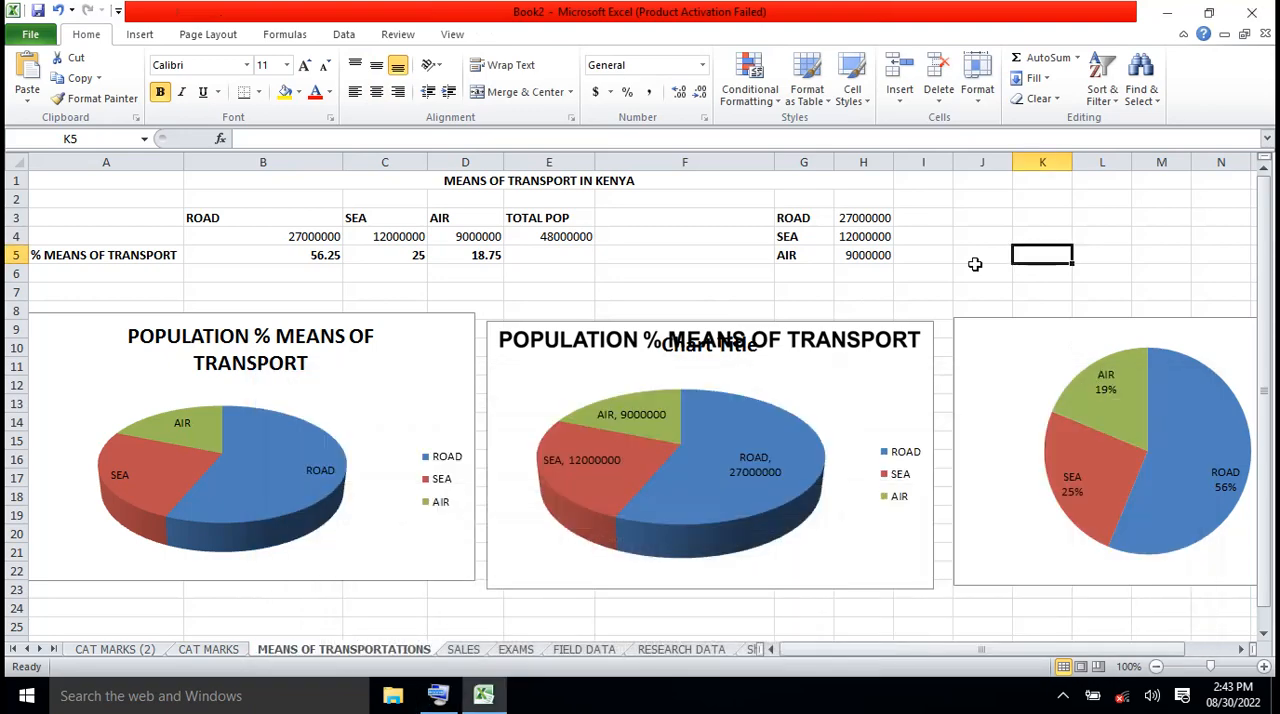
left_click(748, 350)
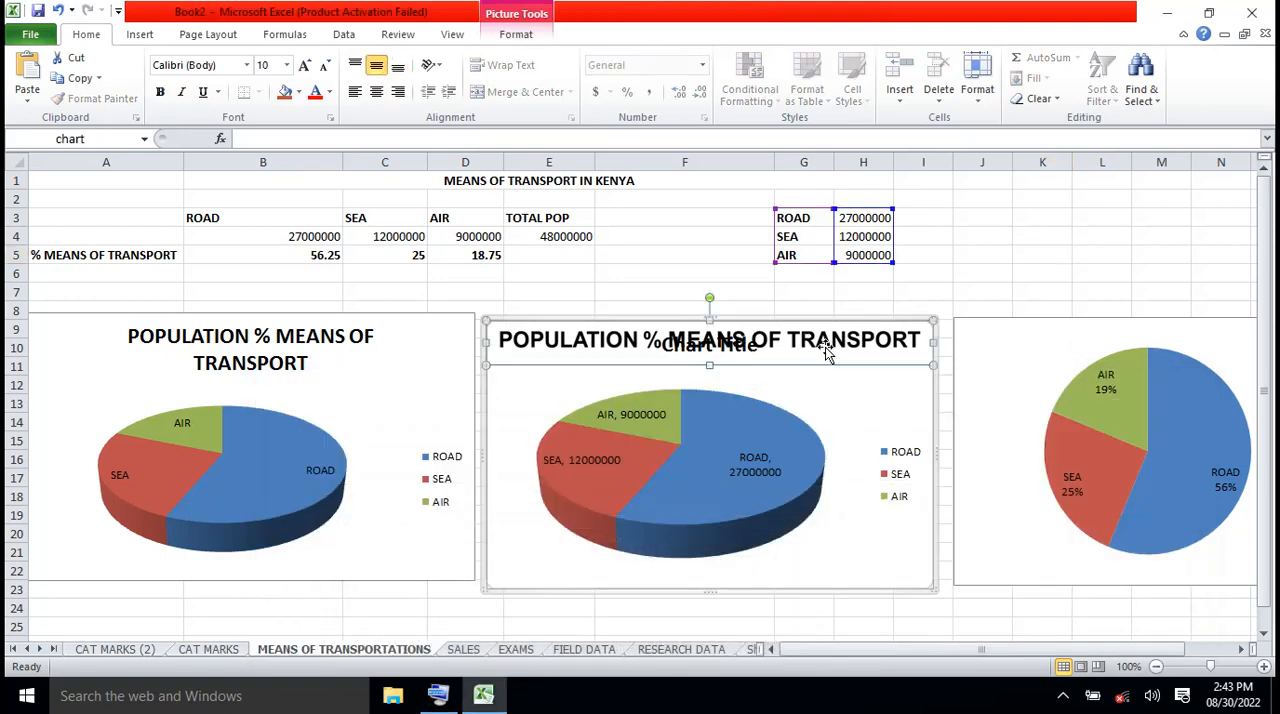
key("Delete")
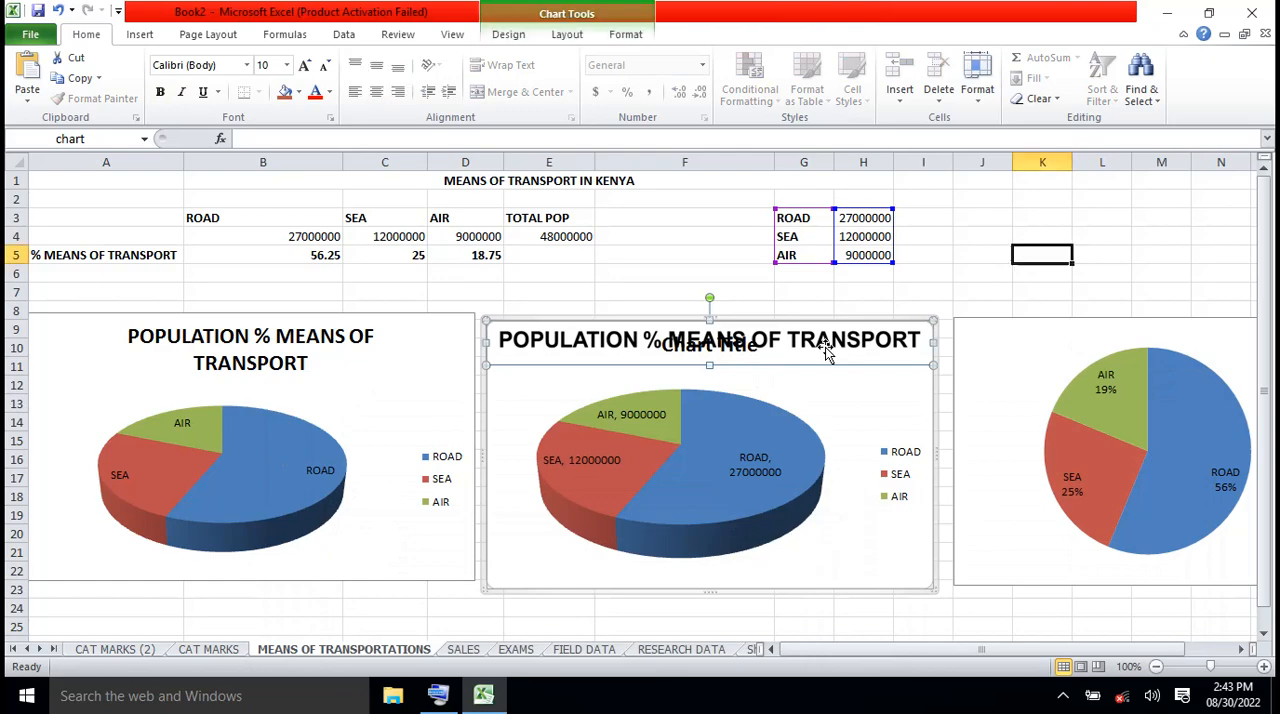
Try to select the placeholder text in the second 3-D pie's chart title for replacement
left_click(752, 354)
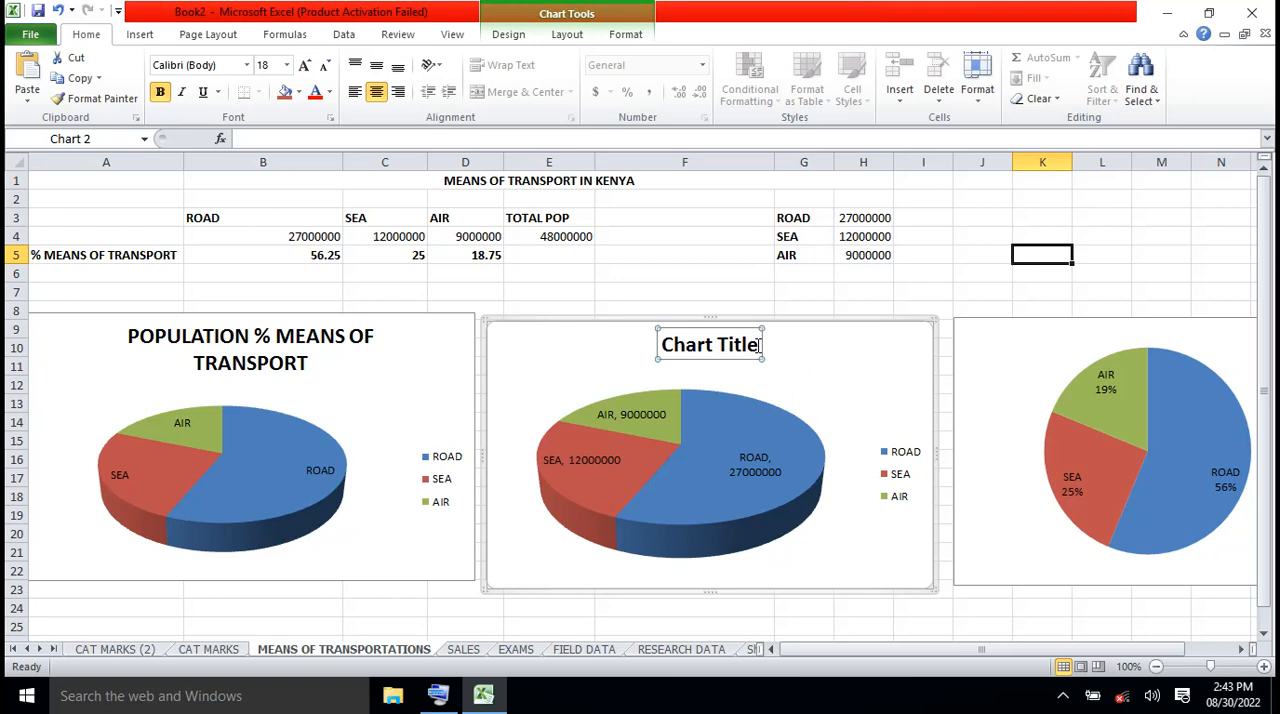
left_click(759, 345)
key("shift+Left")
key("shift+Left")
key("shift+Left")
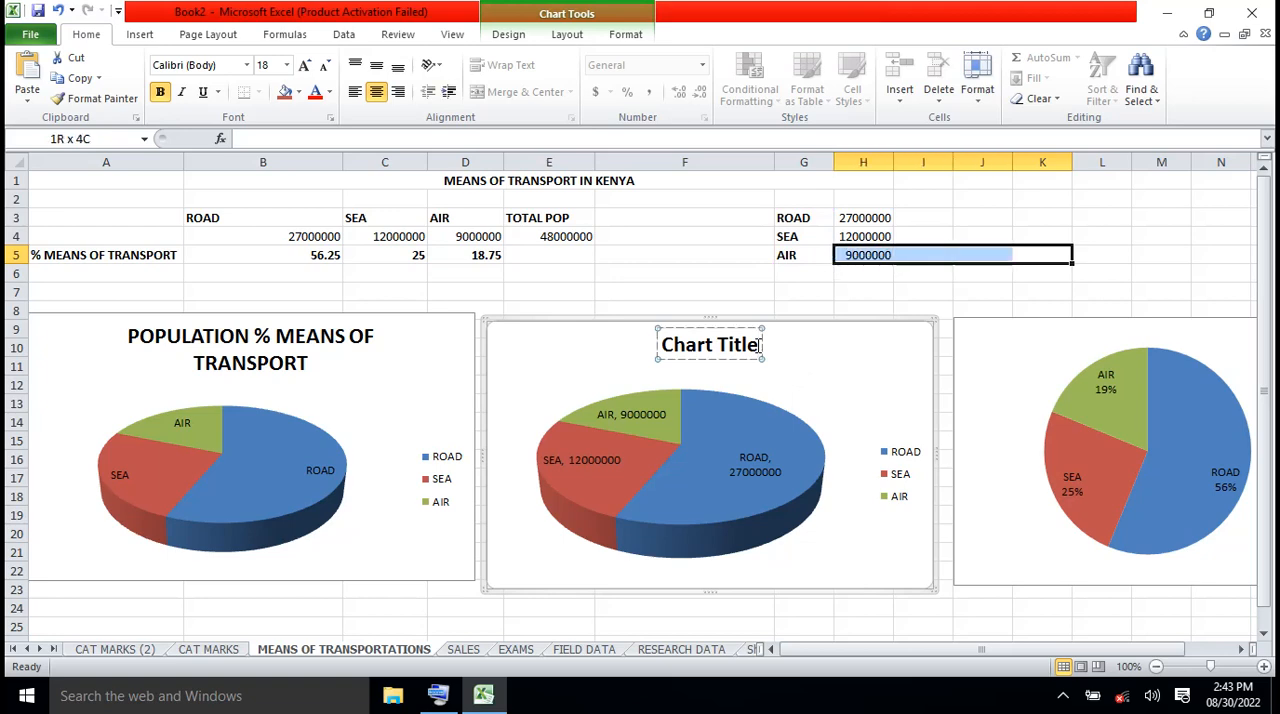
key("shift+Left")
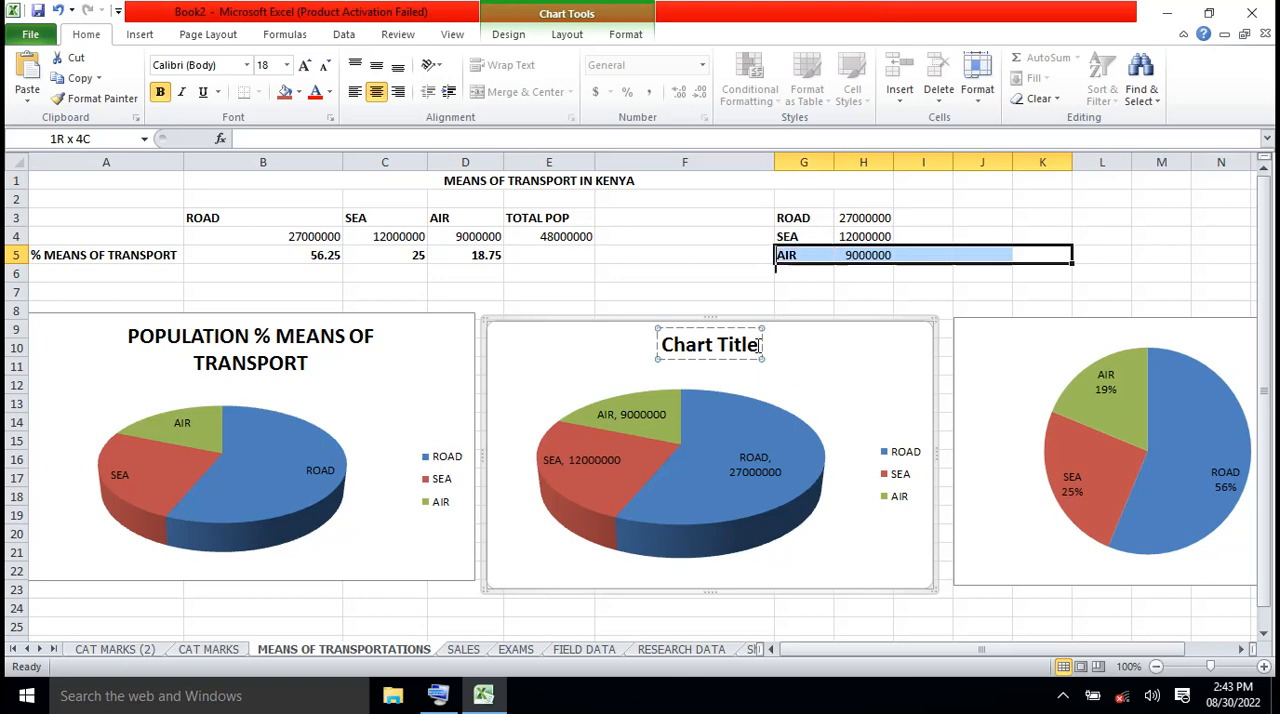
key("shift+Left")
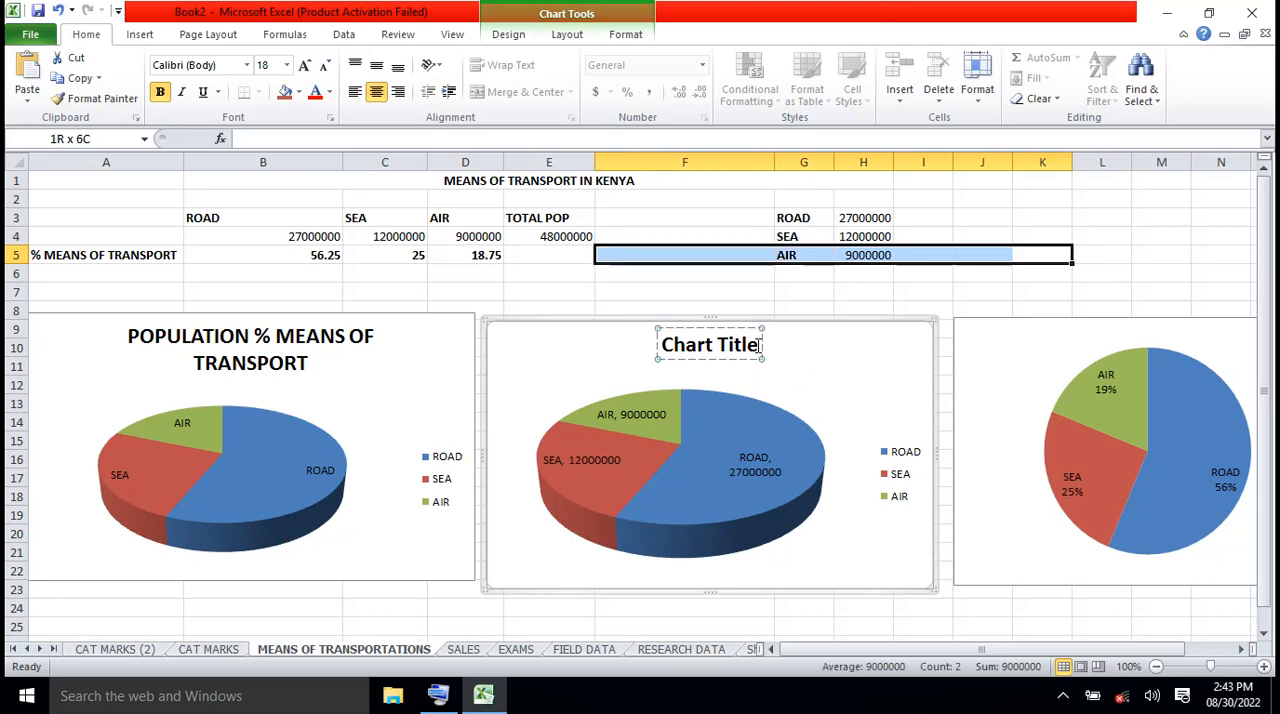
double_click(698, 347)
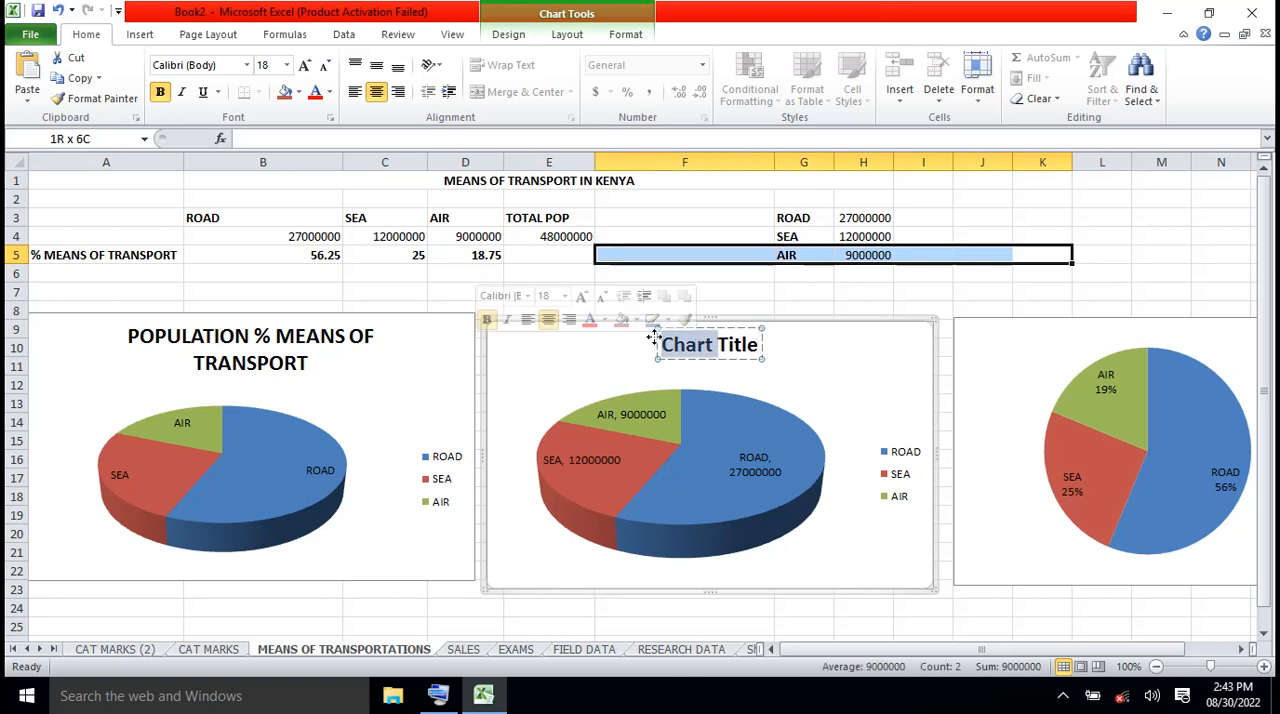
left_click(665, 345)
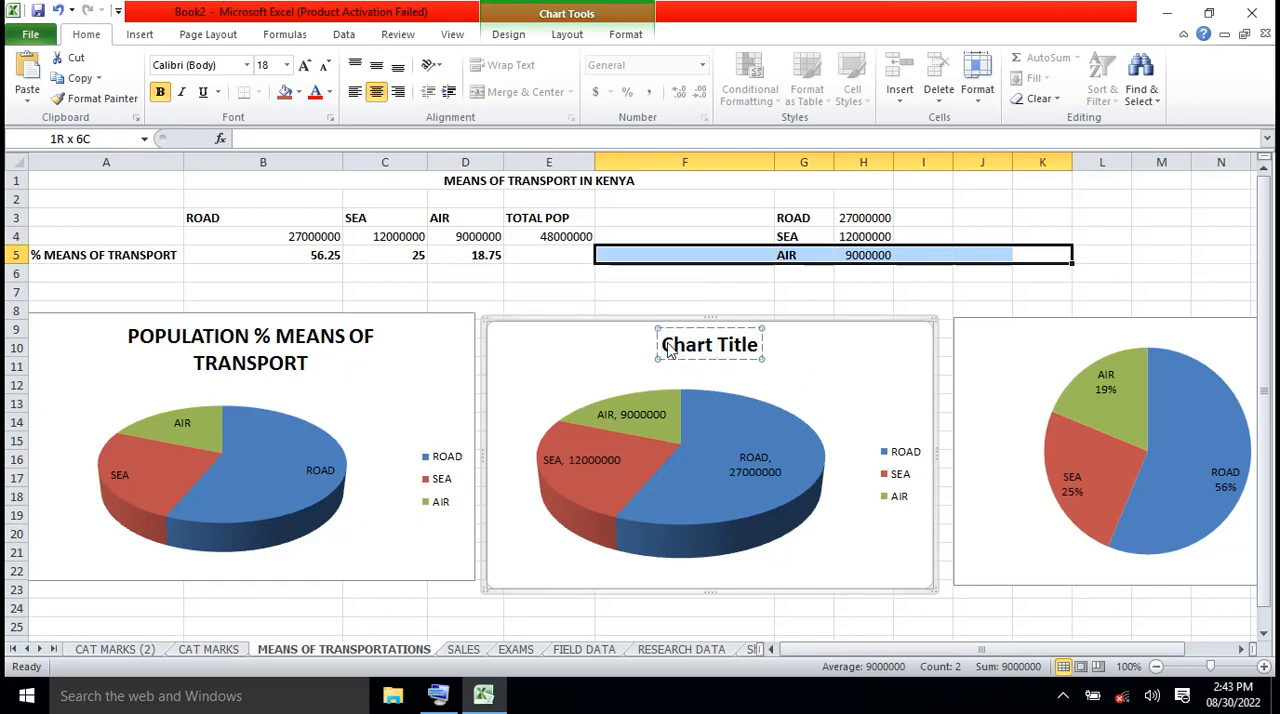
key("shift+Right")
key("shift+Right")
key("shift+Right")
key("shift+Right")
key("shift+Right")
key("shift+Right")
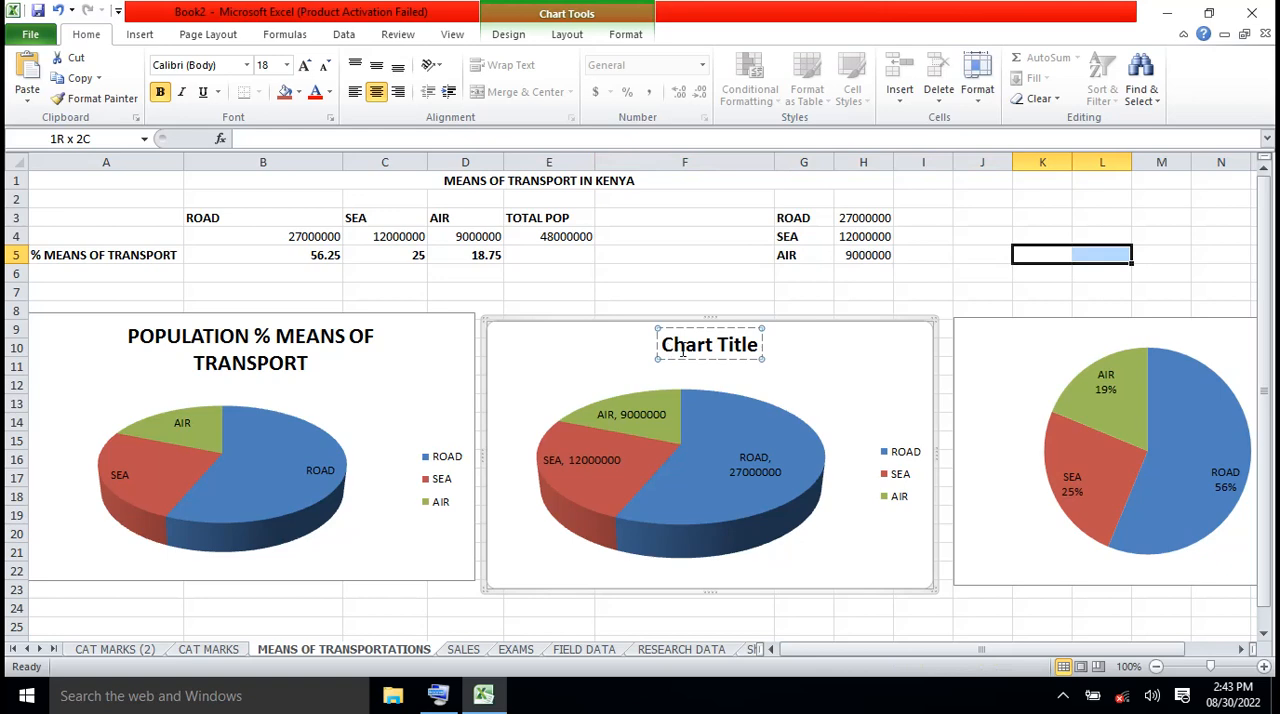
left_click(685, 249)
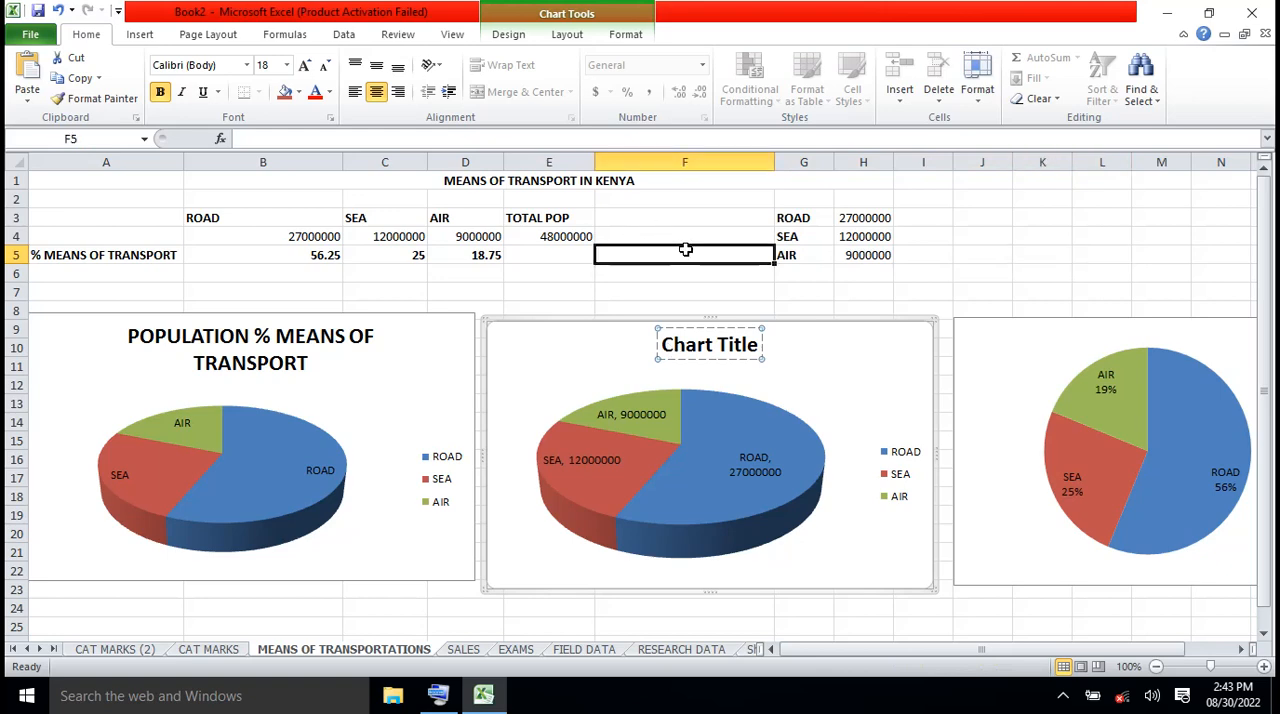
Replace the second 3-D pie's placeholder title text with the copied "POPULATION % MEANS OF TRANSPORT"
left_click(712, 343)
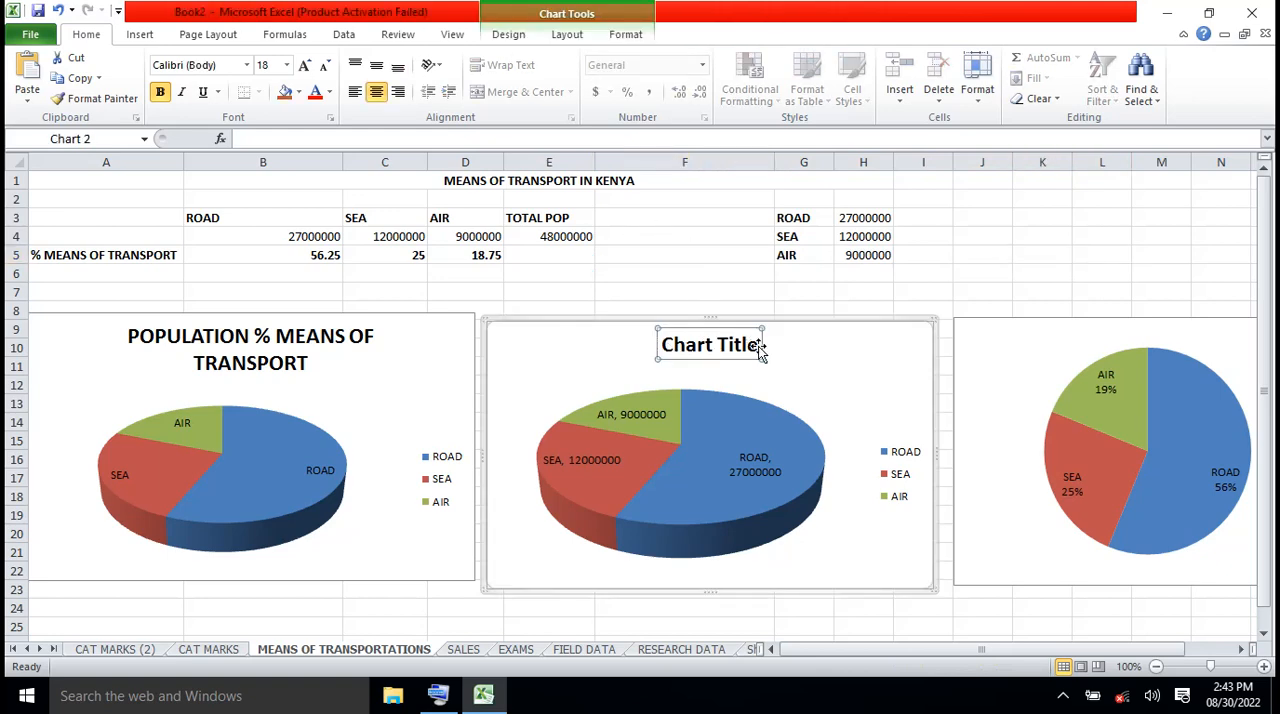
left_click(755, 346)
key("shift+Left")
key("shift+Left")
key("shift+Left")
key("shift+Left")
key("shift+Left")
key("shift+Left")
key("shift+Left")
key("shift+Left")
key("shift+Left")
key("shift+Left")
key("shift+Left")
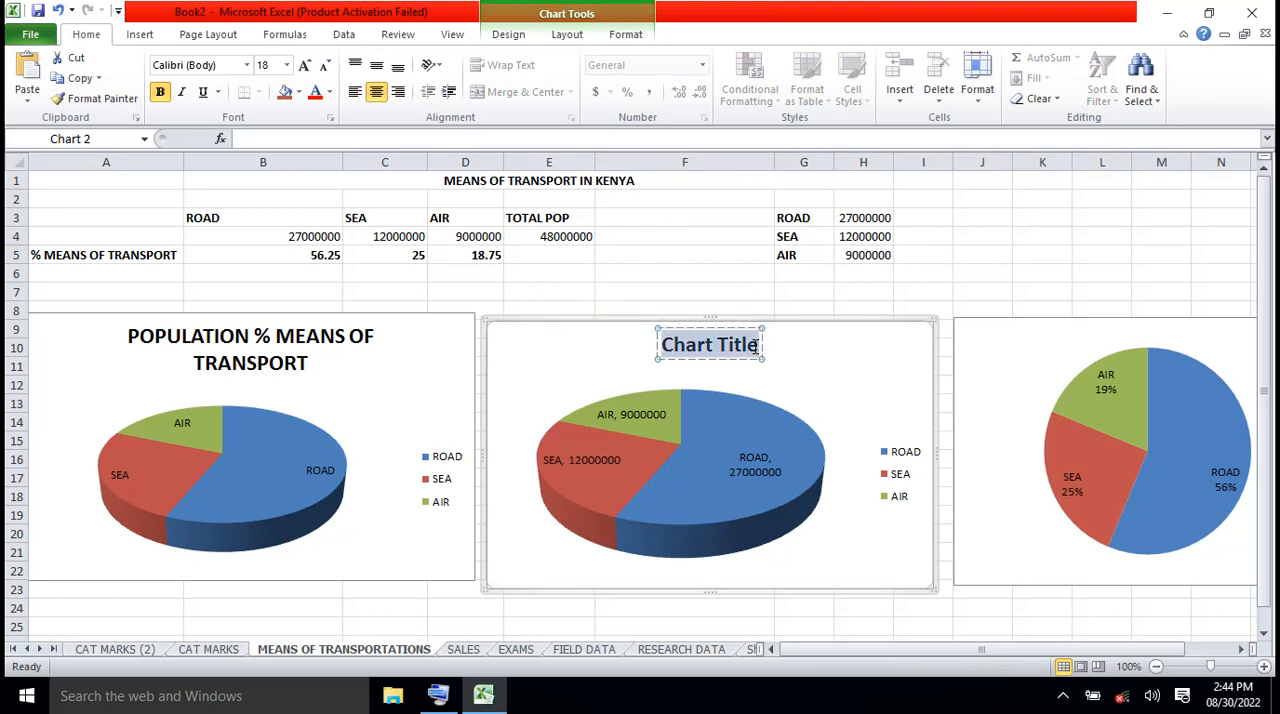
scroll(755, 346, "down", 3)
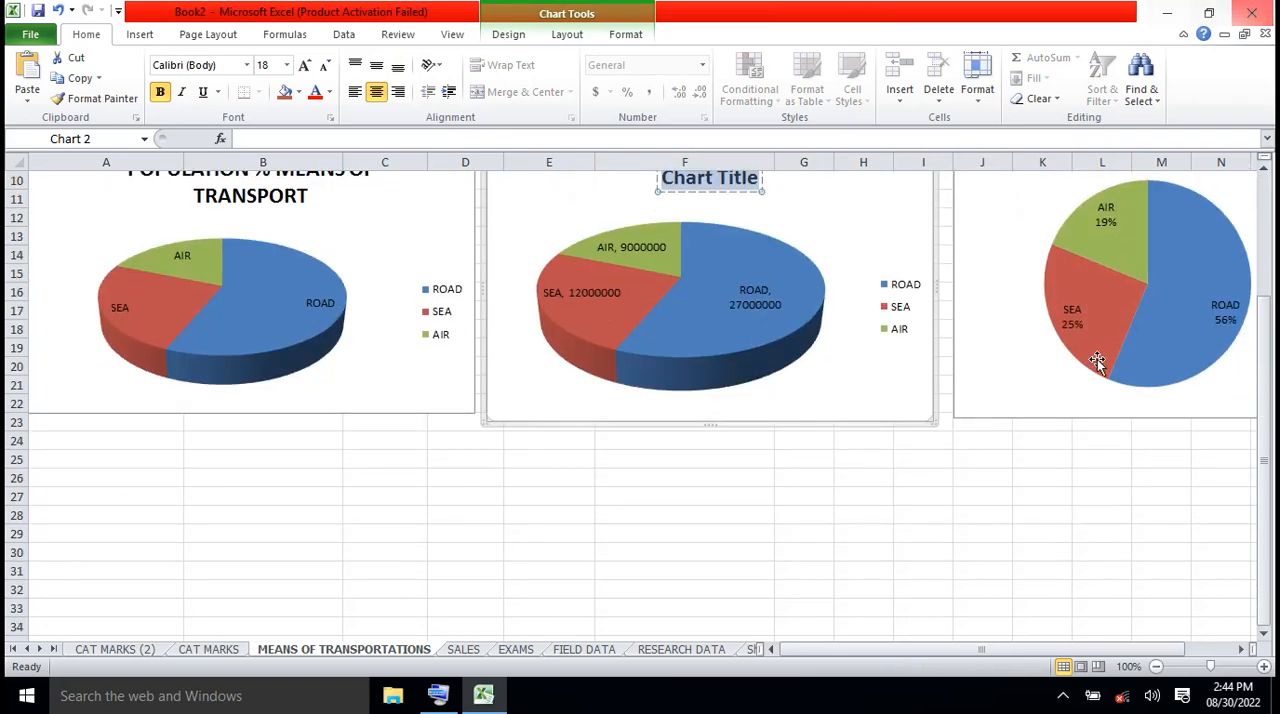
left_click(440, 696)
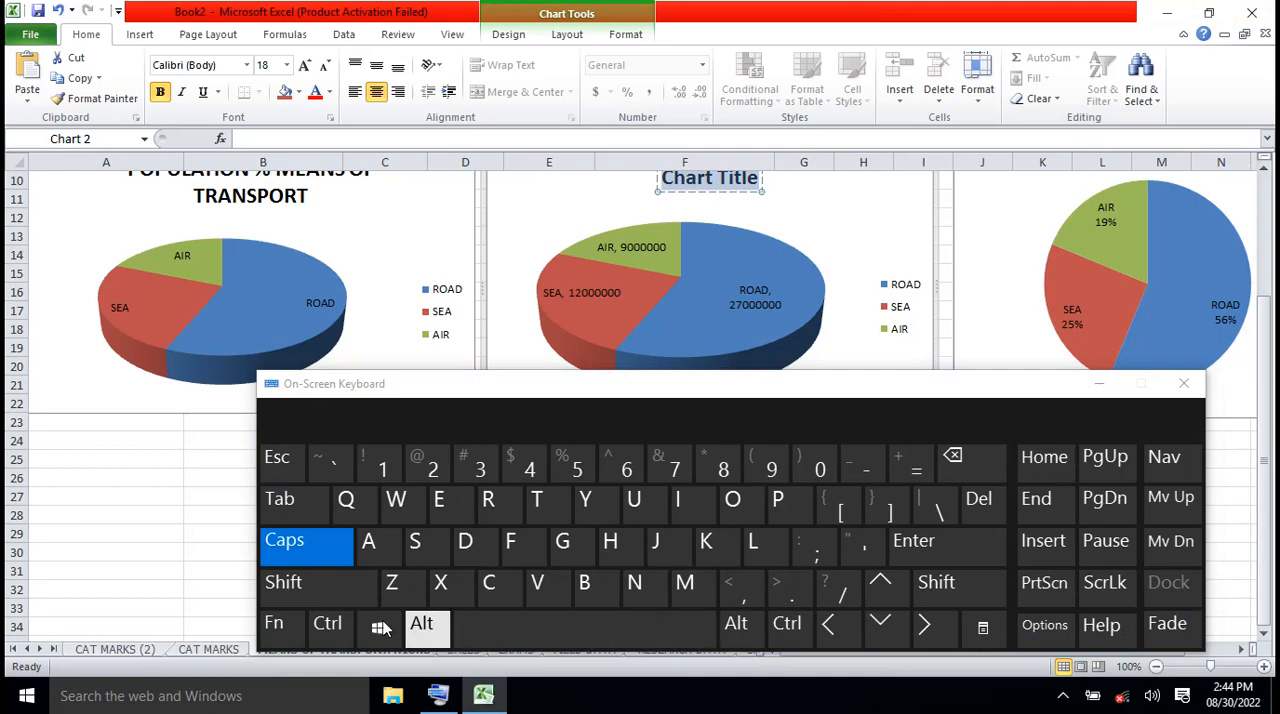
left_click(328, 622)
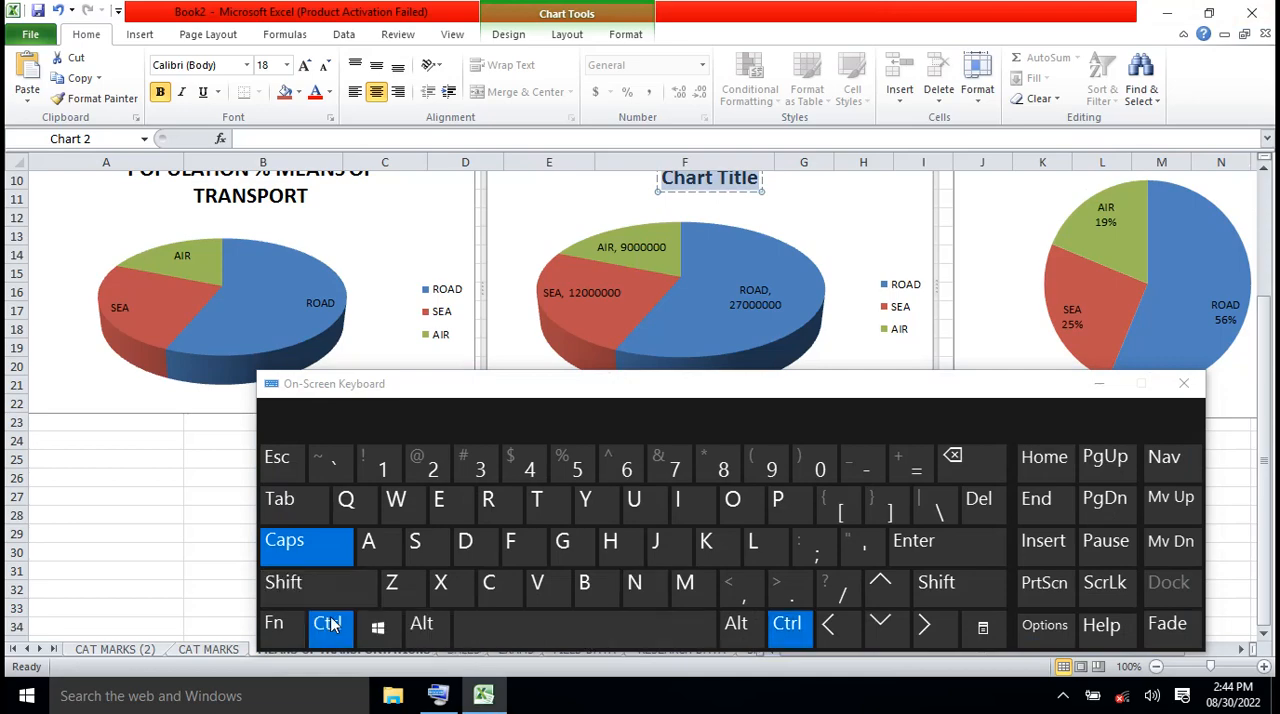
left_click(550, 588)
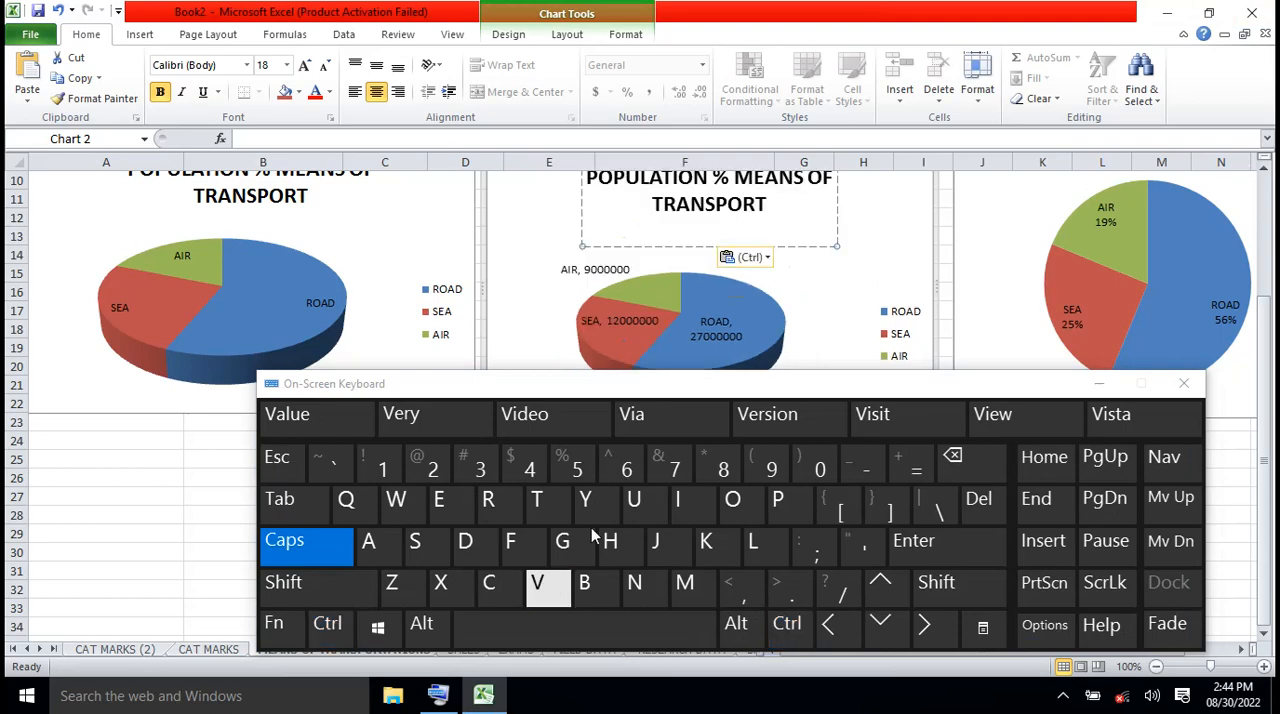
left_click(1099, 386)
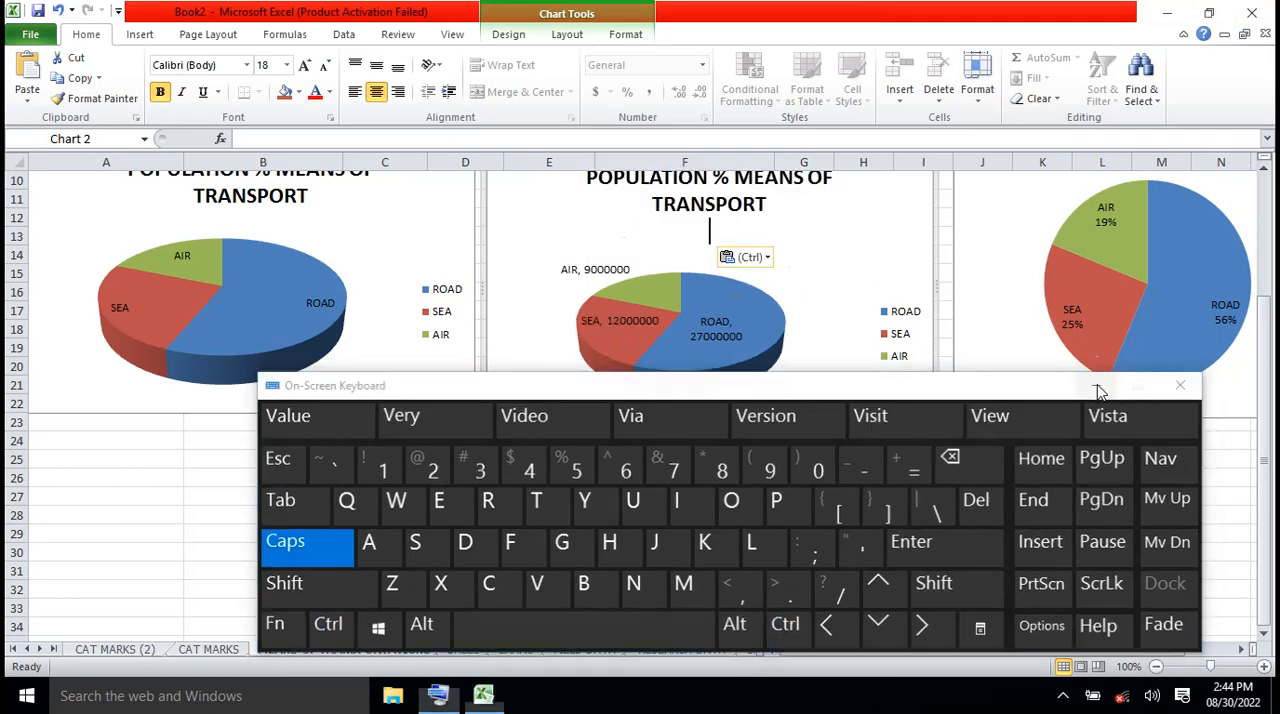
left_click(1080, 500)
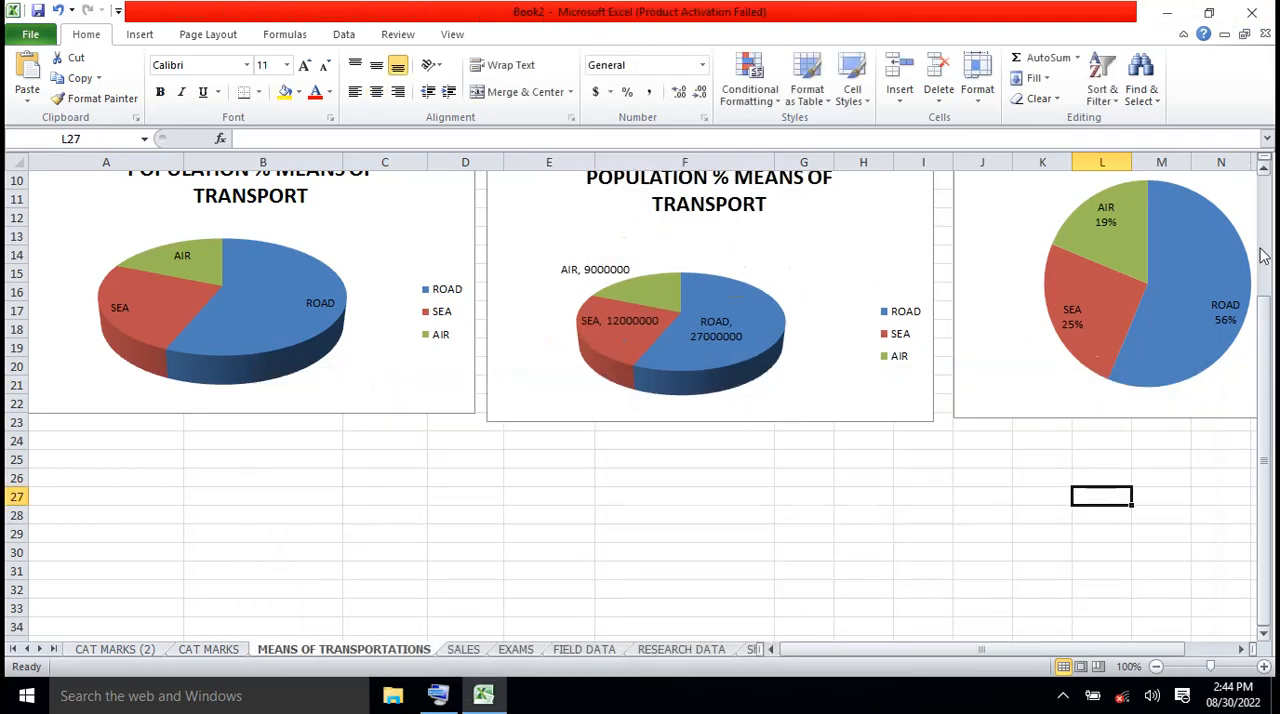
Copy the full title text "POPULATION % MEANS OF TRANSPORT" from the second 3-D pie chart
left_click(1265, 171)
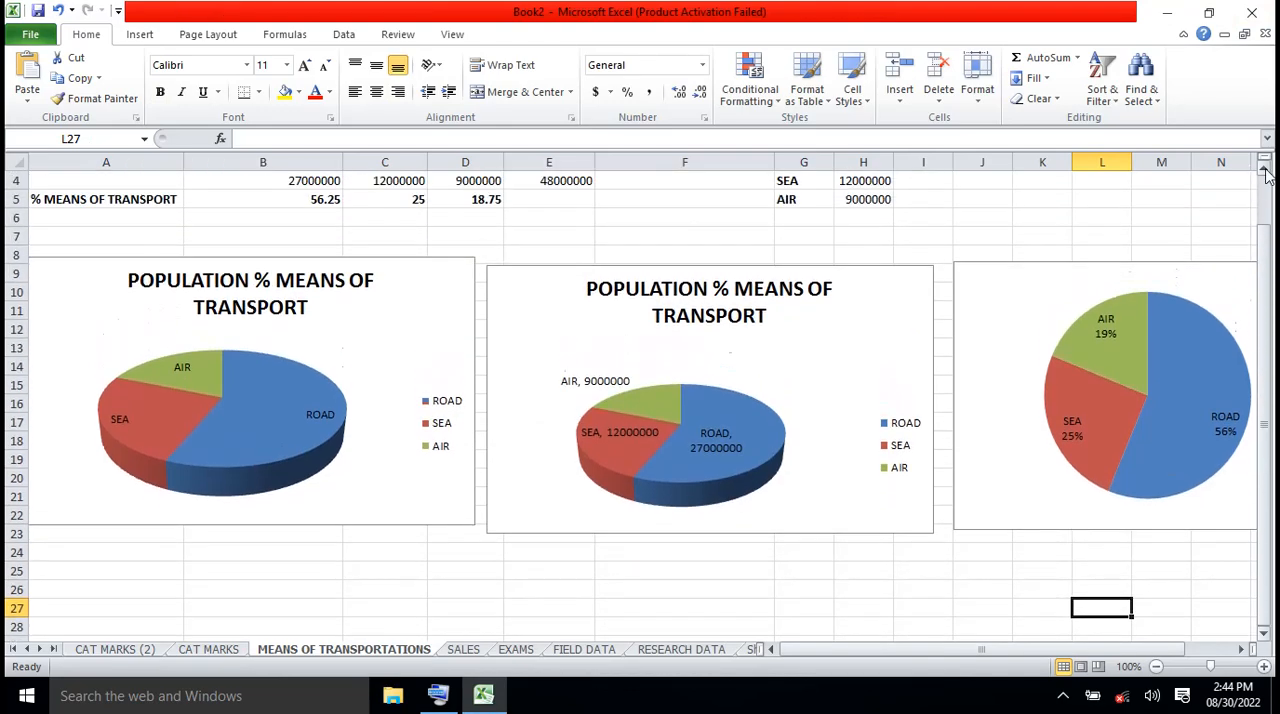
left_click(773, 316)
key("ctrl+v")
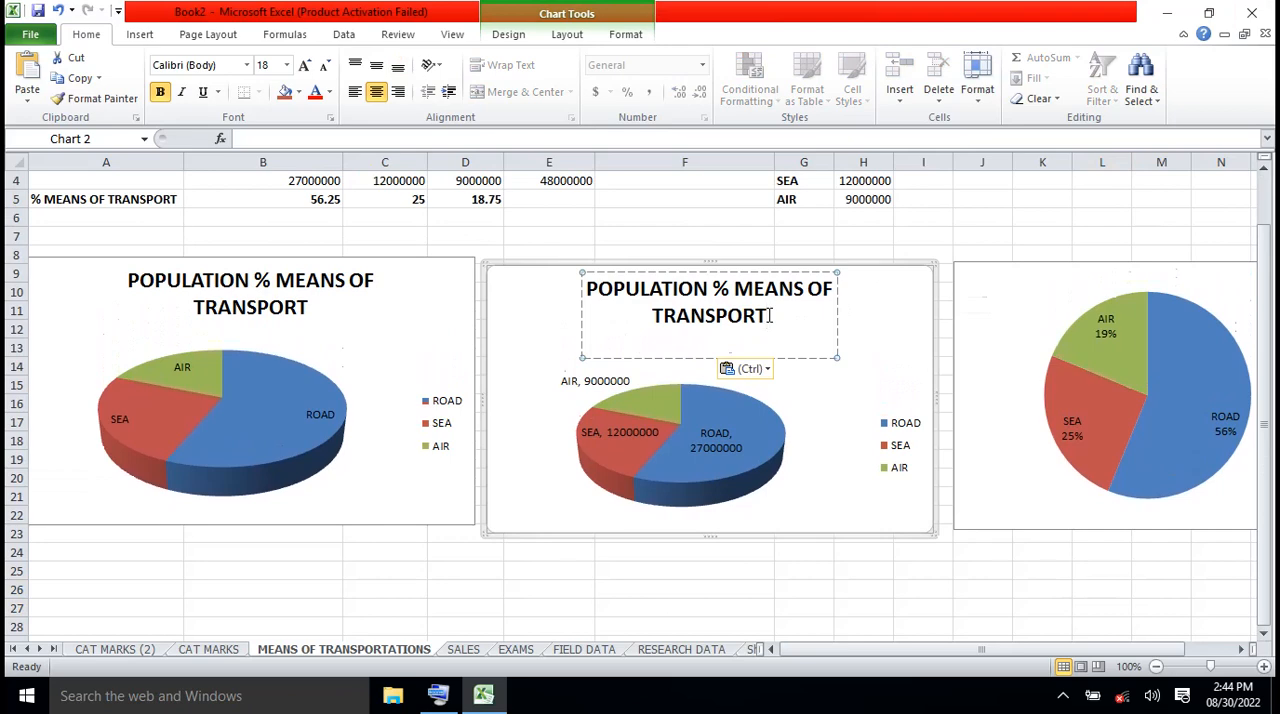
key("ctrl+a")
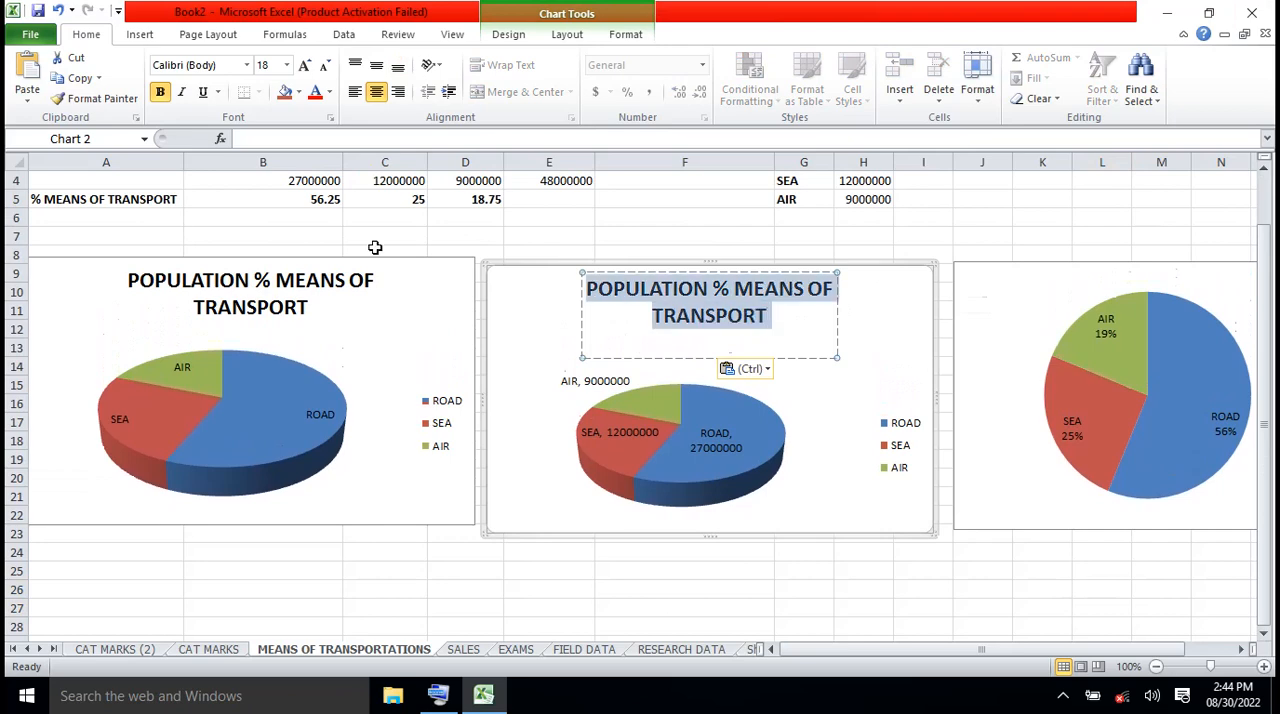
left_click(80, 80)
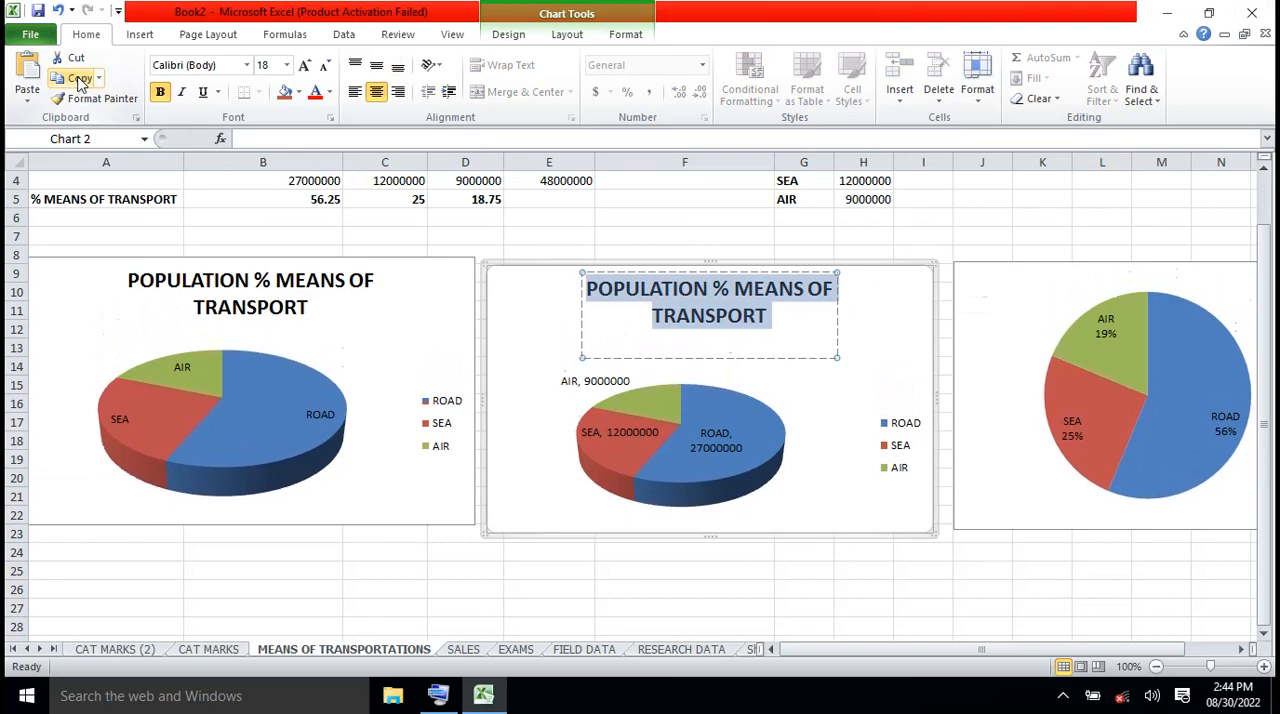
Add a chart title above the plot of the 2-D pie chart
left_click(1009, 303)
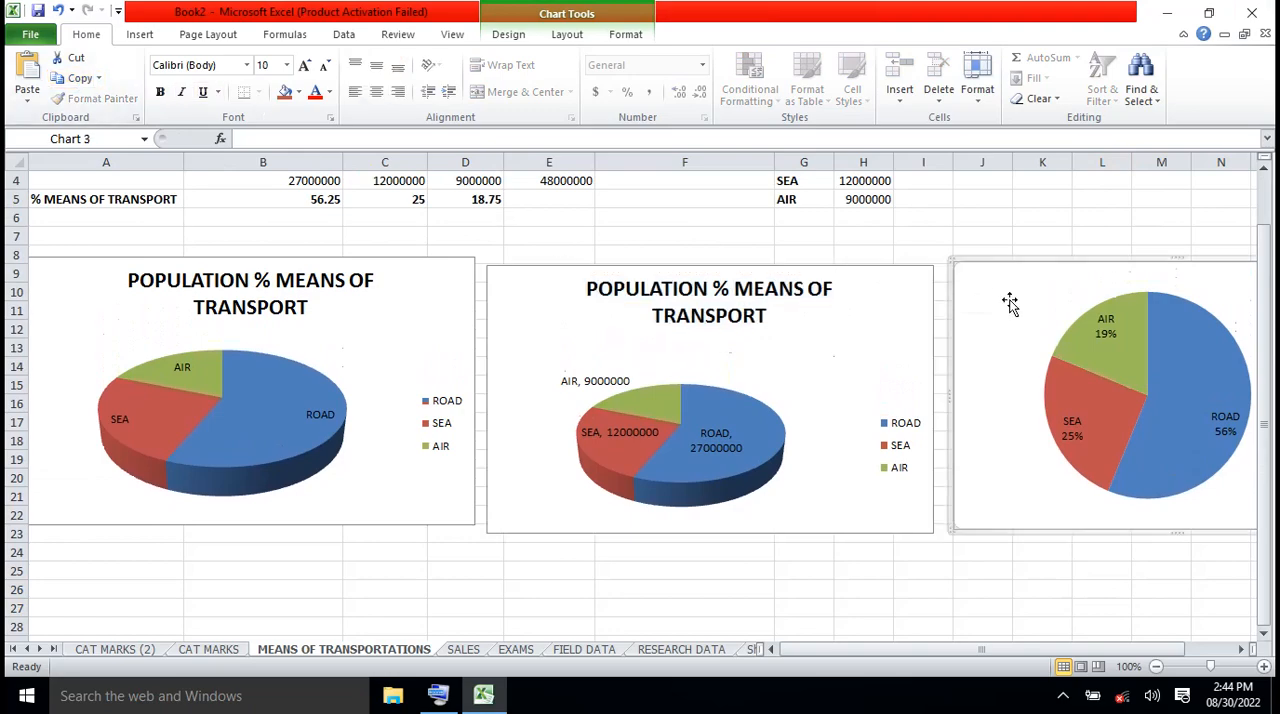
left_click(1241, 651)
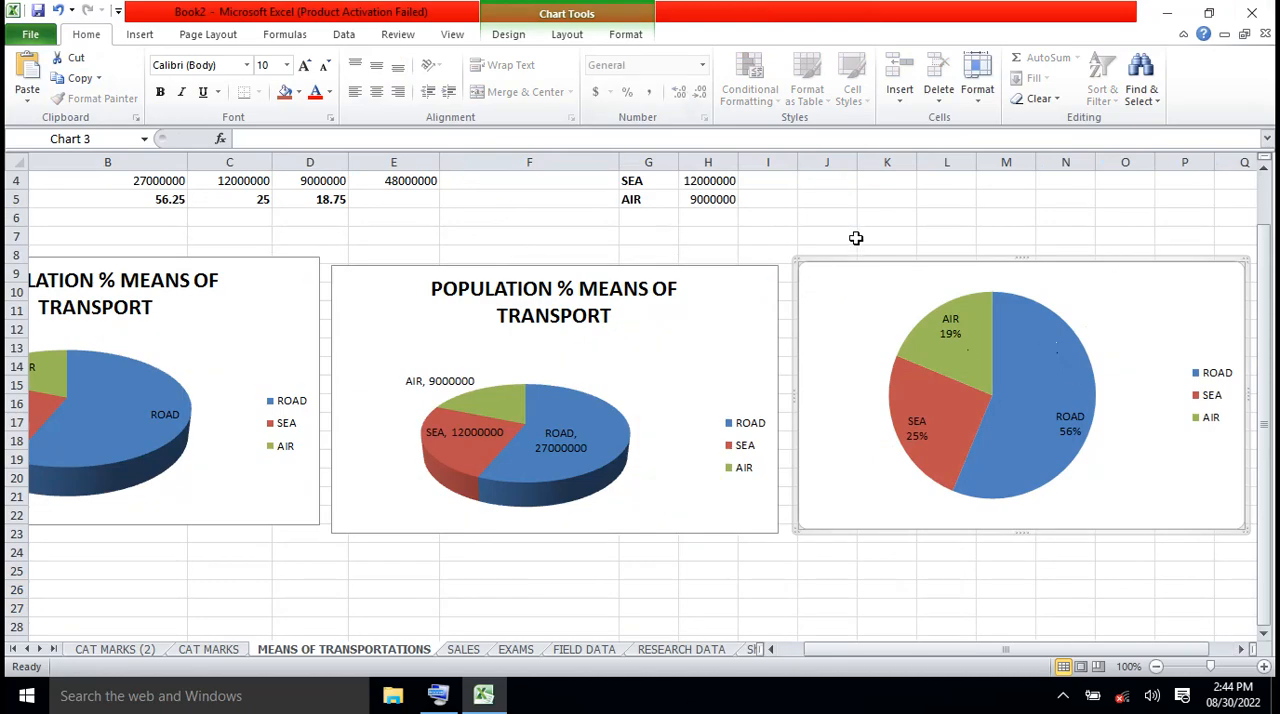
left_click(572, 38)
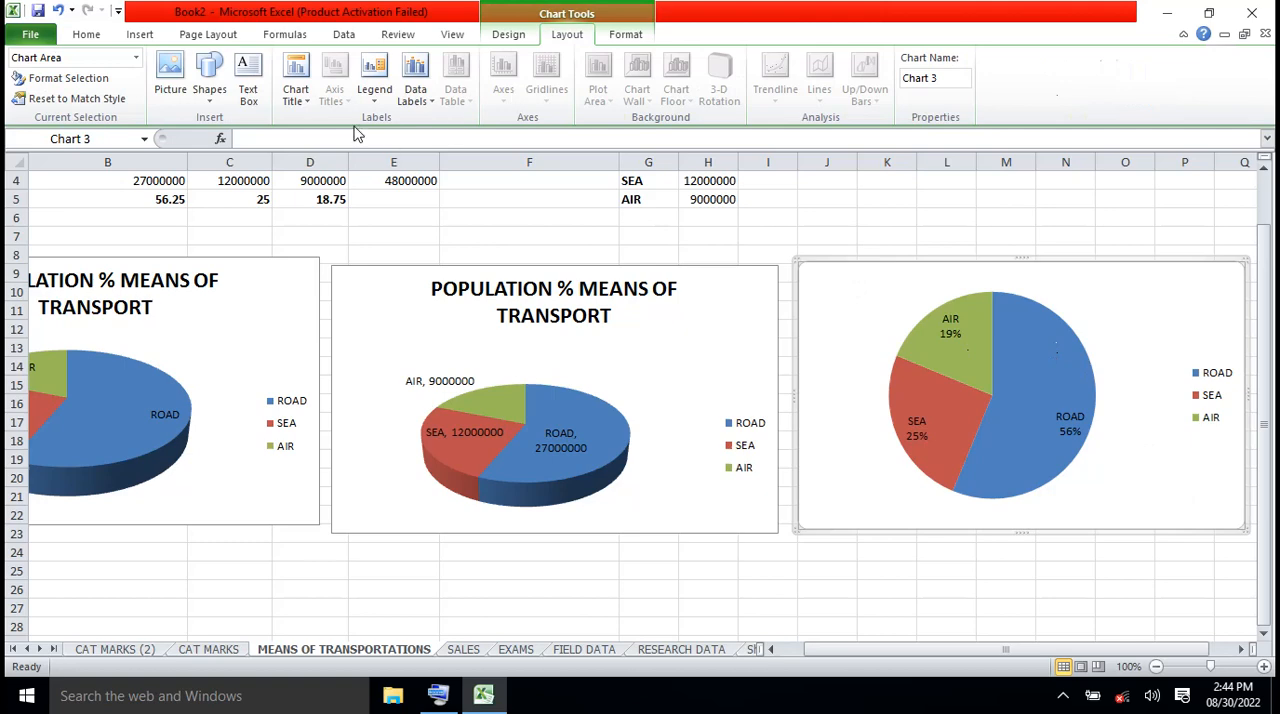
left_click(298, 95)
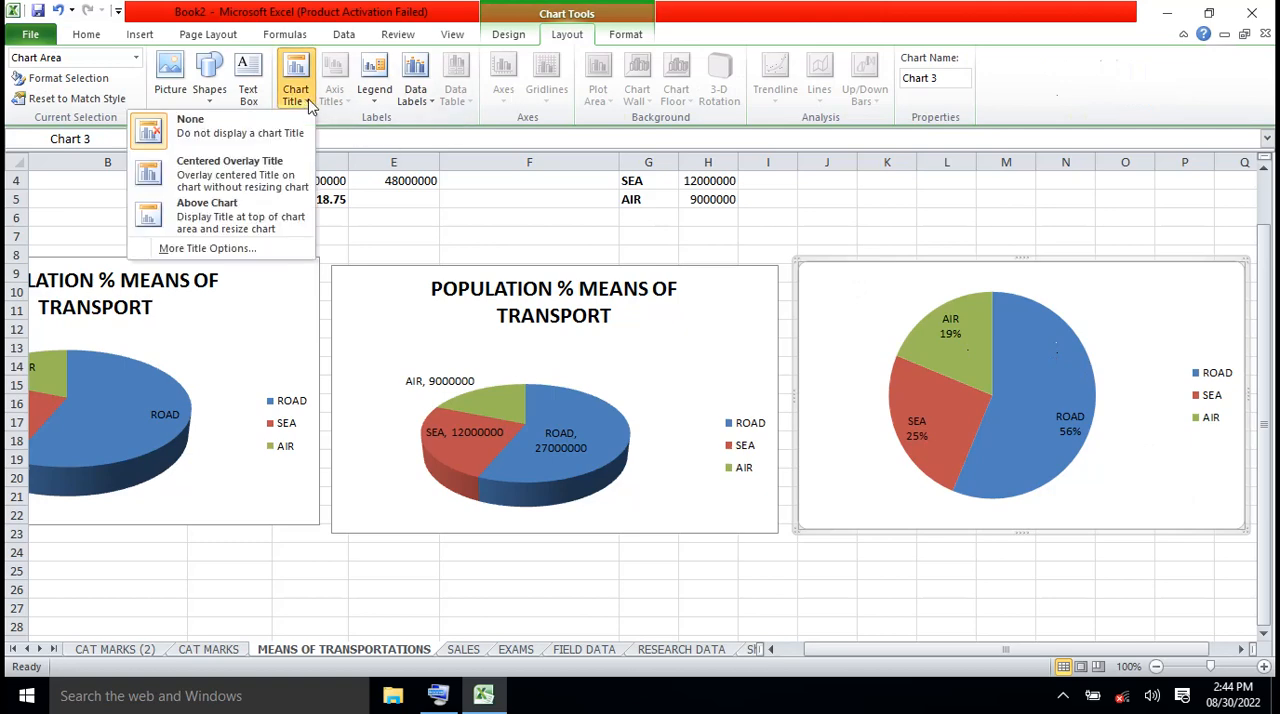
left_click(265, 212)
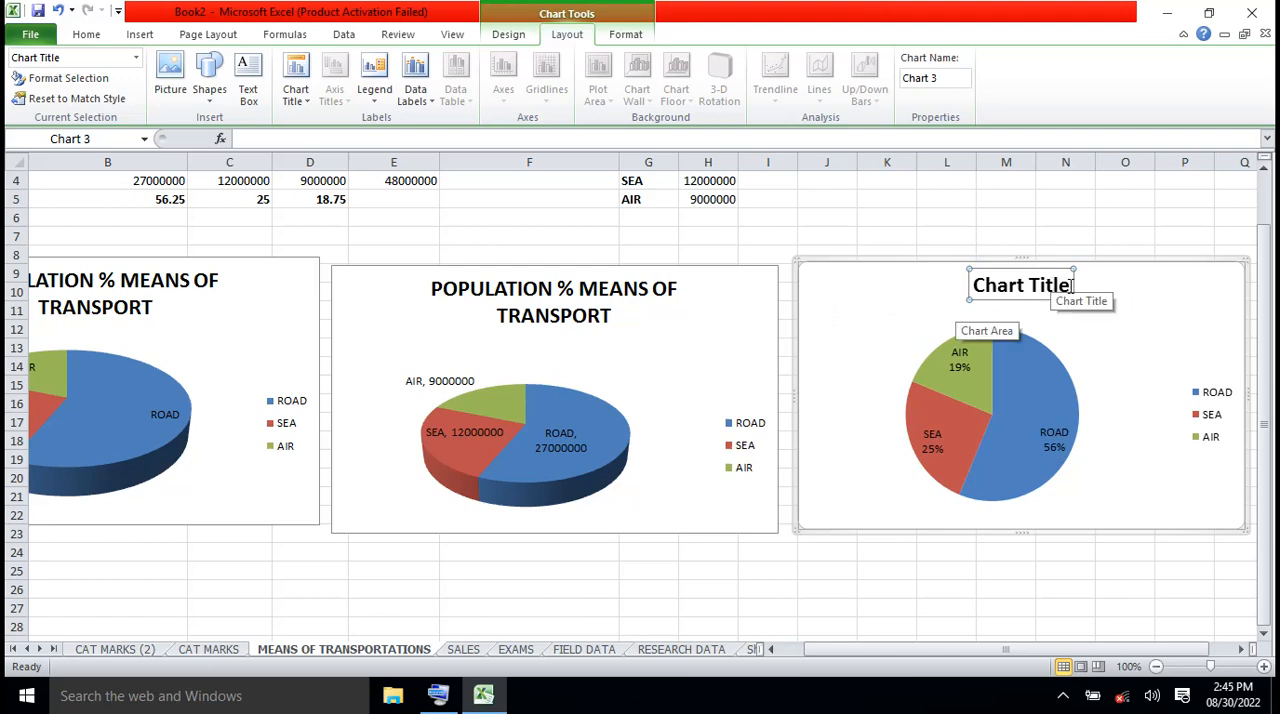
Replace the 2-D pie's placeholder title text with the copied "POPULATION % MEANS OF TRANSPORT"
left_click(1071, 286)
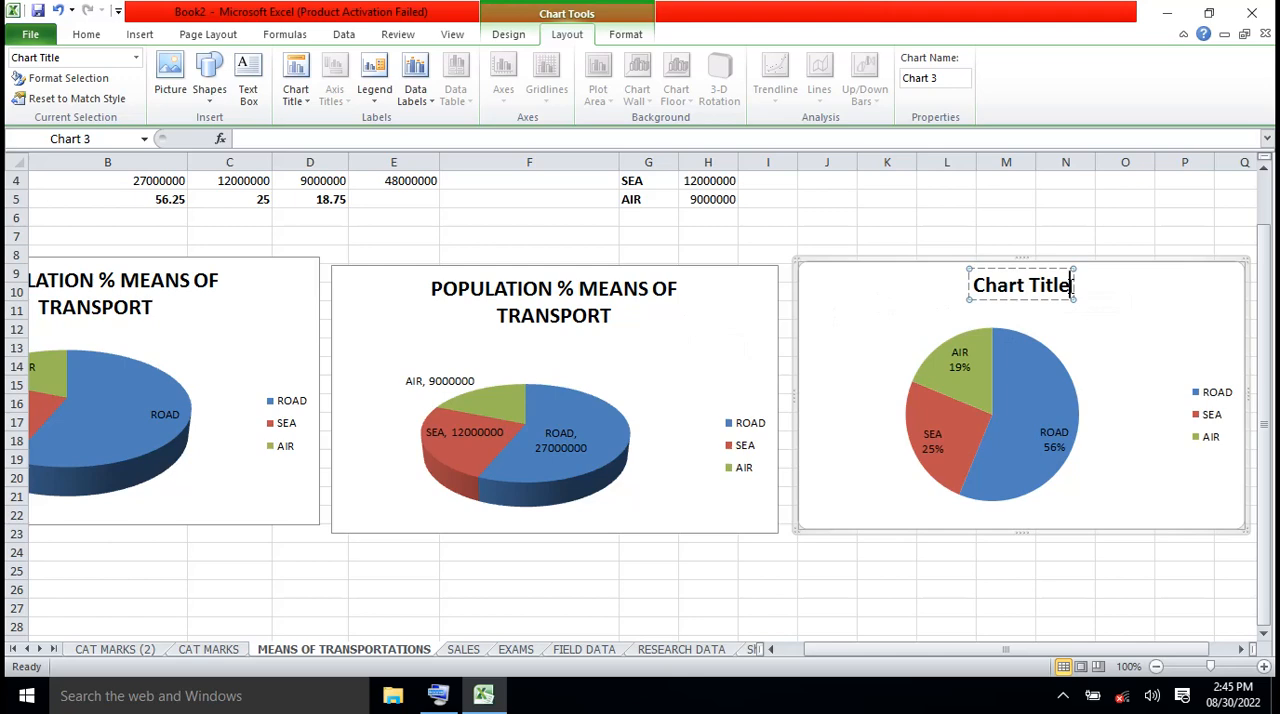
left_click_drag(1071, 286, 972, 288)
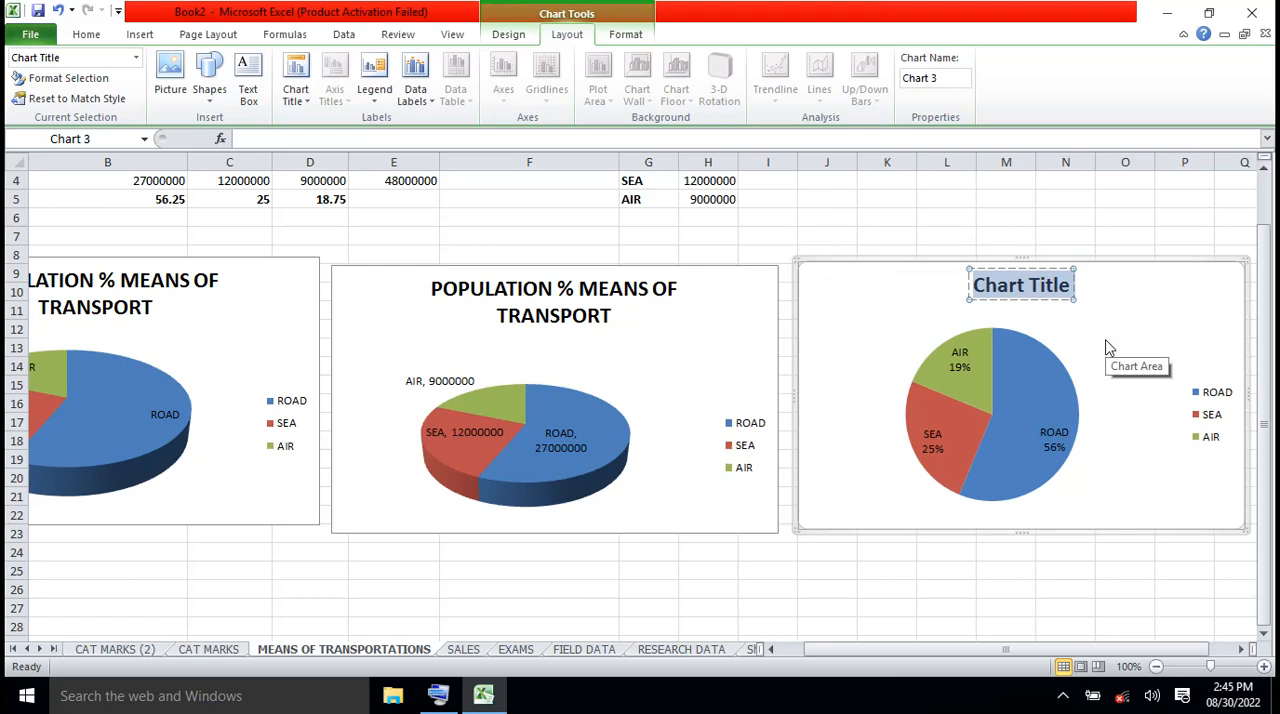
scroll(1108, 347, "down", 3)
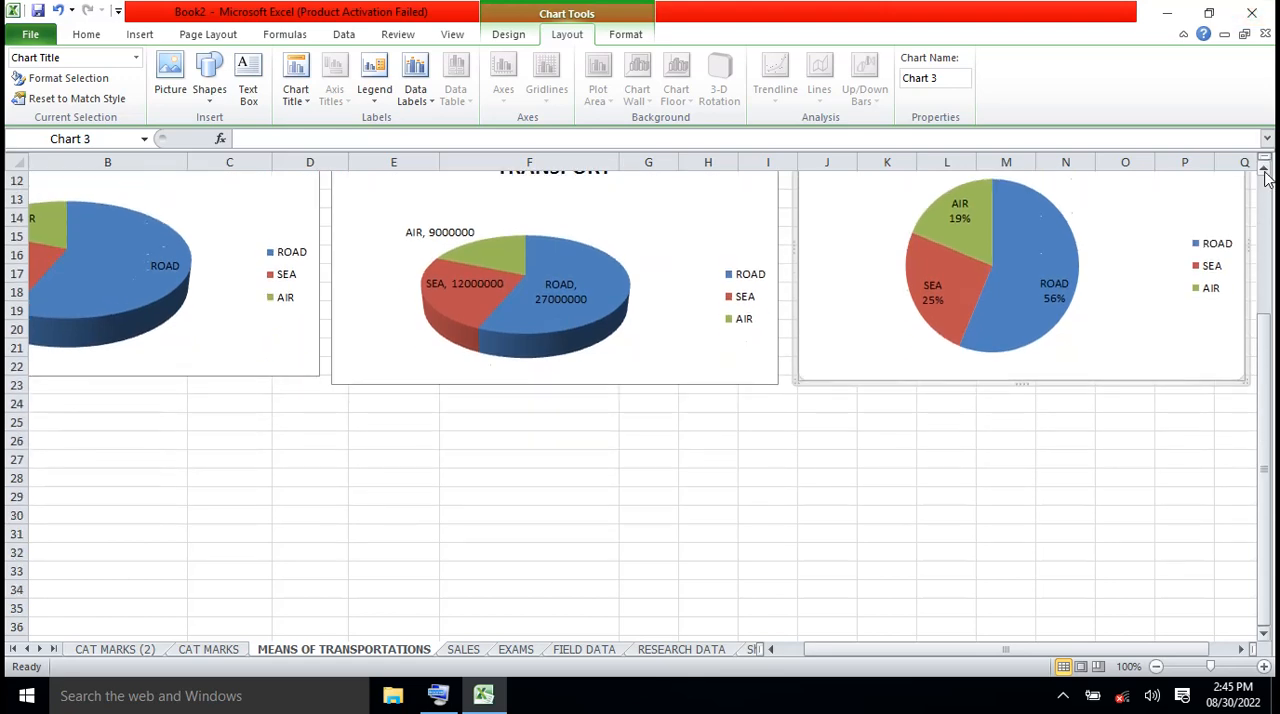
scroll(1266, 176, "up", 5)
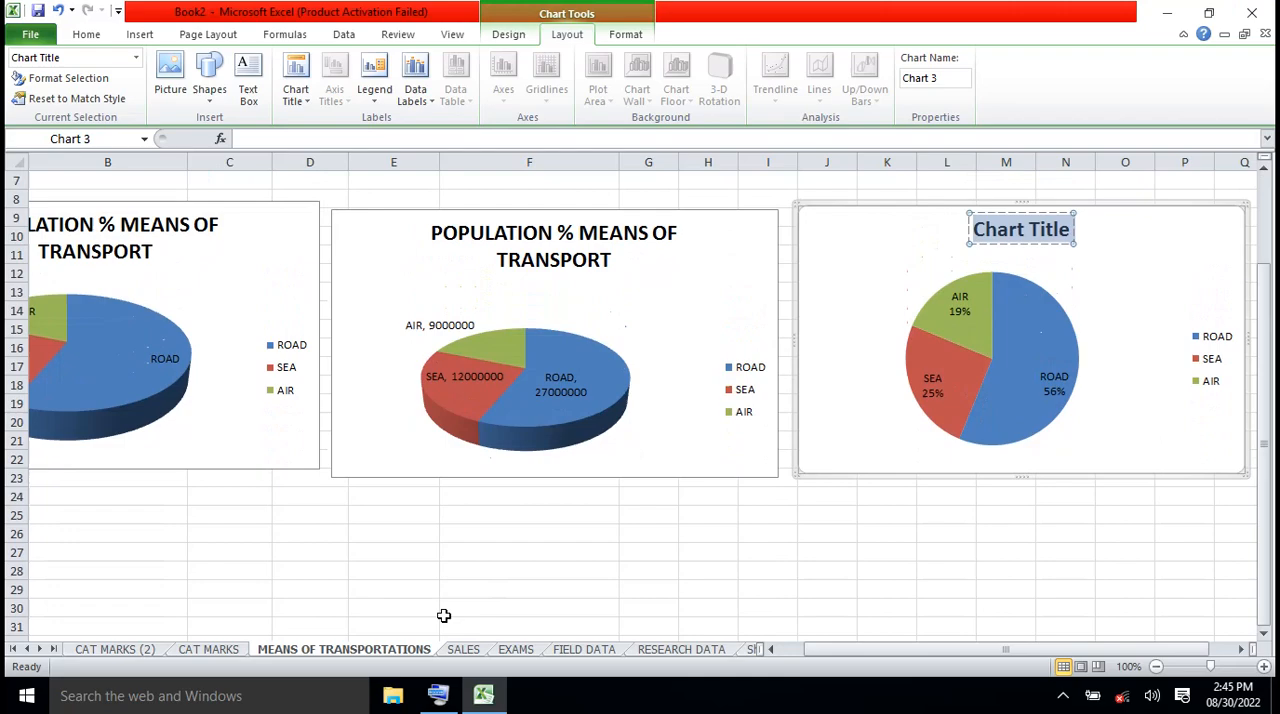
left_click(438, 695)
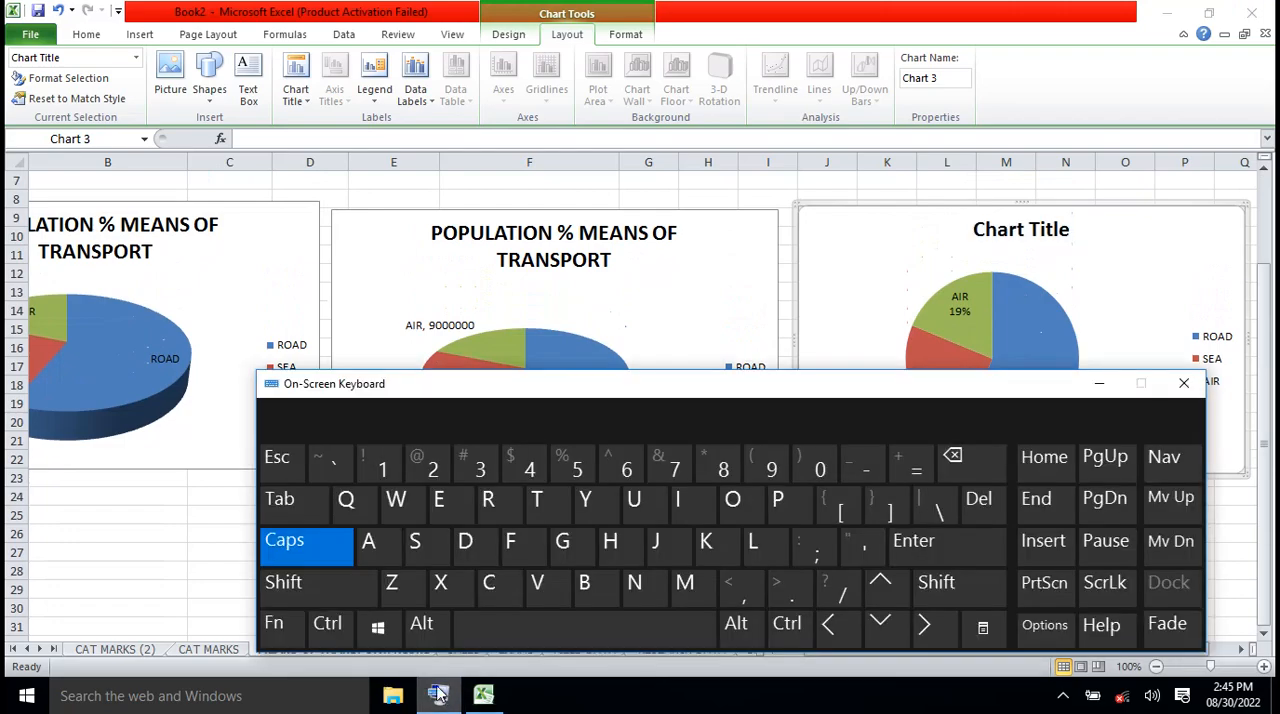
left_click(330, 626)
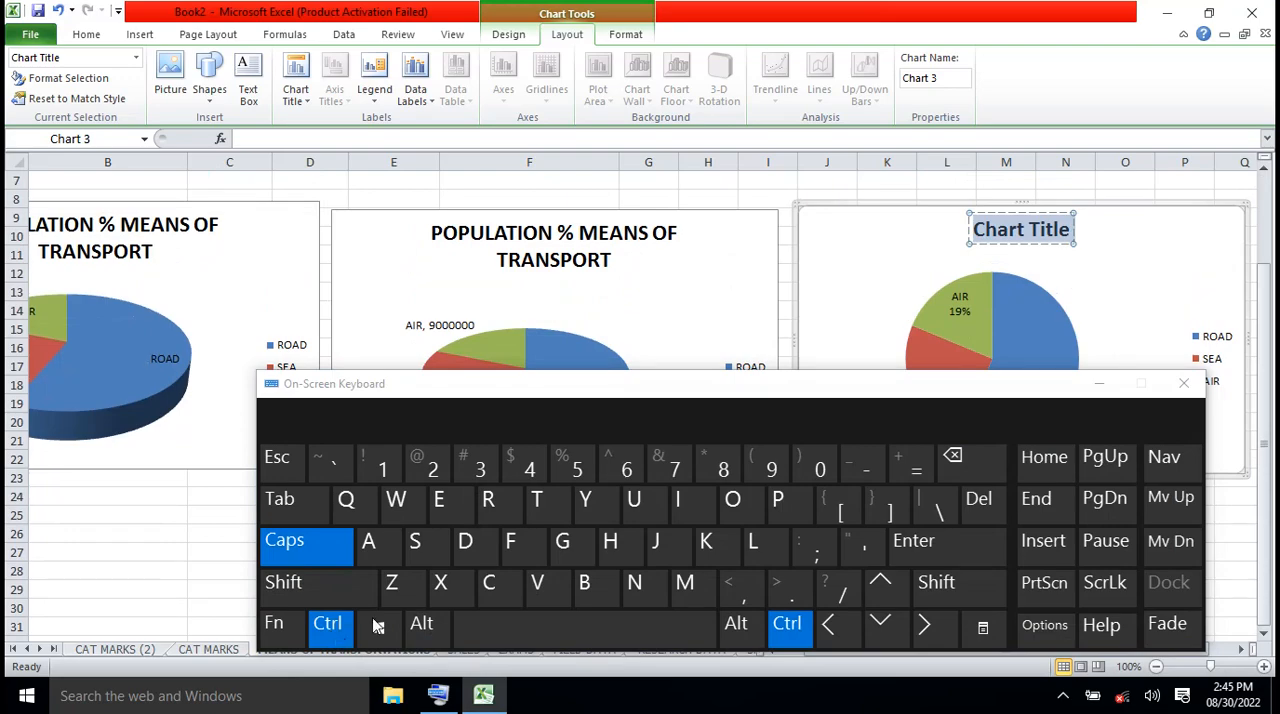
left_click(537, 590)
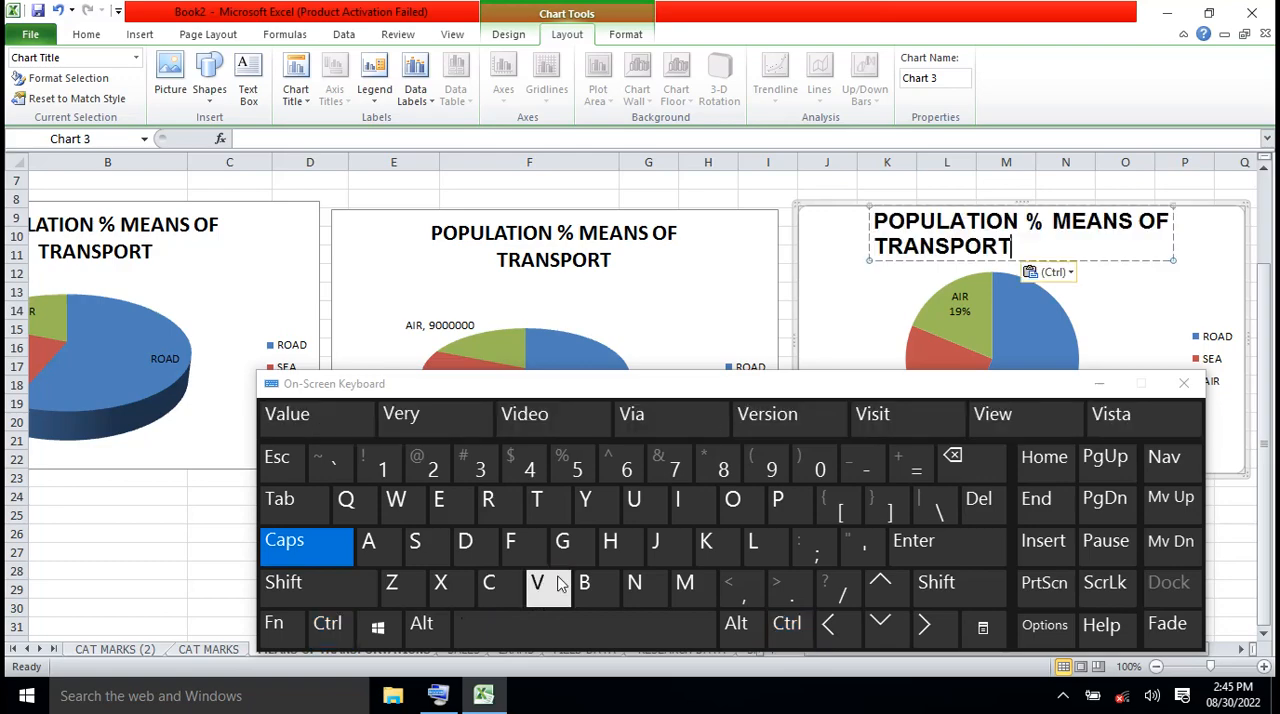
left_click(1099, 389)
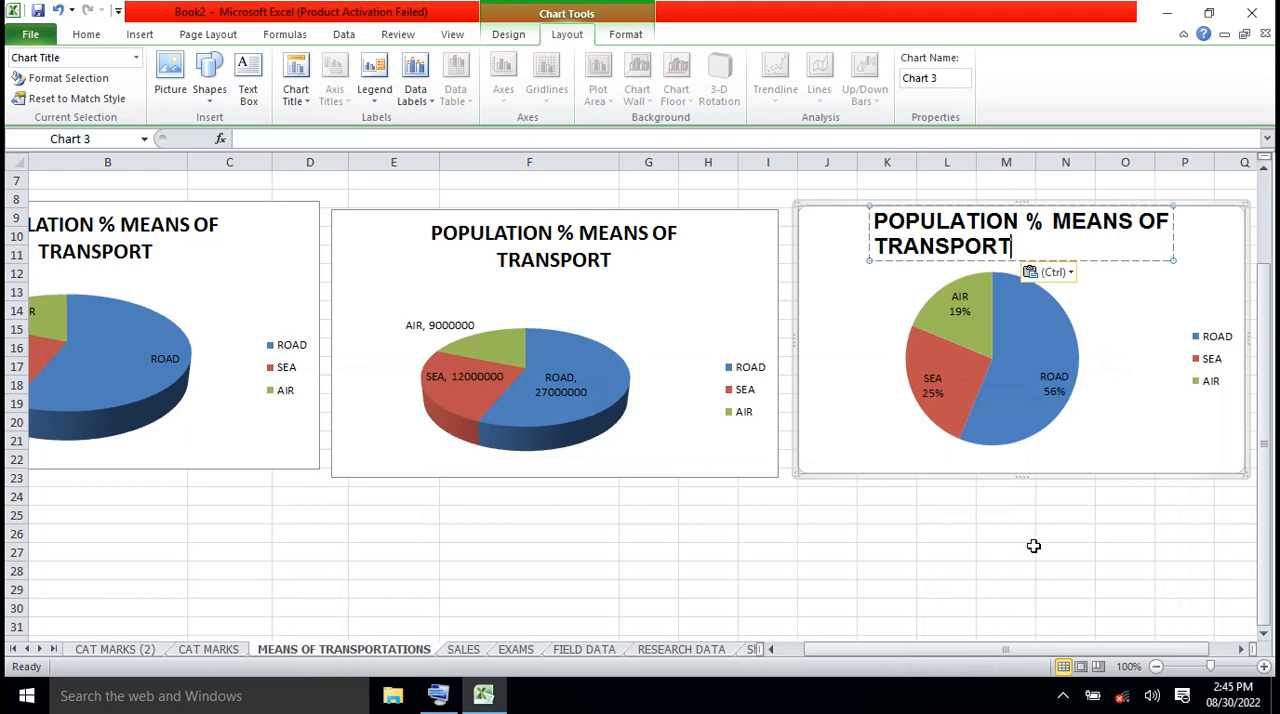
left_click(1034, 548)
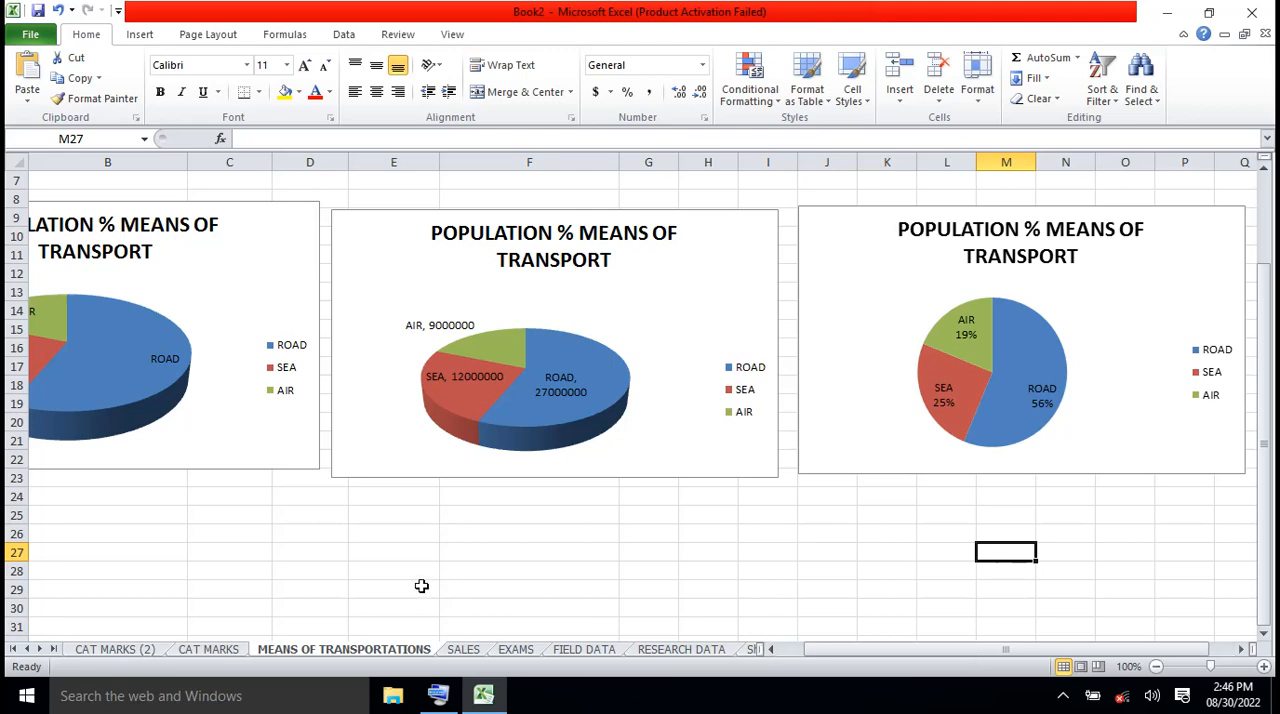
Create a copy of the MEANS OF TRANSPORTATIONS sheet before CAT MARKS (2), and compare it with the original
right_click(365, 655)
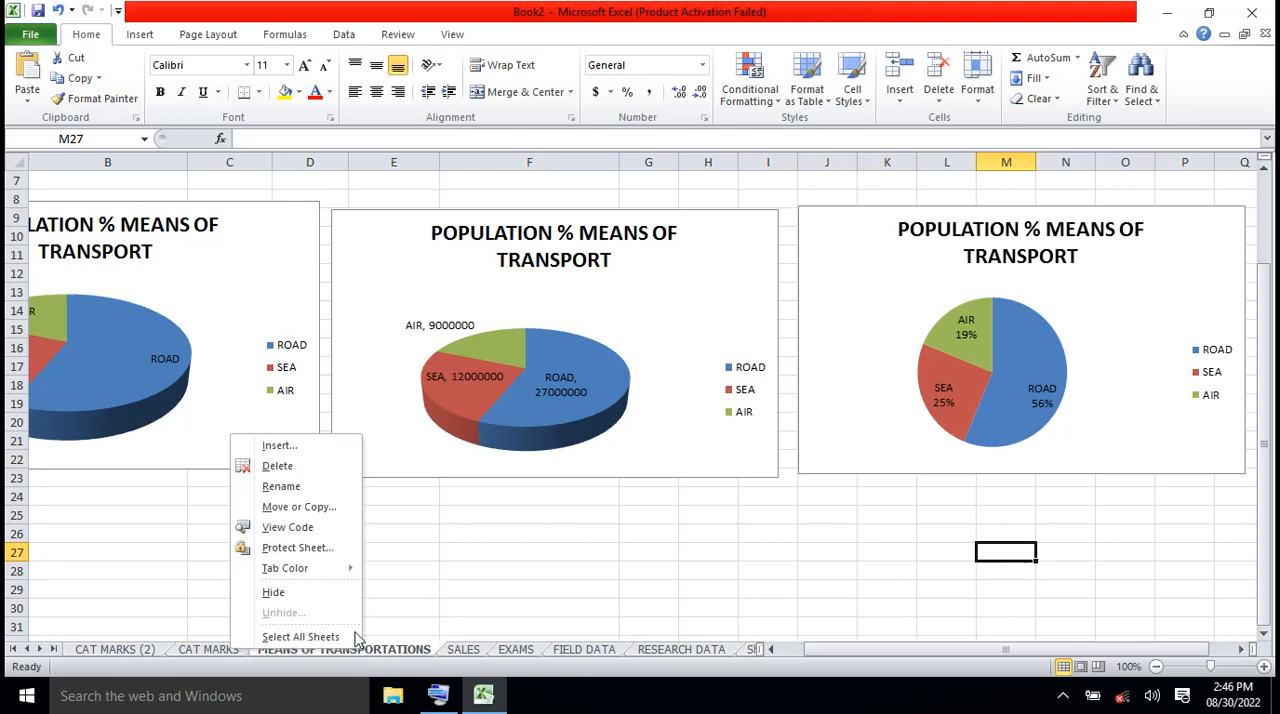
left_click(308, 509)
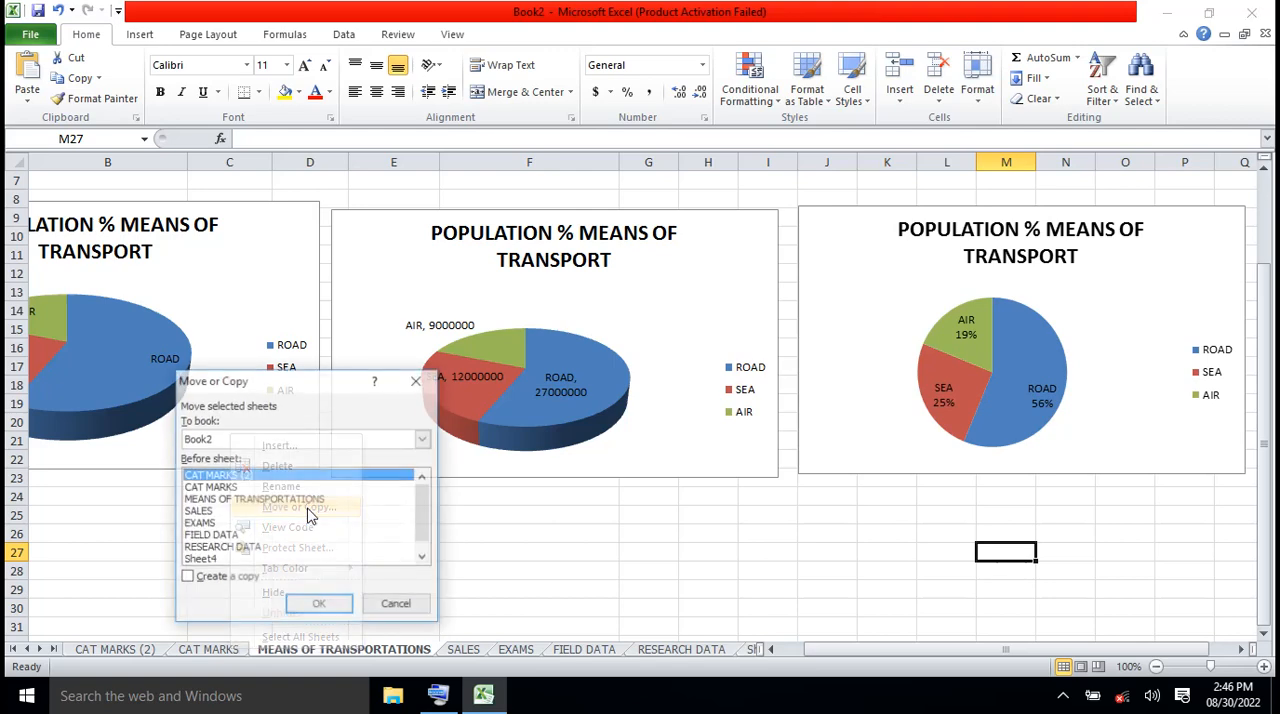
left_click(187, 579)
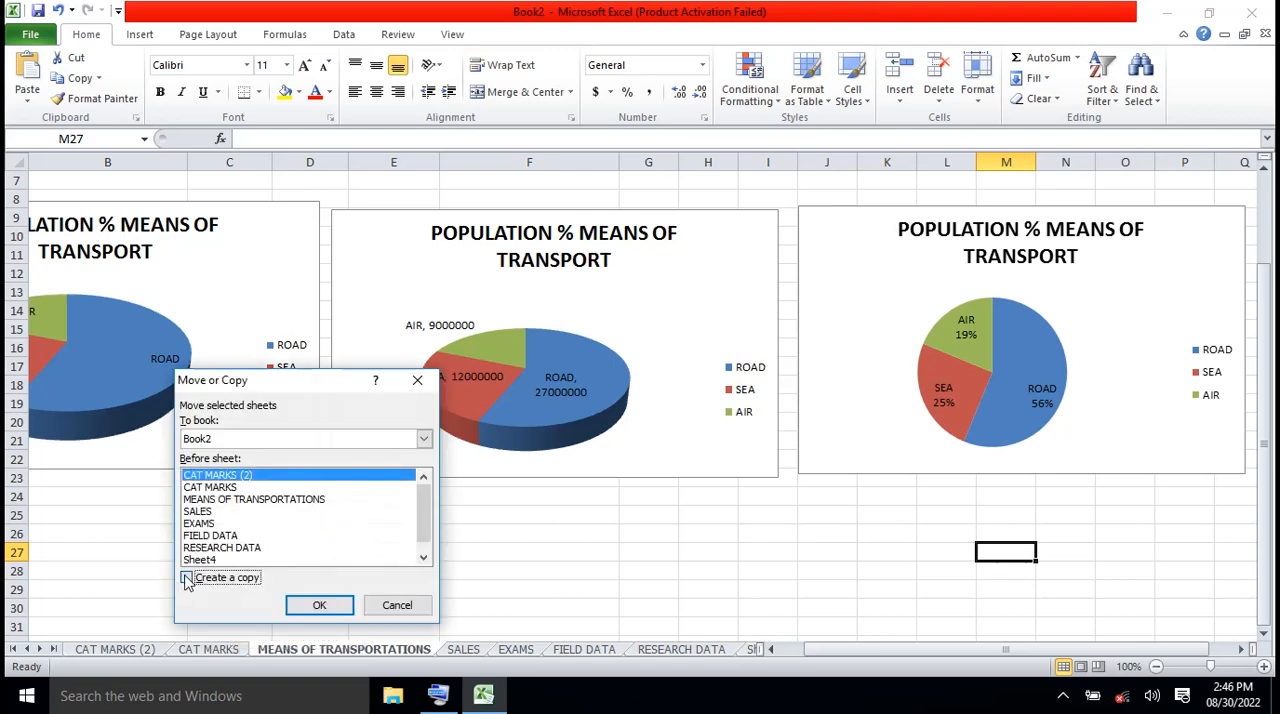
left_click(320, 607)
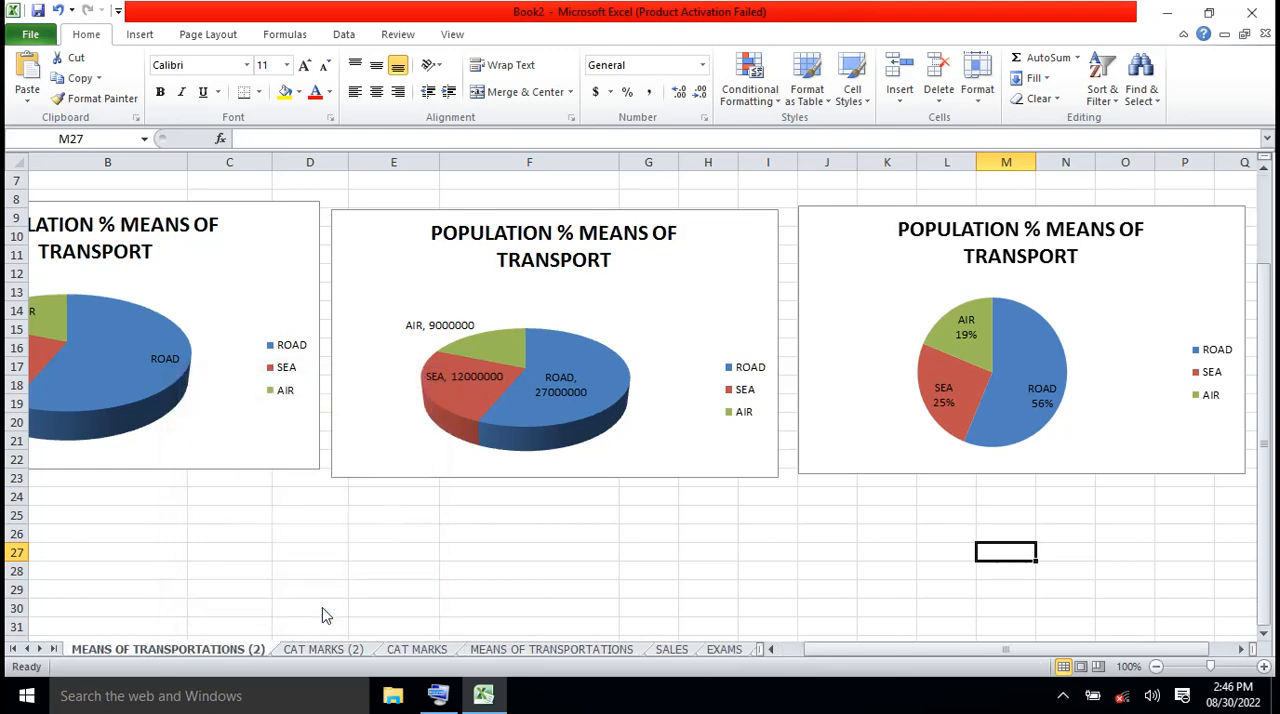
left_click(532, 651)
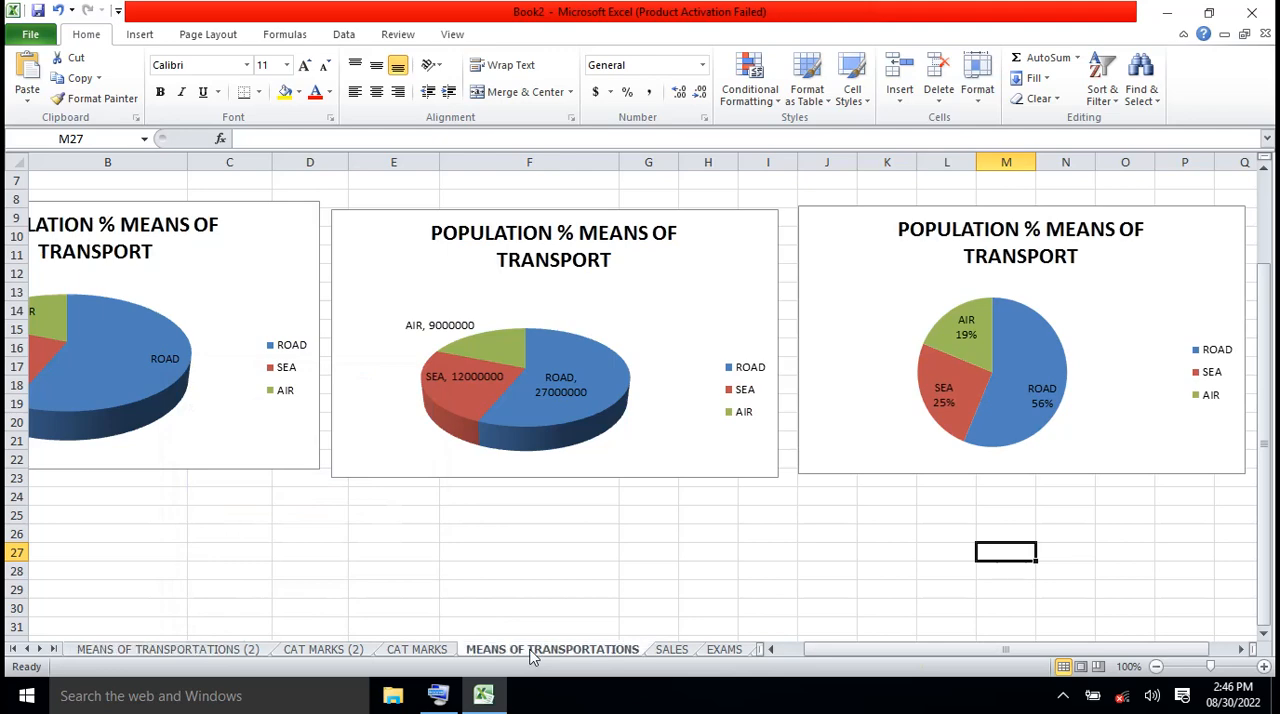
left_click(197, 652)
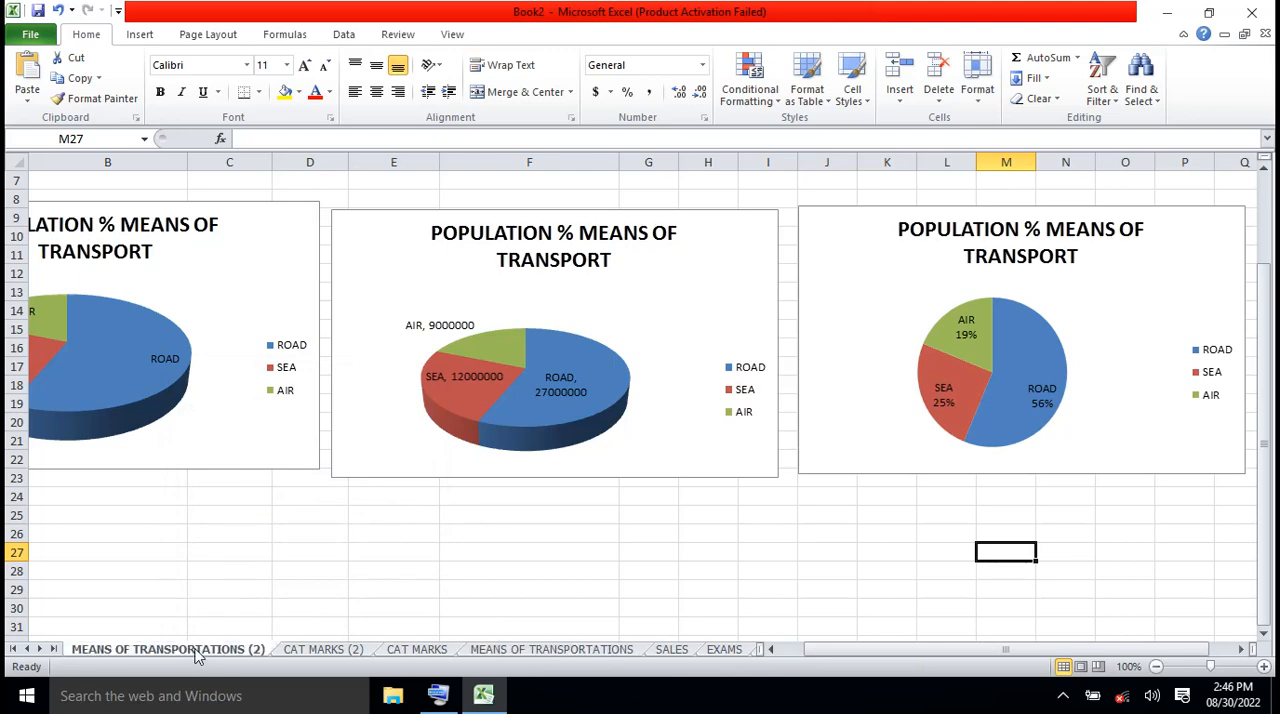
Delete all three pie charts from the copied sheet MEANS OF TRANSPORTATIONS (2)
left_click(271, 460)
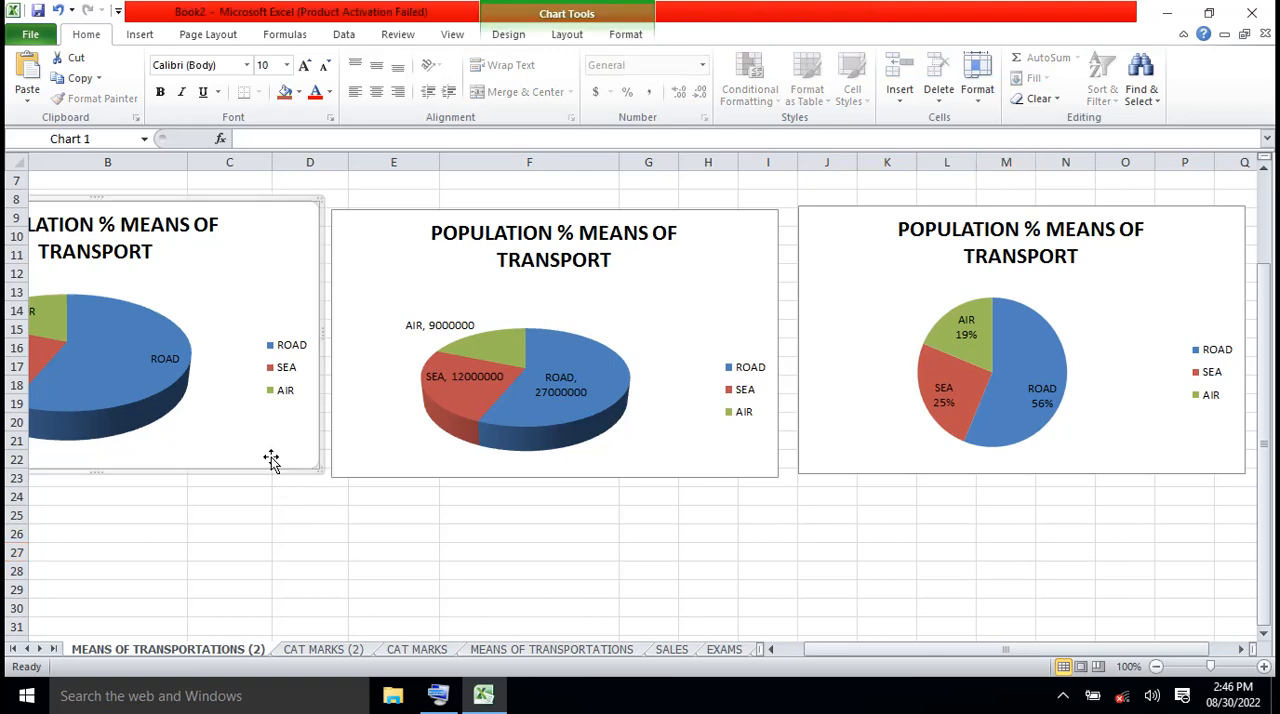
key("Delete")
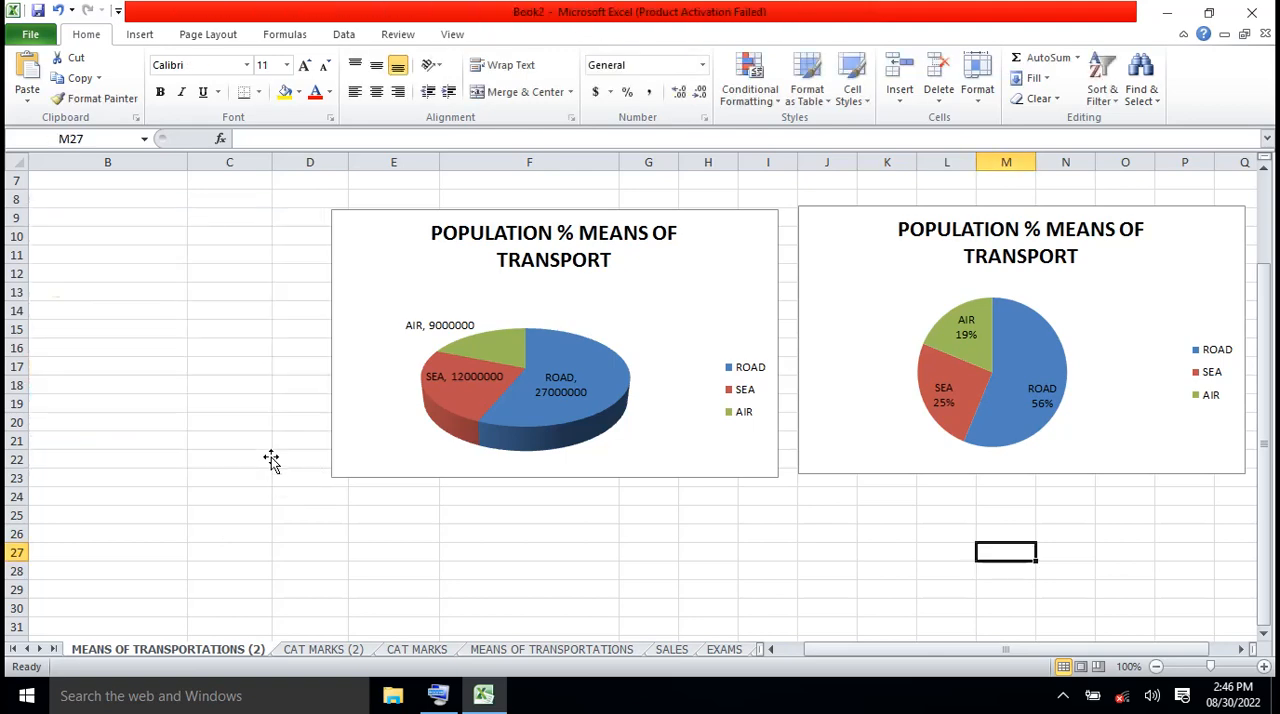
left_click(344, 460)
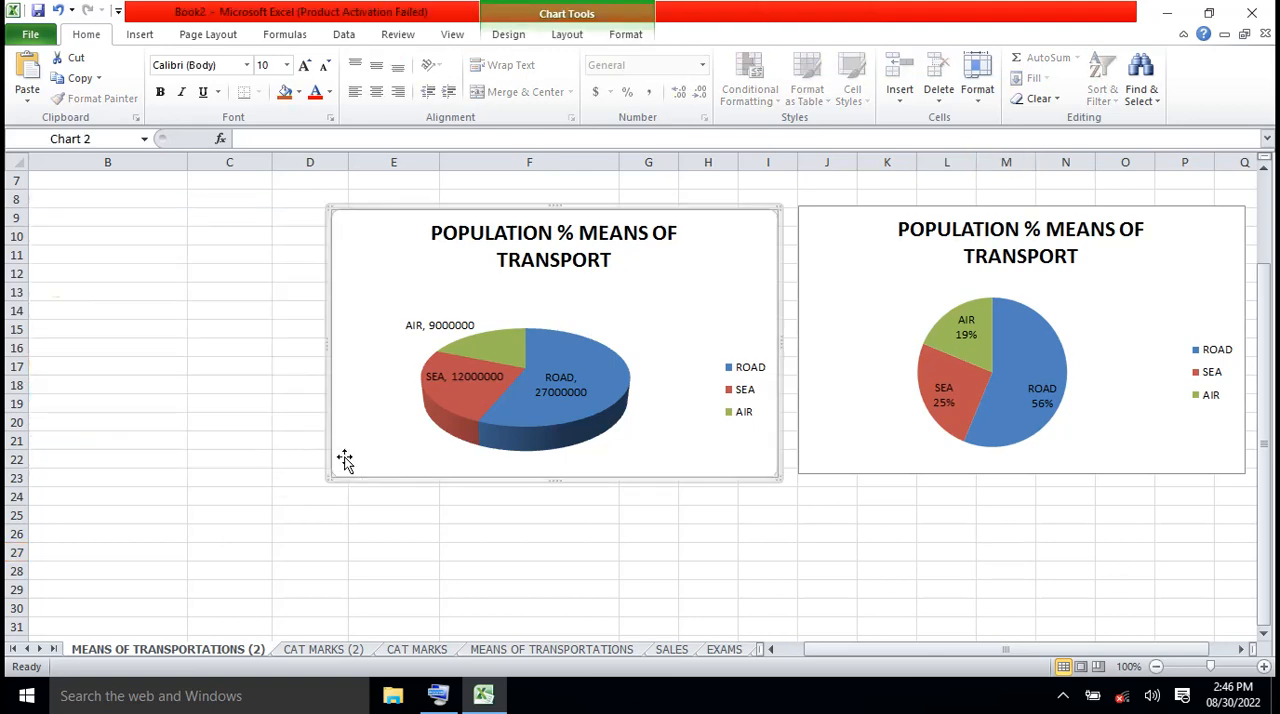
key("Delete")
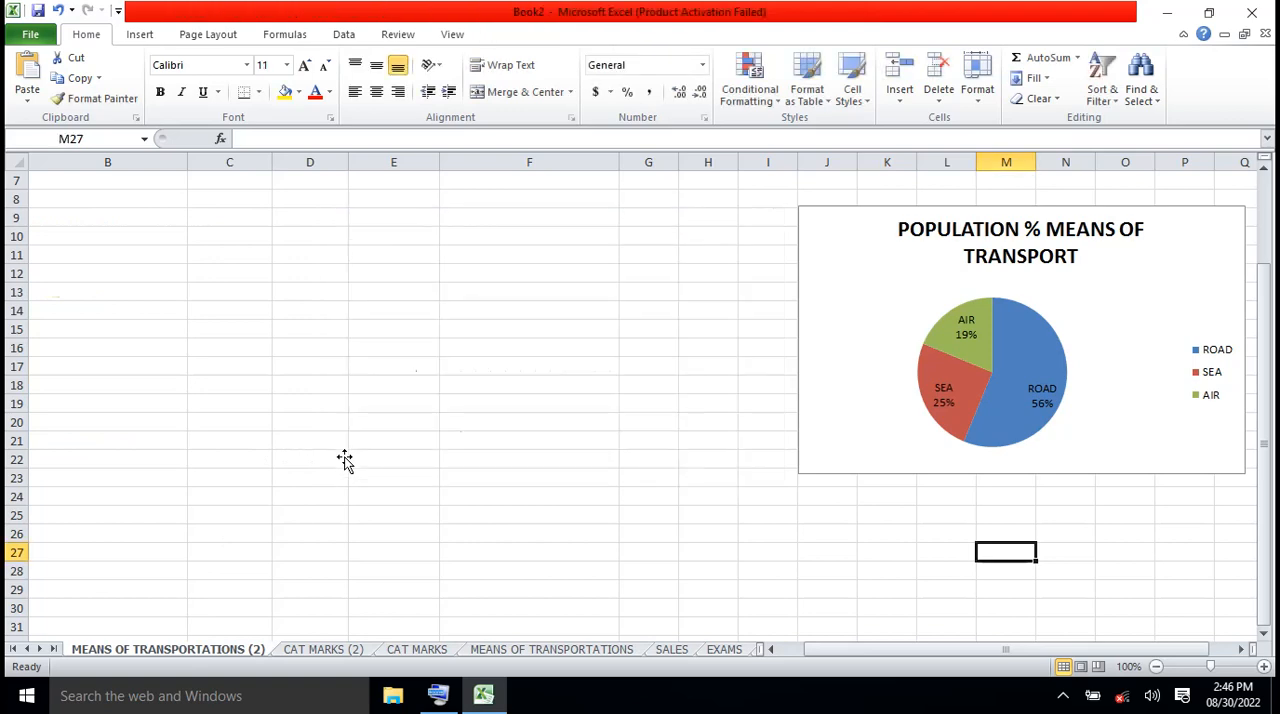
left_click(810, 412)
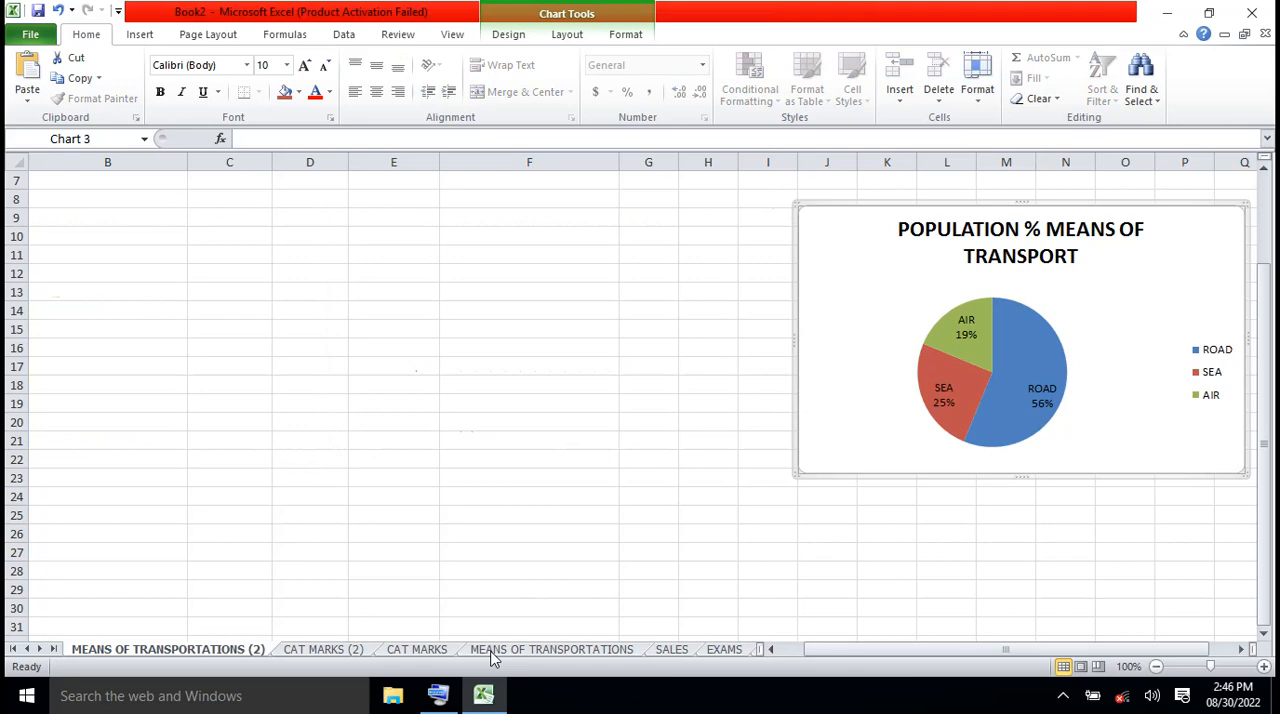
left_click(442, 695)
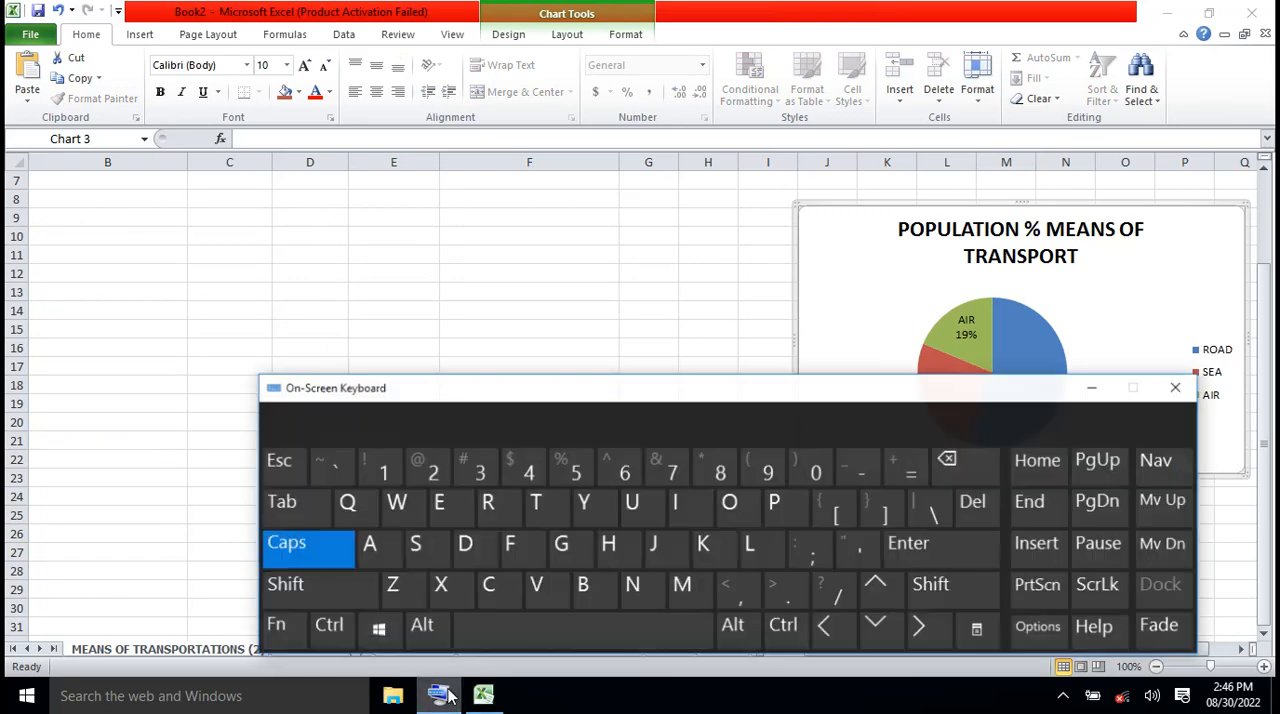
left_click(979, 505)
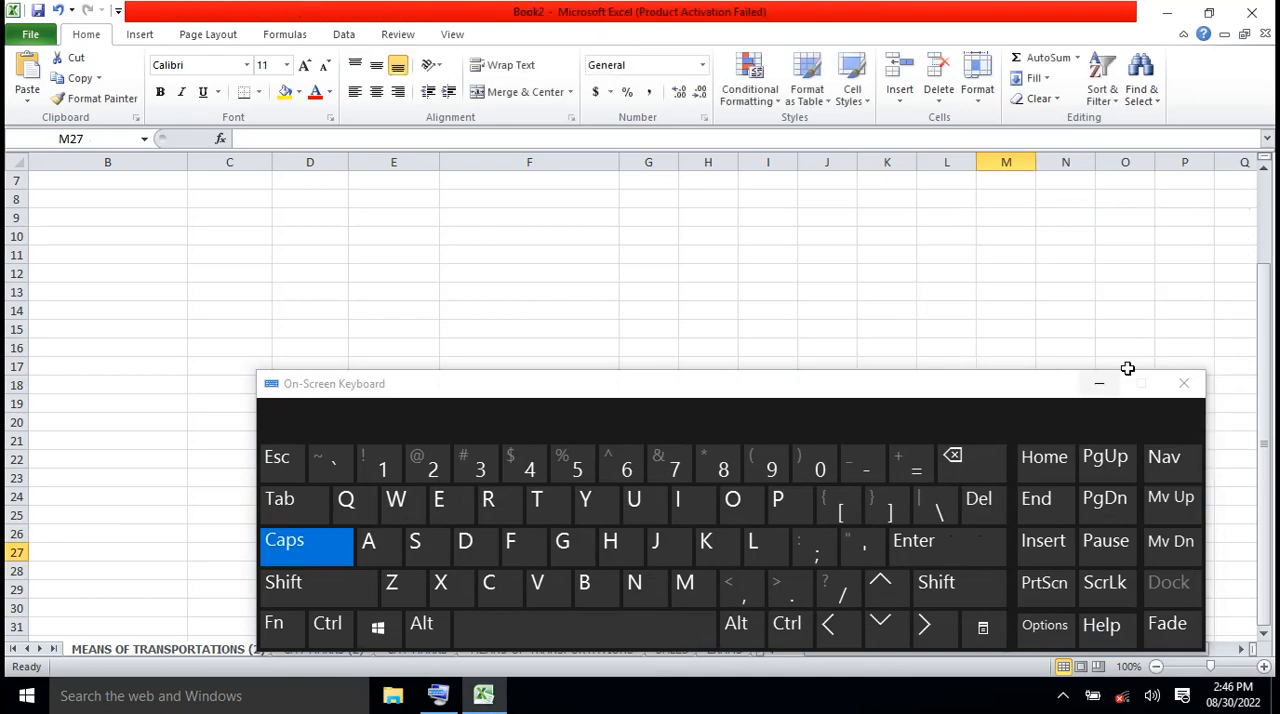
left_click(1100, 387)
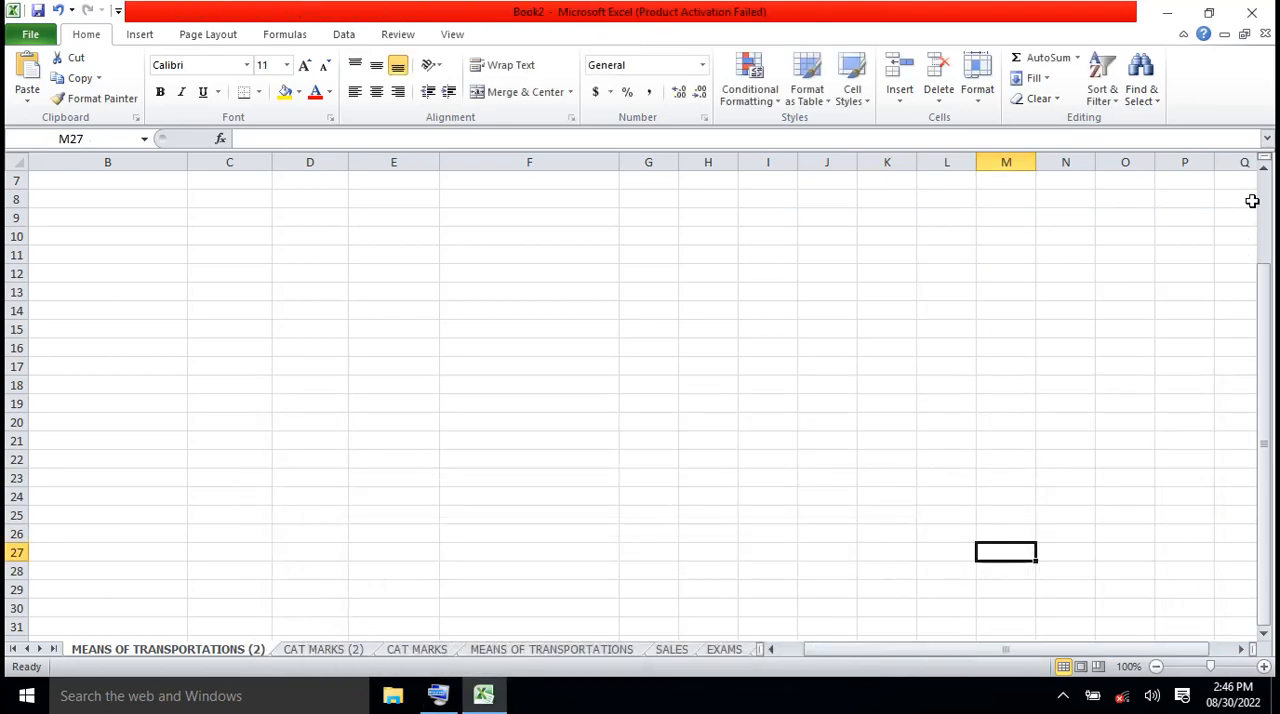
Clear the vertical ROAD, SEA and AIR helper table by emptying cells F3:H5 in the copied sheet
scroll(1265, 200, "up", 2)
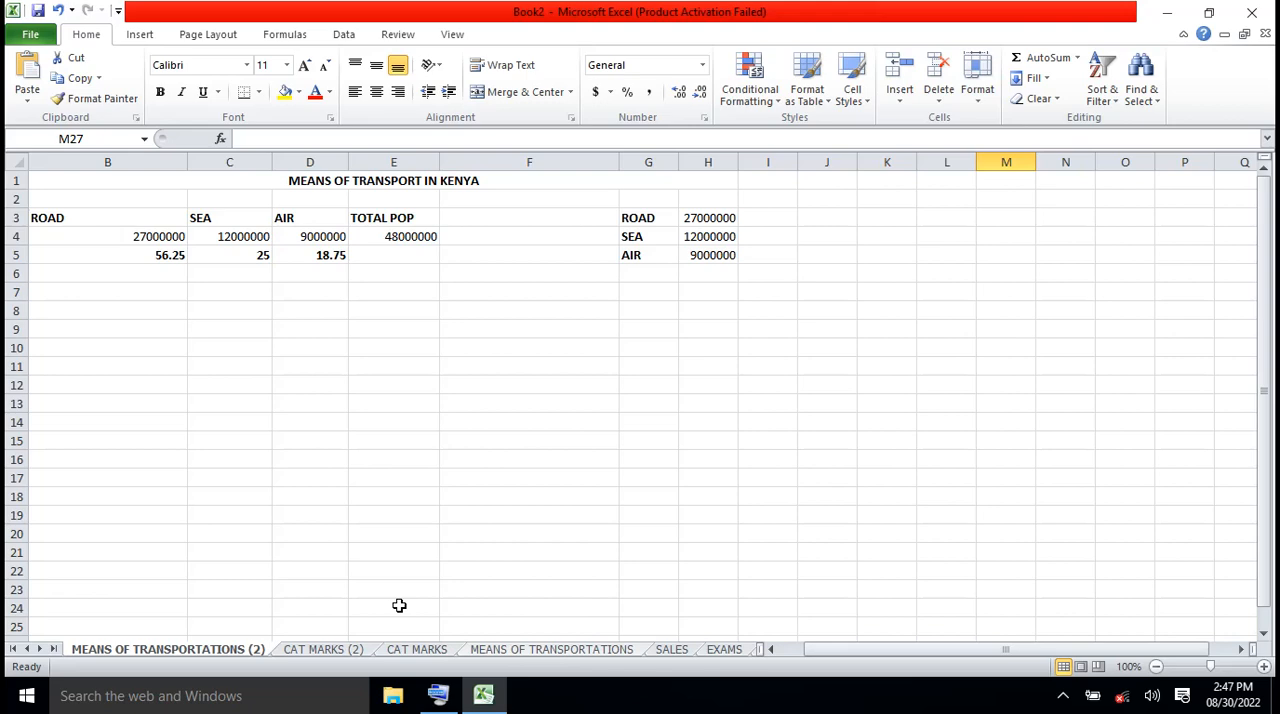
left_click_drag(594, 212, 733, 255)
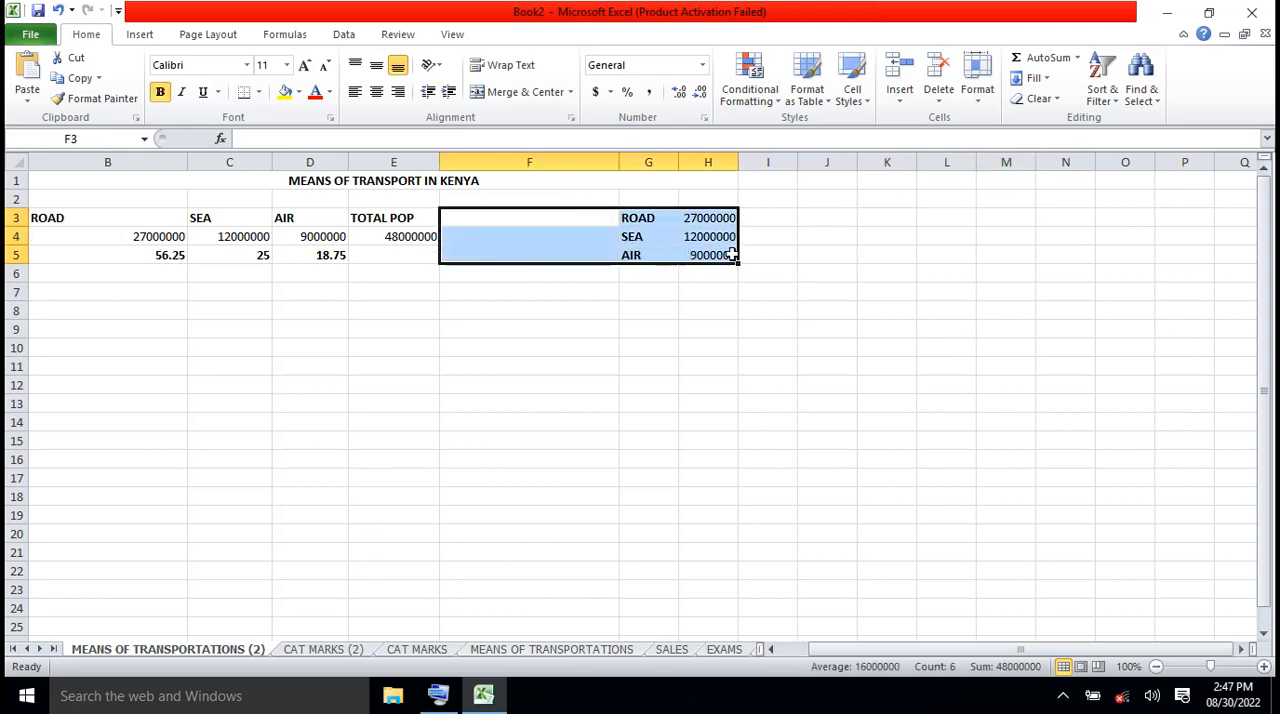
key("Delete")
left_click(549, 370)
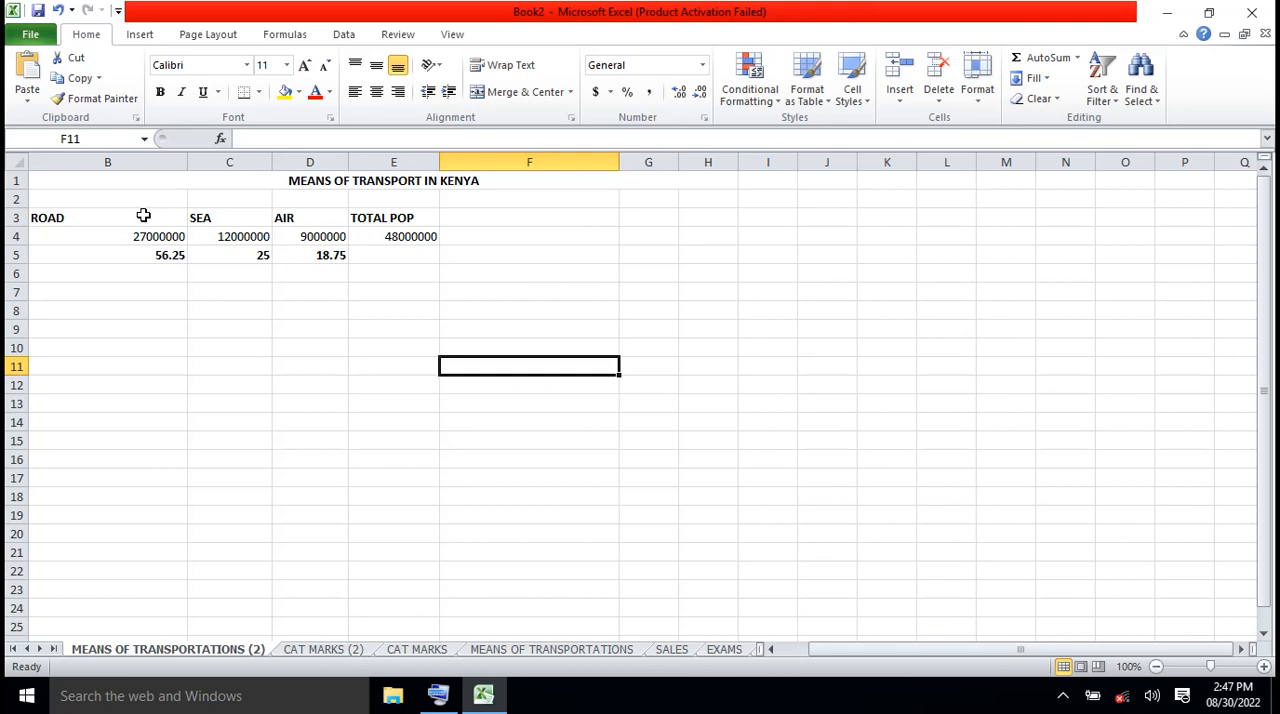
Insert a 2-D stacked column chart from the ROAD, SEA and AIR headings and populations in B3:D4
left_click_drag(143, 215, 338, 234)
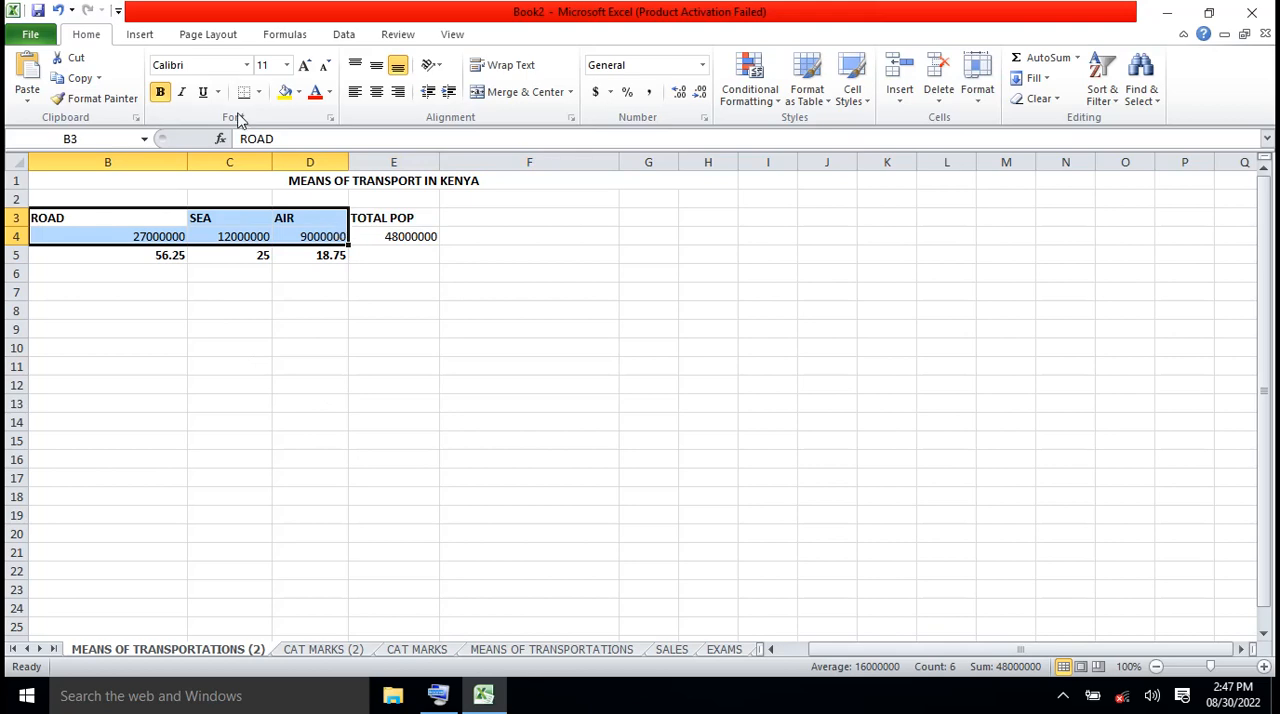
left_click(146, 36)
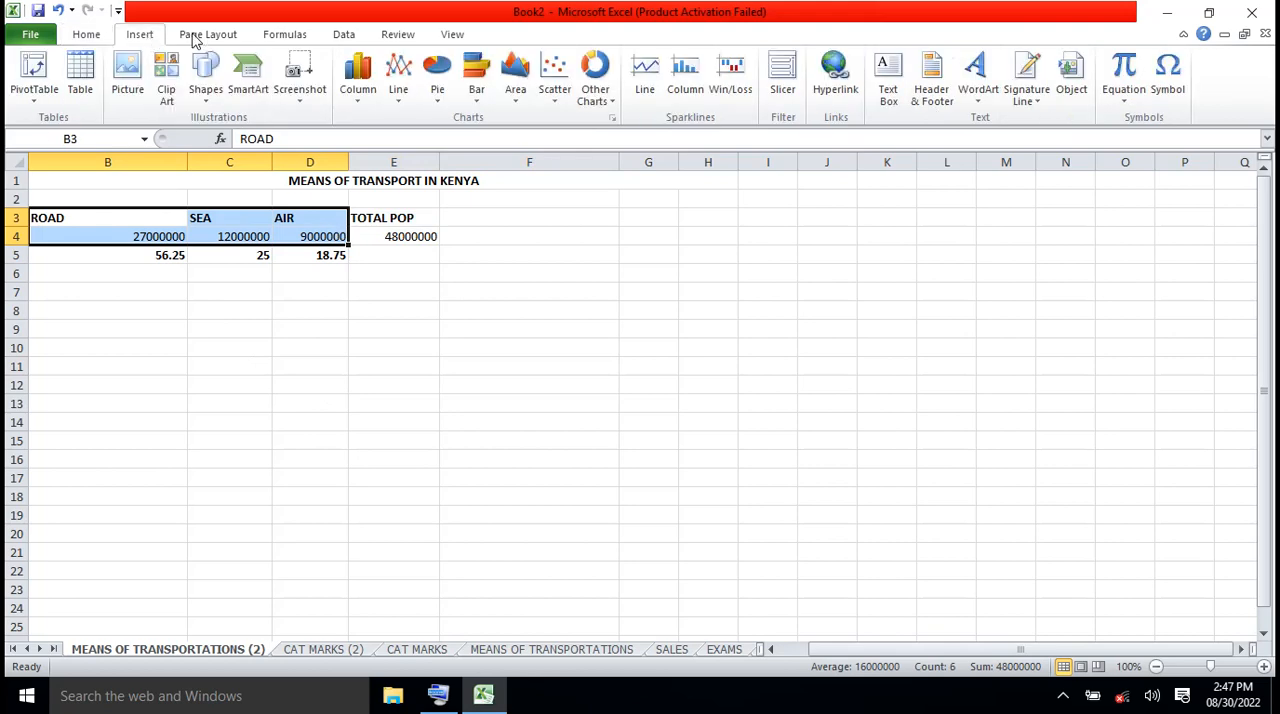
left_click(359, 103)
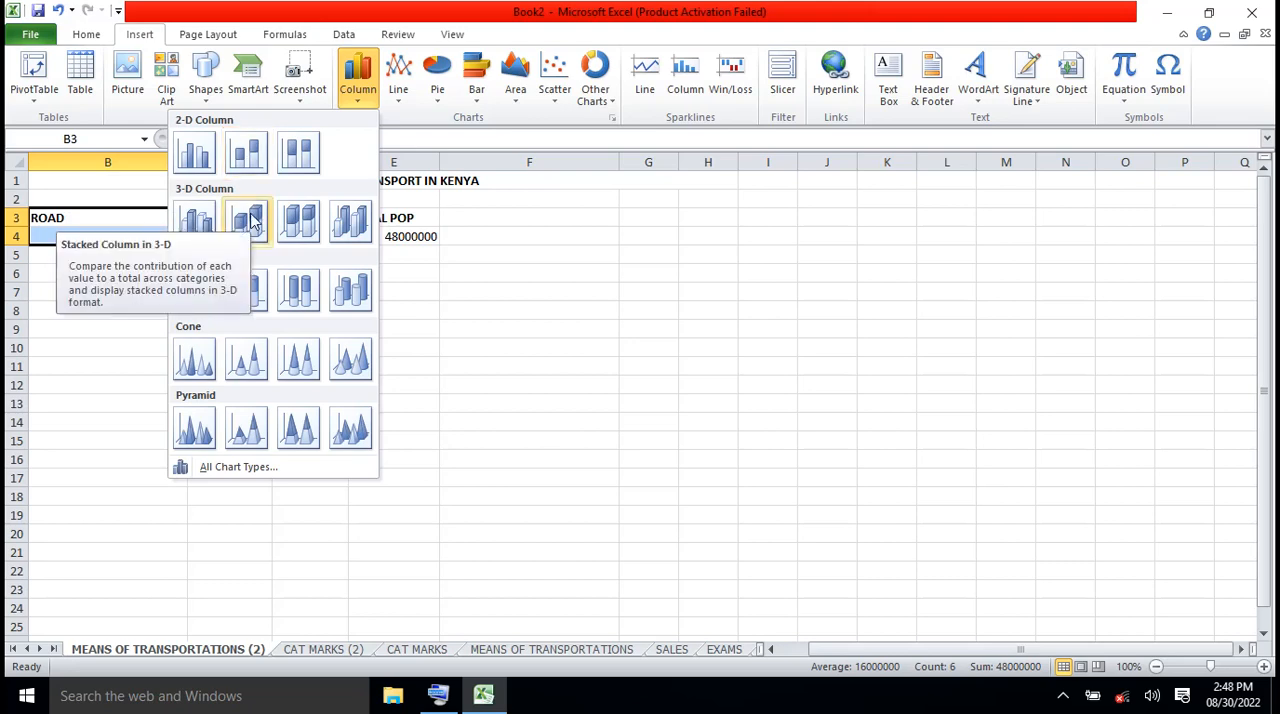
left_click(250, 158)
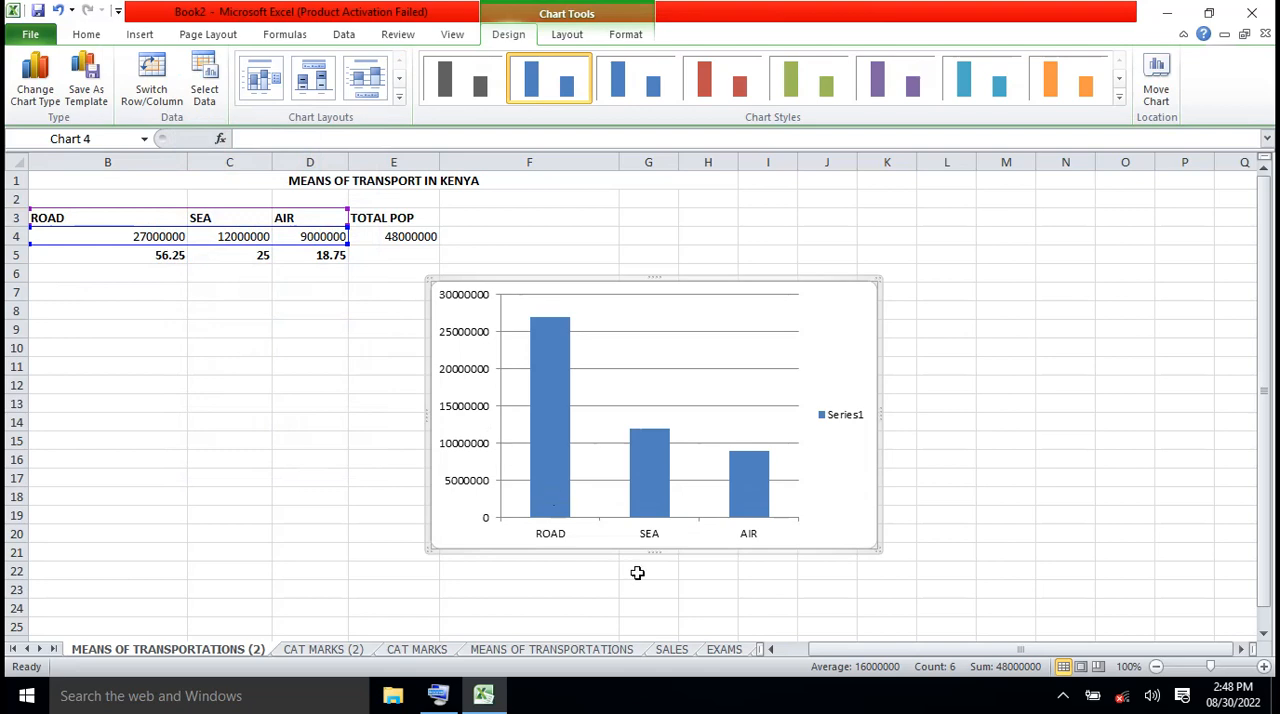
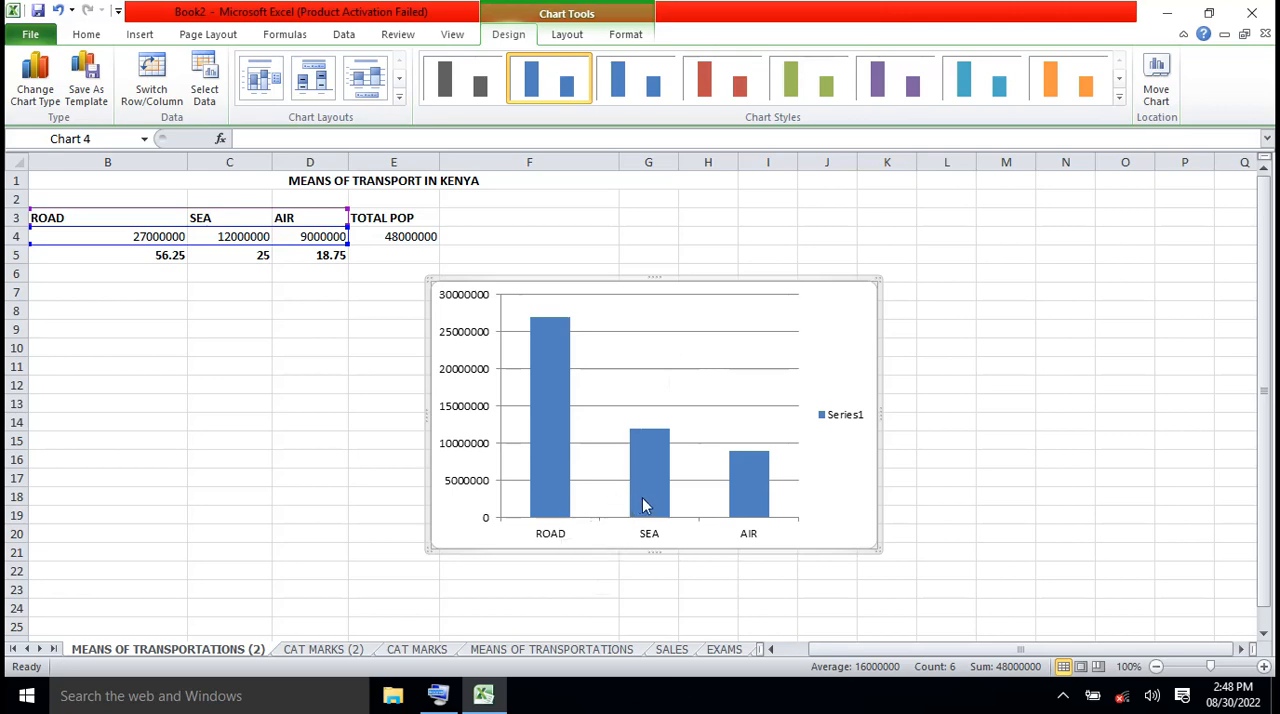
Examine the ROAD, SEA and AIR columns in the stacked column chart and delete the whole chart
mouse_move(644, 506)
mouse_move(656, 450)
mouse_move(748, 474)
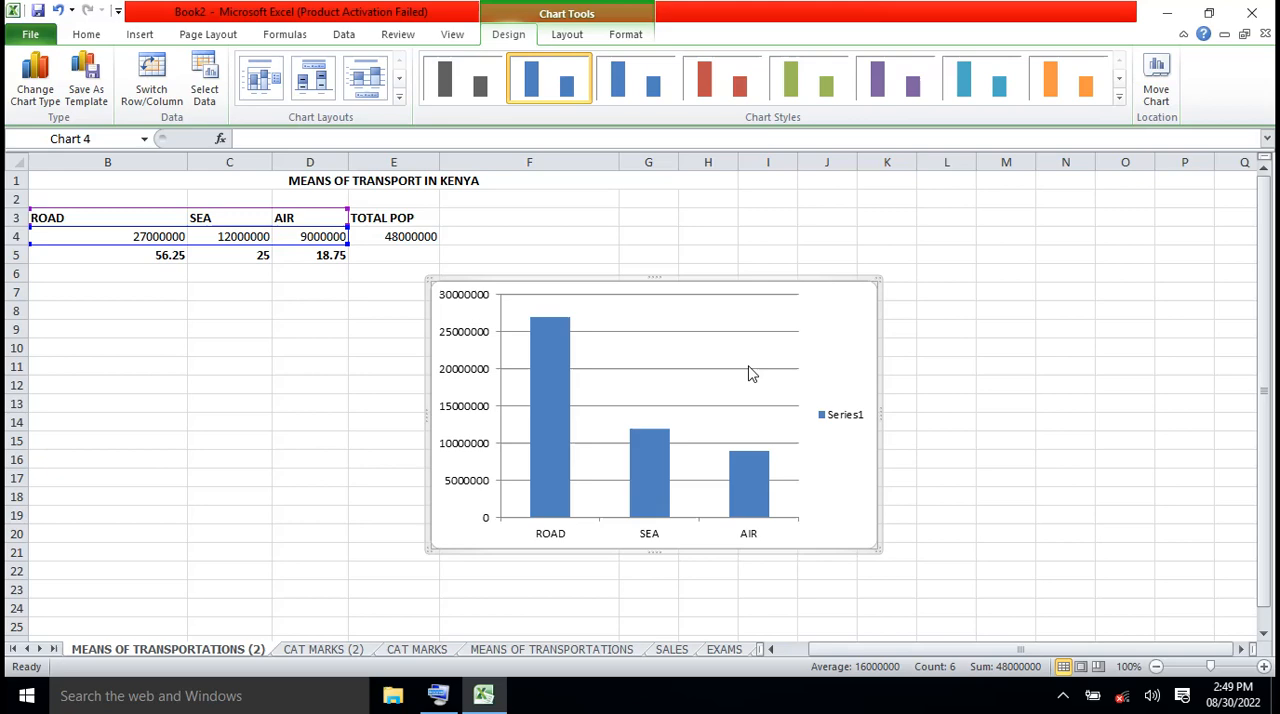
left_click(766, 338)
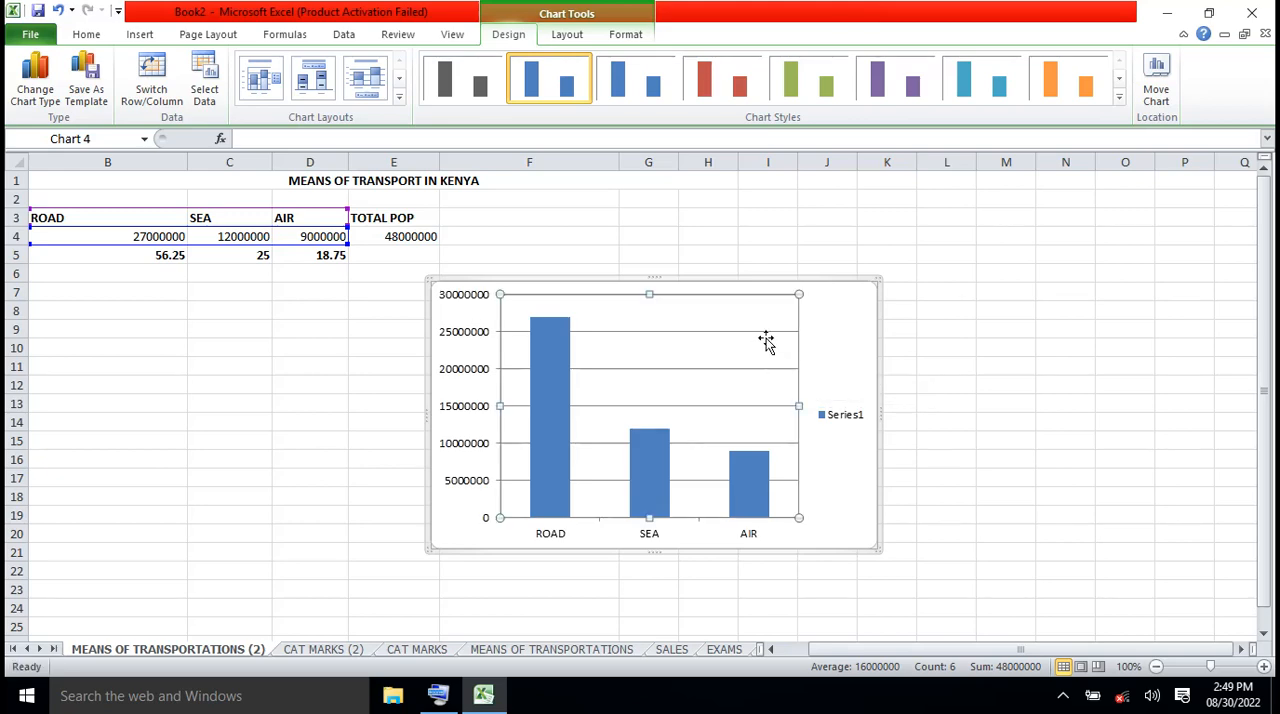
left_click(851, 316)
key("Delete")
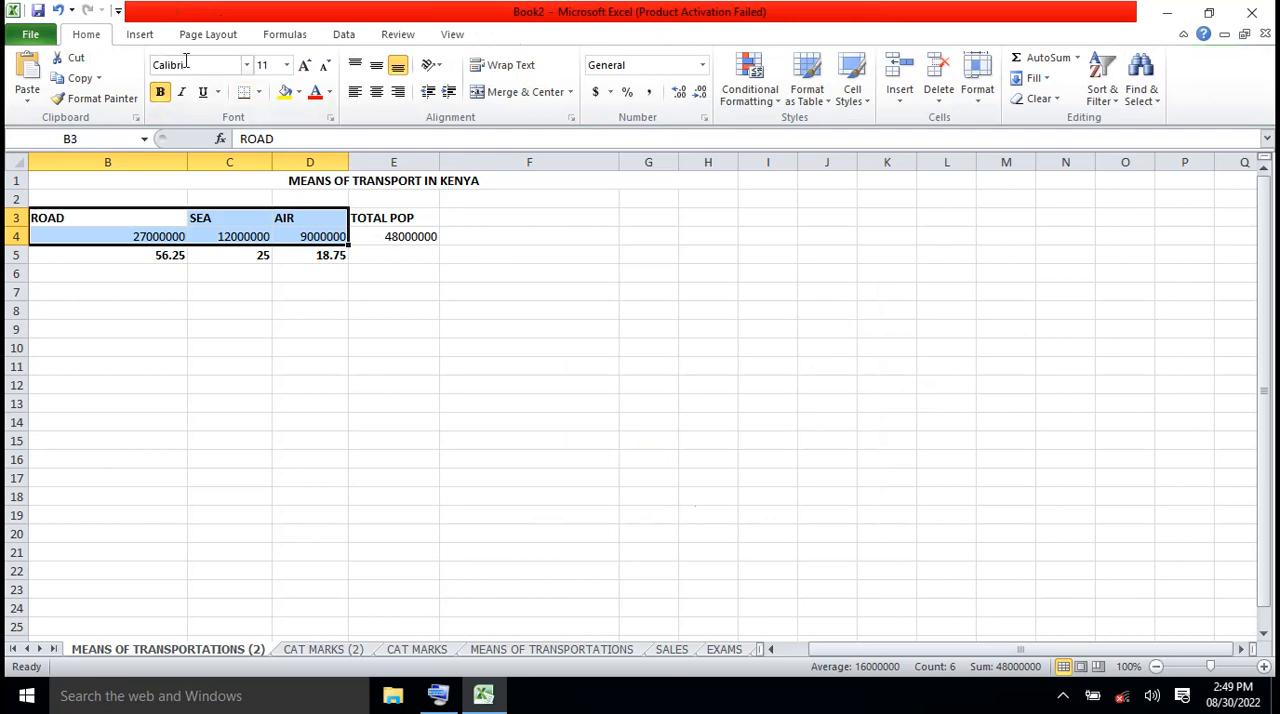
Insert a 100% stacked line chart with markers from the headings and populations in B3:D4, and delete it after viewing
left_click(145, 37)
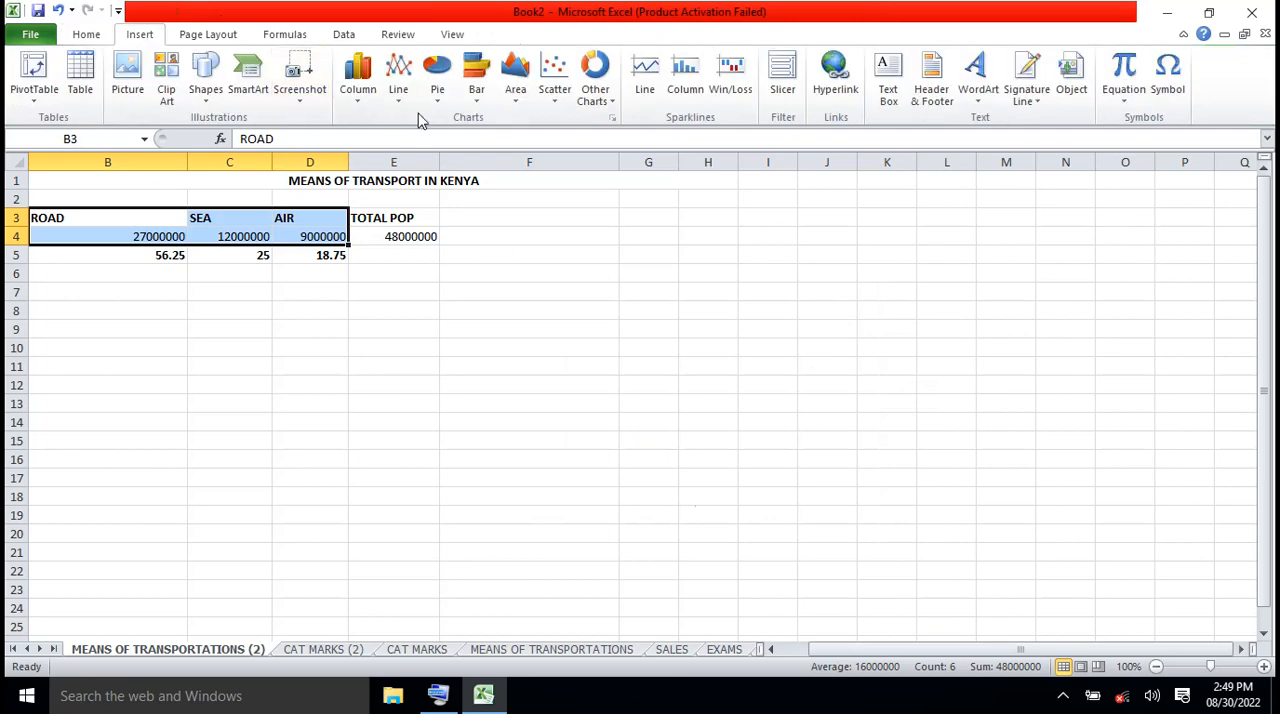
left_click(363, 107)
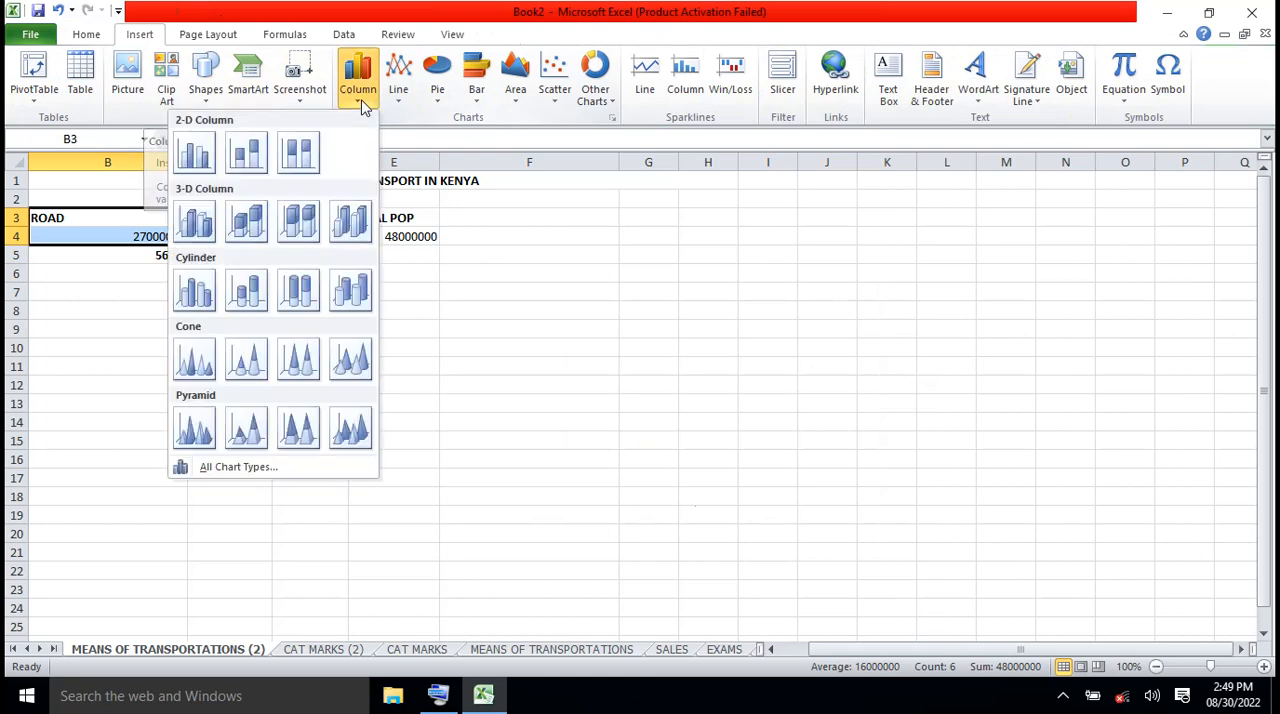
left_click(363, 107)
left_click(363, 107)
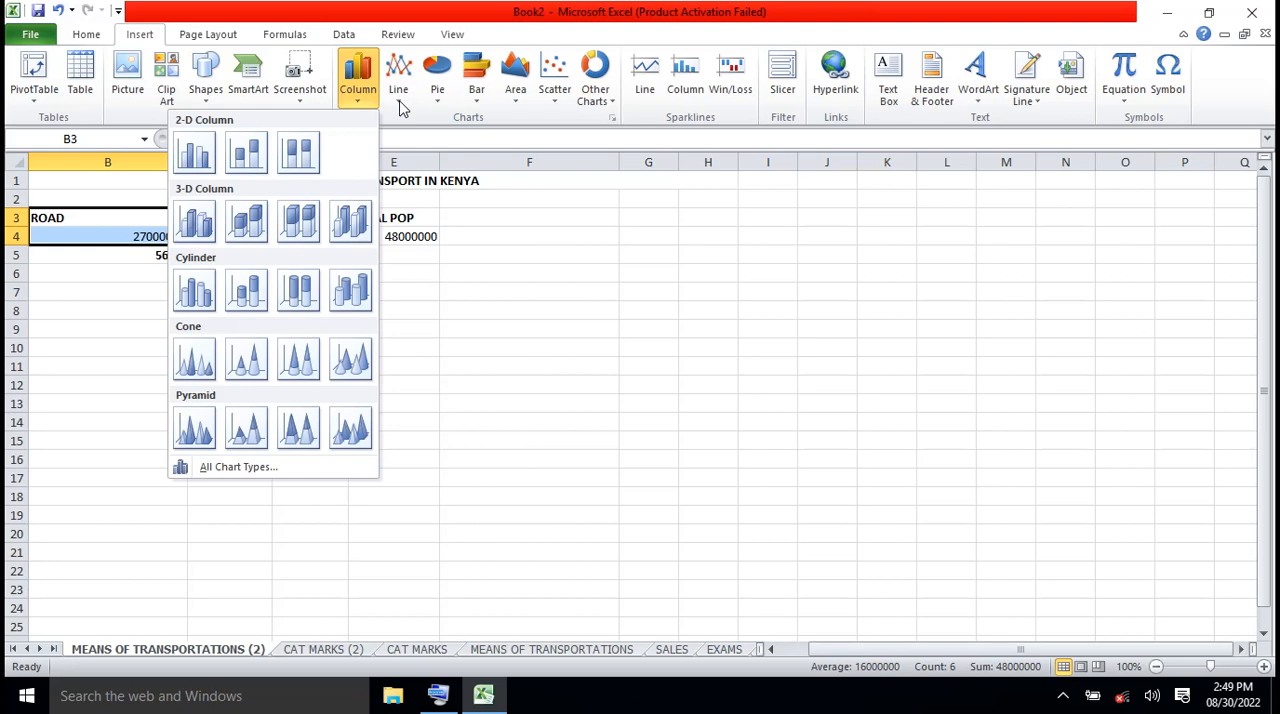
left_click(401, 108)
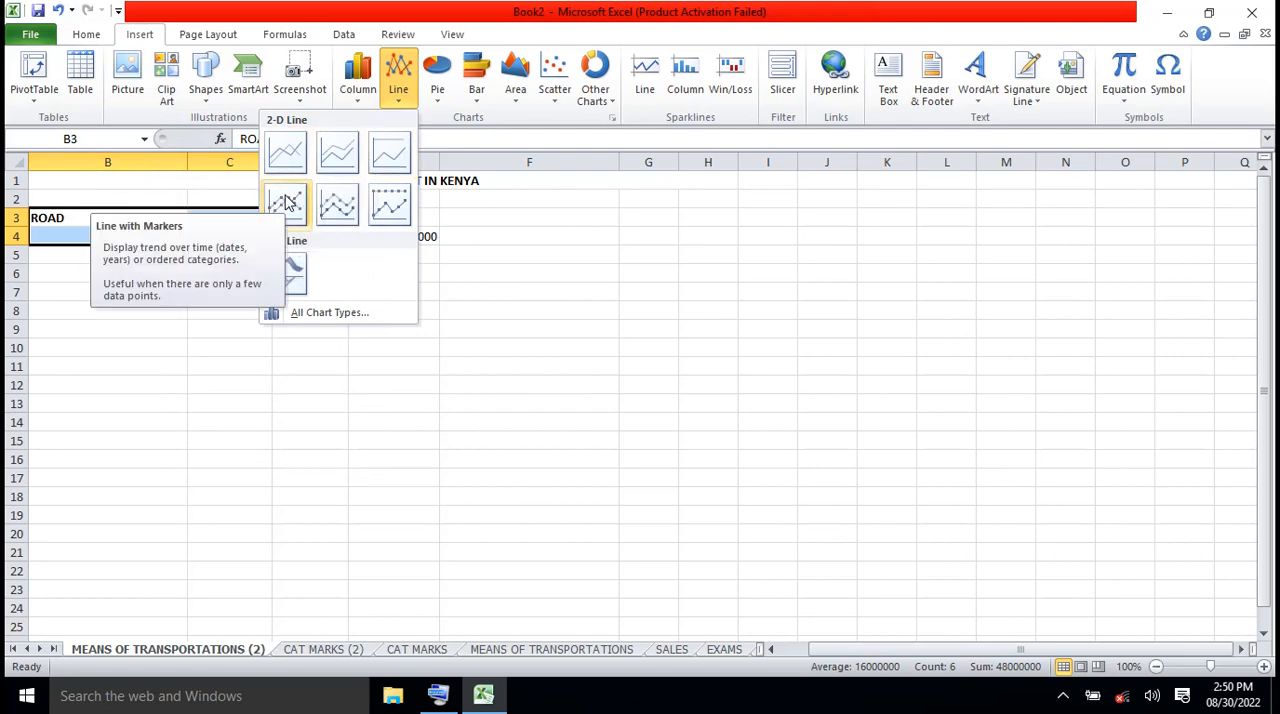
left_click(390, 205)
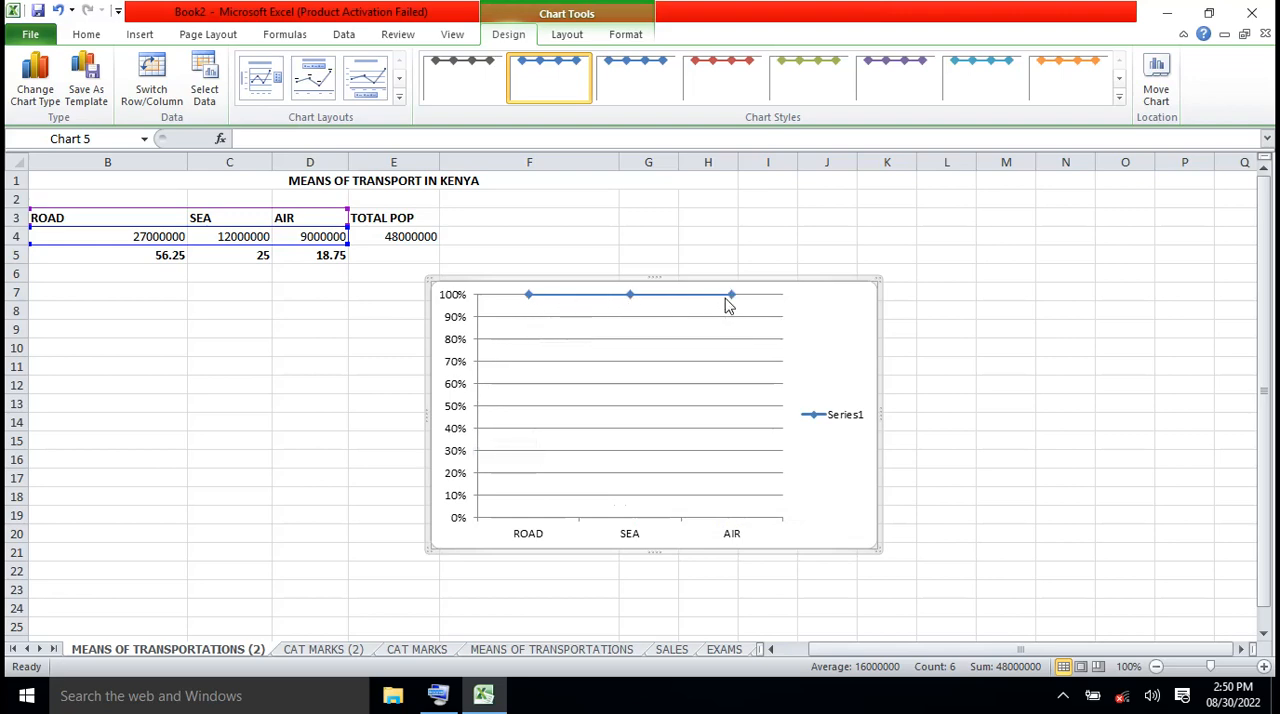
mouse_move(727, 305)
key("Delete")
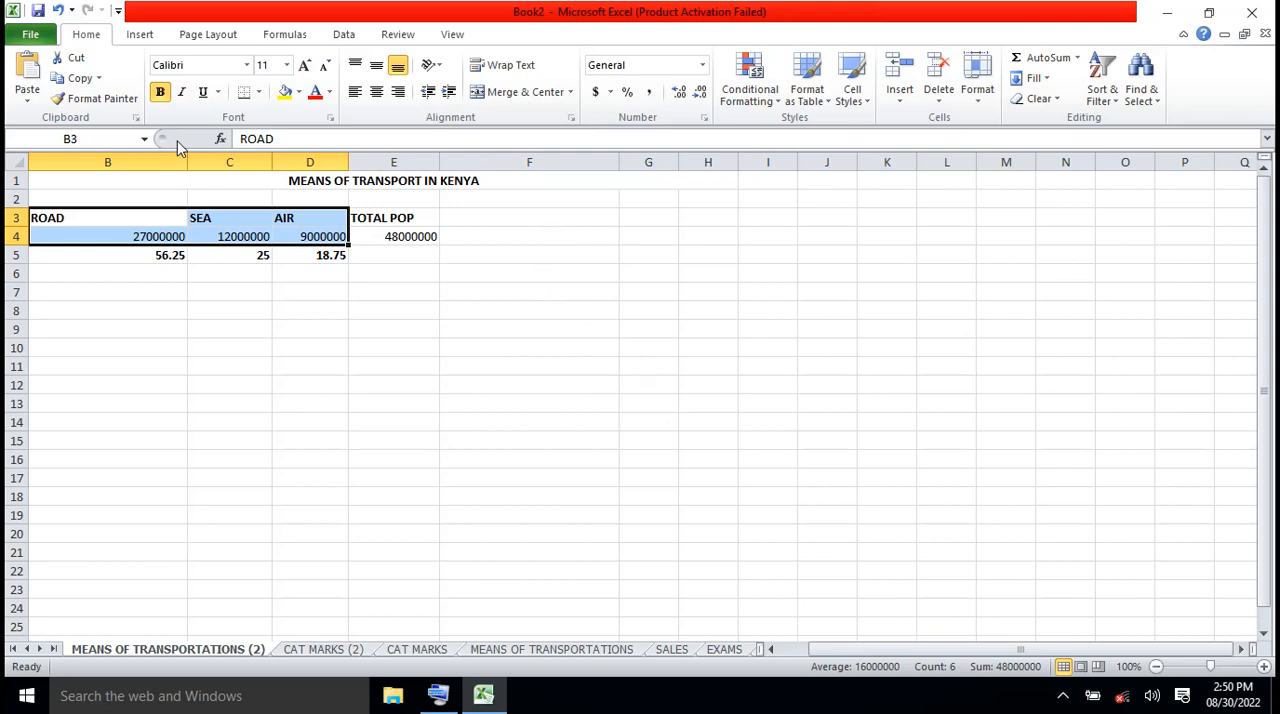
Undo the recent chart changes and the clearing of the ROAD, SEA and AIR helper table in F3:H5
left_click(58, 11)
left_click(58, 11)
left_click(58, 11)
left_click(58, 11)
left_click(58, 11)
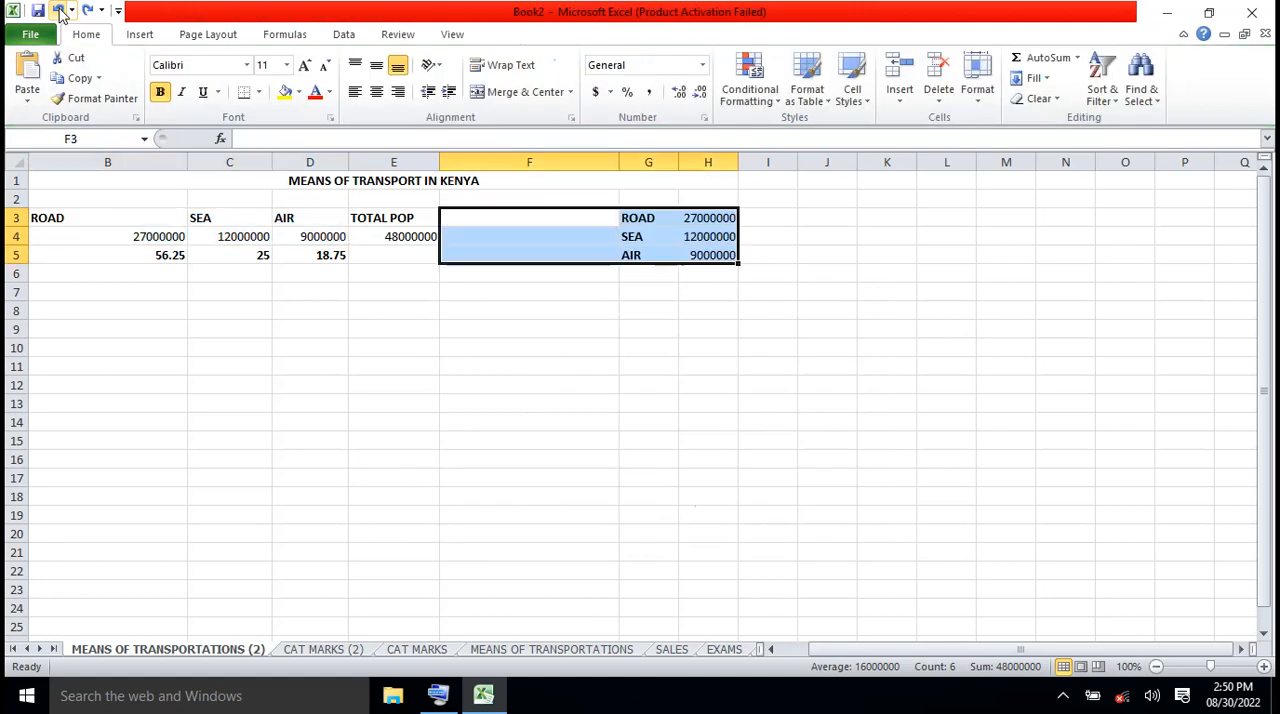
left_click(772, 356)
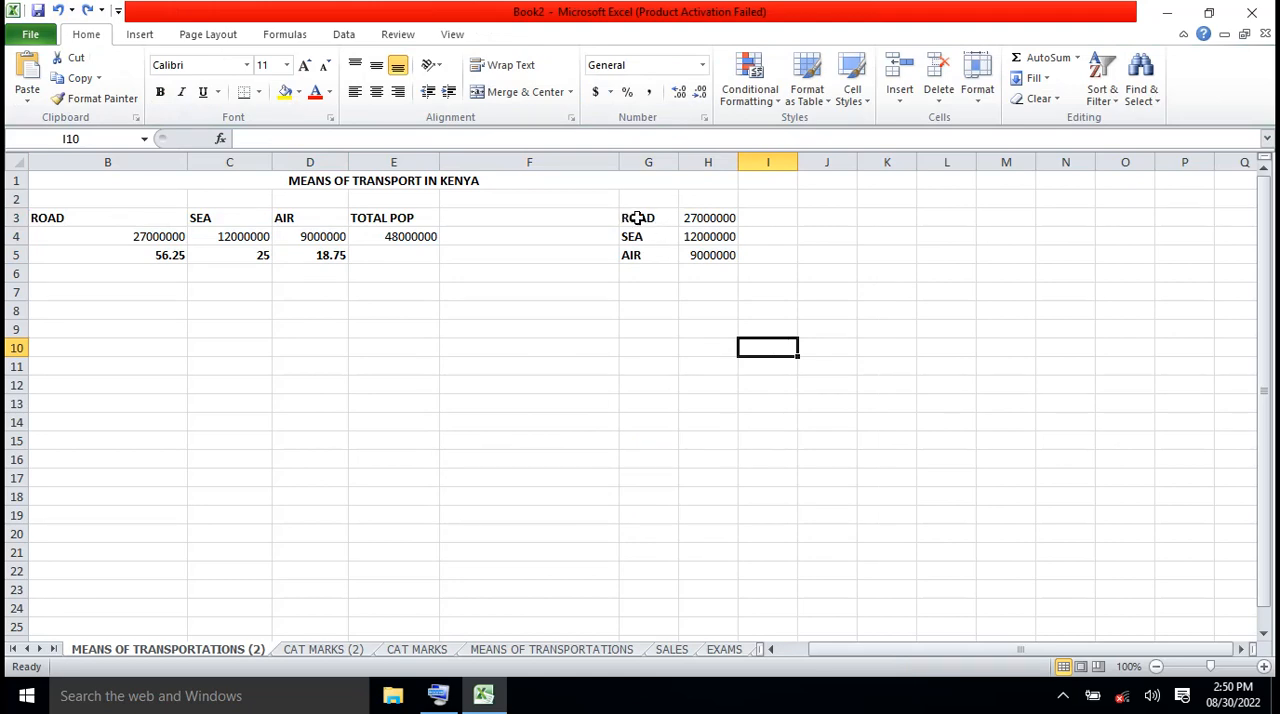
Insert a 2-D stacked column chart from the vertical helper table in G3:H5, and delete it after viewing
left_click_drag(637, 218, 690, 248)
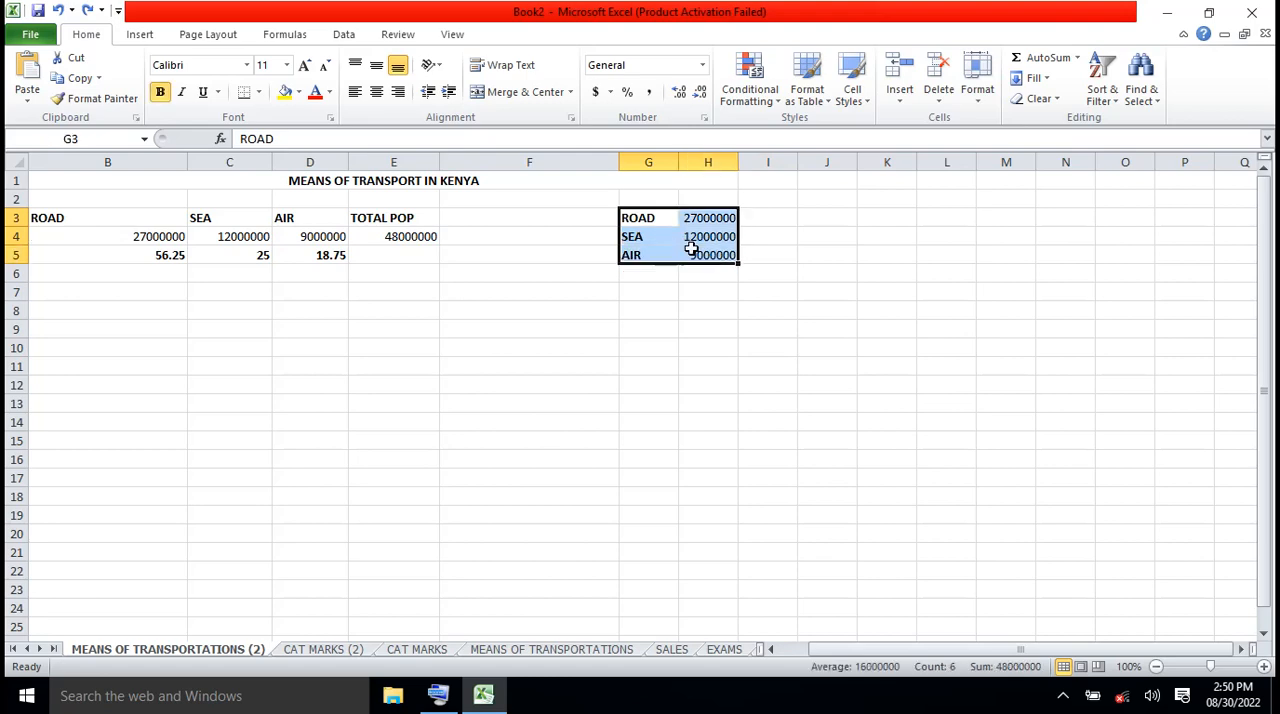
left_click(140, 37)
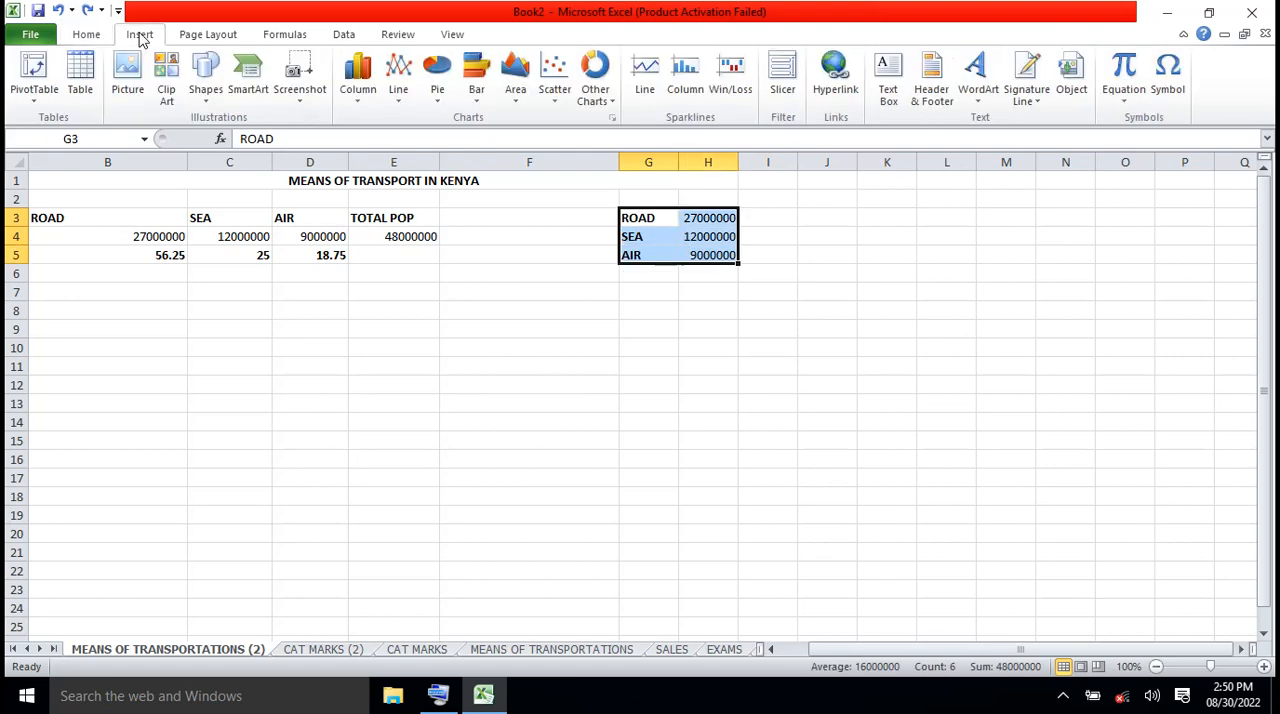
left_click(360, 100)
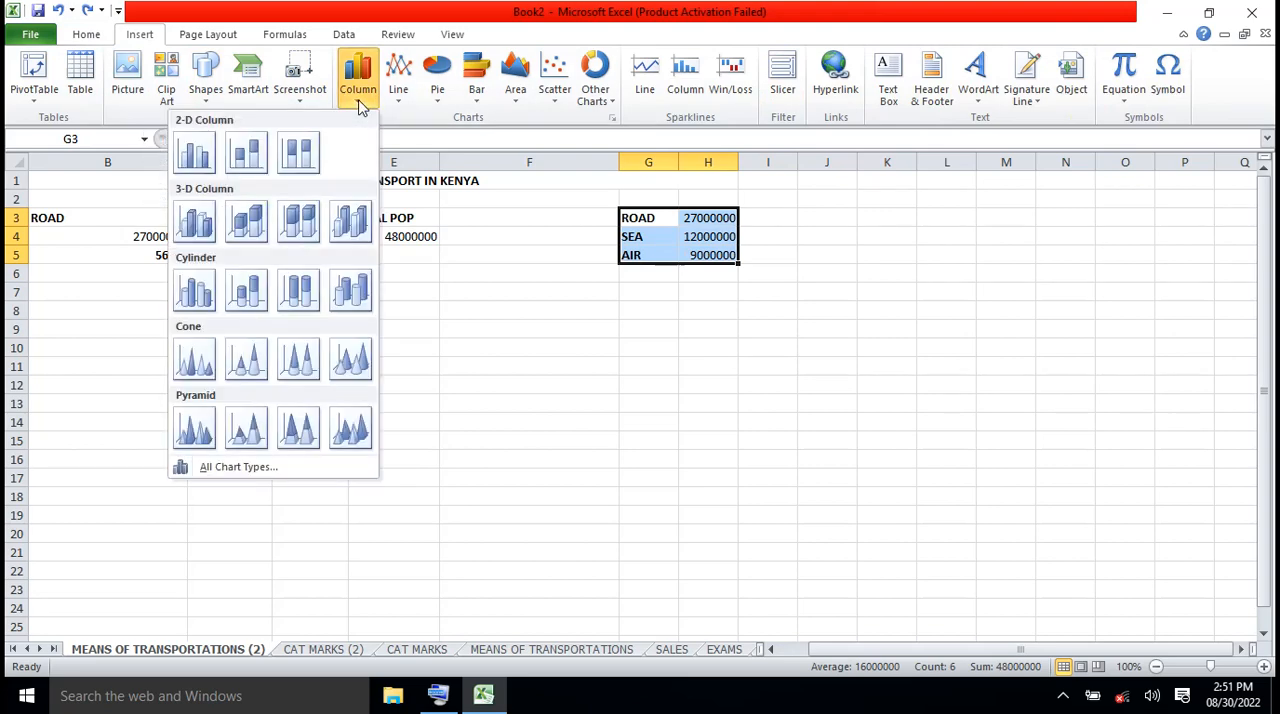
left_click(250, 160)
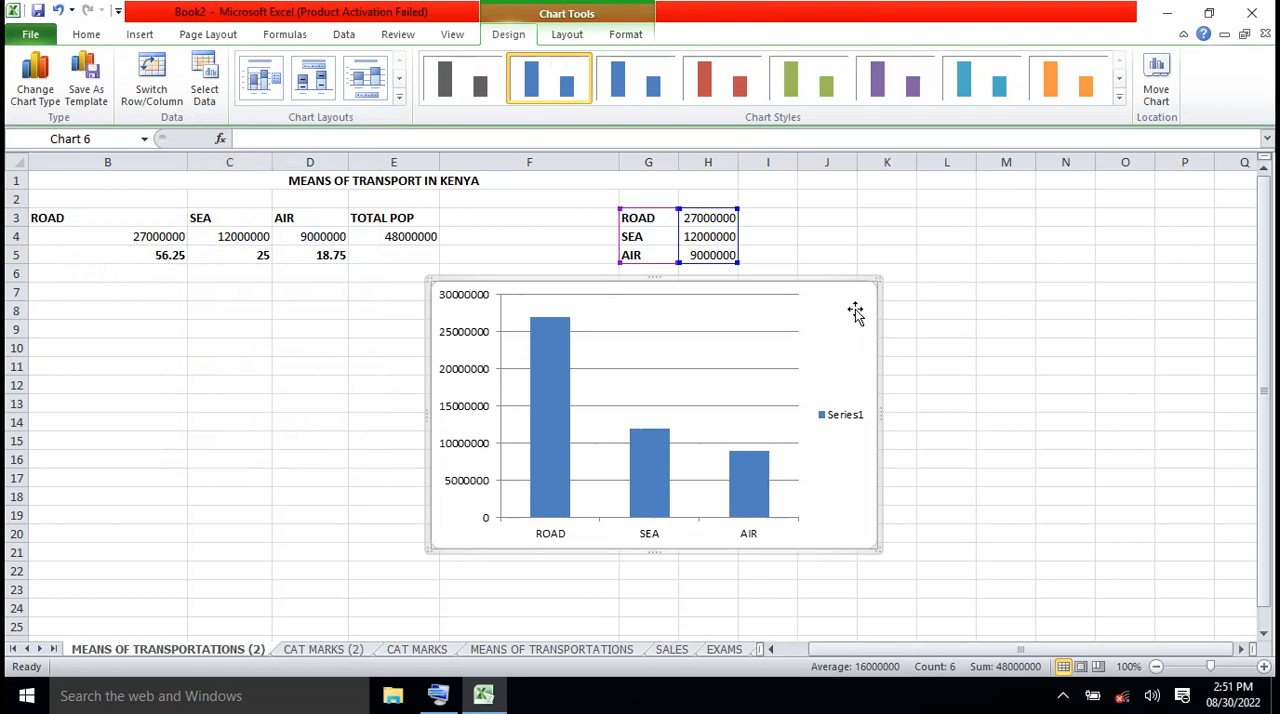
key("Delete")
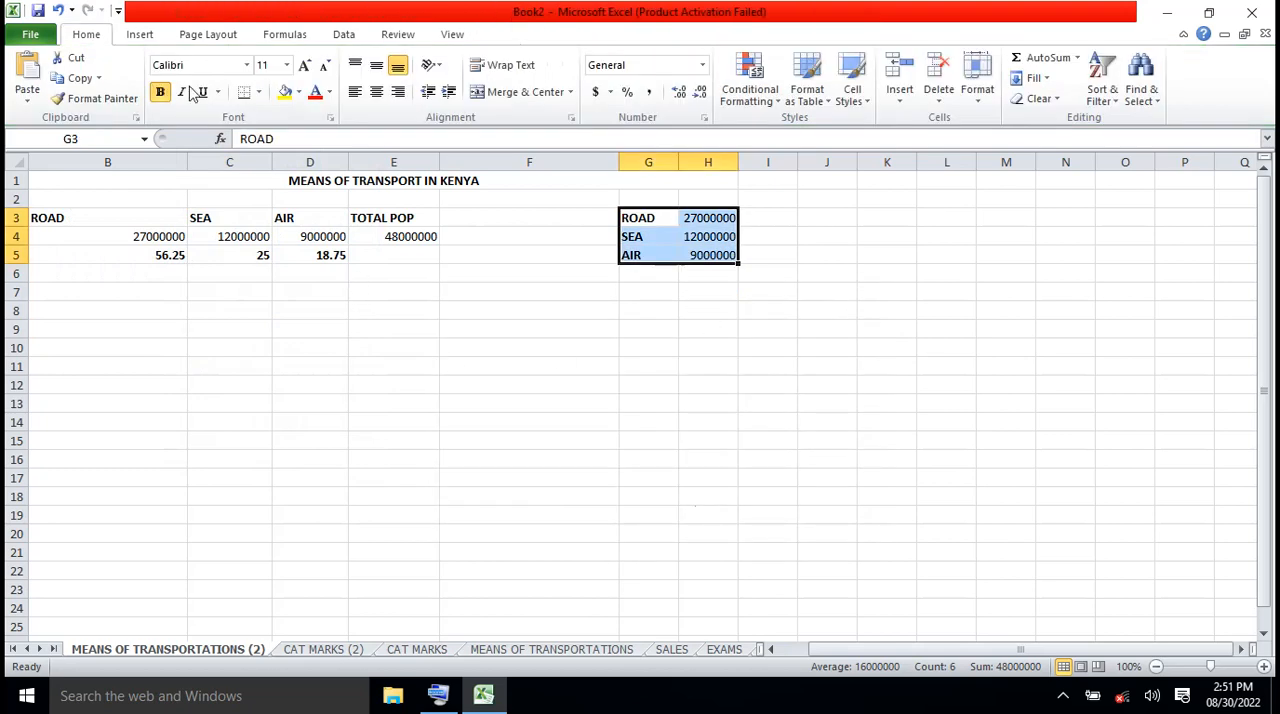
Insert a stacked line chart with markers from G3:H5, examine its data points, and delete it
left_click(151, 40)
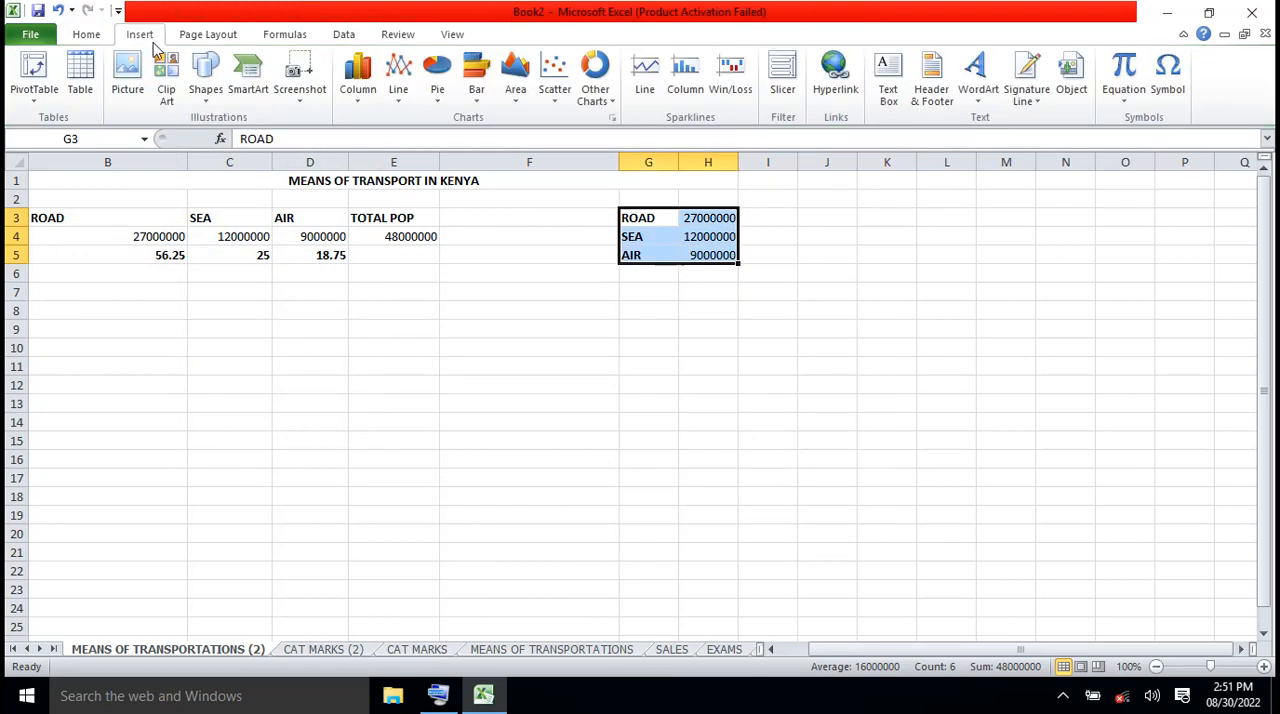
left_click(401, 104)
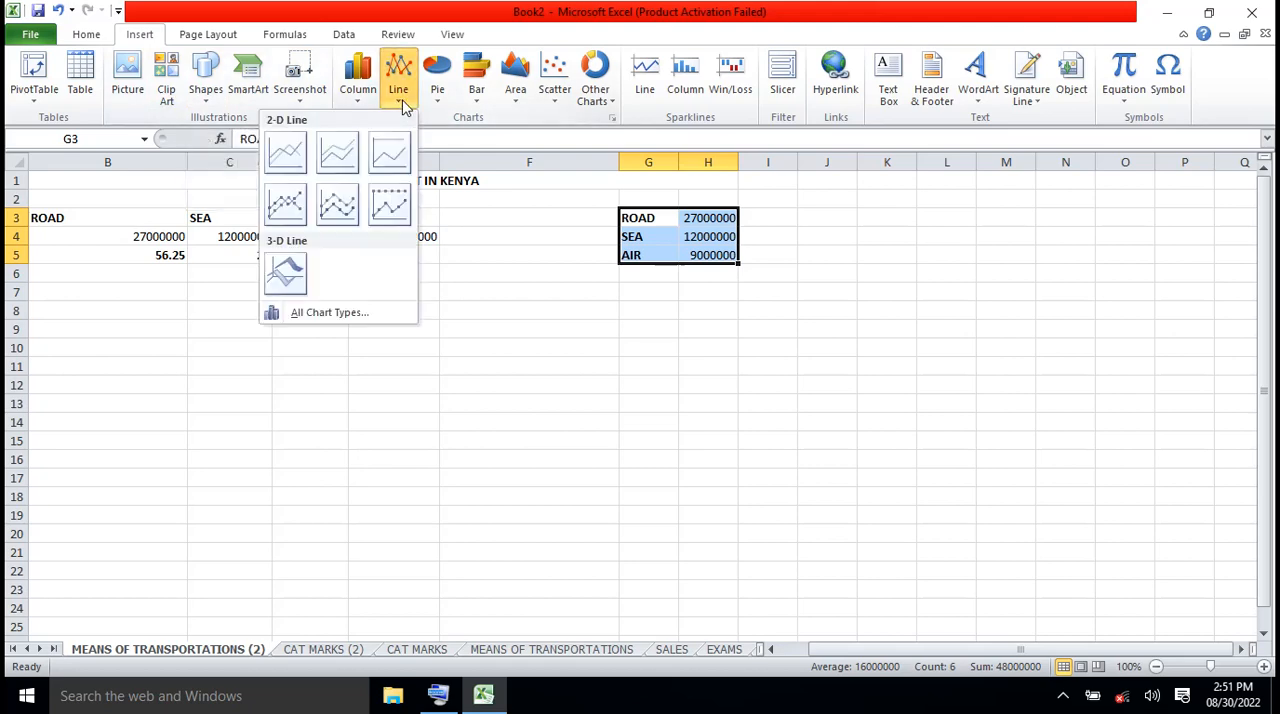
left_click(353, 204)
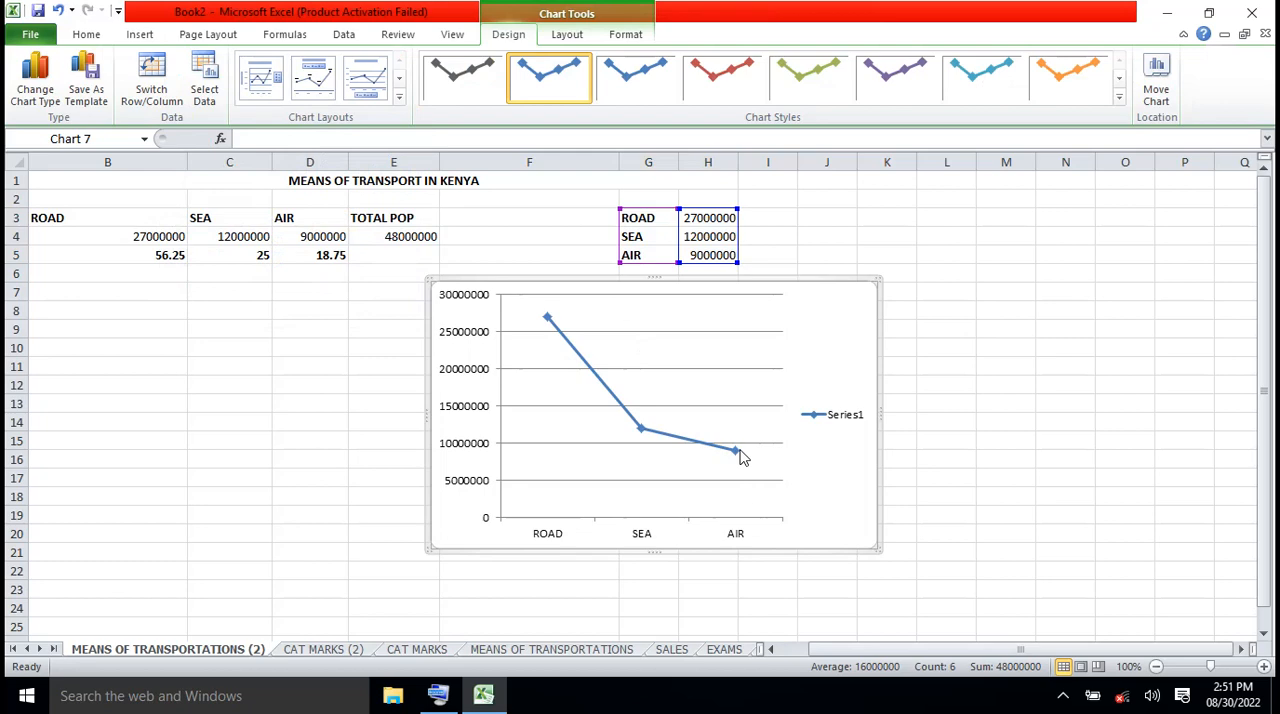
mouse_move(741, 456)
mouse_move(640, 438)
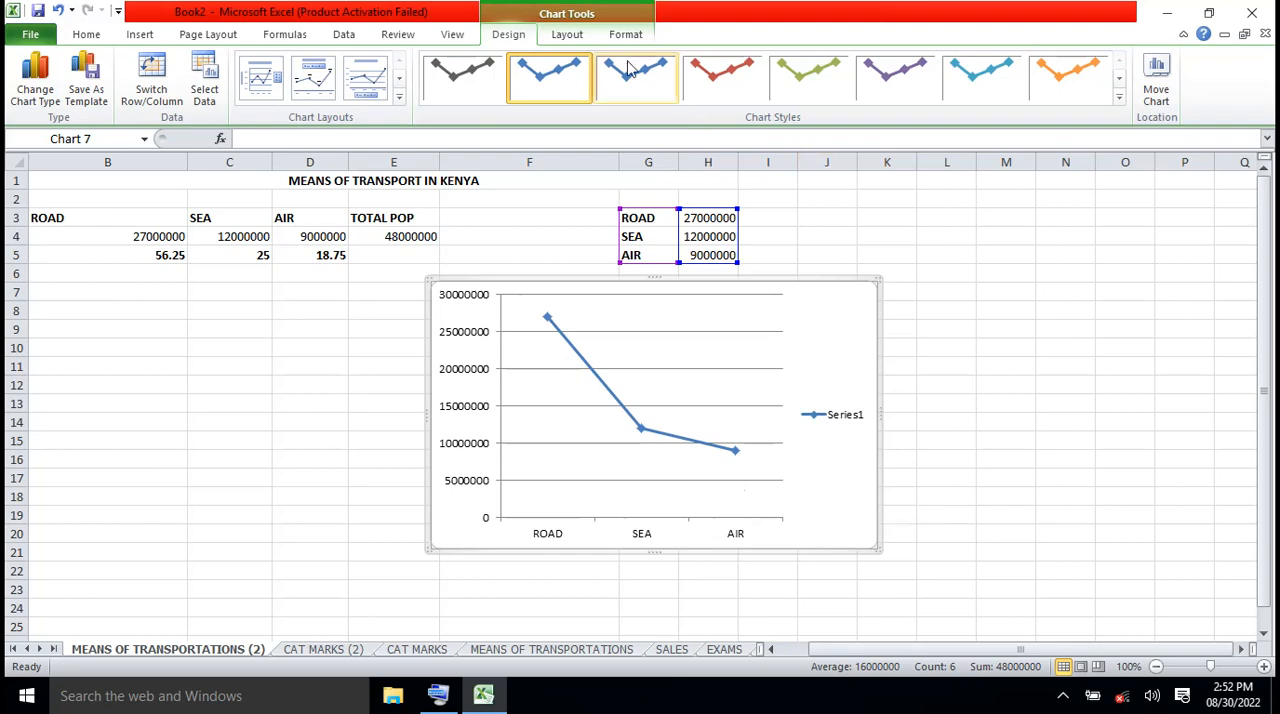
left_click(567, 35)
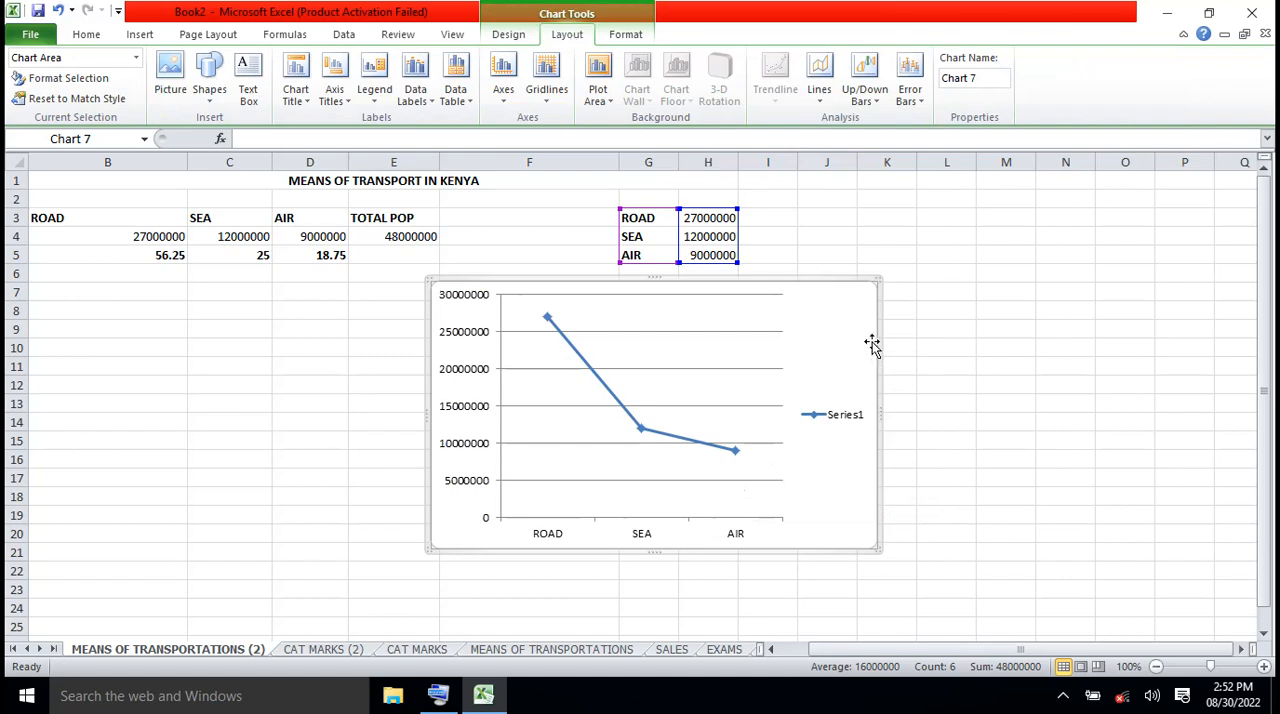
key("Delete")
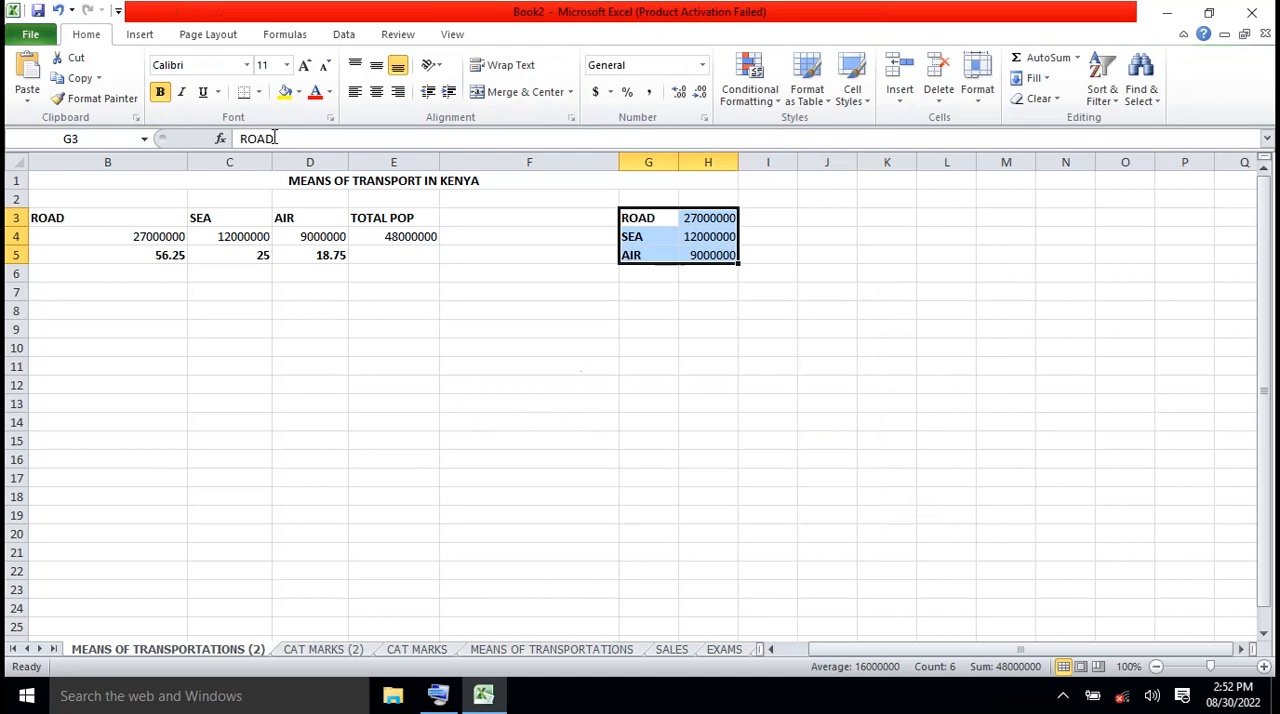
Insert a 3-D clustered bar chart from the helper table in G3:H5, and delete it after viewing
left_click(148, 34)
left_click(358, 90)
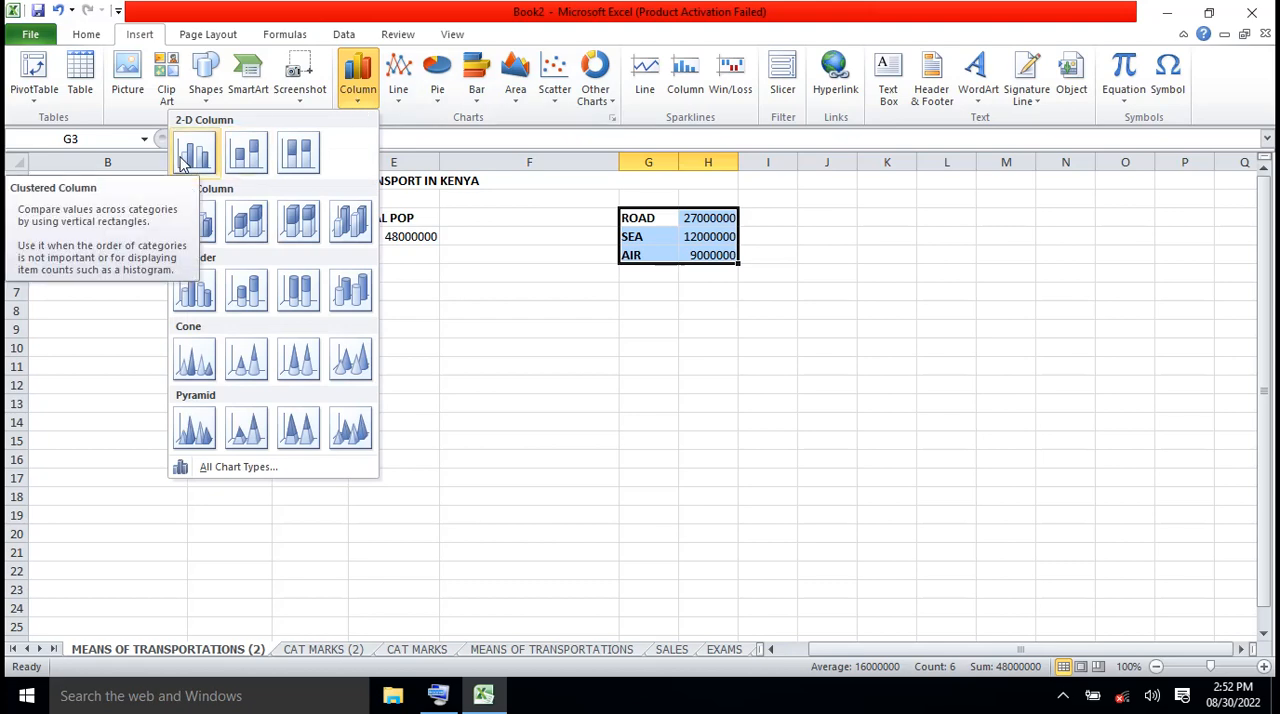
left_click(478, 100)
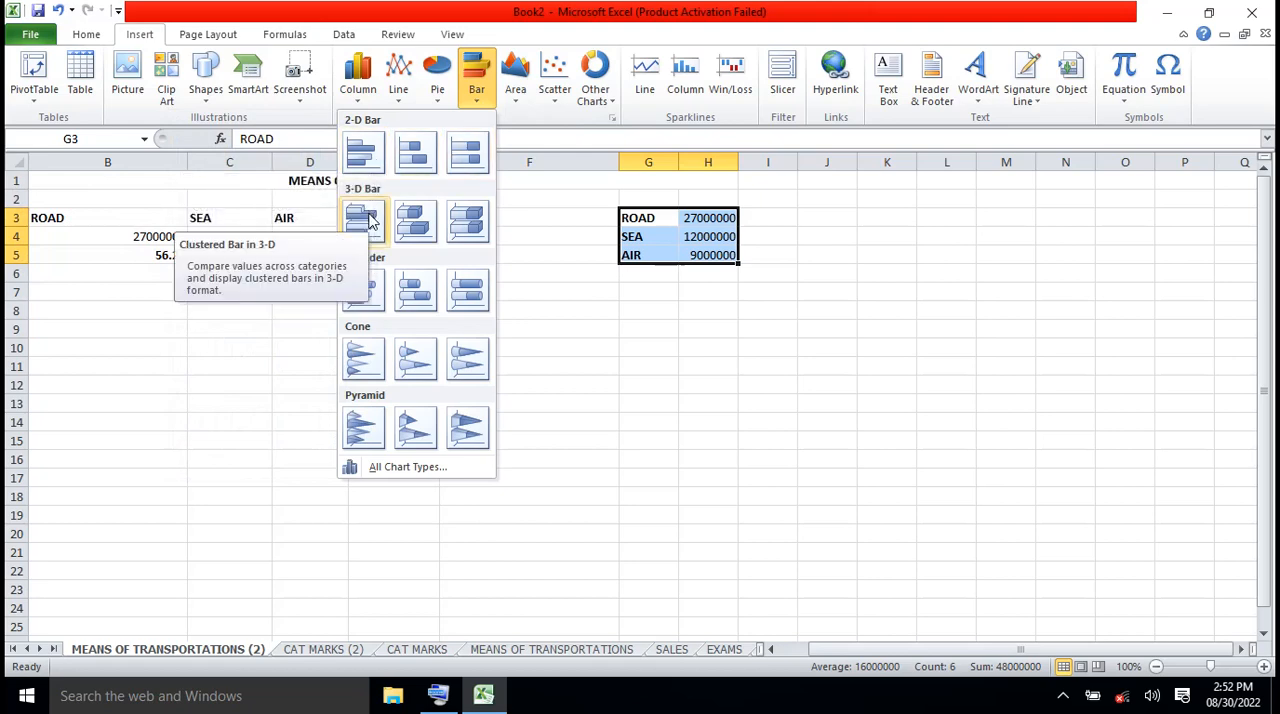
left_click(365, 219)
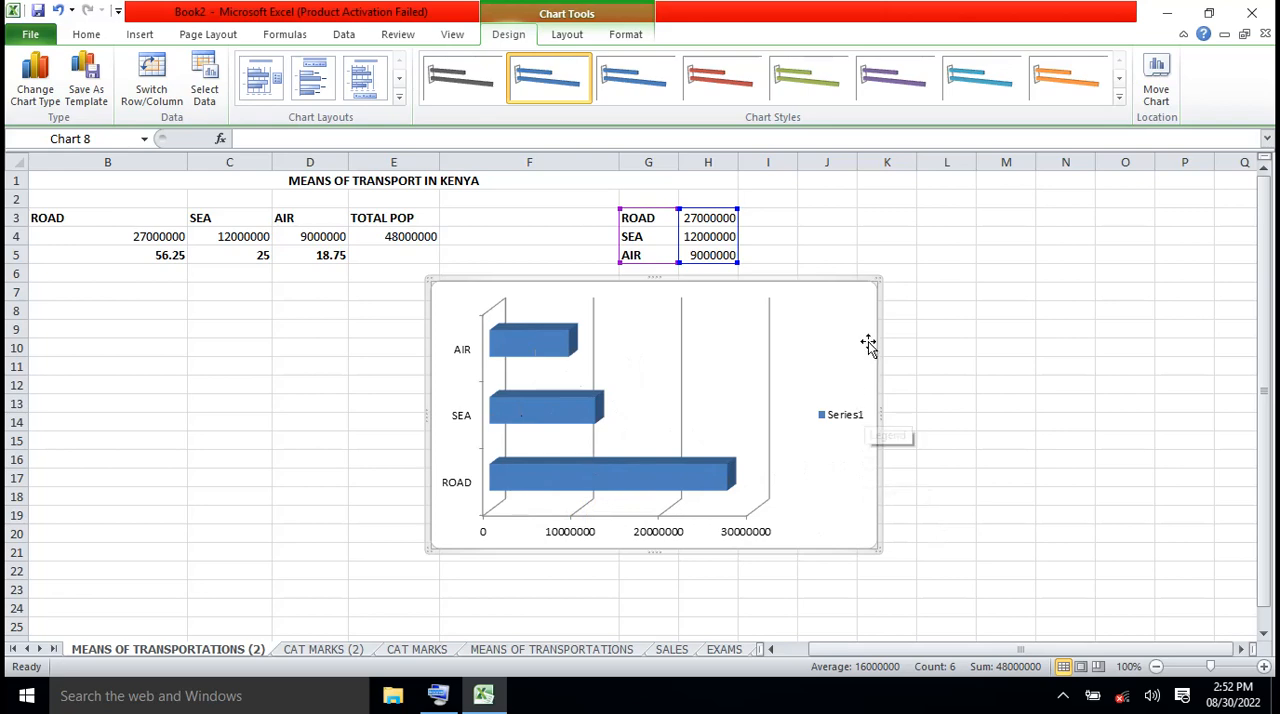
key("Delete")
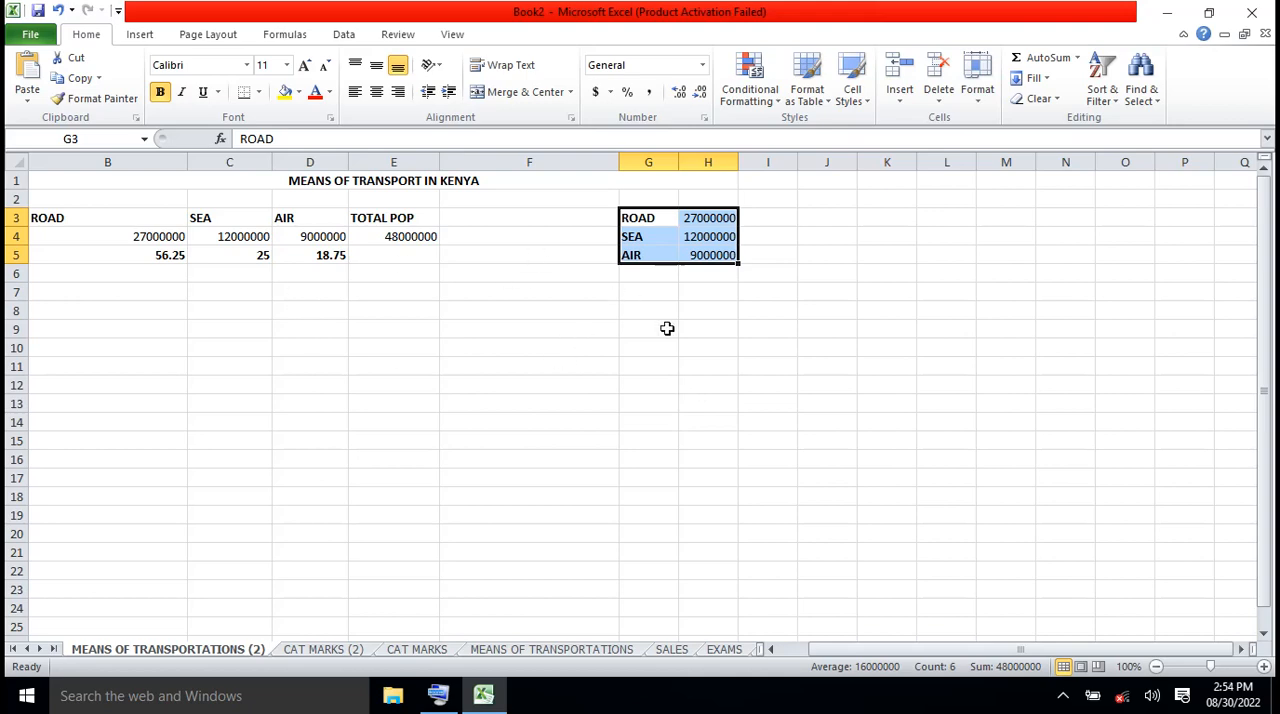
Clear the ROAD, SEA and AIR helper table from cells G3:H5
key("Delete")
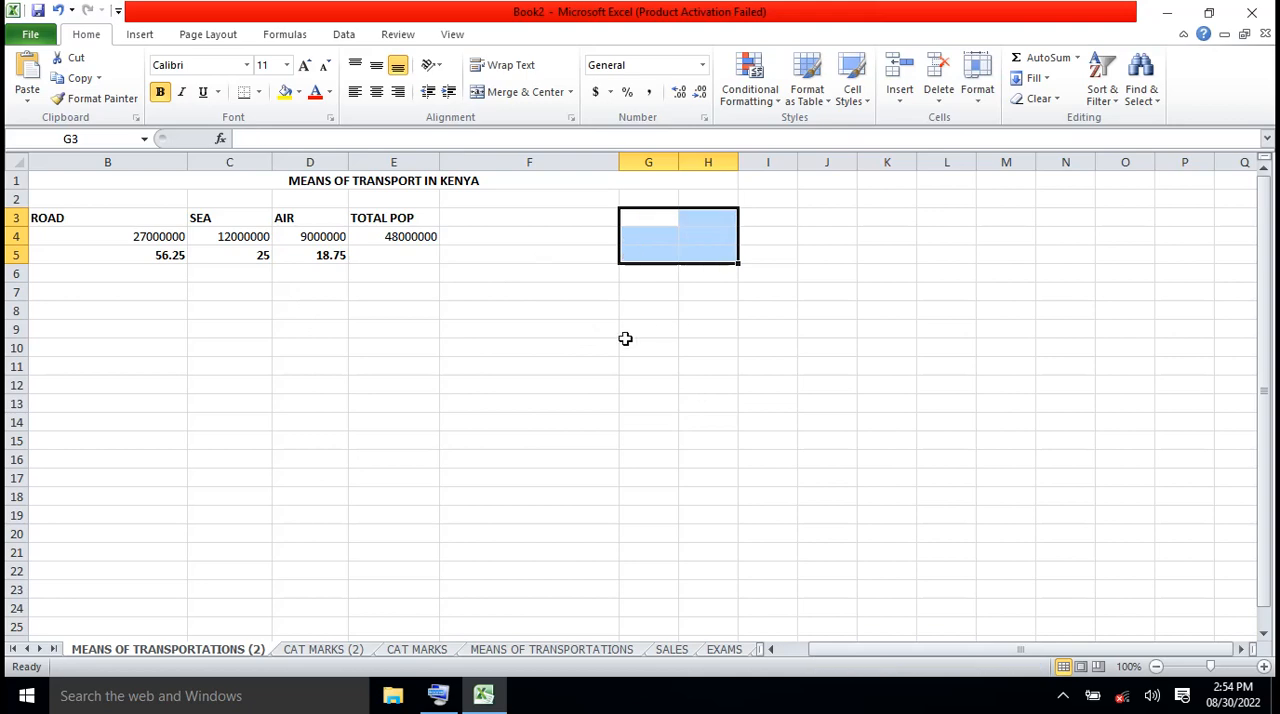
left_click(487, 343)
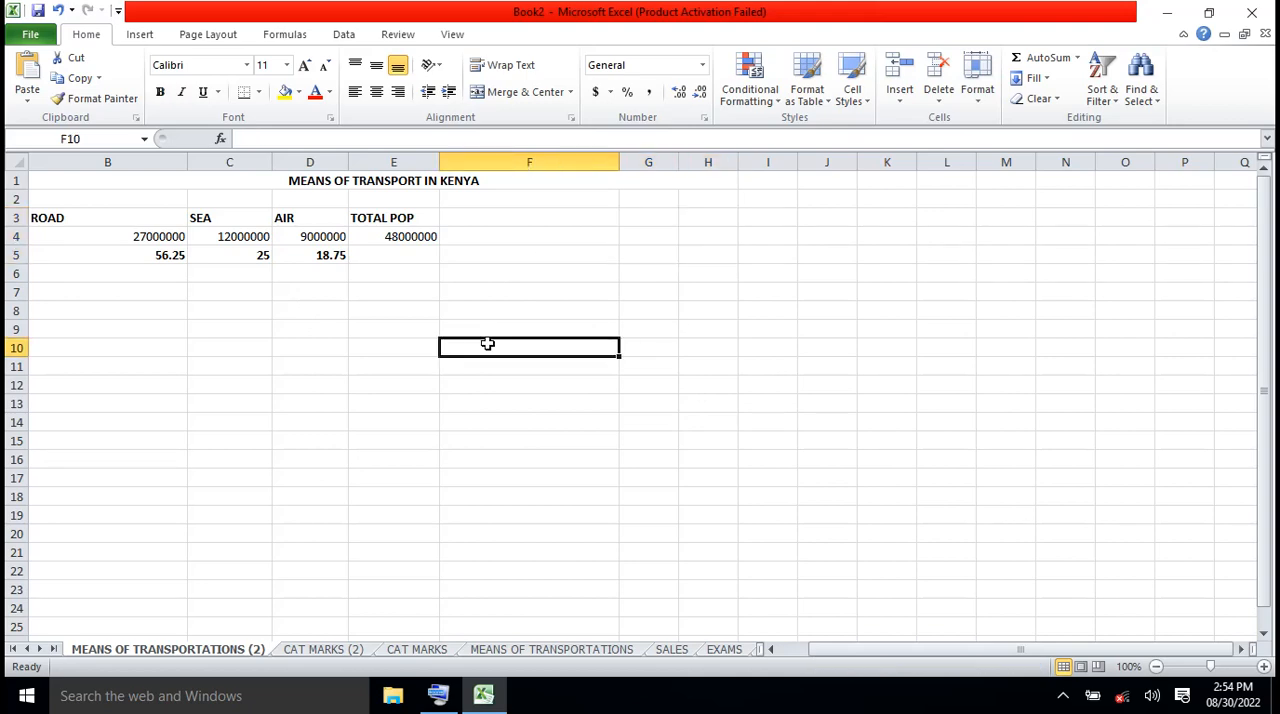
left_click(201, 219)
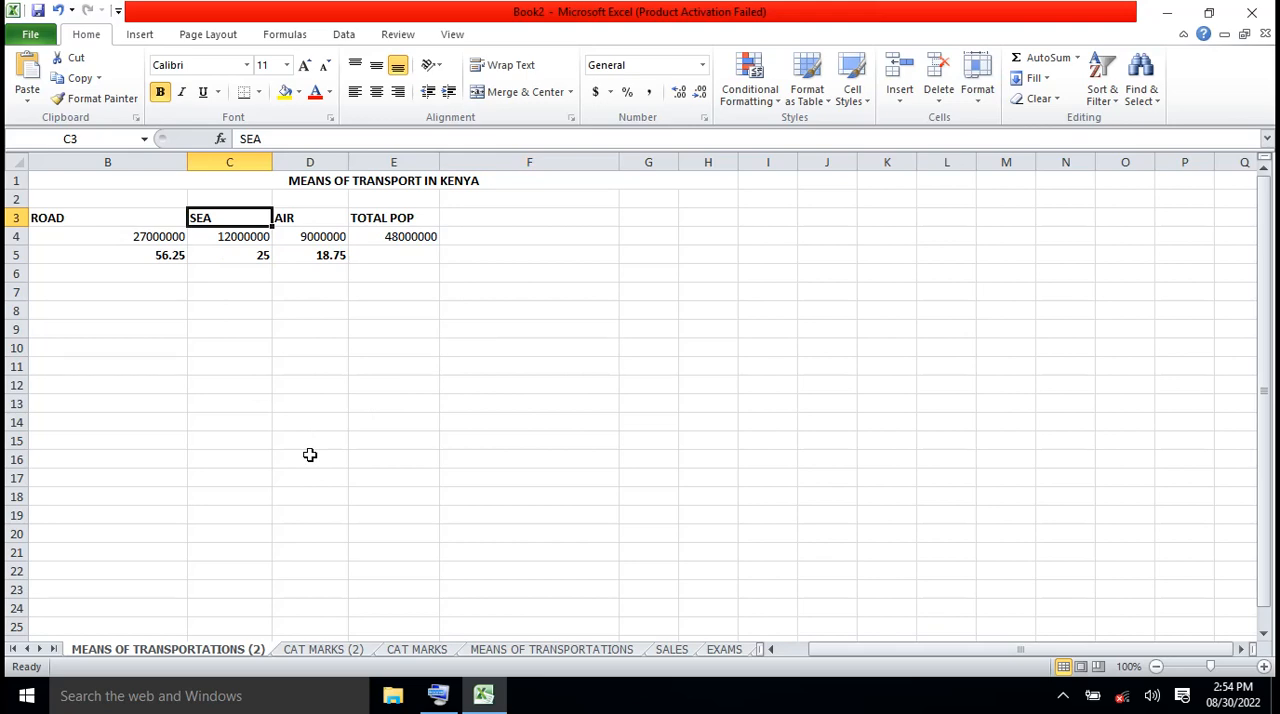
Change the merged title in B1 to GENERAL POPULATION LEVEL OF EDUCATION IN KENYA
left_click(422, 183)
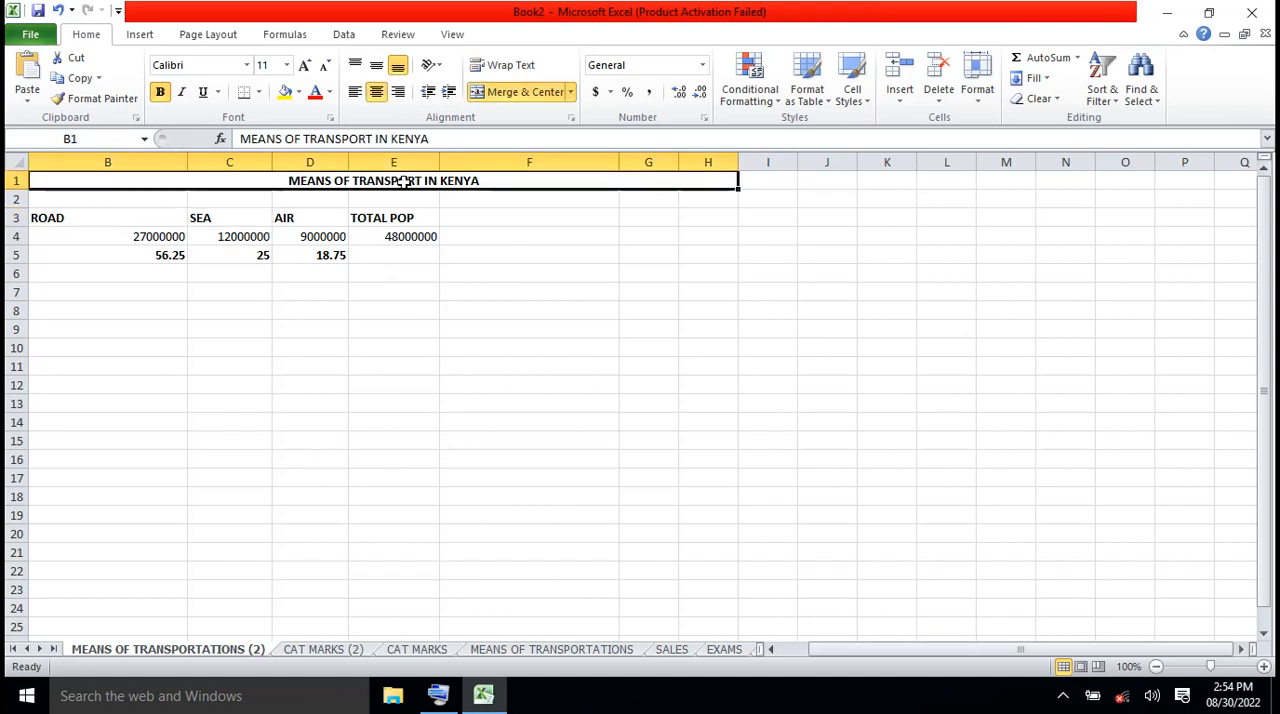
left_click(372, 139)
key("BackSpace")
key("BackSpace")
key("BackSpace")
key("BackSpace")
key("BackSpace")
key("BackSpace")
key("BackSpace")
key("BackSpace")
key("BackSpace")
key("BackSpace")
key("BackSpace")
key("BackSpace")
key("BackSpace")
key("BackSpace")
key("BackSpace")
key("BackSpace")
key("BackSpace")
key("BackSpace")
key("BackSpace")
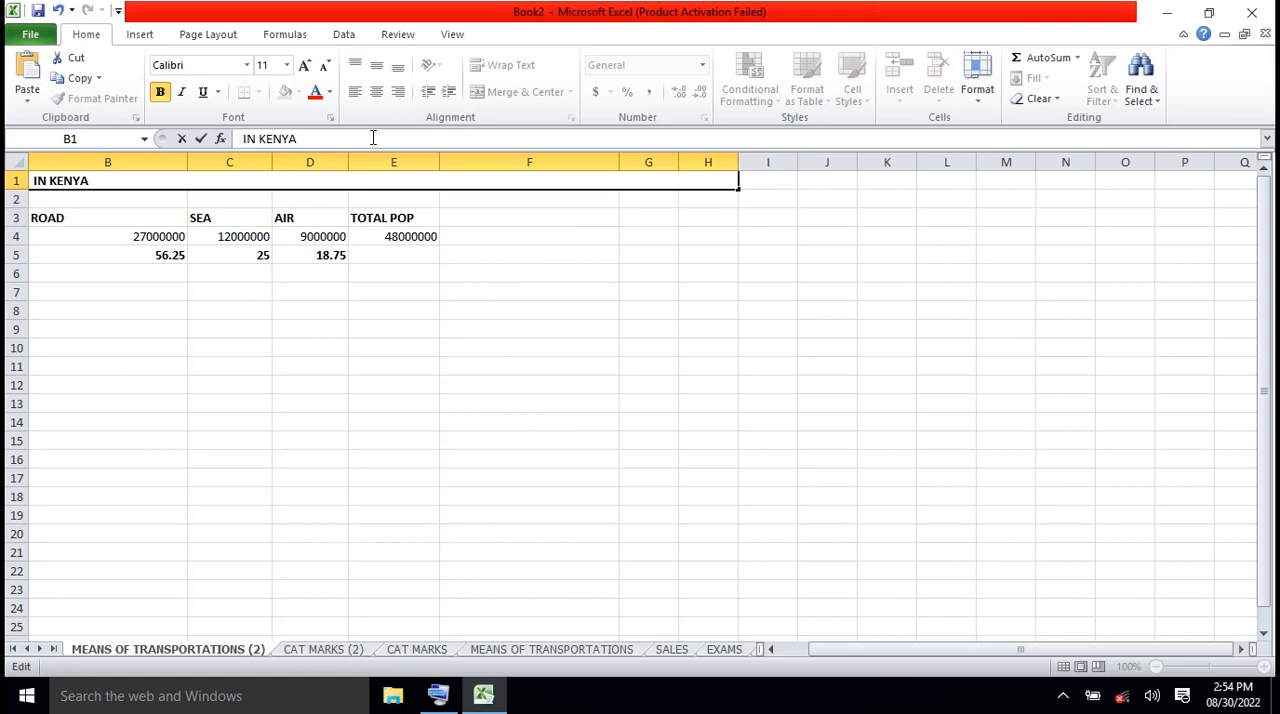
type("GENERAL")
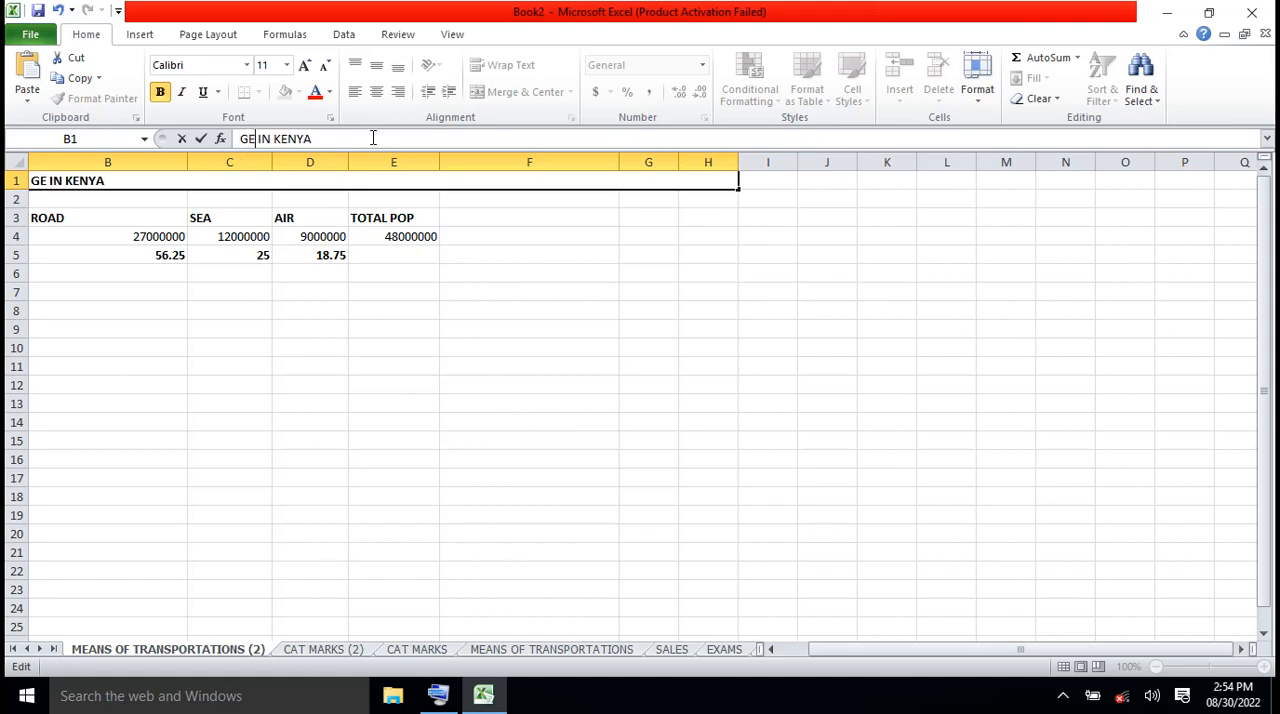
type(" POPU")
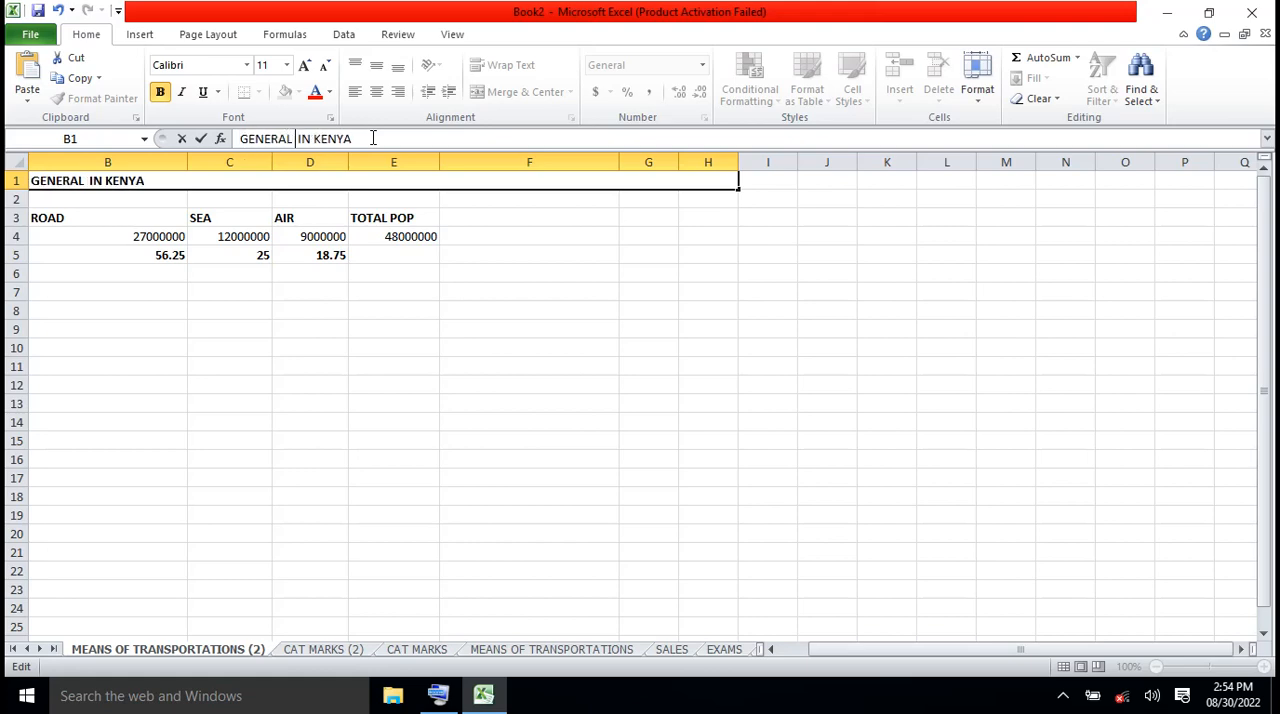
type("LATION ")
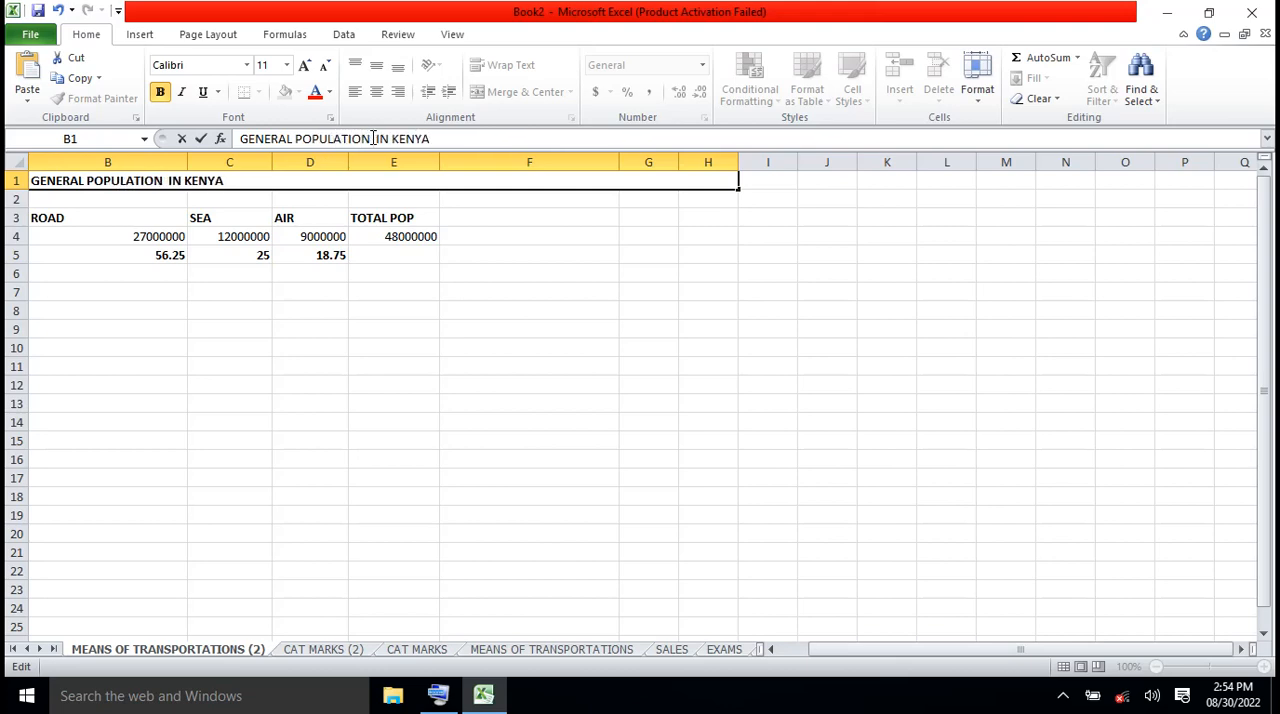
type("LEVEL OF")
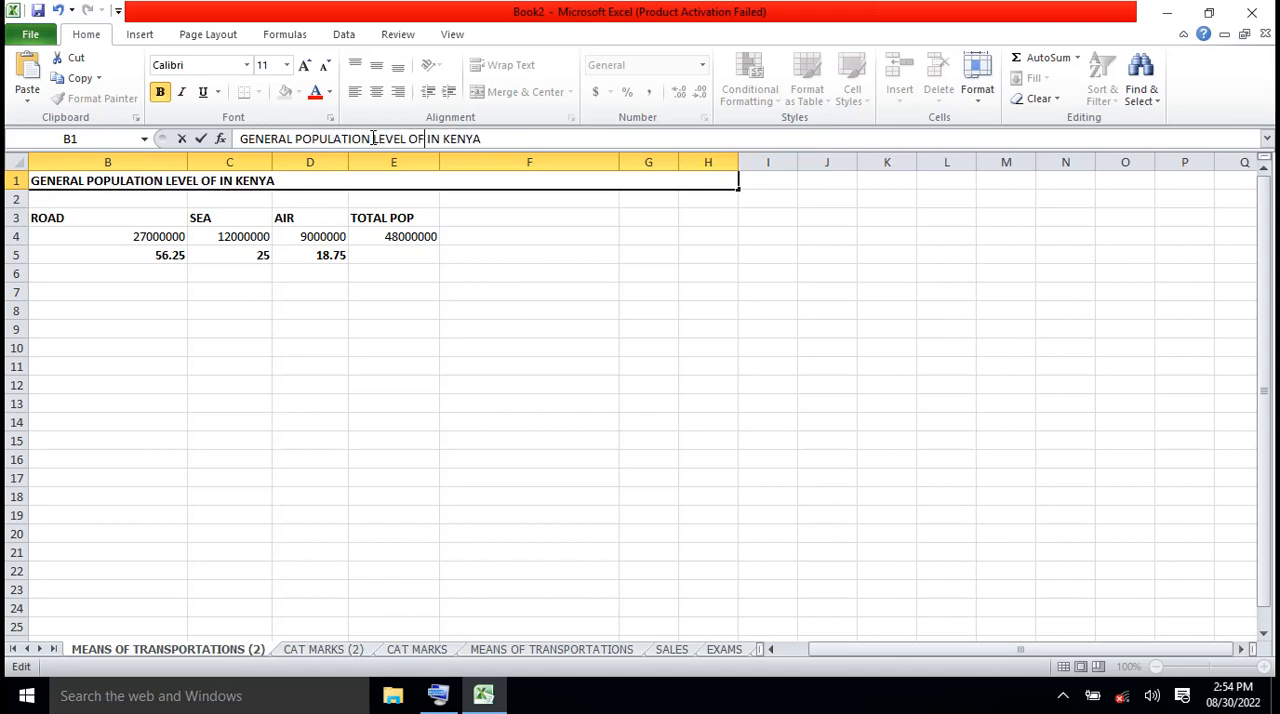
type(" EDUCA ")
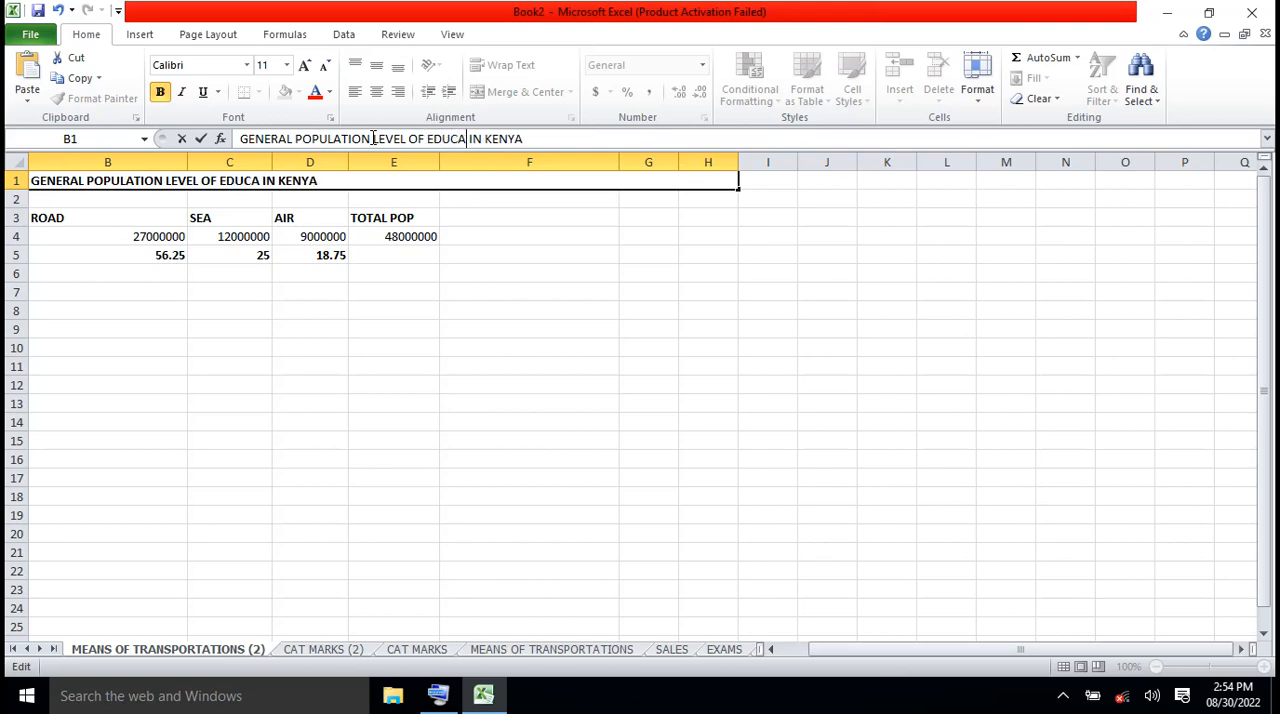
type("TION")
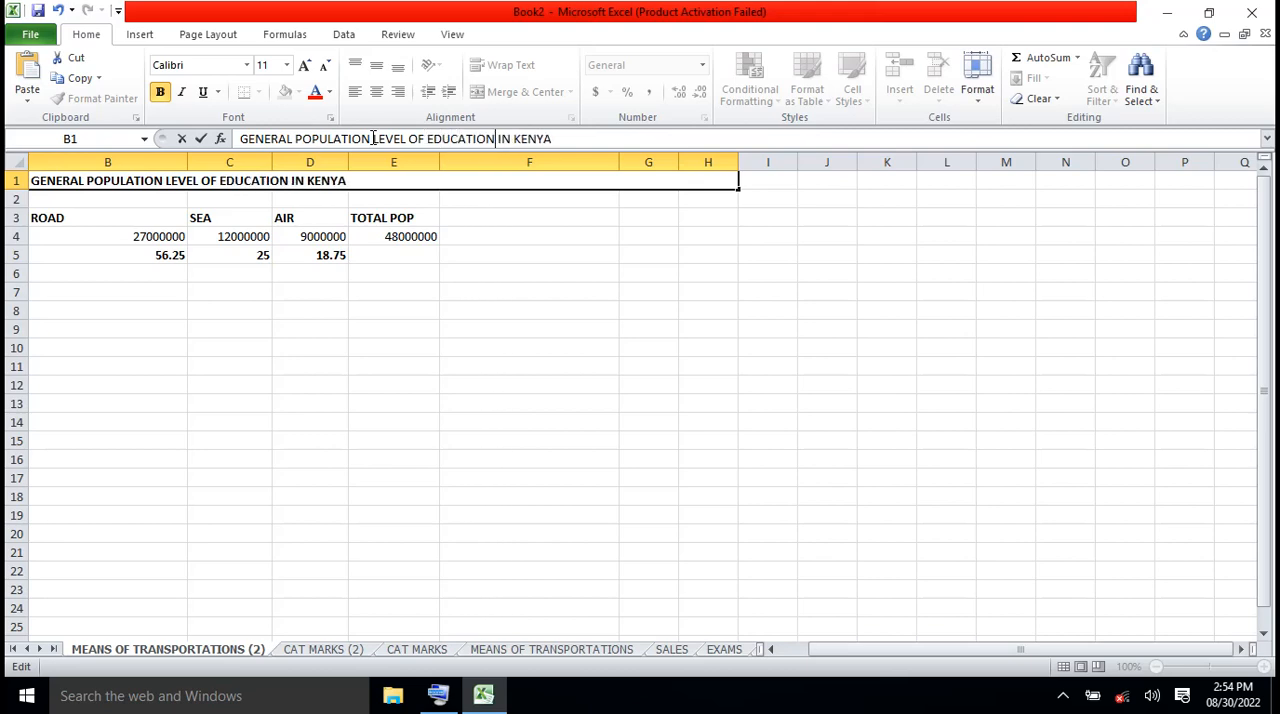
left_click(412, 250)
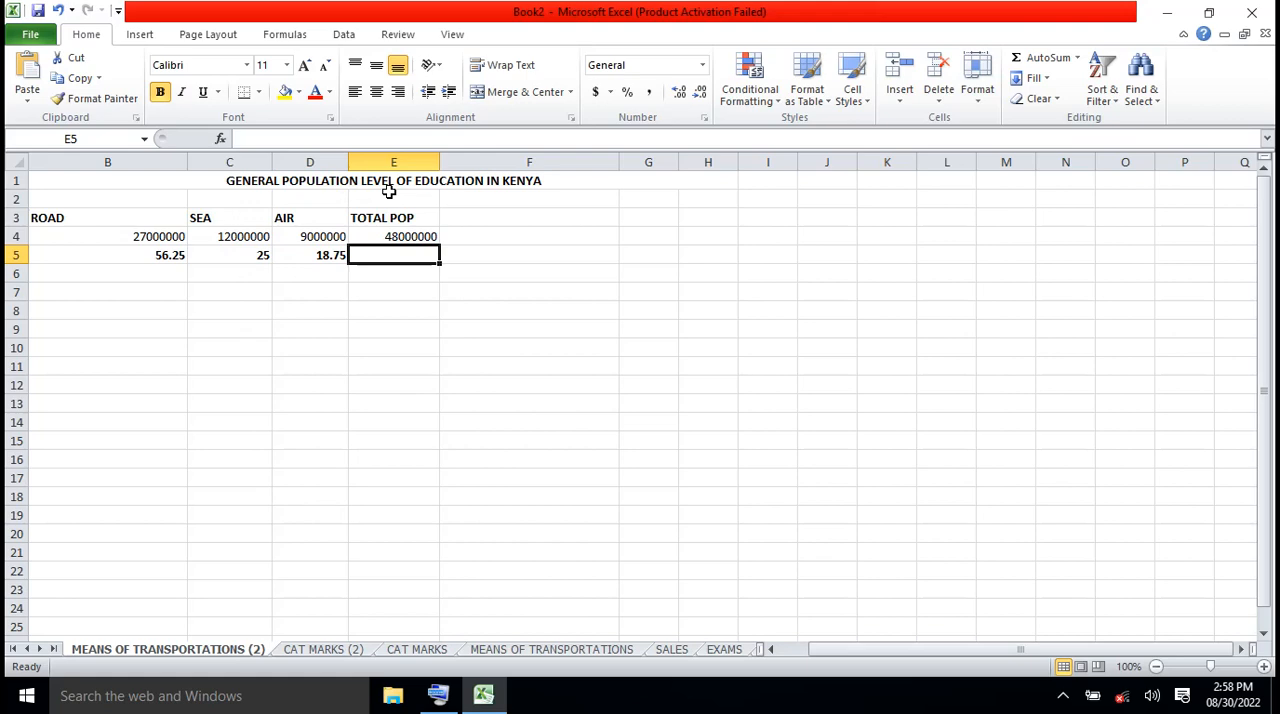
left_click(541, 181)
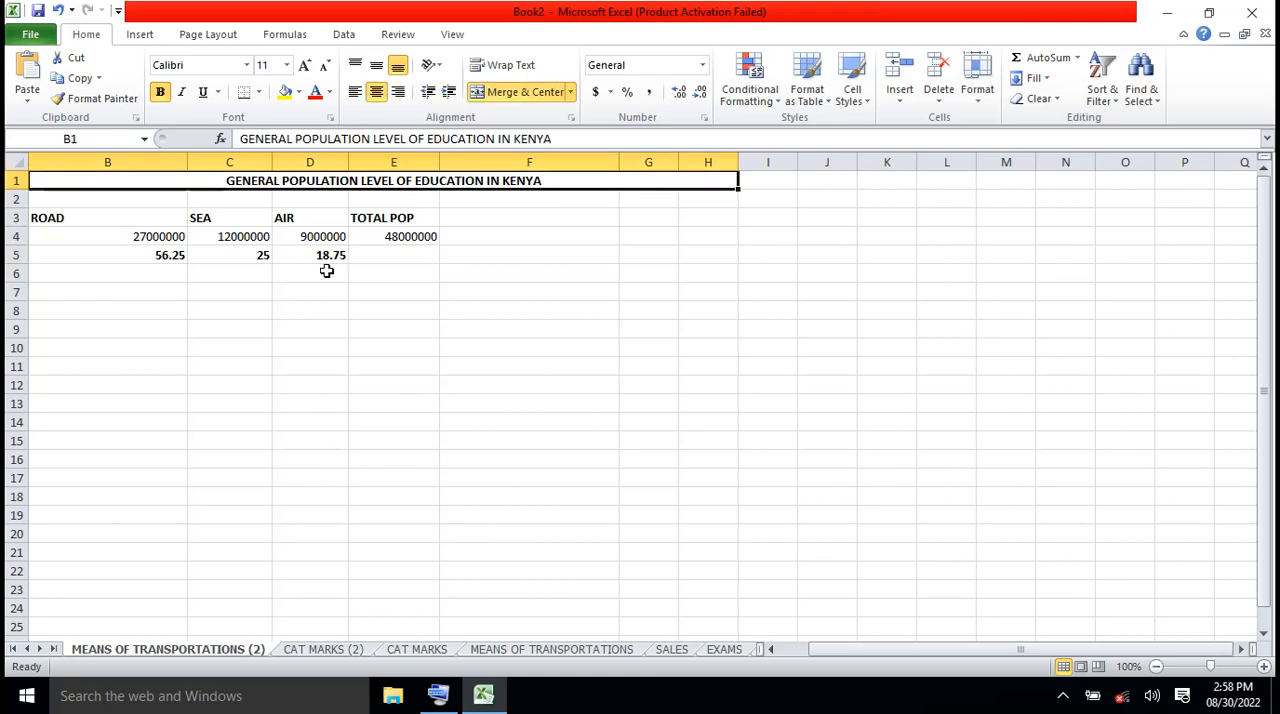
Enter PRIMARY LEVEL as the heading in C3 and in B3
left_click(219, 217)
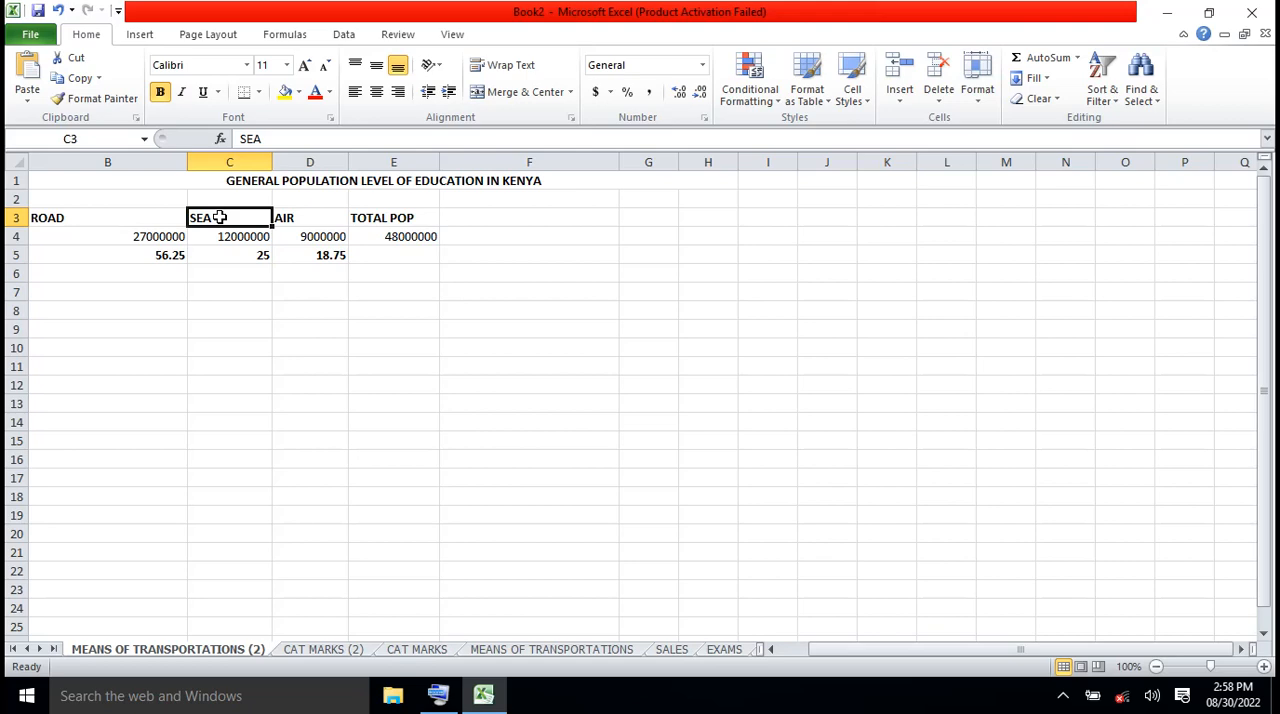
type("PRIMARY")
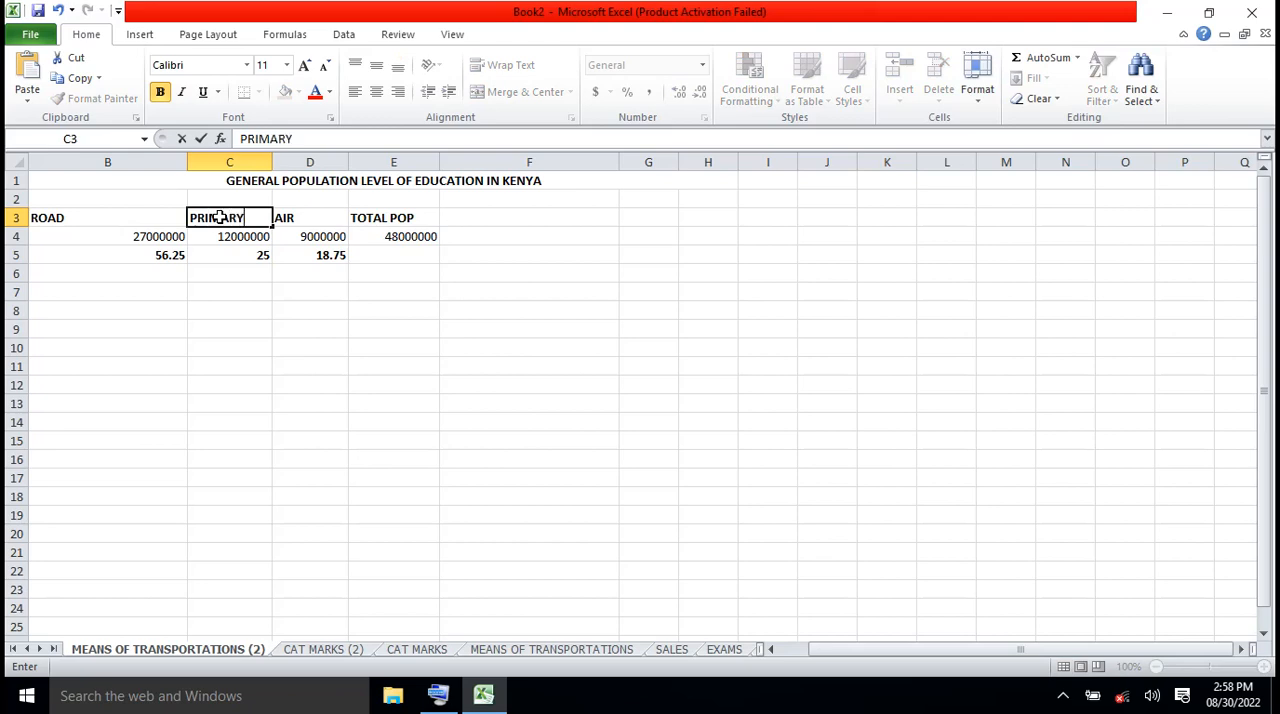
type(" LEVEL")
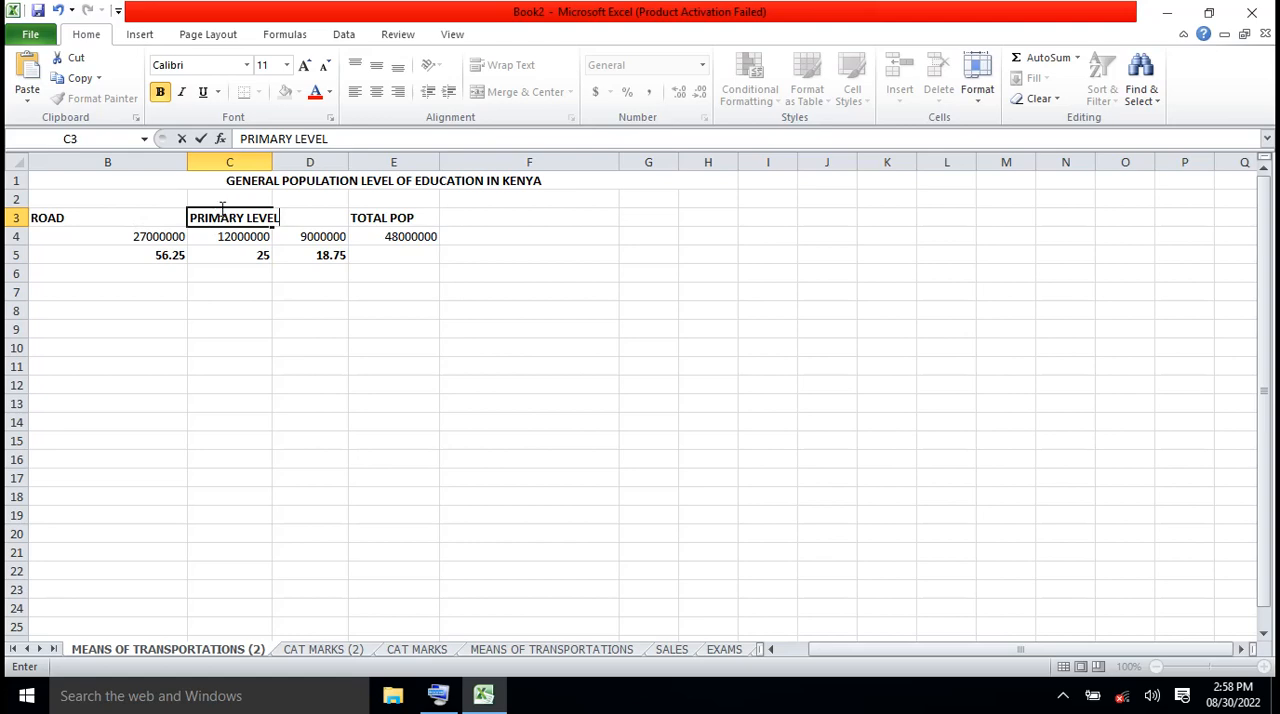
left_click(60, 220)
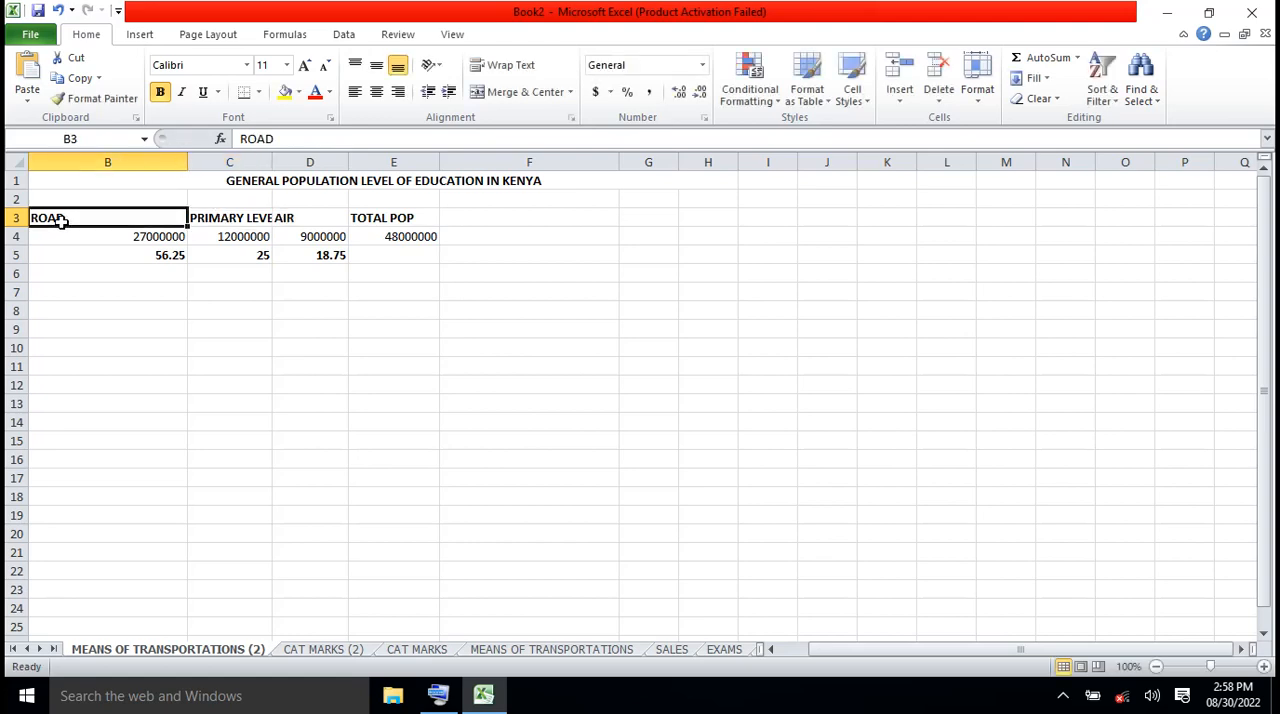
type("PRIMARY")
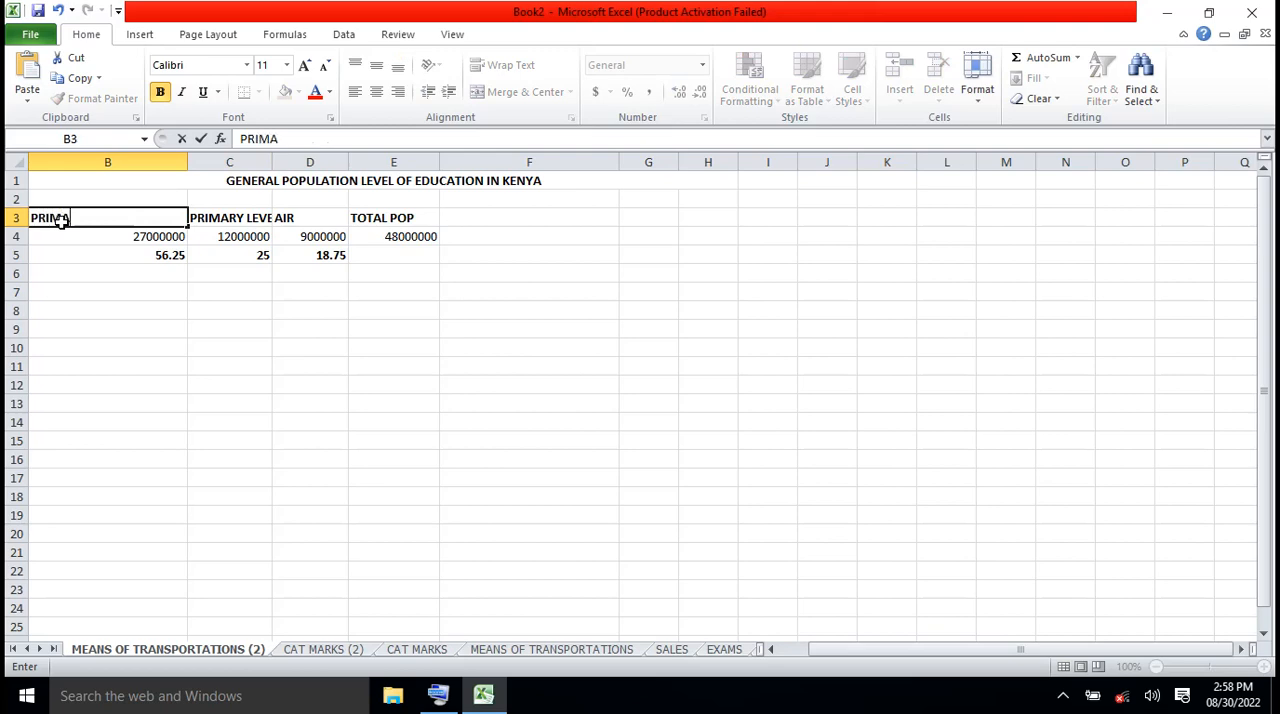
type("VEL")
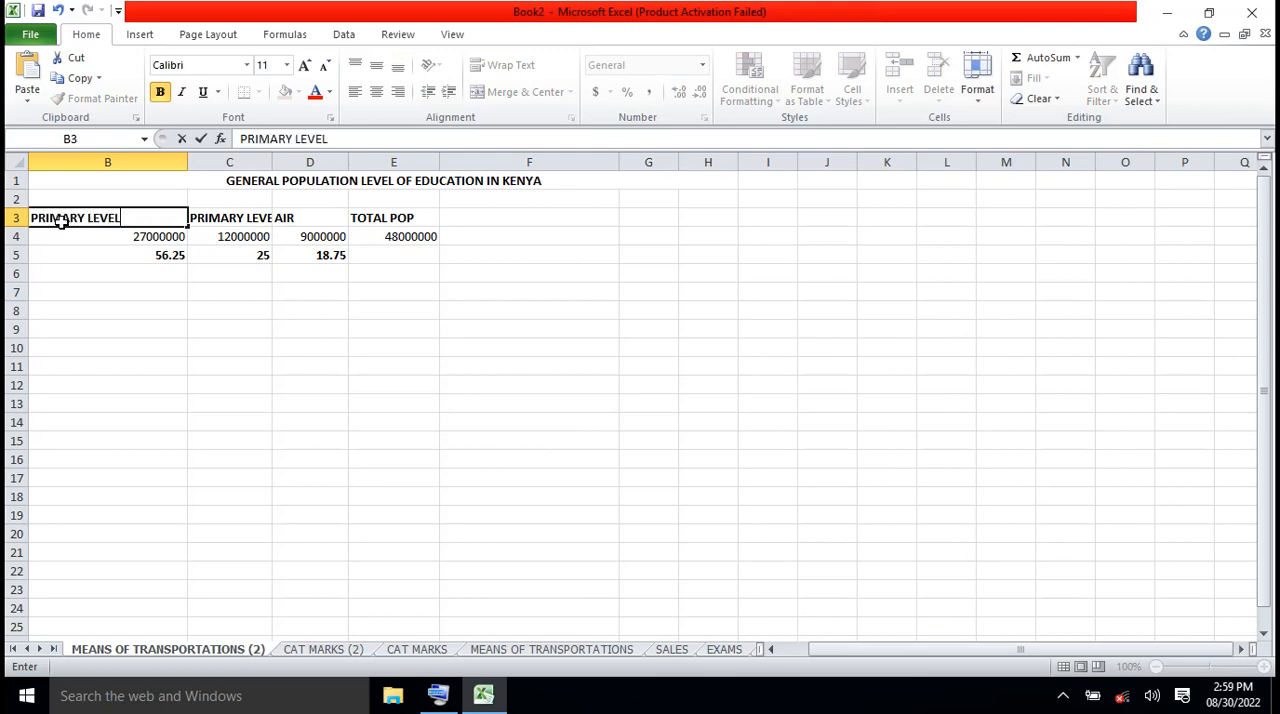
Clear the old transport headings and figures from C3:E5 and the values from B4:B5
left_click_drag(196, 212, 398, 254)
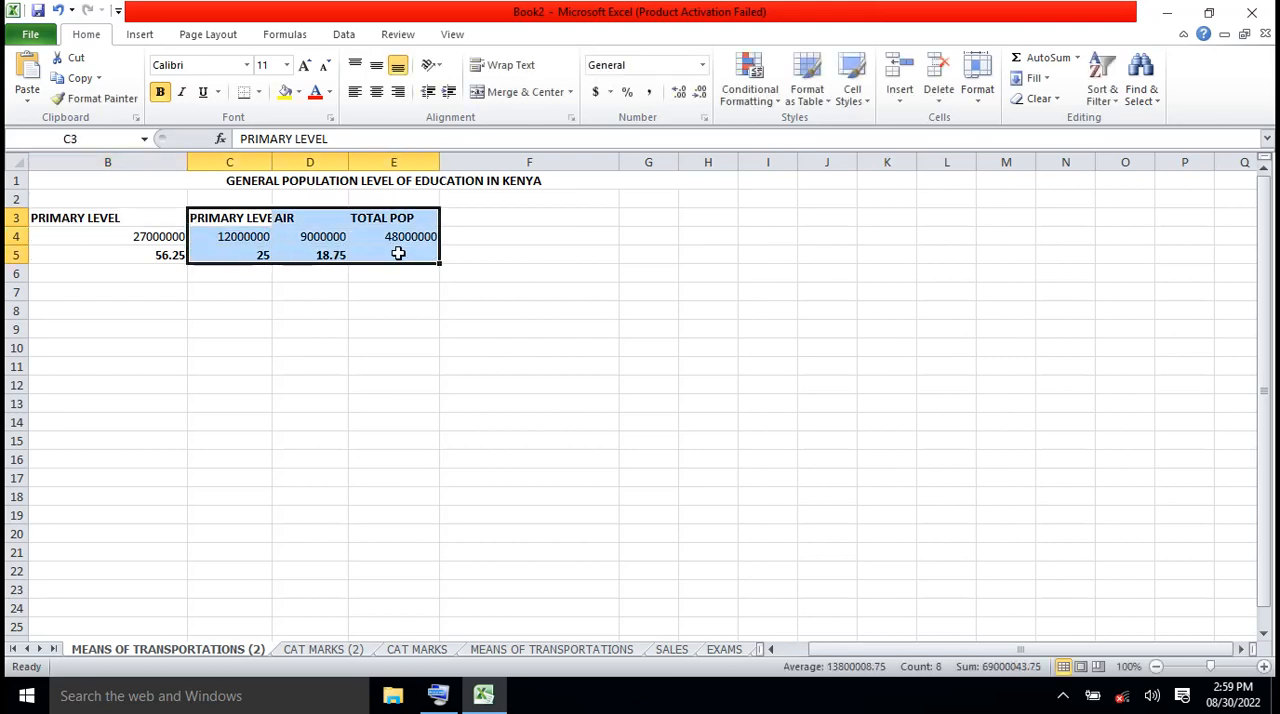
key("Delete")
left_click_drag(191, 220, 152, 258)
left_click(115, 253)
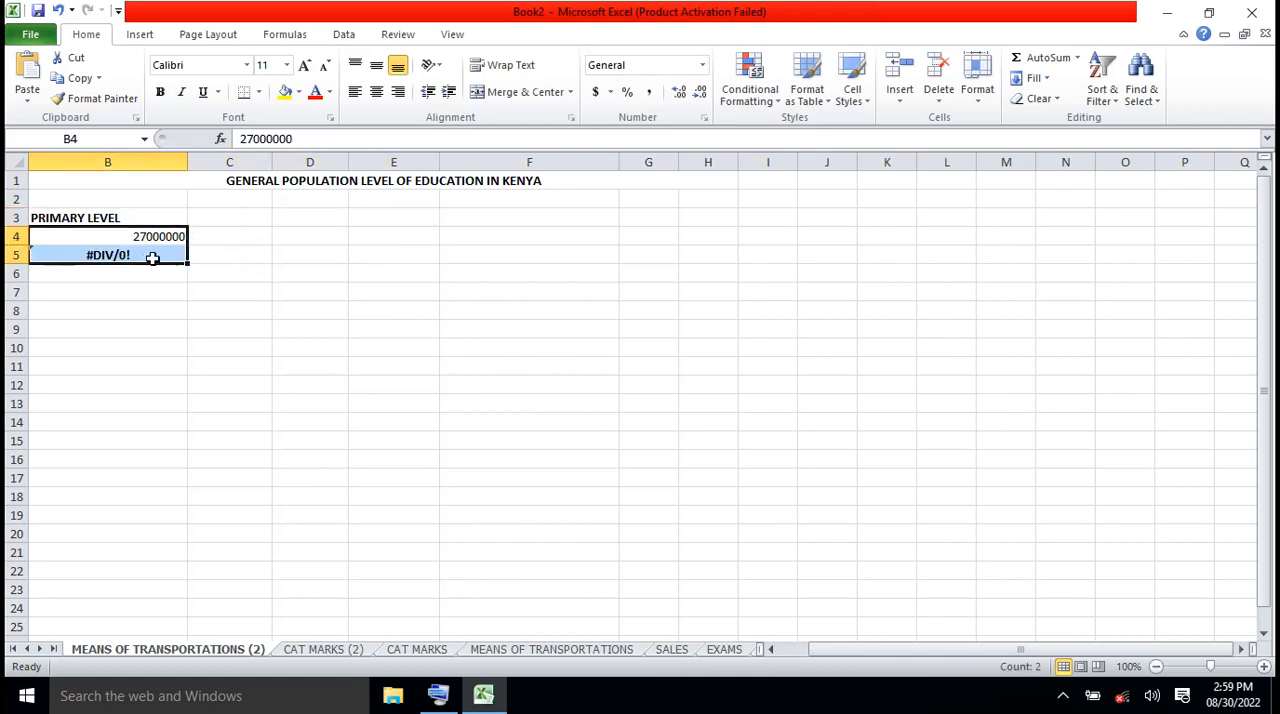
key("Delete")
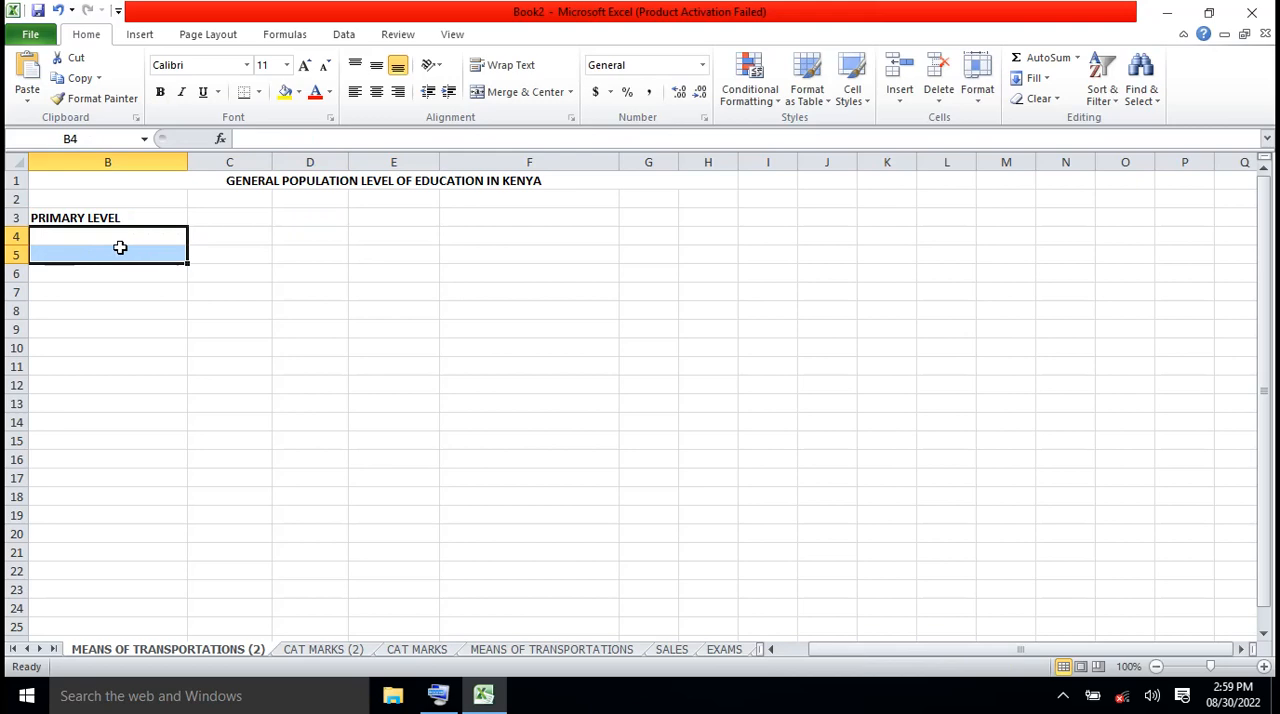
left_click(120, 248)
left_click(106, 238)
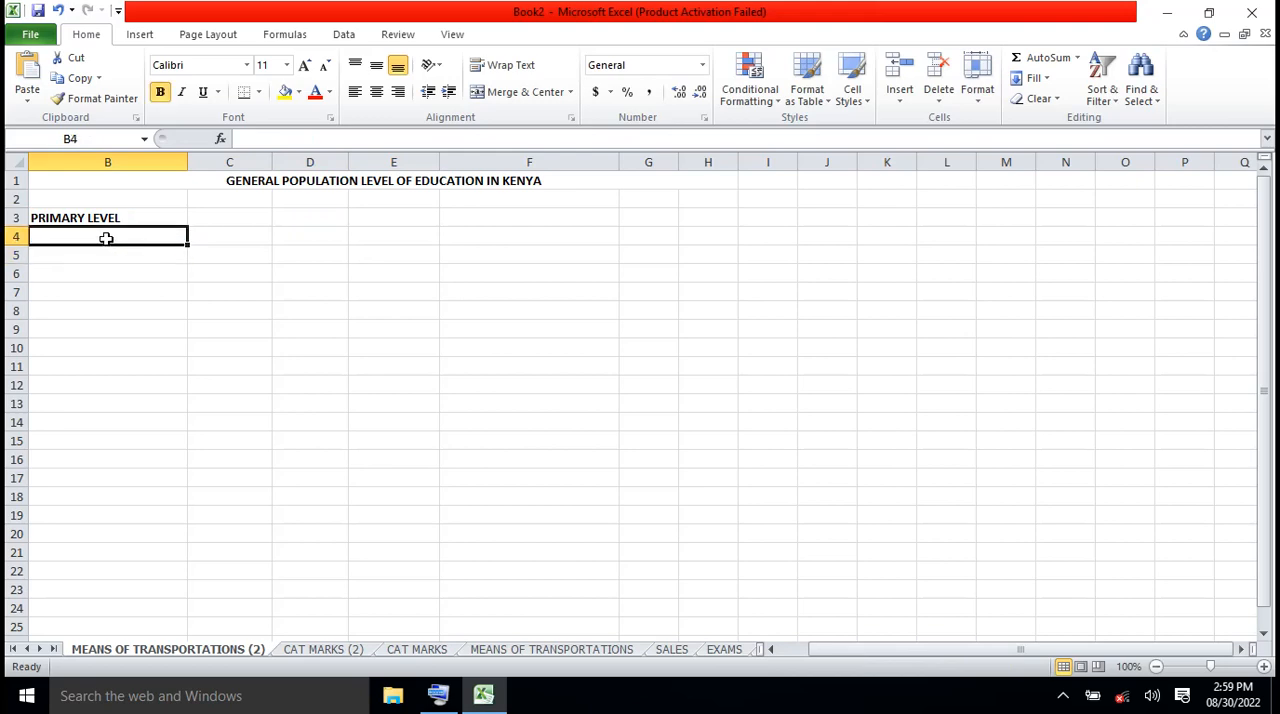
Replace the heading in B3 with ILLITERATE
left_click(119, 219)
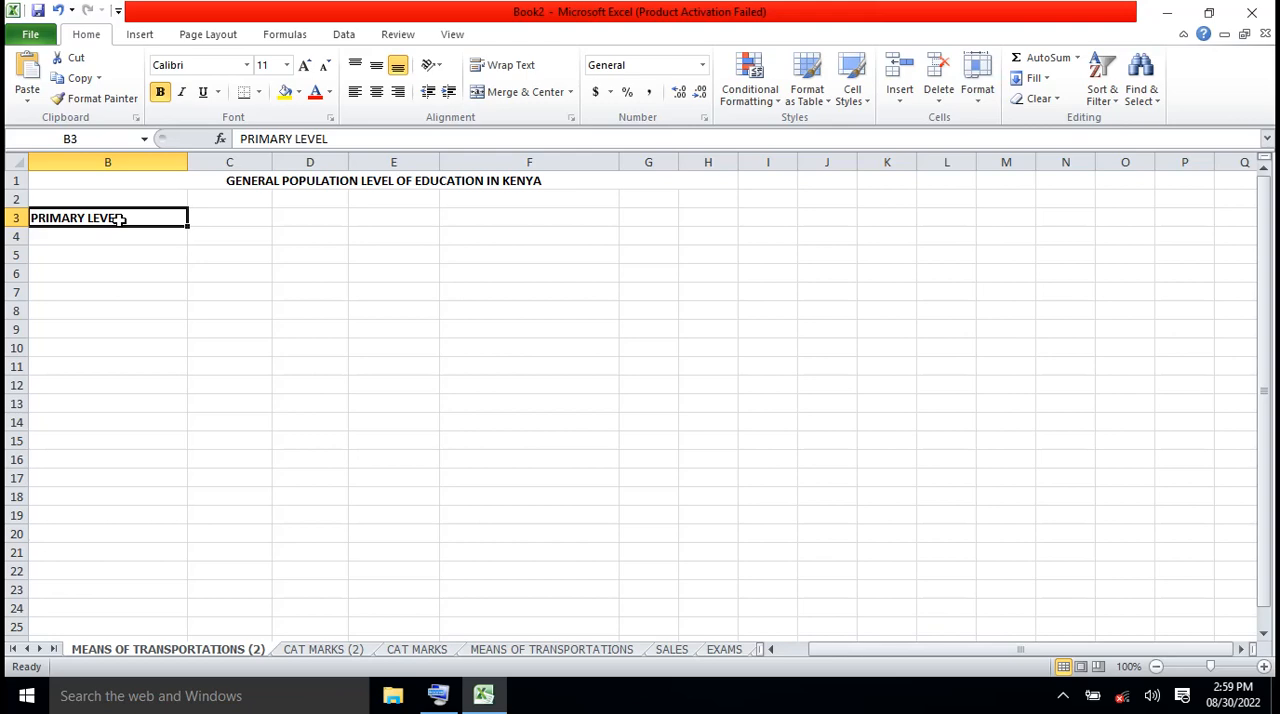
type("ILL")
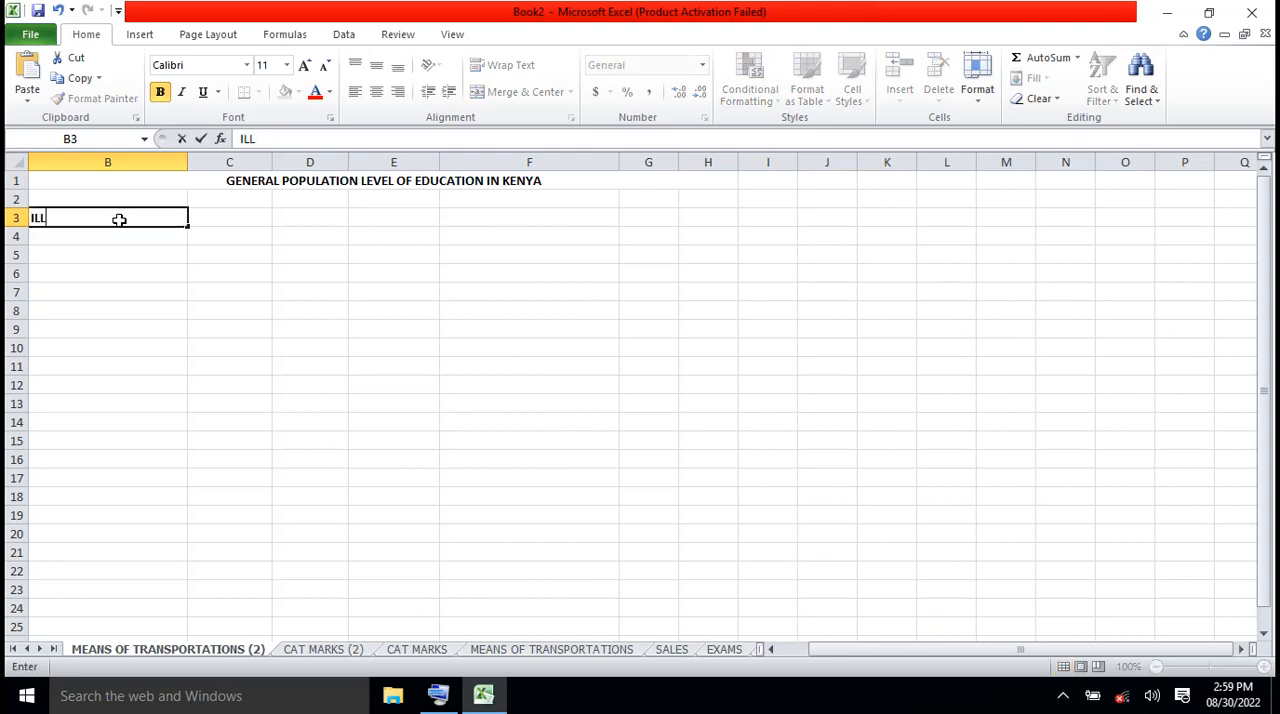
type("ITERATE")
left_click(70, 244)
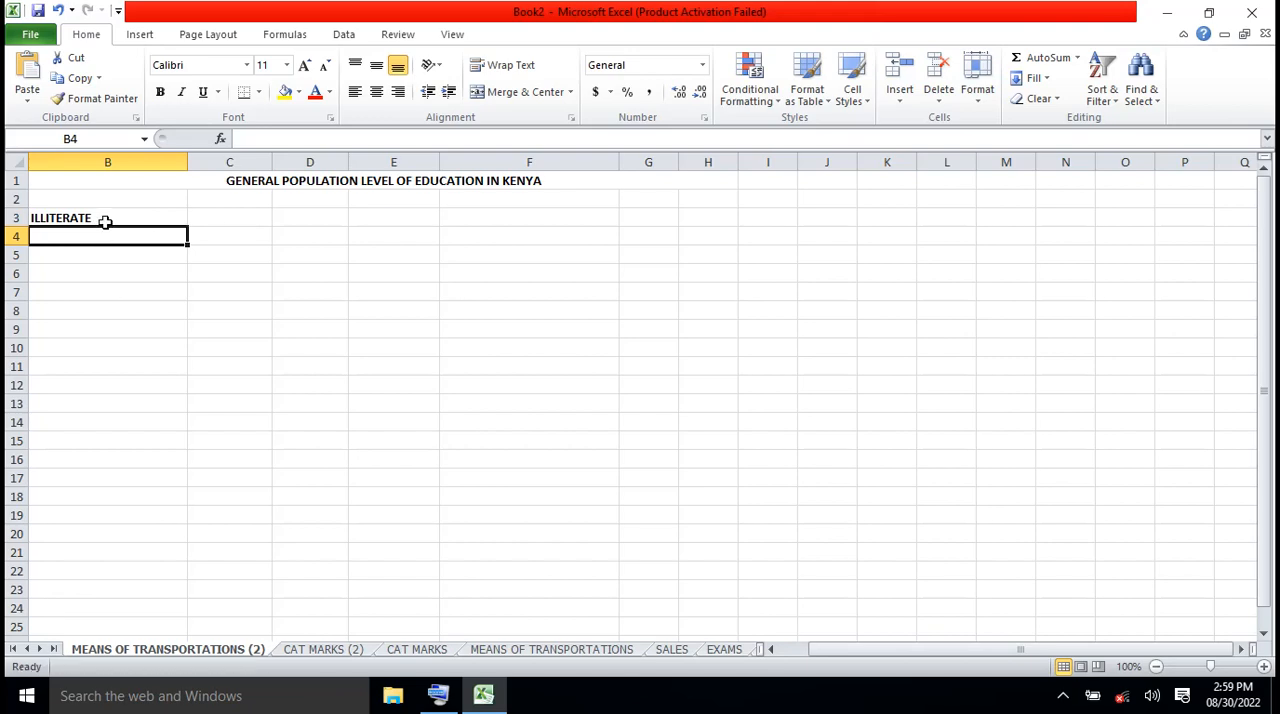
Enter the education categories NO EDUCATION in B3 and PRIMARY LEVEL in B4
left_click(106, 221)
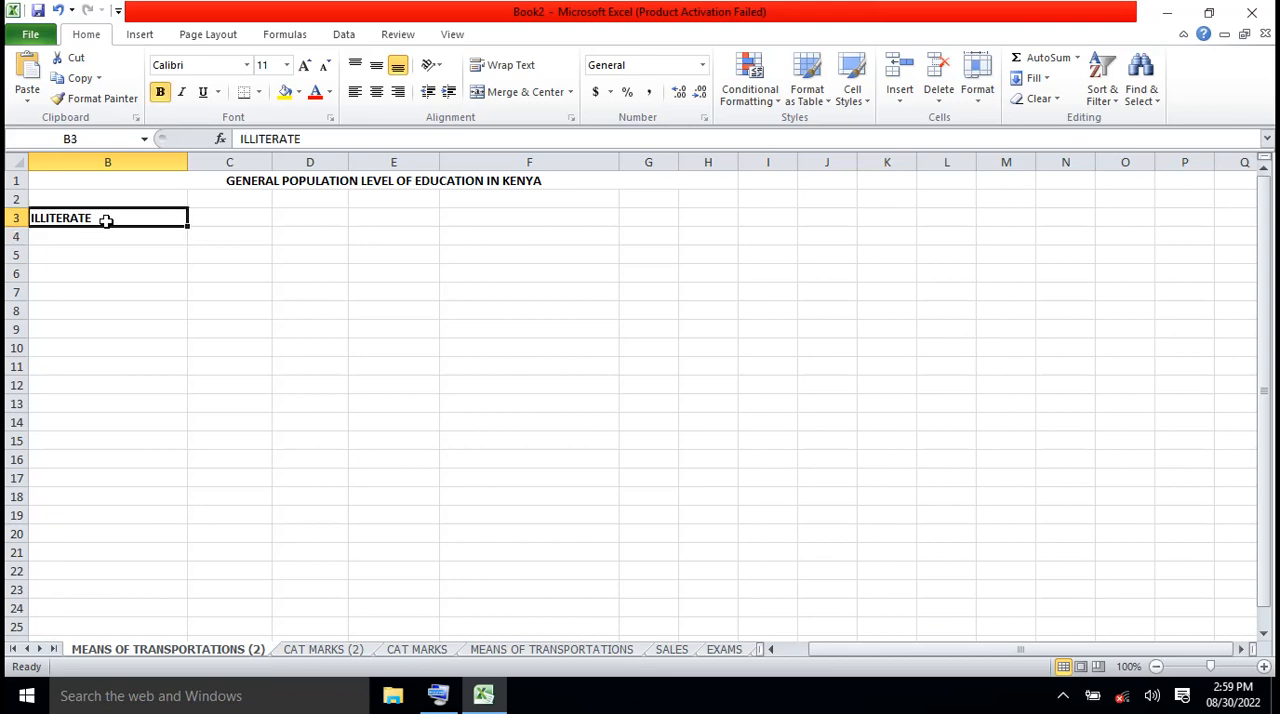
type("N")
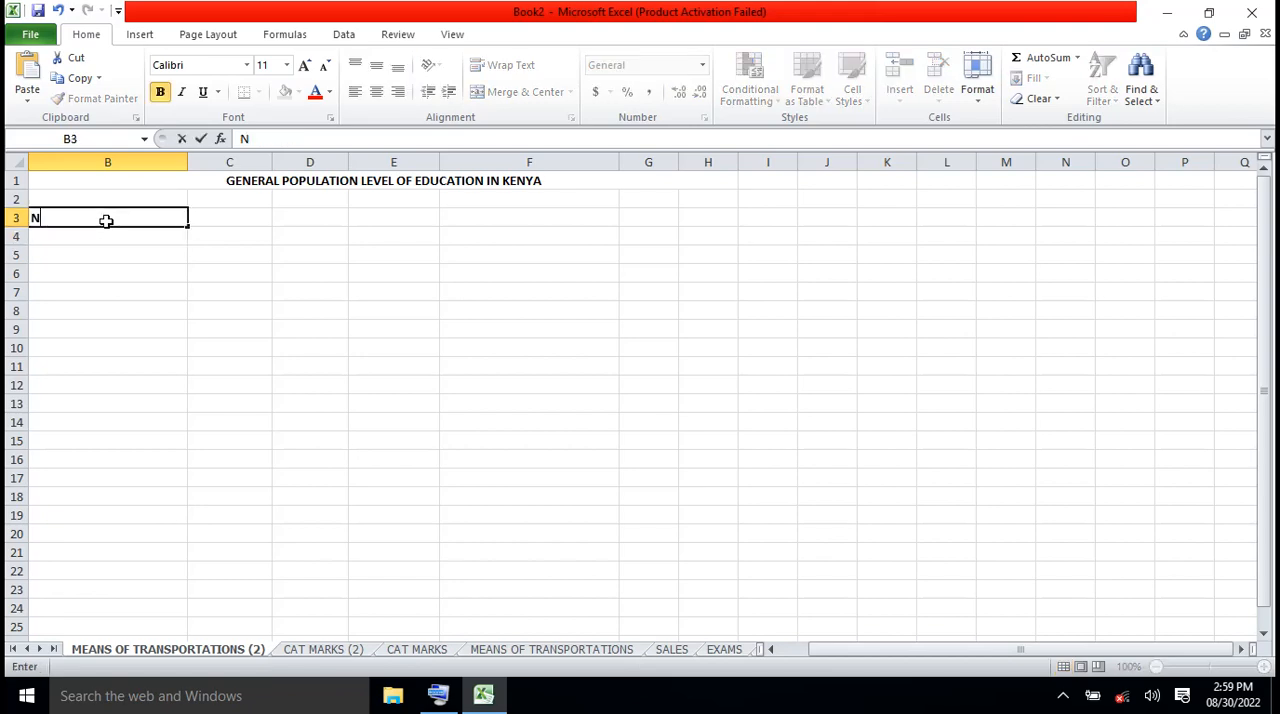
type("O EDUCATION")
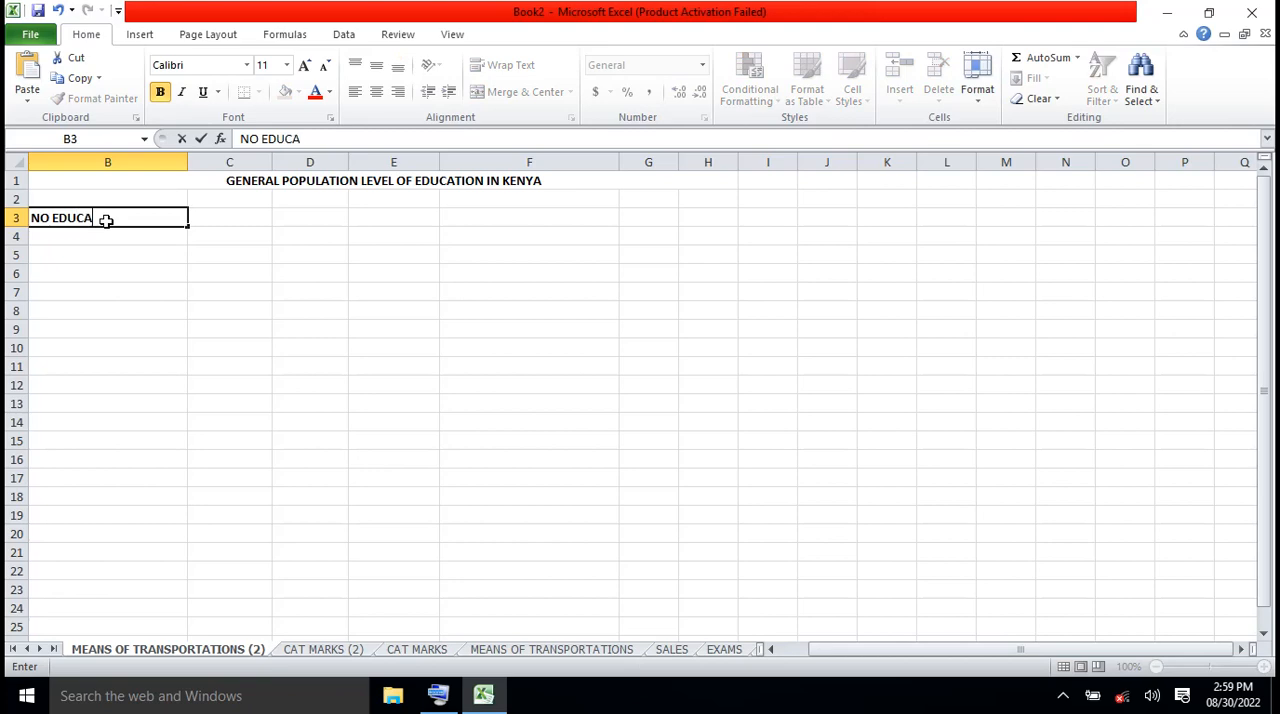
left_click(73, 237)
type("PRIMARY")
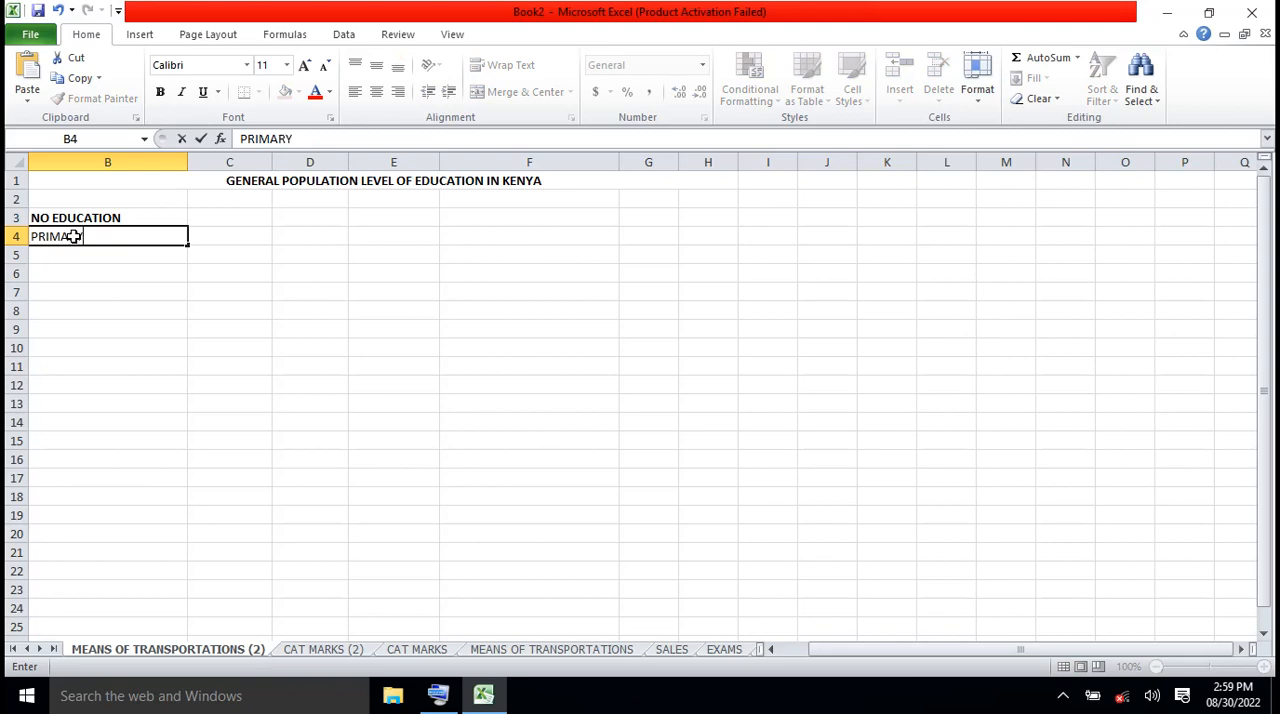
type(" LEVEL")
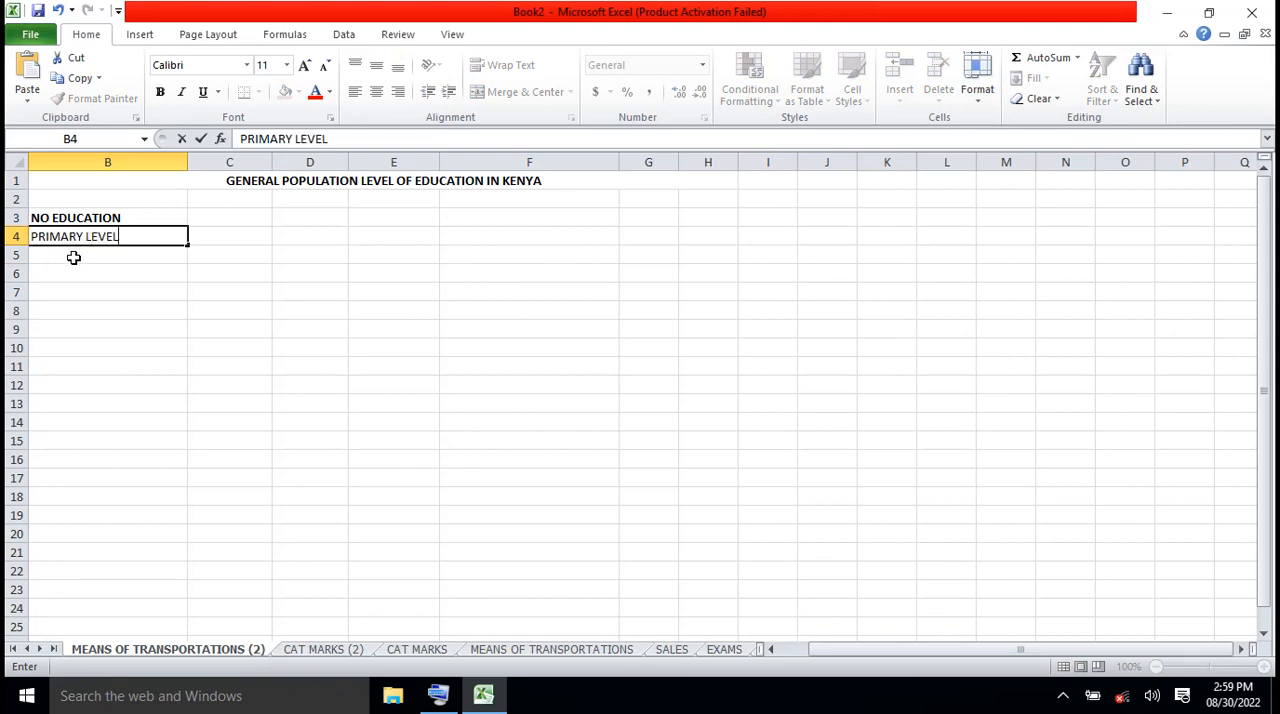
key("Return")
Add the education categories SECONDARY LEVEL in B5 and COLLEGE LEVEL in B6
type("S")
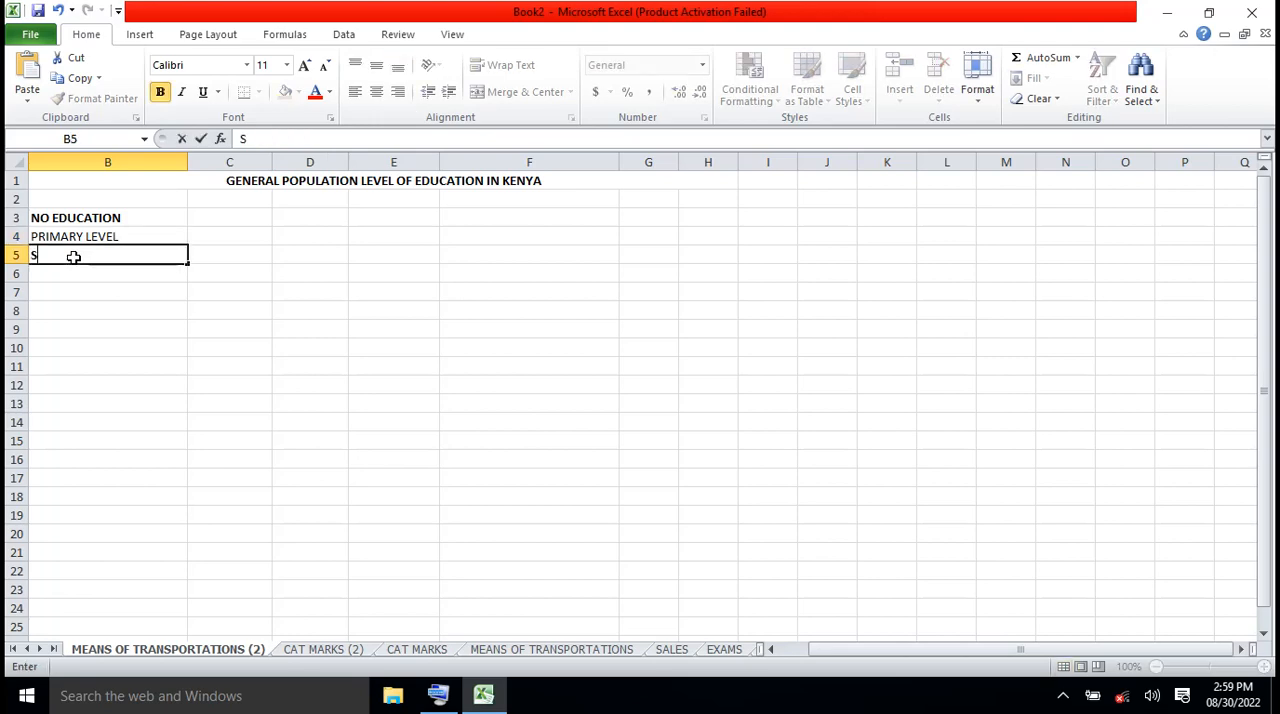
type("ECONDAR")
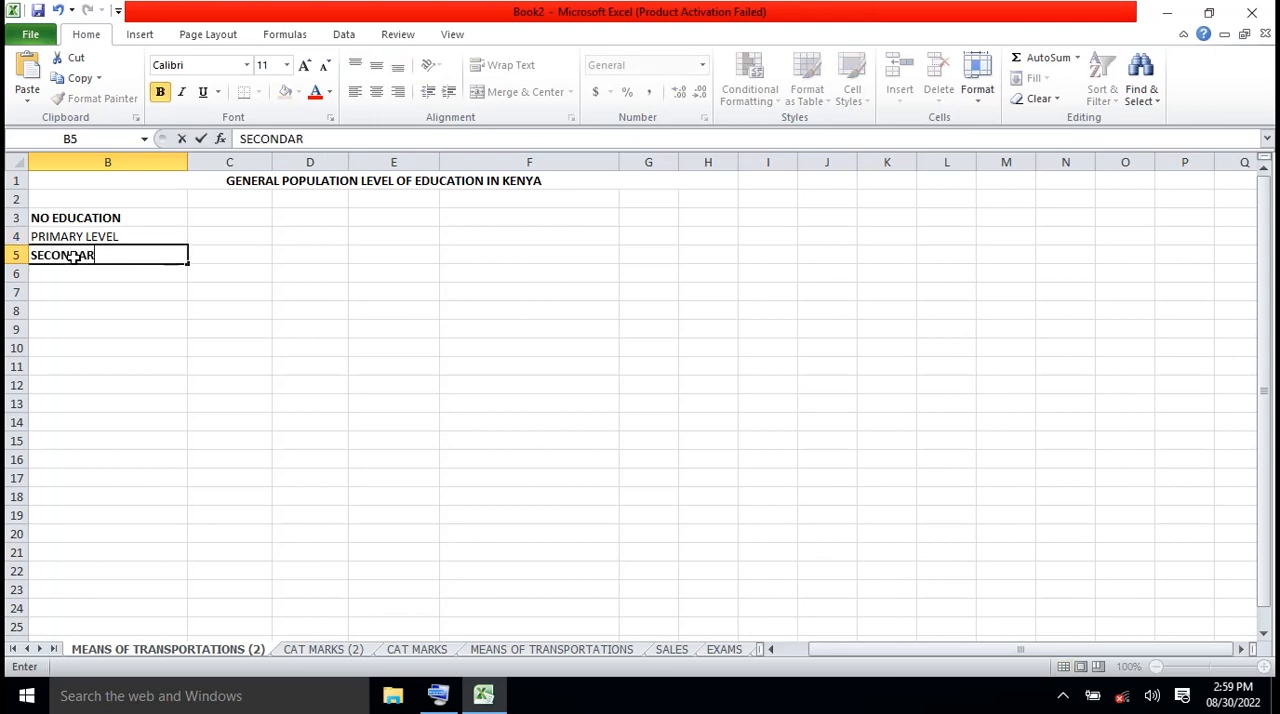
type("Y LEVEL")
left_click(73, 273)
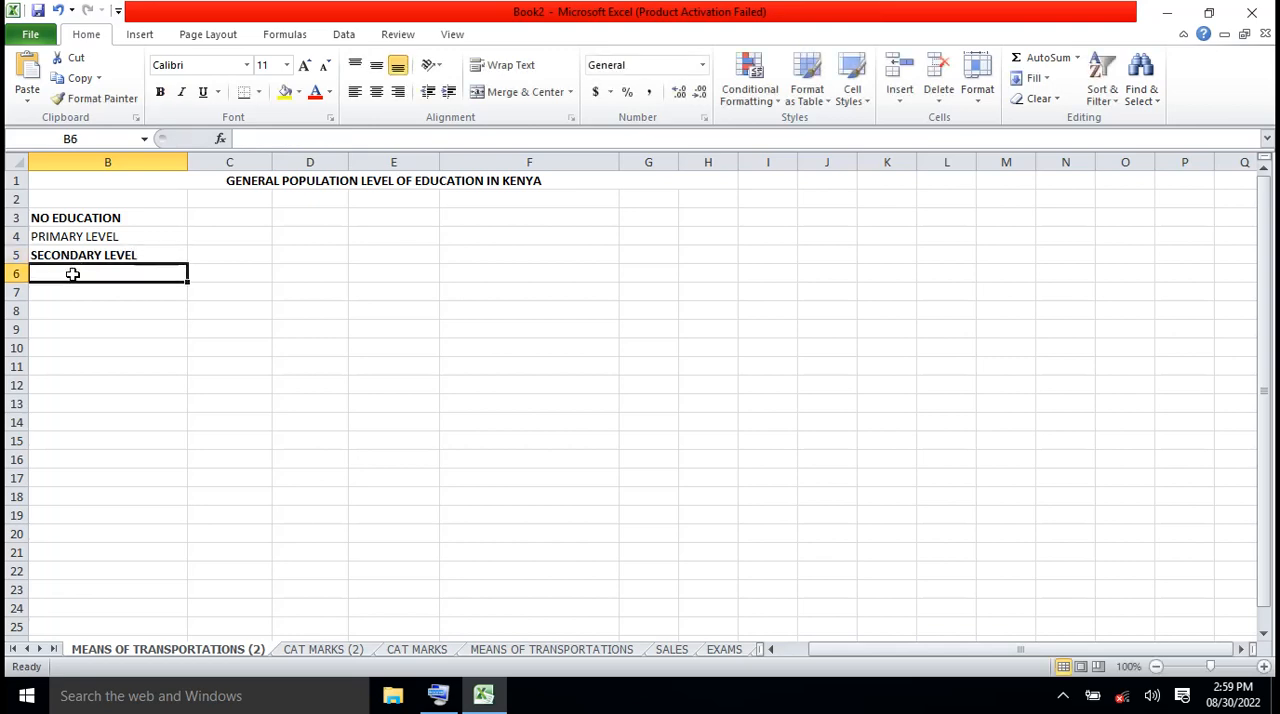
type("COLLE")
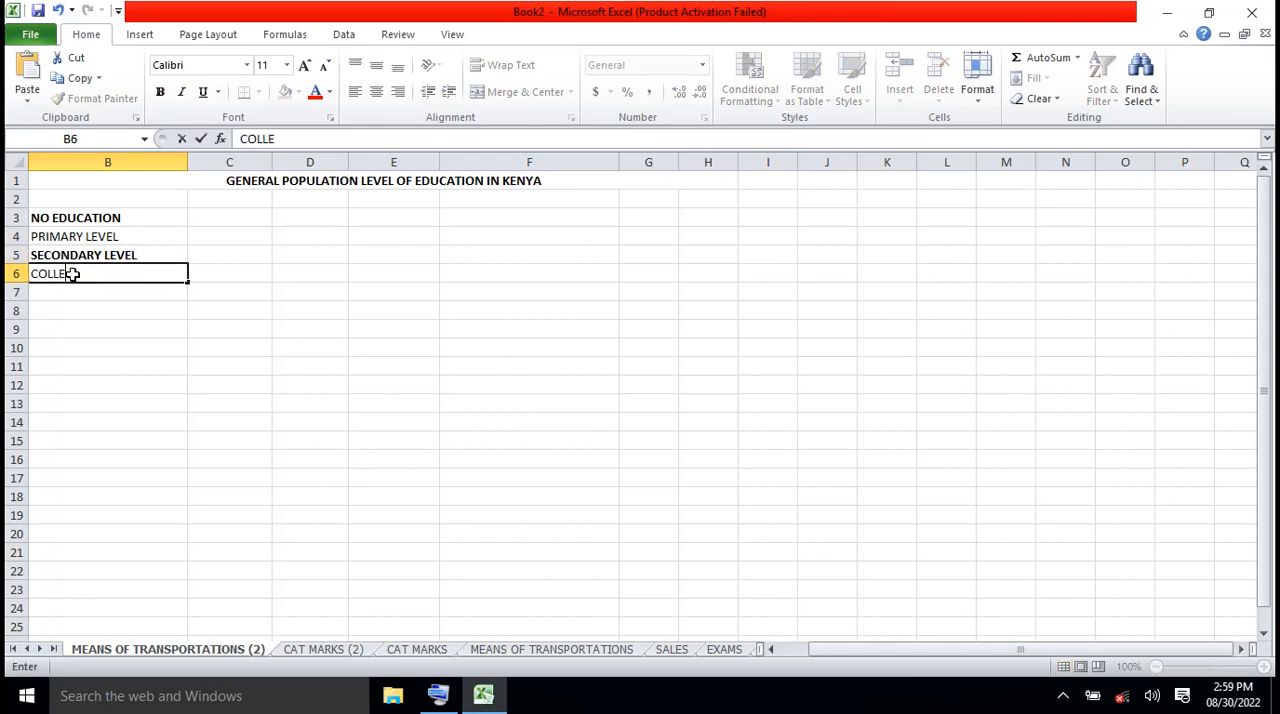
type("GE LEVEL")
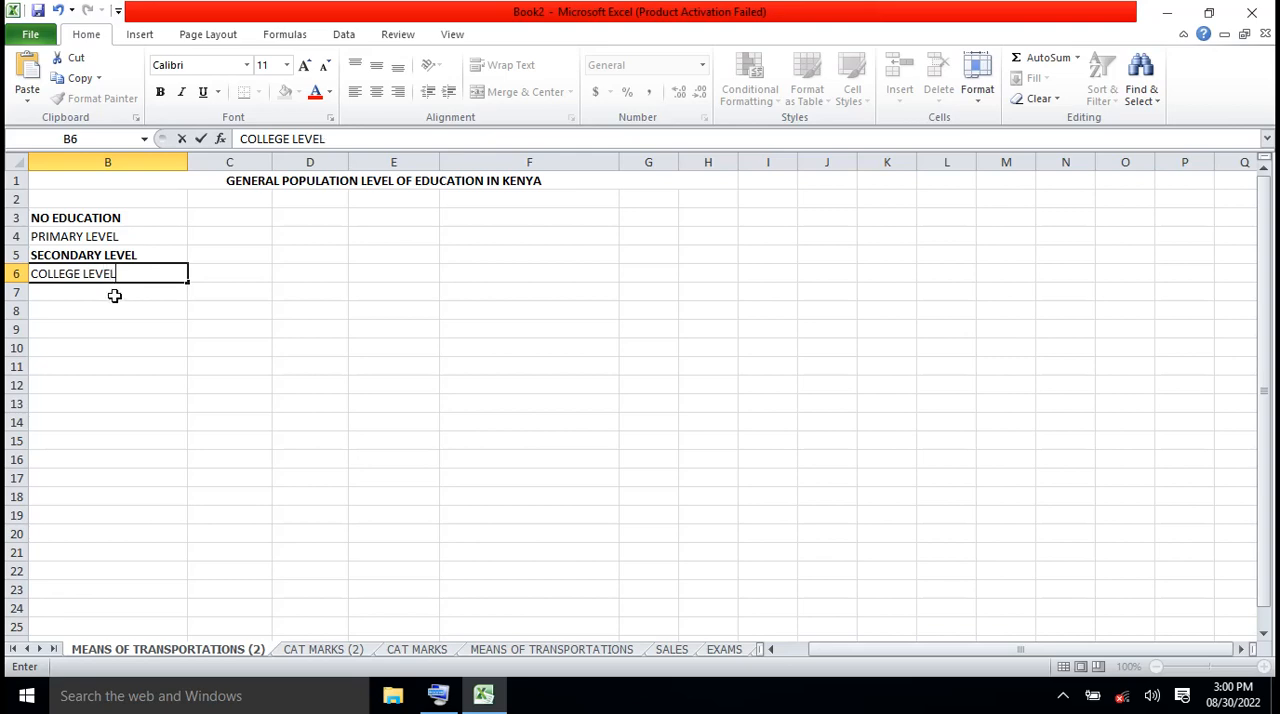
key("Return")
Add the education category UNIVERSITY LEVEL in B7
type("UN")
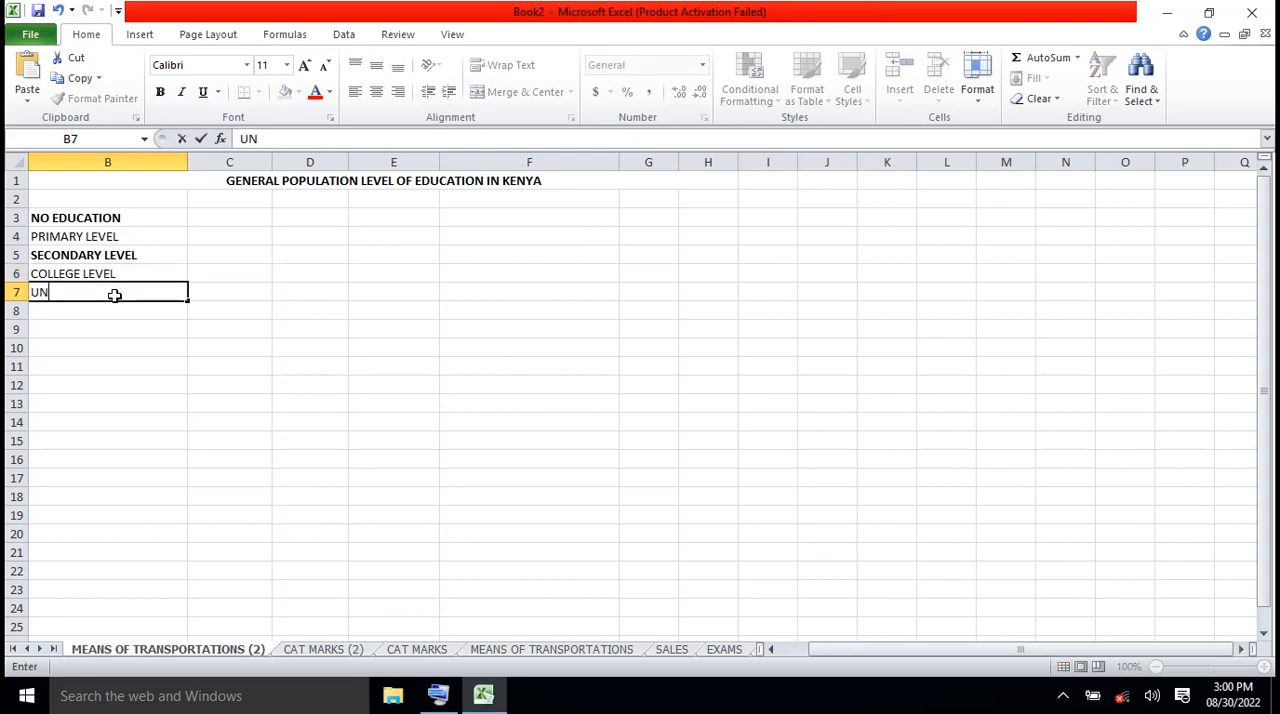
type("IVERSITY")
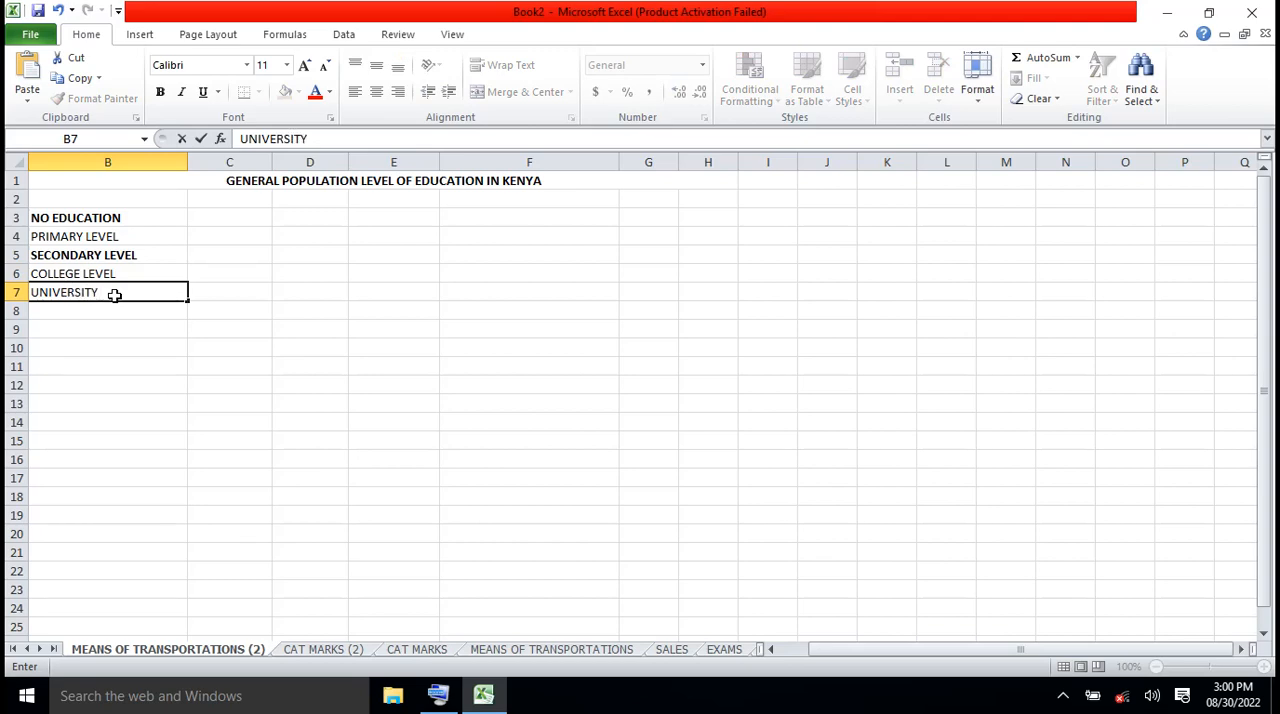
type(" LEVEL")
Make all the education category labels in column B bold
left_click(80, 217)
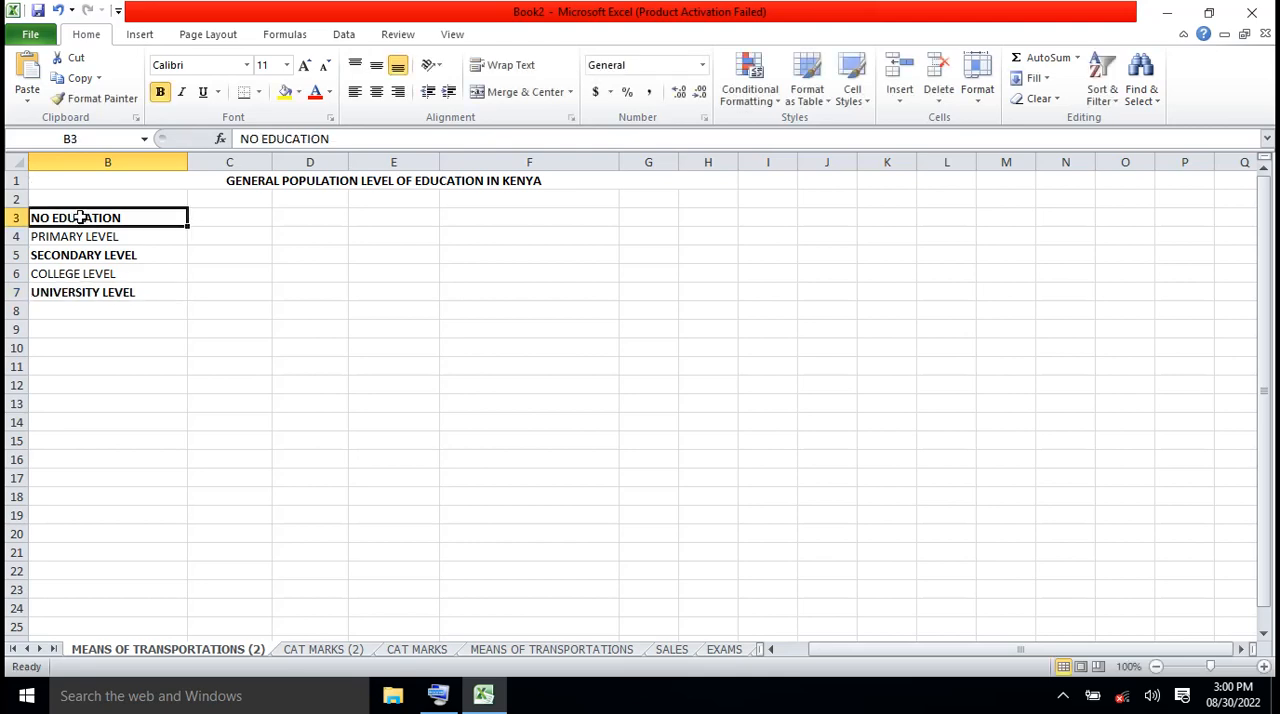
left_click(87, 163)
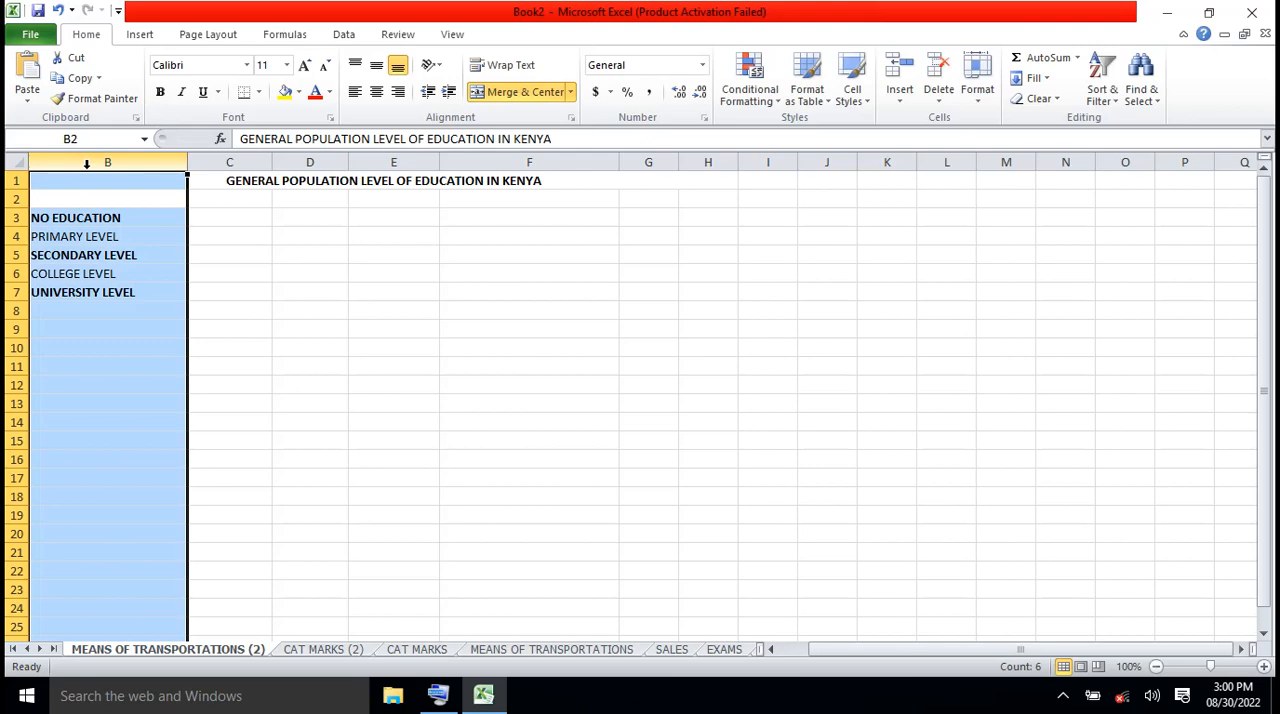
left_click(160, 92)
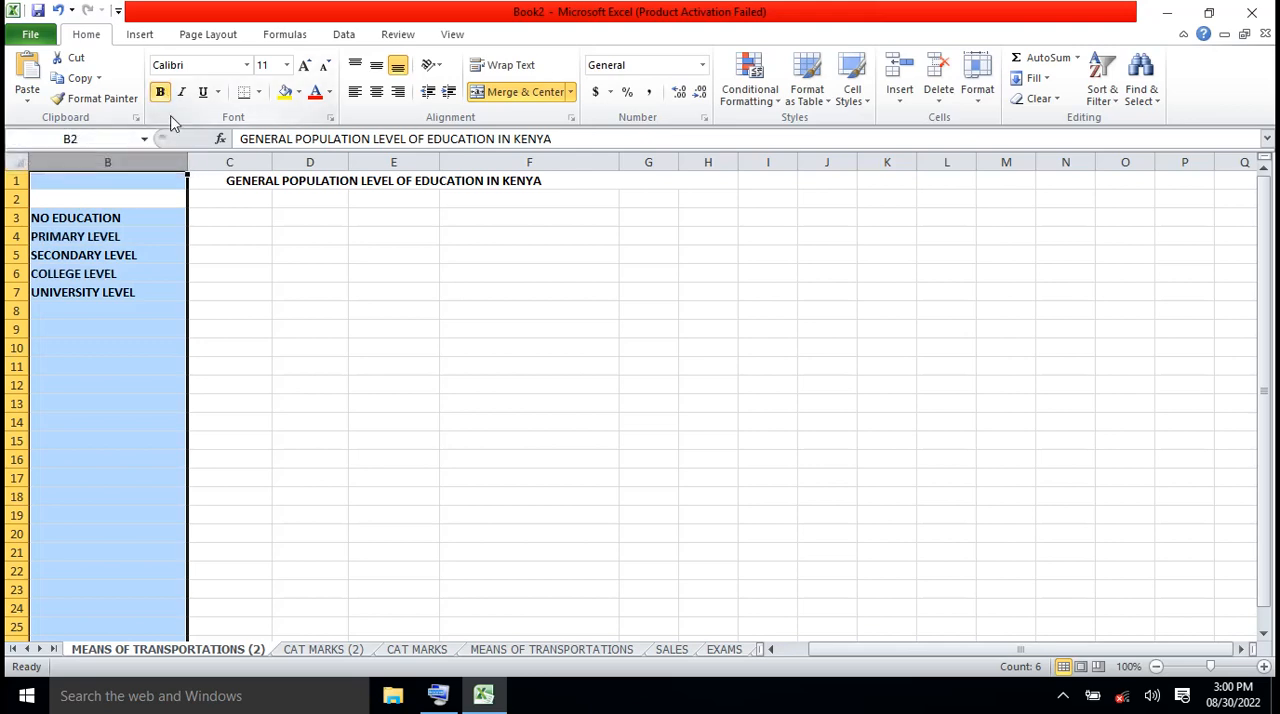
Enter 900000 in C3 as the figure for NO EDUCATION
left_click(226, 235)
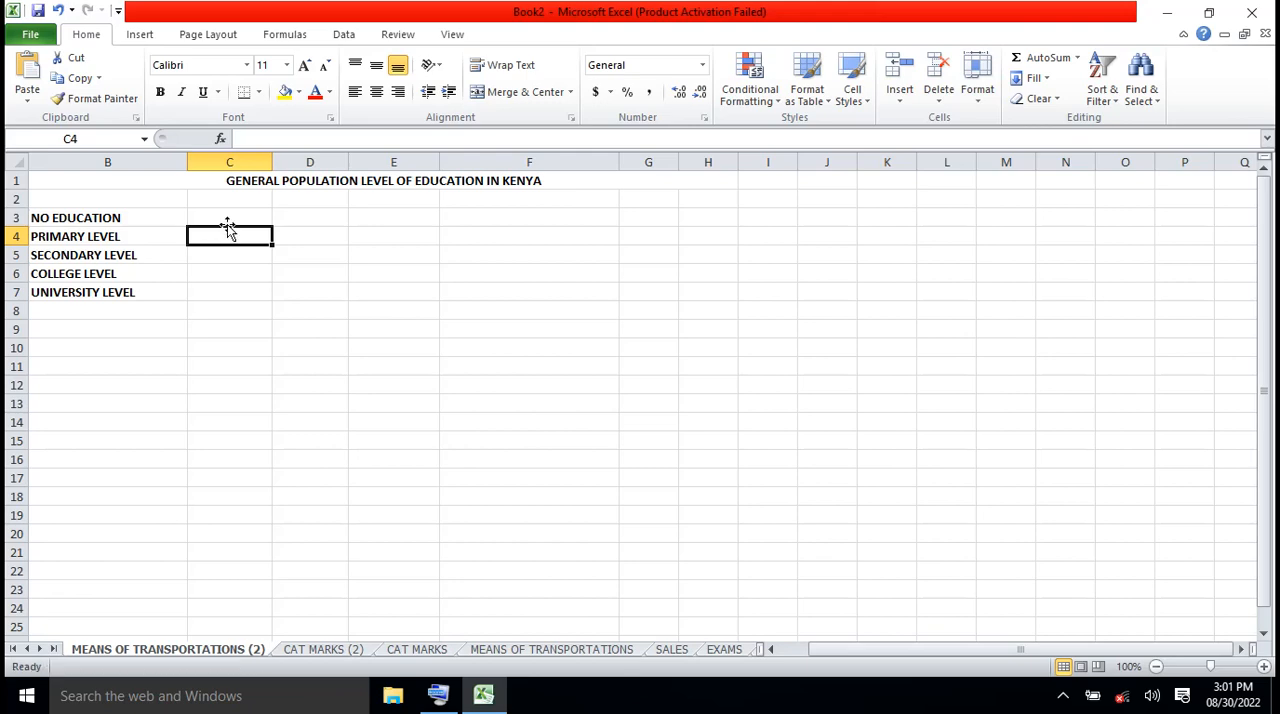
left_click(238, 217)
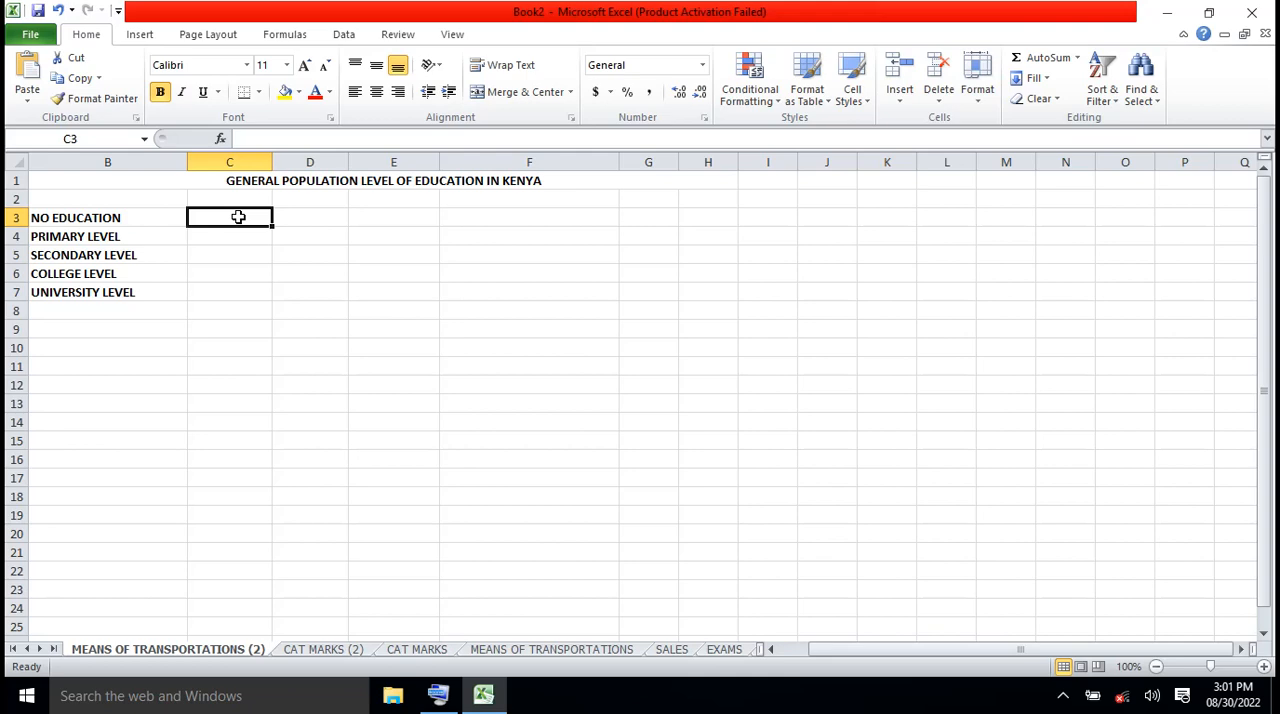
type("1")
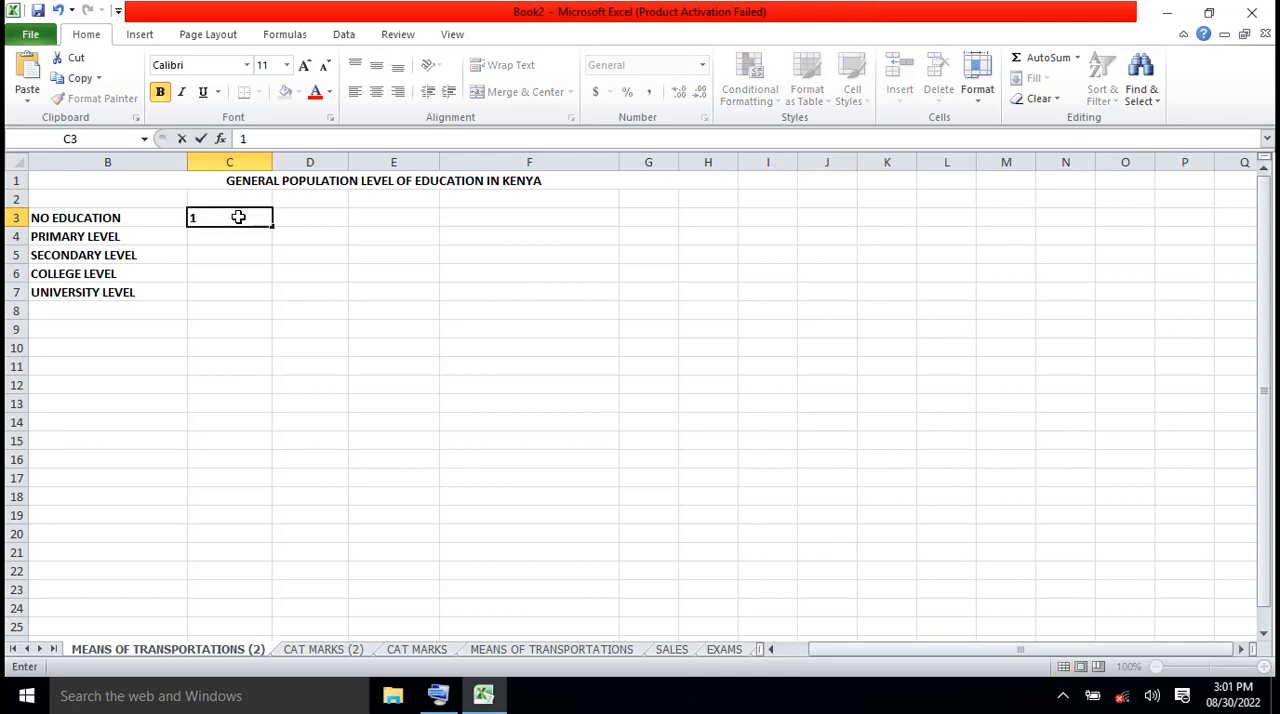
key("BackSpace")
type("90000")
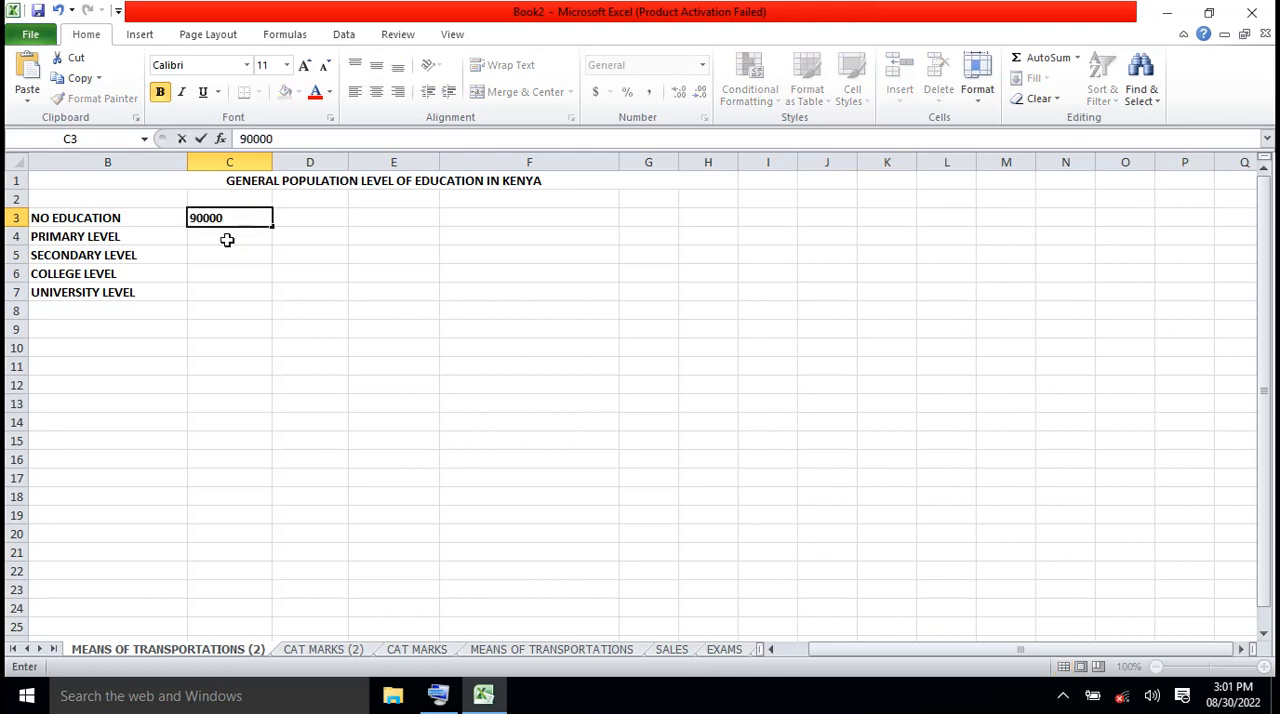
key("BackSpace")
type("00")
Enter 12000000 in C4 for PRIMARY LEVEL and 2100000 in C5 for SECONDARY LEVEL
left_click(222, 242)
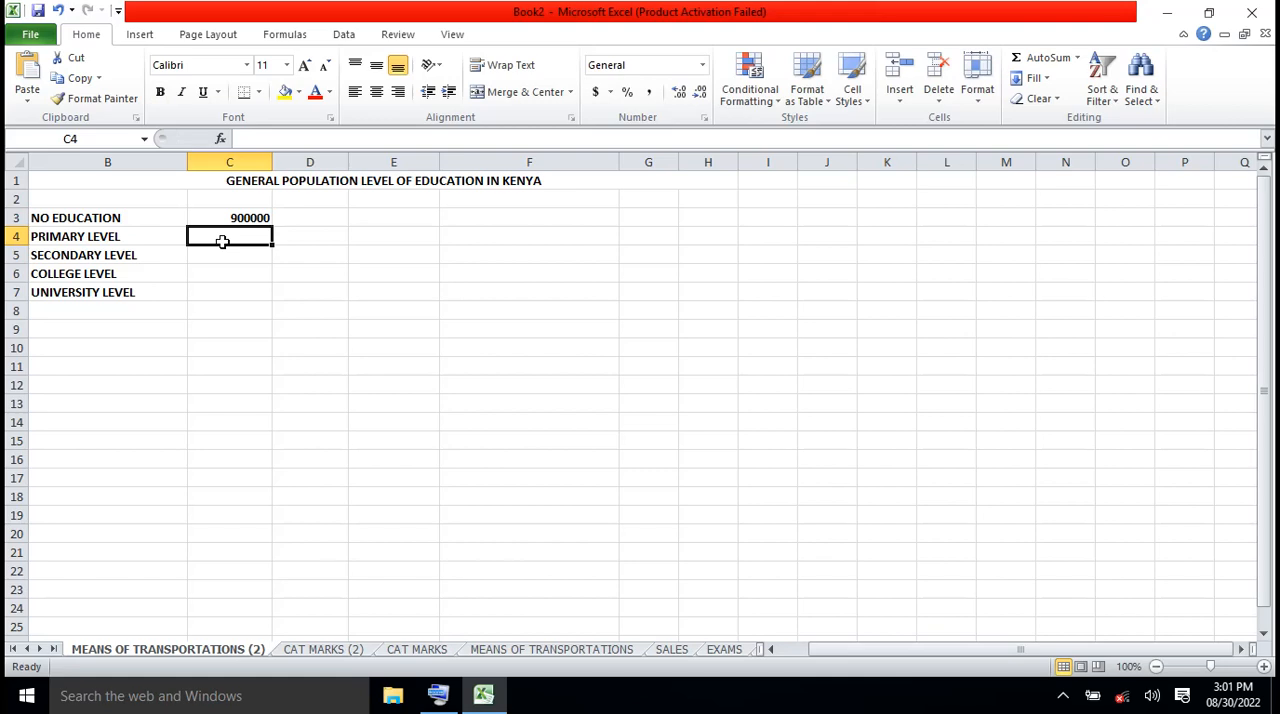
type("1200")
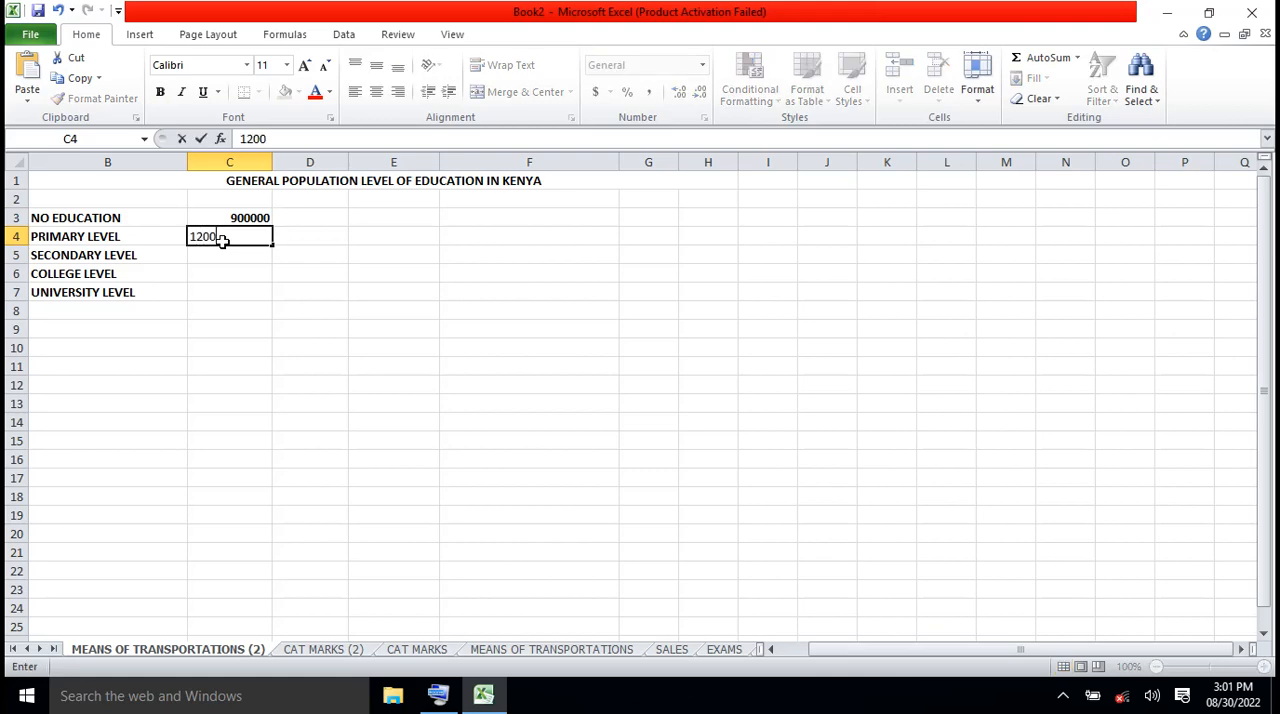
type("0000")
left_click(216, 257)
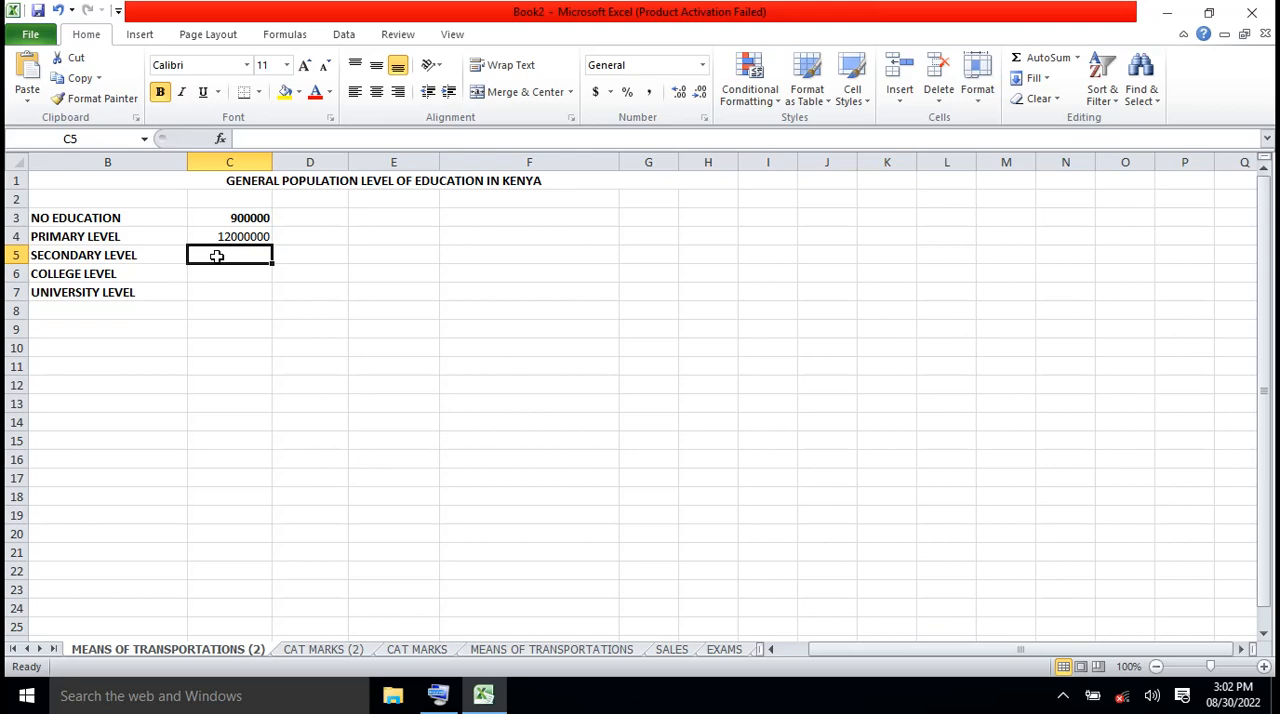
type("2")
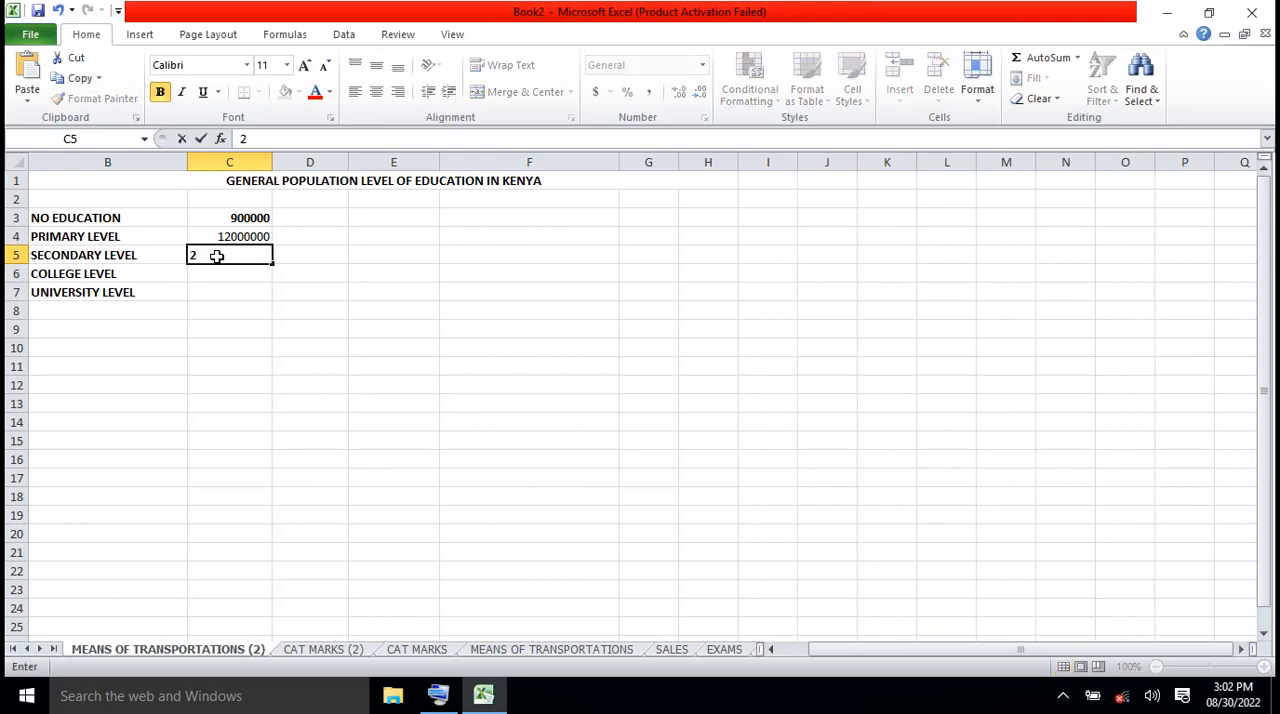
type("100000")
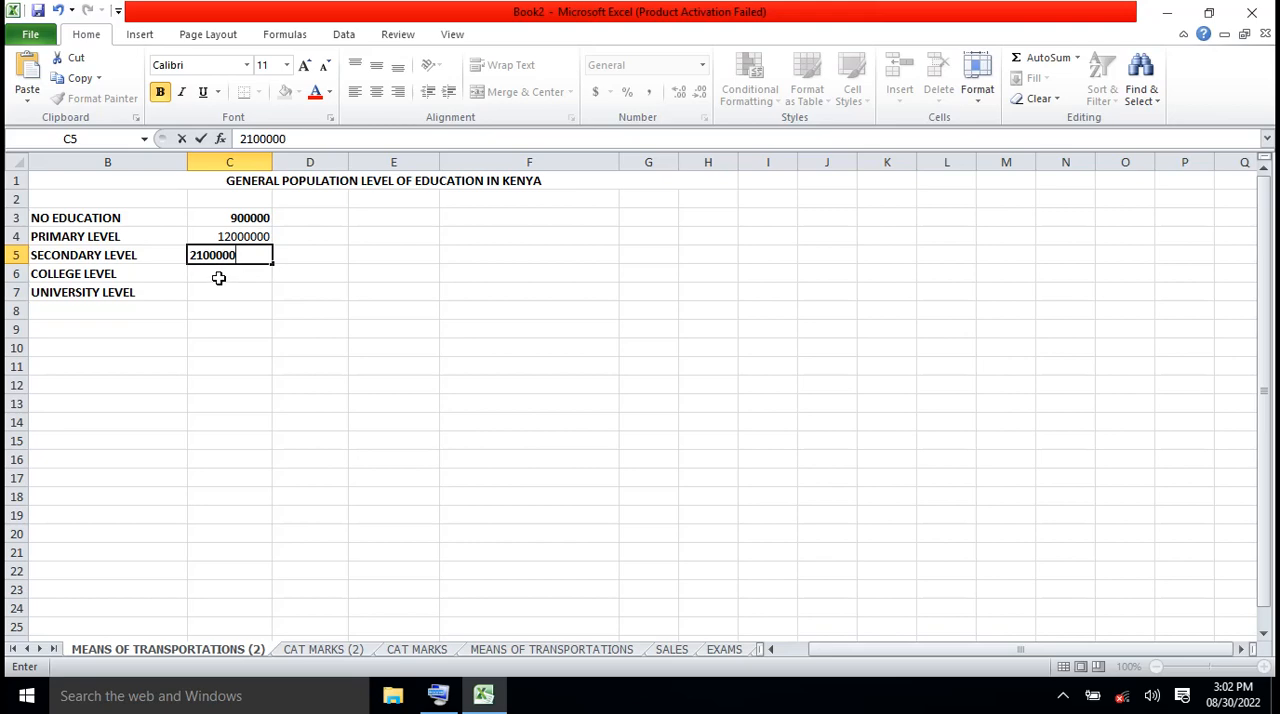
Enter 7000000 in C6 for COLLEGE LEVEL and 3000000 in C7 for UNIVERSITY LEVEL
left_click(218, 277)
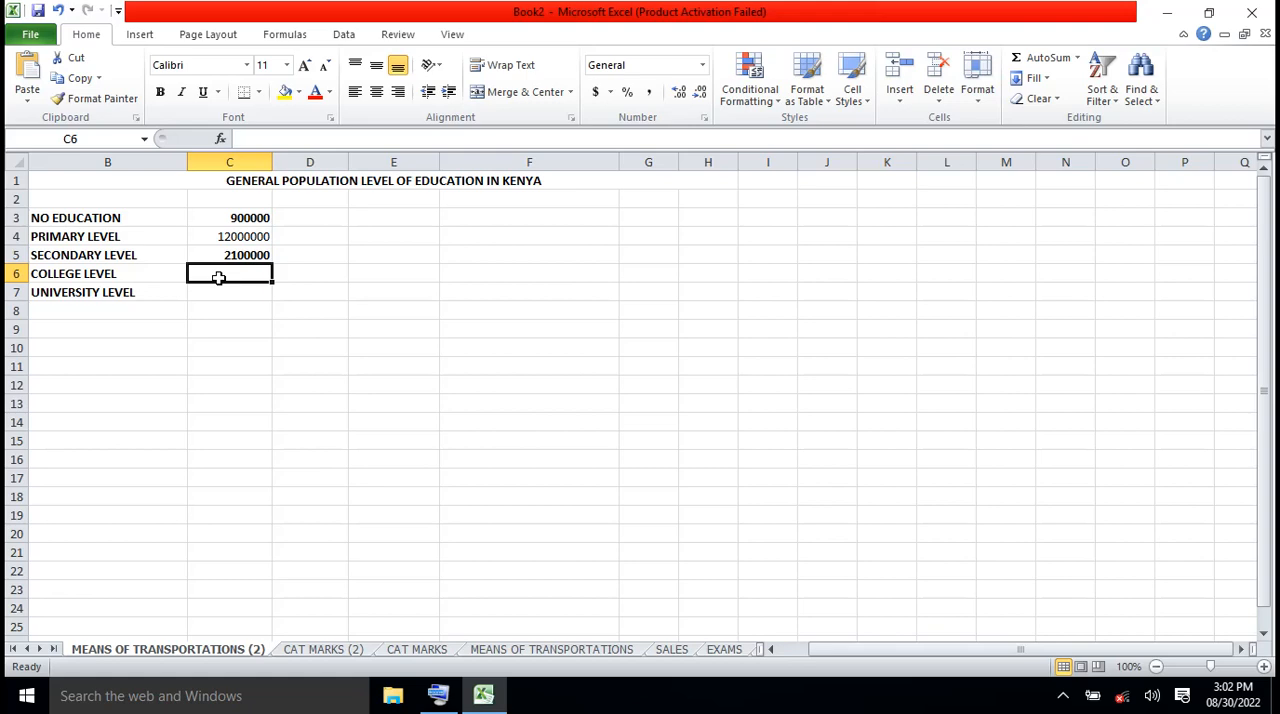
type("7000")
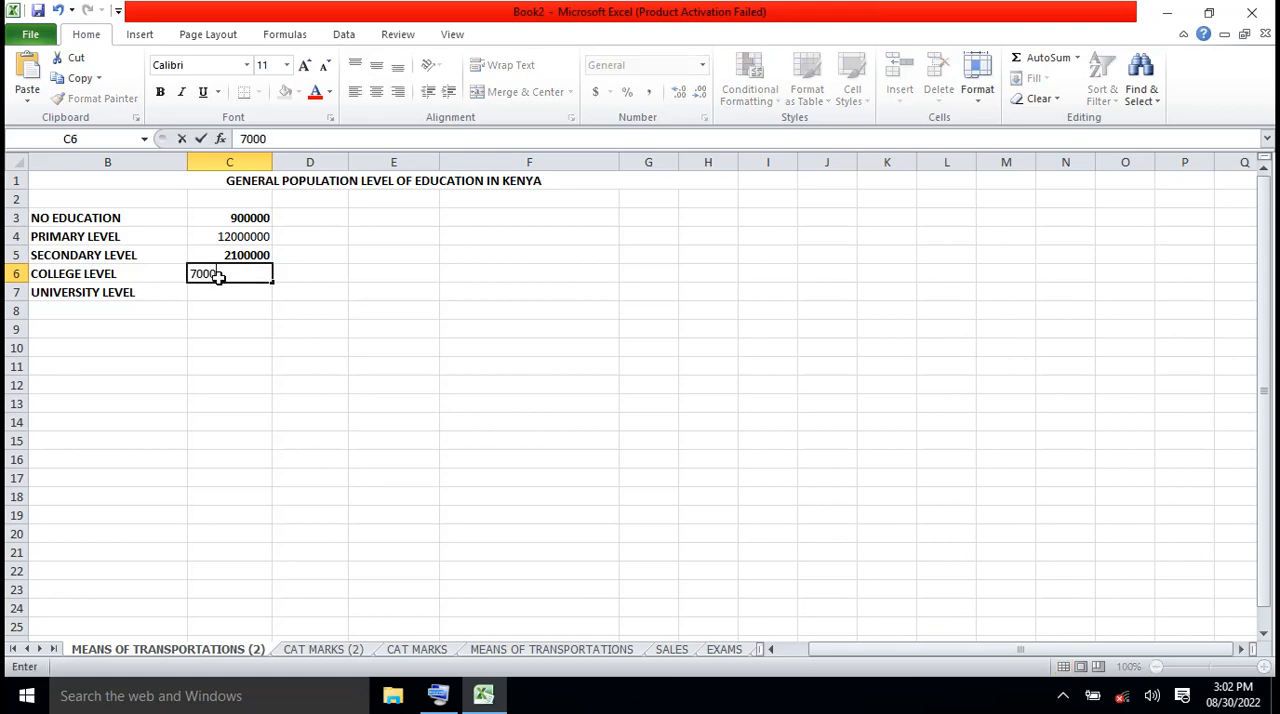
type("00")
type("0")
key("Return")
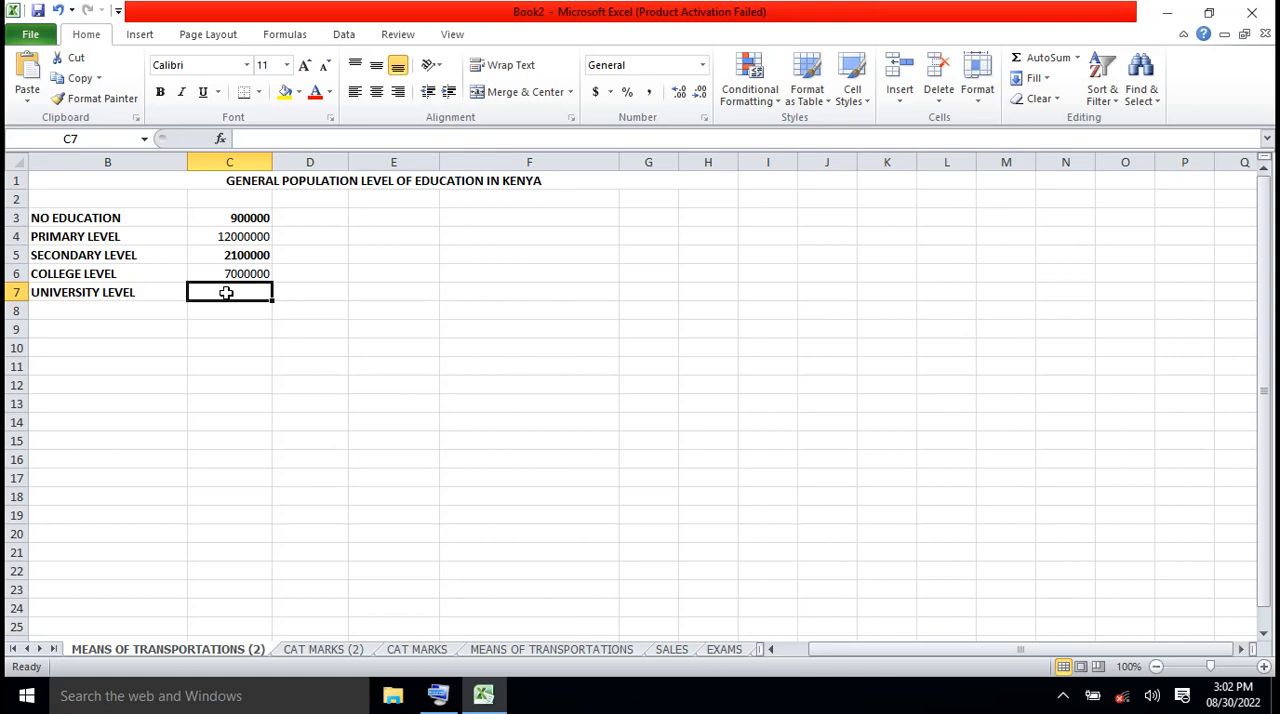
type("3")
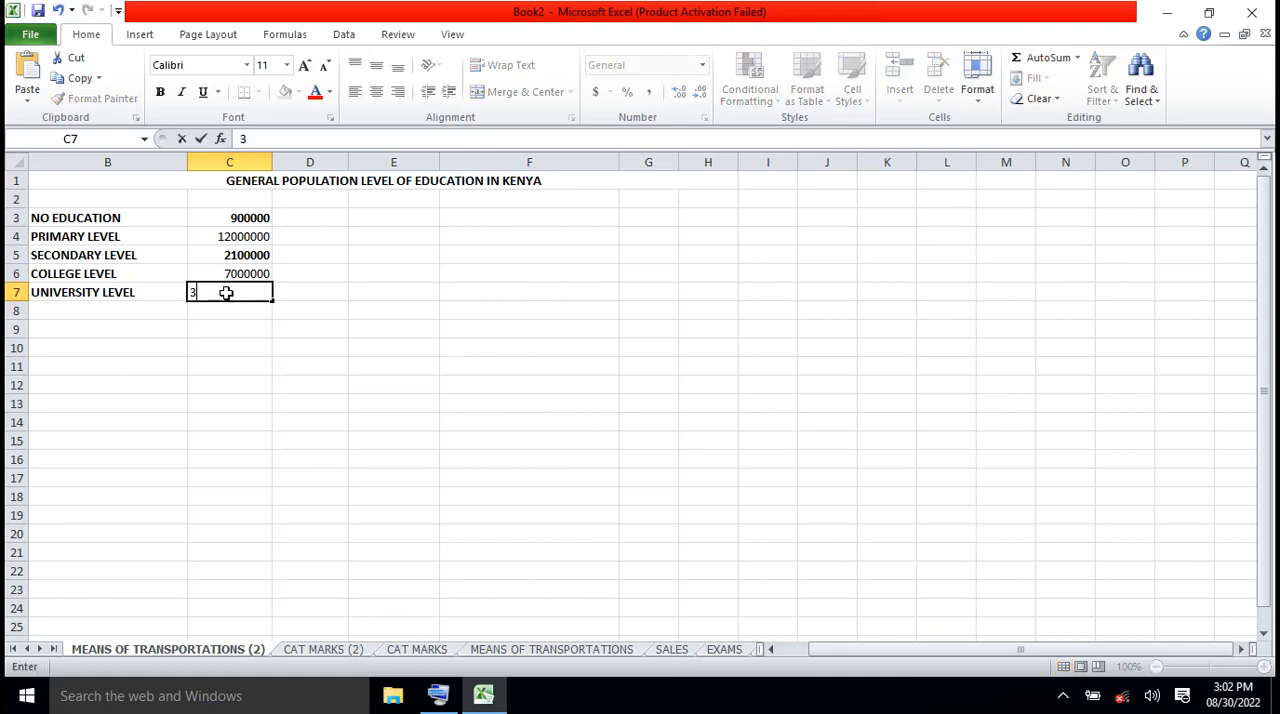
type("000000")
Insert a SUM function in D11 that totals the education figures in C3:C7
left_click(321, 364)
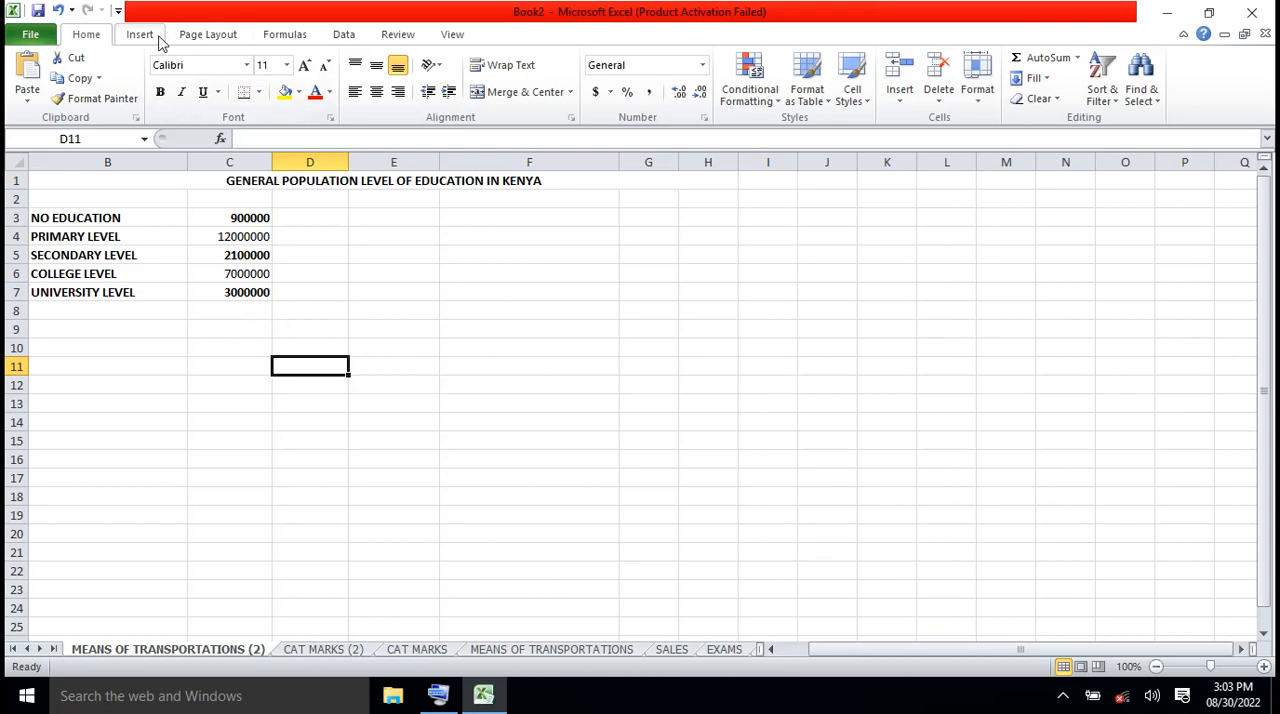
left_click(285, 36)
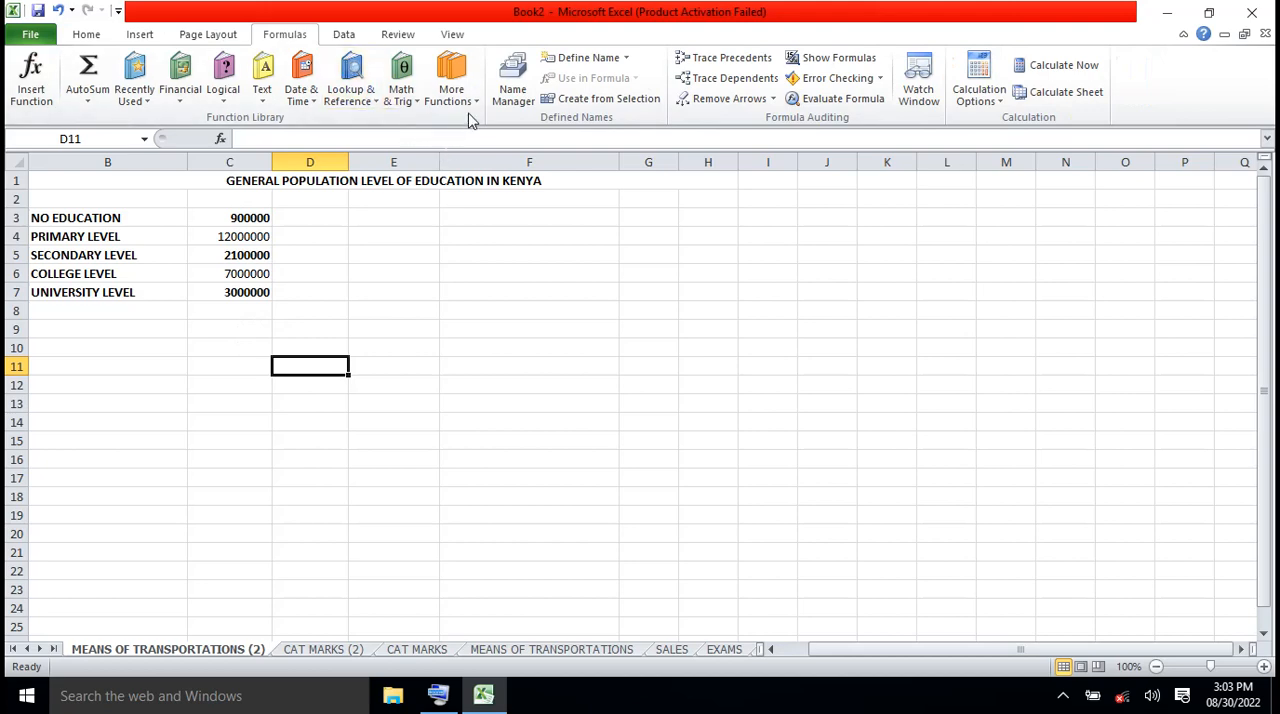
left_click(417, 104)
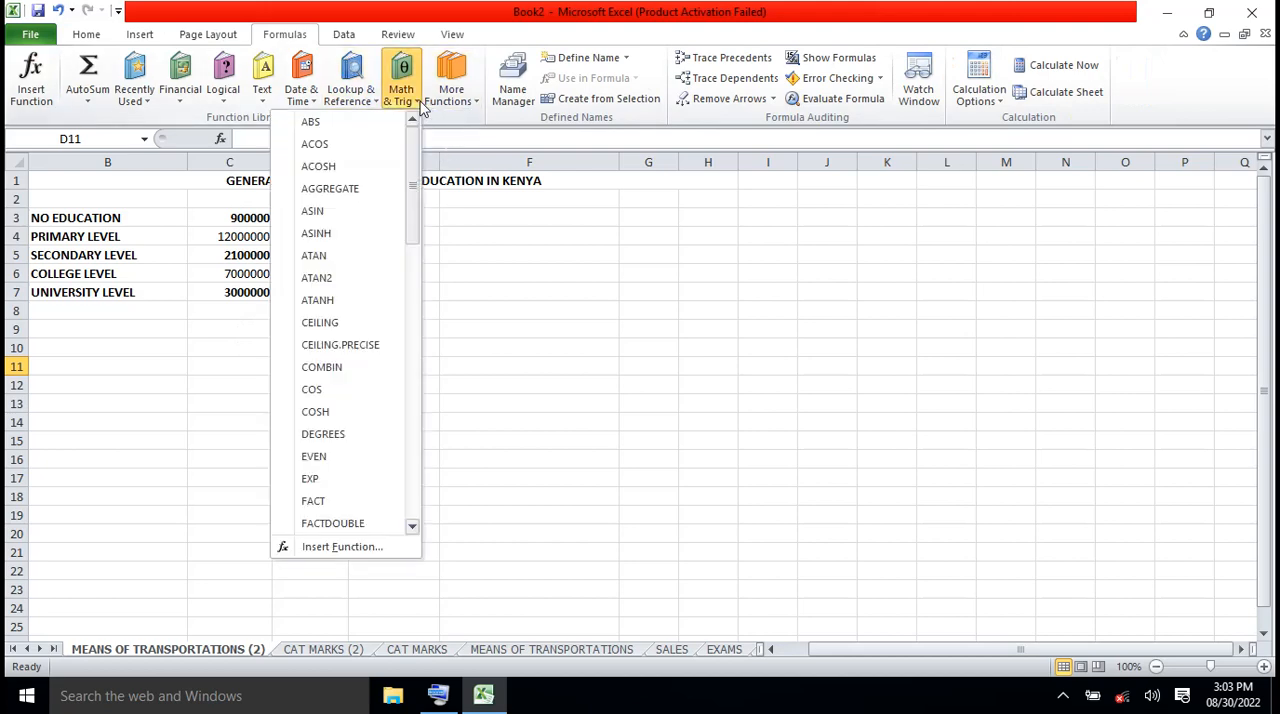
left_click_drag(411, 228, 414, 452)
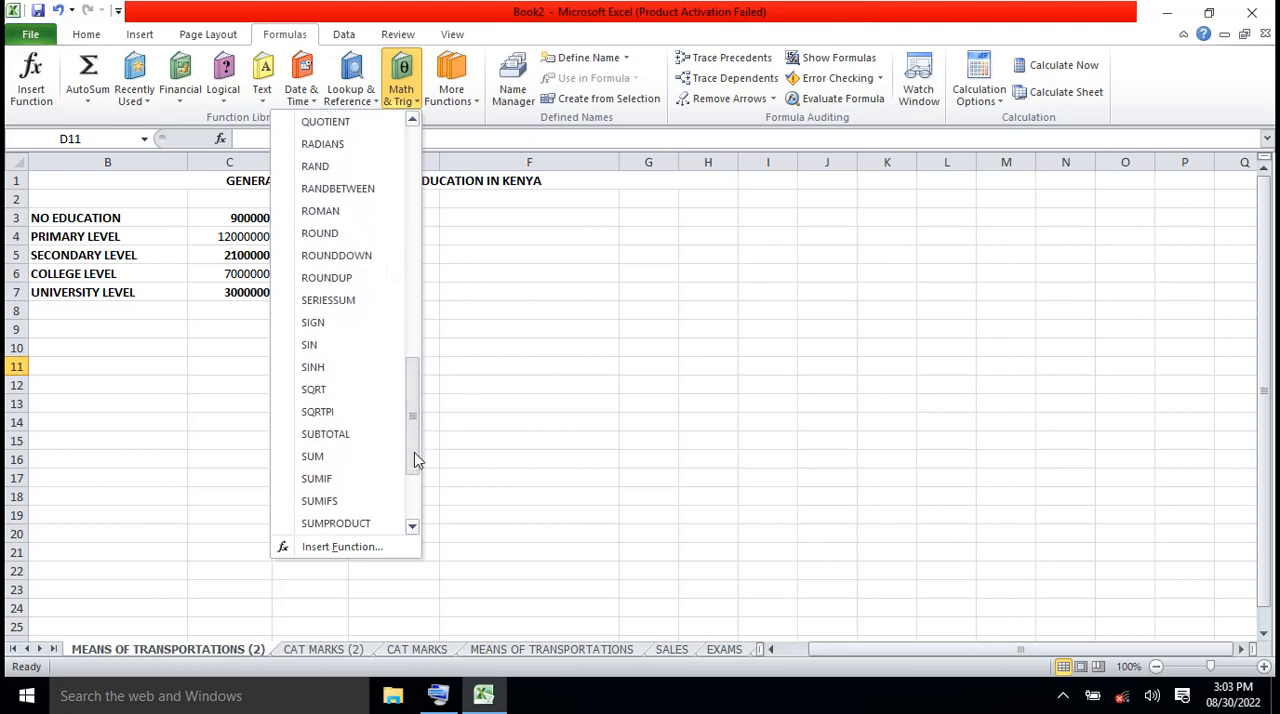
left_click(313, 456)
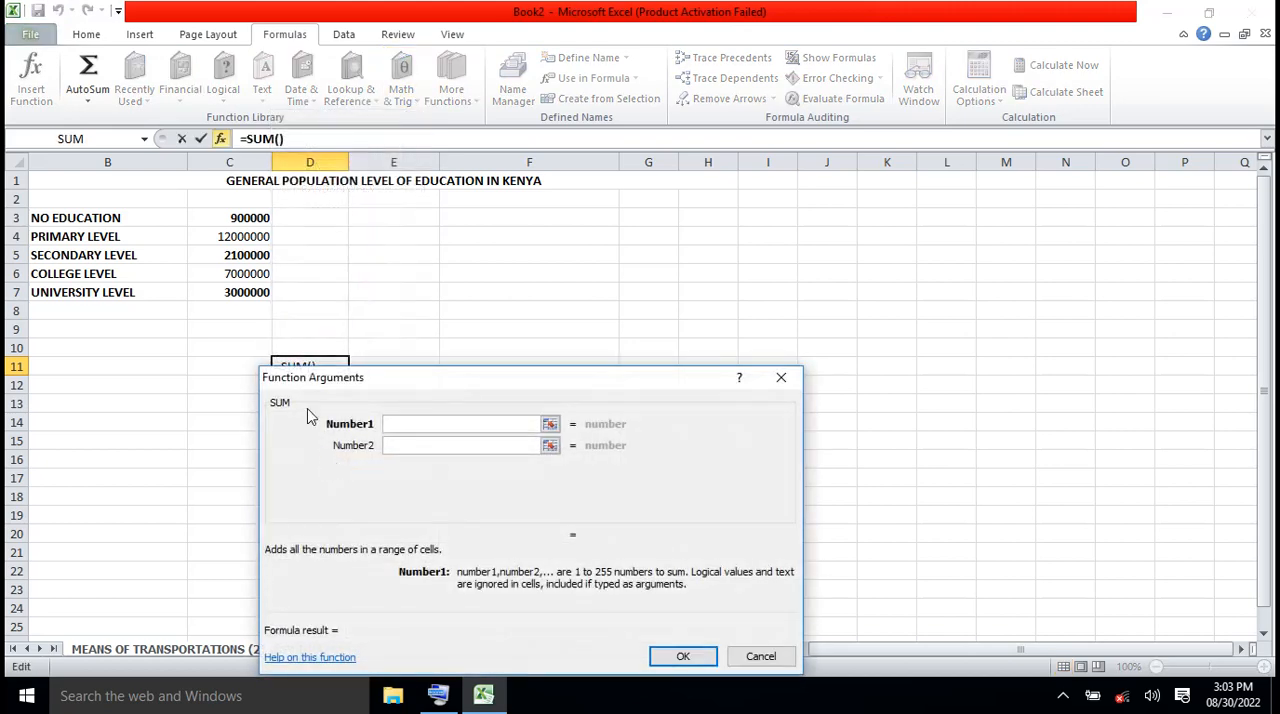
left_click_drag(248, 218, 251, 296)
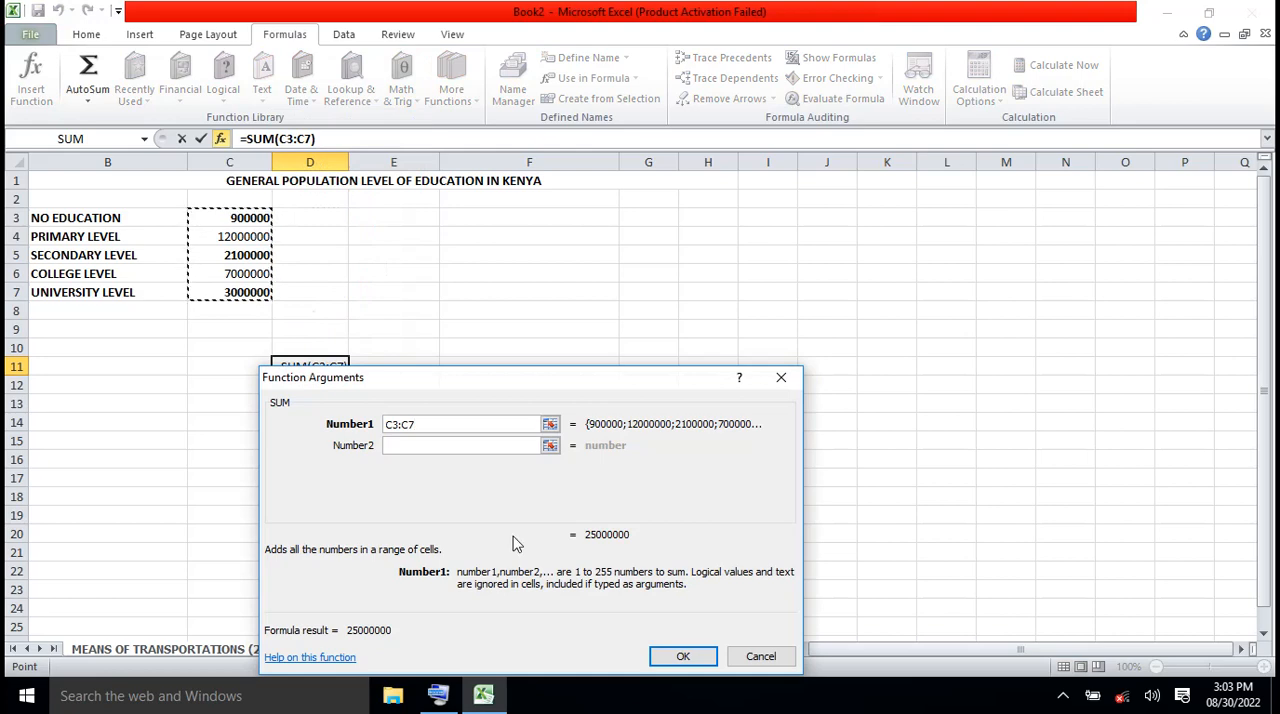
left_click(675, 658)
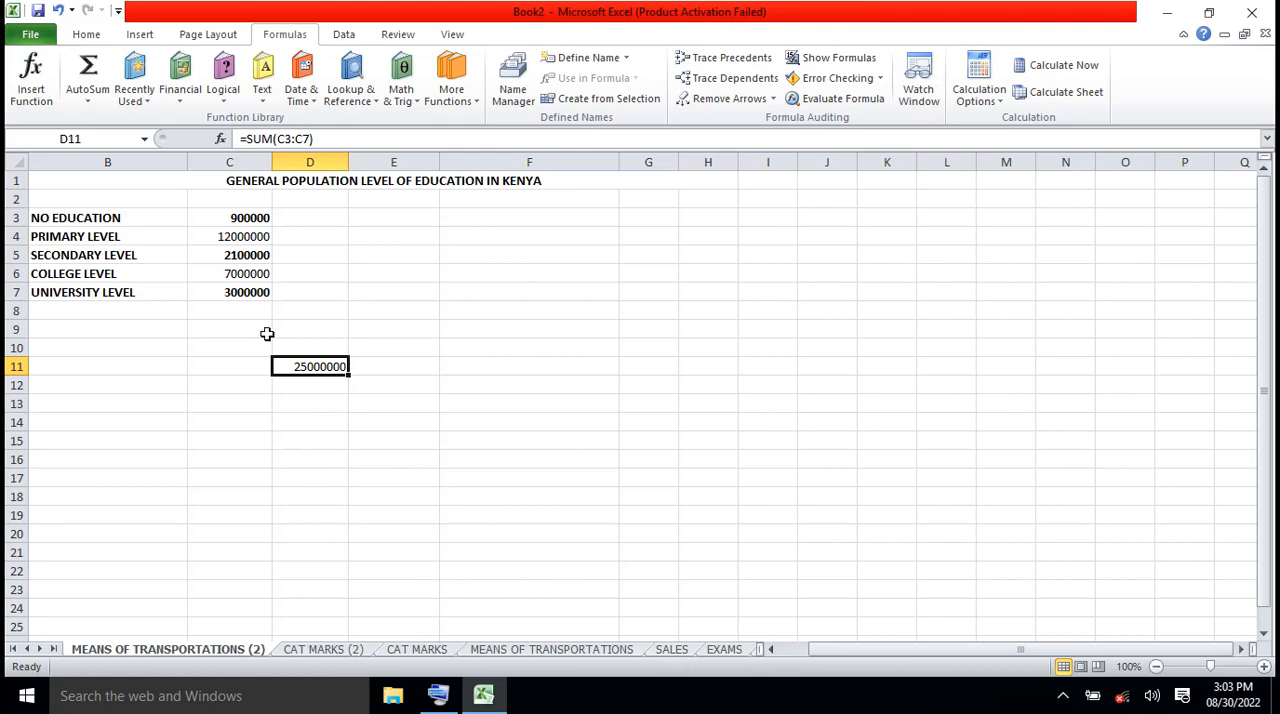
Change the PRIMARY LEVEL figure in C4 to 18000000
left_click(242, 221)
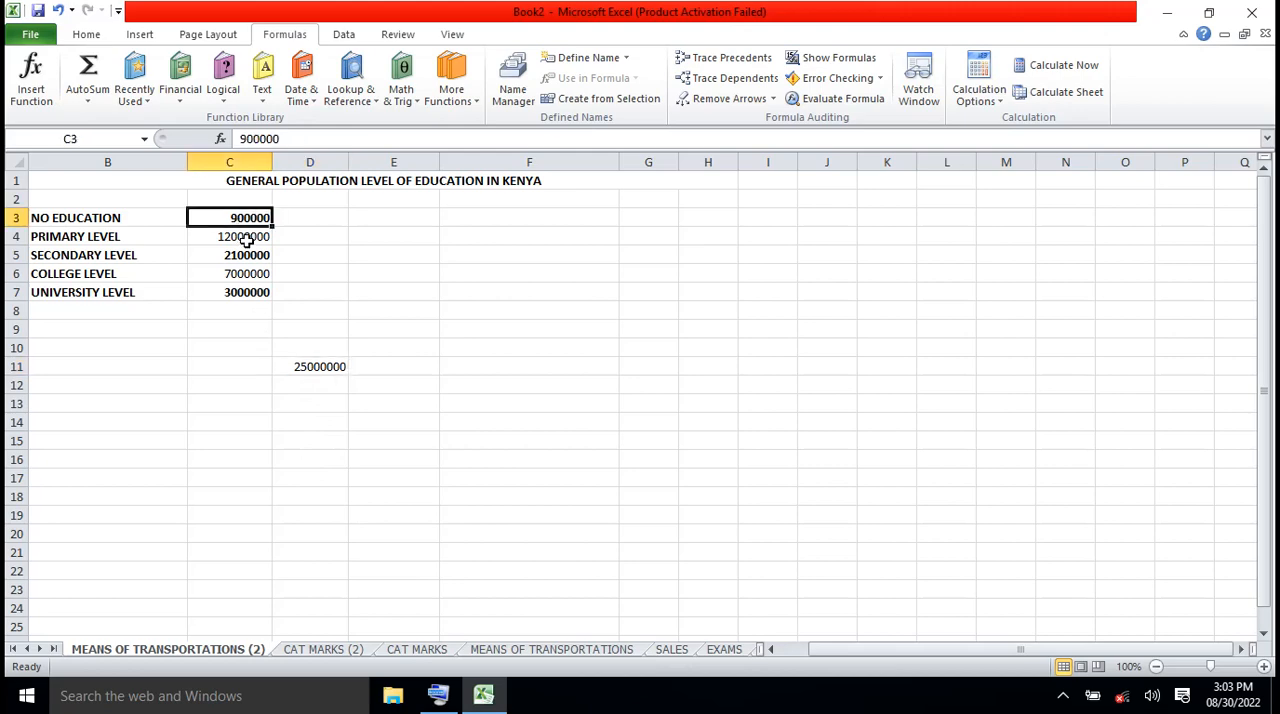
left_click(246, 240)
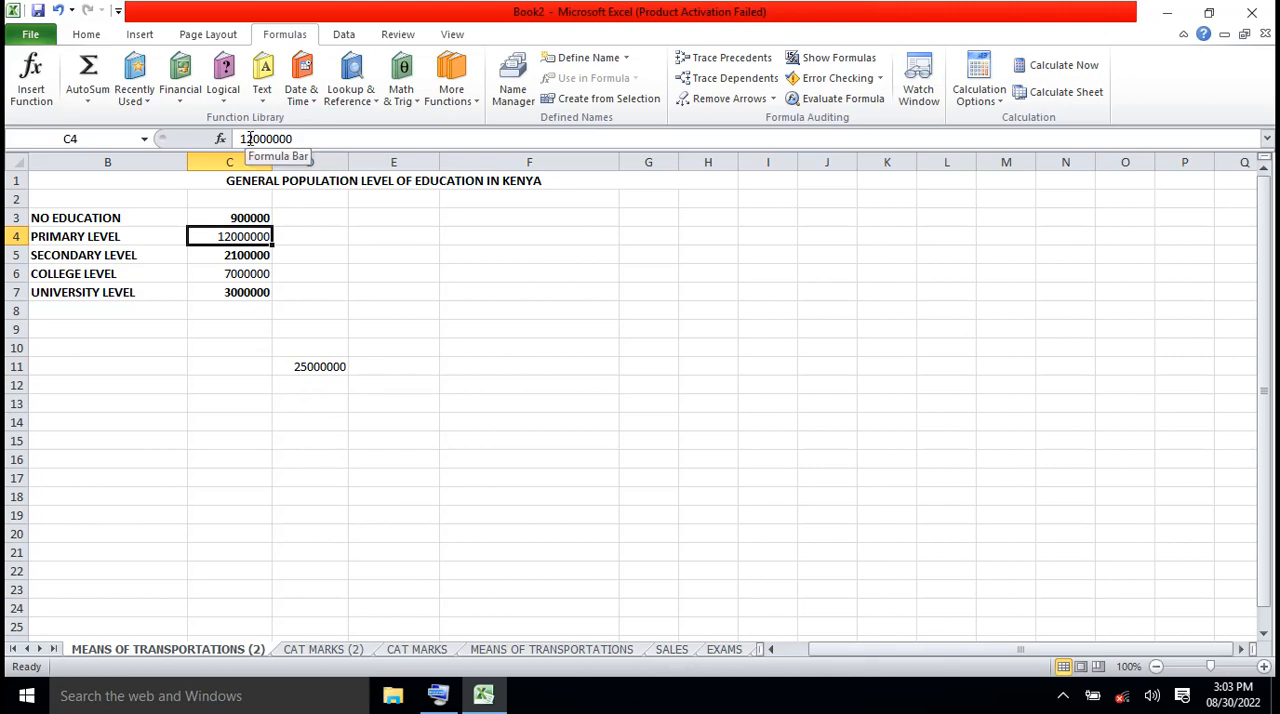
key("Delete")
type("8")
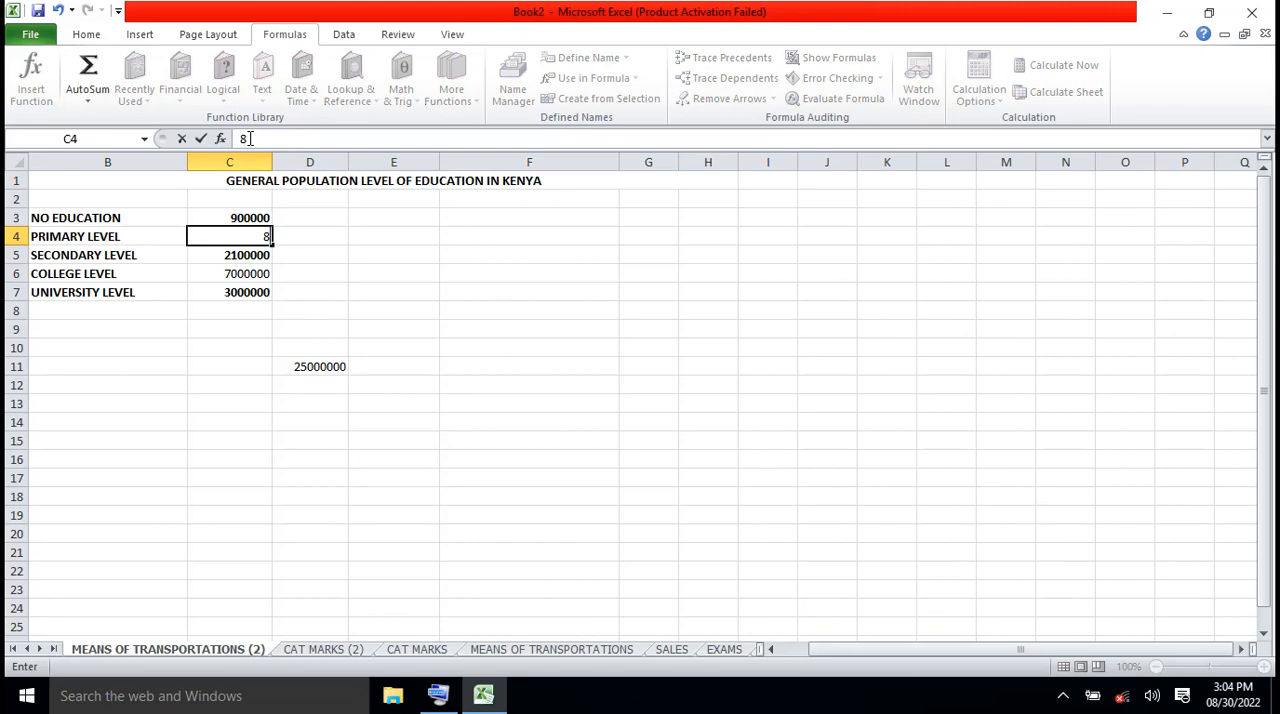
left_click(58, 10)
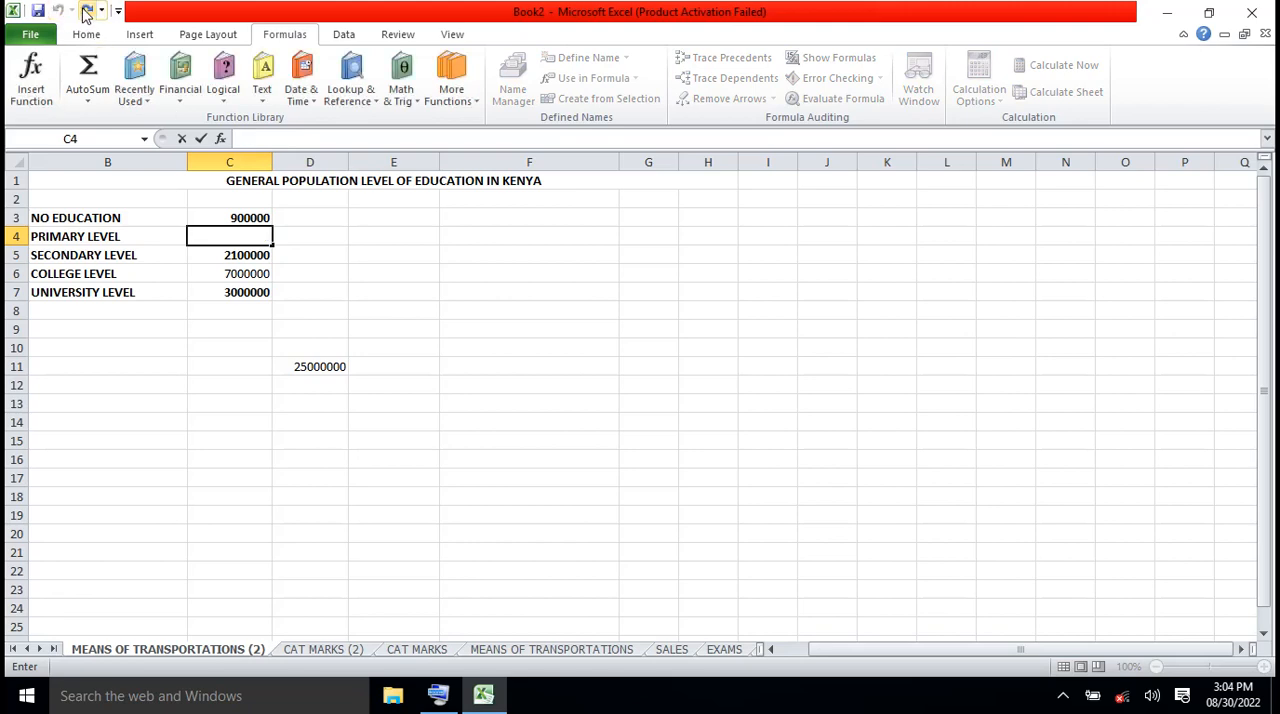
left_click(86, 11)
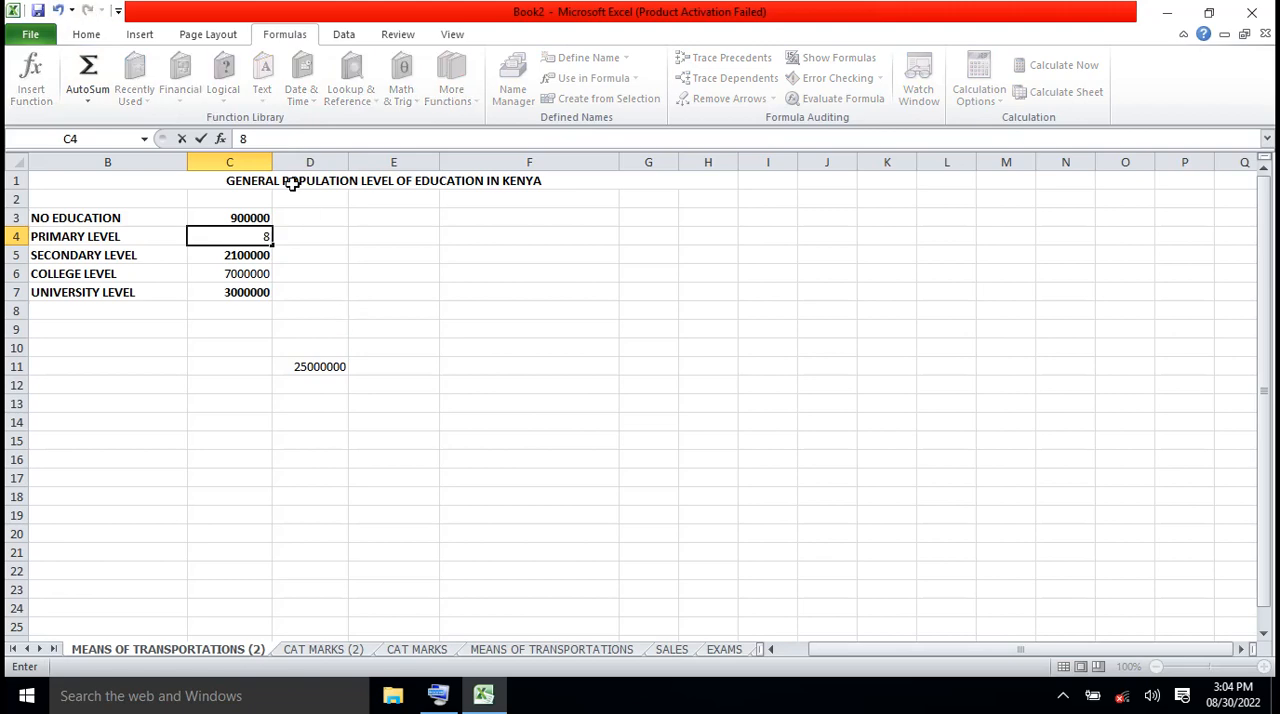
left_click(264, 141)
key("BackSpace")
type("10")
key("BackSpace")
type("8000")
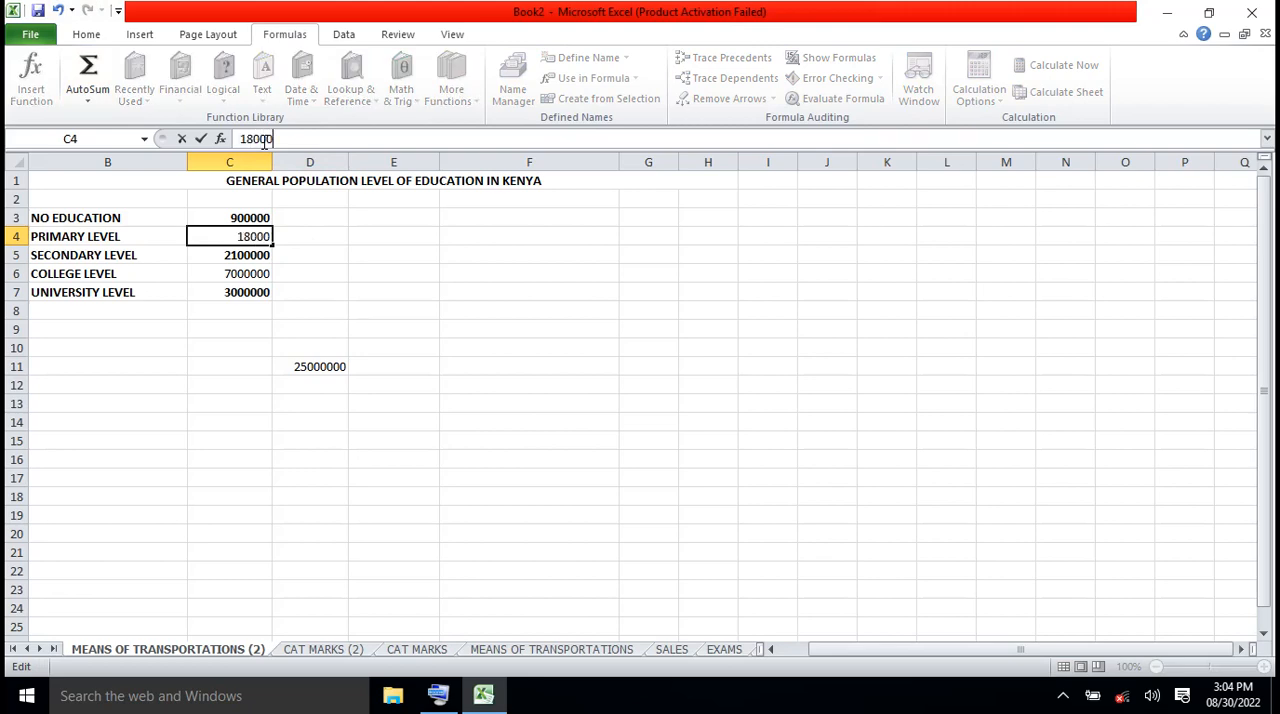
type("000")
Change the SECONDARY LEVEL figure in C5 to 2700000
left_click(248, 256)
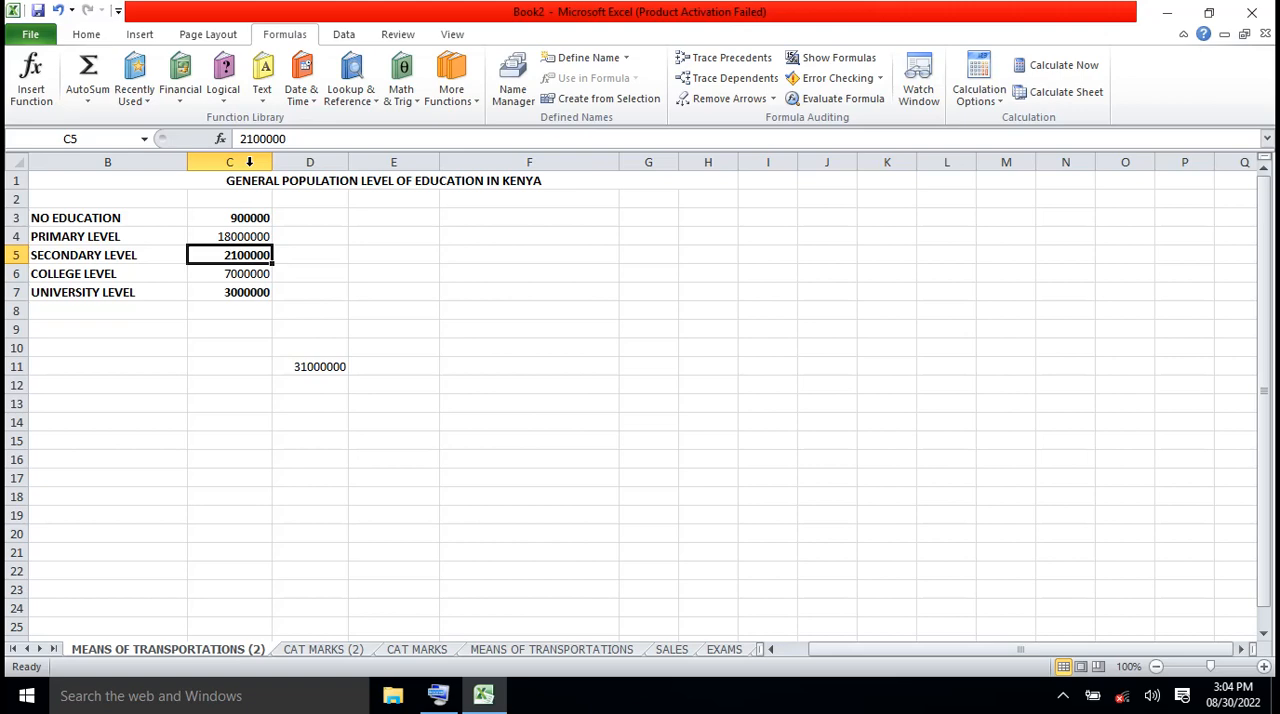
left_click(252, 138)
key("BackSpace")
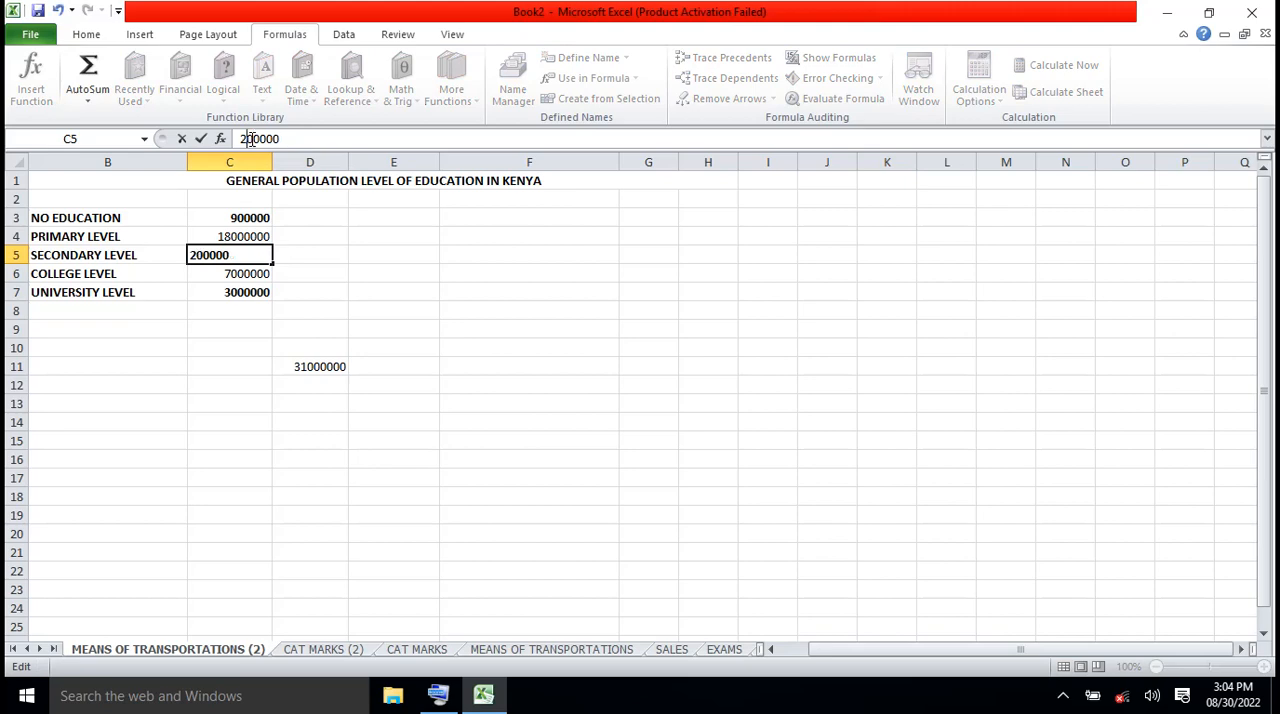
type("7")
left_click(249, 275)
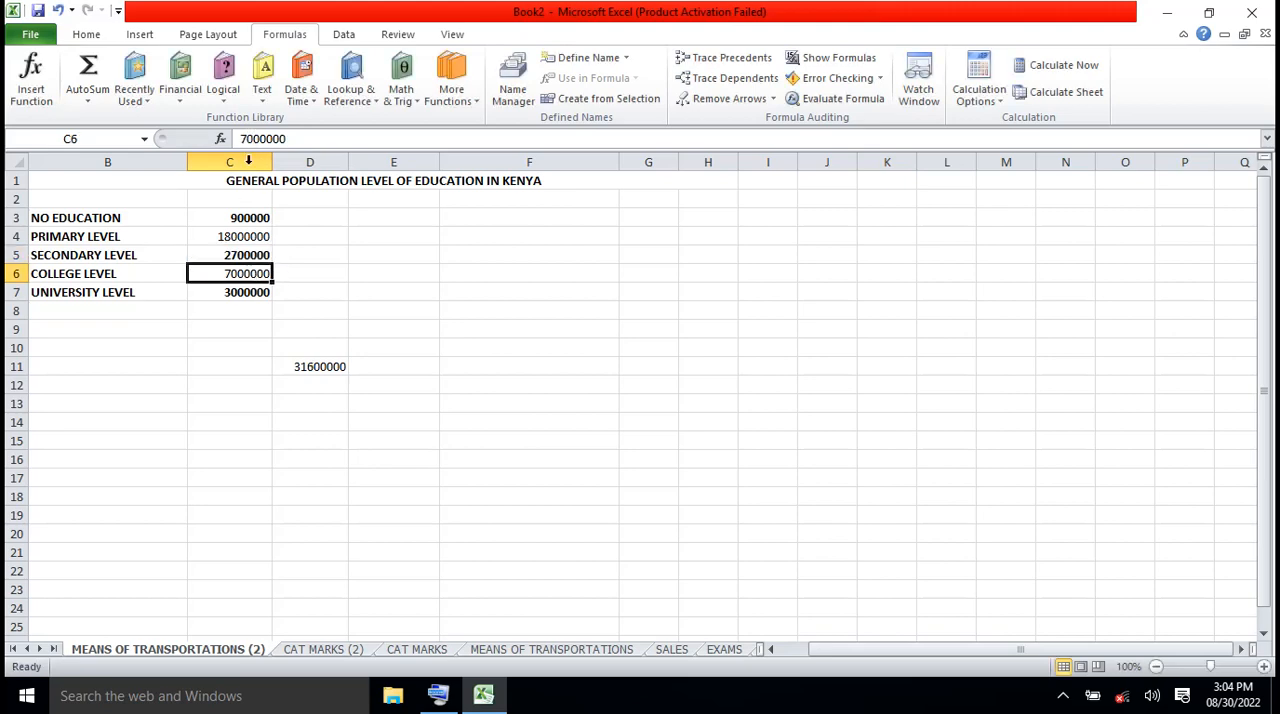
left_click(247, 254)
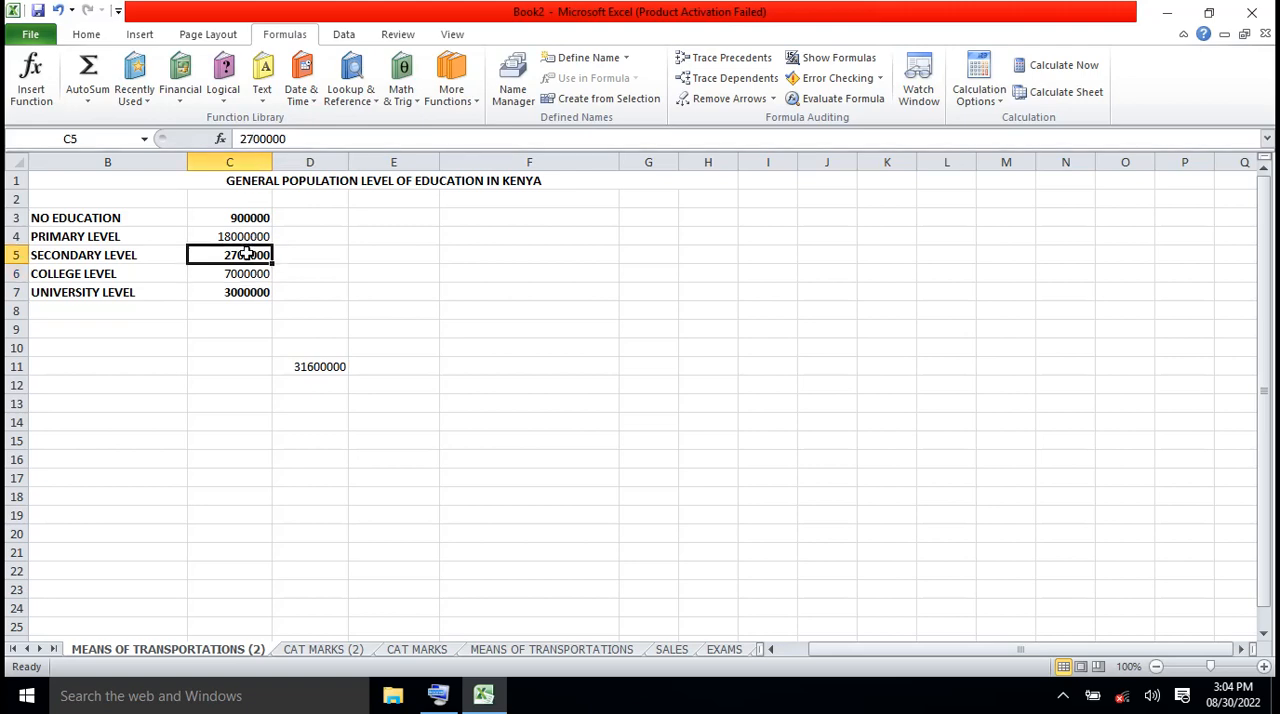
Change the SECONDARY LEVEL figure in C5 to 27000000
left_click(287, 139)
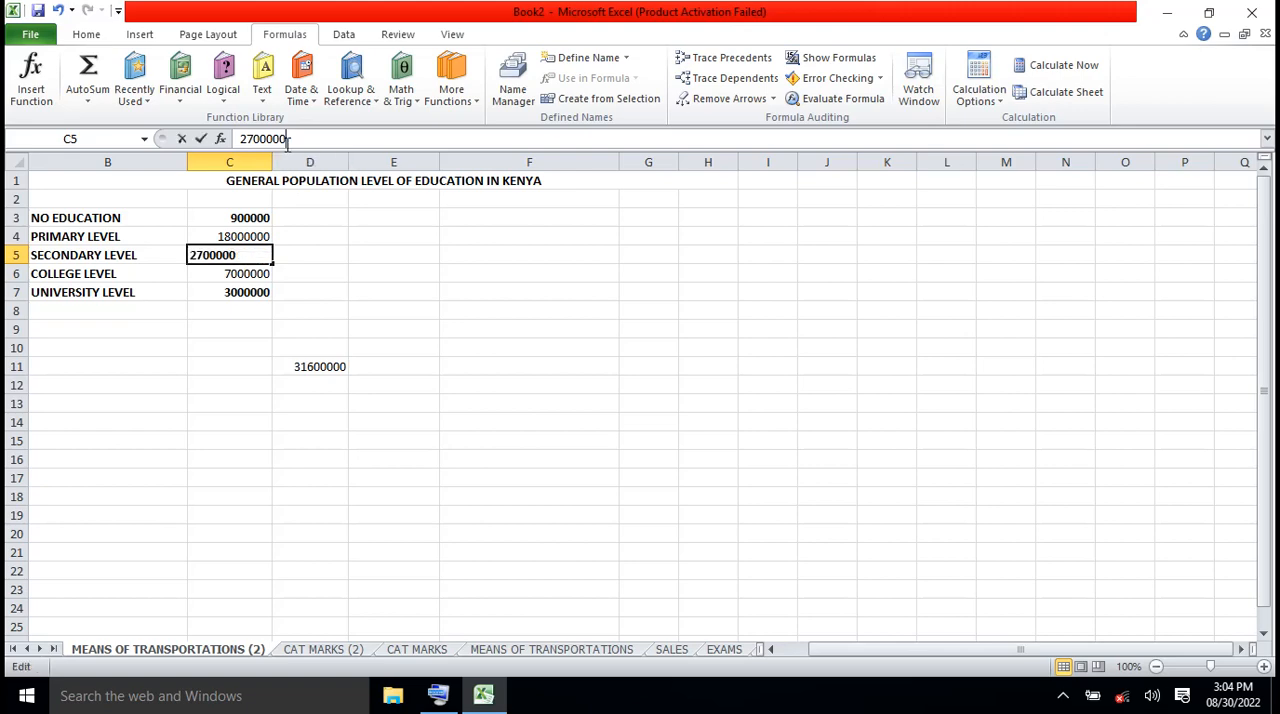
type("0")
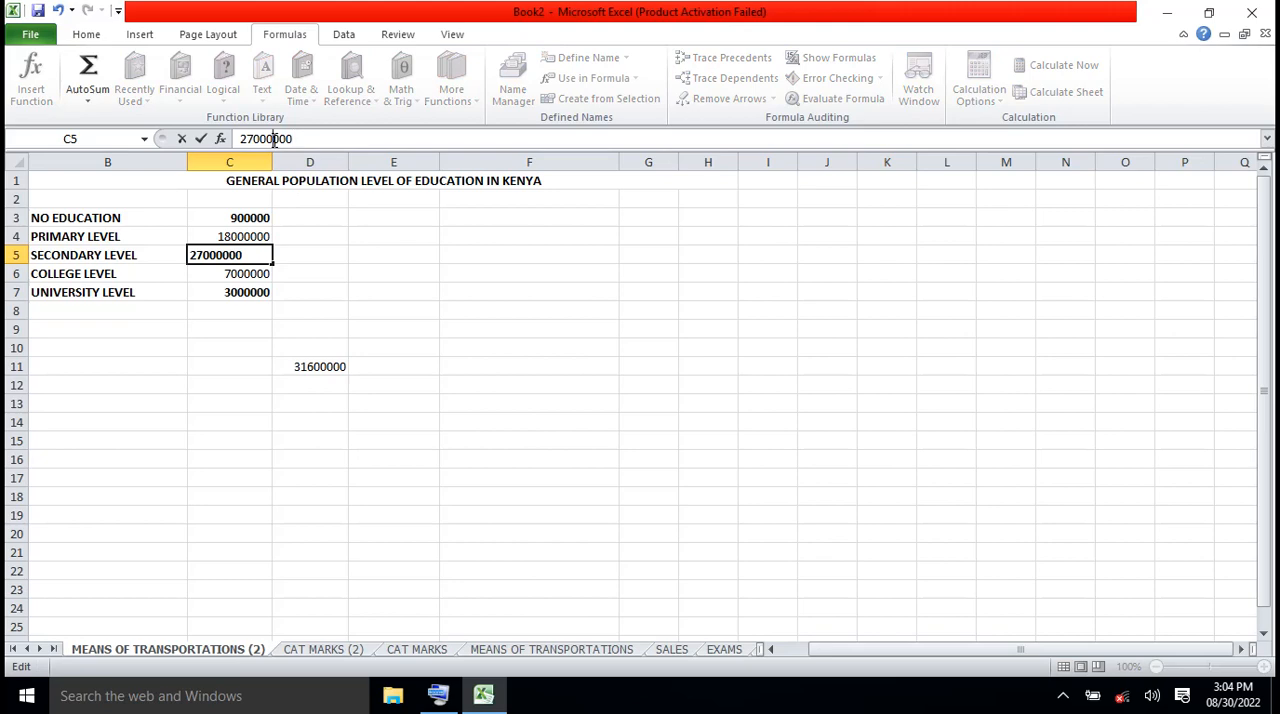
left_click(241, 276)
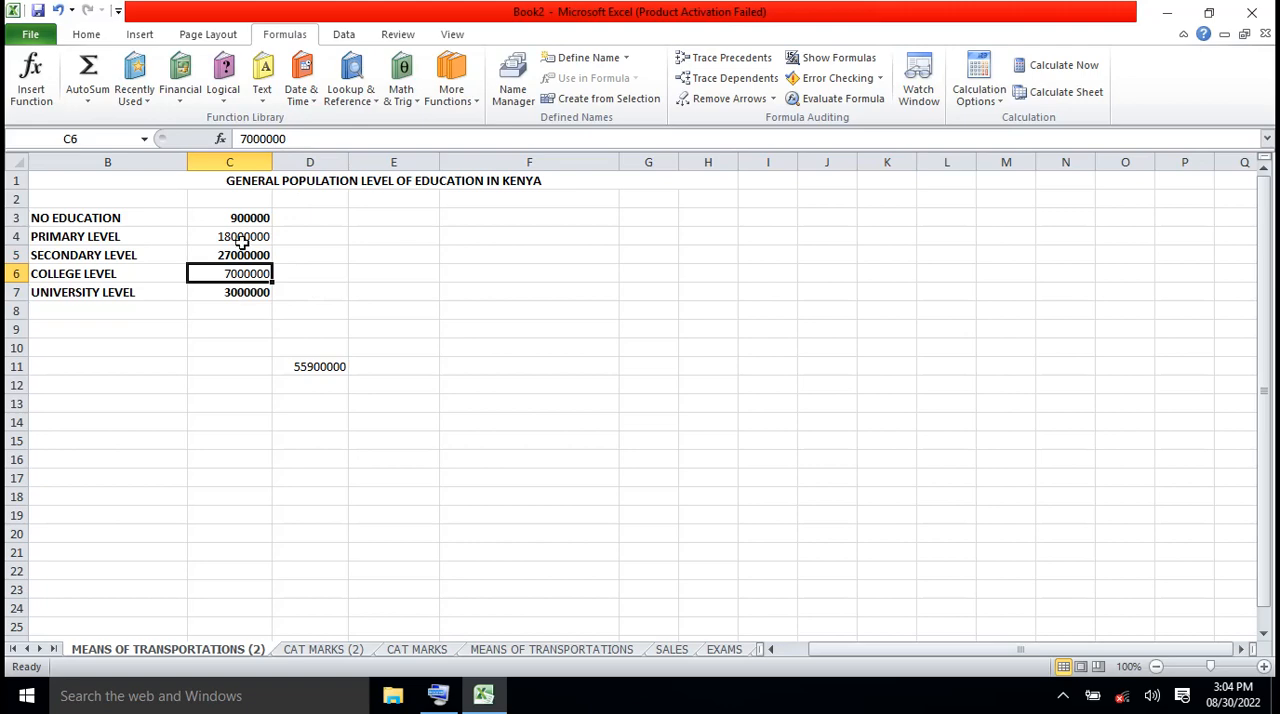
left_click(242, 242)
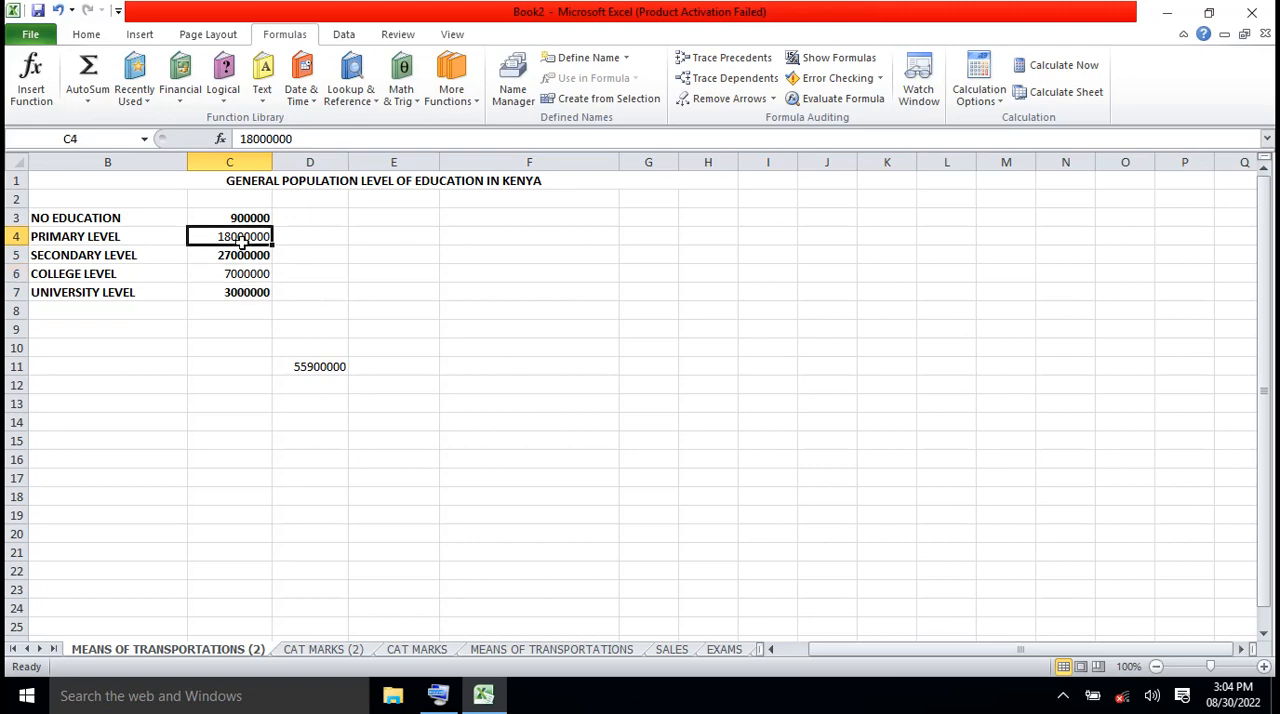
left_click(273, 138)
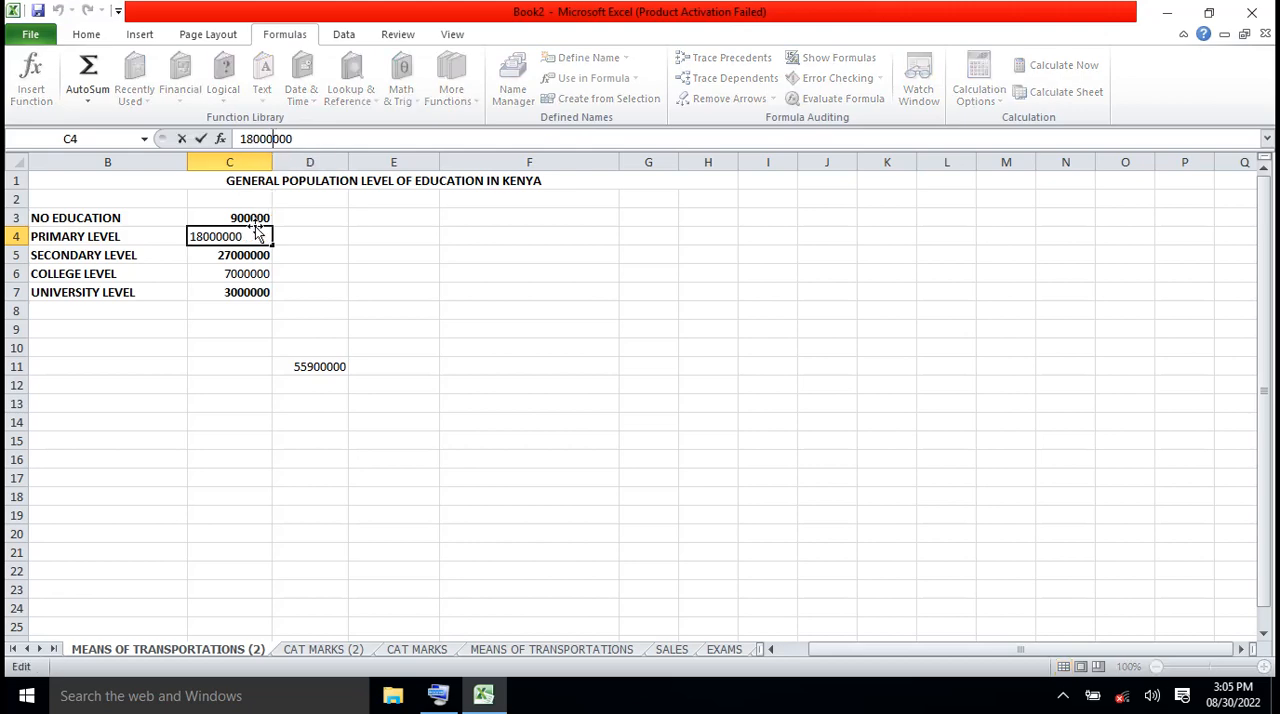
left_click(252, 255)
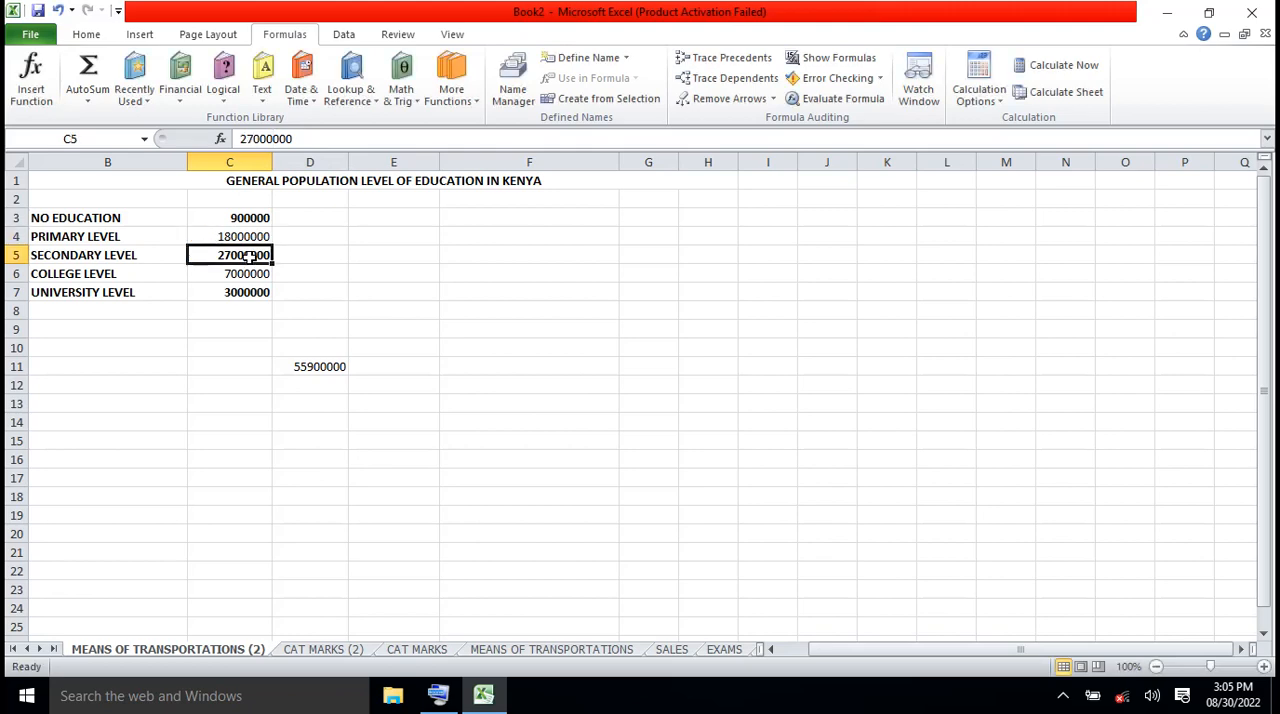
left_click(270, 138)
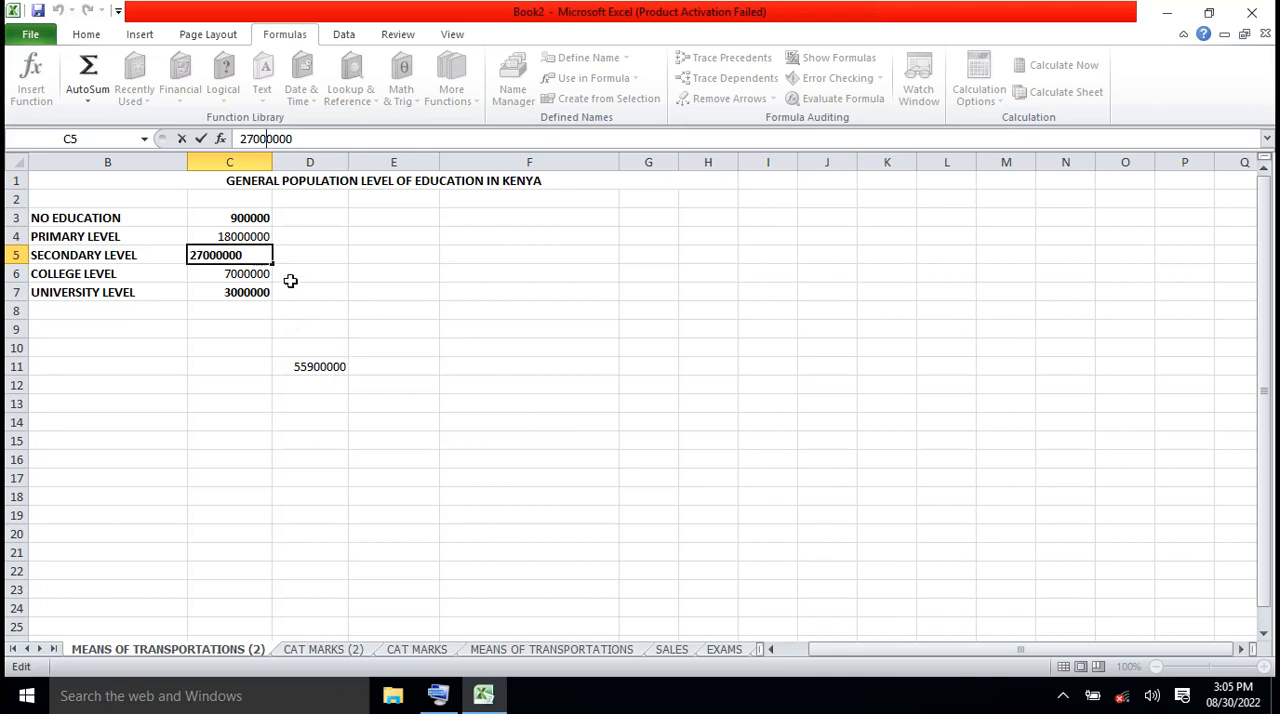
left_click(253, 219)
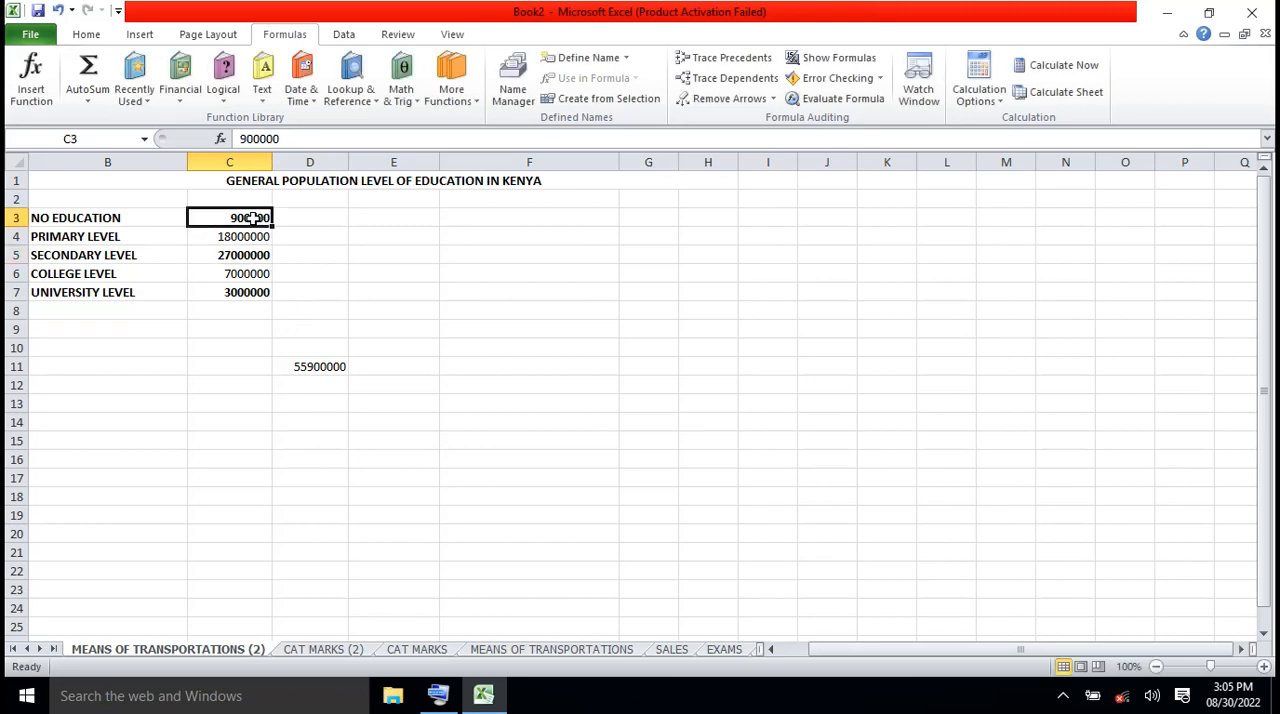
left_click(325, 368)
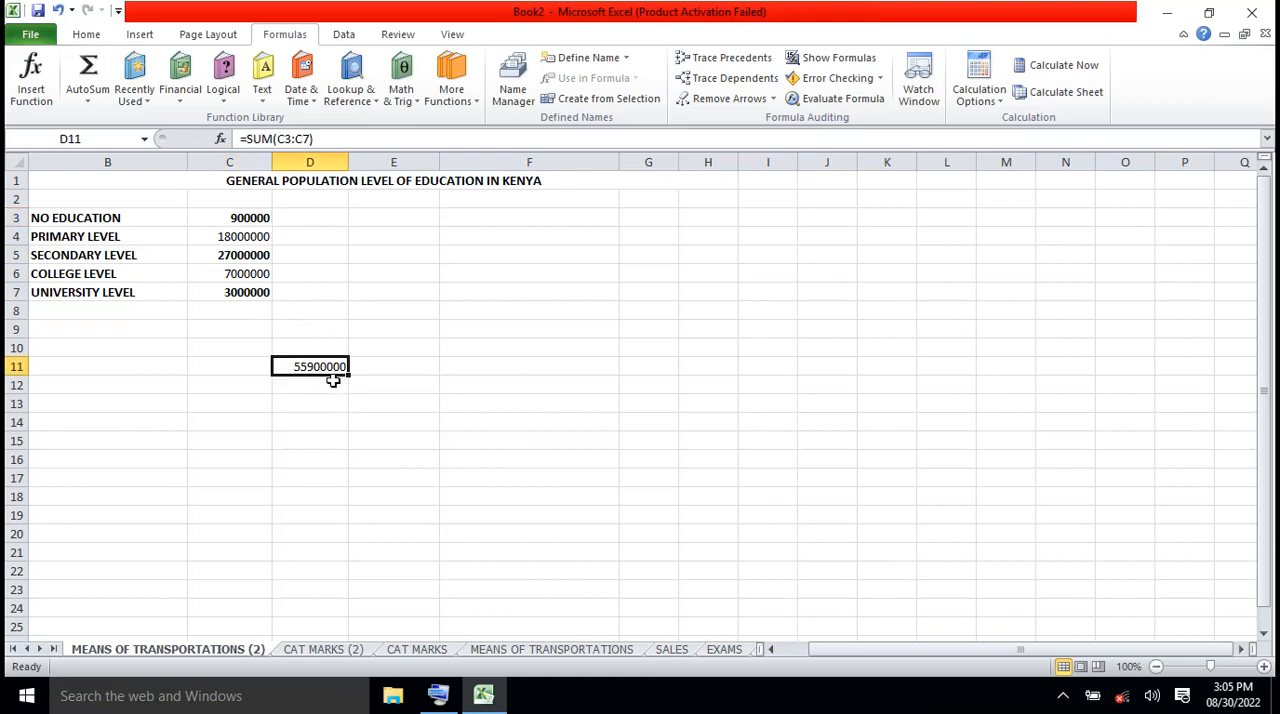
Set the SECONDARY LEVEL figure in C5 to 21000000
left_click(236, 256)
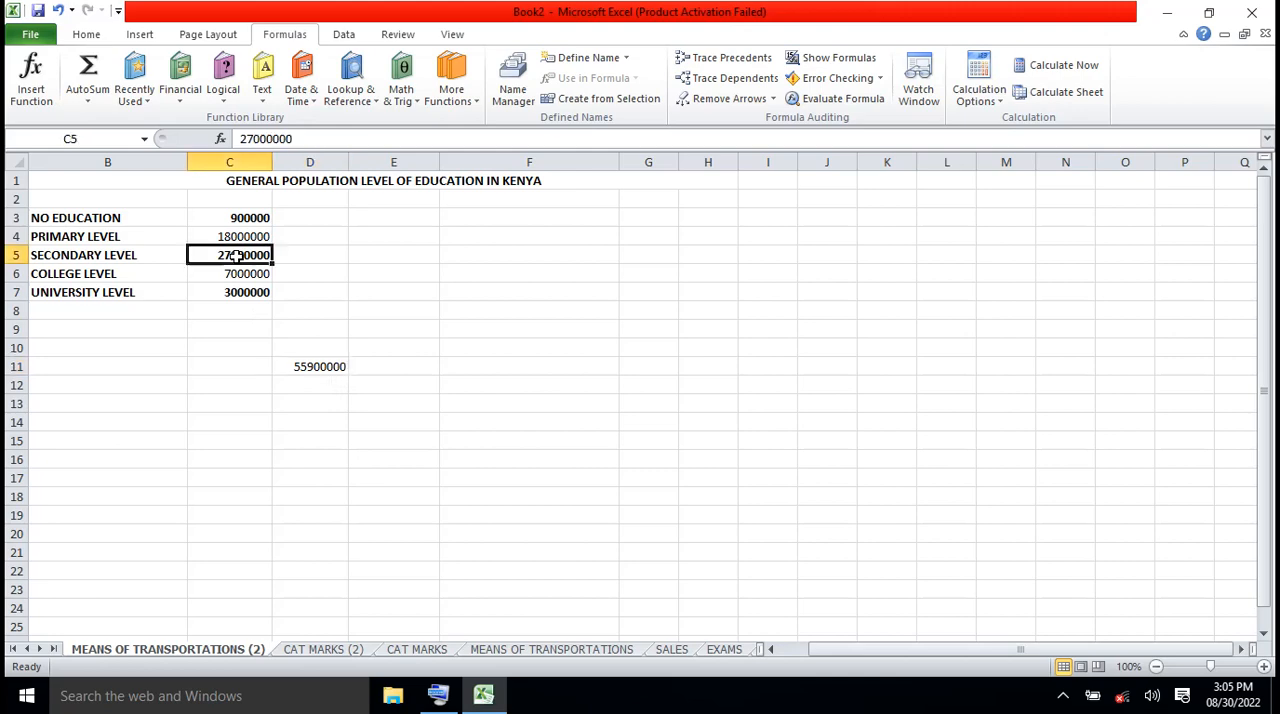
left_click(254, 138)
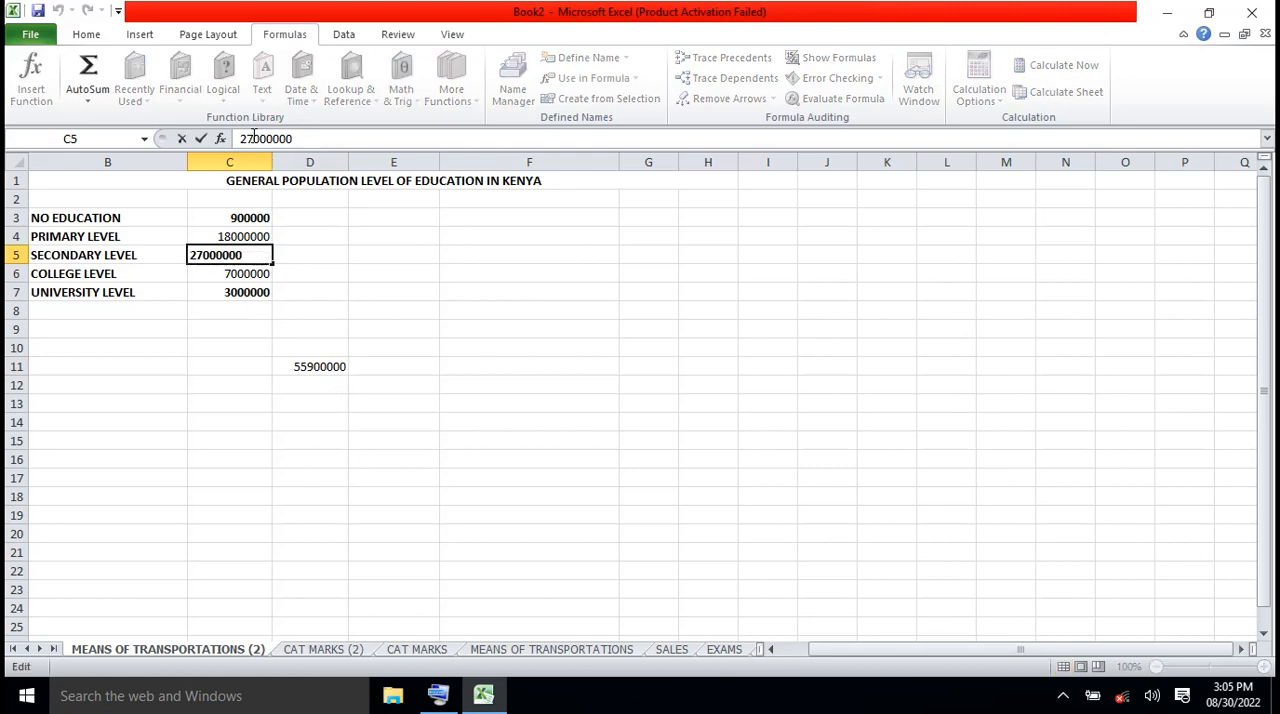
key("BackSpace")
type("1")
left_click(307, 237)
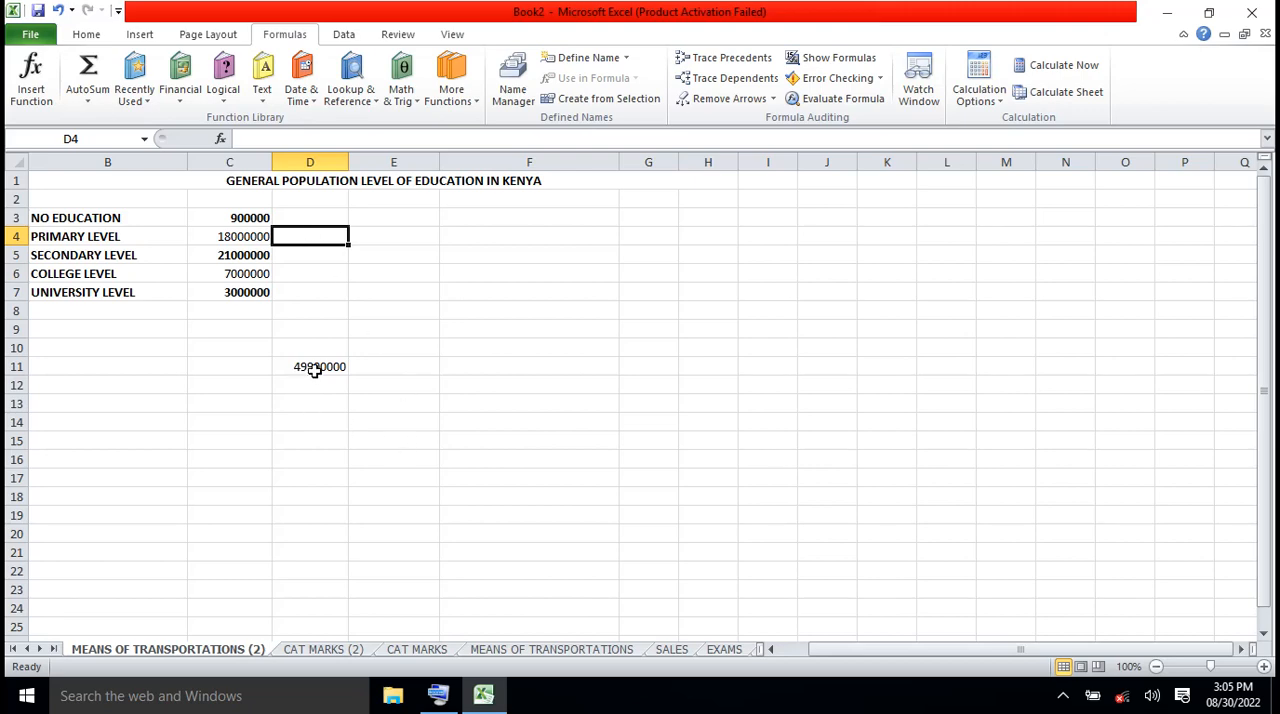
Change the UNIVERSITY LEVEL figure in C7 to 1200000
left_click(249, 292)
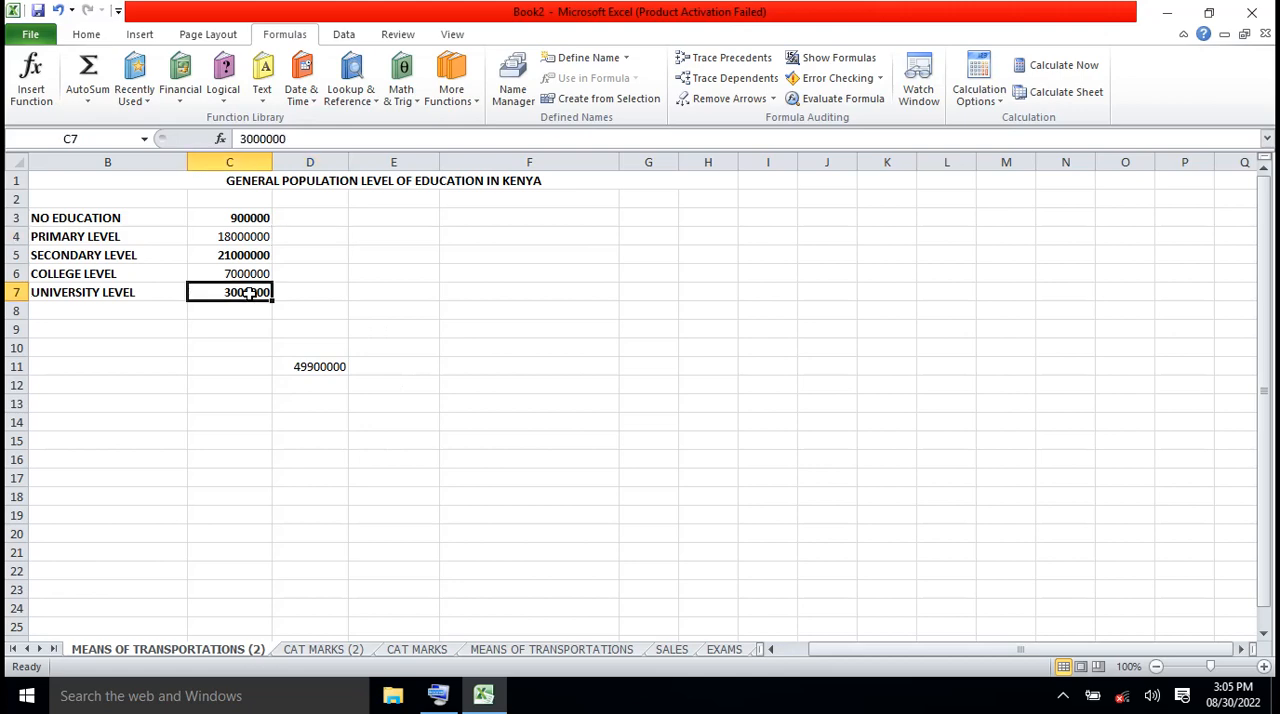
left_click(245, 138)
key("BackSpace")
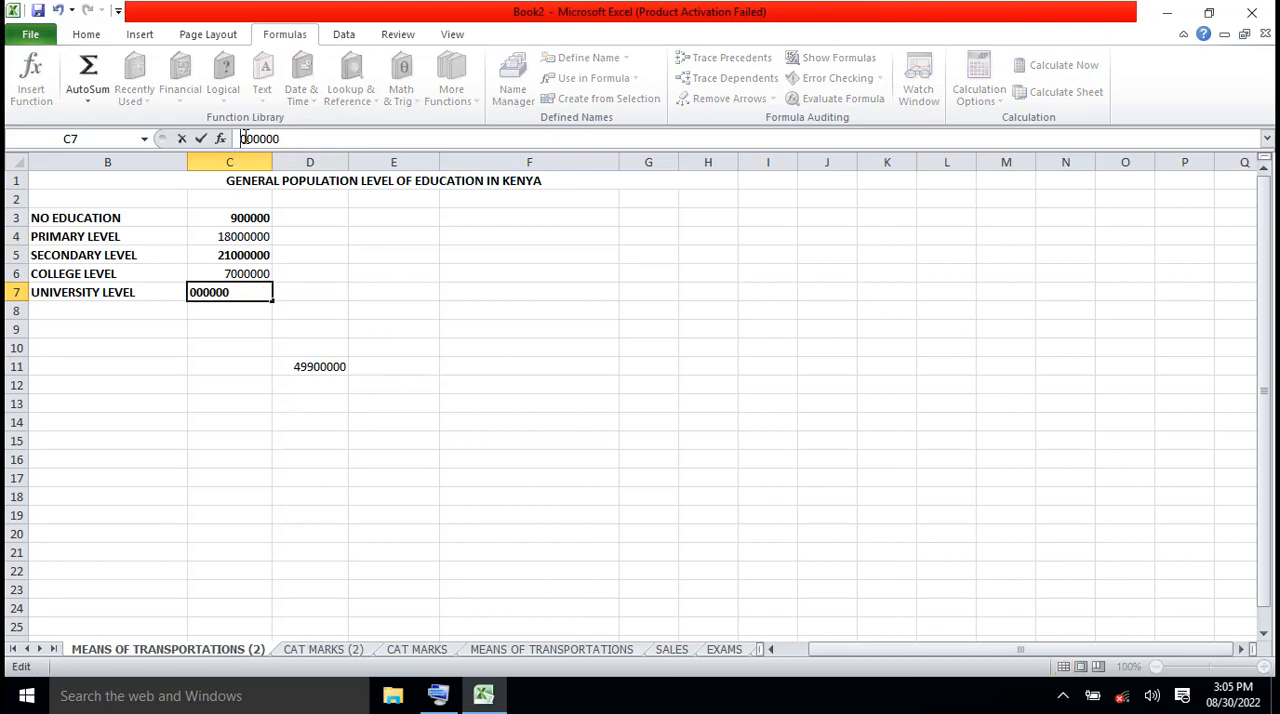
type("12")
key("Delete")
left_click(368, 256)
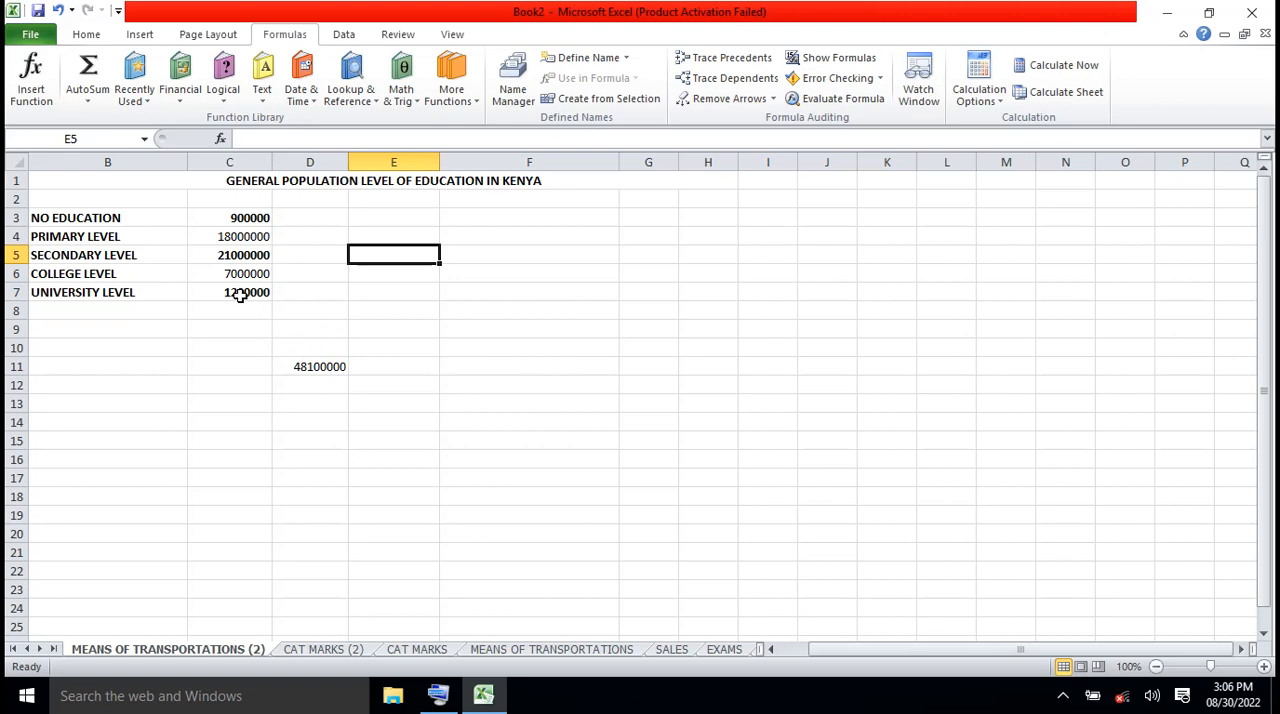
Delete the SUM formula from D11
left_click(326, 367)
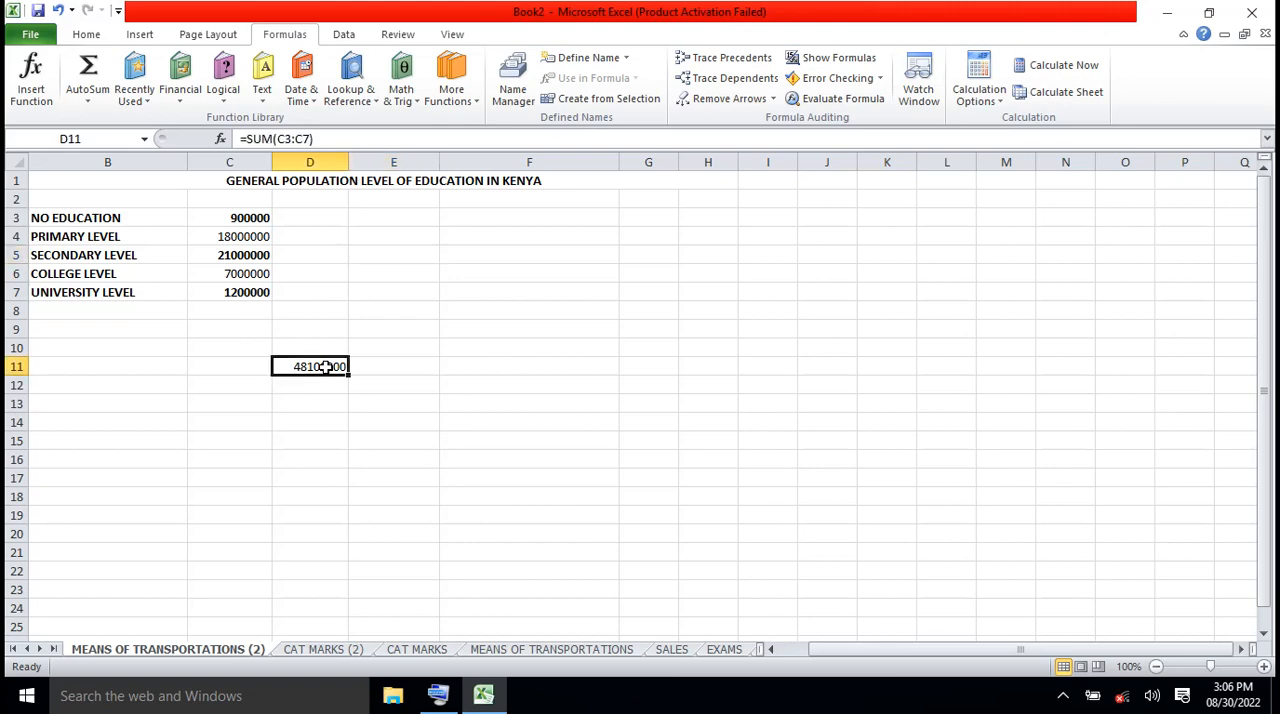
key("Delete")
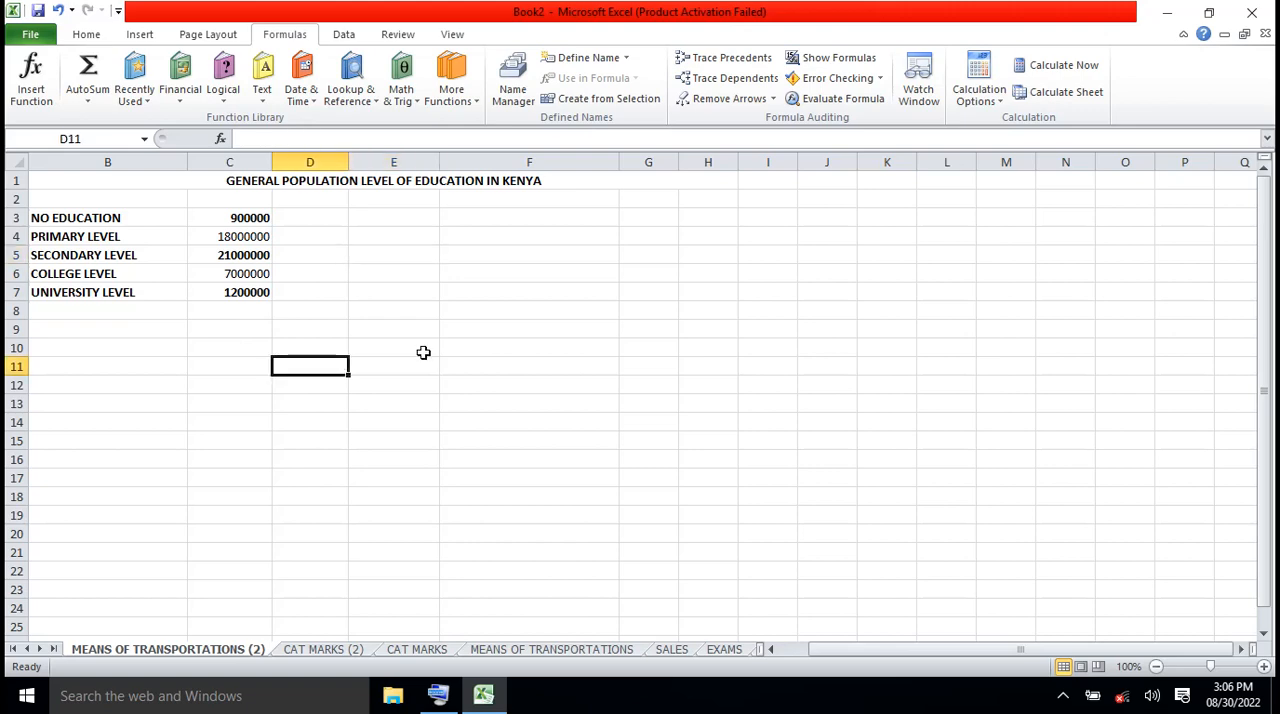
left_click(453, 374)
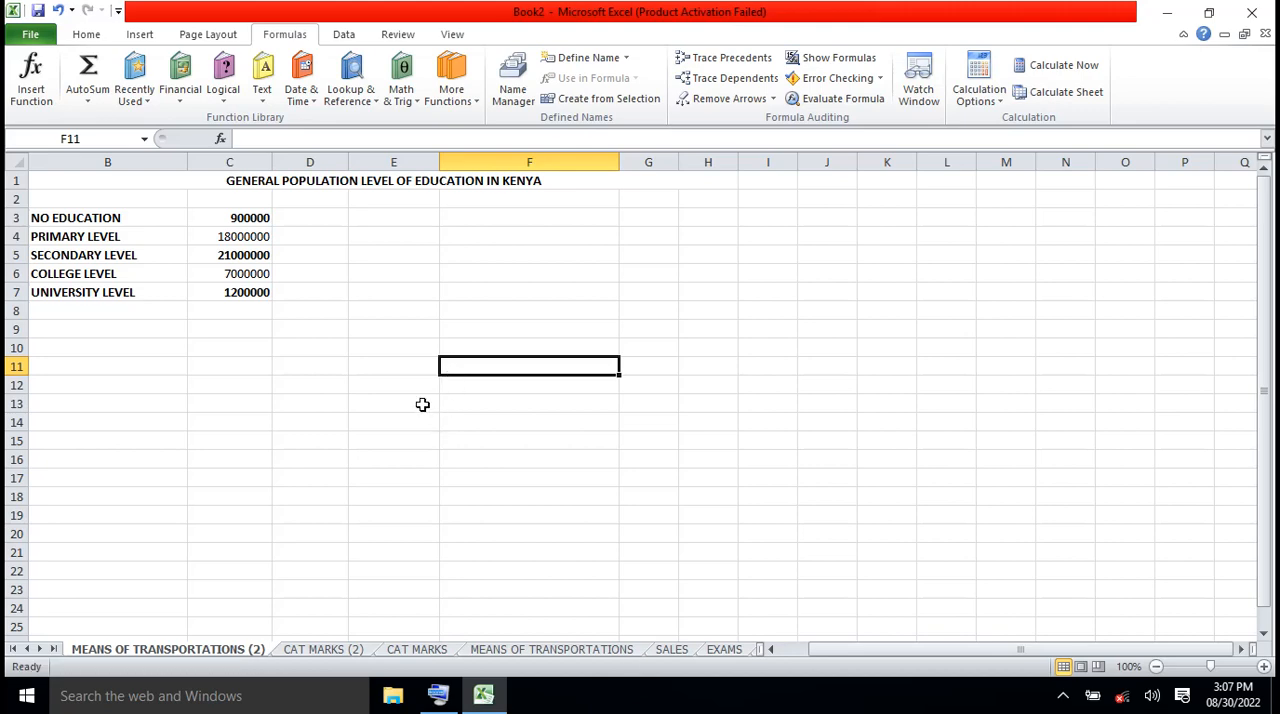
Enter the column heading % LEVEL OF EDUCATION in D2
left_click(329, 202)
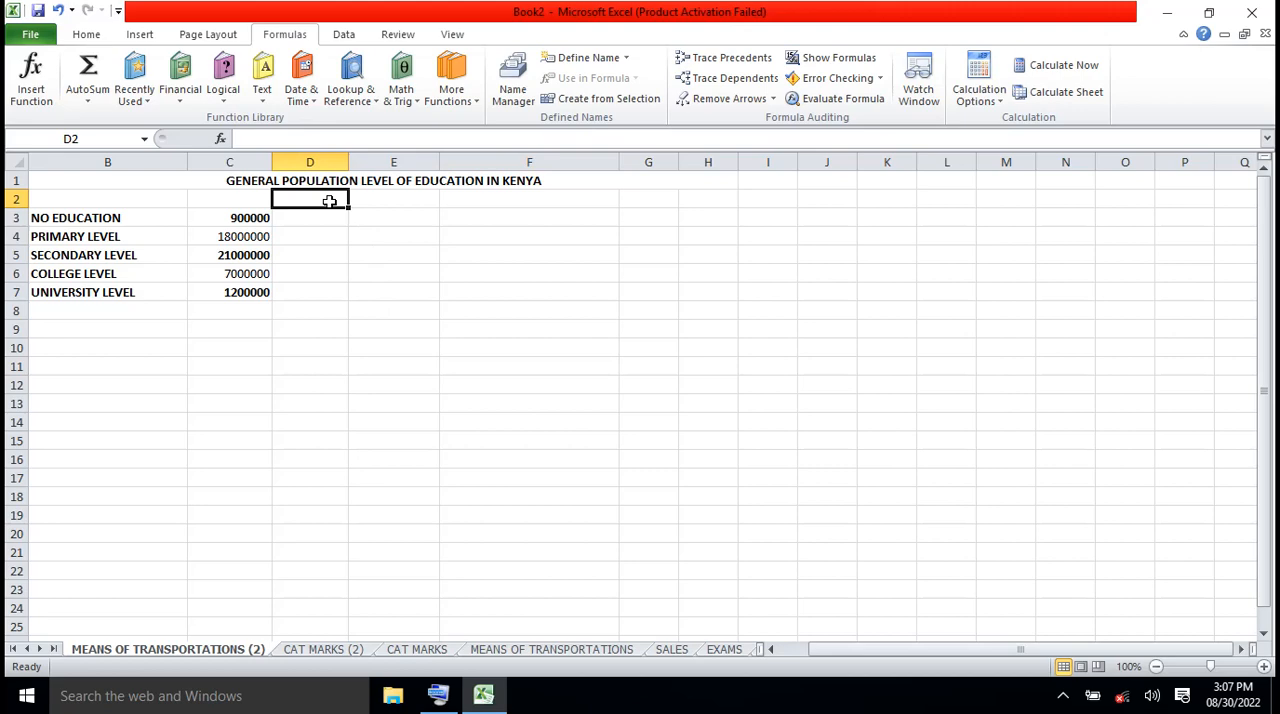
left_click(286, 141)
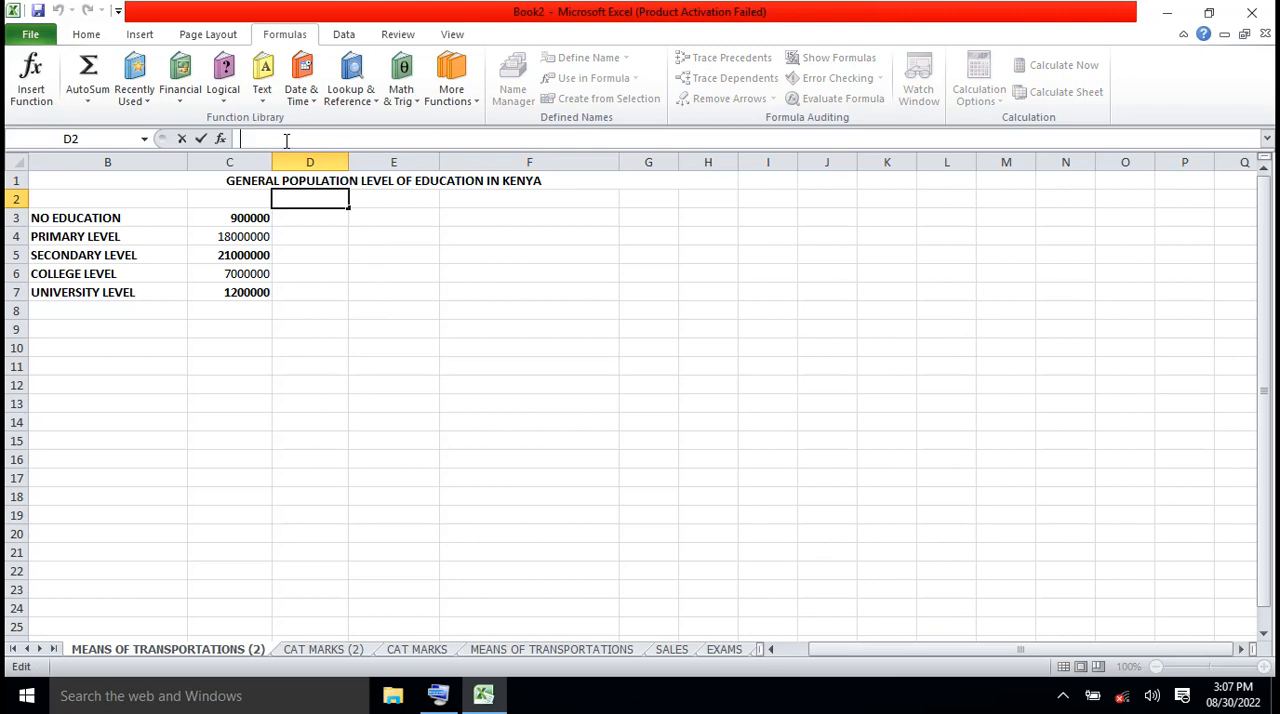
type("% LE")
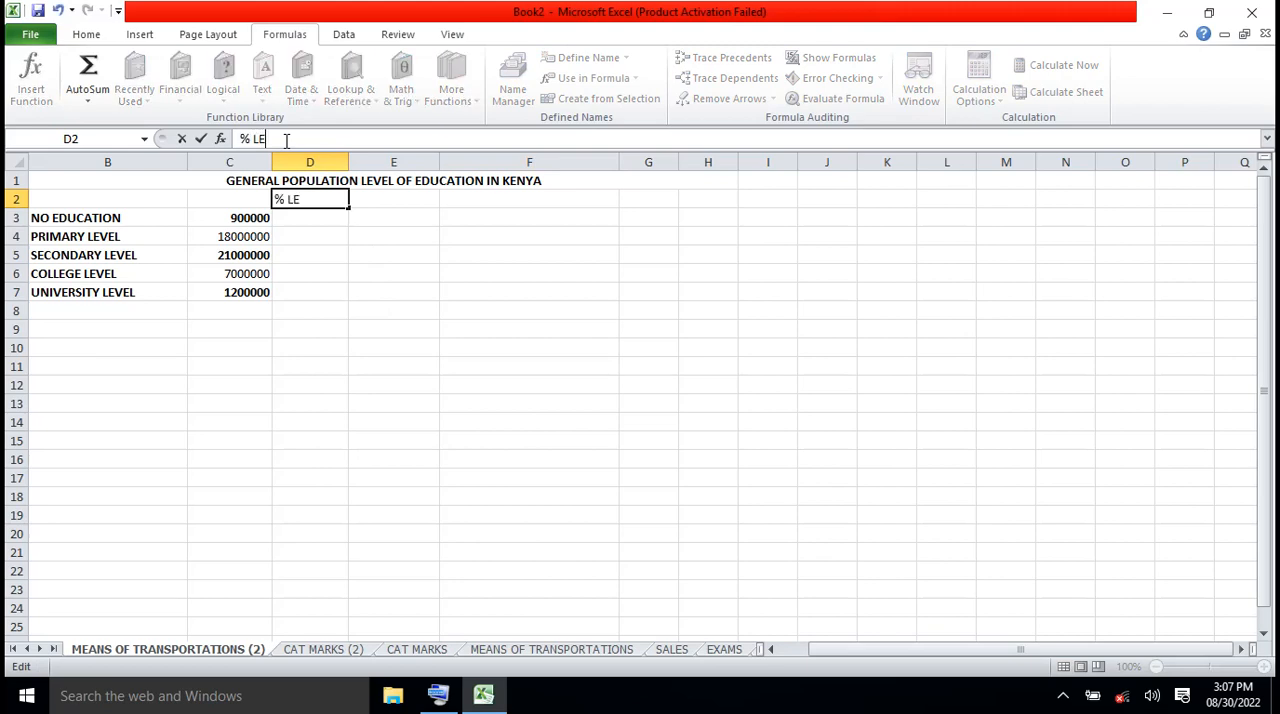
type("VEL OF EDUCATION")
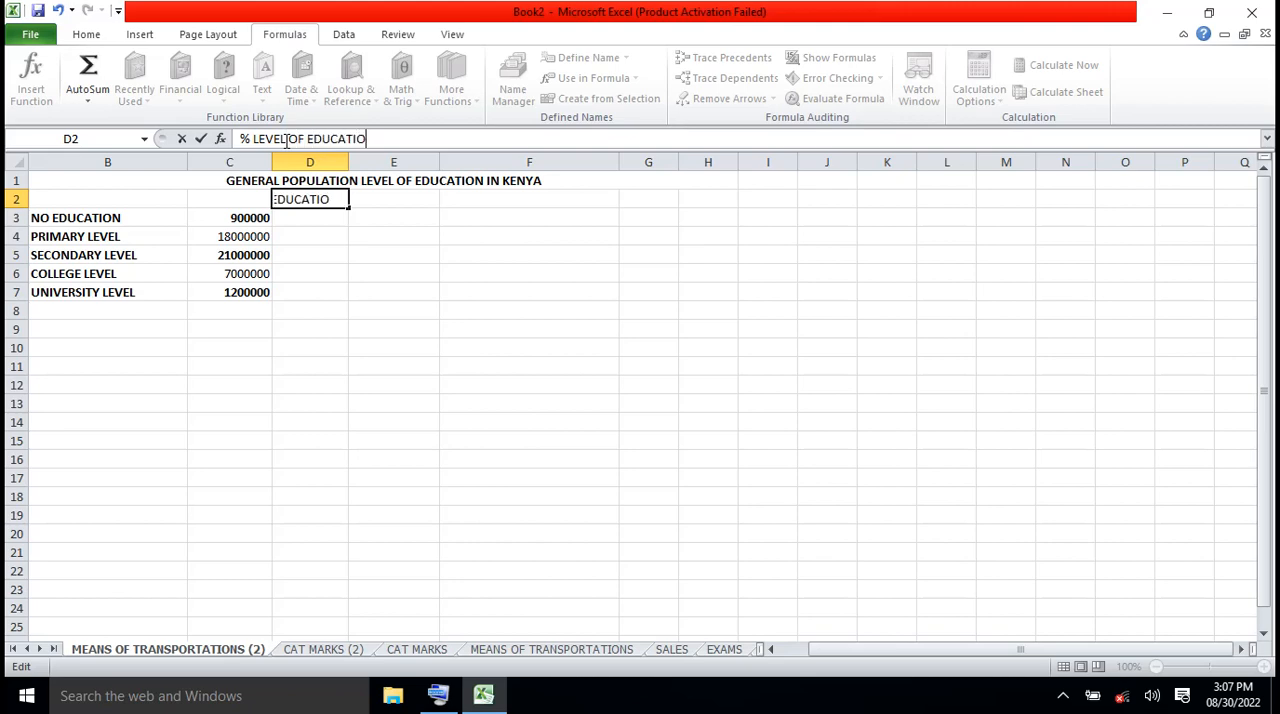
left_click(477, 397)
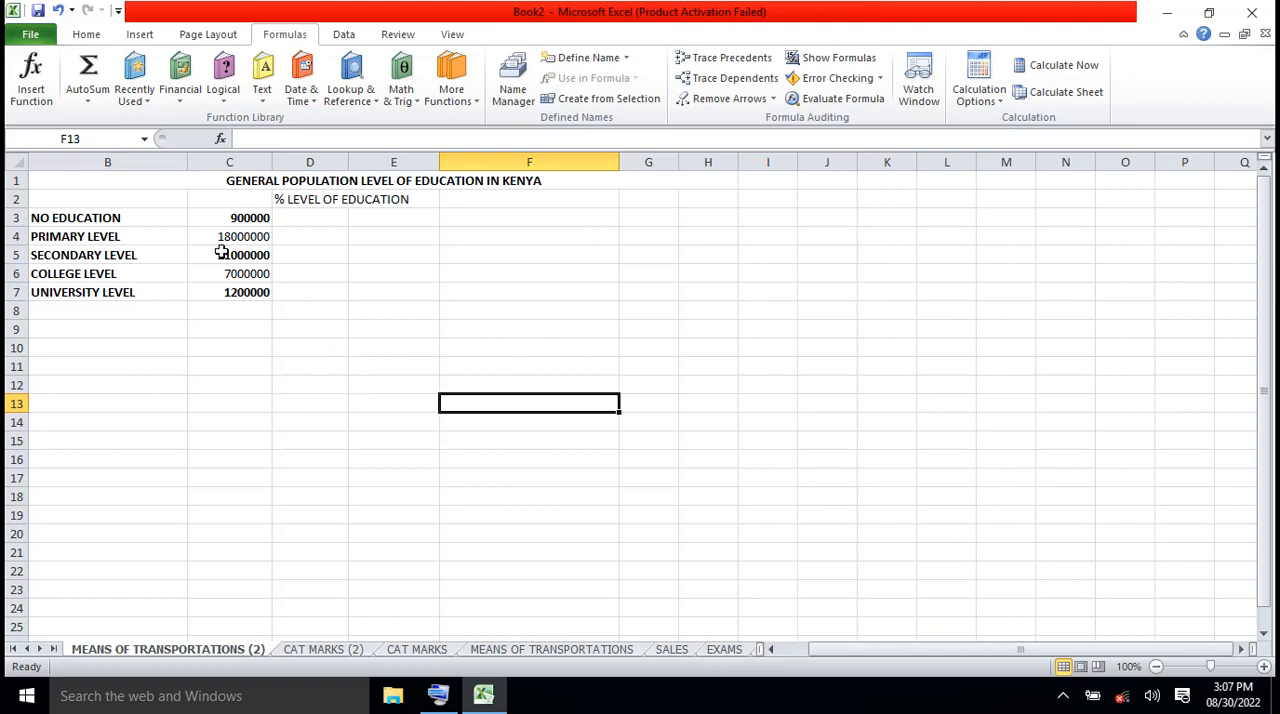
Label B8 as TOTAL and insert a SUM function in C8 that adds the education figures in C3:C7
left_click(116, 313)
type("TOTAL")
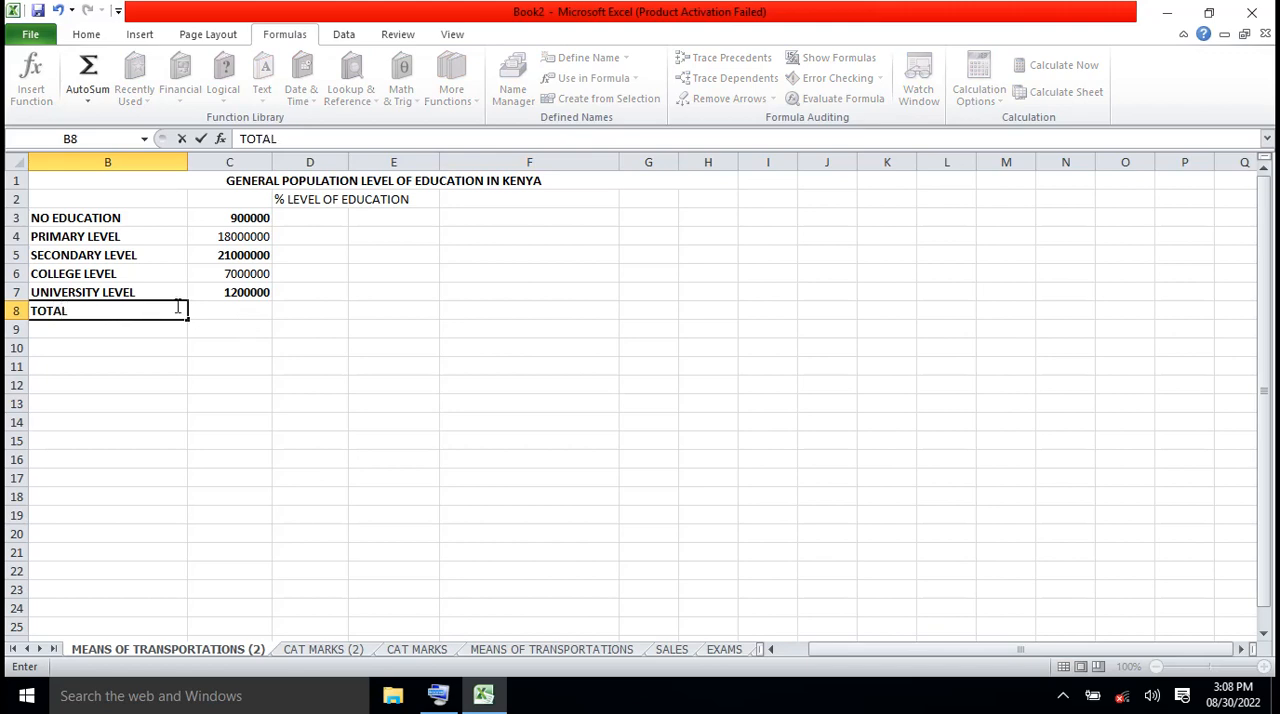
left_click(217, 317)
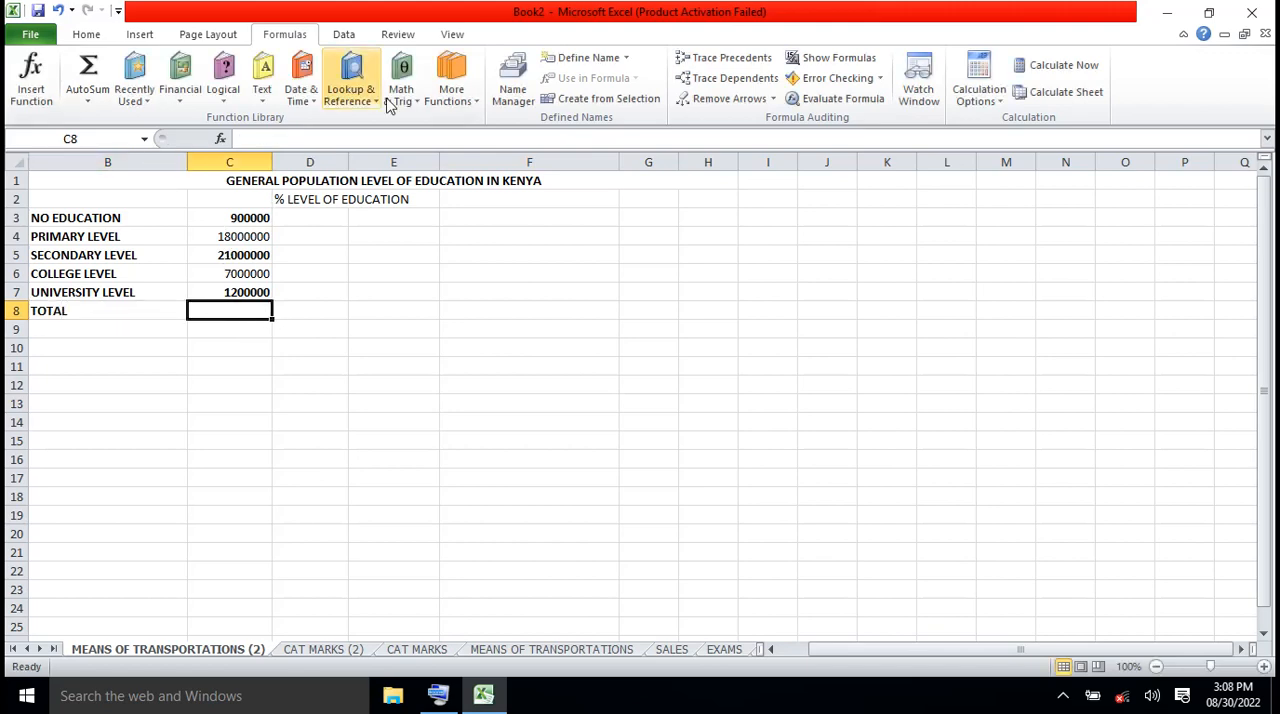
left_click(418, 101)
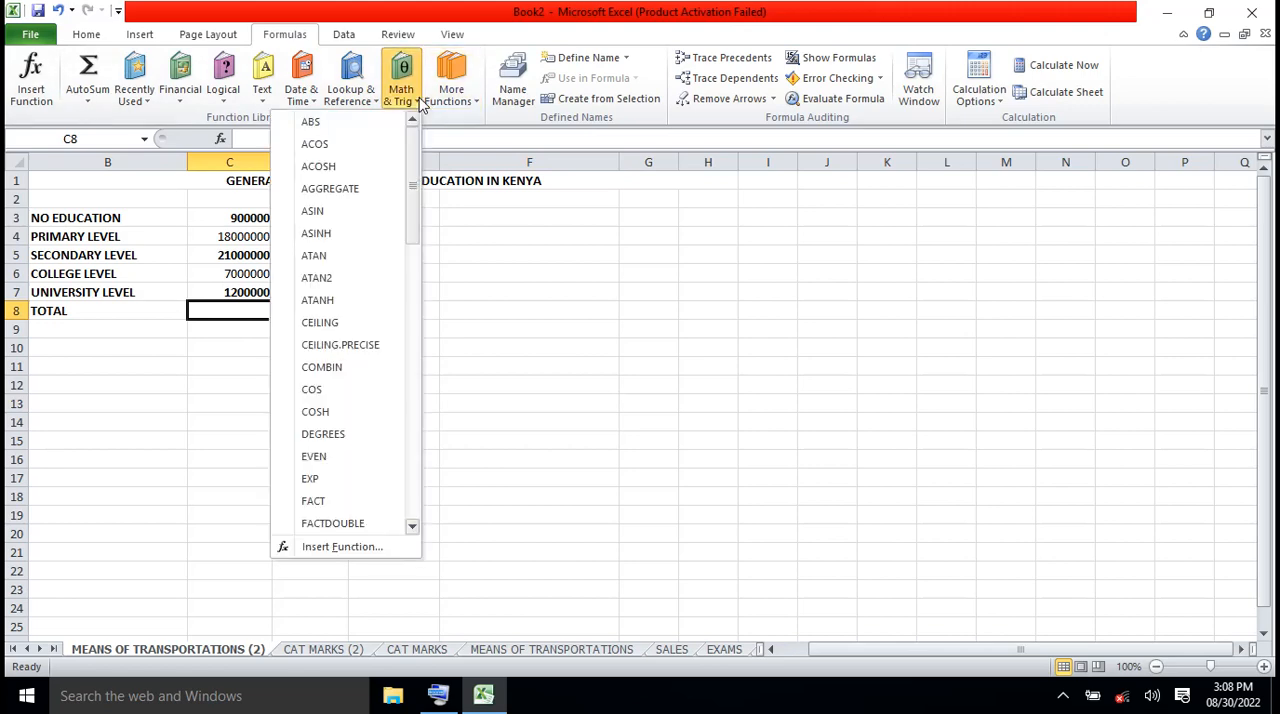
left_click_drag(412, 210, 409, 437)
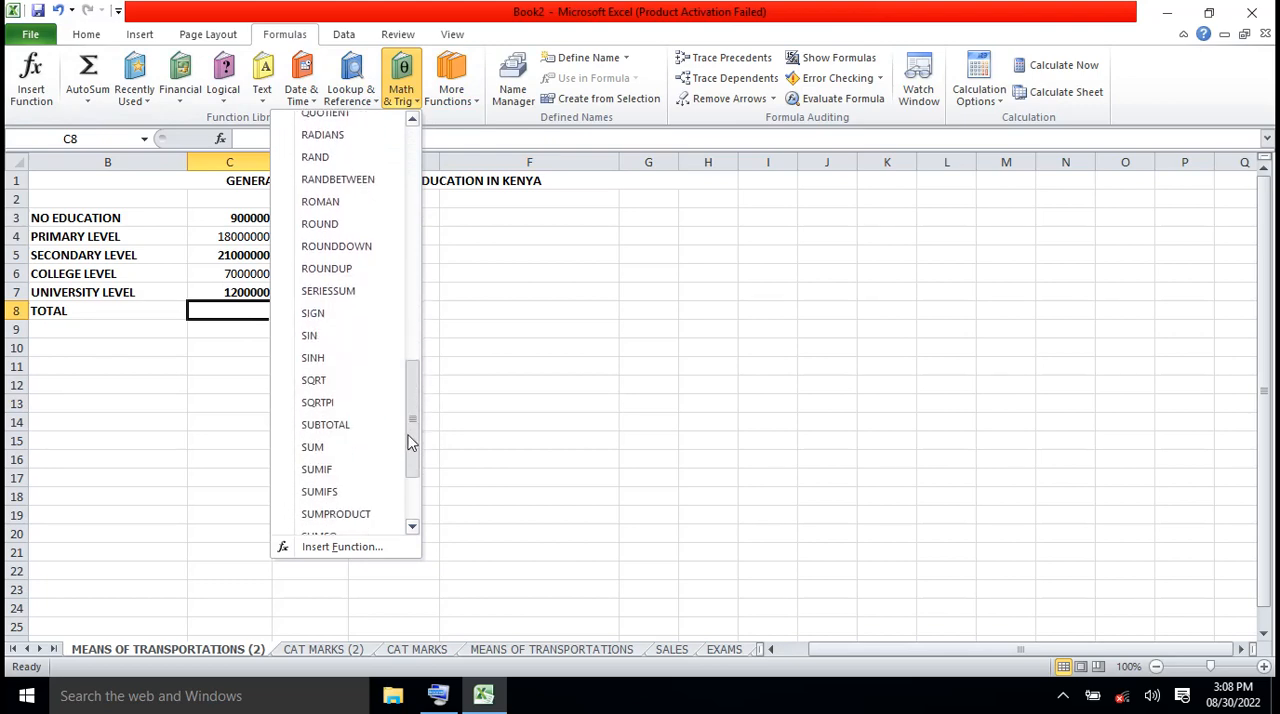
left_click(313, 448)
left_click(255, 217)
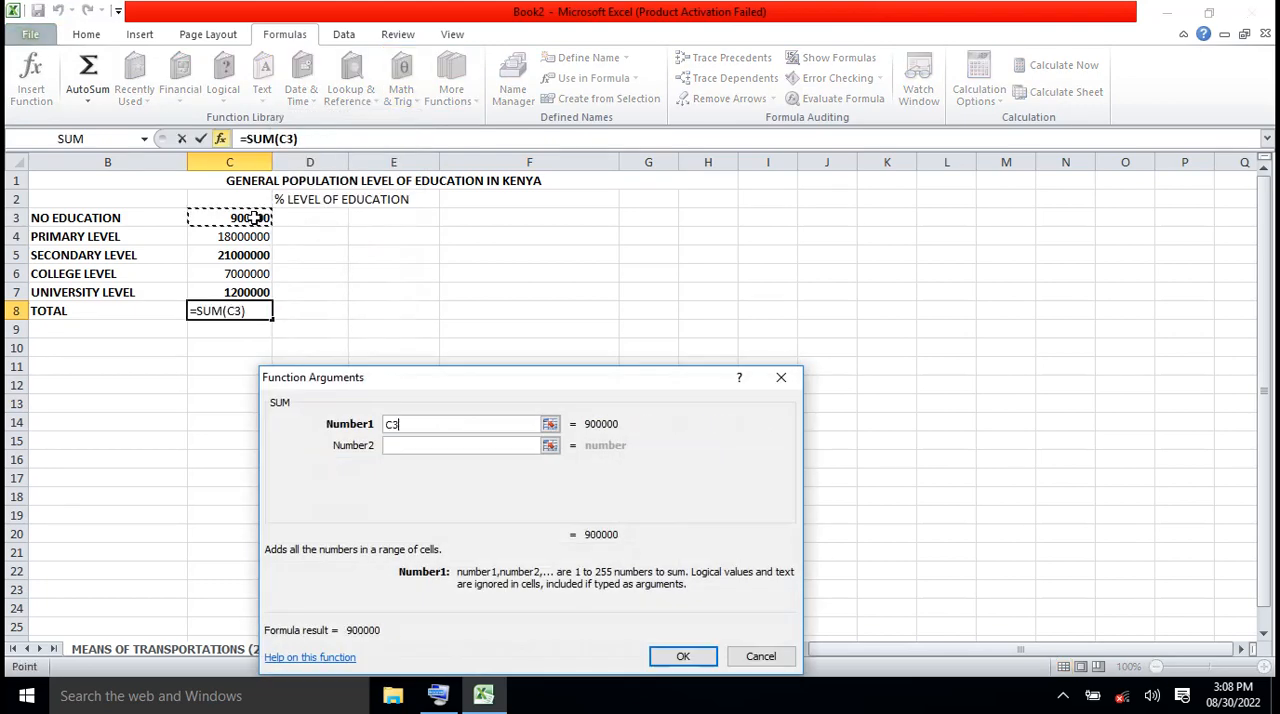
left_click_drag(255, 217, 255, 285)
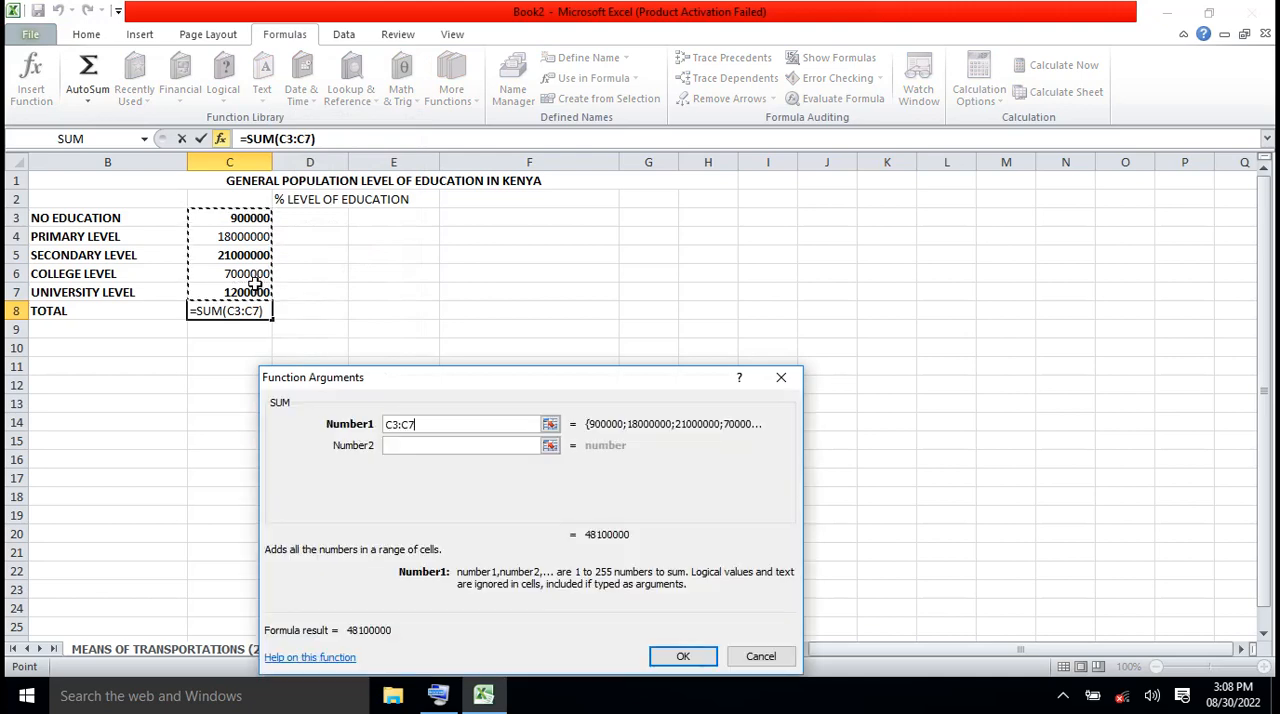
left_click(700, 655)
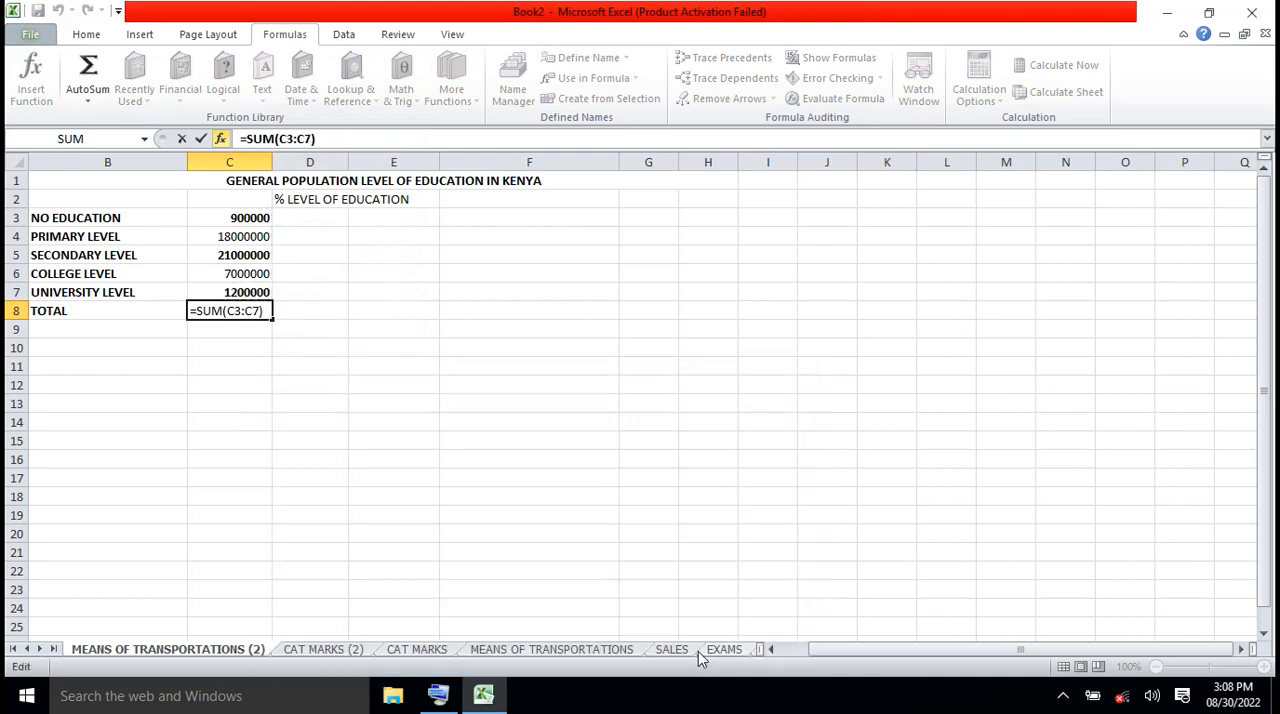
Extend the label in B8 to read TOTAL POPULATION
left_click(104, 311)
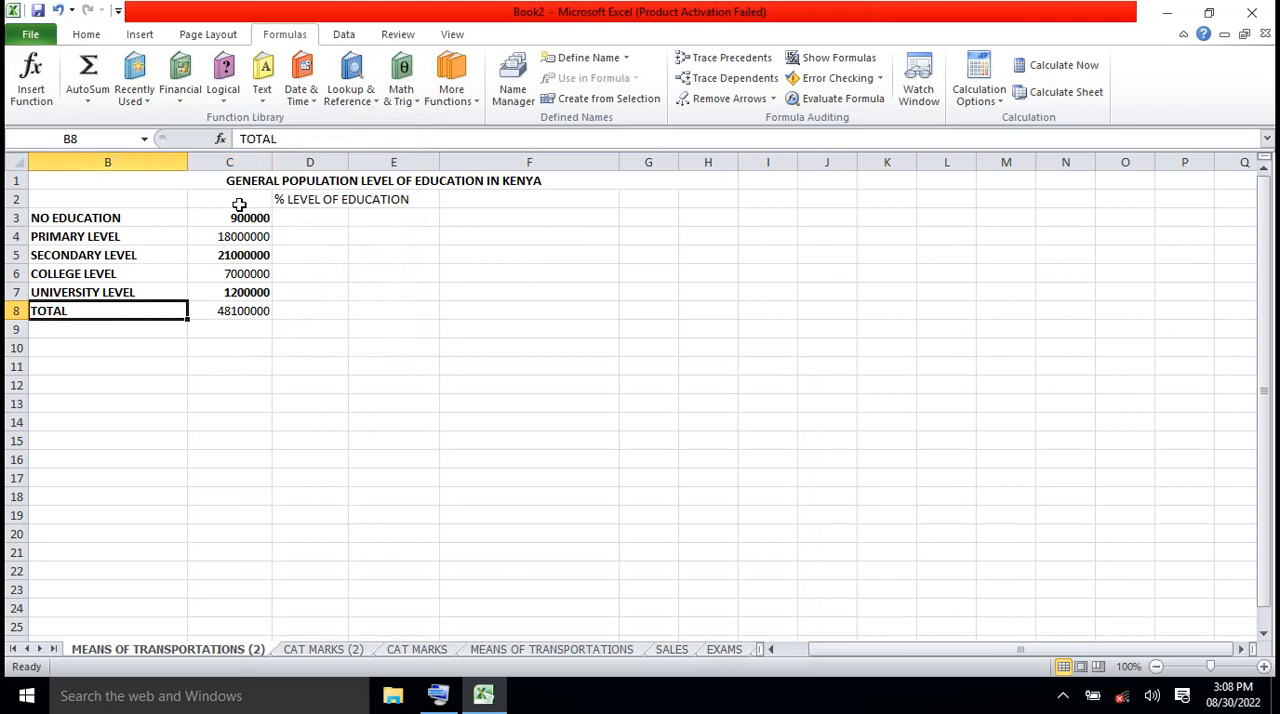
left_click(288, 140)
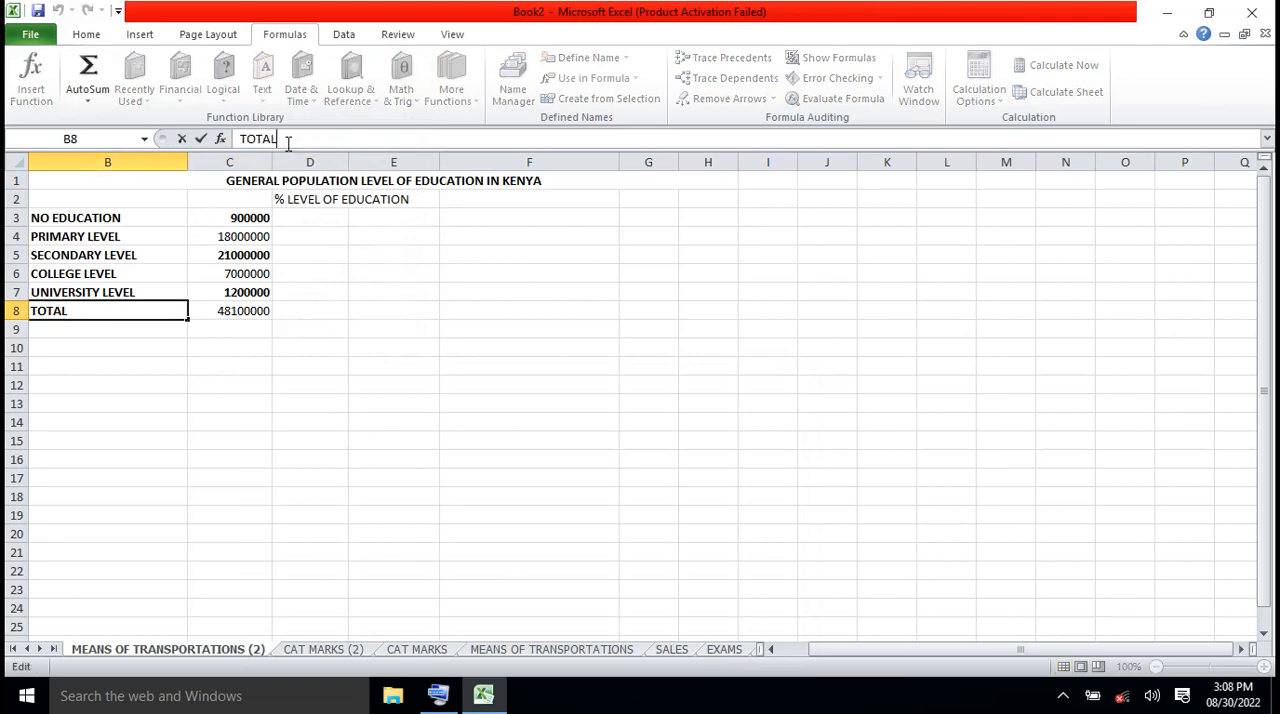
type("POPULATION")
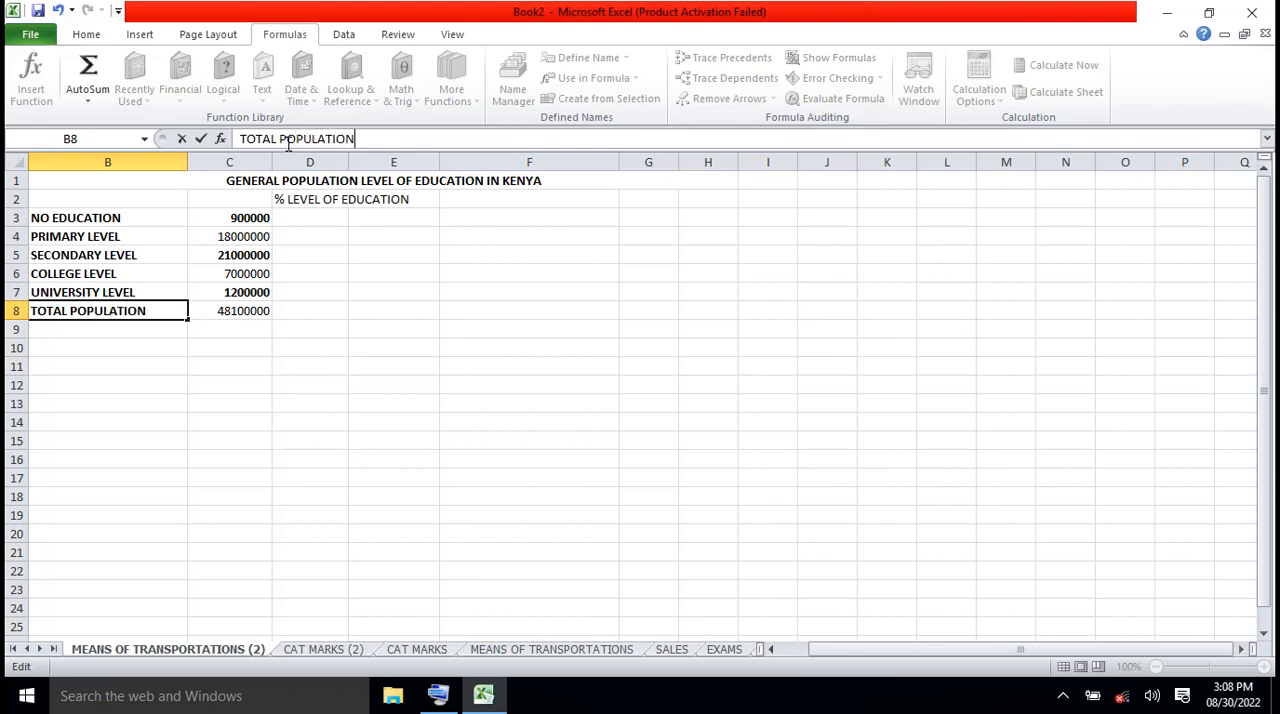
left_click(269, 401)
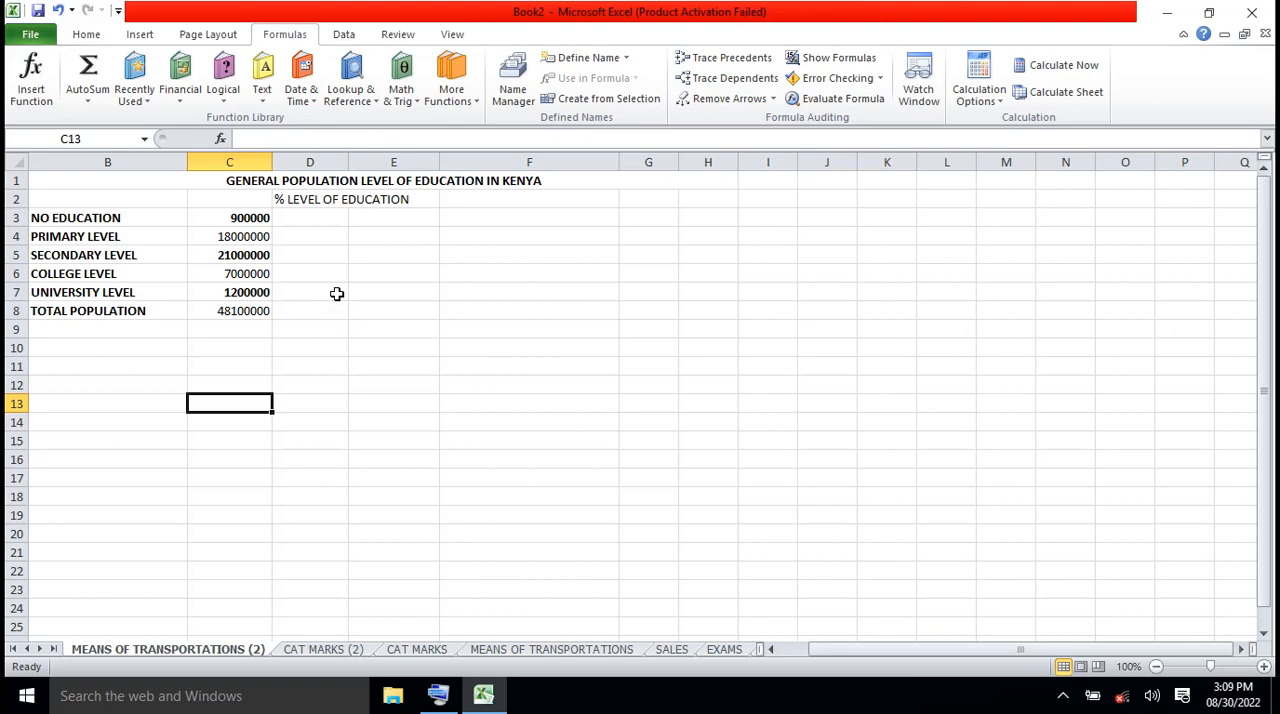
Enter the formula =(C3/C8) in D3 to divide the no-education figure by the total population
left_click(310, 219)
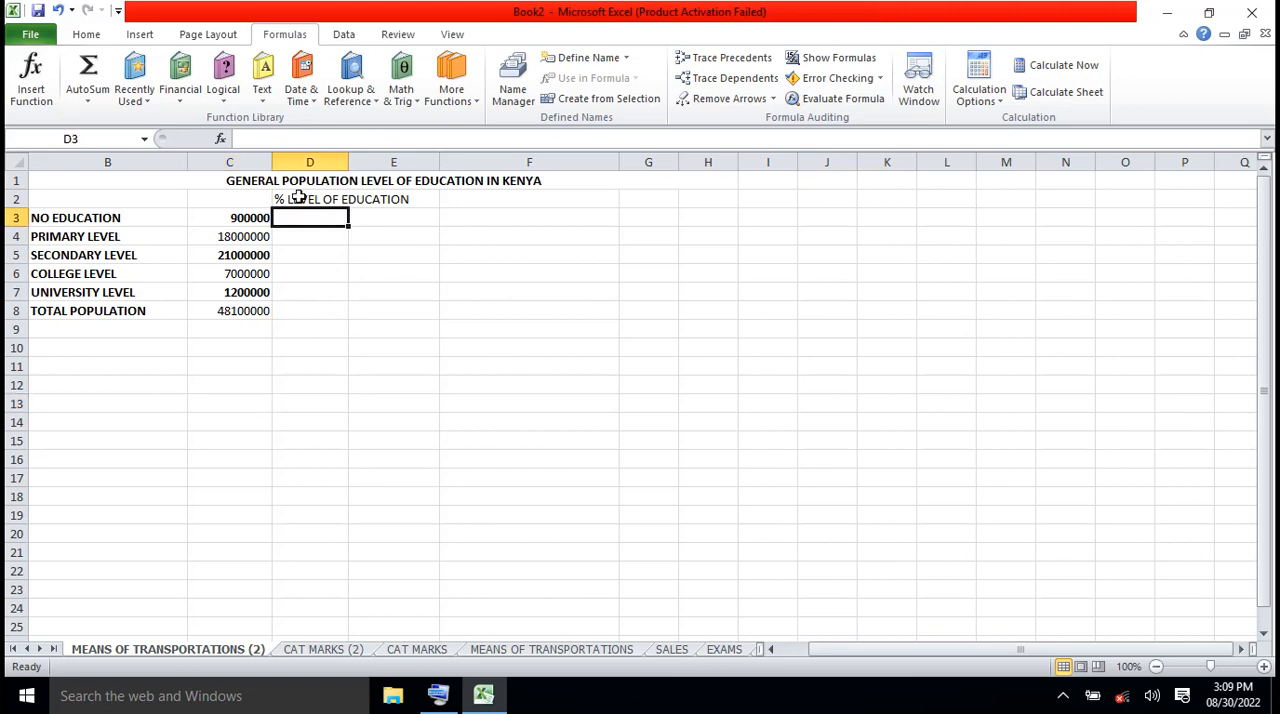
left_click(256, 137)
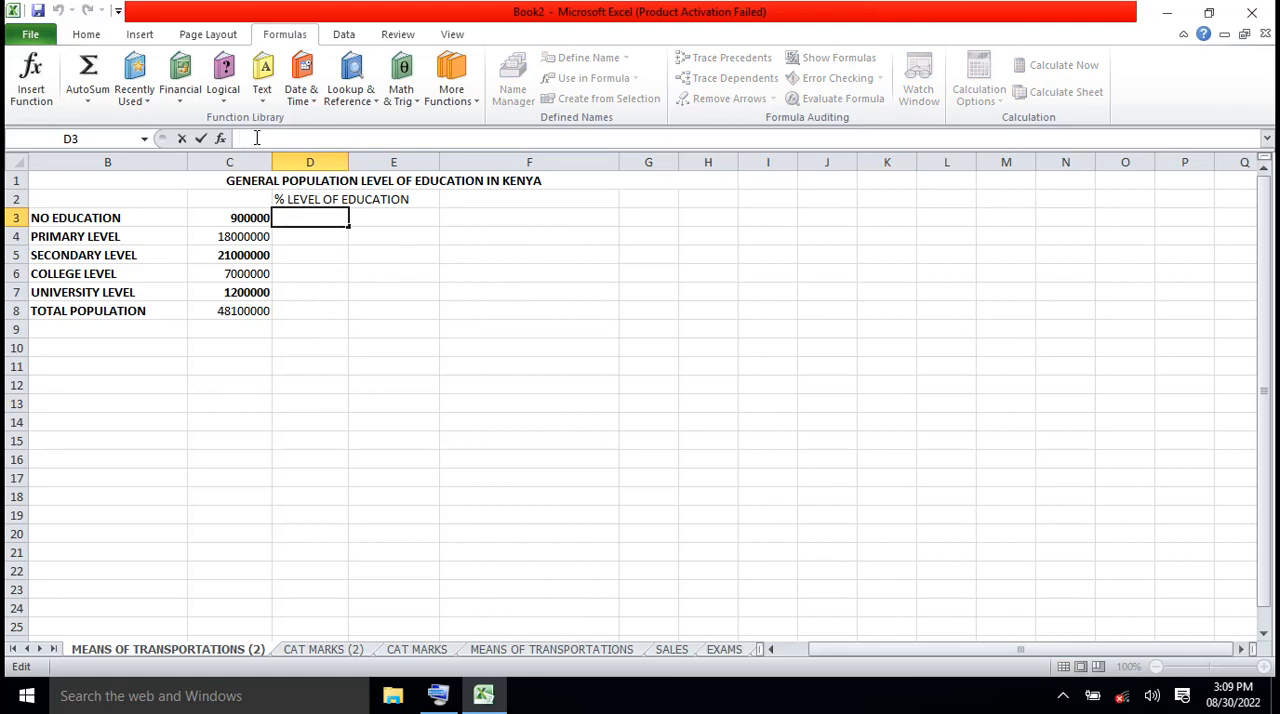
type("+")
key("BackSpace")
type("=(")
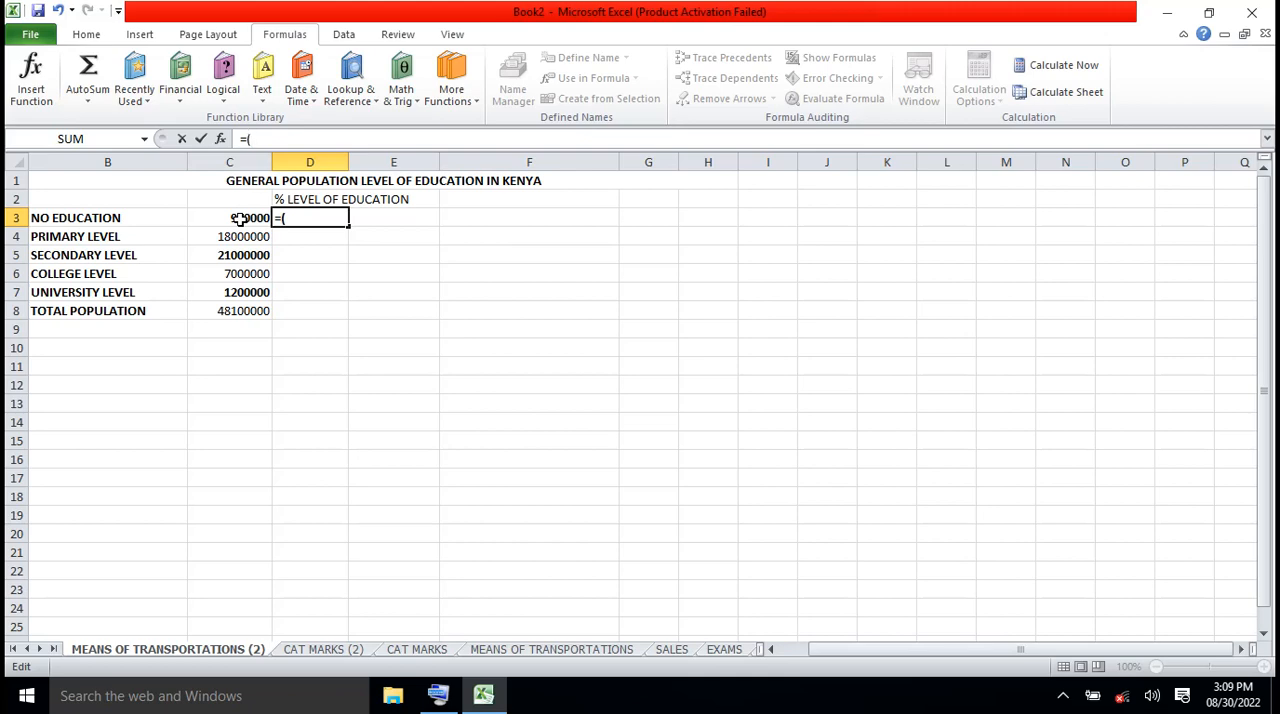
left_click(240, 218)
type("/")
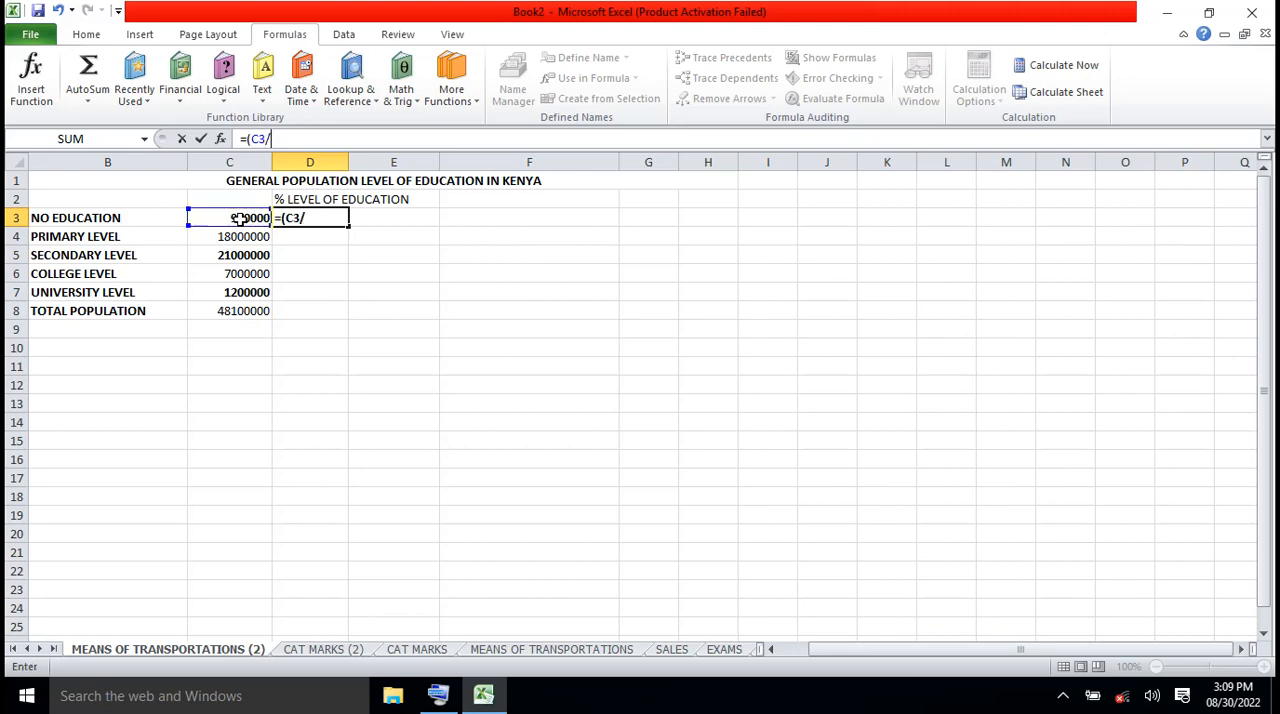
left_click(245, 311)
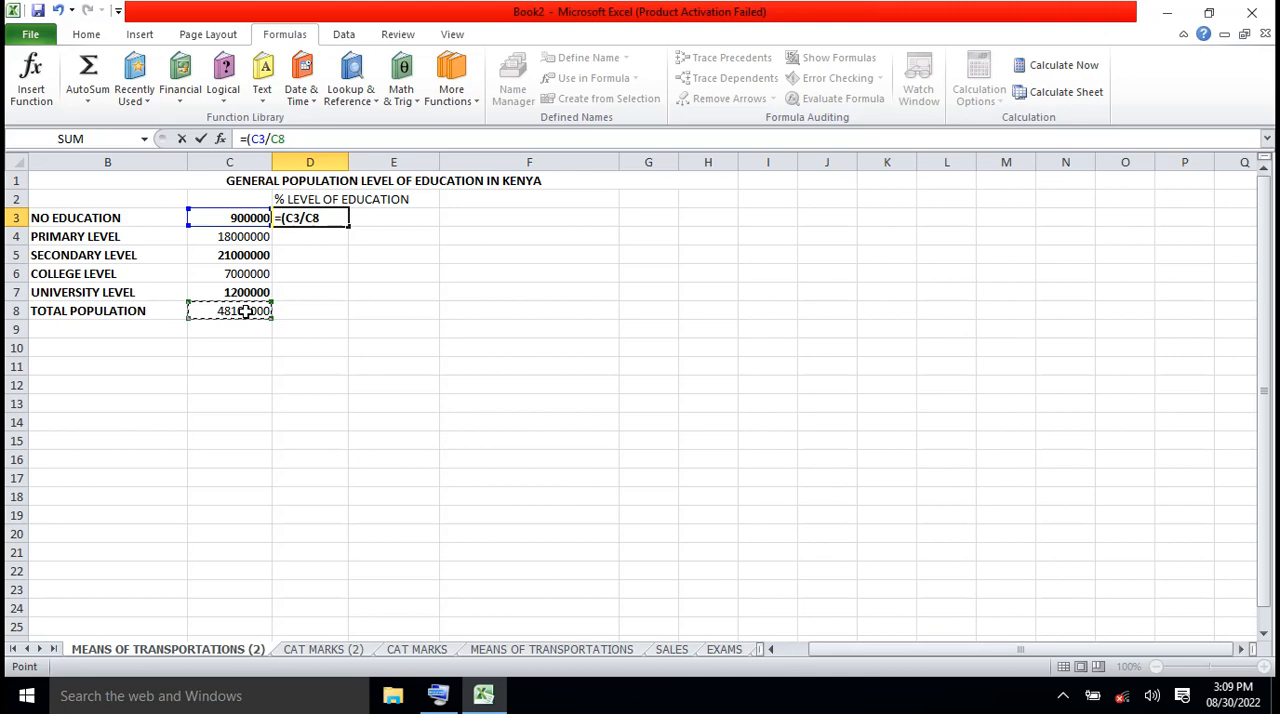
type(")")
left_click(245, 311)
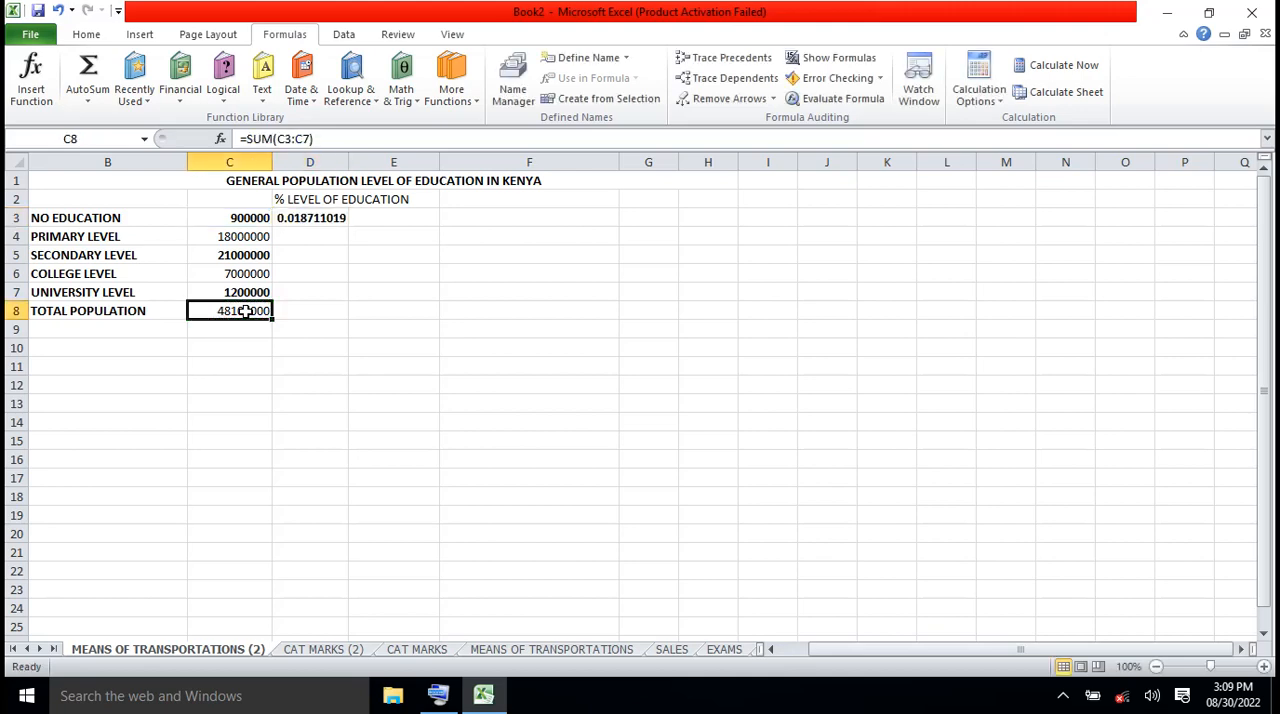
type("8")
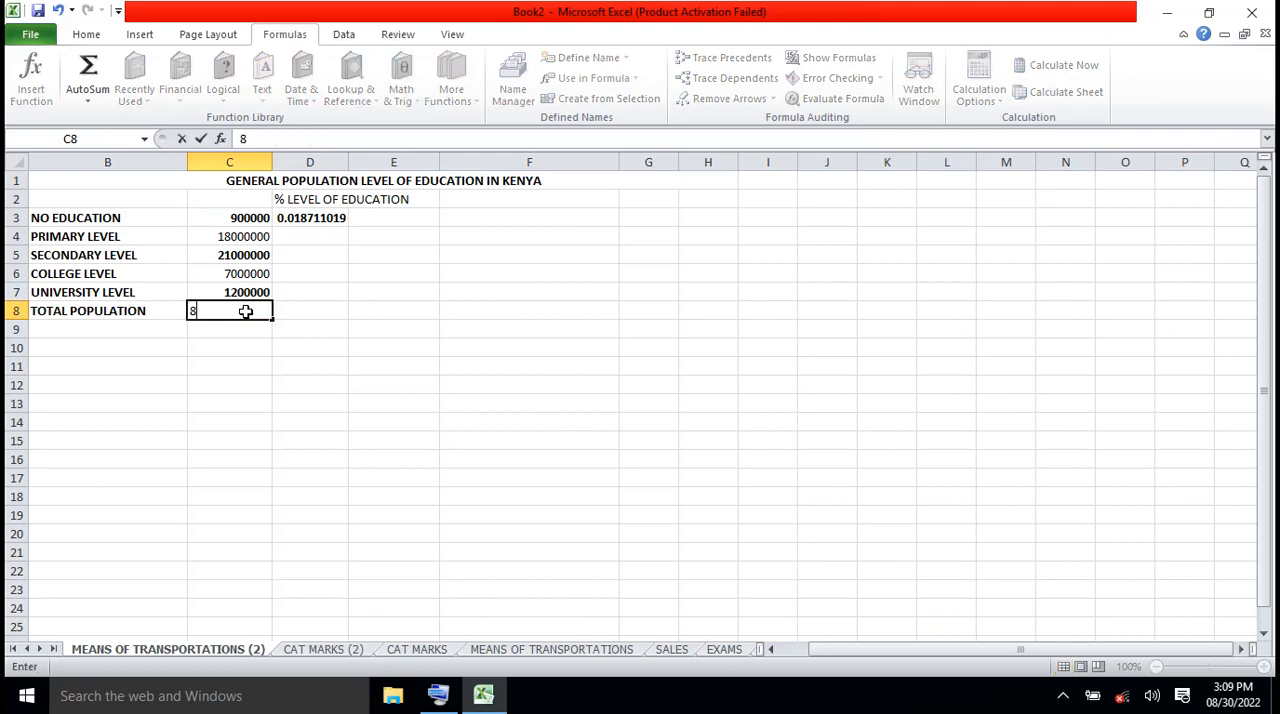
left_click(58, 11)
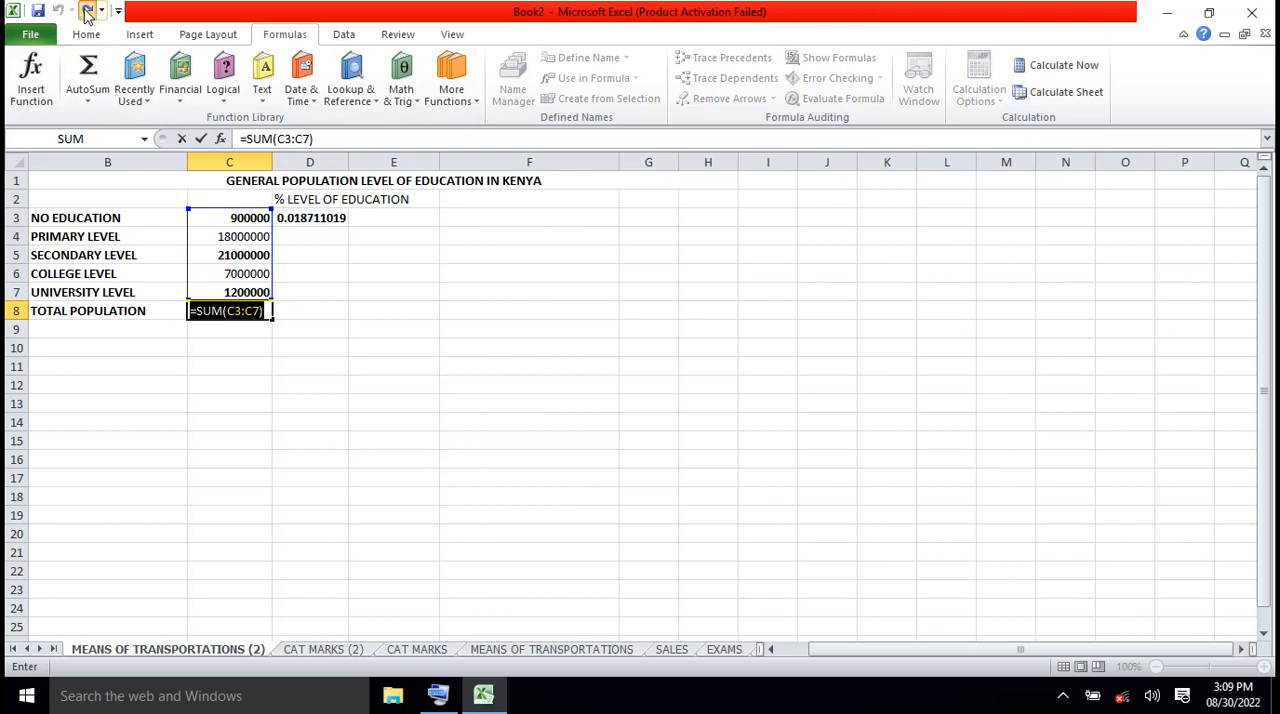
left_click(87, 11)
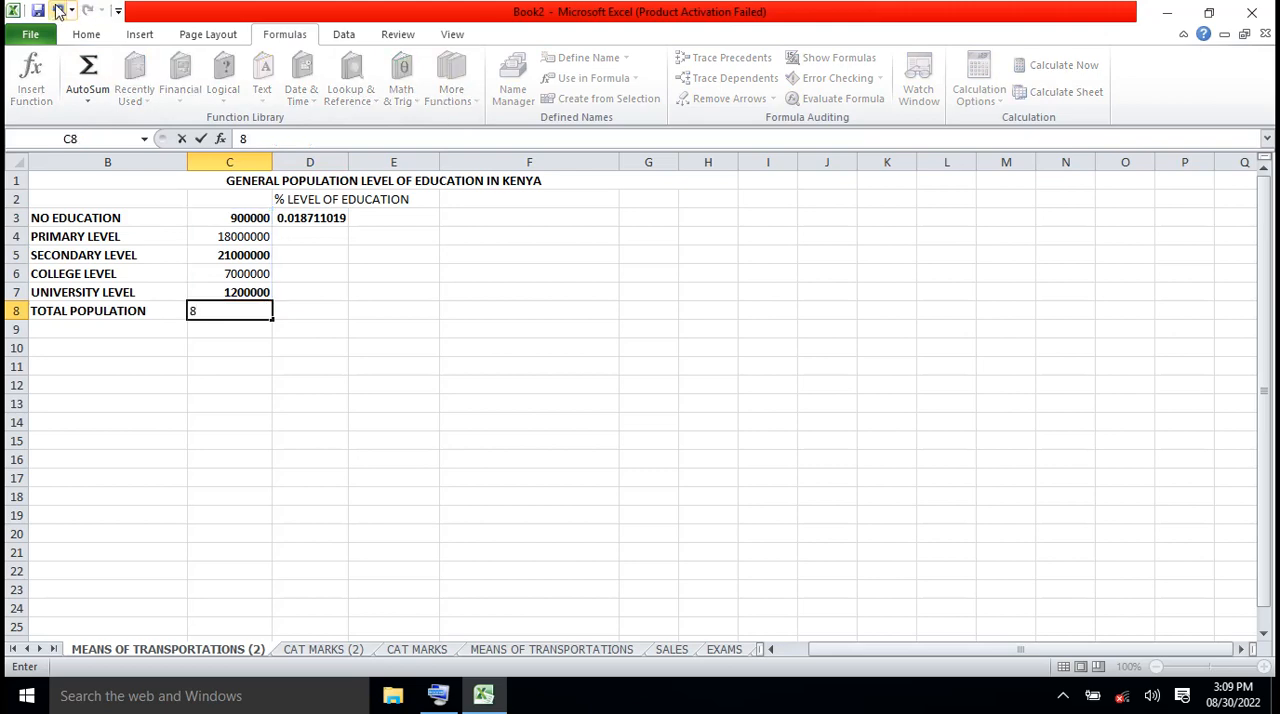
left_click(58, 11)
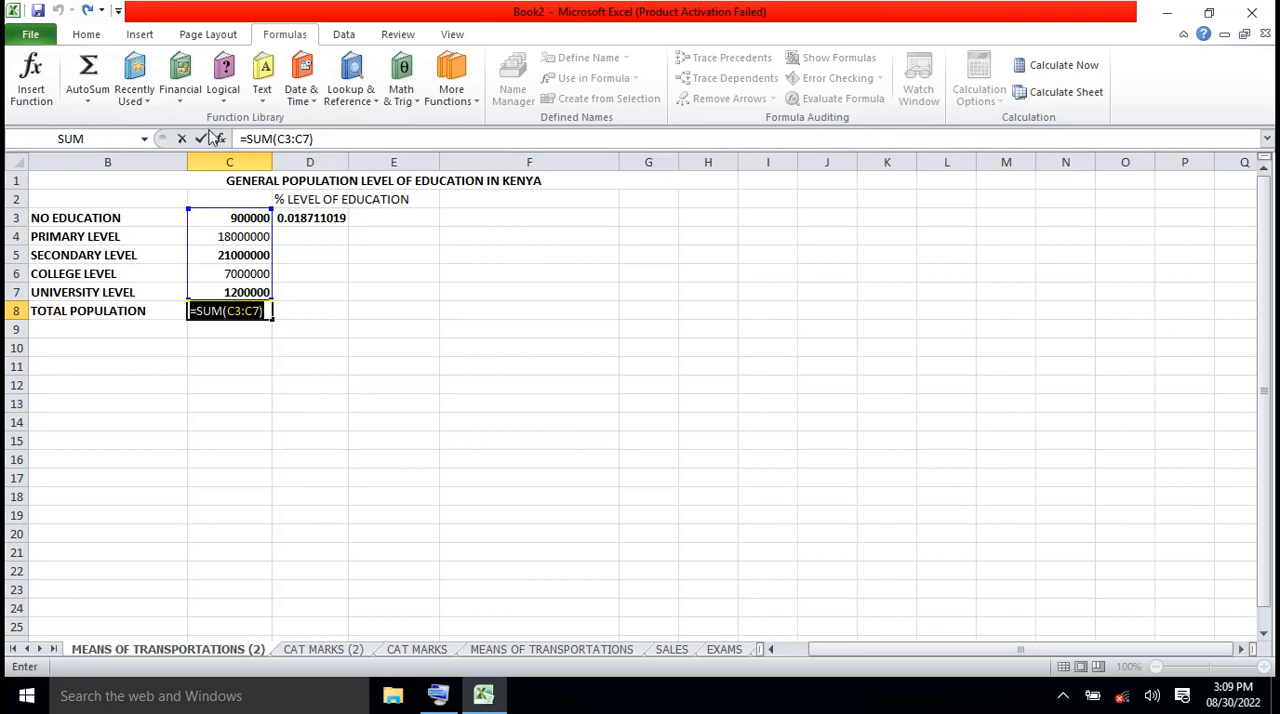
left_click(201, 139)
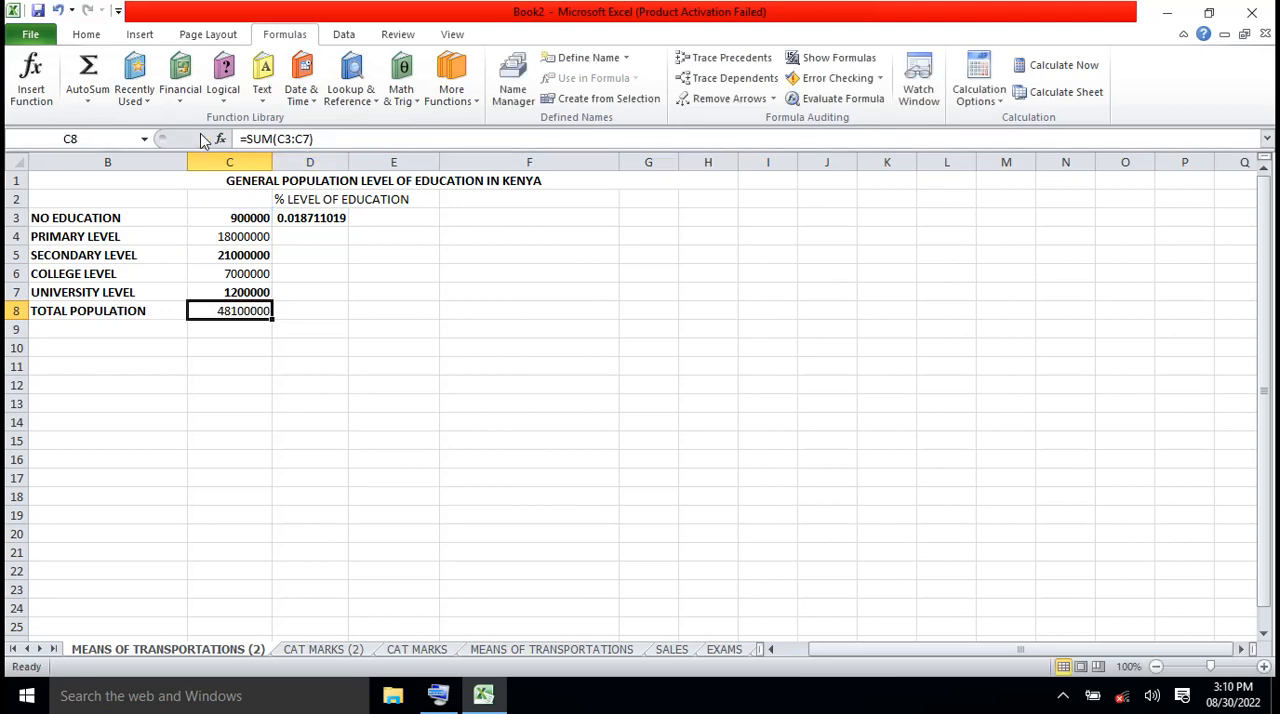
Multiply the D3 formula by 100 so that it reads =(C3/C8)*100
left_click(330, 221)
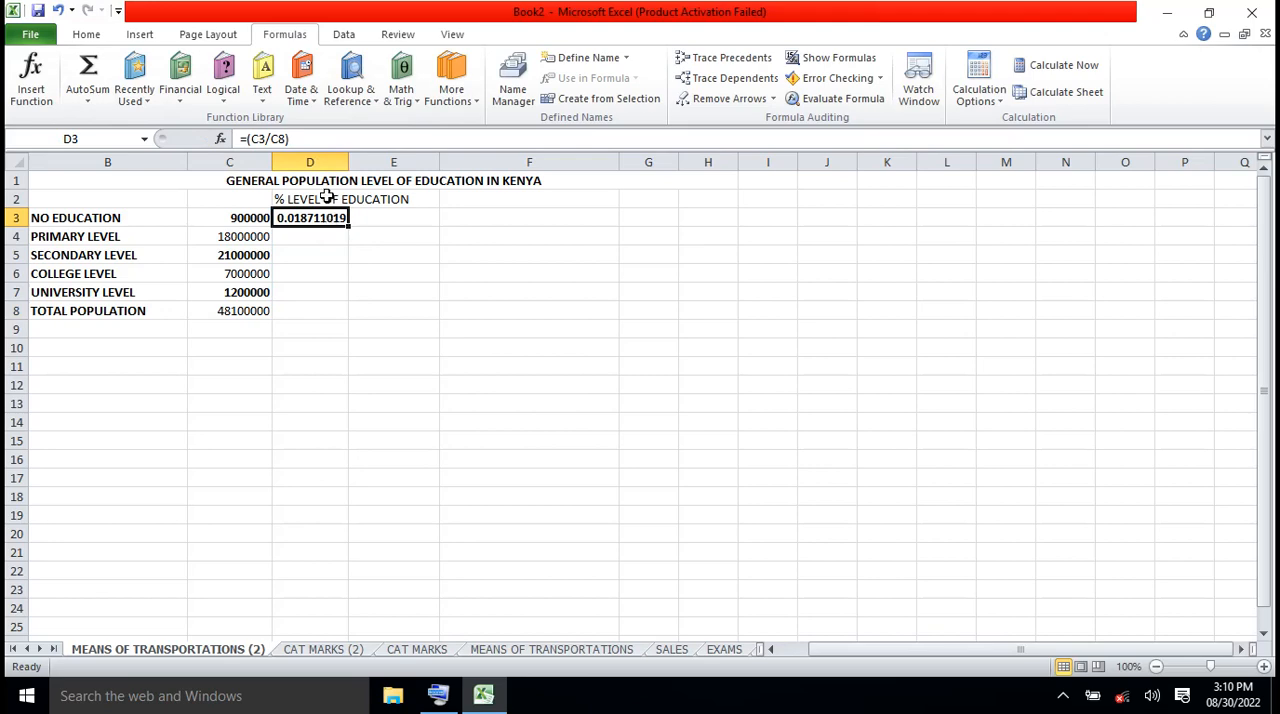
left_click(305, 139)
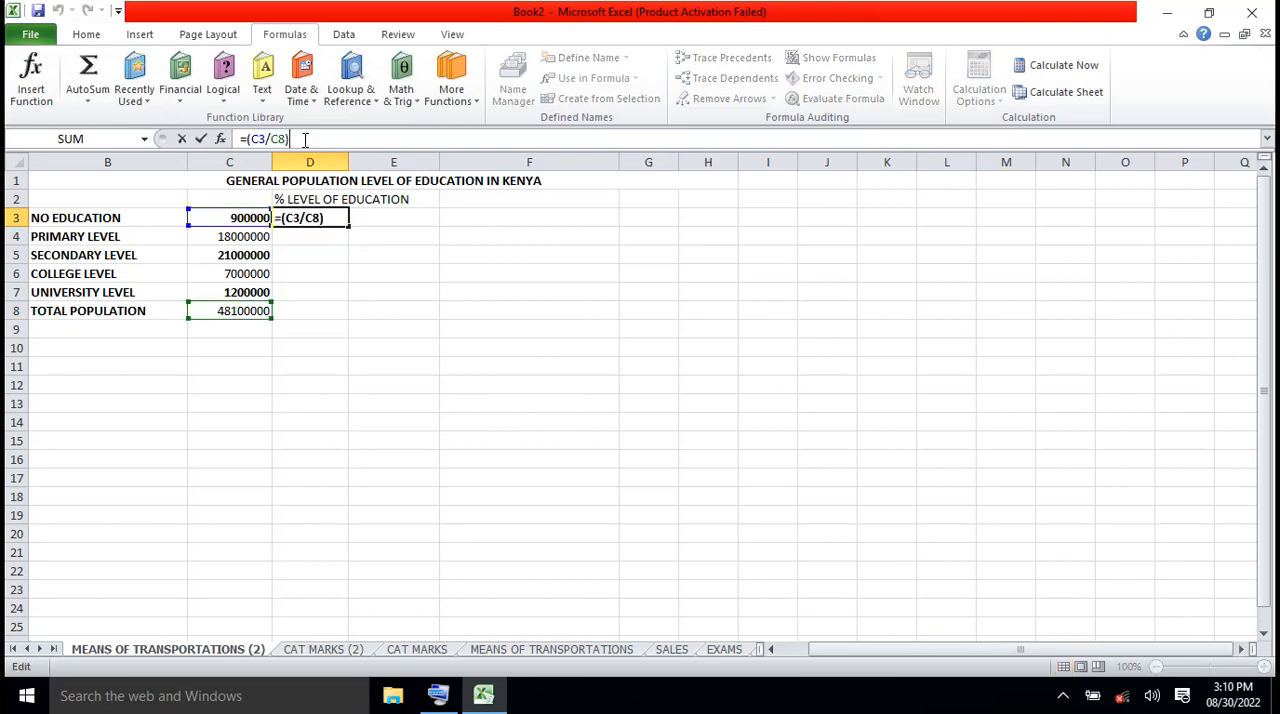
type("8")
key("BackSpace")
type("*100")
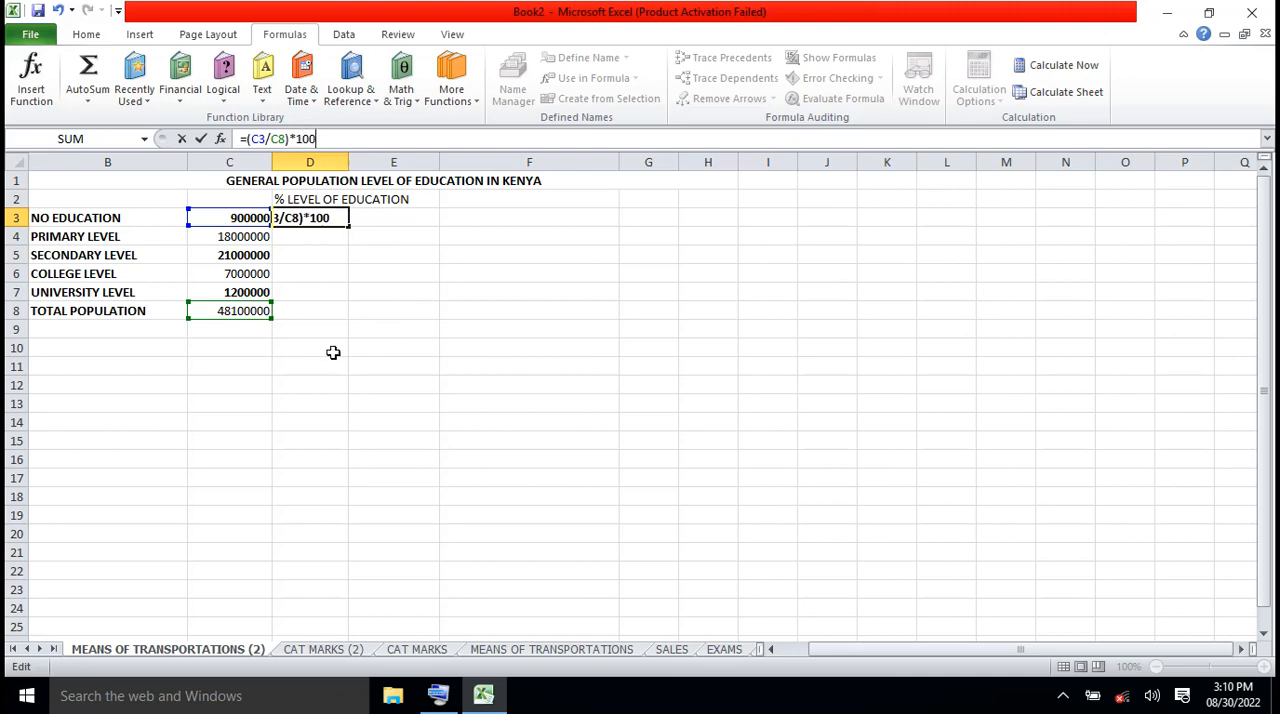
left_click(200, 138)
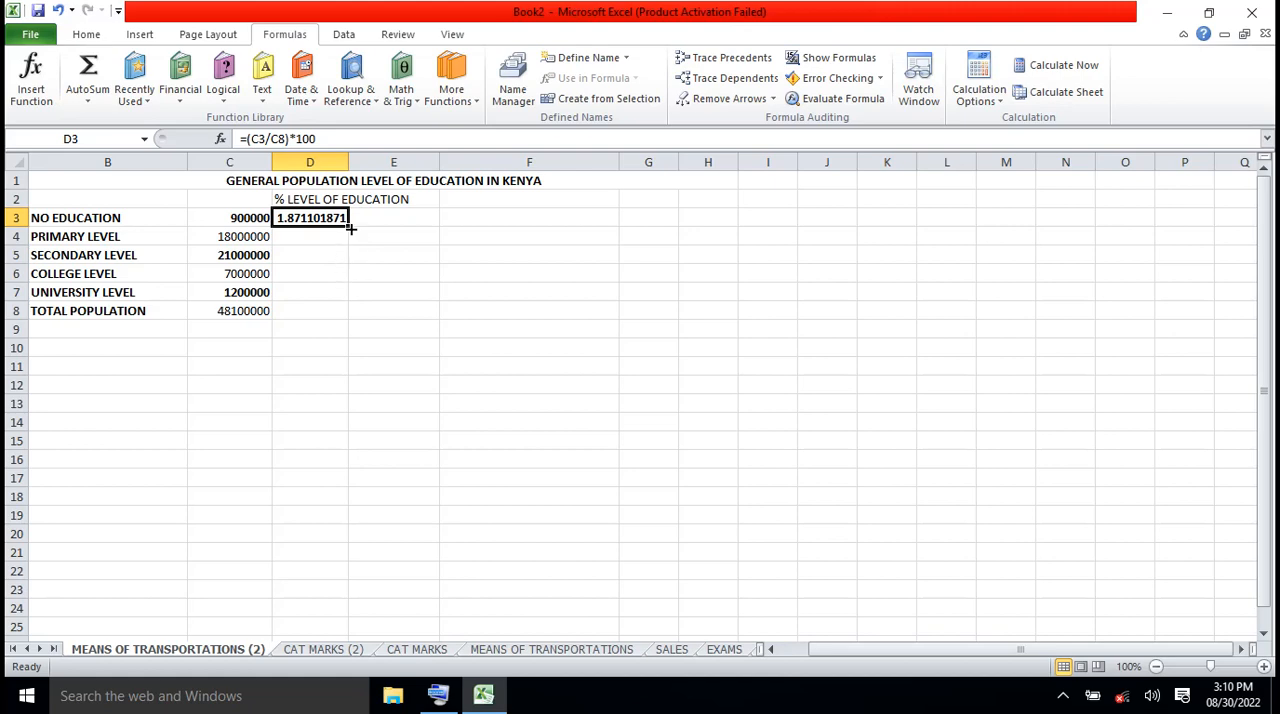
Try to fill the percentage formula from D3 down to D7 and compare the formulas in D3 and D4
left_click_drag(350, 229, 356, 310)
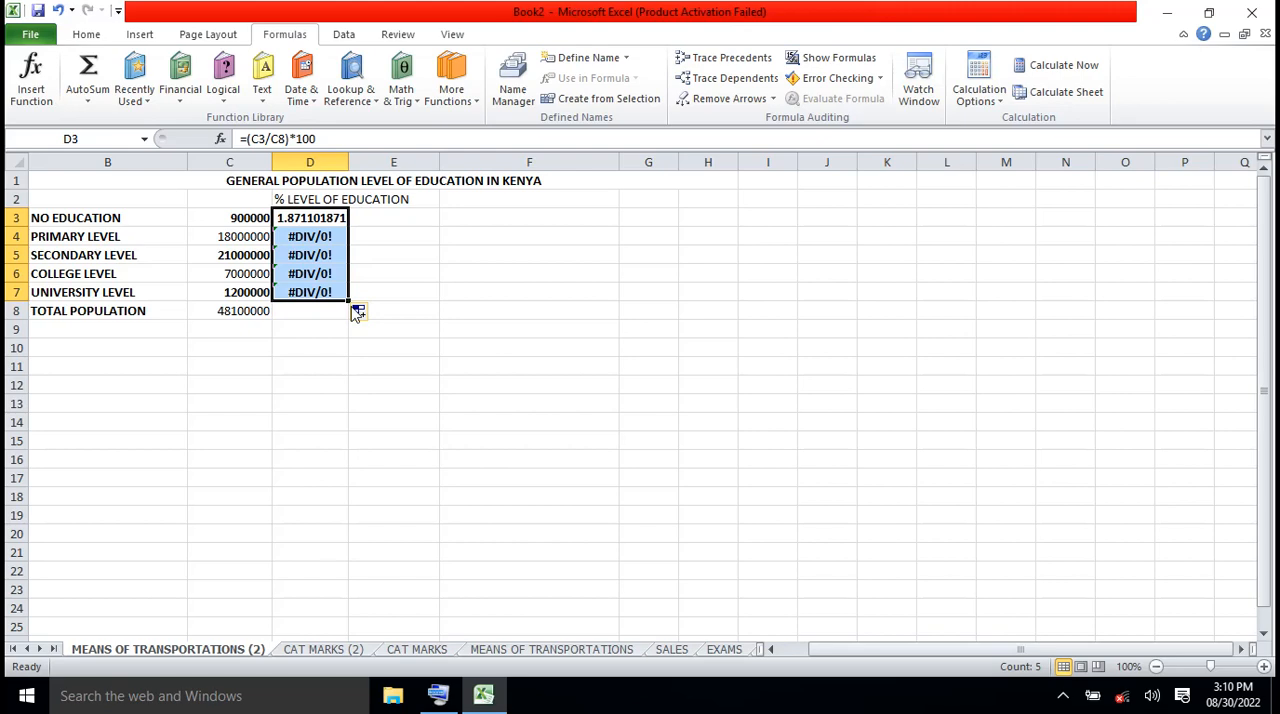
left_click(377, 346)
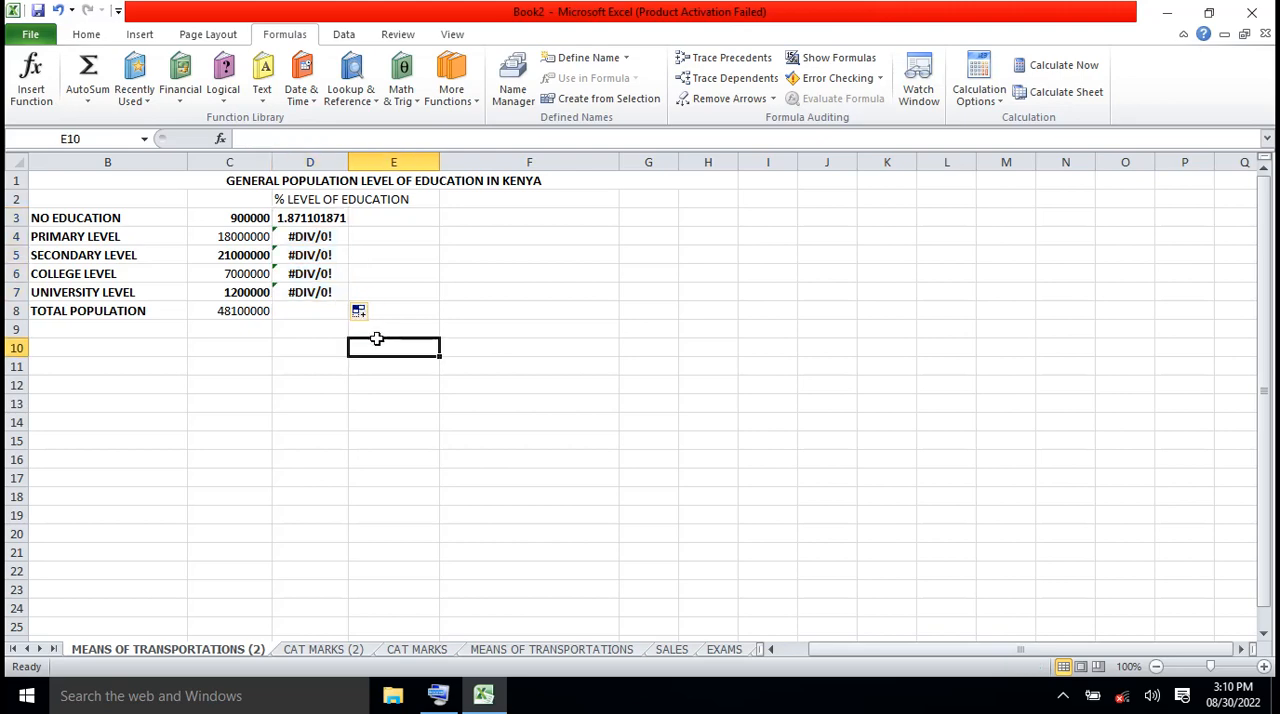
left_click(316, 237)
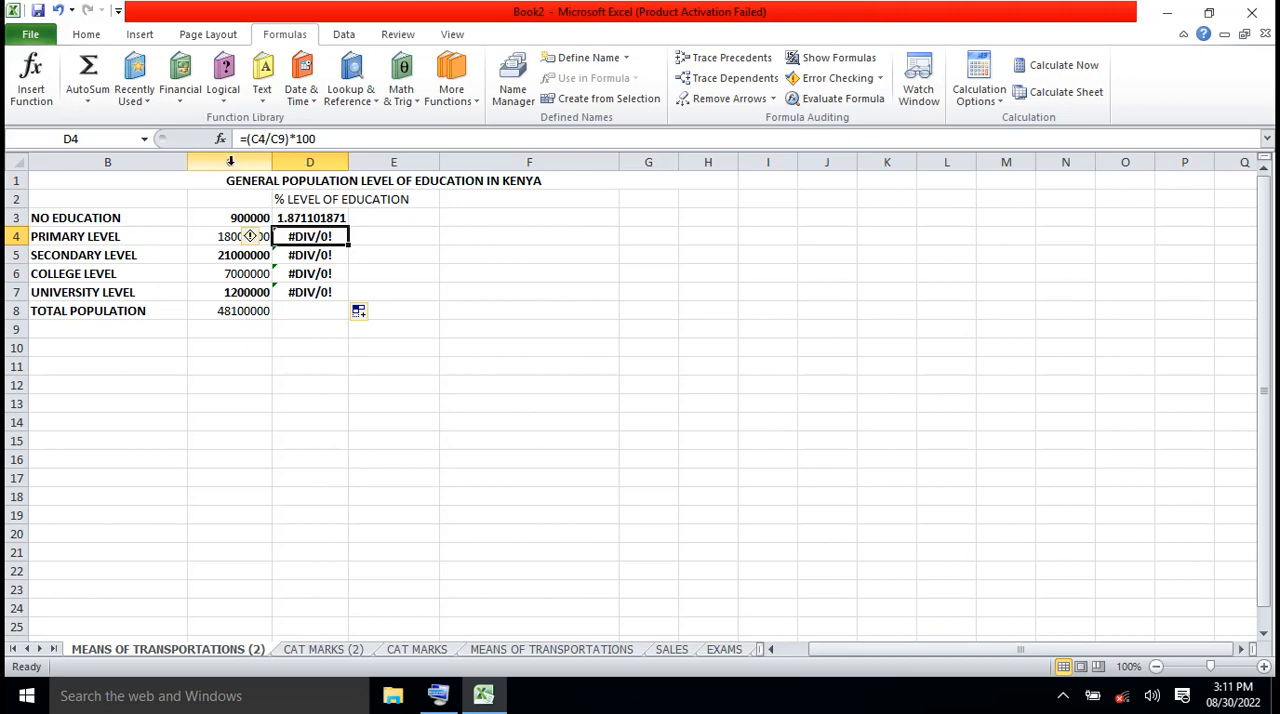
left_click(433, 281)
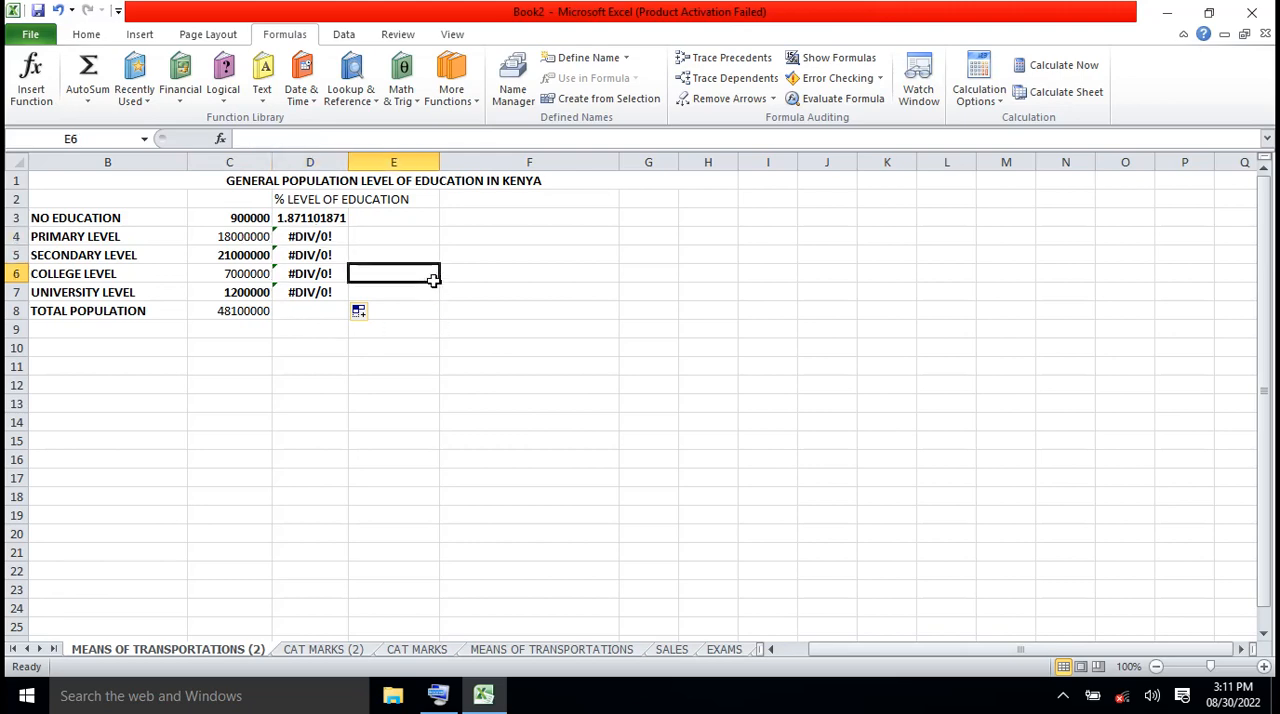
left_click(317, 217)
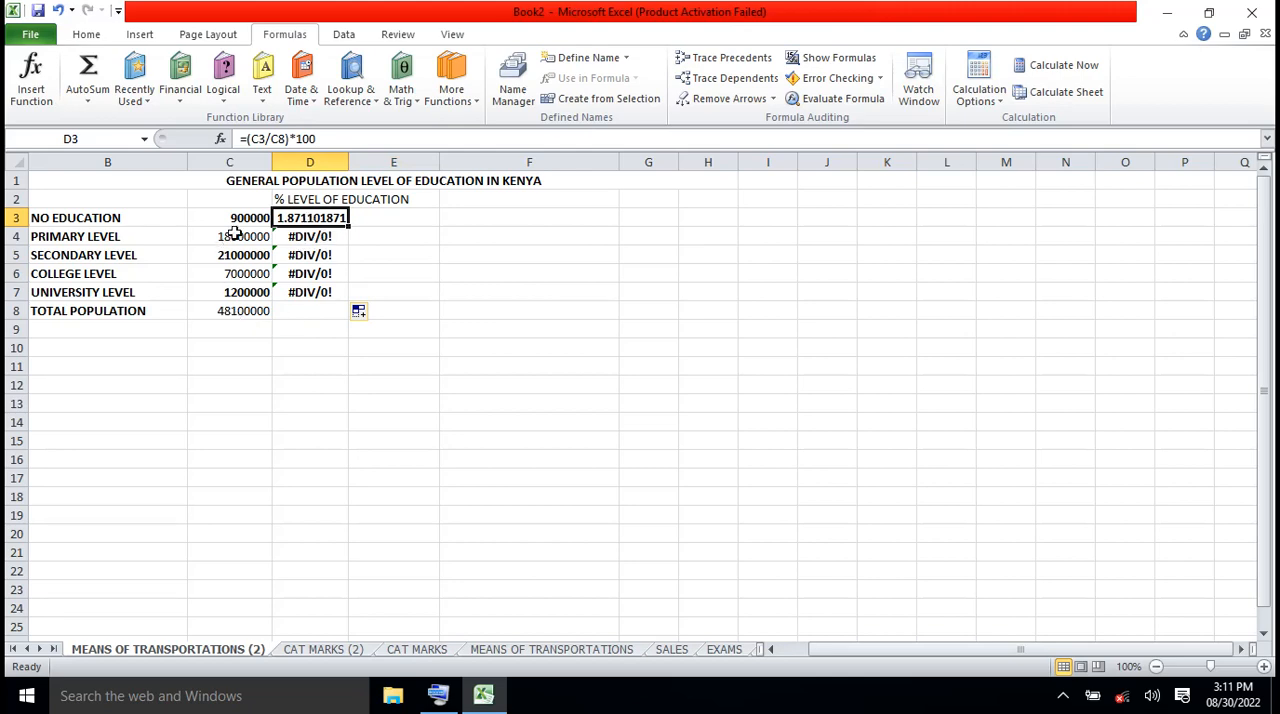
left_click(313, 240)
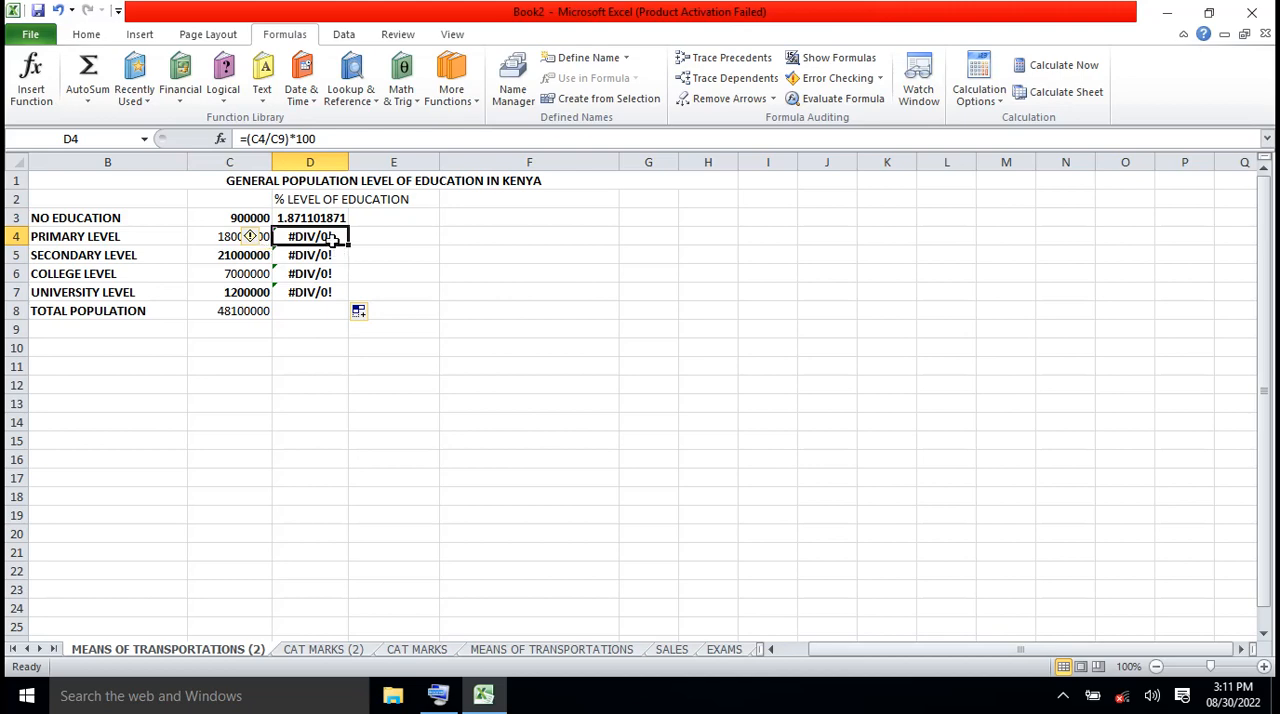
Clear the filled formulas from D4:D7
left_click_drag(330, 237, 335, 288)
key("Delete")
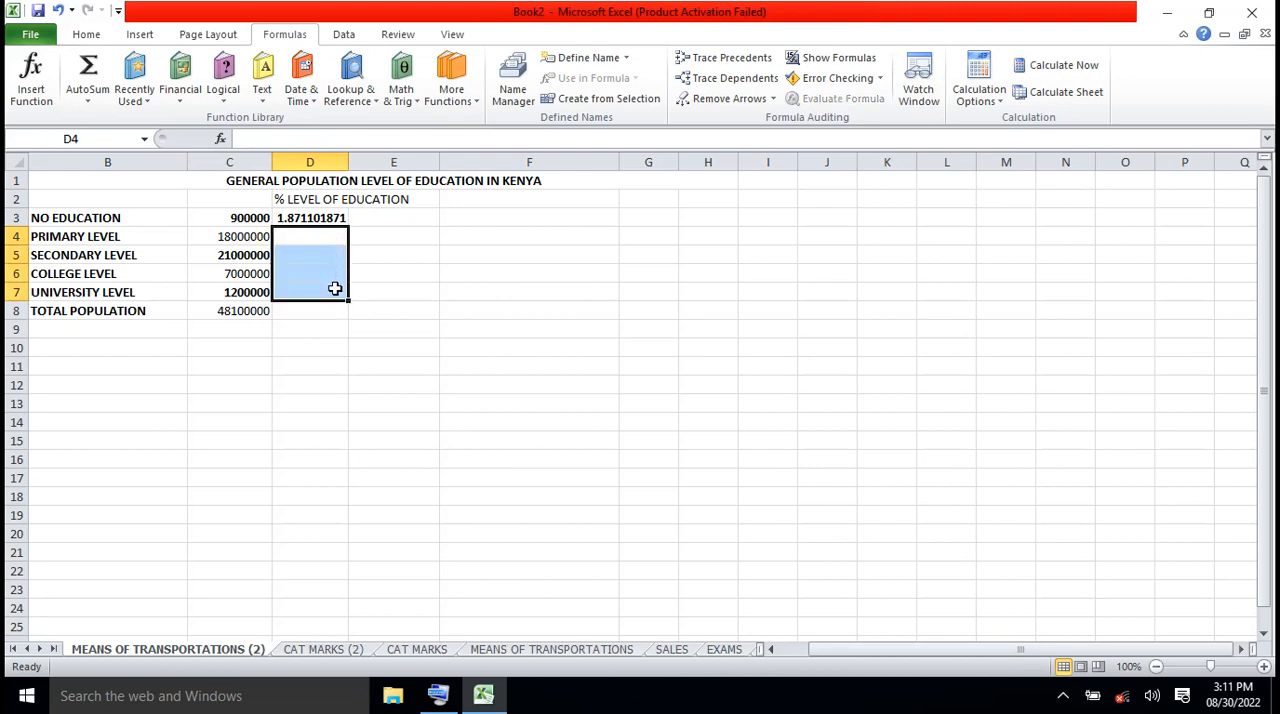
Enter the formula =(C4/C8)*100 in D4 for the primary-level percentage
left_click(311, 236)
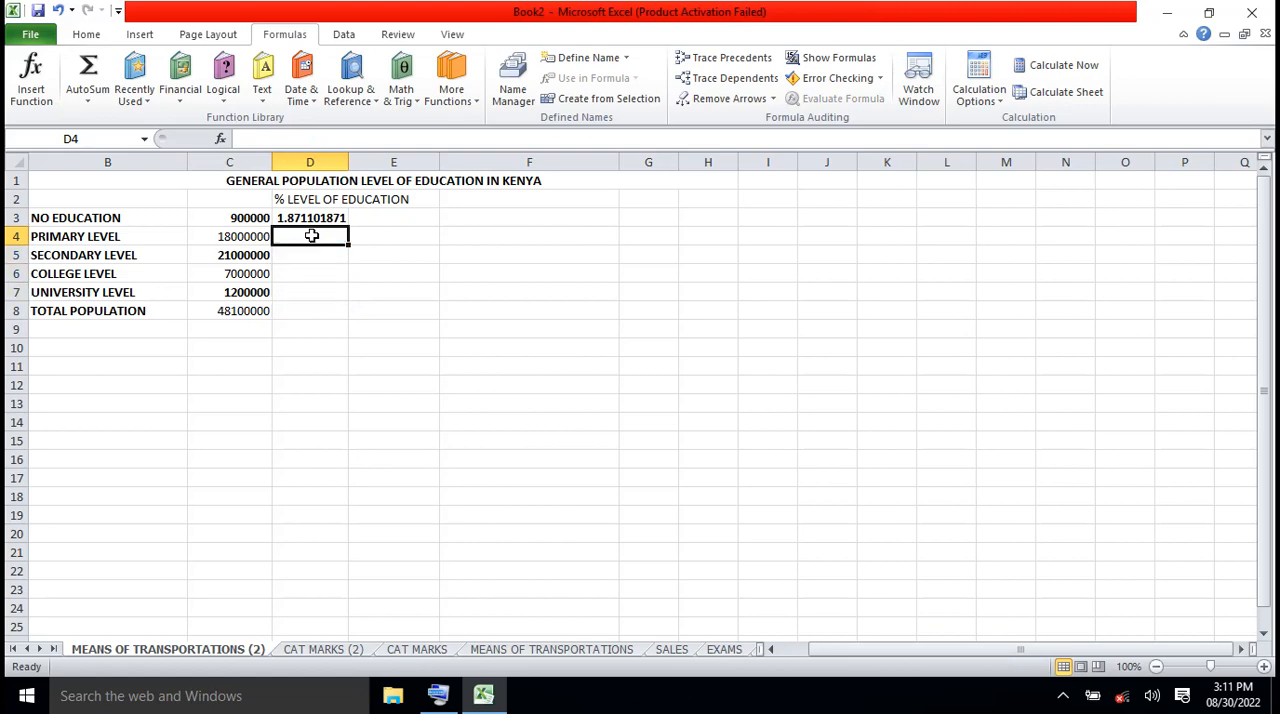
left_click(263, 140)
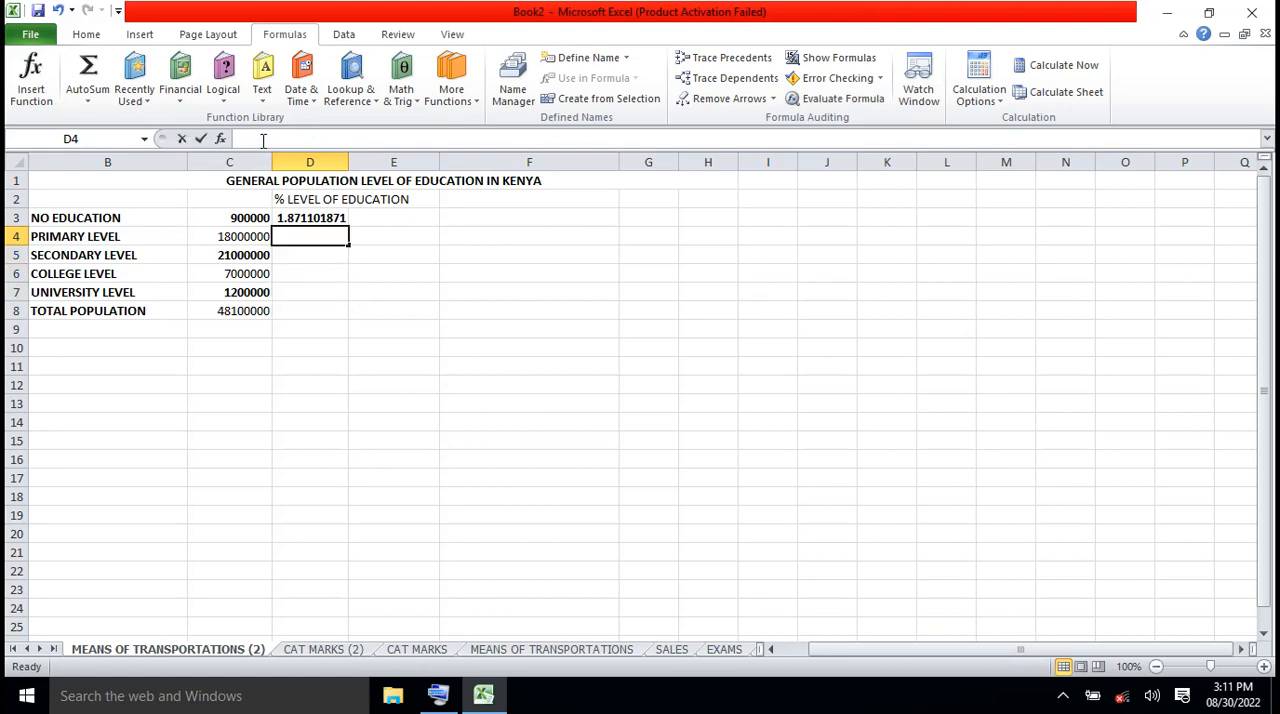
type("+")
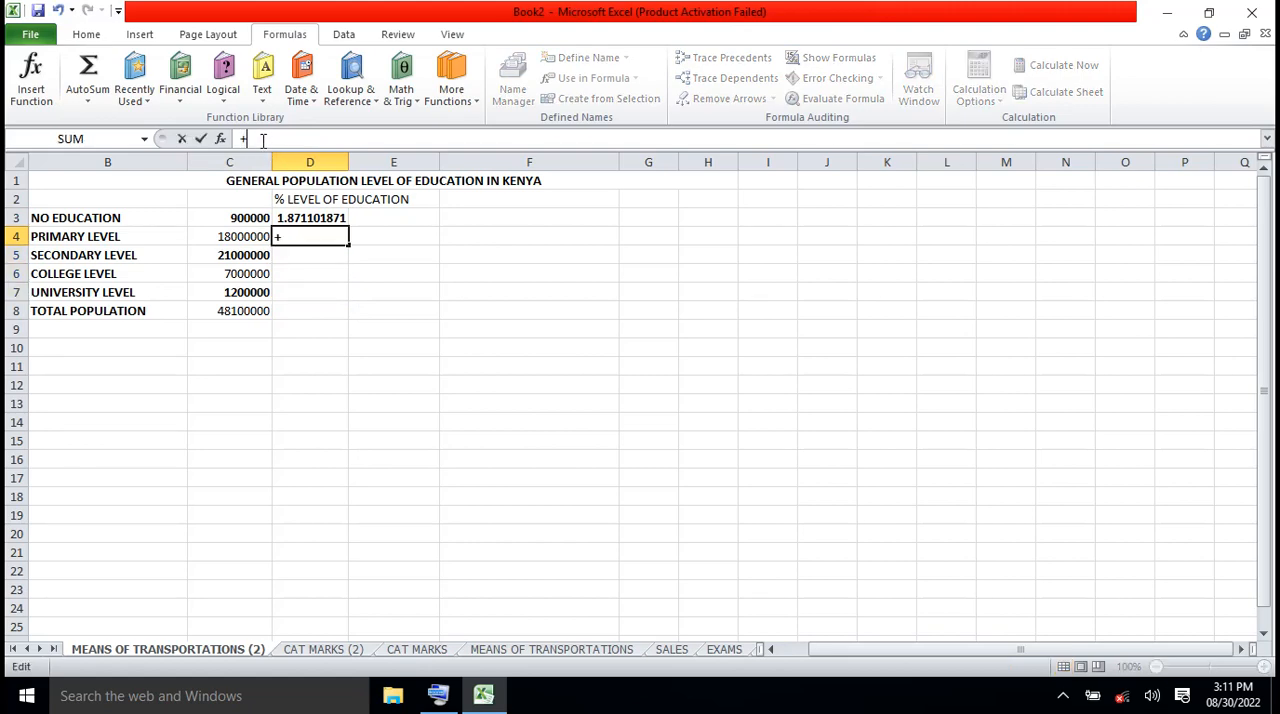
key("BackSpace")
type("=")
left_click(238, 236)
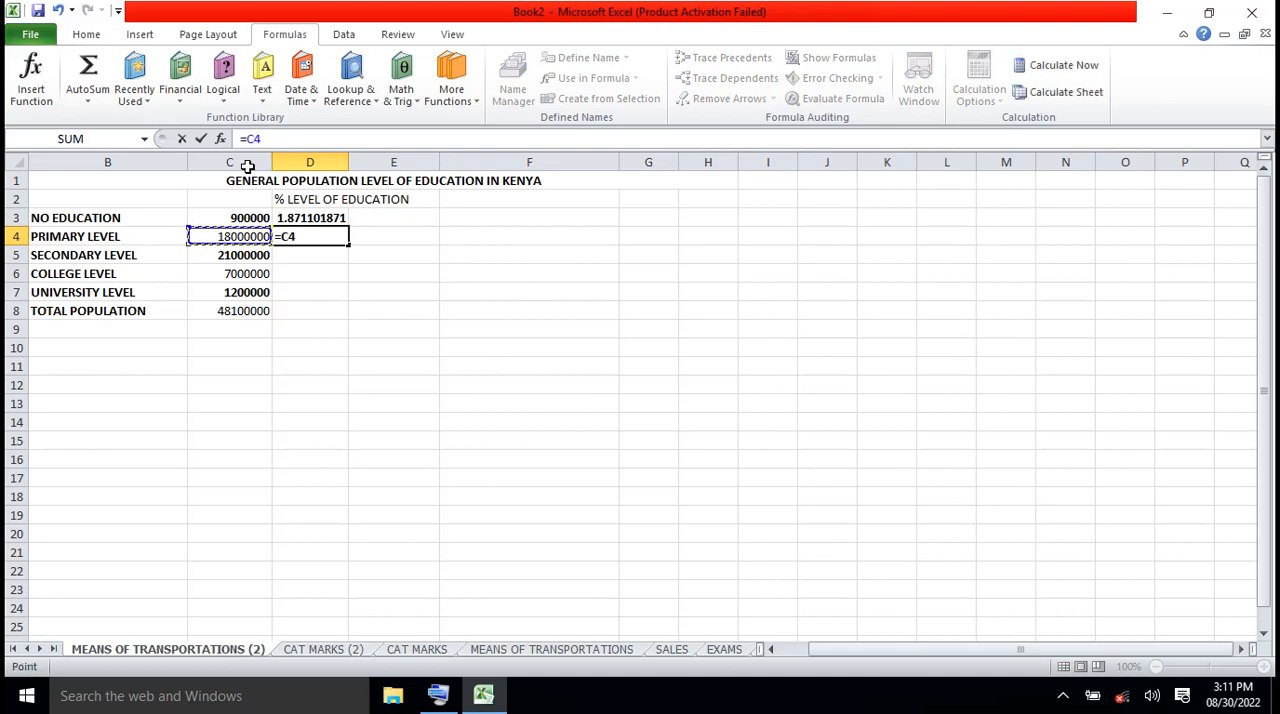
key("BackSpace")
key("BackSpace")
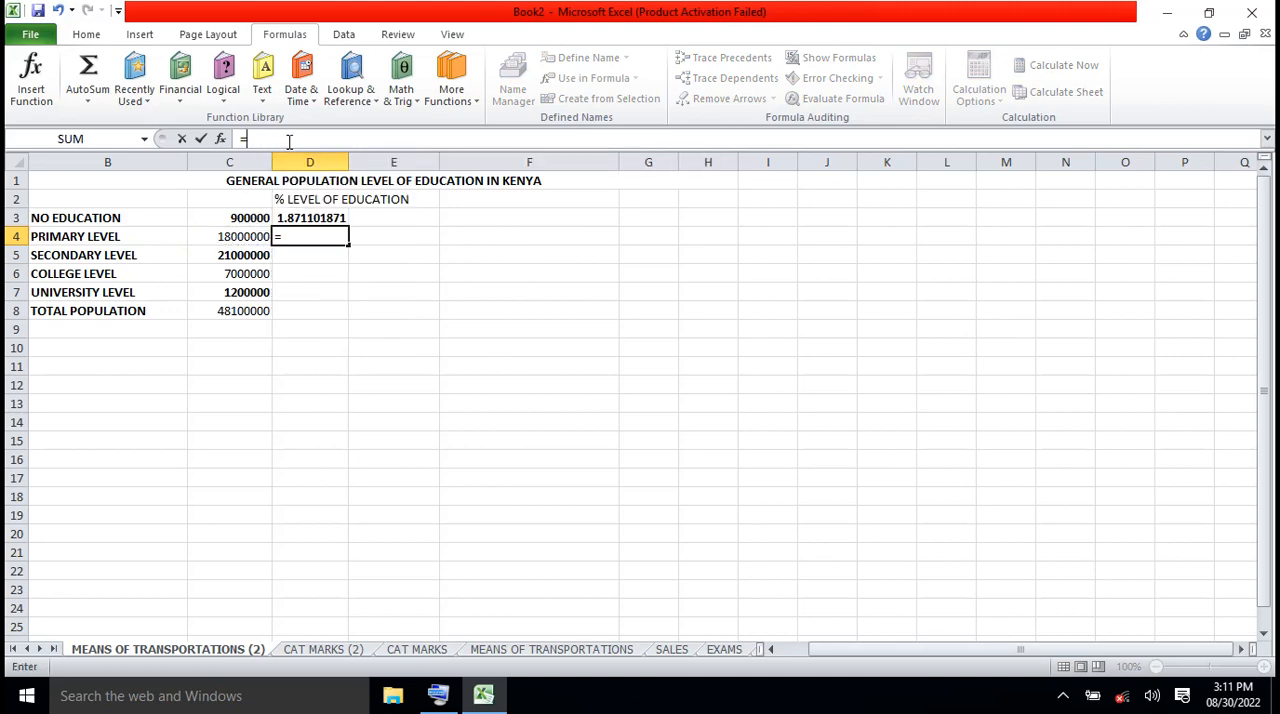
type("(")
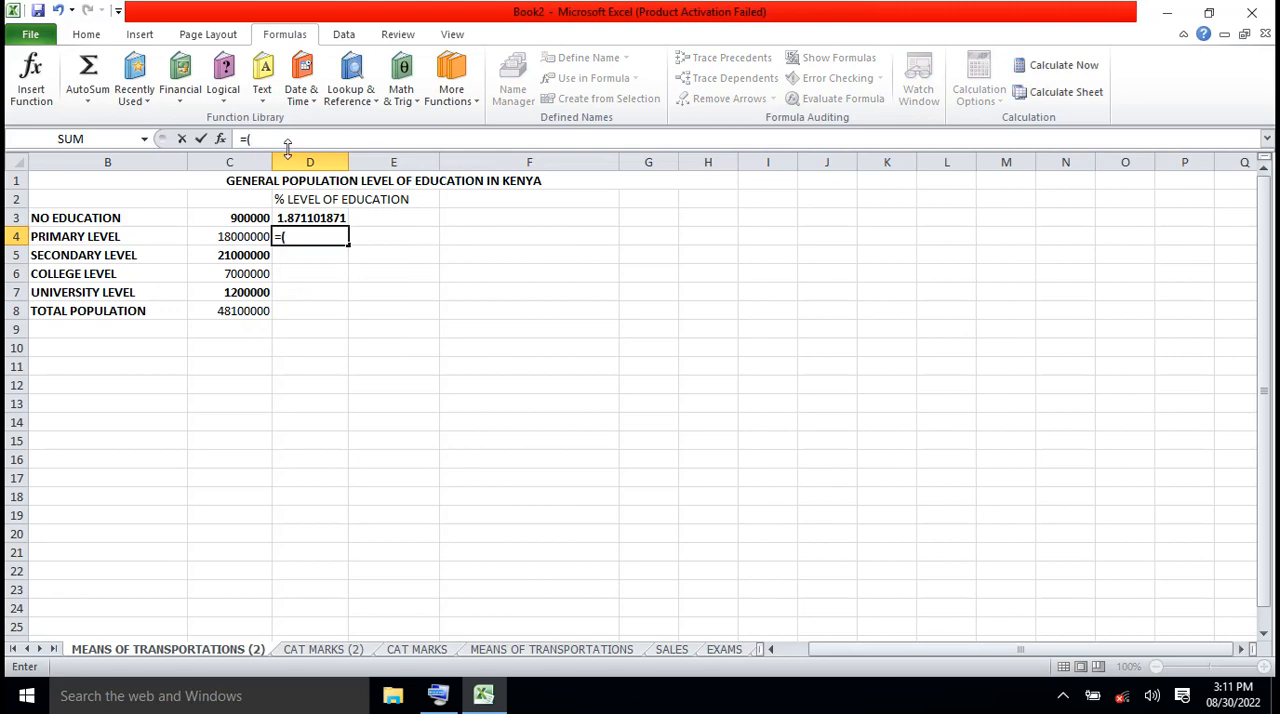
left_click(252, 237)
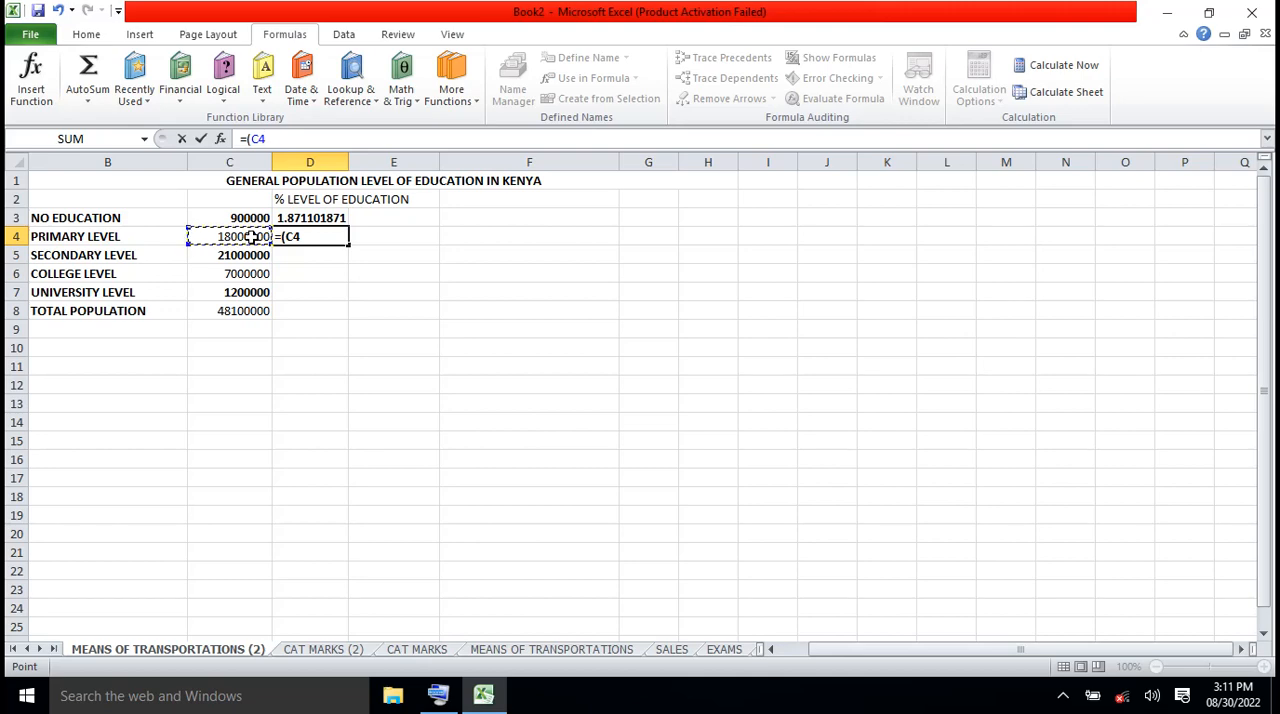
type("*")
key("BackSpace")
type("/")
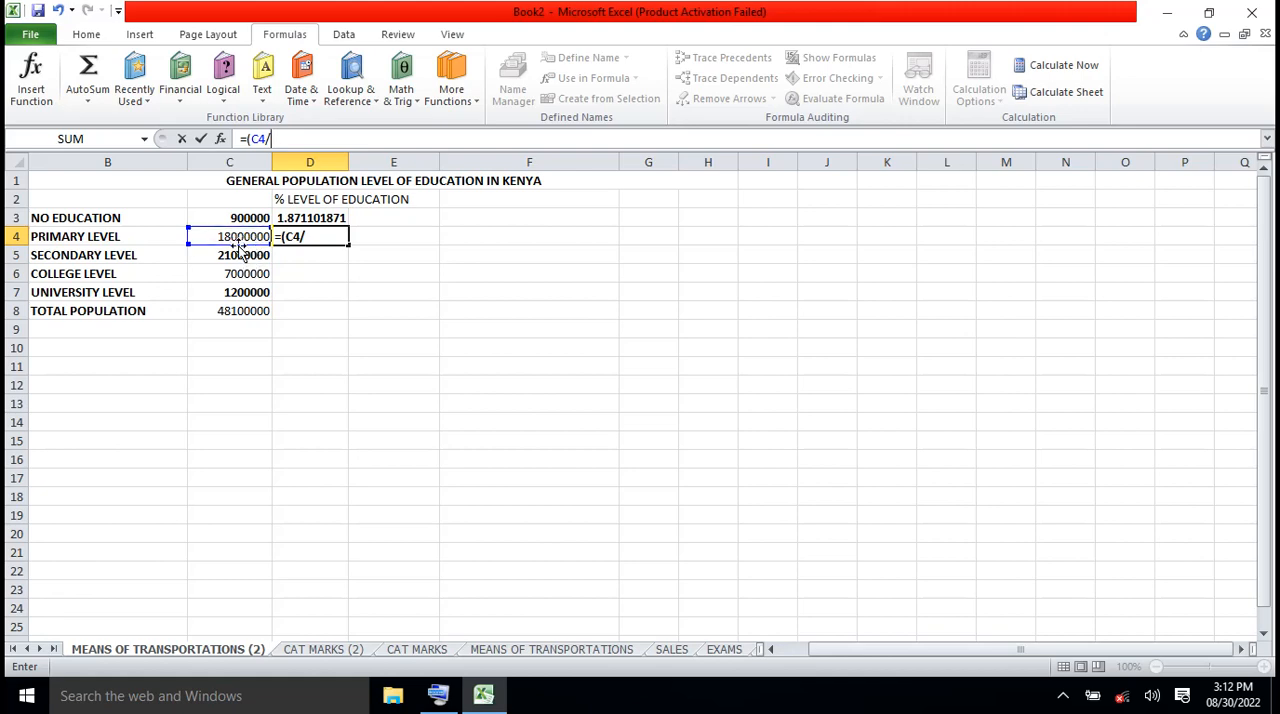
left_click(241, 315)
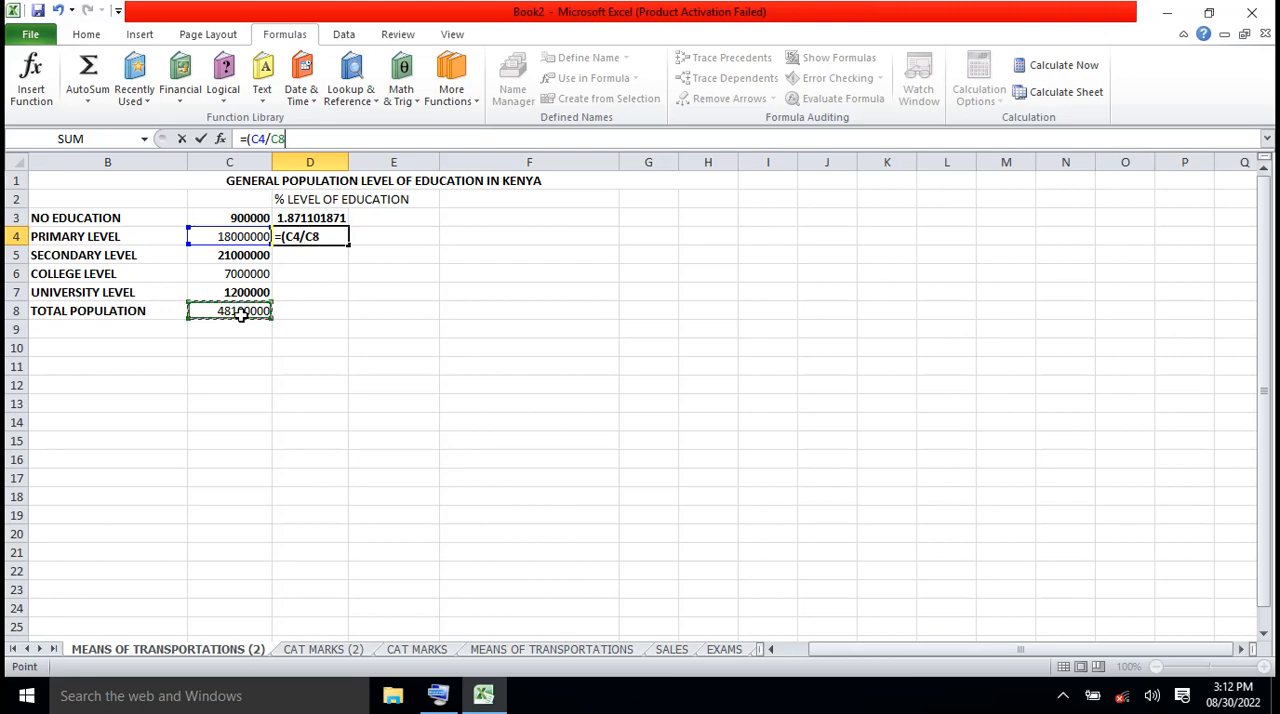
type(")*")
type("100")
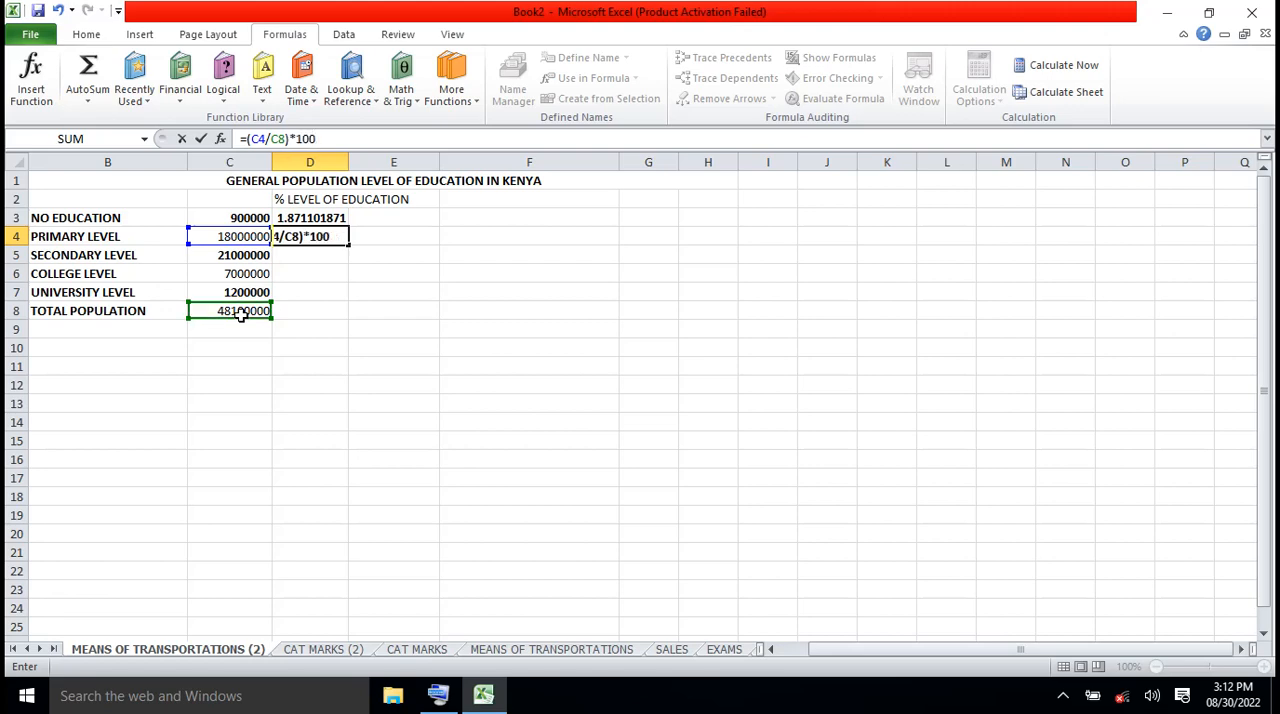
key("Return")
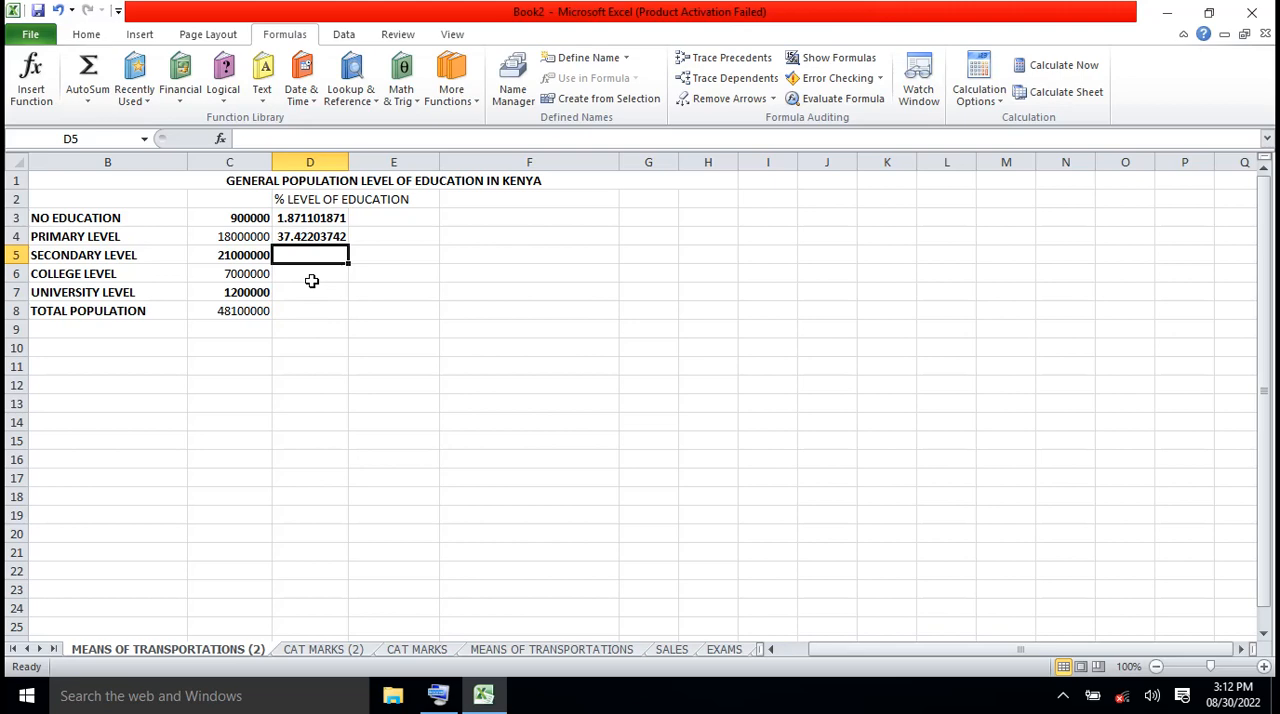
Enter the formula =(C5/C8)*100 in D5 for the secondary-level percentage
left_click(271, 137)
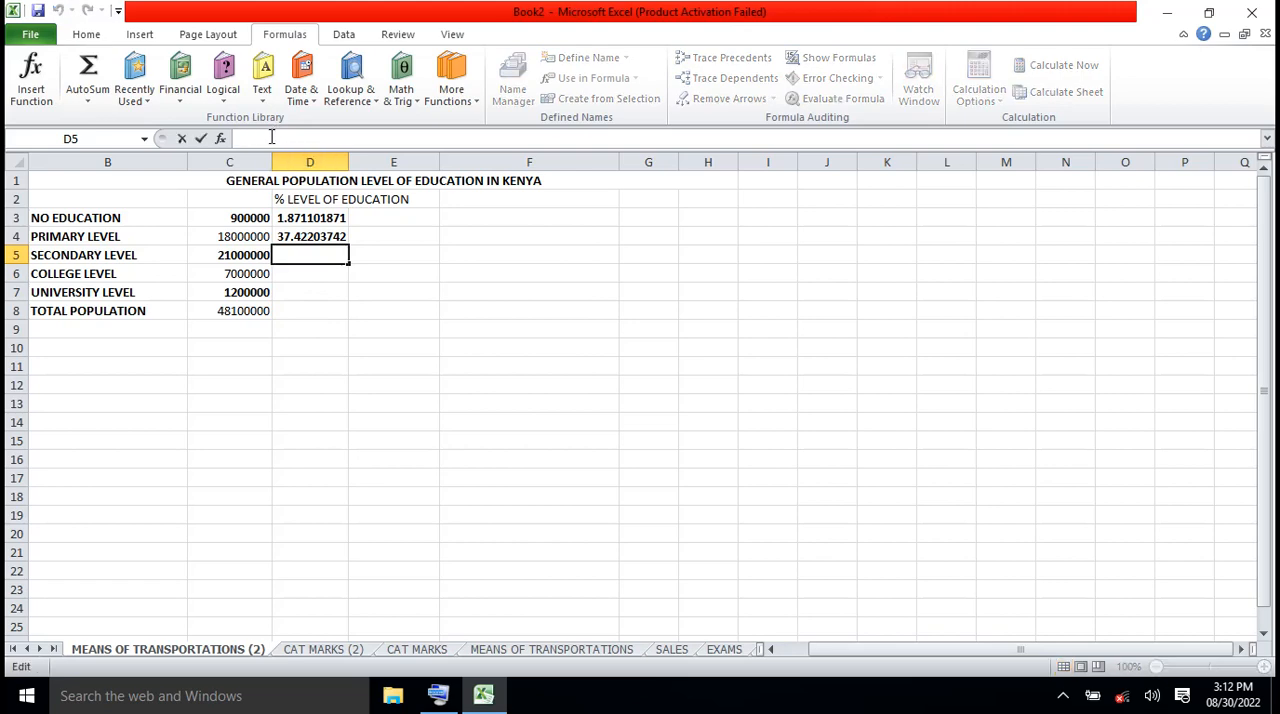
type("=(")
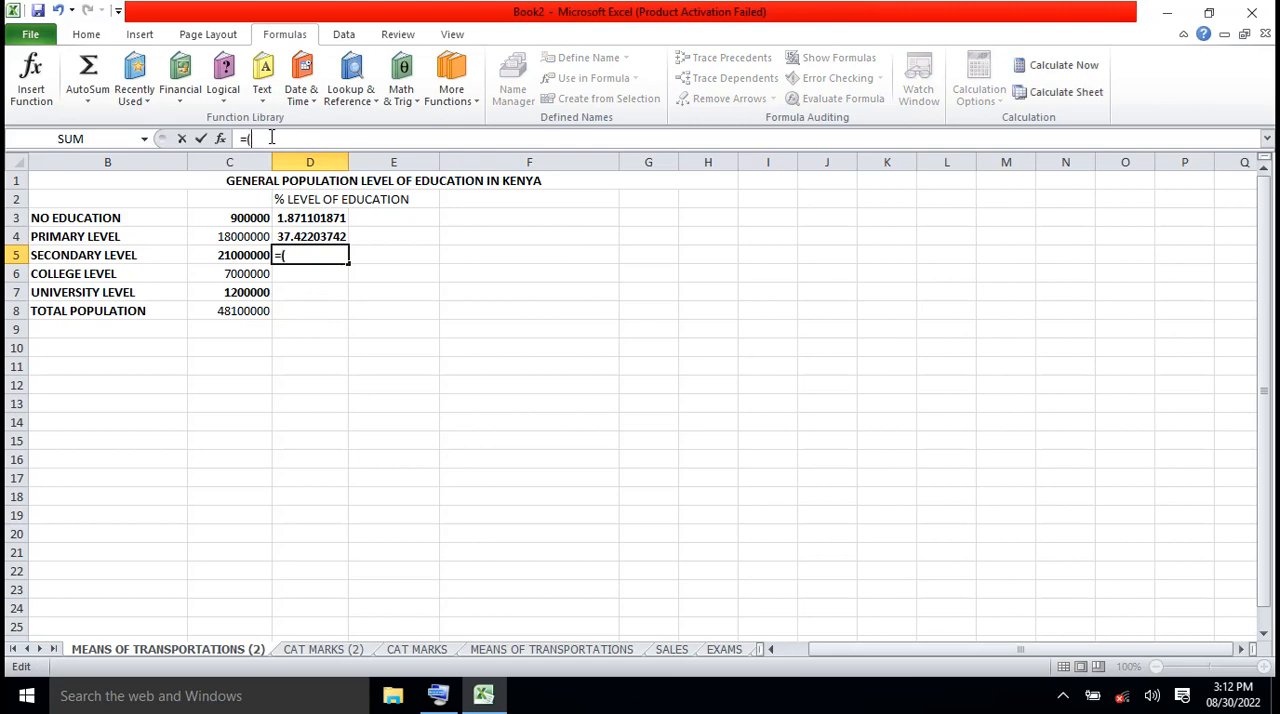
left_click(238, 256)
type("/")
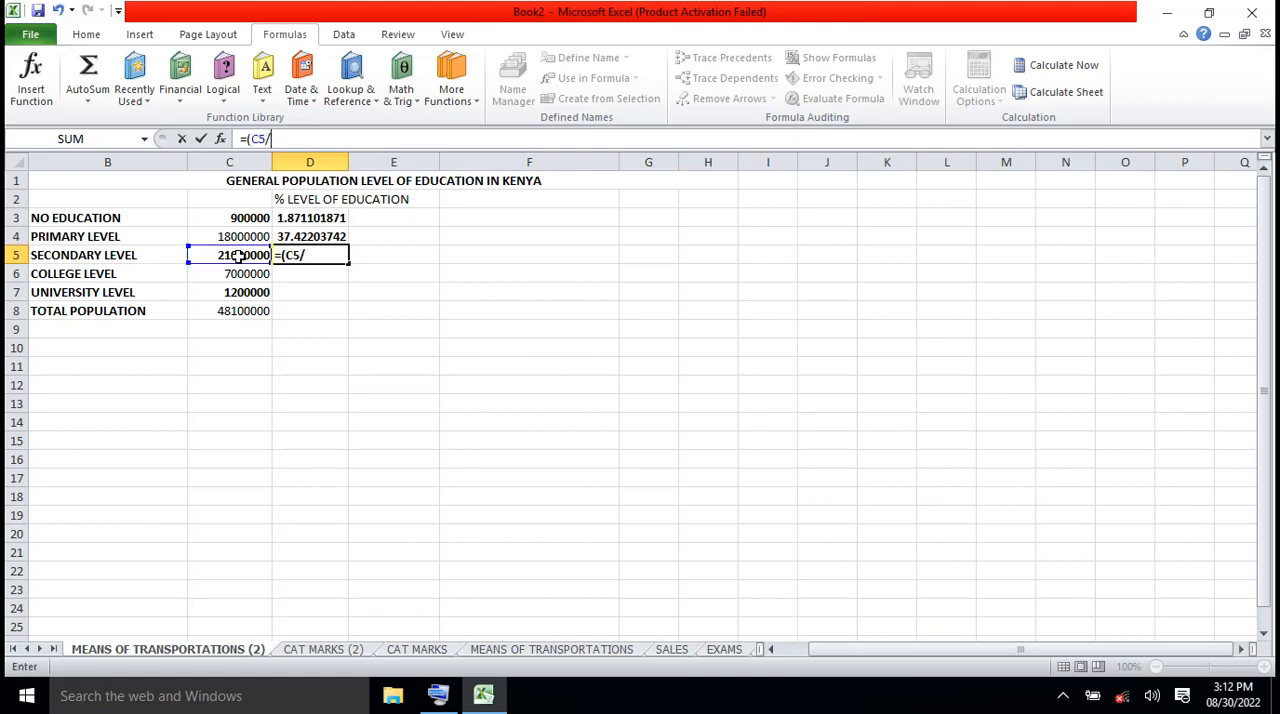
left_click(238, 313)
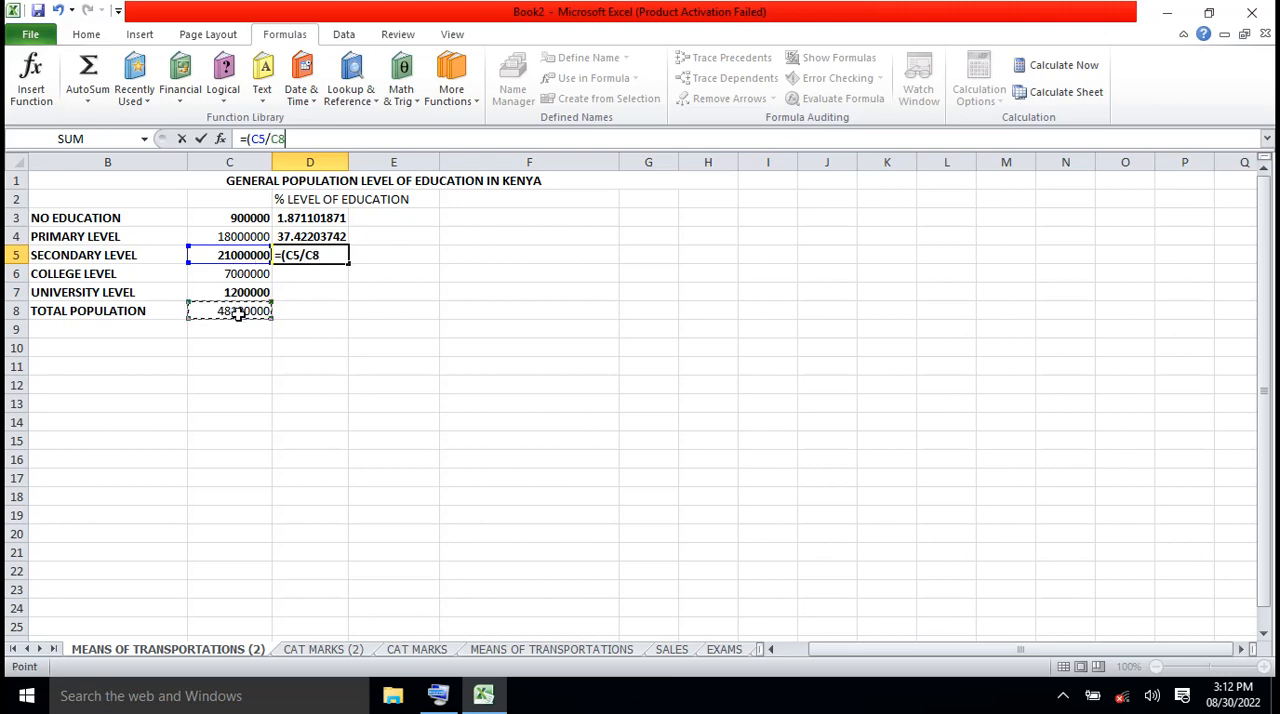
type(")*1")
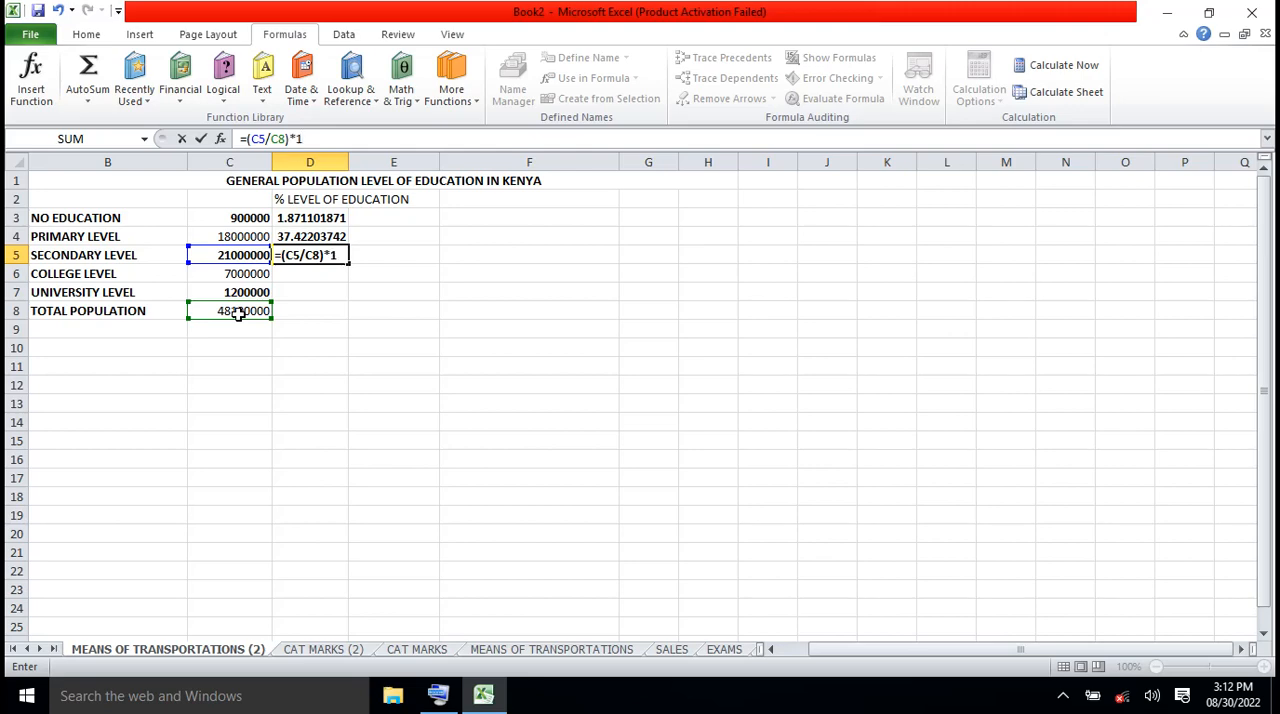
type("00")
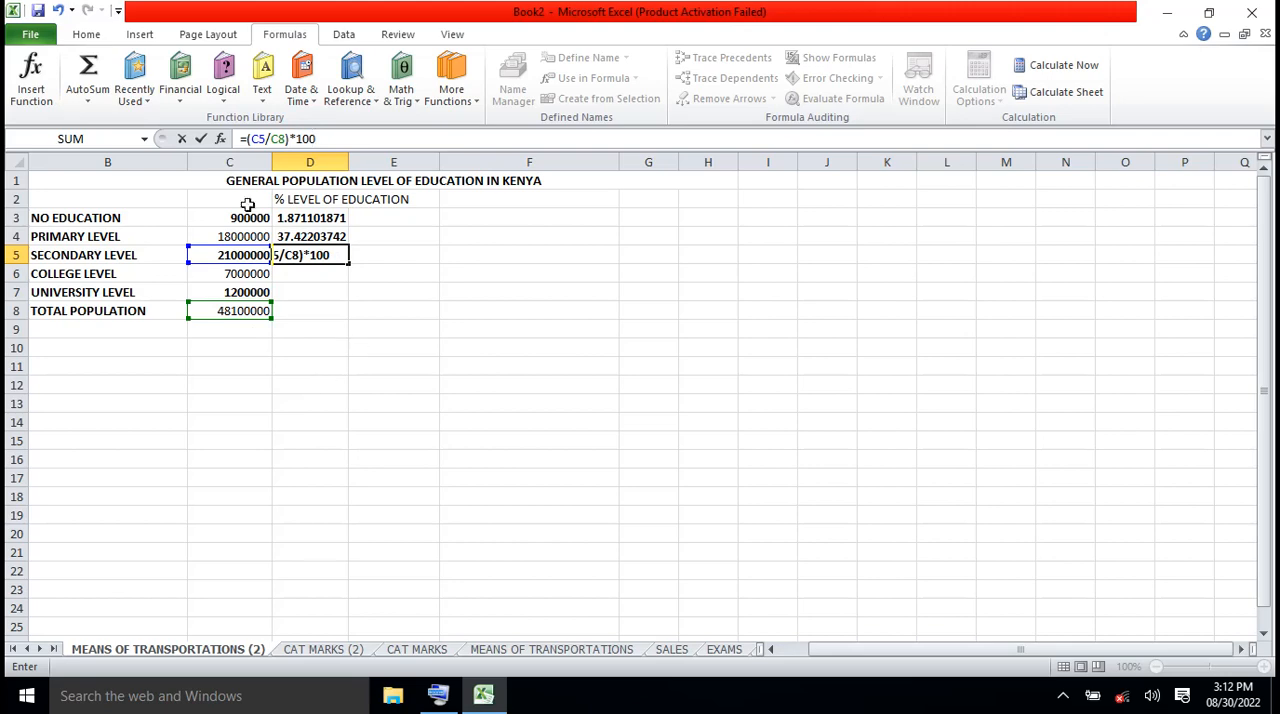
left_click(201, 139)
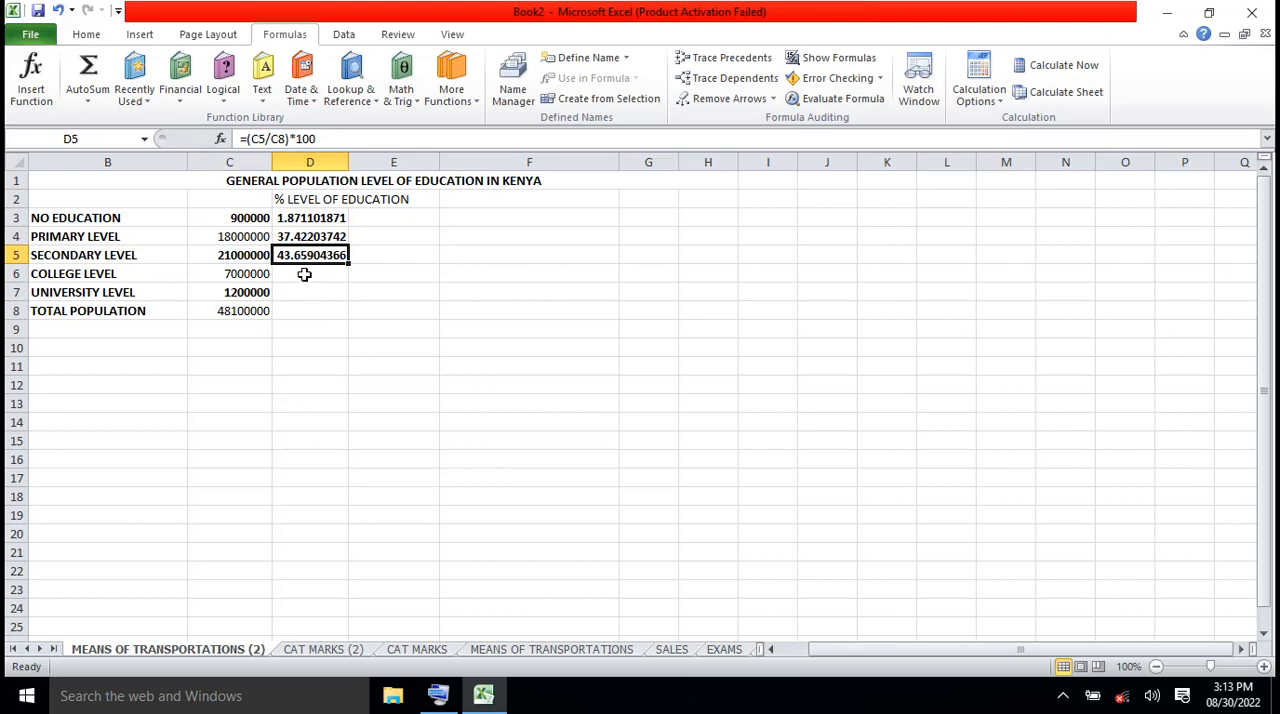
Begin the college-level percentage formula in D6 with =(C6
left_click(304, 273)
left_click(262, 140)
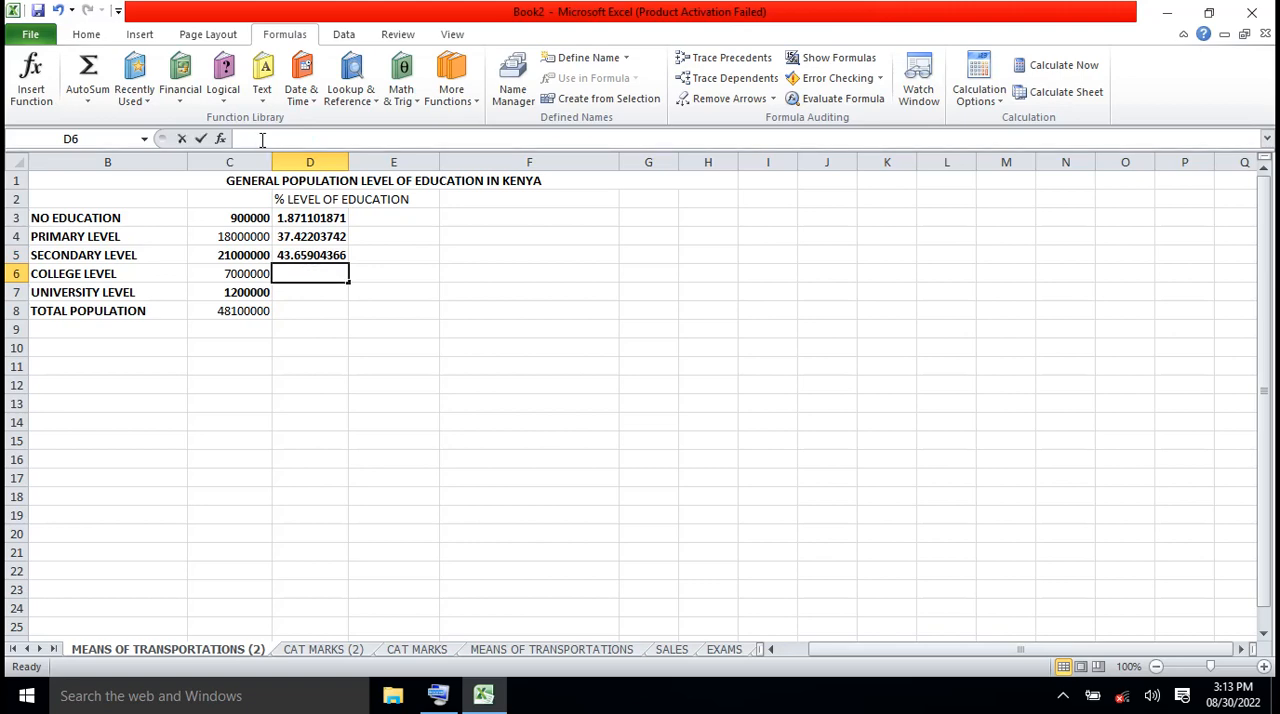
type("=")
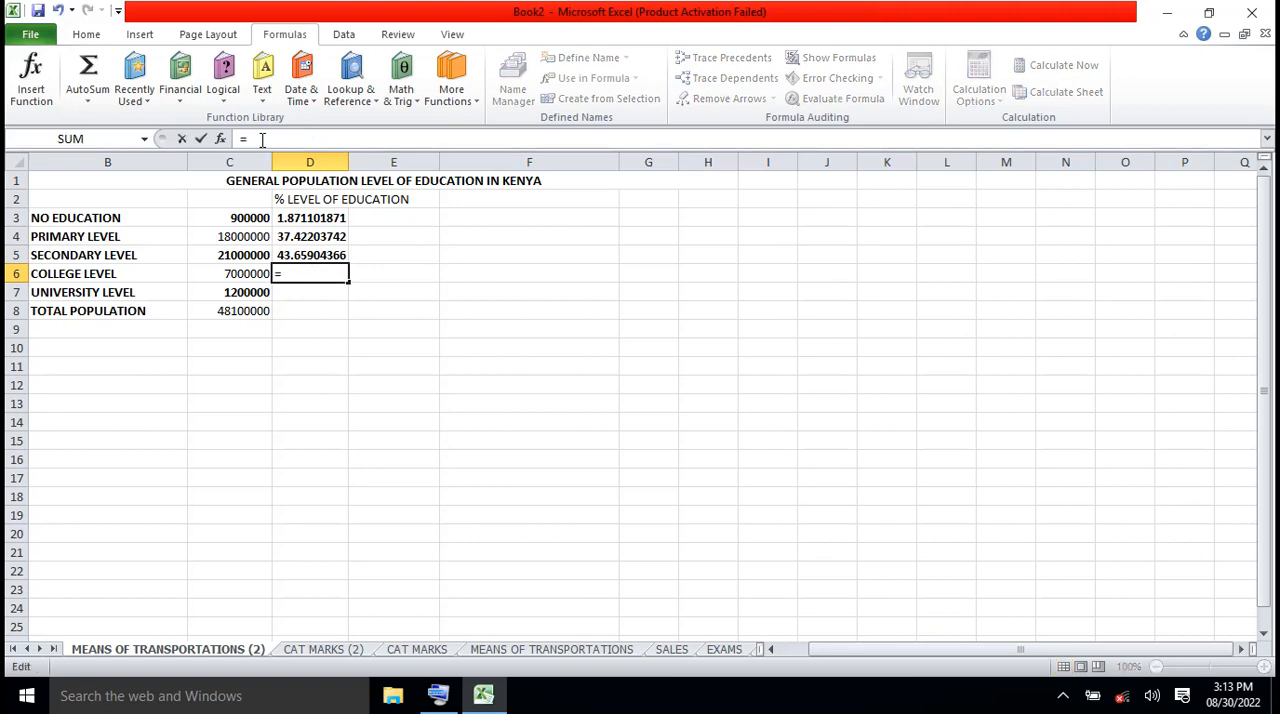
type("(")
left_click(245, 274)
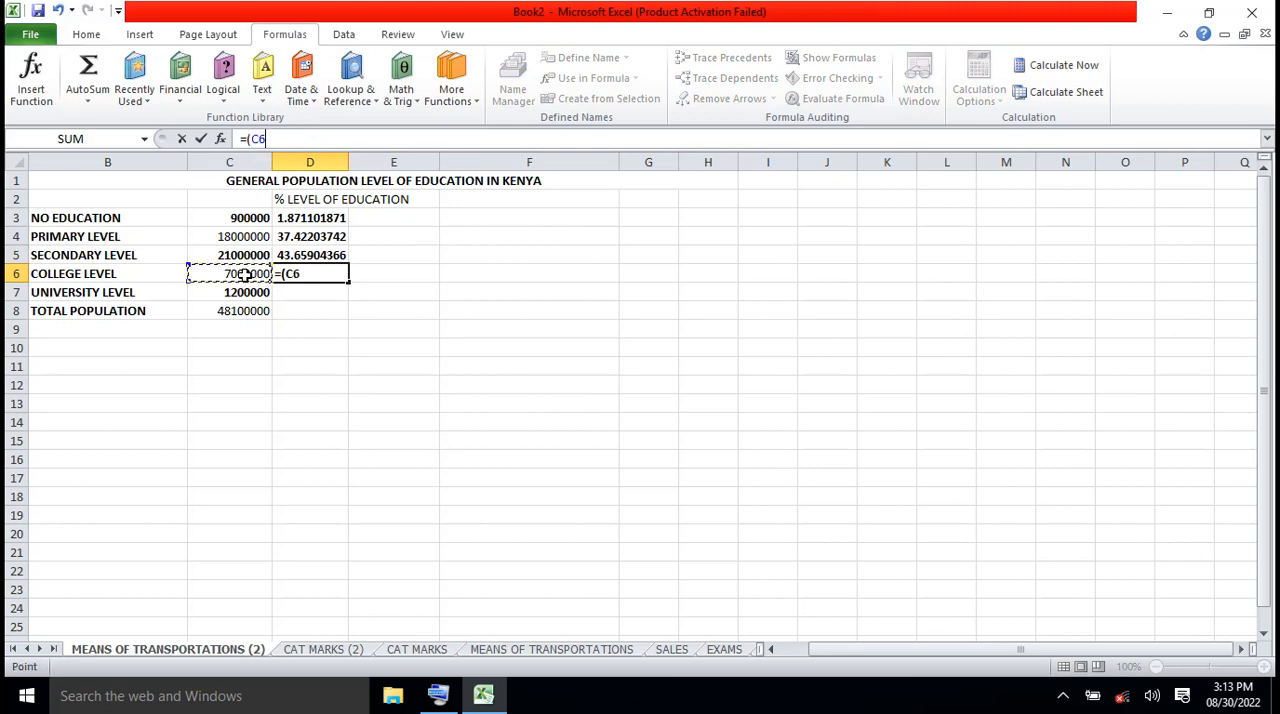
type("\\")
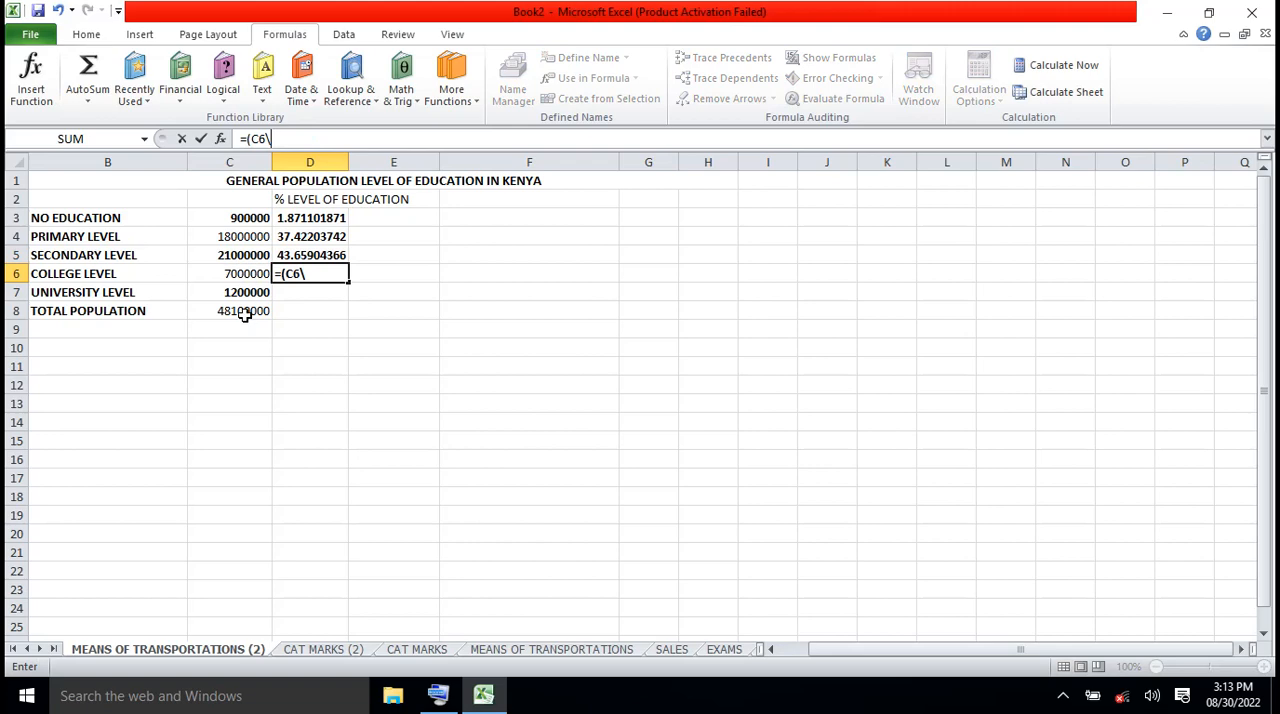
key("Return")
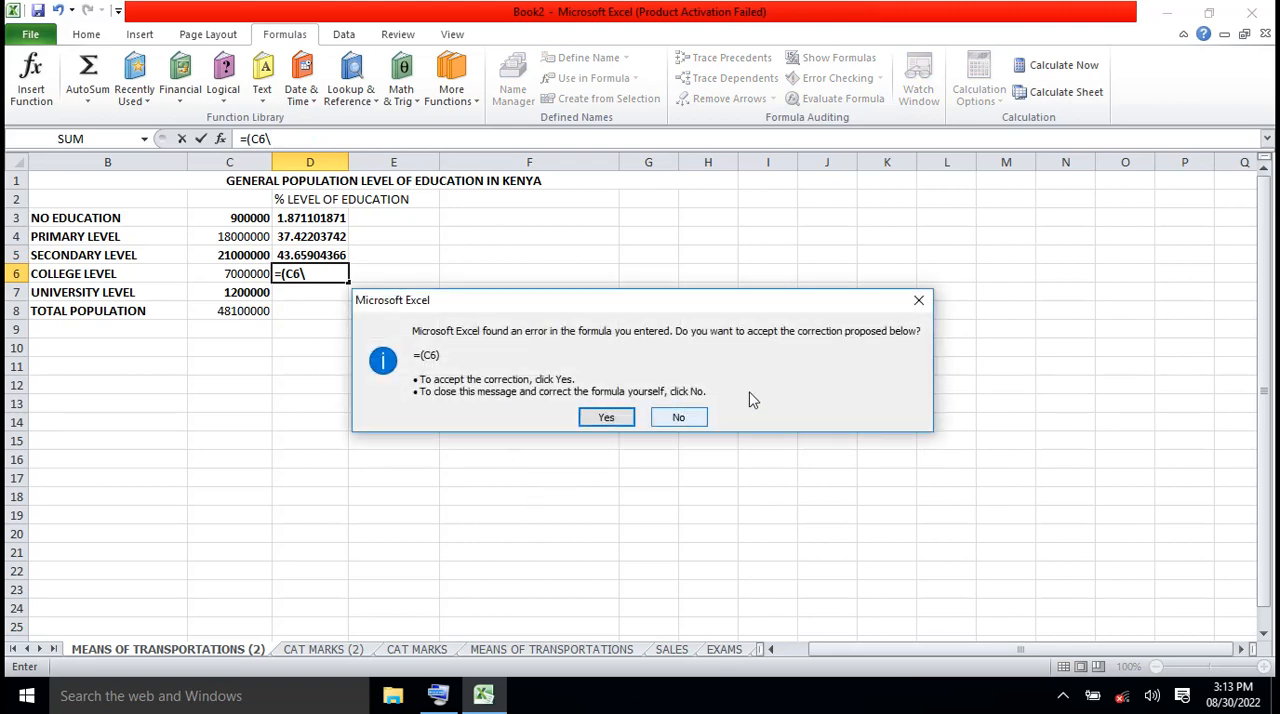
left_click(919, 300)
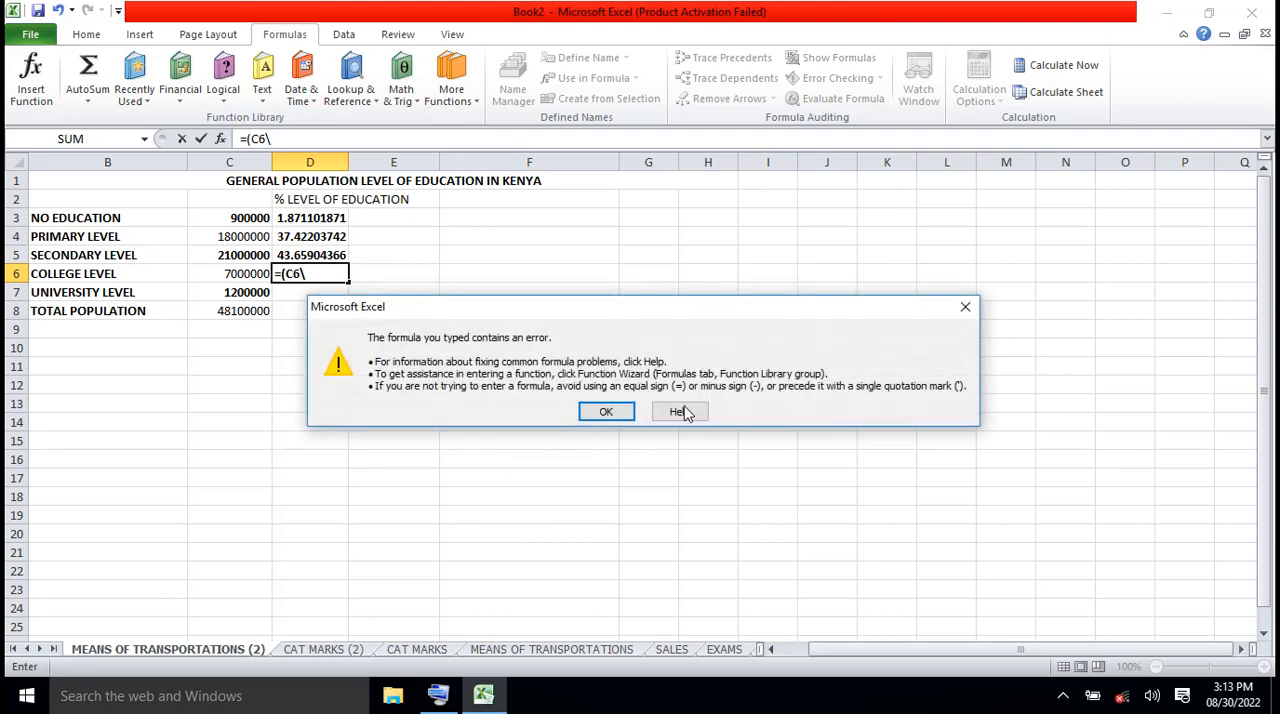
left_click(606, 412)
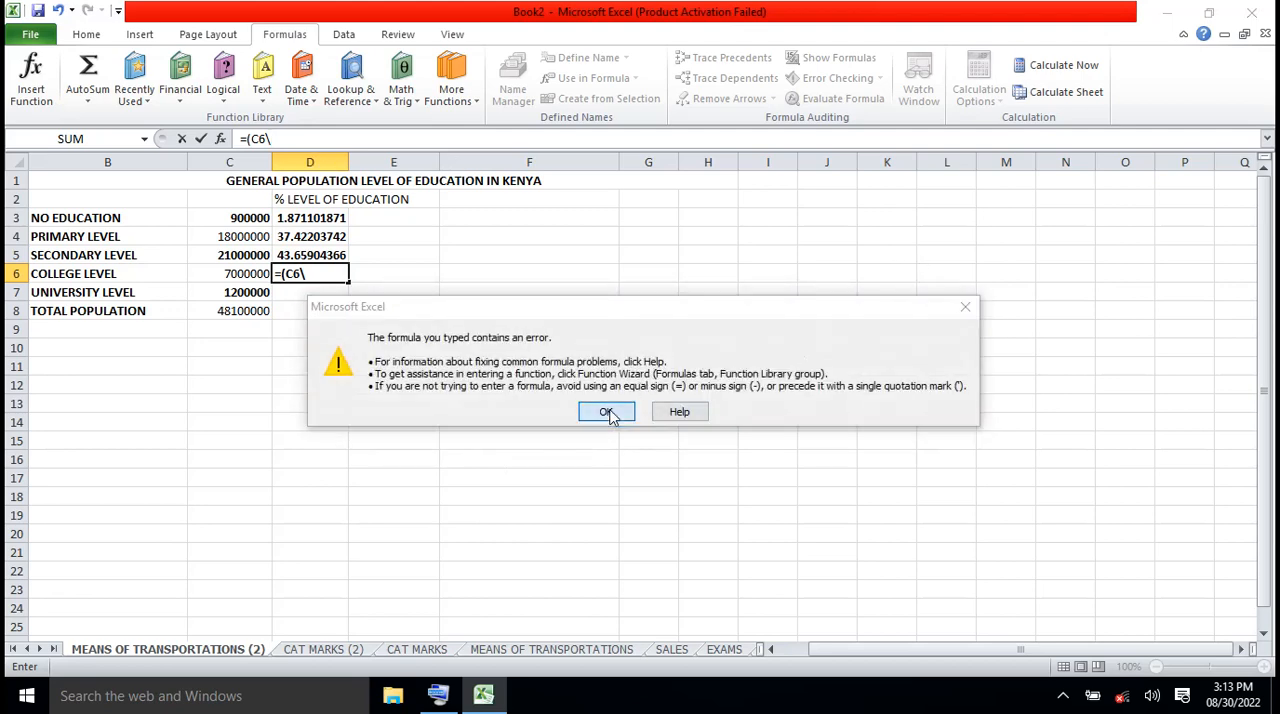
left_click(271, 139)
key("BackSpace")
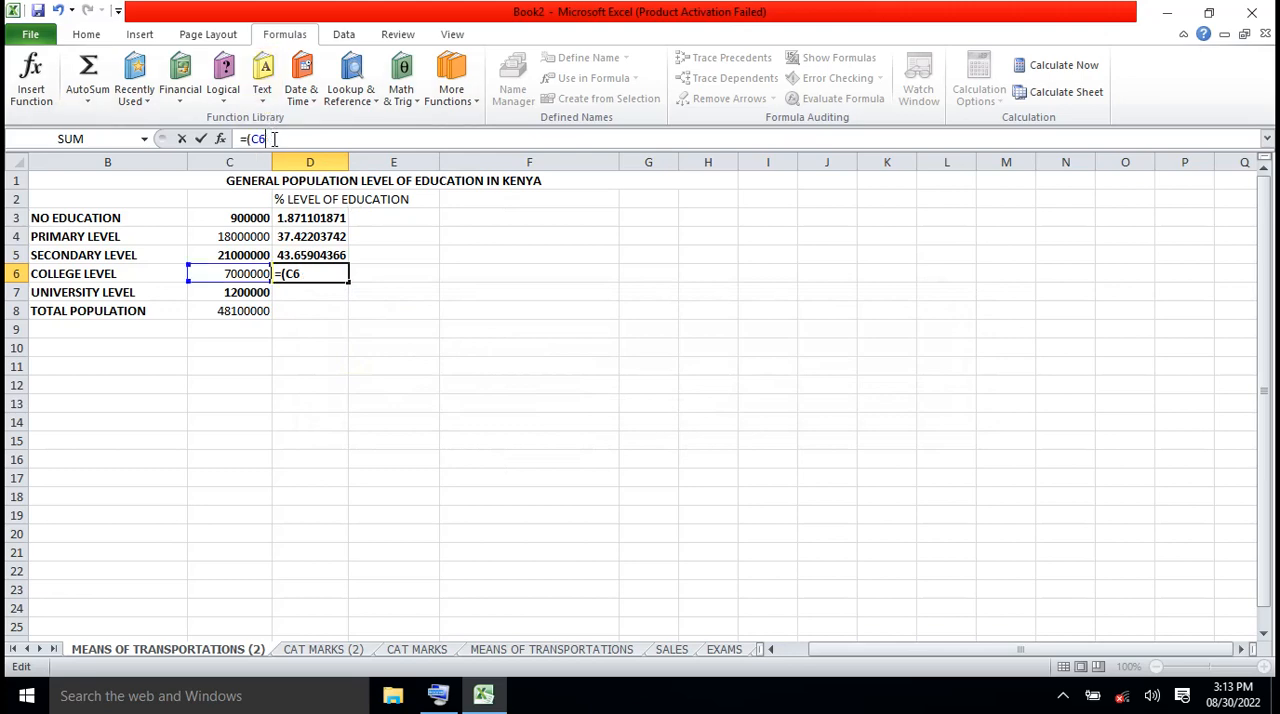
Complete the college-level formula in D6 by dividing by C8 and multiplying by 100, so it reads =(C6/C8)*100
type("/")
left_click(245, 316)
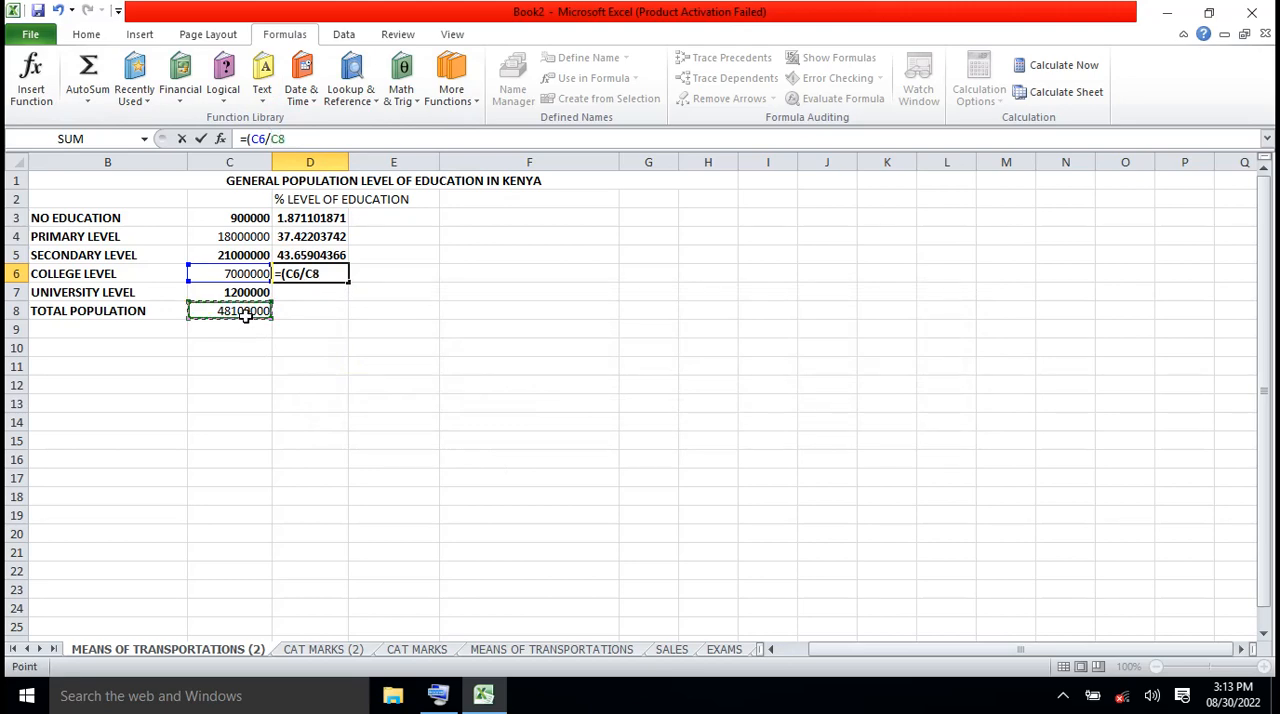
type(")8")
key("BackSpace")
type("*100")
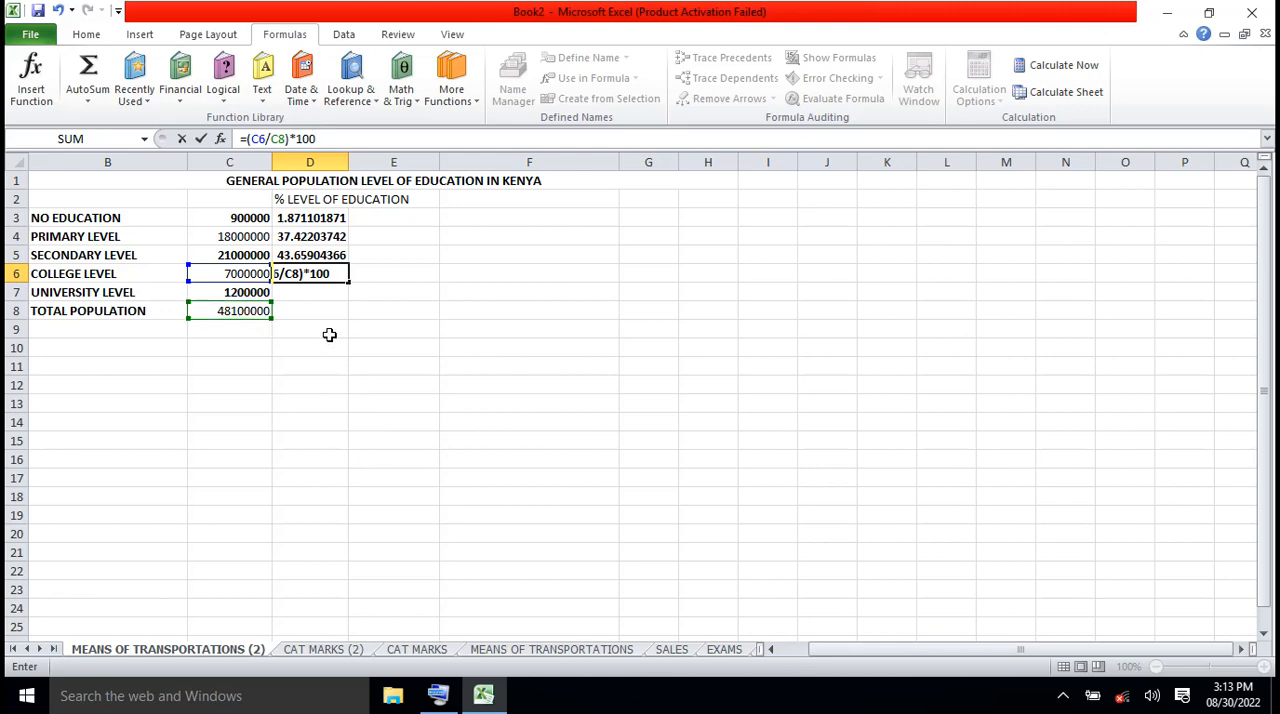
key("Return")
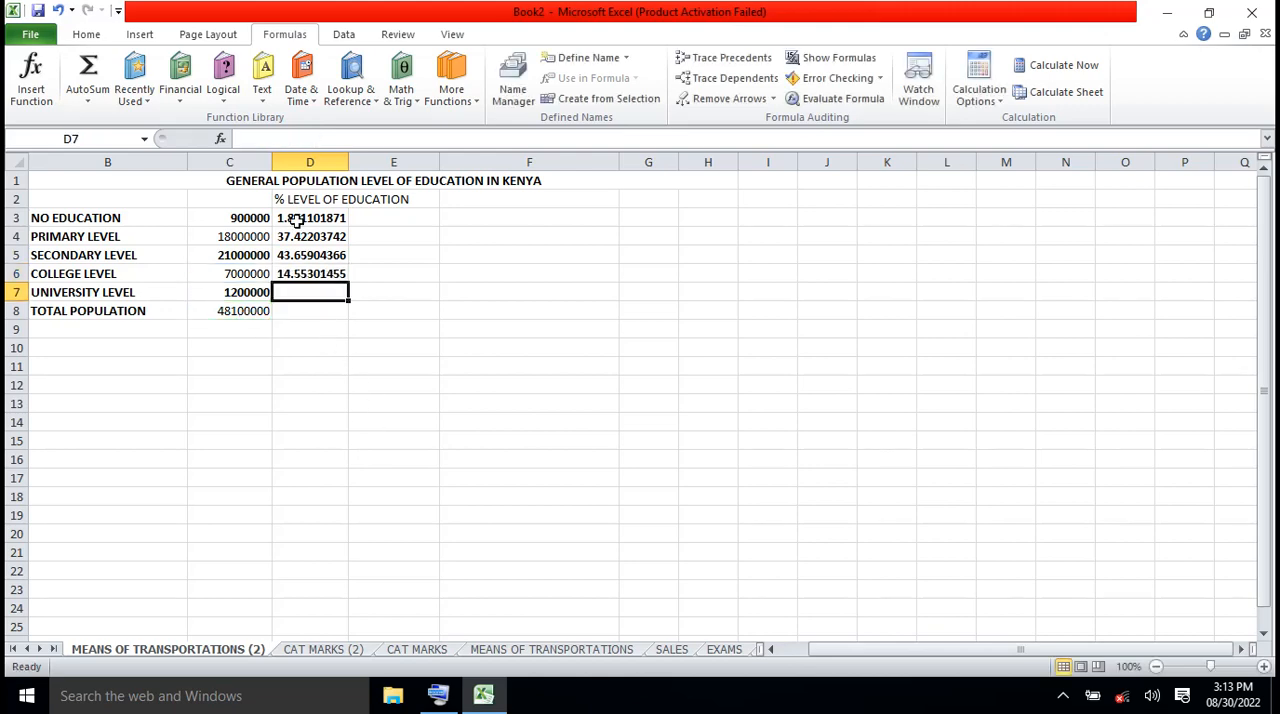
Enter the formula =(C7/C8)*100 in D7 for the university-level percentage
left_click(261, 136)
type("=")
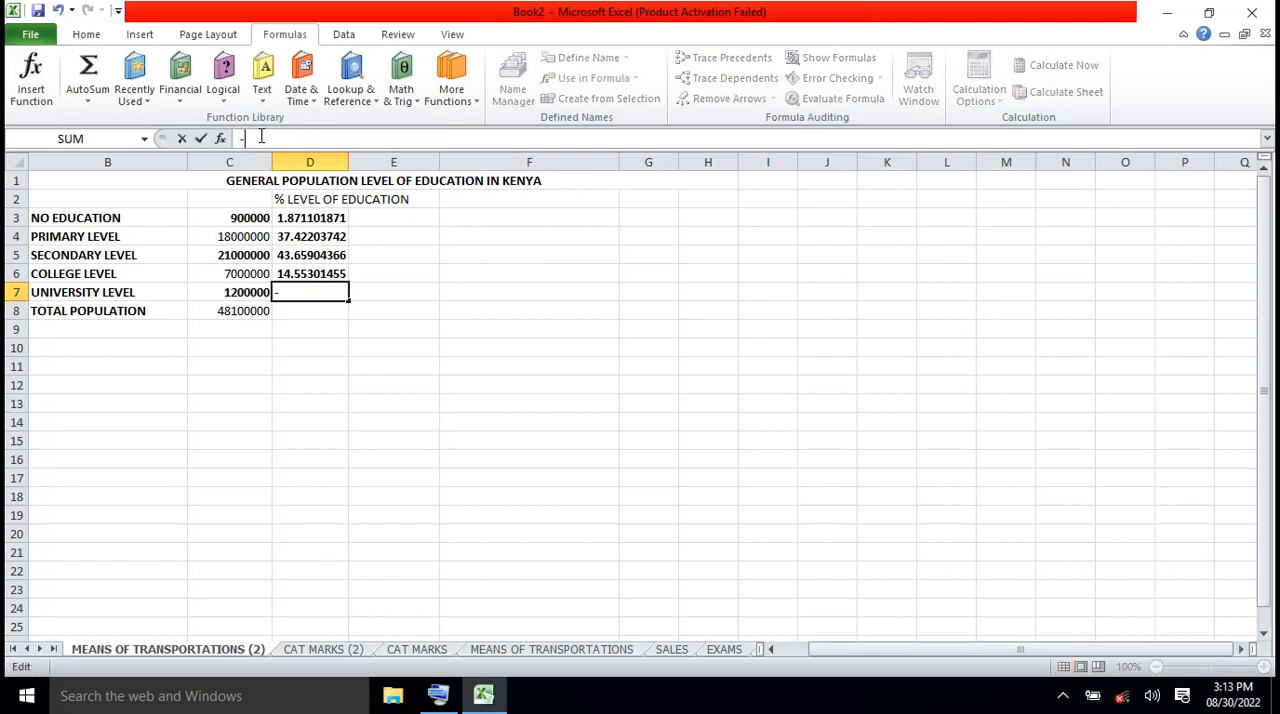
key("BackSpace")
type("=")
type("(")
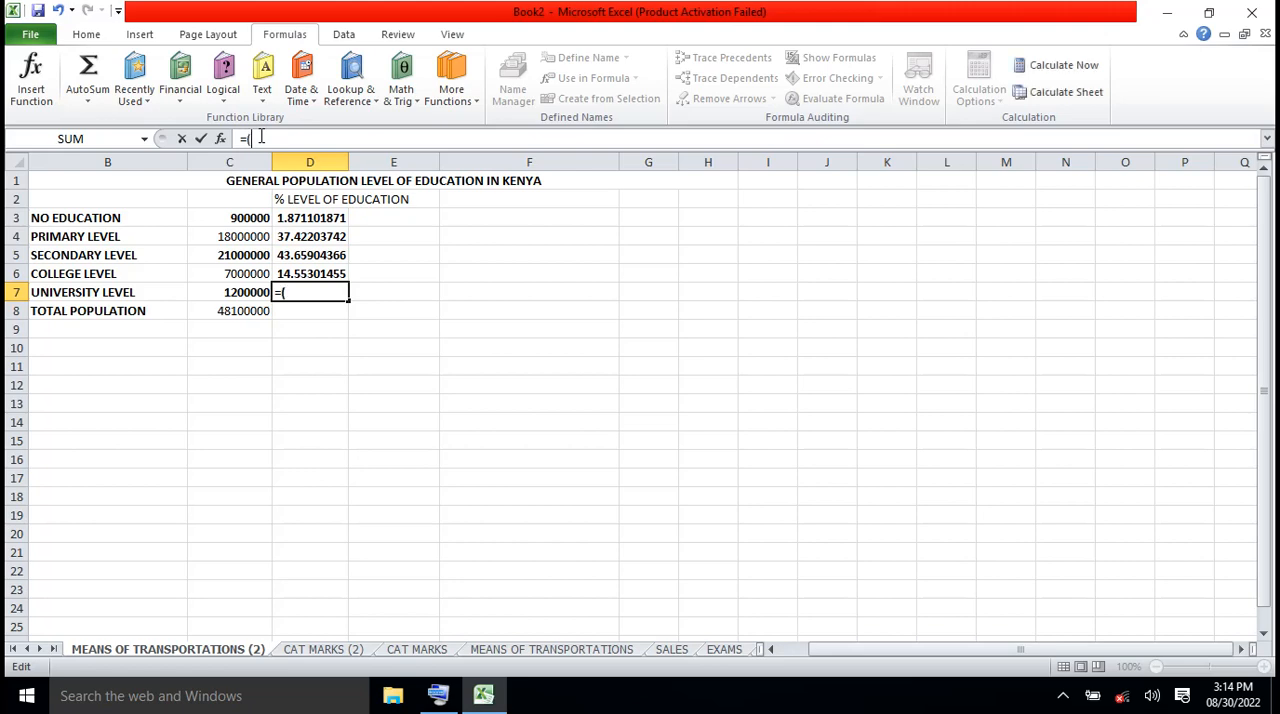
left_click(245, 292)
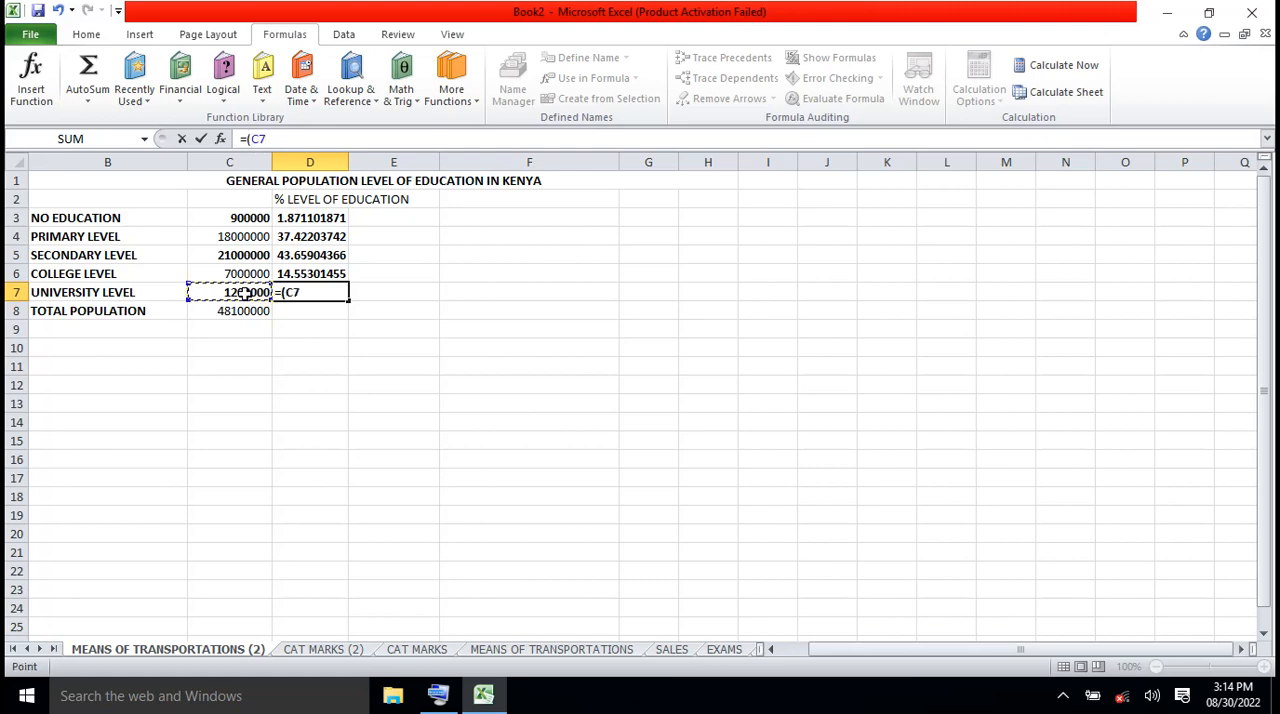
type("/")
left_click(249, 313)
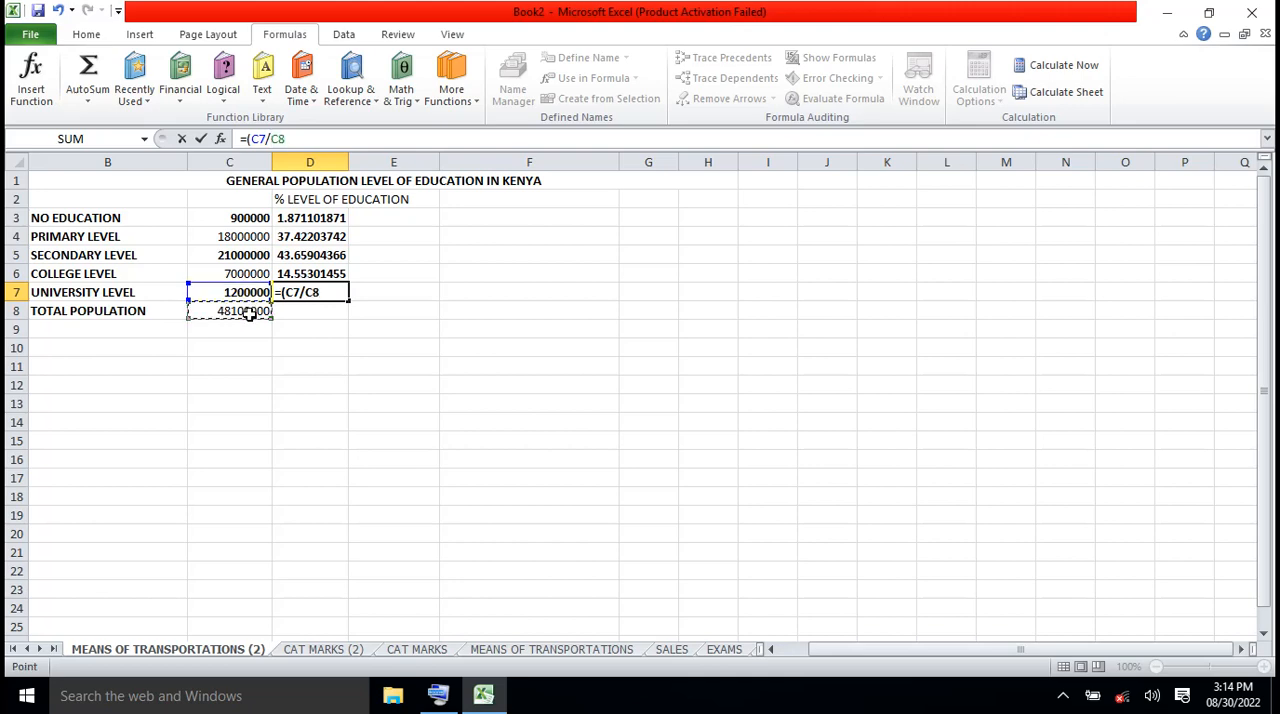
type(")*100")
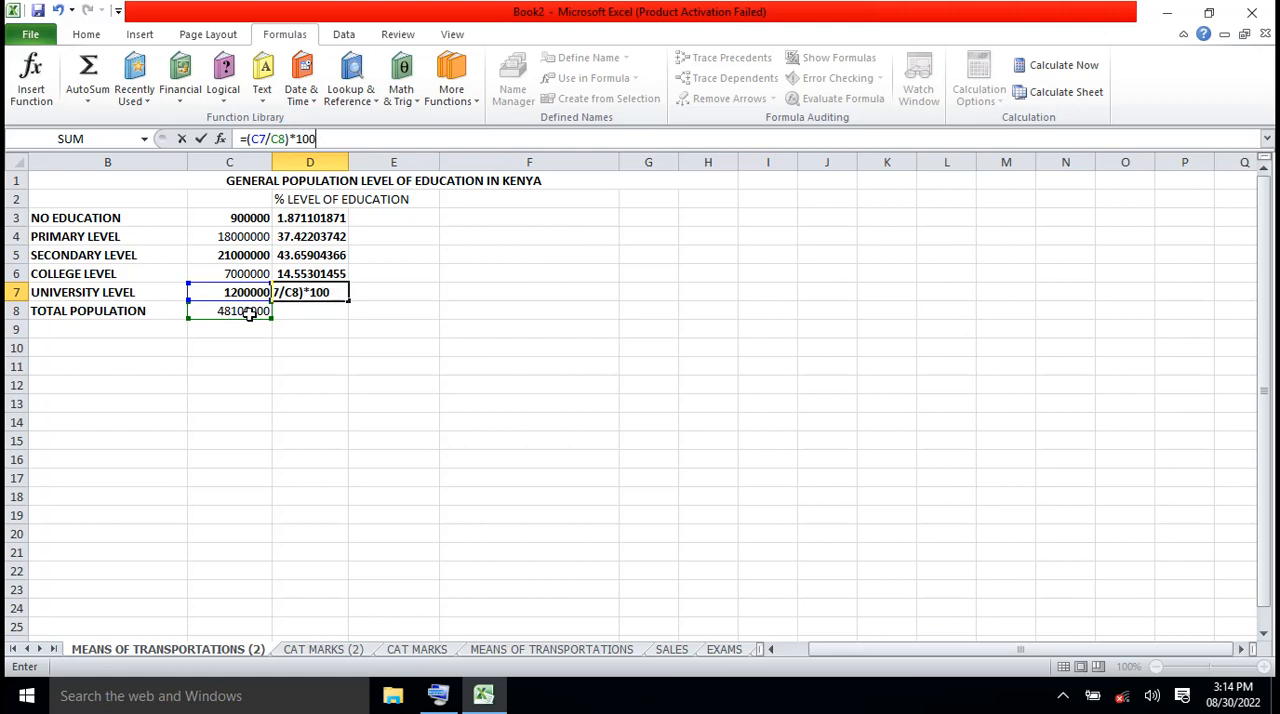
key("Return")
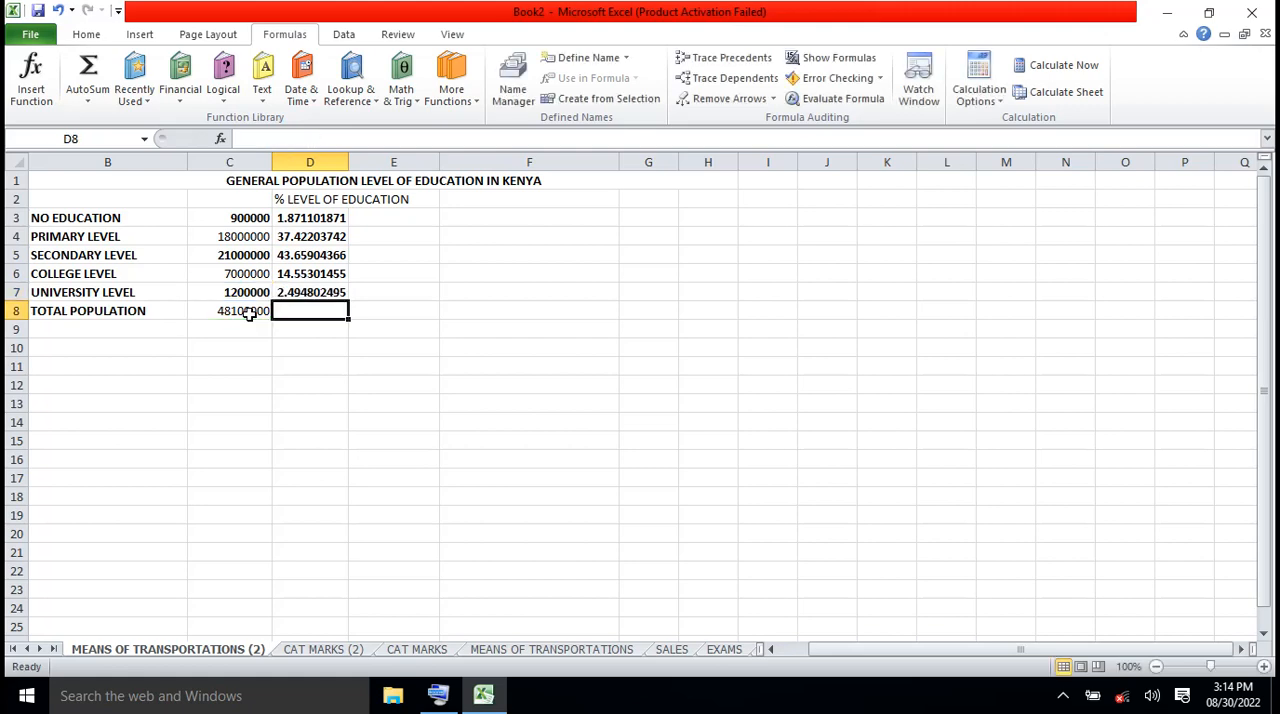
left_click(394, 372)
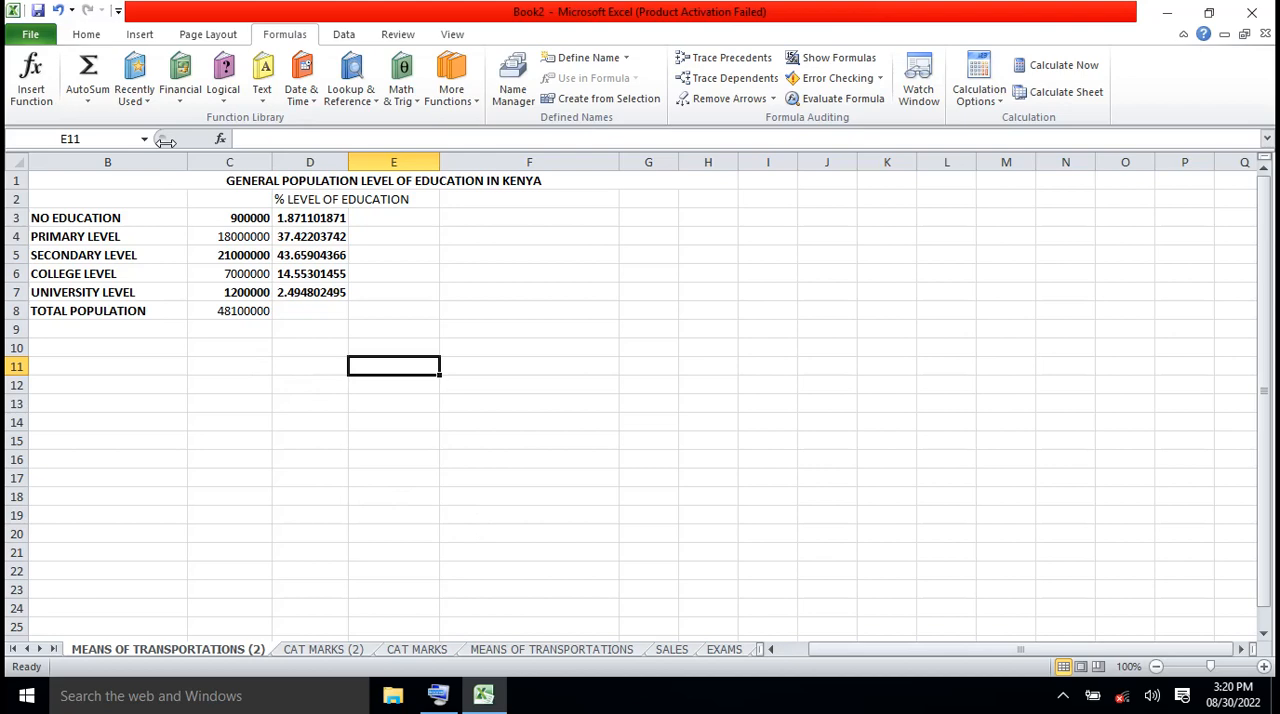
left_click(145, 36)
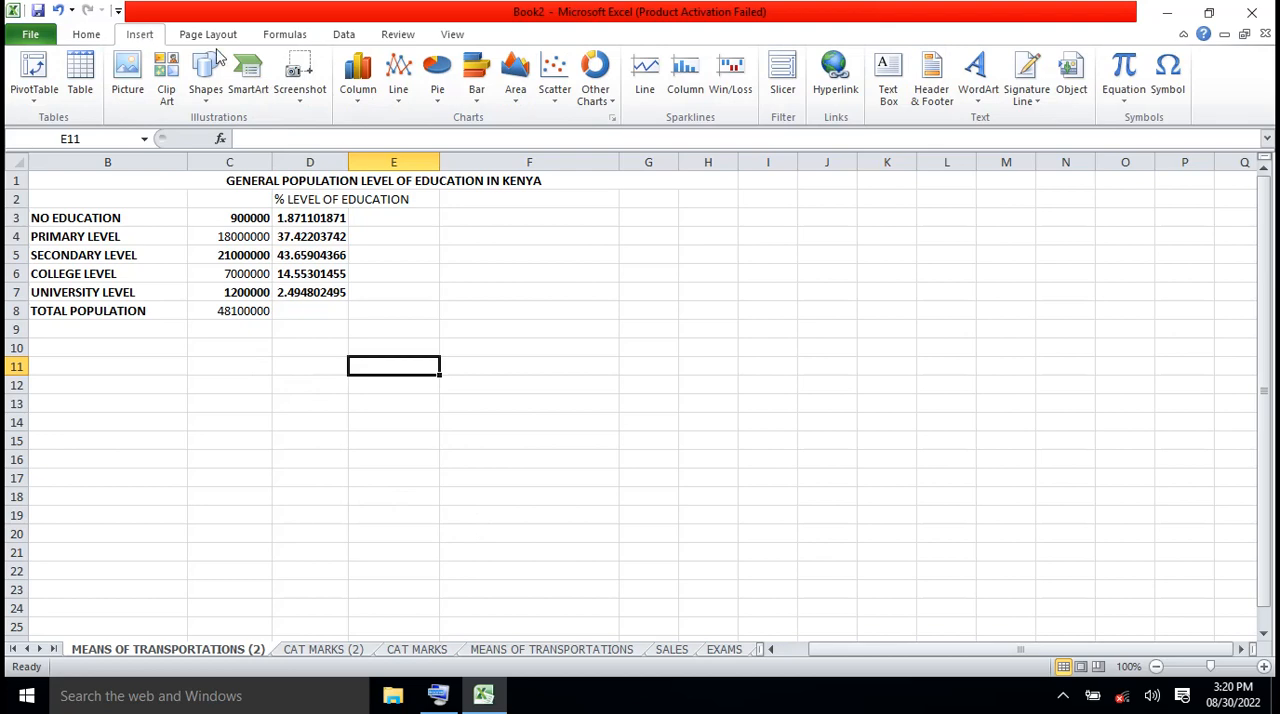
left_click(441, 104)
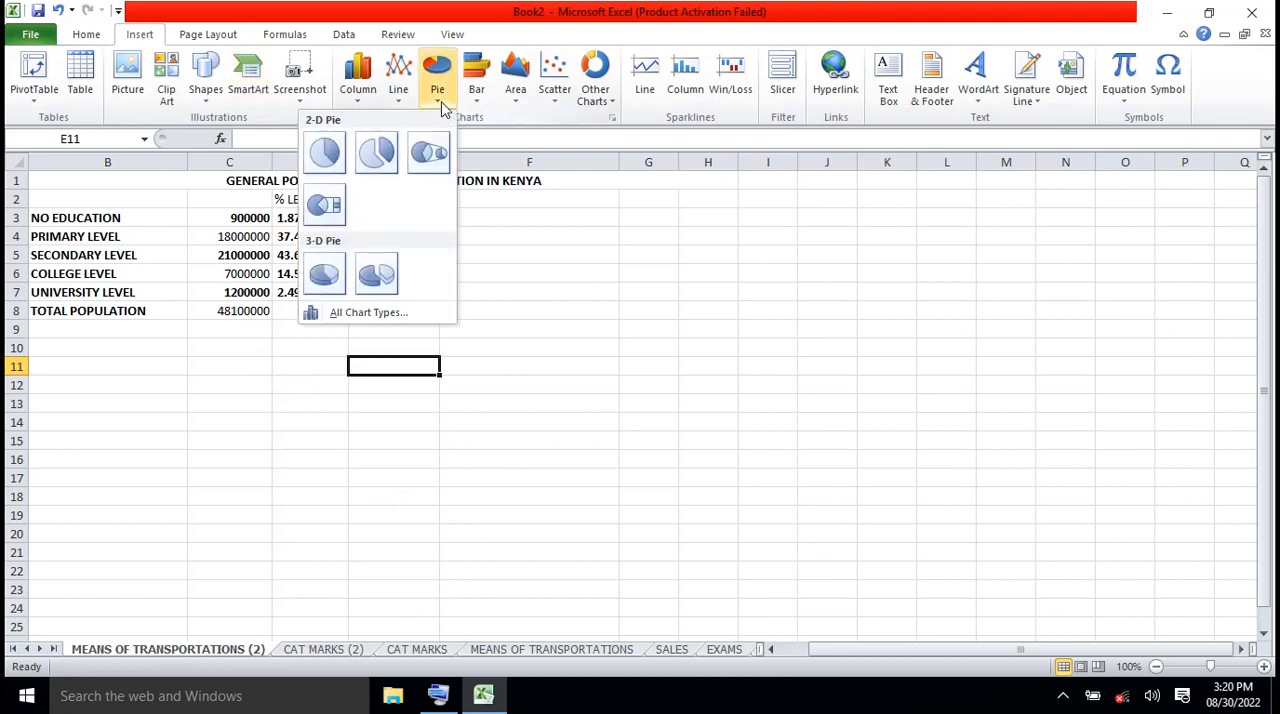
left_click(380, 274)
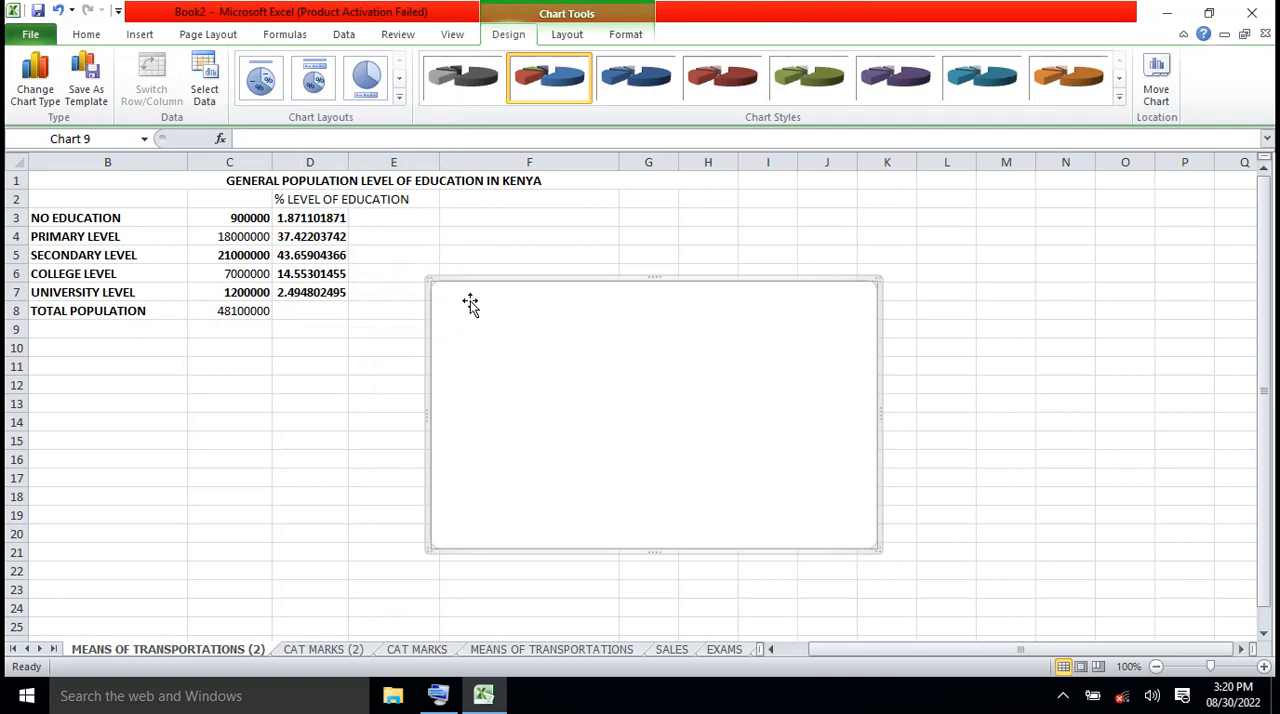
key("Delete")
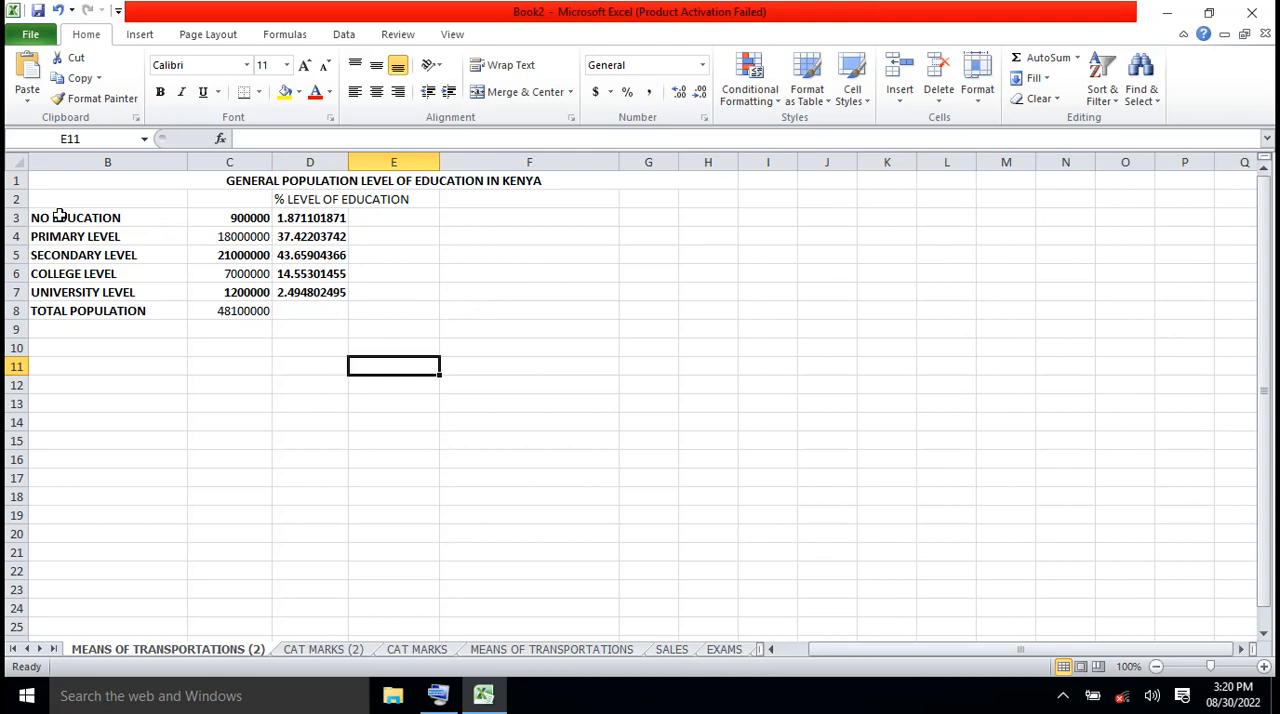
Try an exploded 3-D pie chart of the education levels and populations in B3:C7, and delete it
left_click_drag(60, 216, 268, 295)
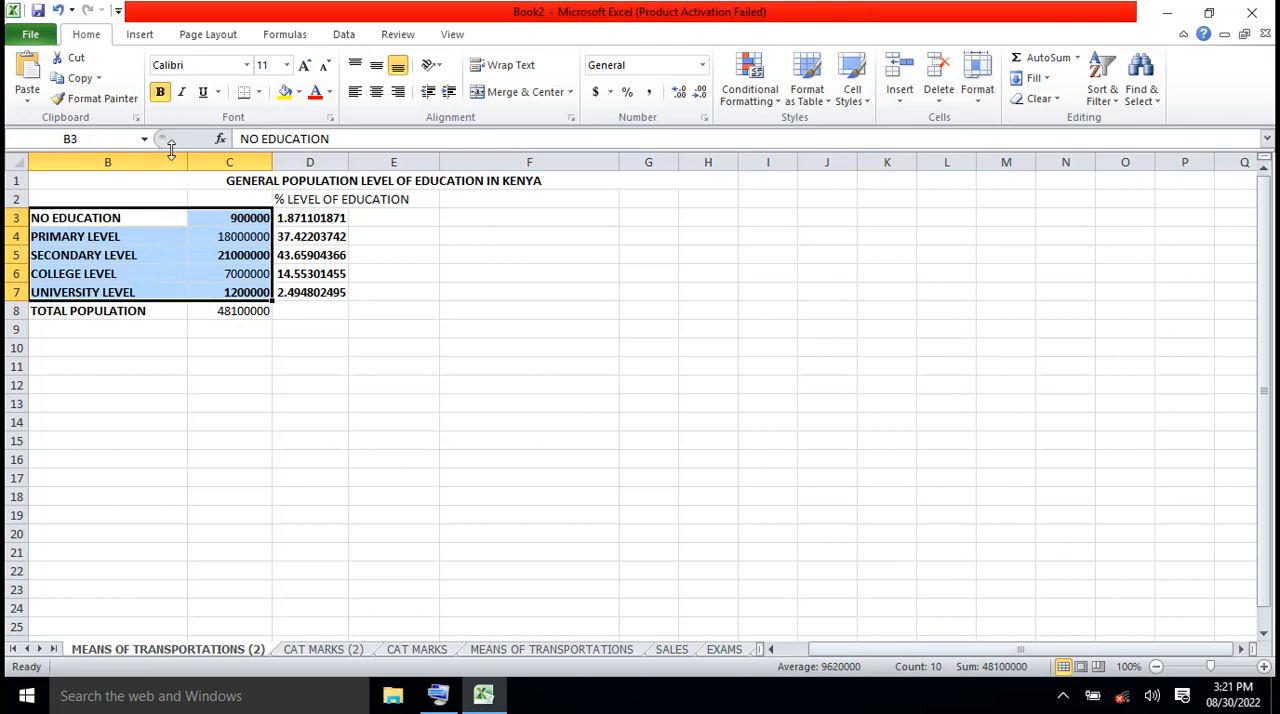
left_click(140, 36)
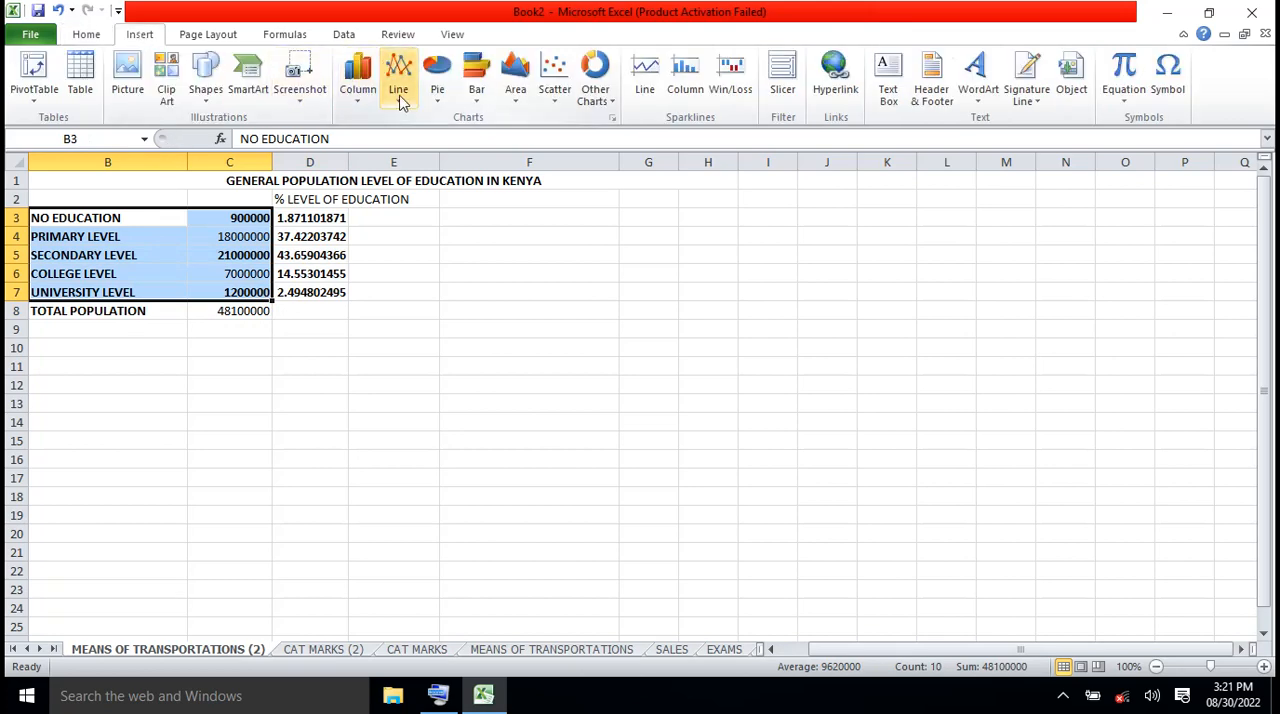
left_click(437, 88)
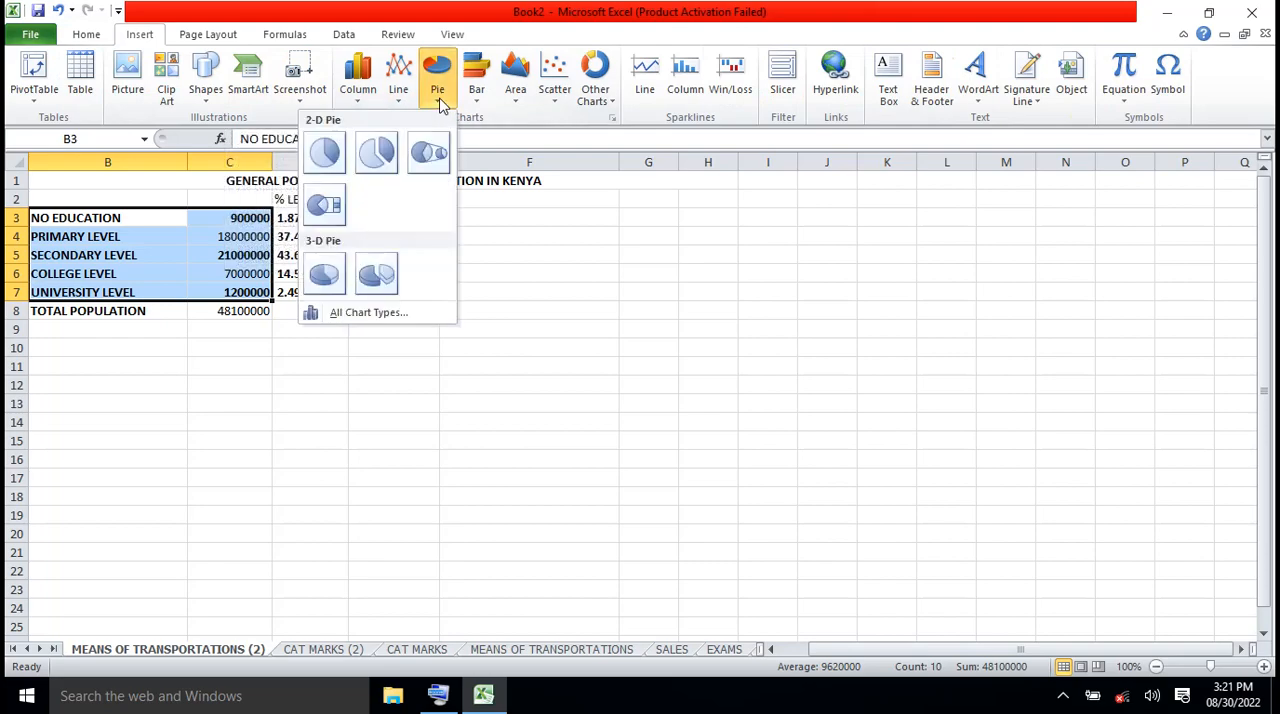
left_click(377, 276)
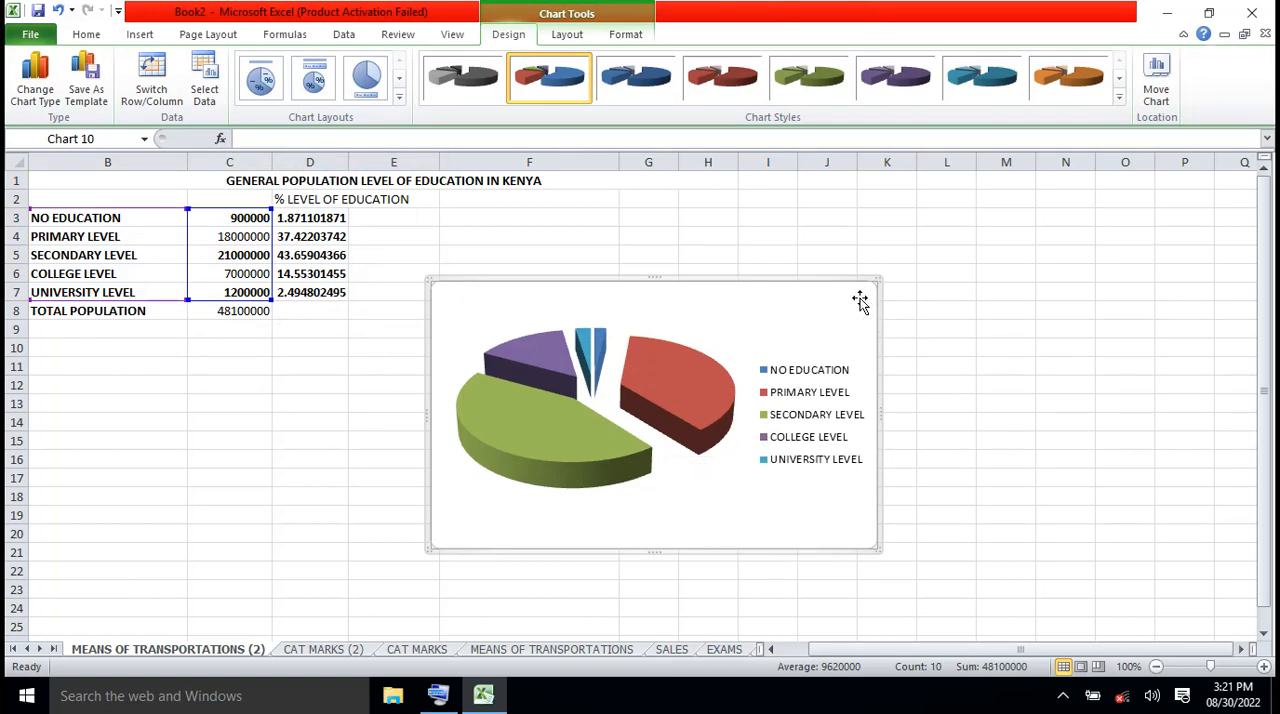
key("Delete")
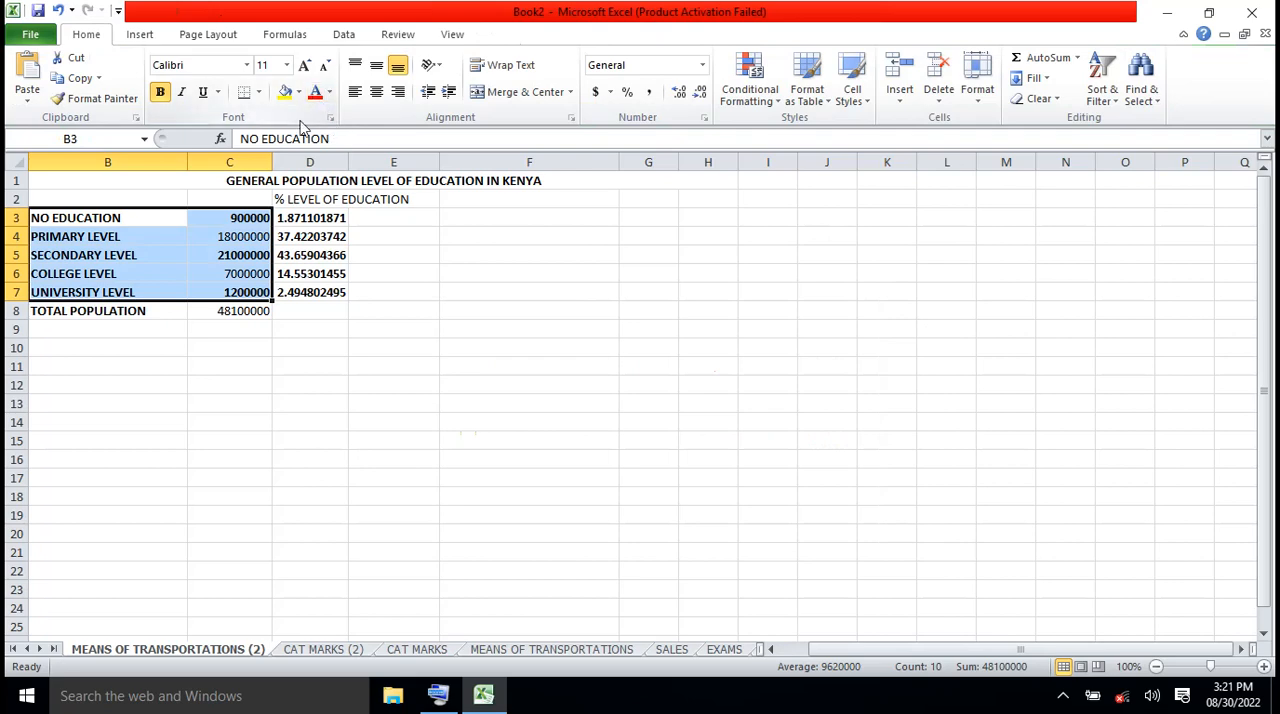
Insert a non-exploded 3-D pie chart from the education levels and populations in B3:C7
left_click(147, 36)
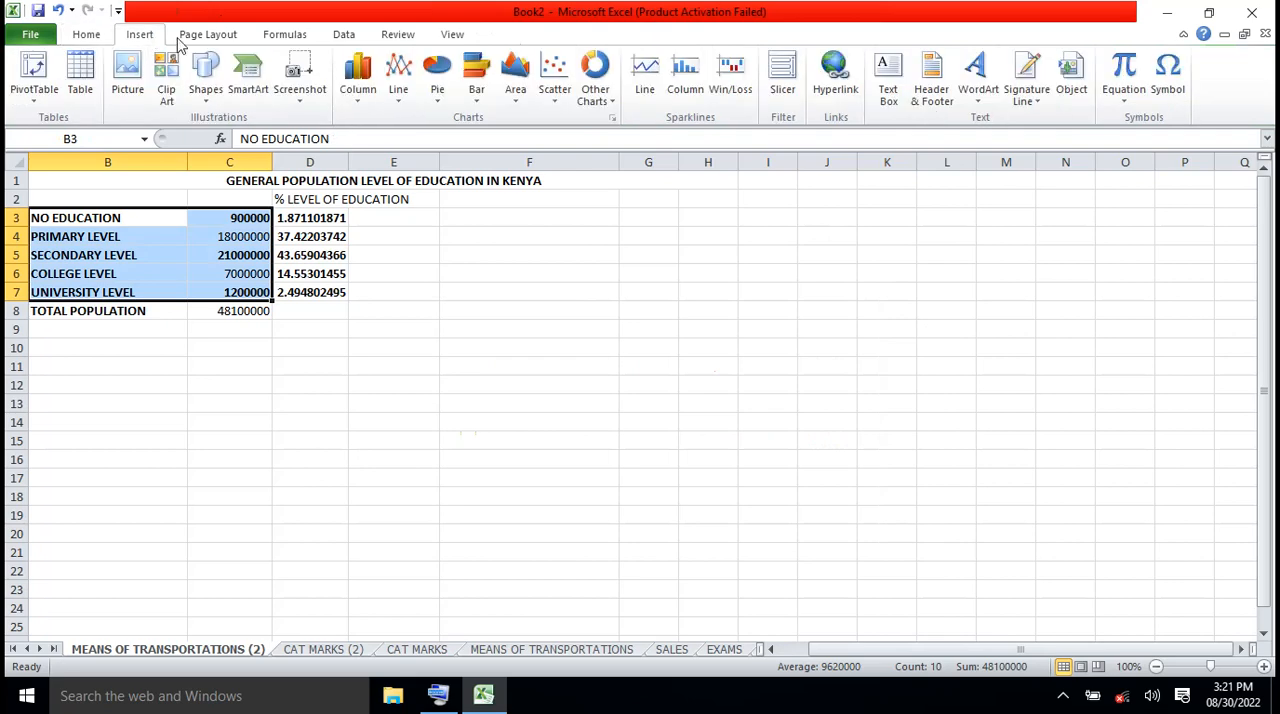
left_click(437, 92)
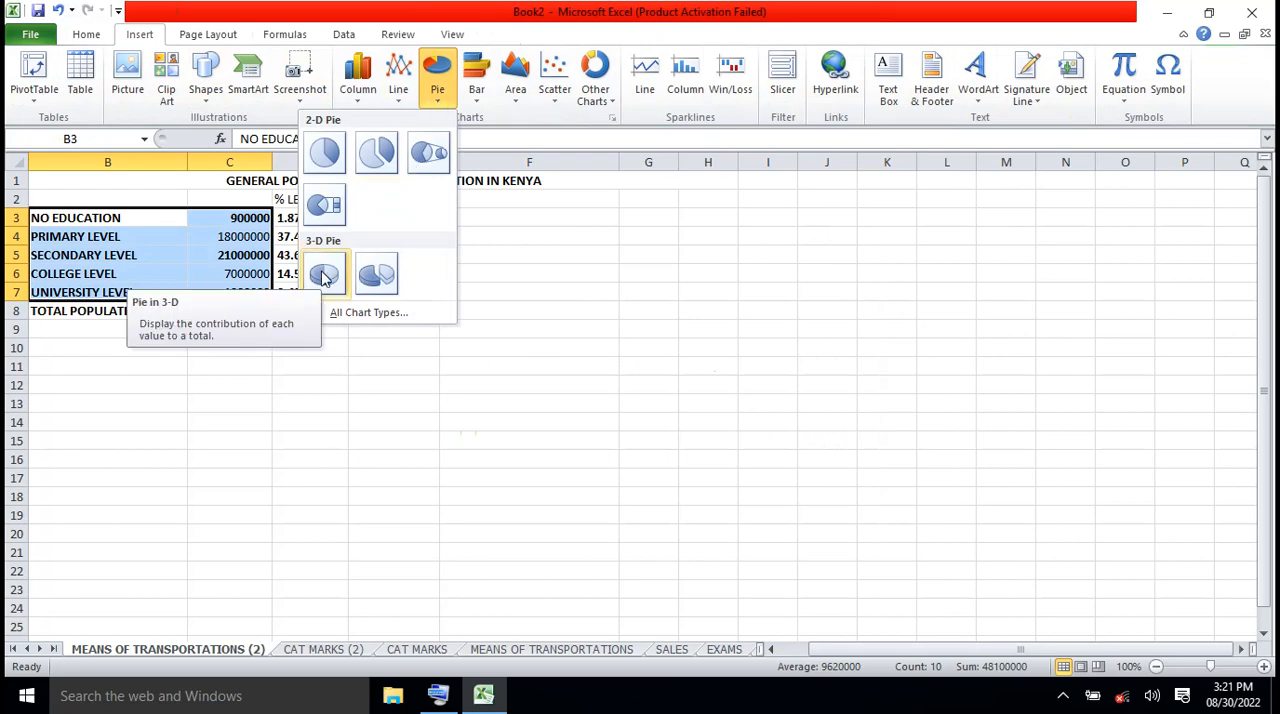
left_click(323, 277)
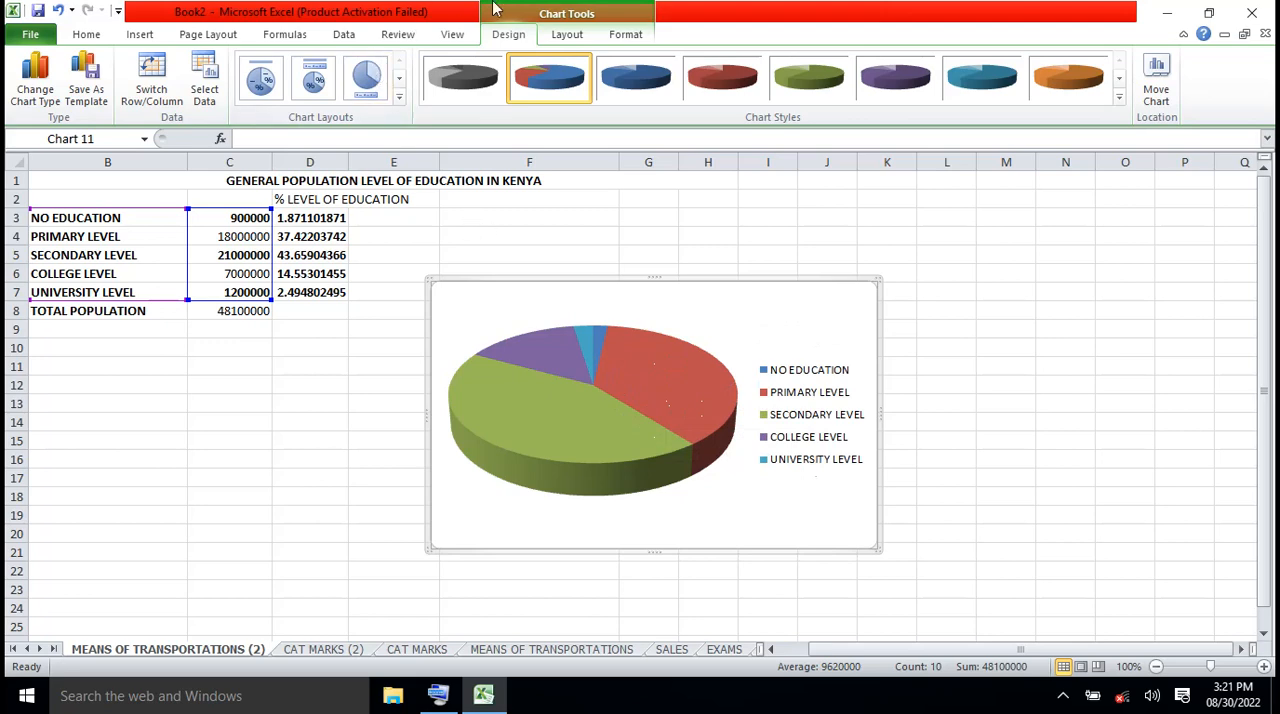
Add data labels to the pie chart showing category name and value, using the Best Fit position
left_click(566, 34)
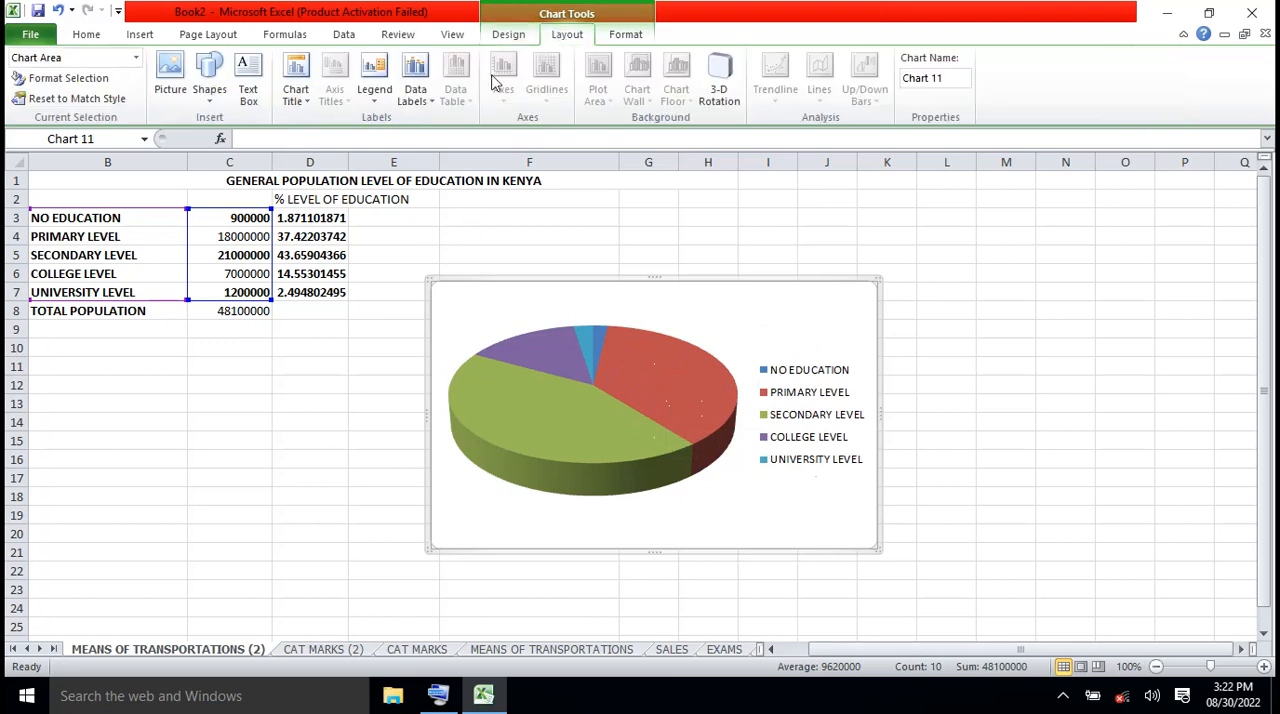
left_click(433, 107)
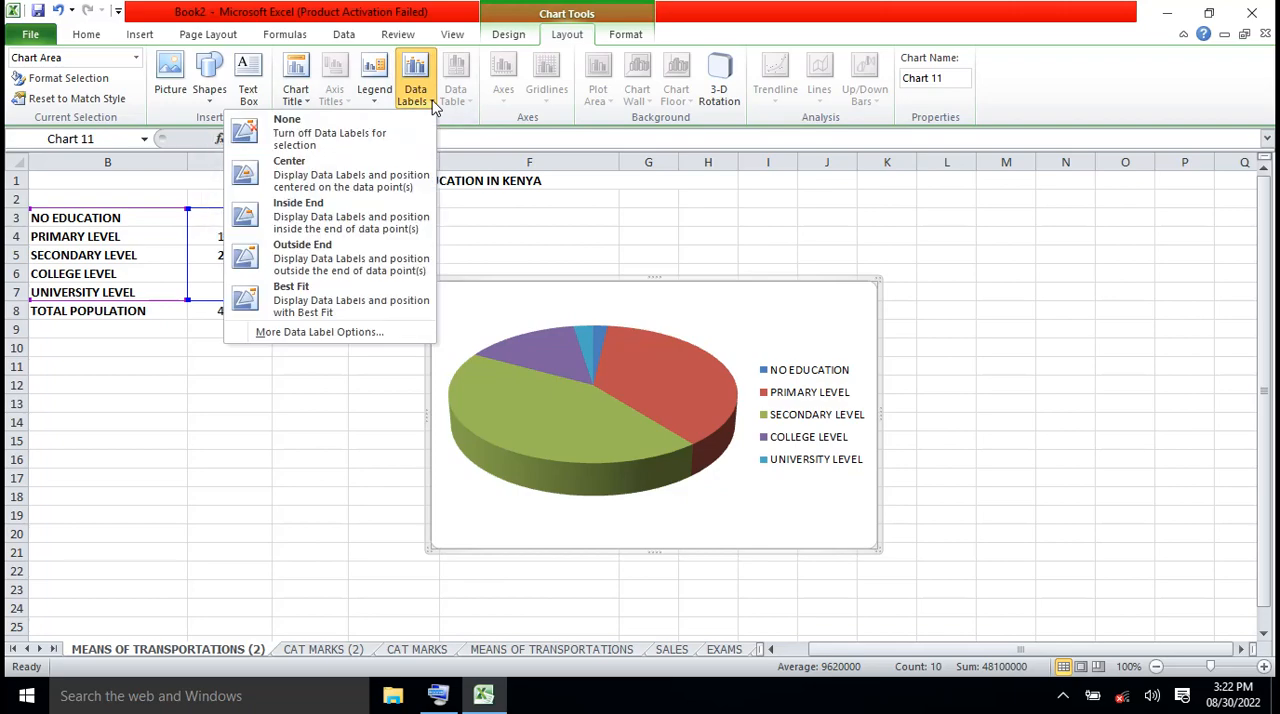
left_click(320, 332)
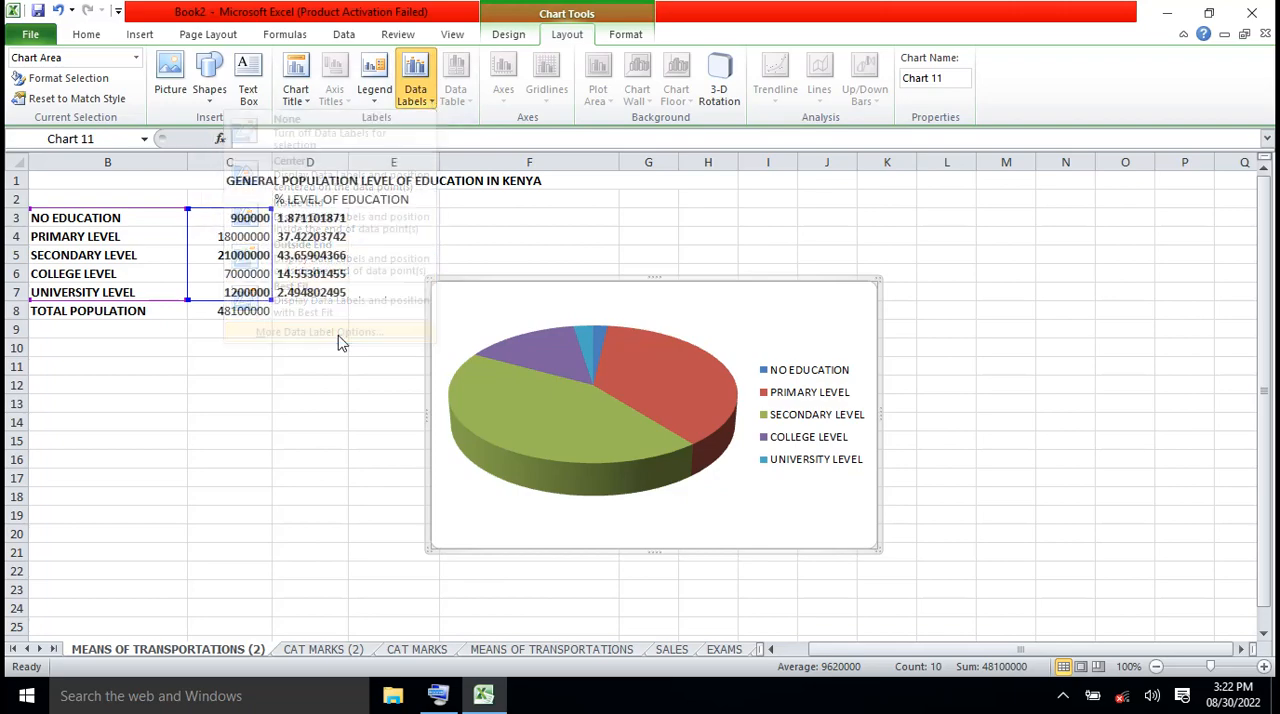
left_click_drag(870, 140, 1058, 153)
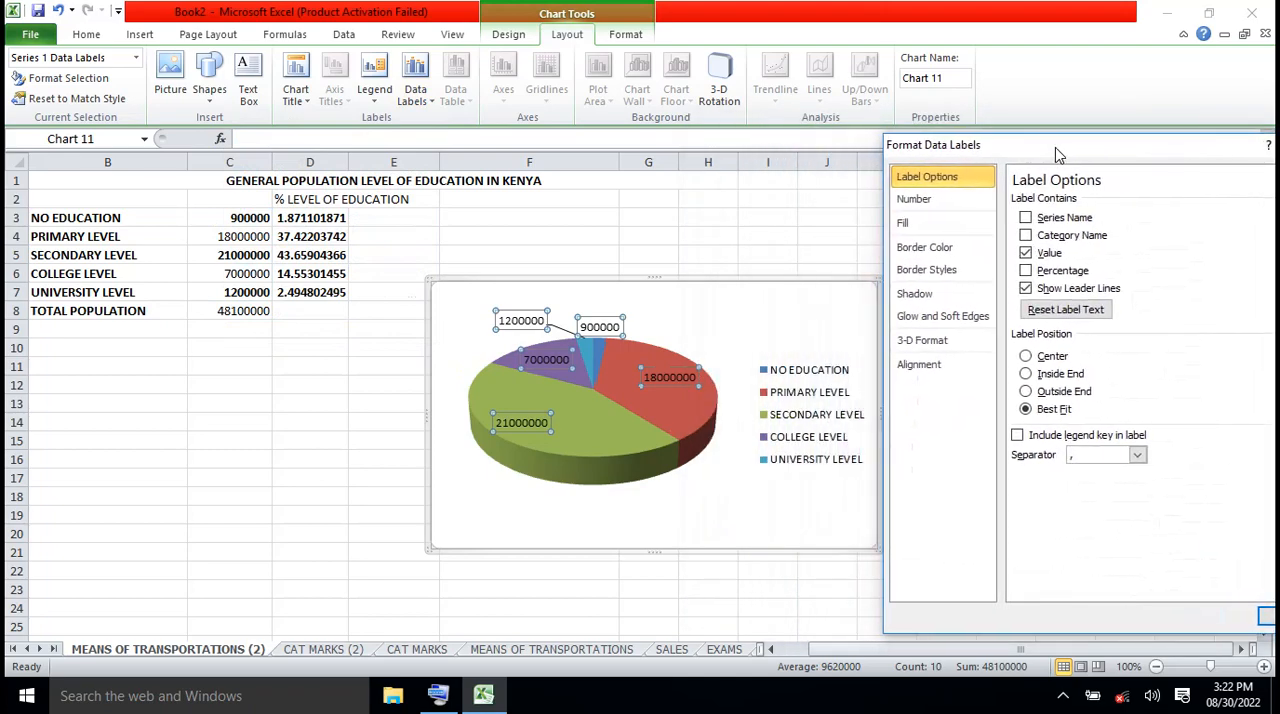
left_click(1025, 238)
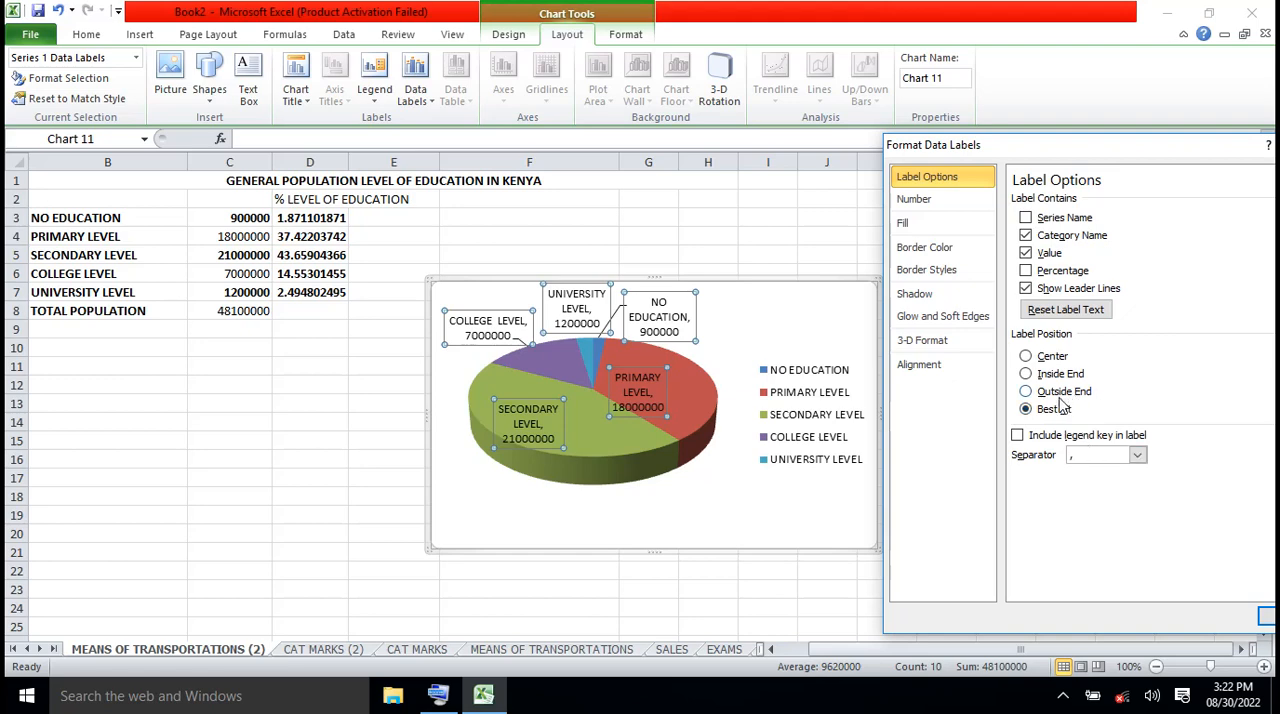
left_click(1026, 392)
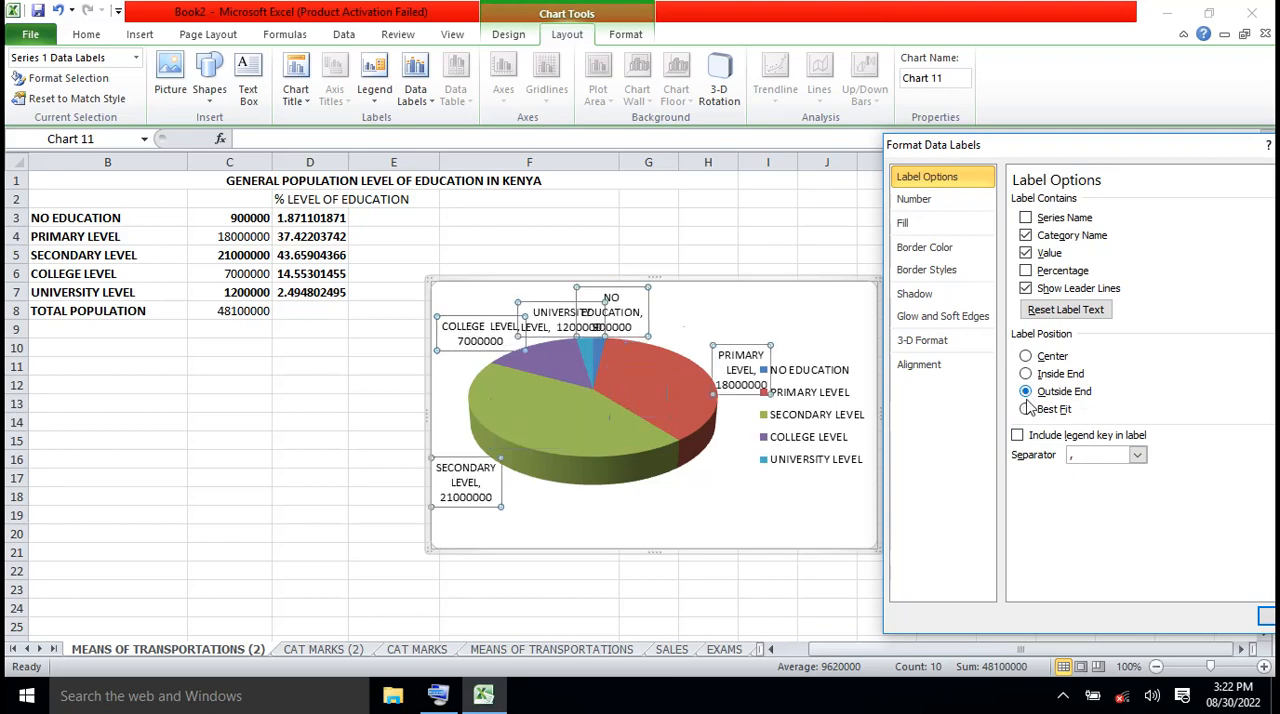
left_click(1026, 409)
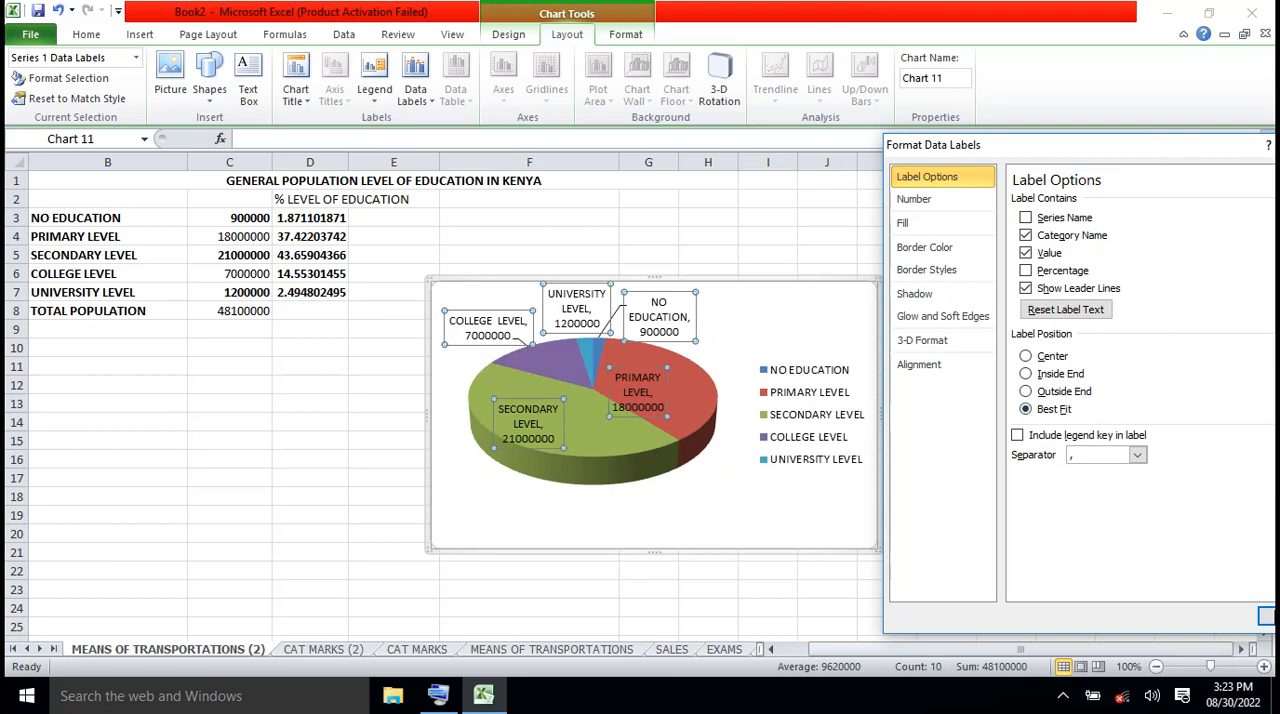
left_click(1265, 617)
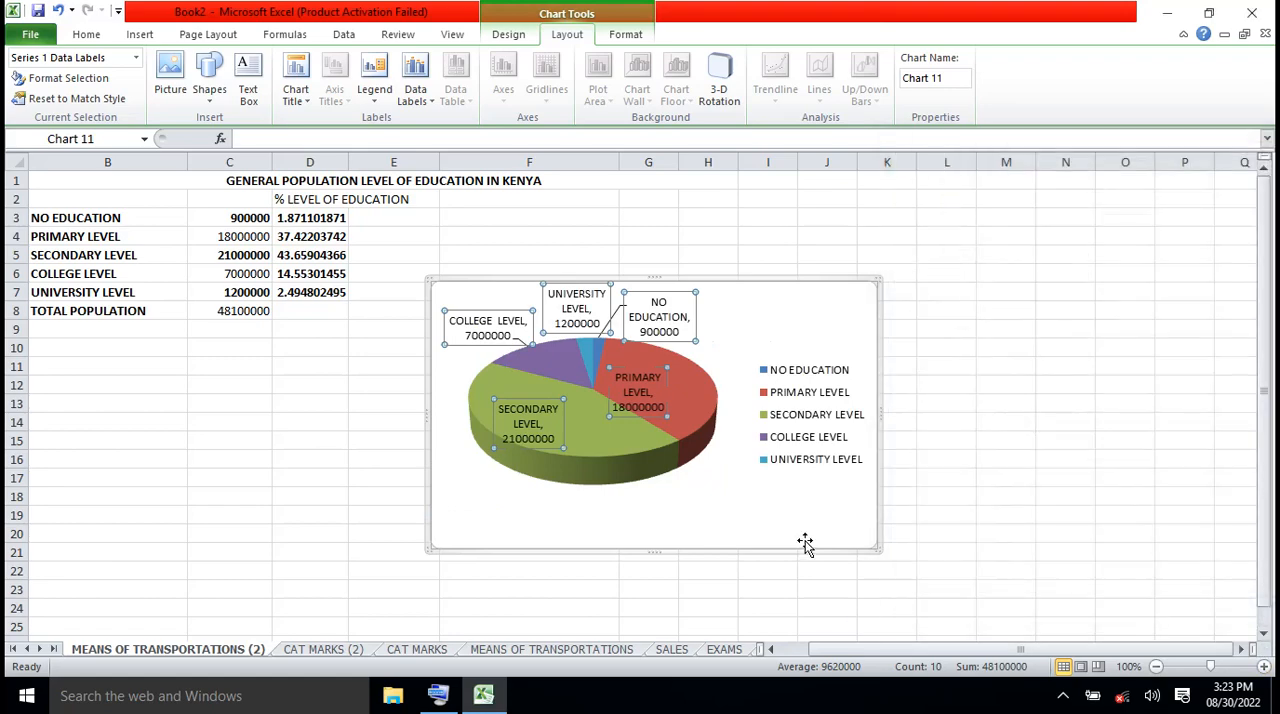
Move the labelled pie chart below the data table, to about rows 10 to 24, and deselect it
left_click_drag(805, 543, 574, 598)
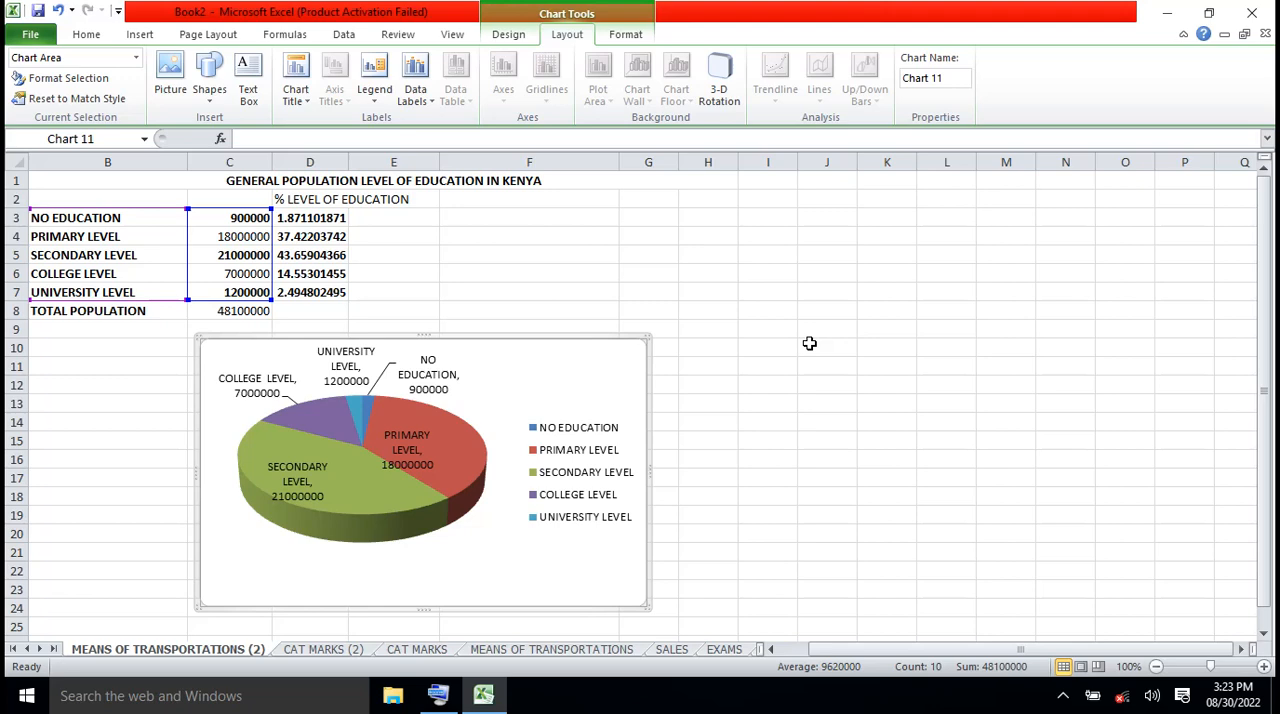
left_click(884, 400)
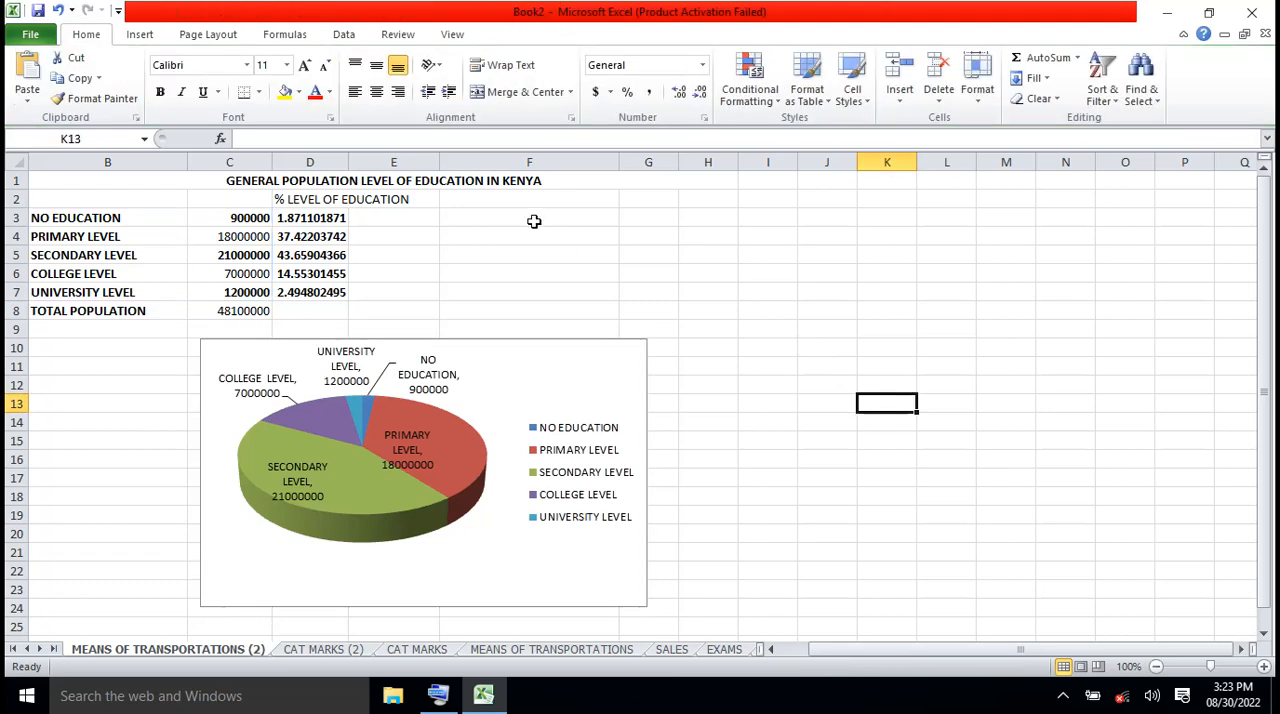
left_click(140, 35)
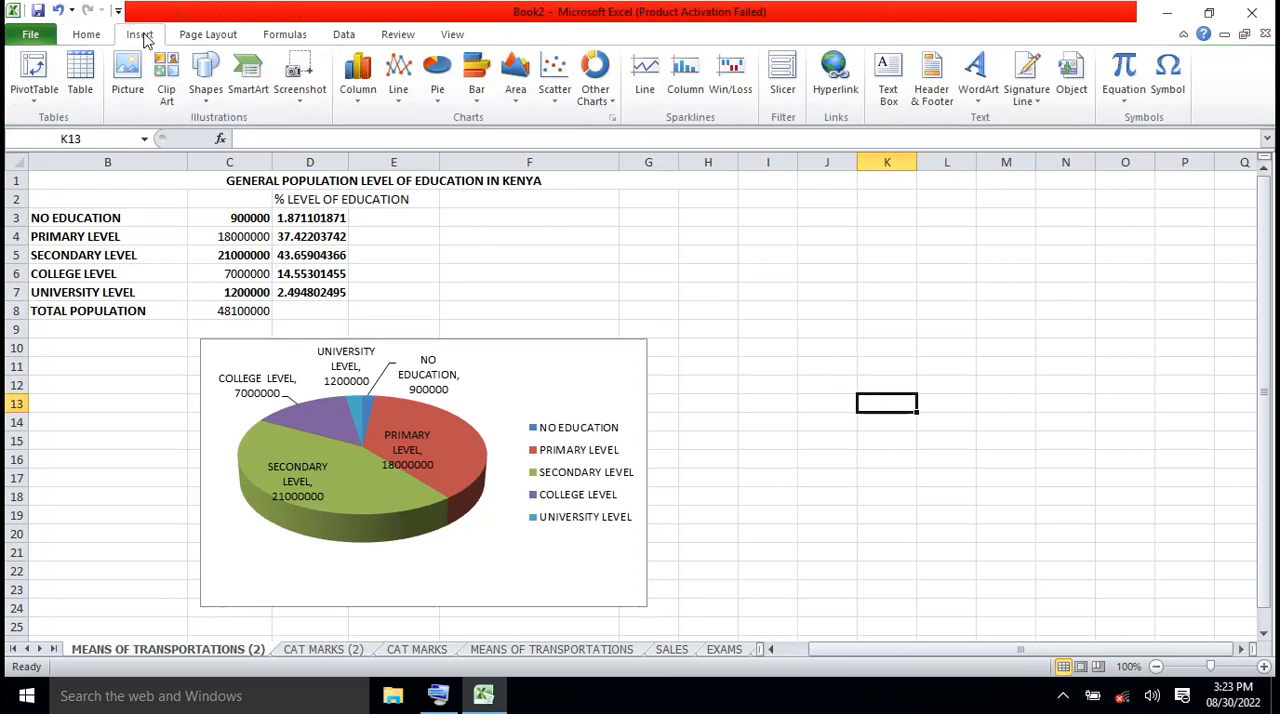
left_click(437, 104)
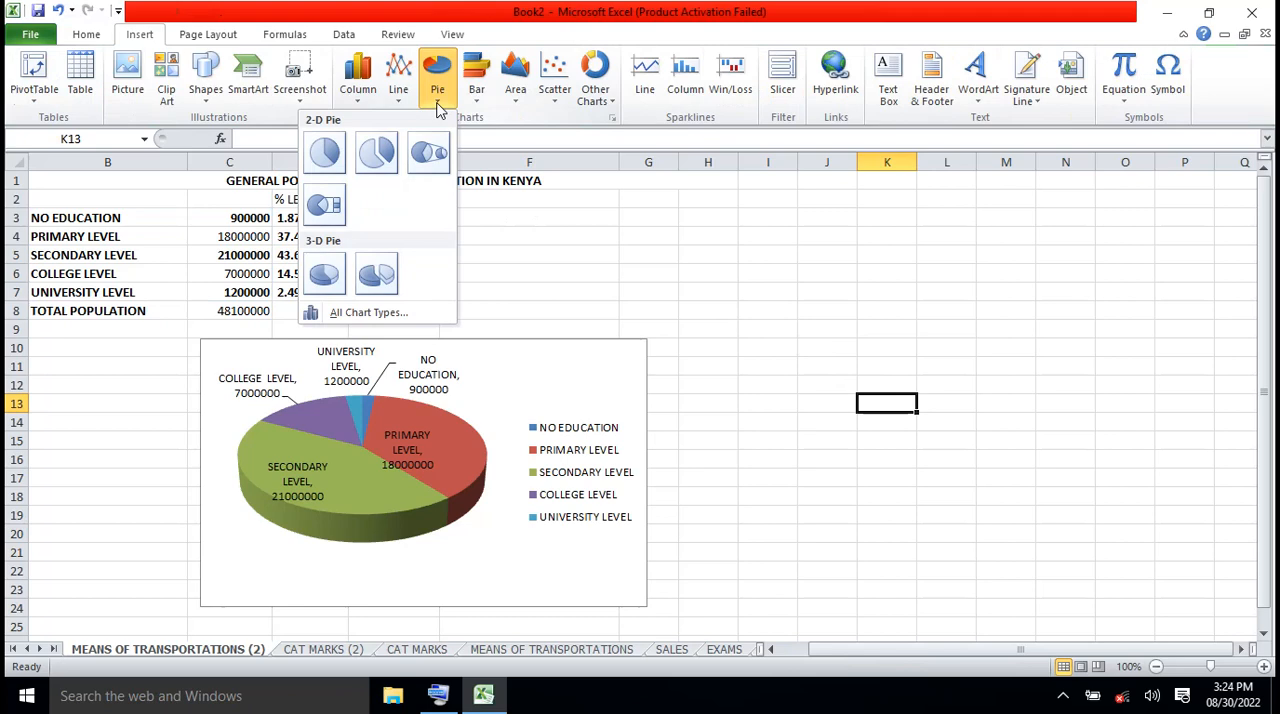
left_click(820, 375)
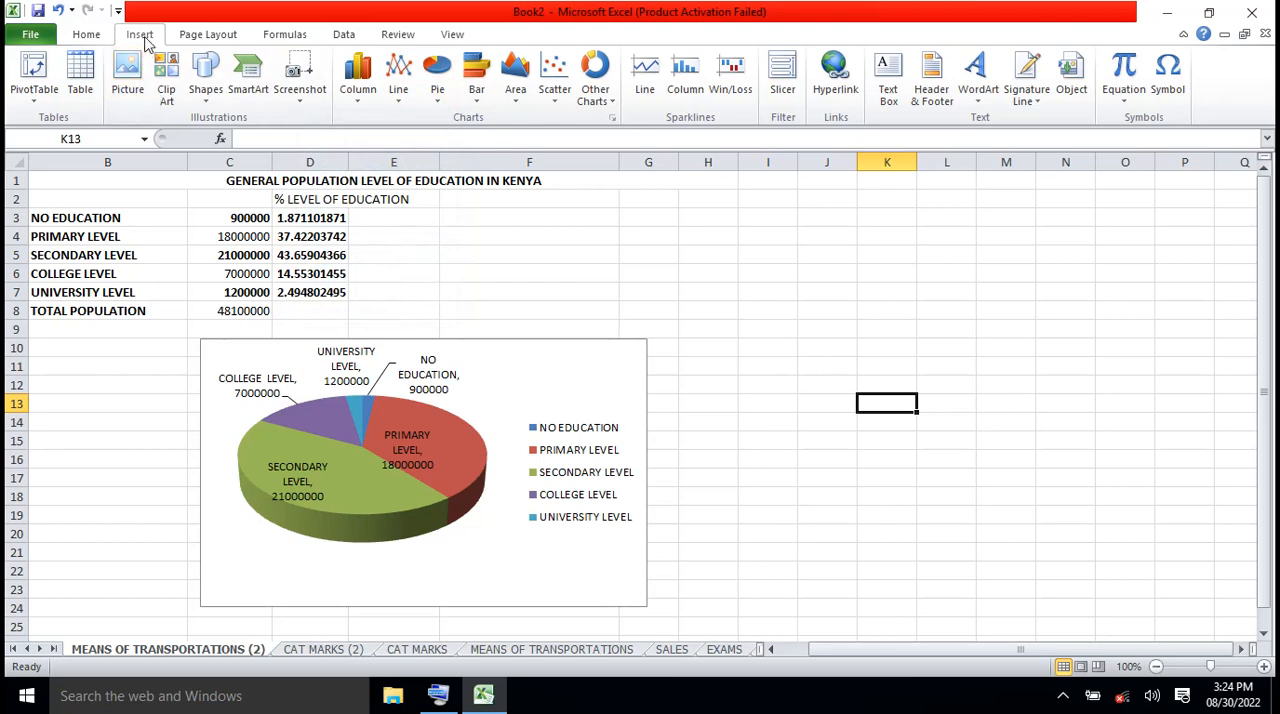
left_click(437, 95)
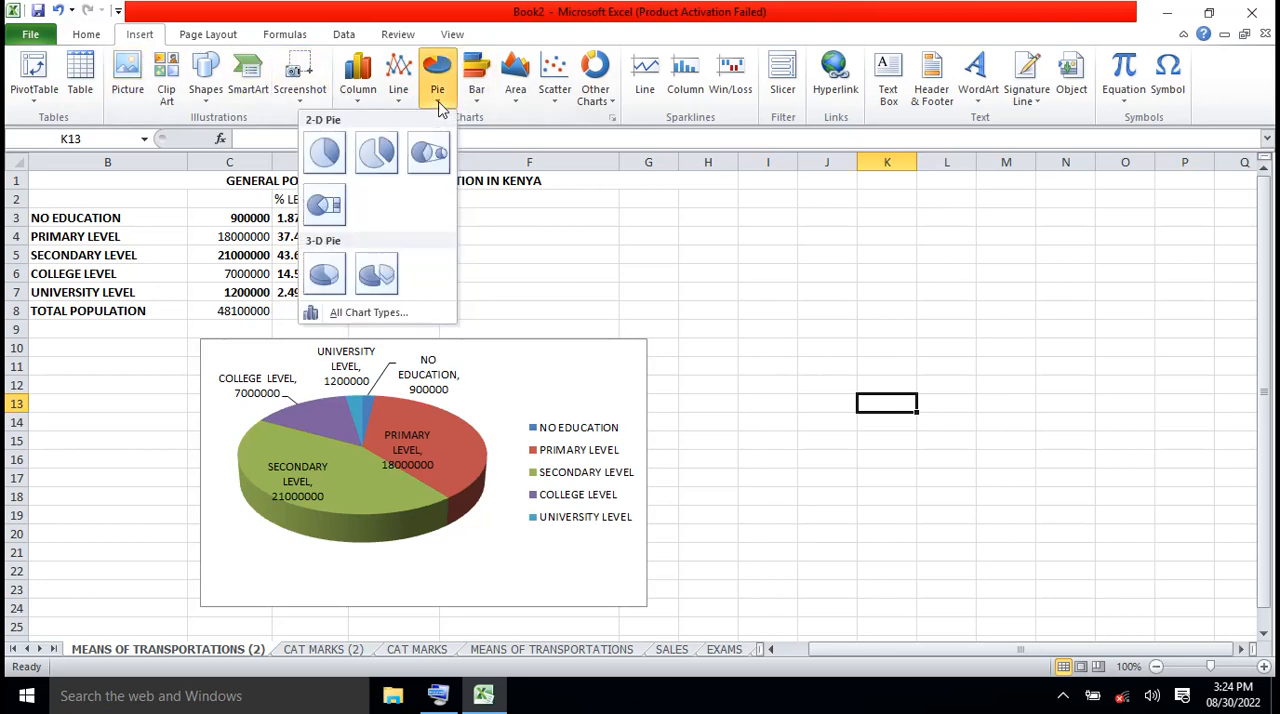
left_click(326, 278)
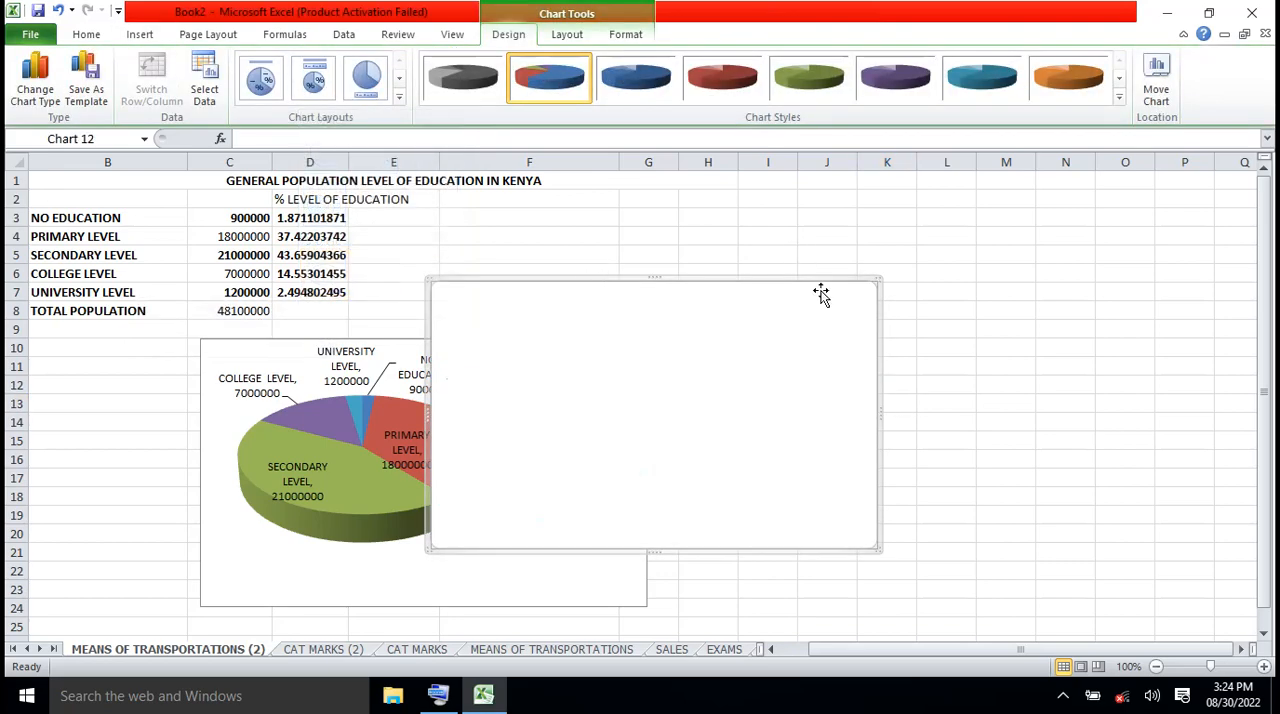
key("Delete")
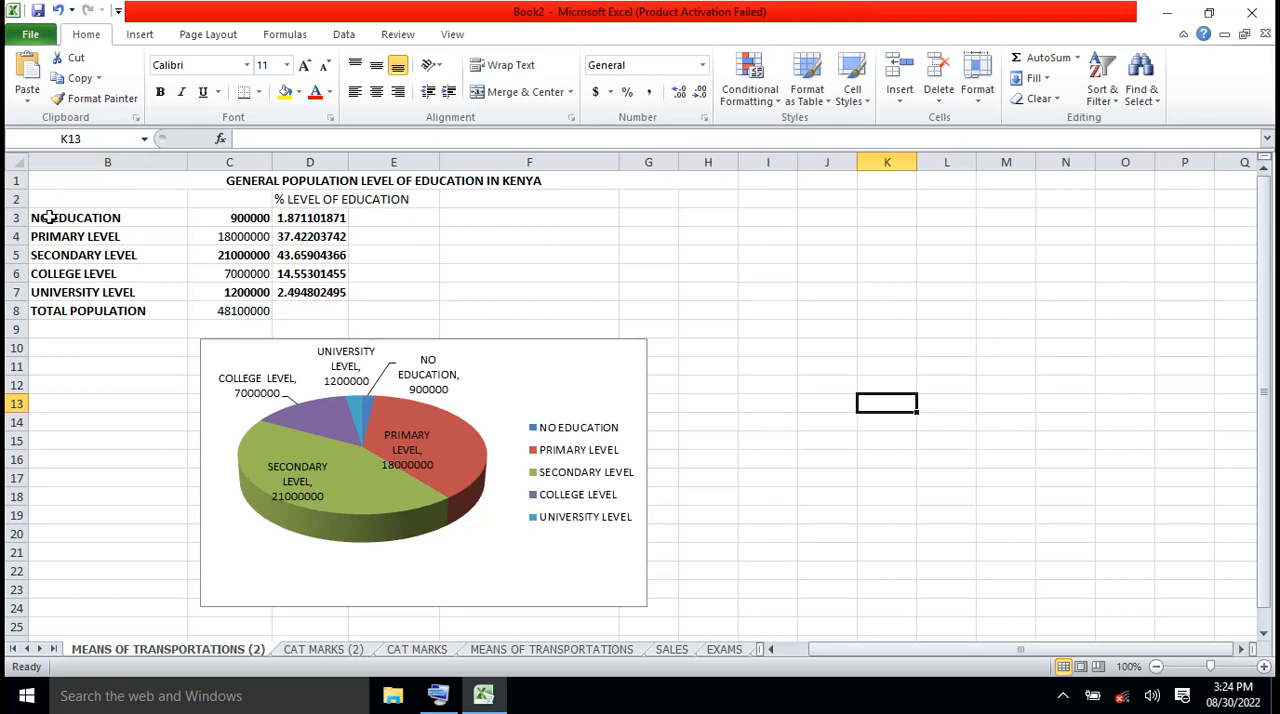
Insert a second 3-D pie chart from the education levels and populations in B3:C7
left_click_drag(48, 217, 227, 285)
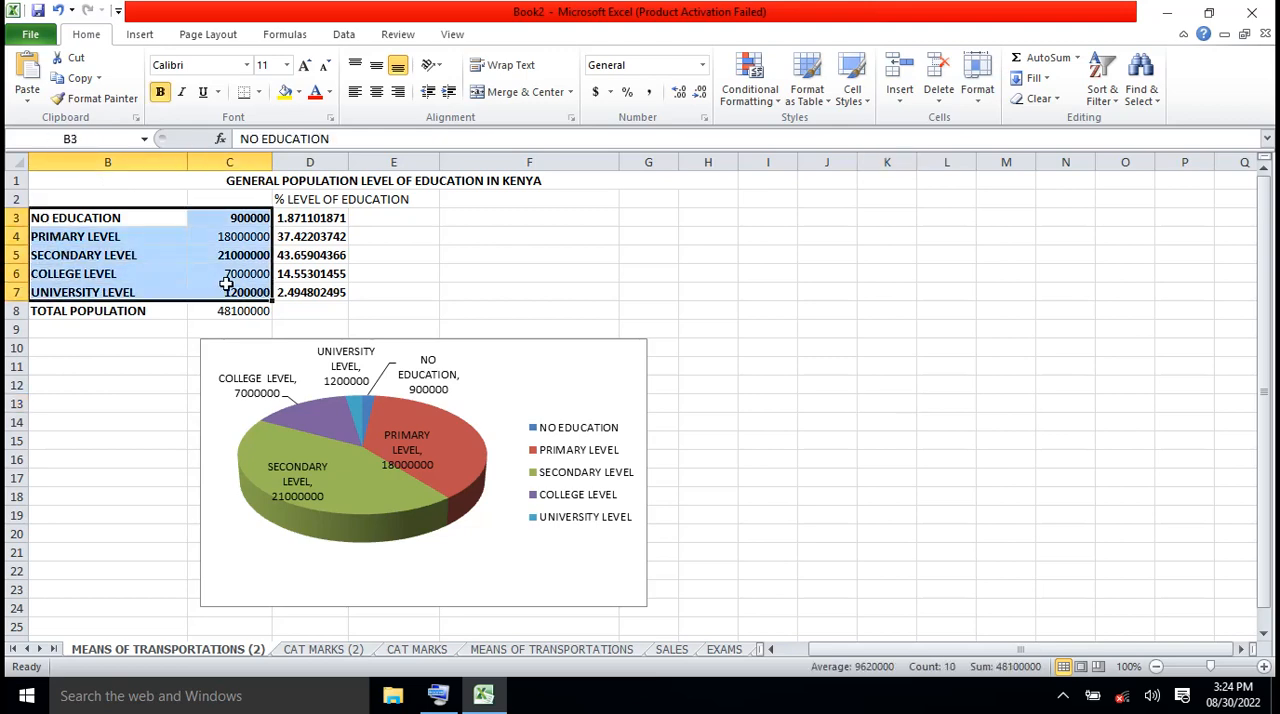
left_click(139, 40)
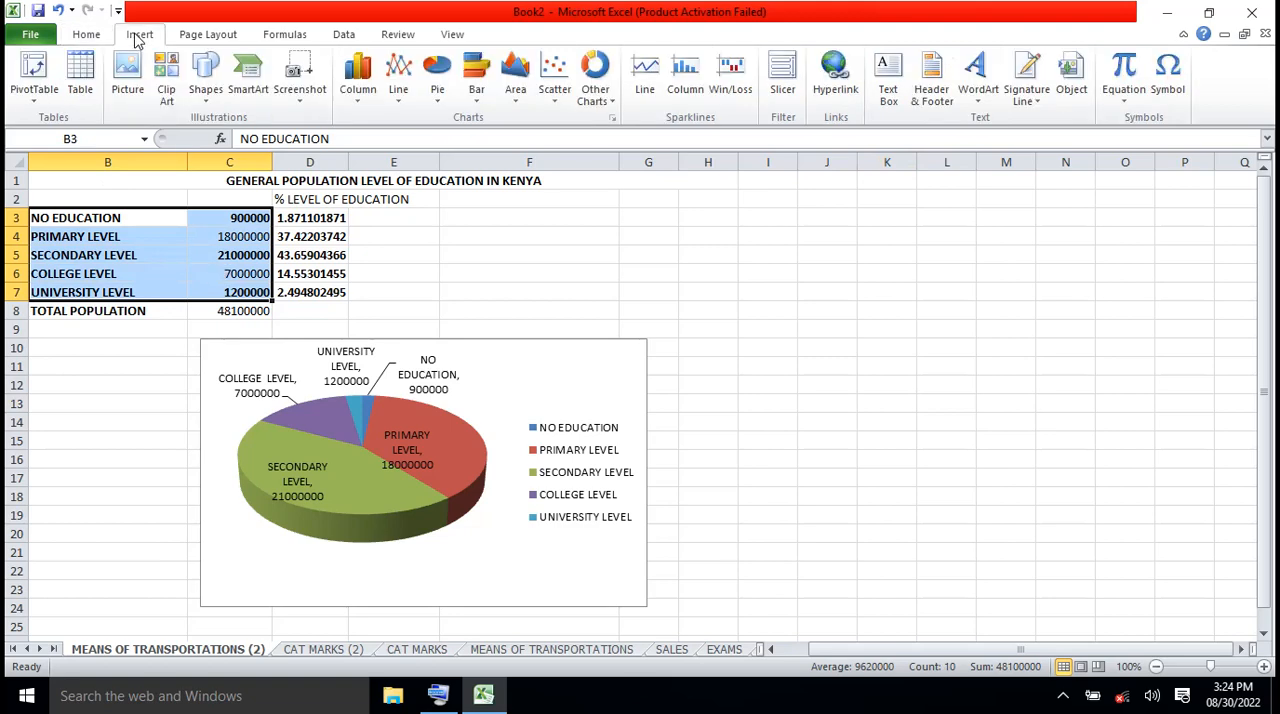
left_click(436, 86)
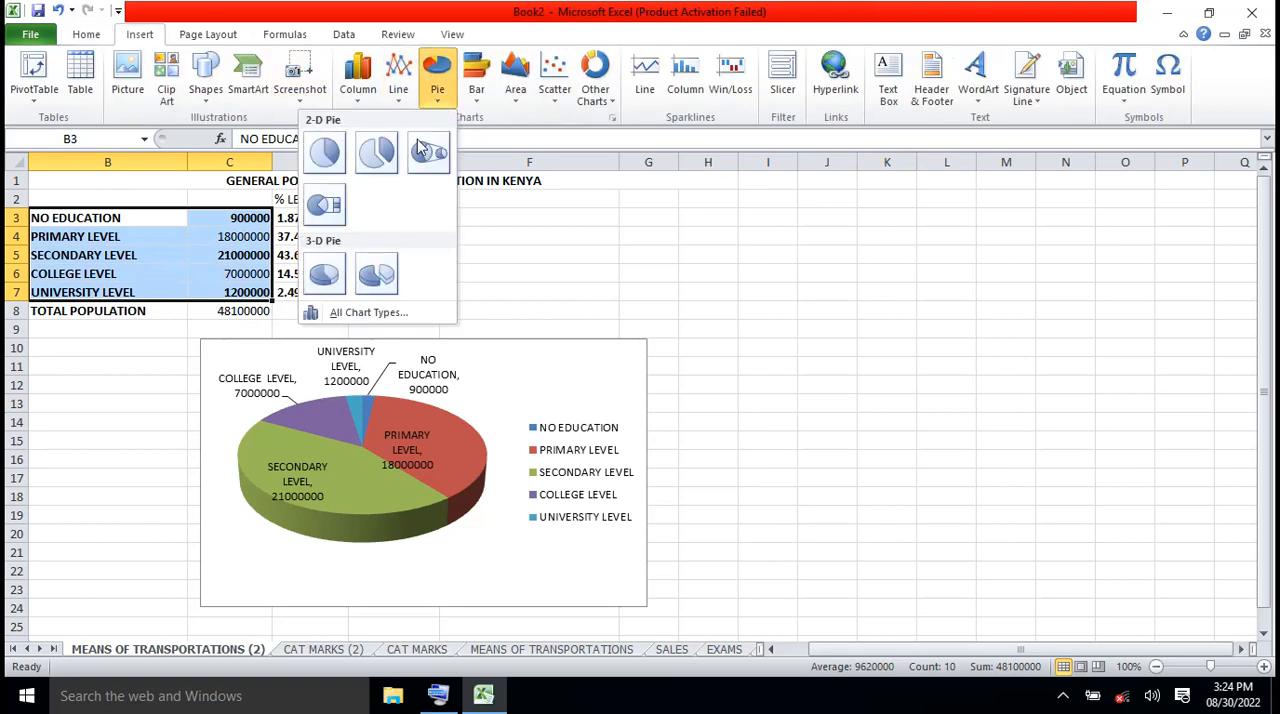
left_click(324, 273)
Arrange both pie charts side by side below the table, with the labelled one under columns B to F and the new one from column G
left_click_drag(753, 306, 988, 351)
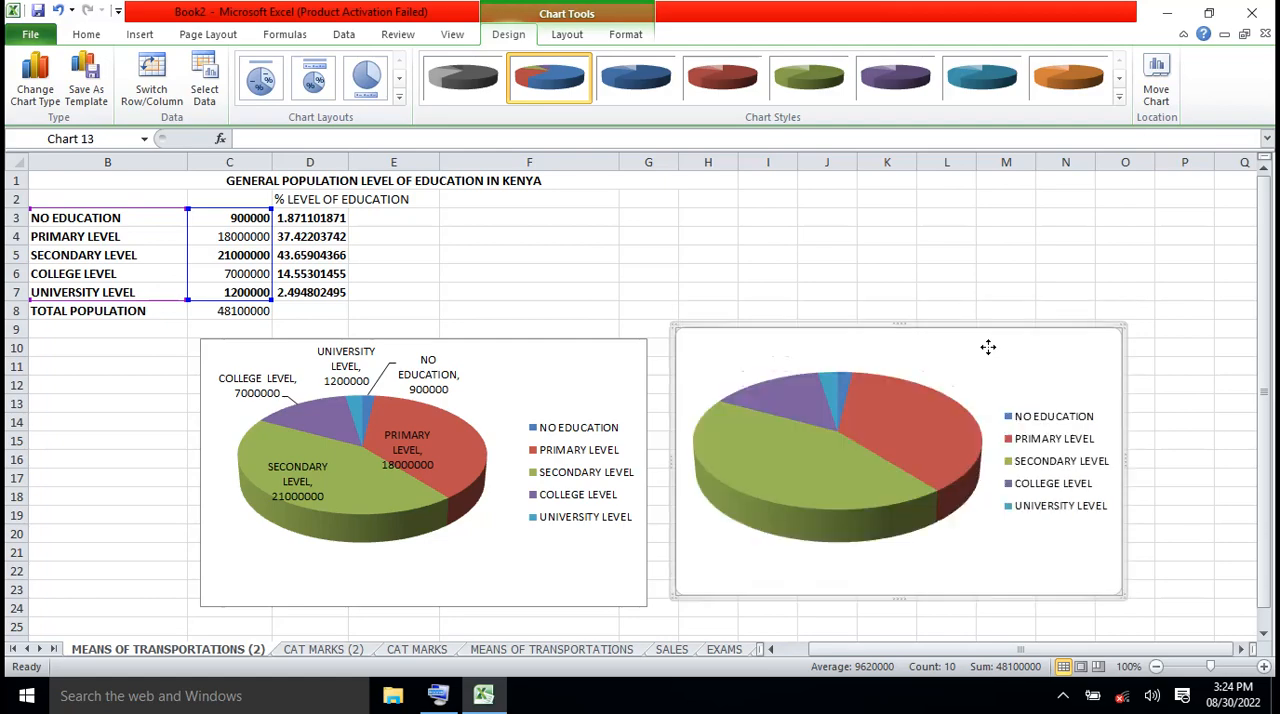
left_click(608, 370)
left_click_drag(594, 365, 466, 366)
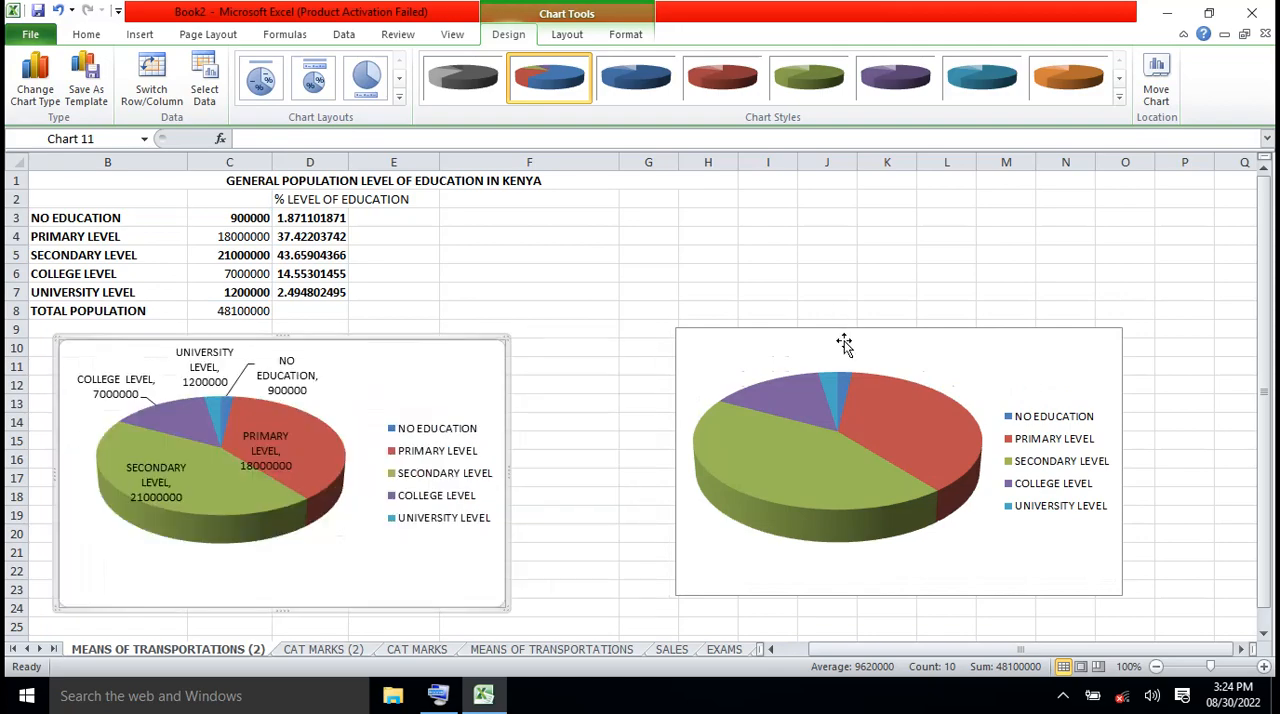
left_click(844, 343)
left_click_drag(778, 355, 778, 355)
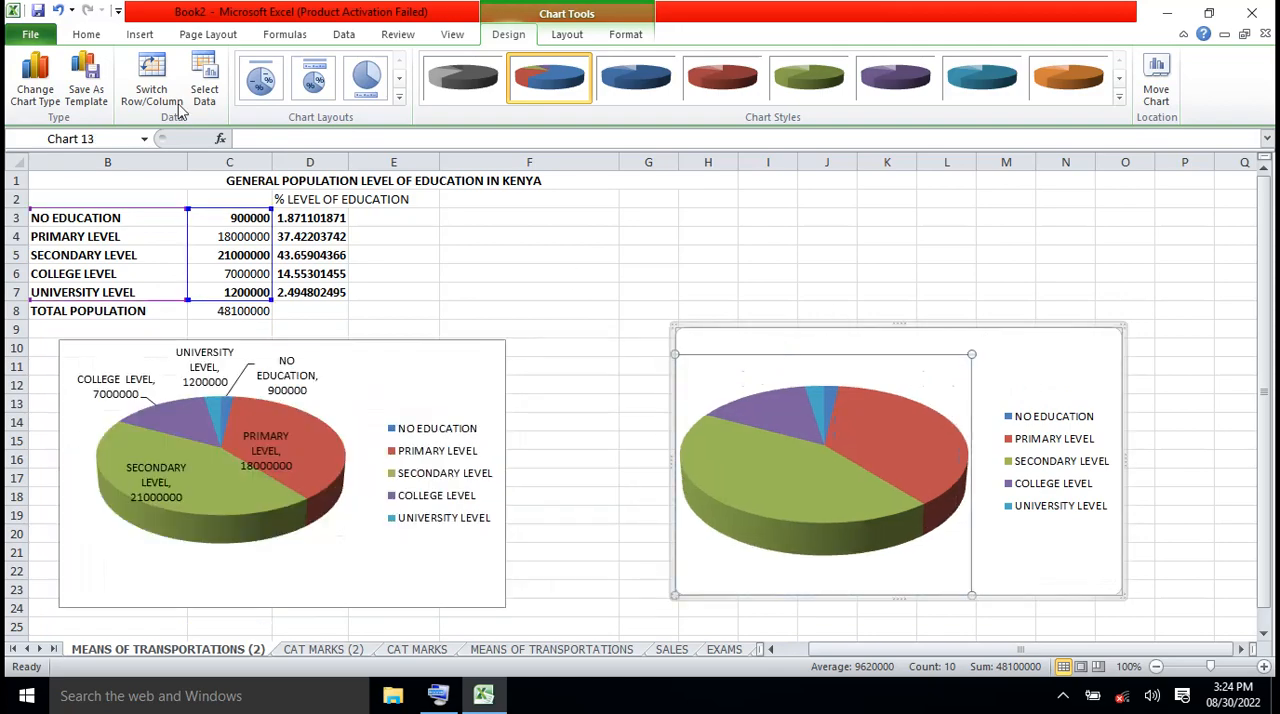
left_click(62, 10)
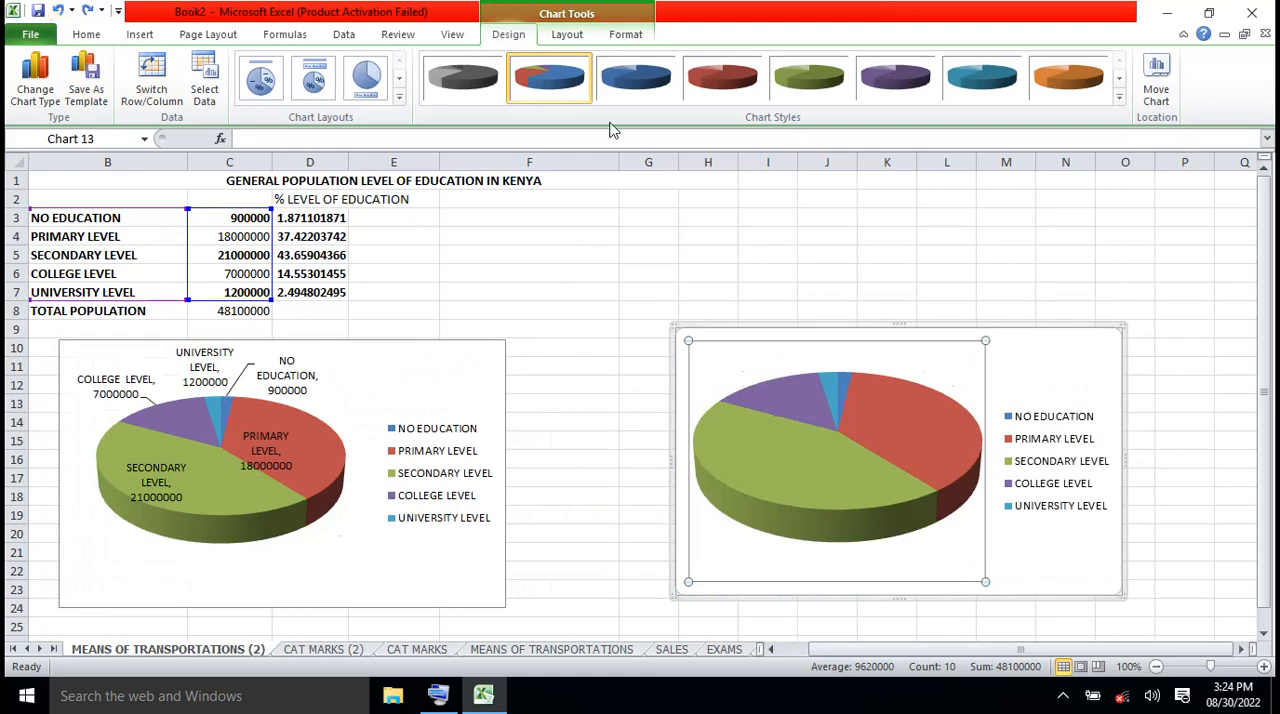
Move the second pie chart slightly closer to the first and add Best Fit data labels showing category name and percentage without the value
left_click(1063, 350)
left_click_drag(1063, 350, 1006, 354)
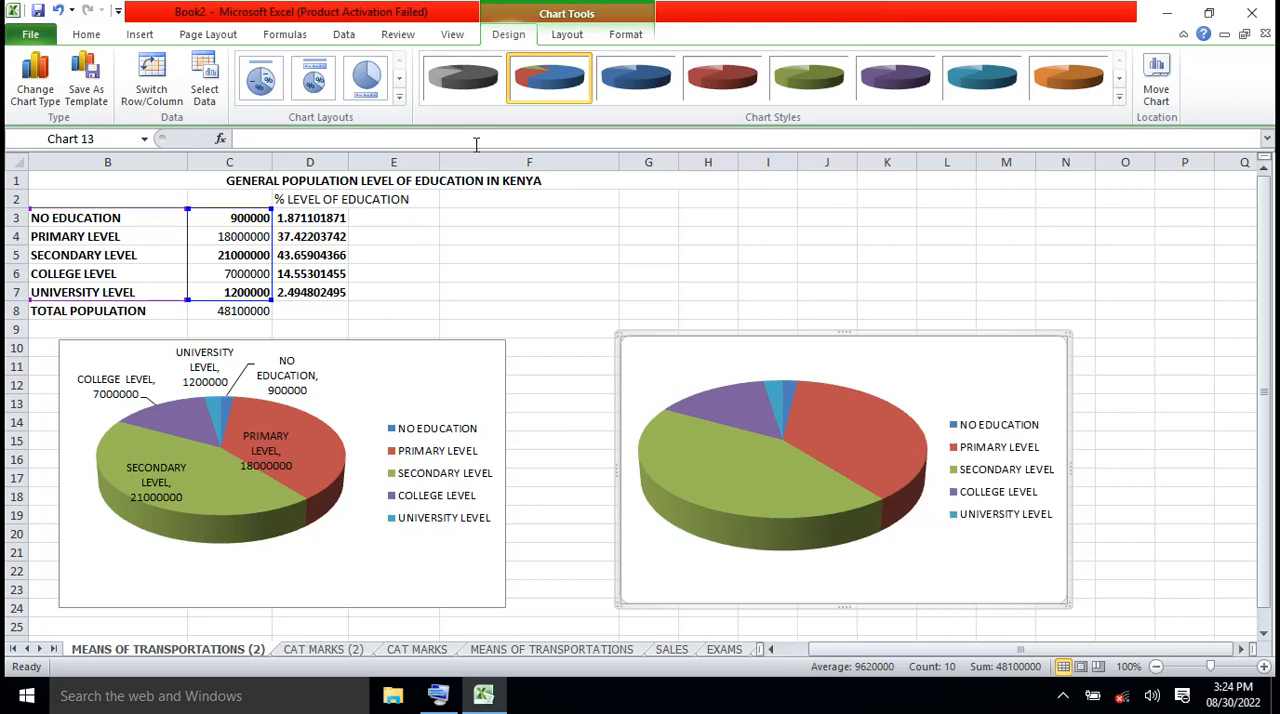
left_click(558, 36)
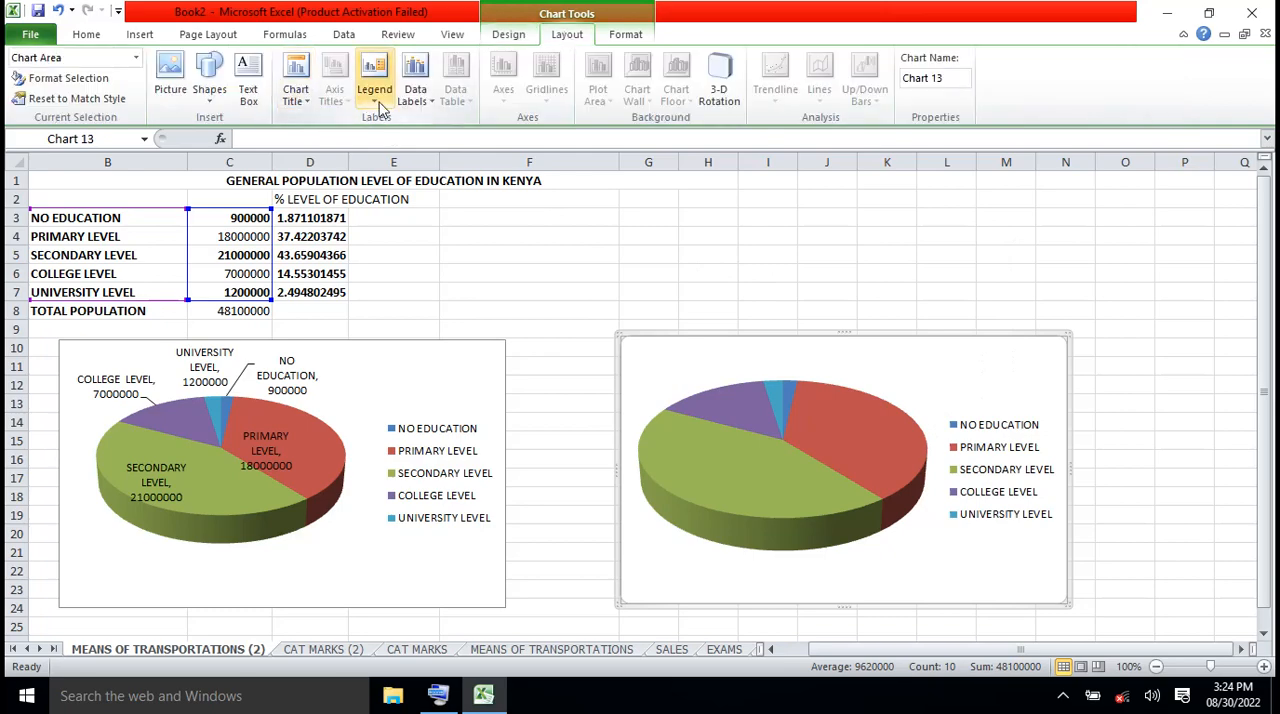
left_click(430, 104)
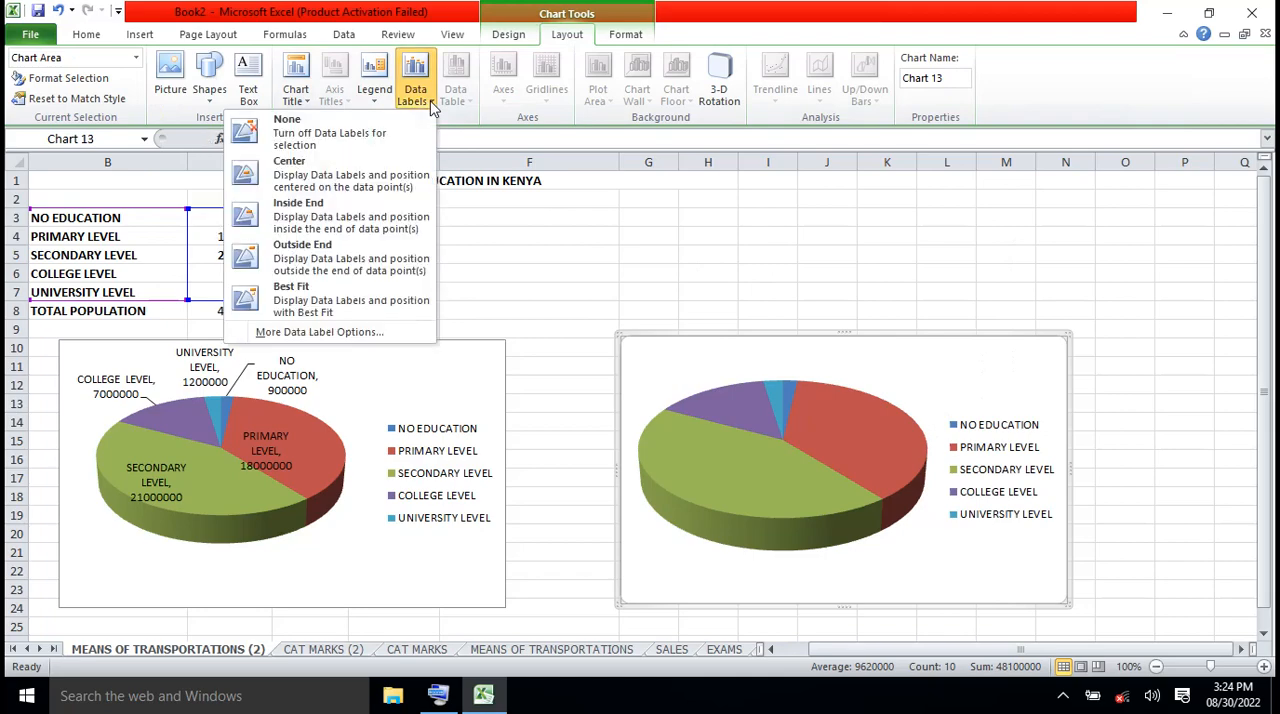
left_click(362, 334)
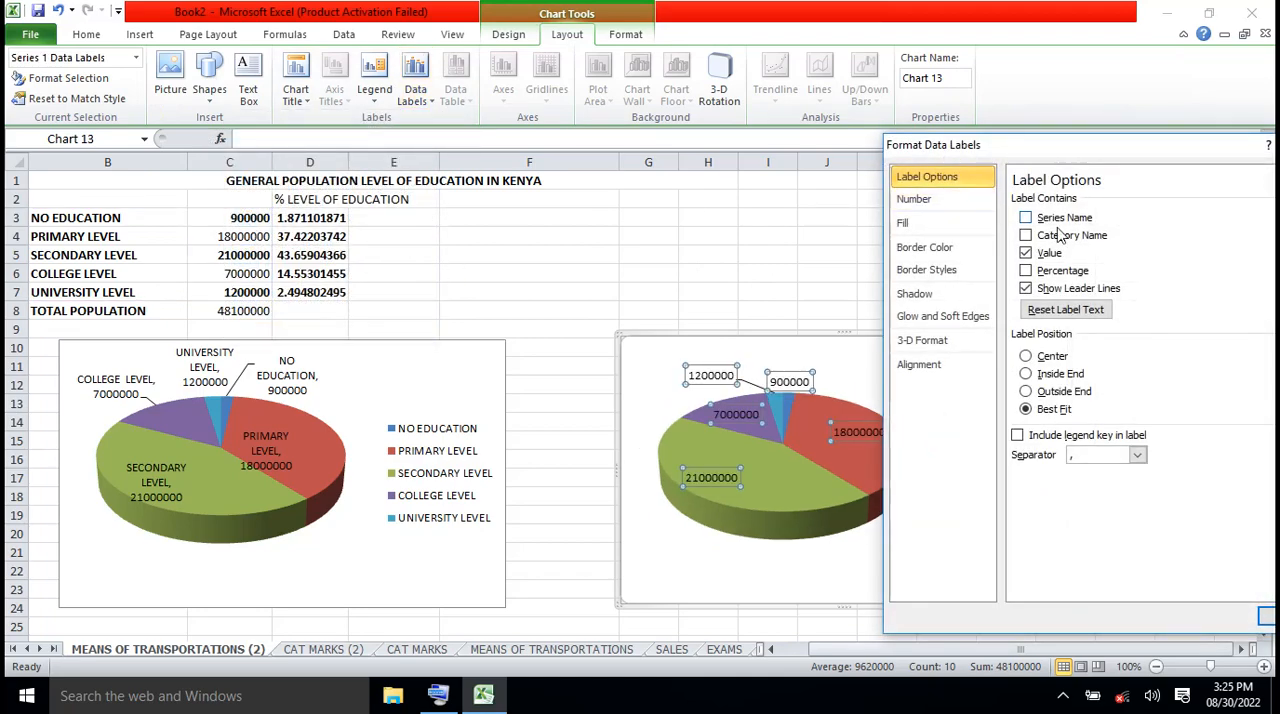
left_click(1025, 236)
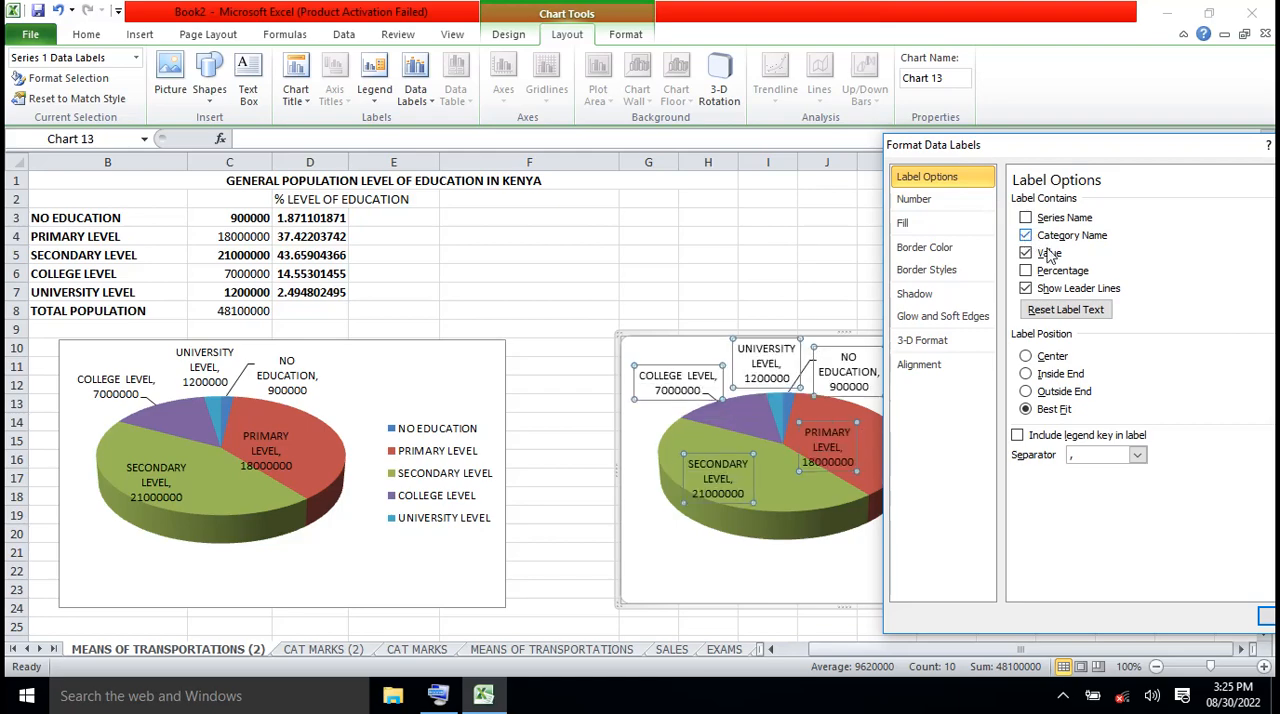
left_click(1026, 272)
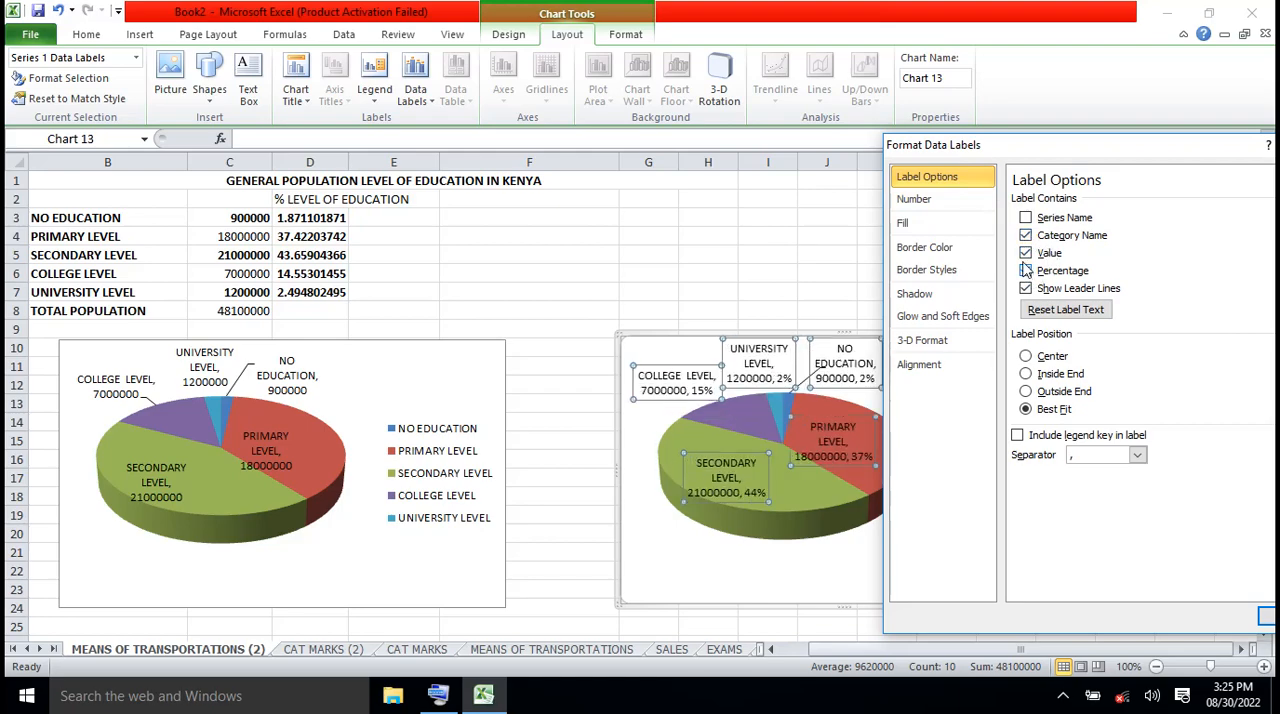
left_click(1026, 254)
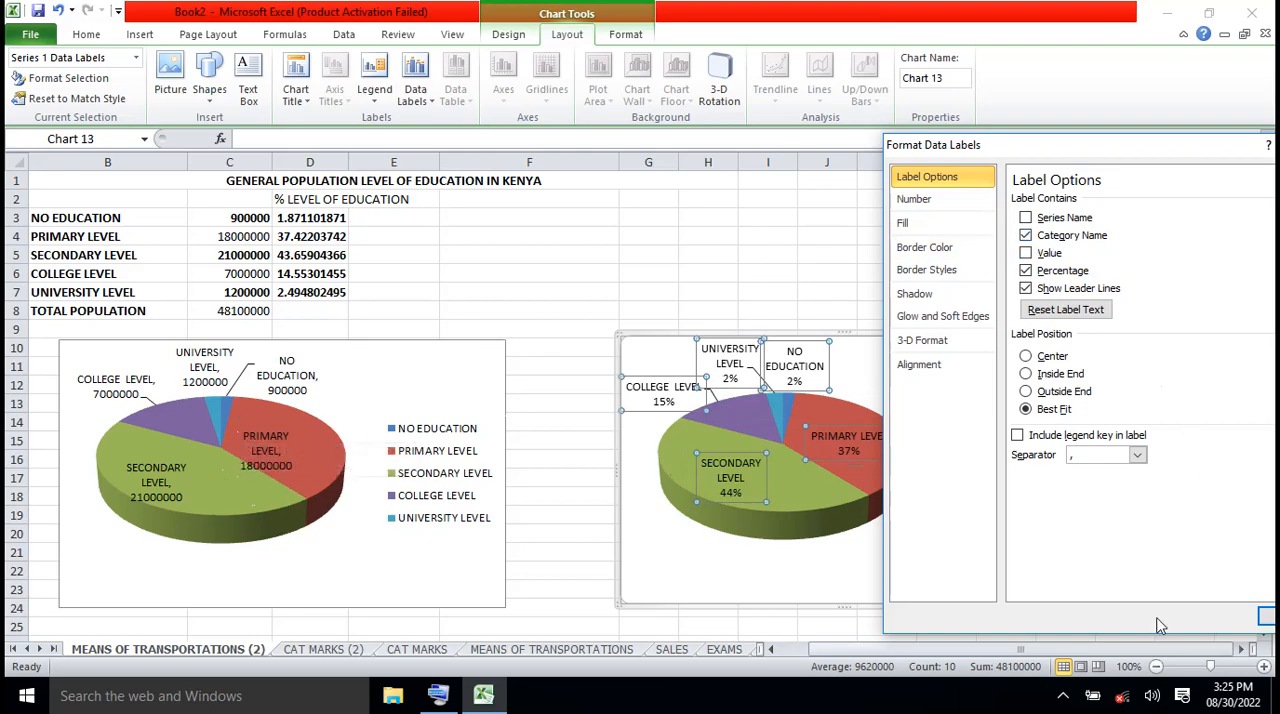
left_click(1266, 616)
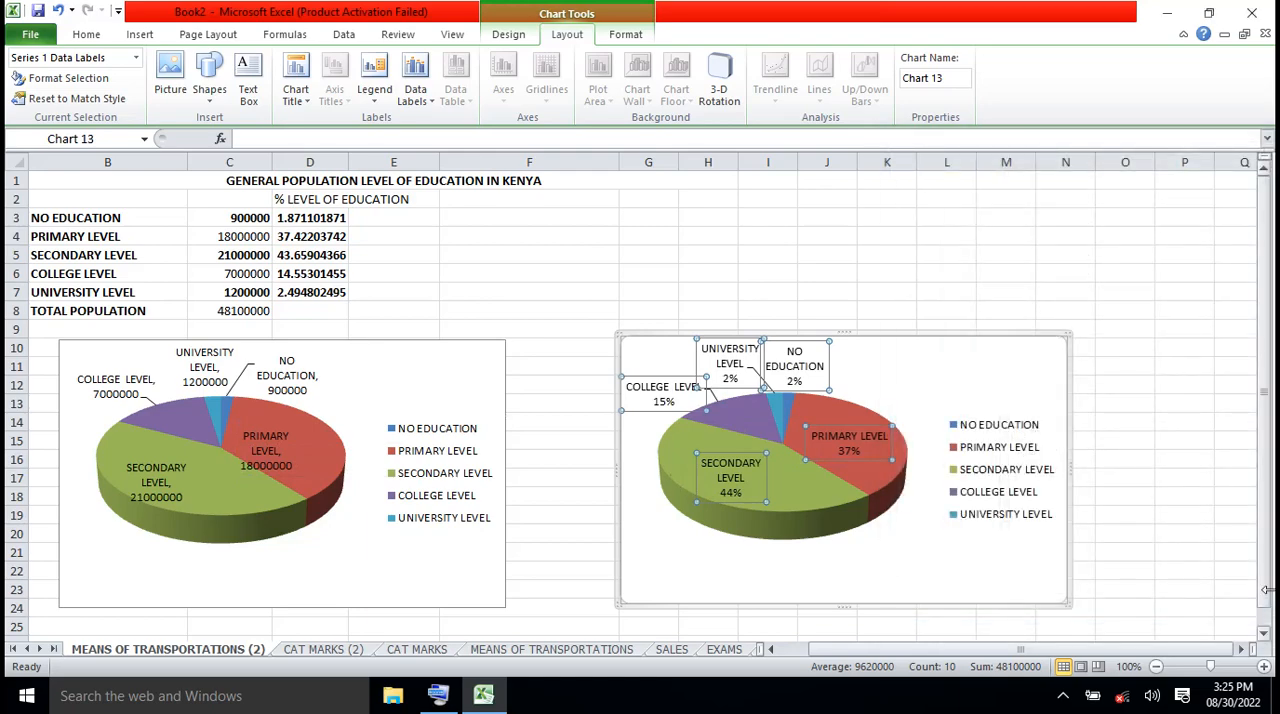
left_click(1150, 421)
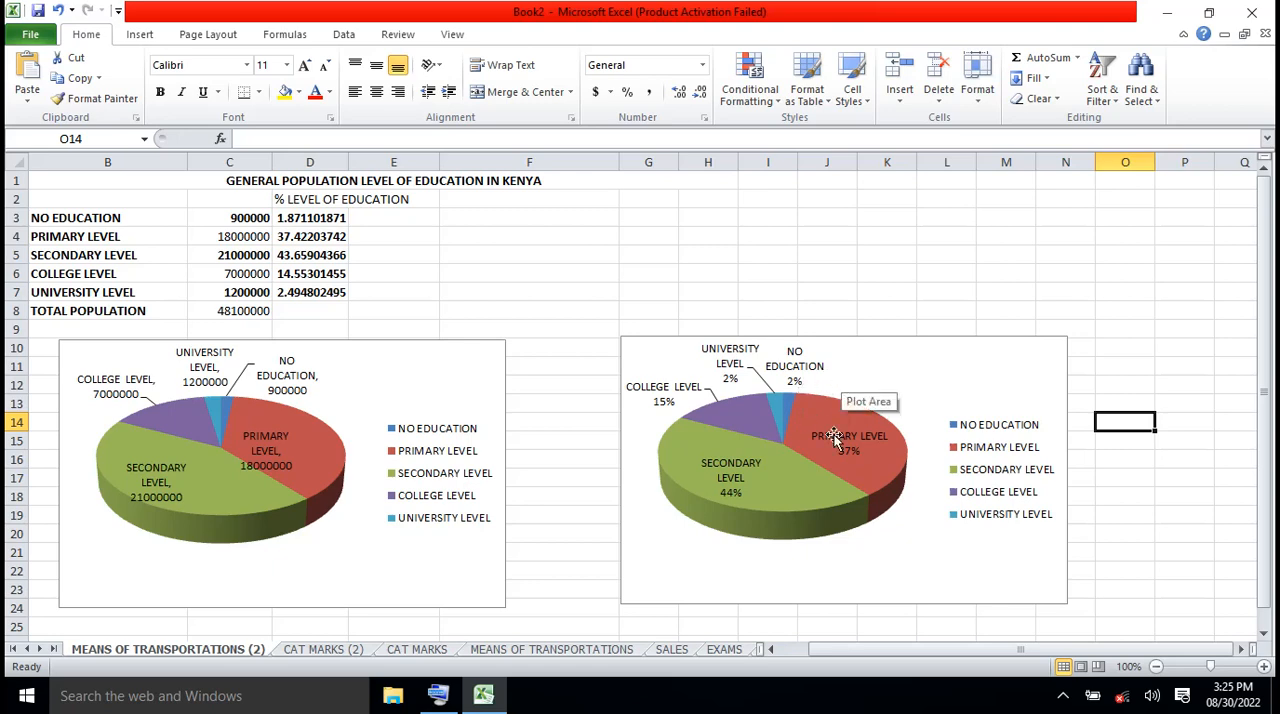
Examine both pie charts alongside the education level names in B3:B8 and the populations in C3:C5
scroll(822, 470, "down", 2)
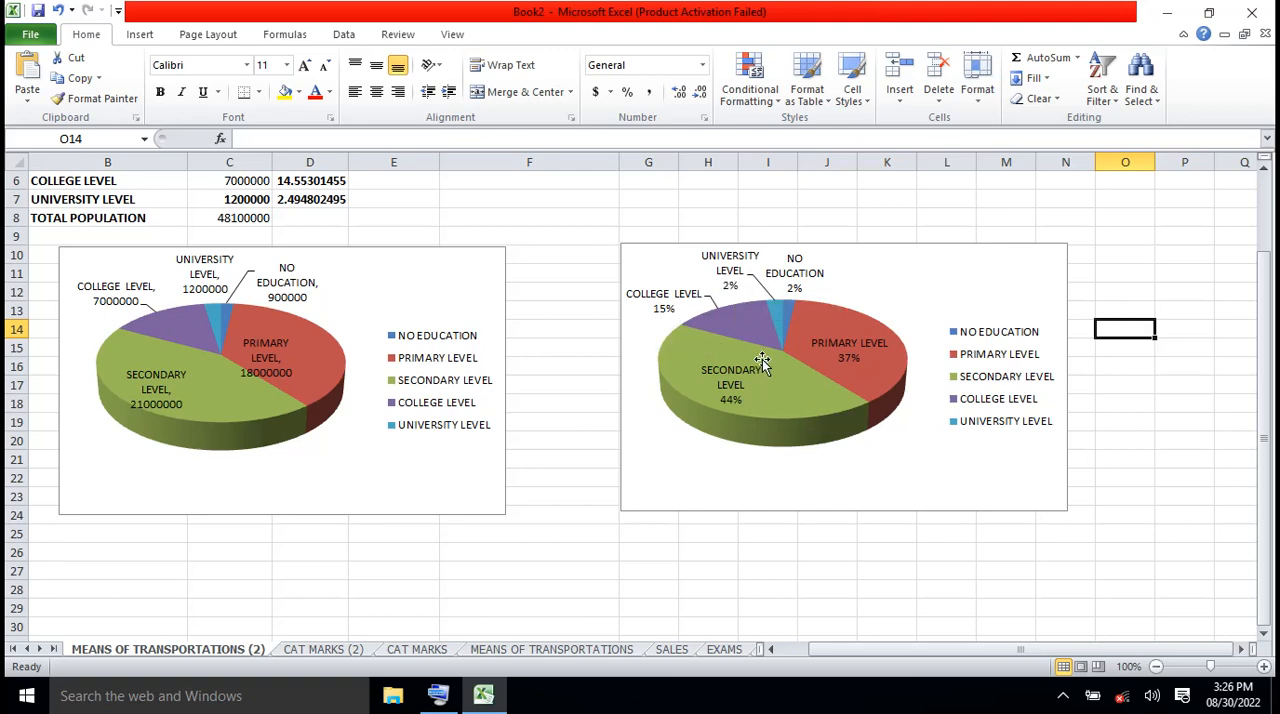
mouse_move(762, 362)
scroll(1268, 203, "up", 2)
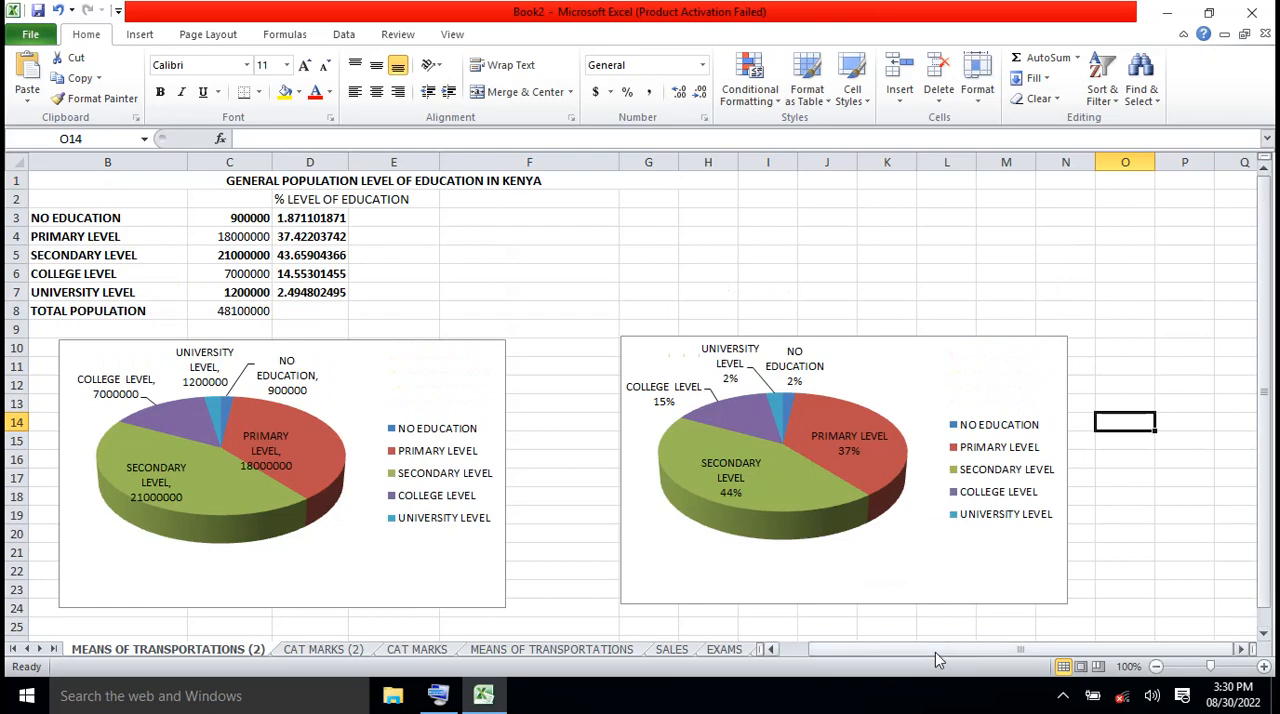
left_click_drag(935, 652, 897, 663)
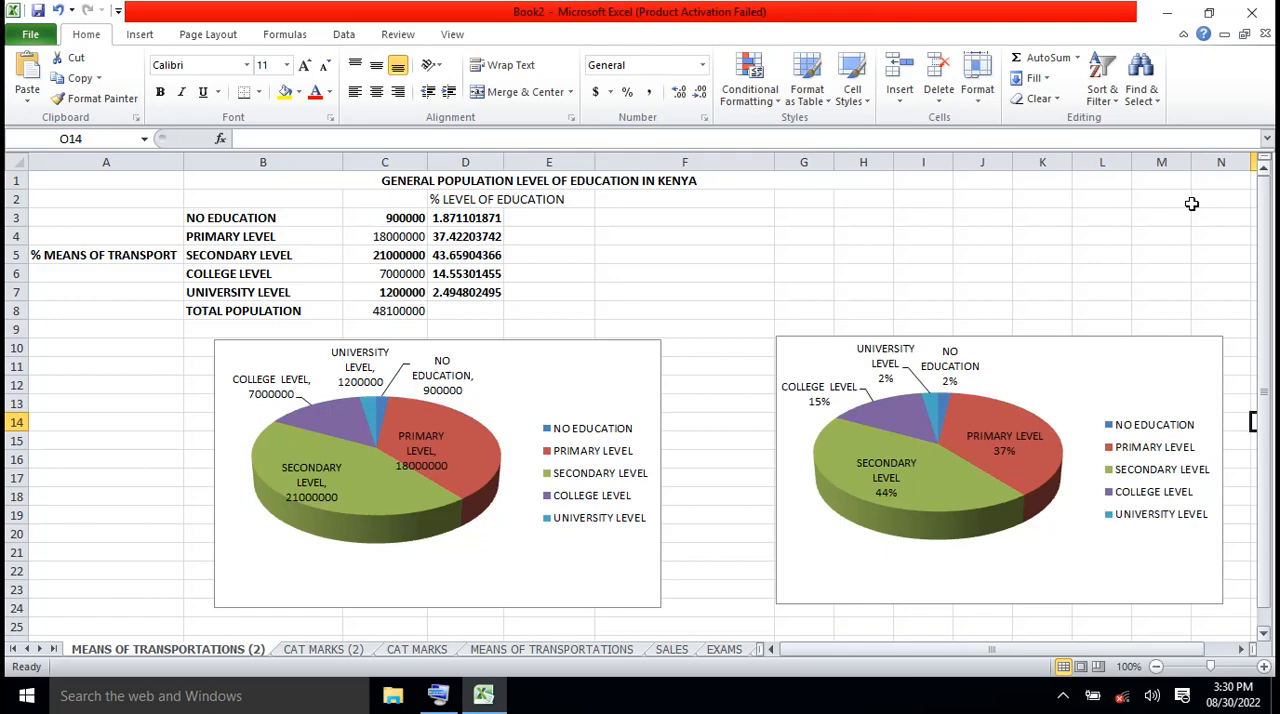
left_click(259, 218)
left_click(257, 236)
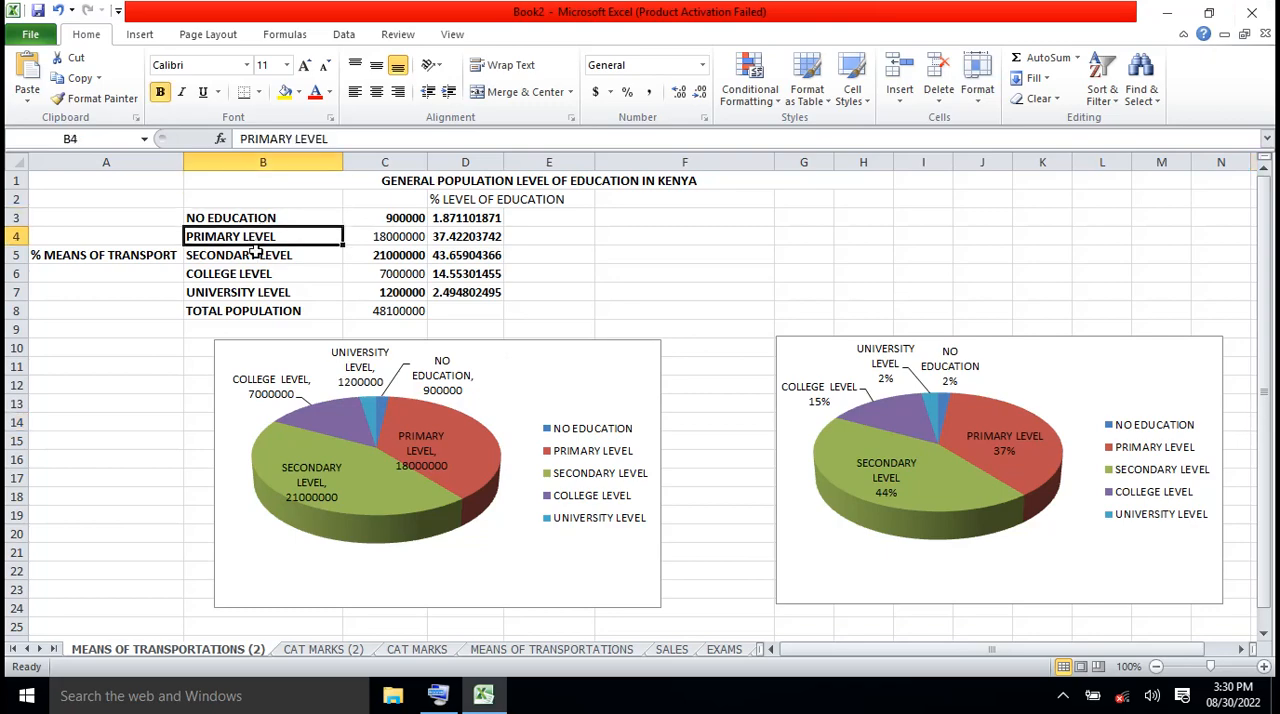
left_click(257, 253)
left_click(257, 271)
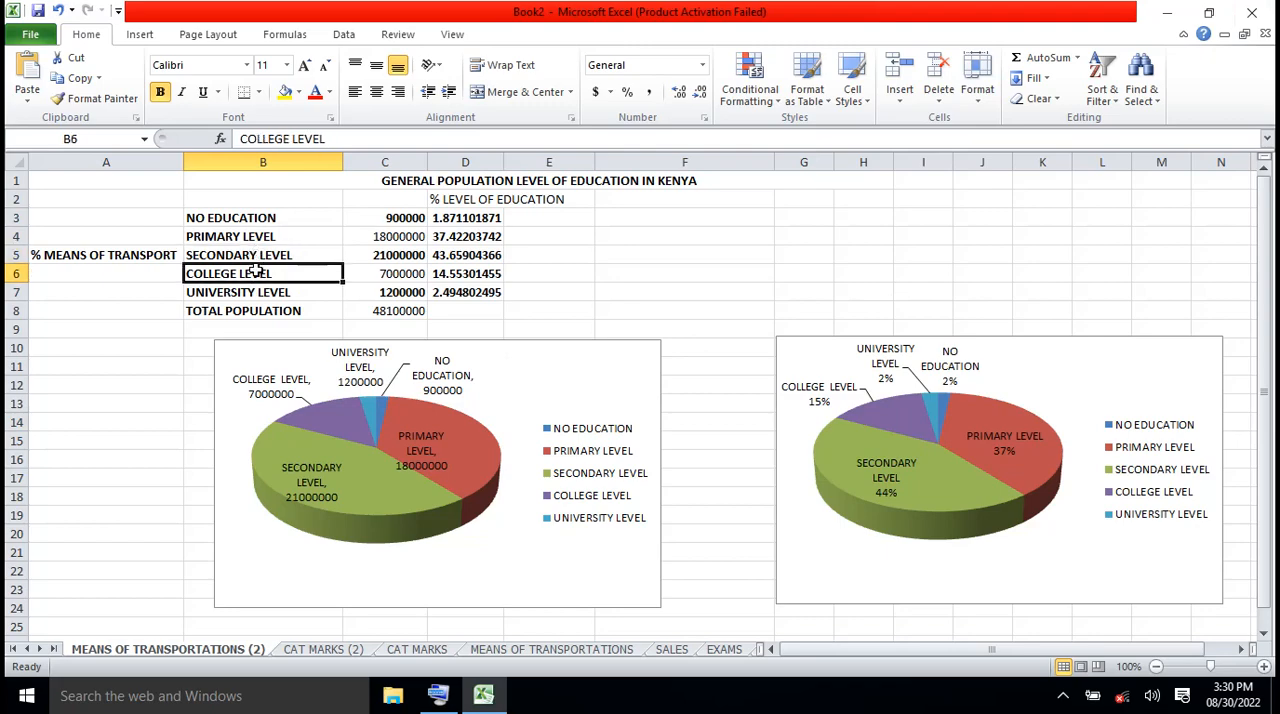
left_click(257, 290)
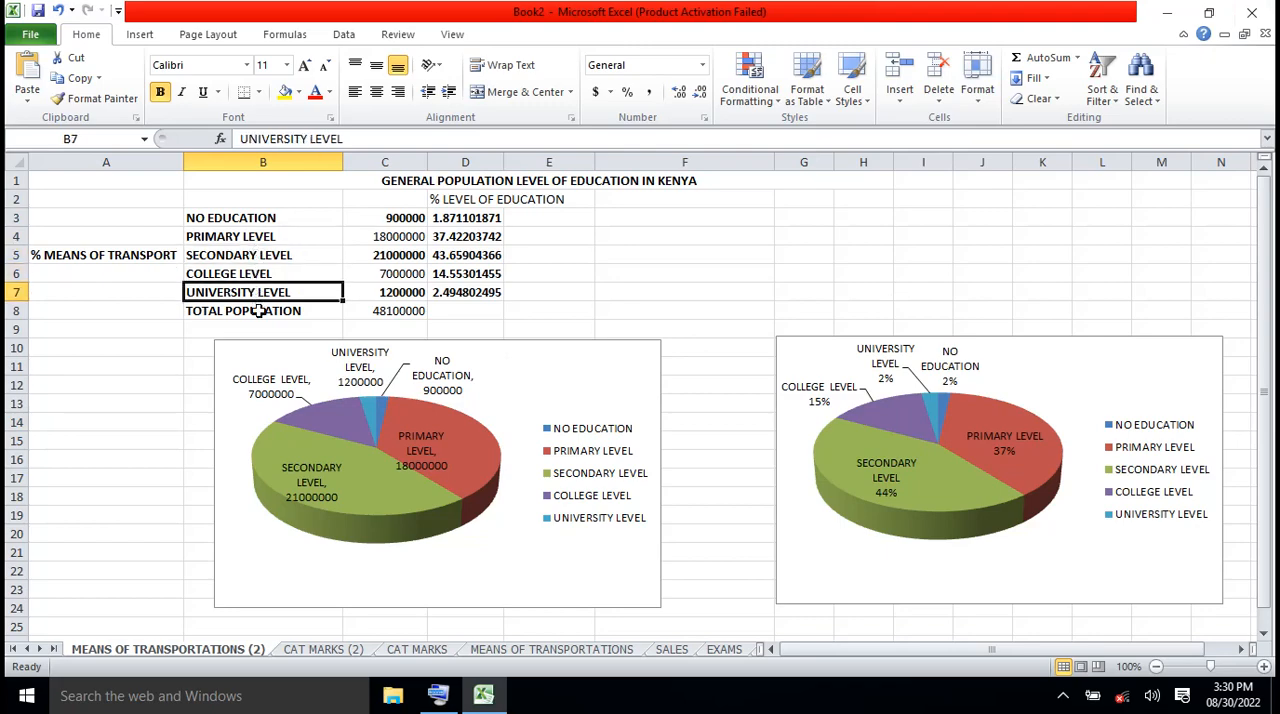
left_click(258, 311)
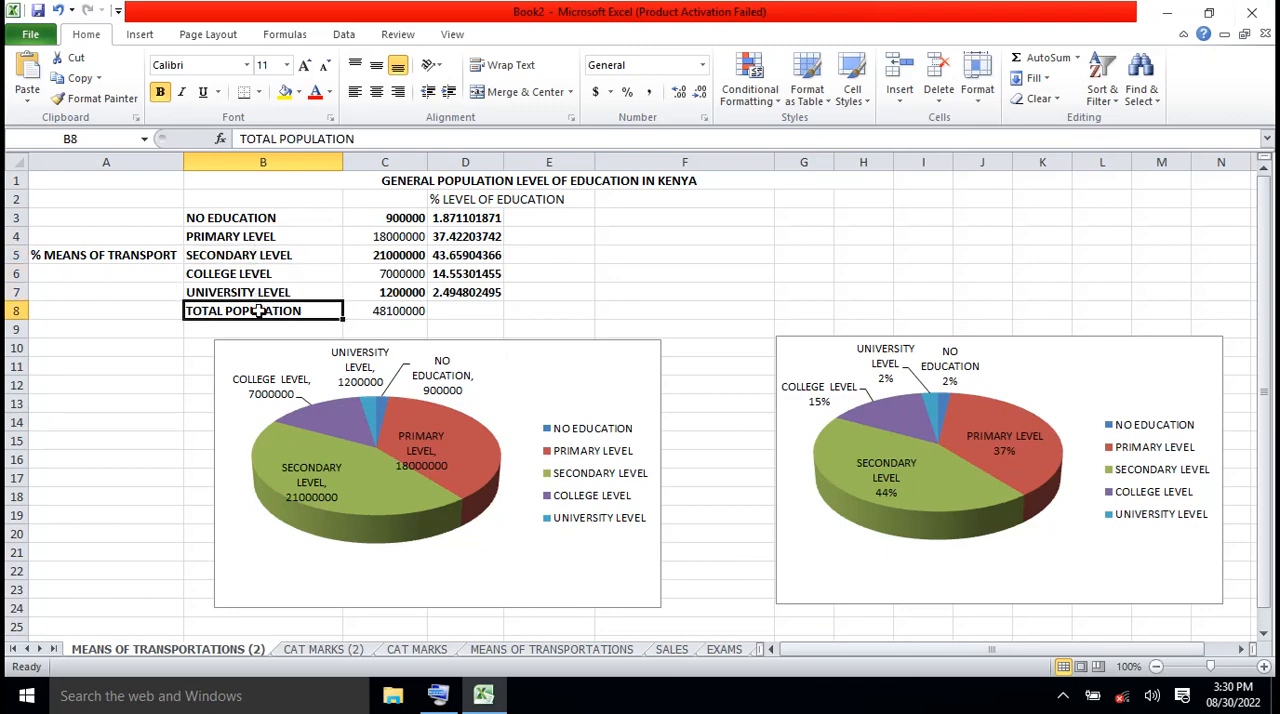
left_click(395, 218)
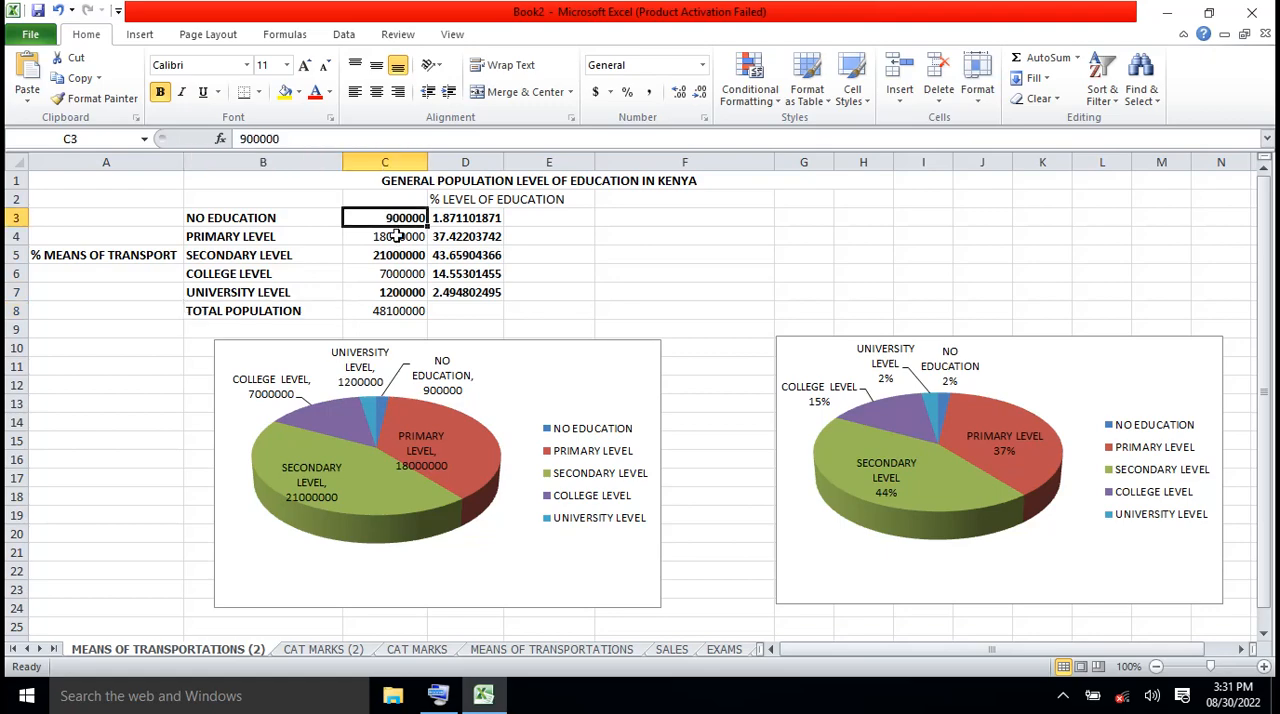
left_click(396, 236)
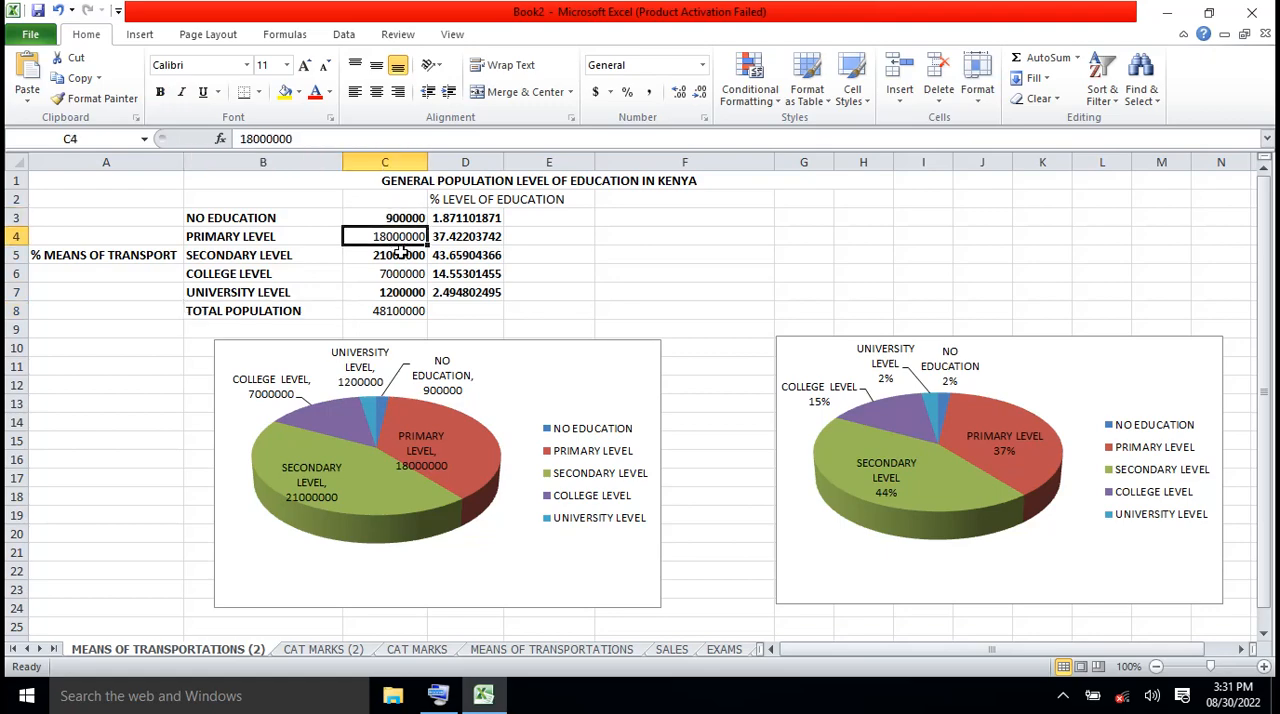
left_click(400, 254)
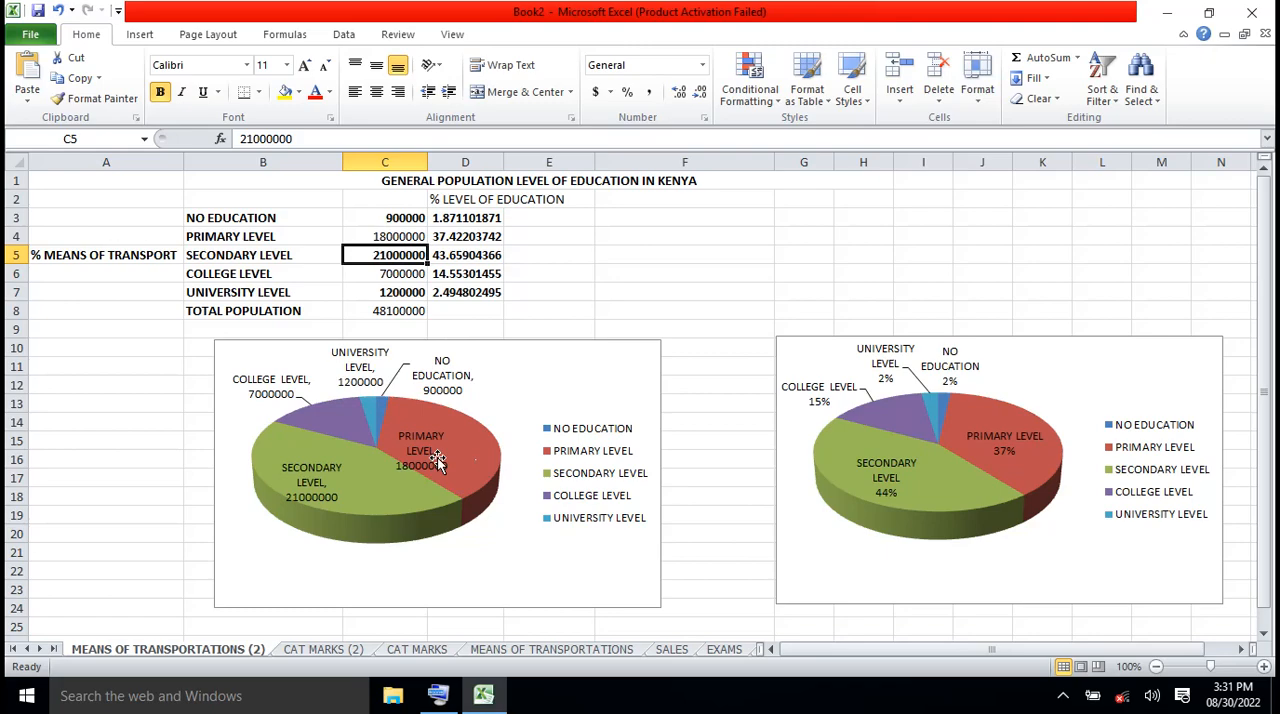
mouse_move(421, 492)
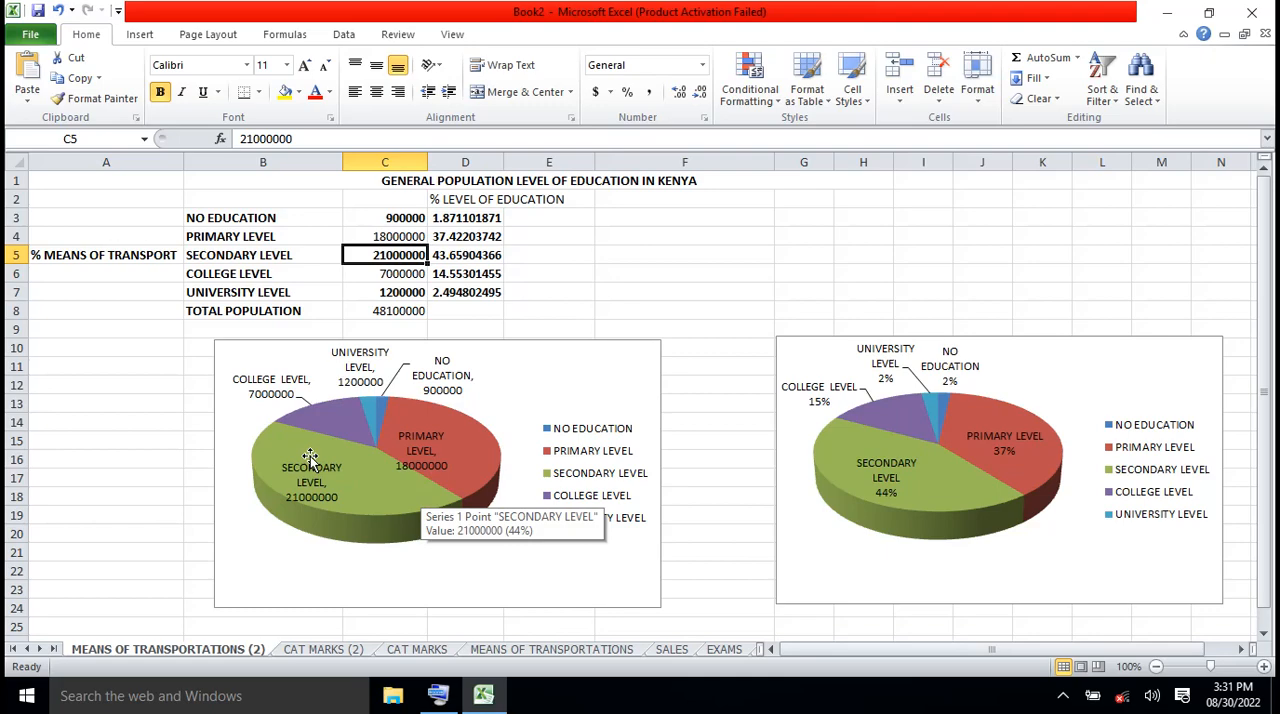
Review the level names in B3:B4, populations in C3:C6 and percentages in D3:D4, and compare the primary level with its pie slice
left_click(253, 224)
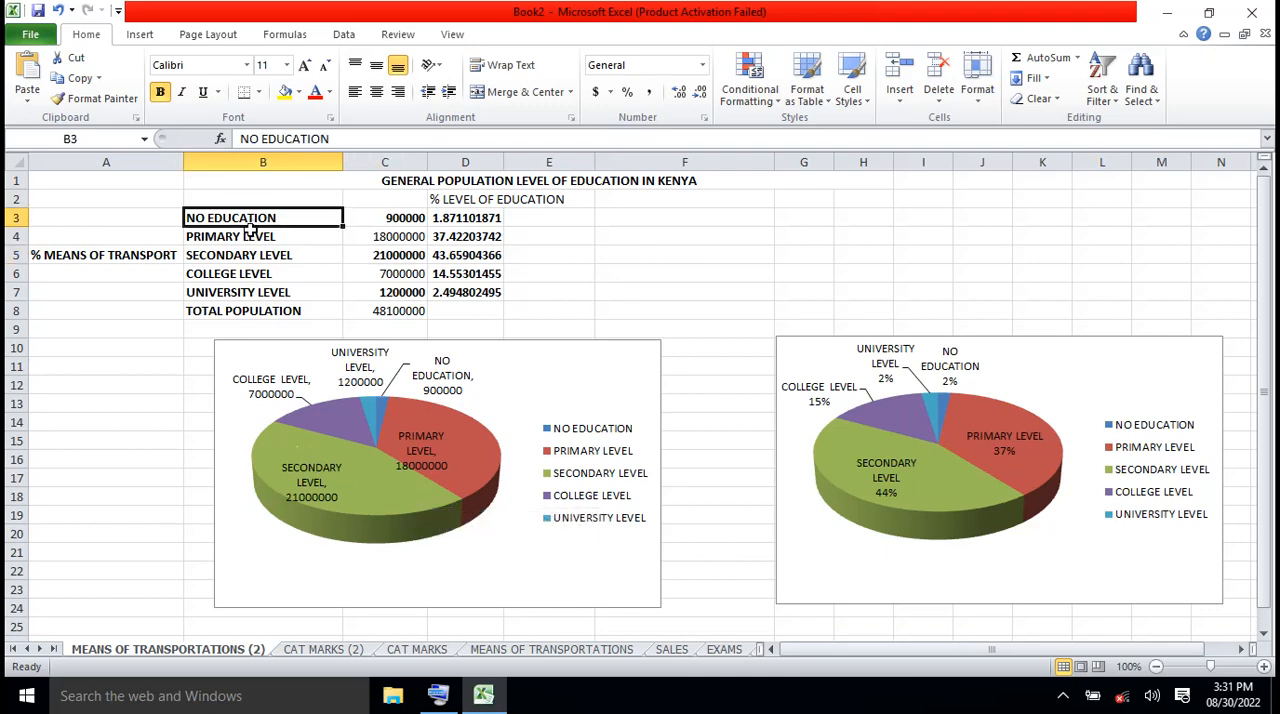
left_click(252, 238)
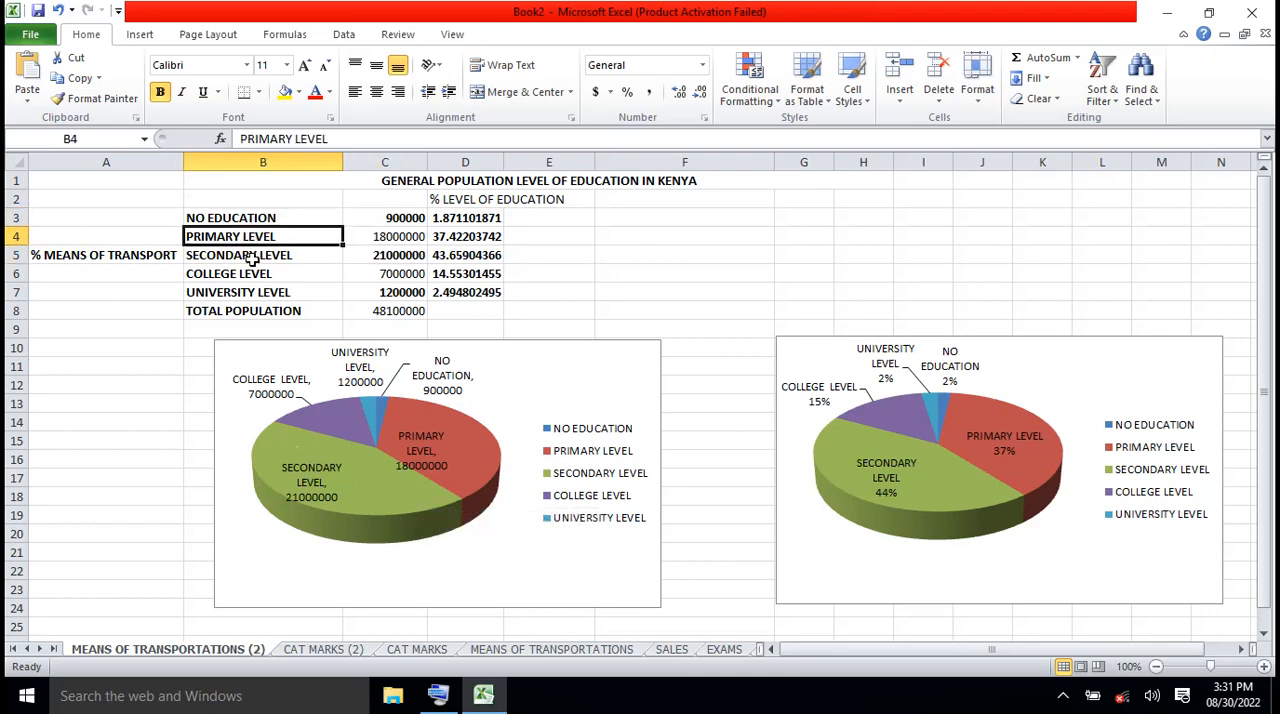
left_click(386, 219)
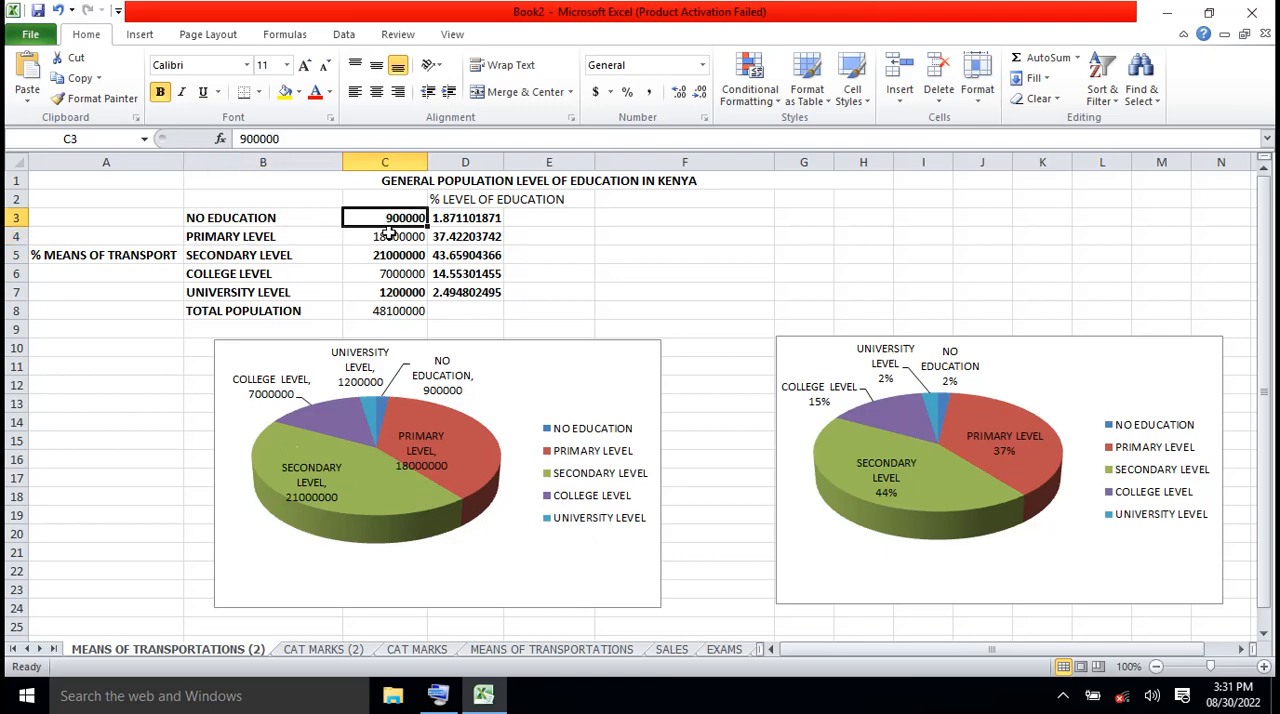
left_click(388, 233)
left_click(393, 255)
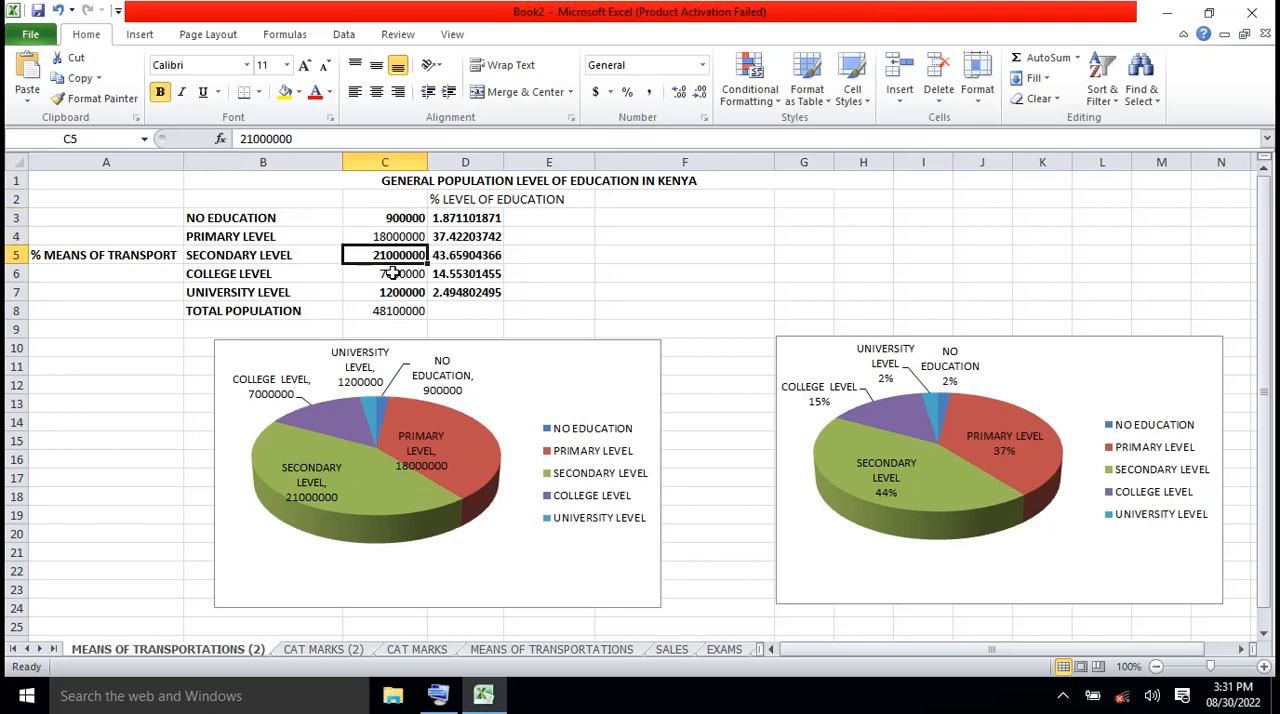
left_click(393, 272)
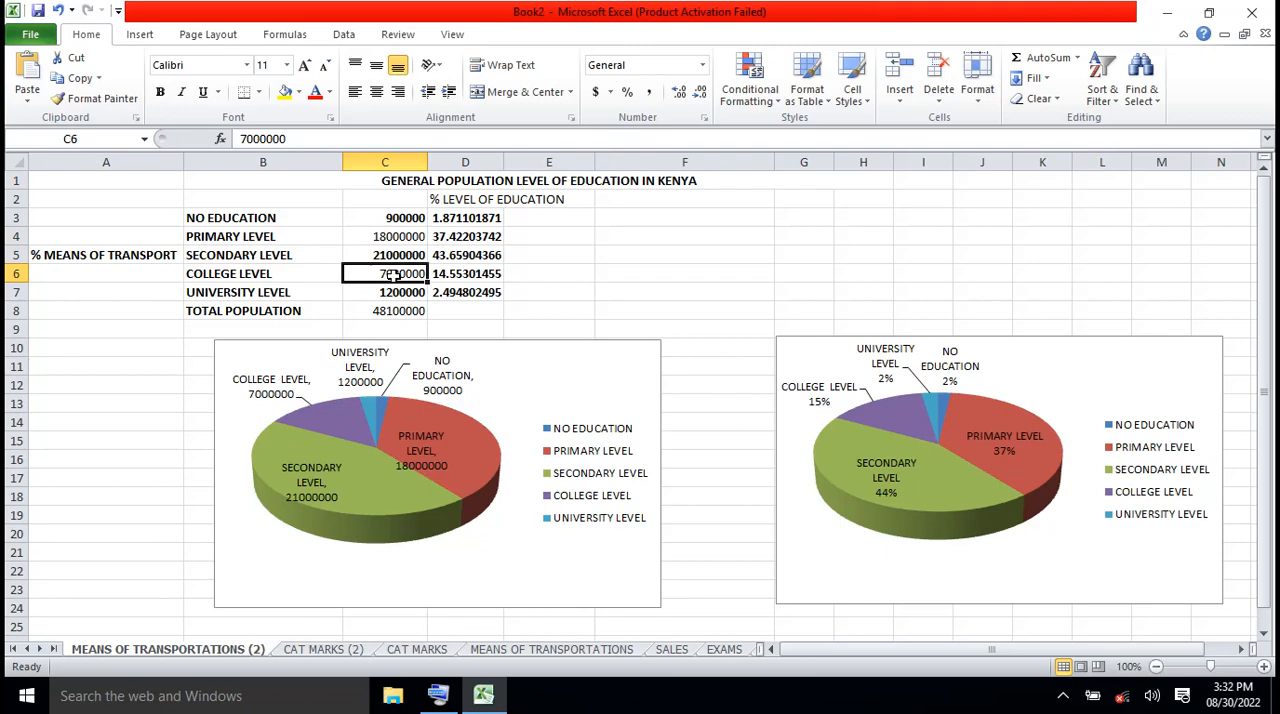
left_click(462, 220)
left_click(464, 236)
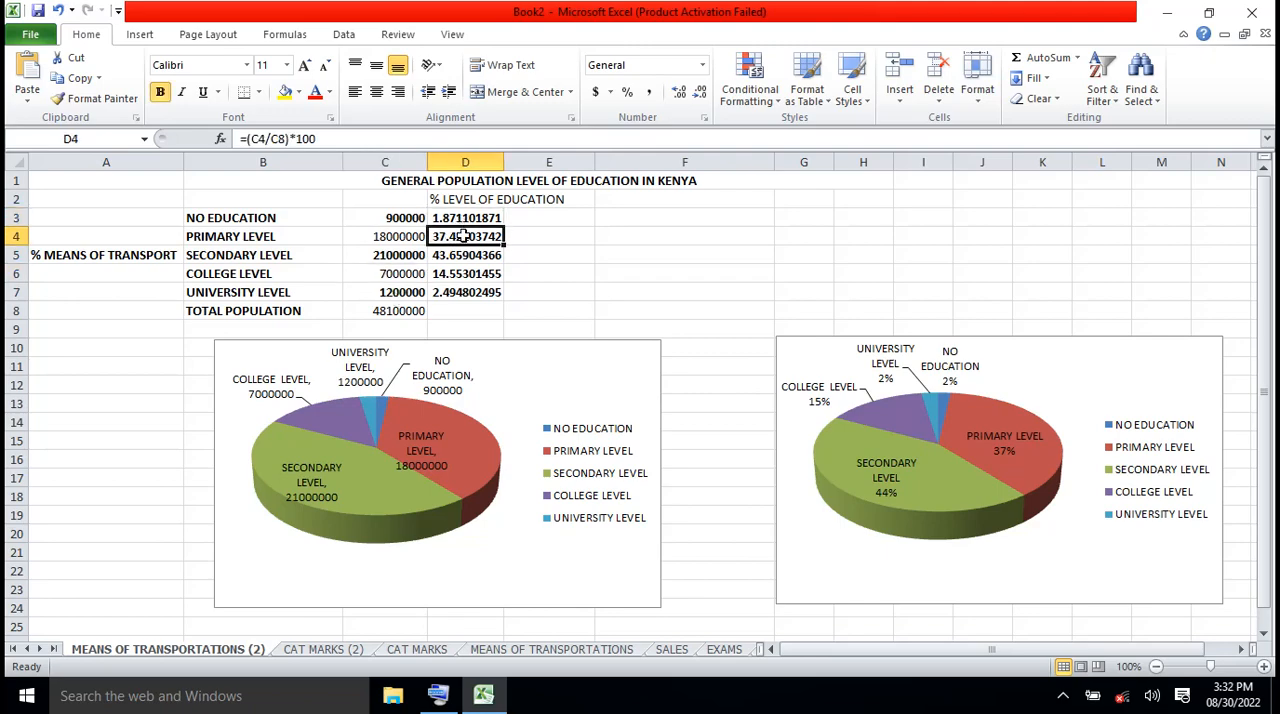
mouse_move(480, 489)
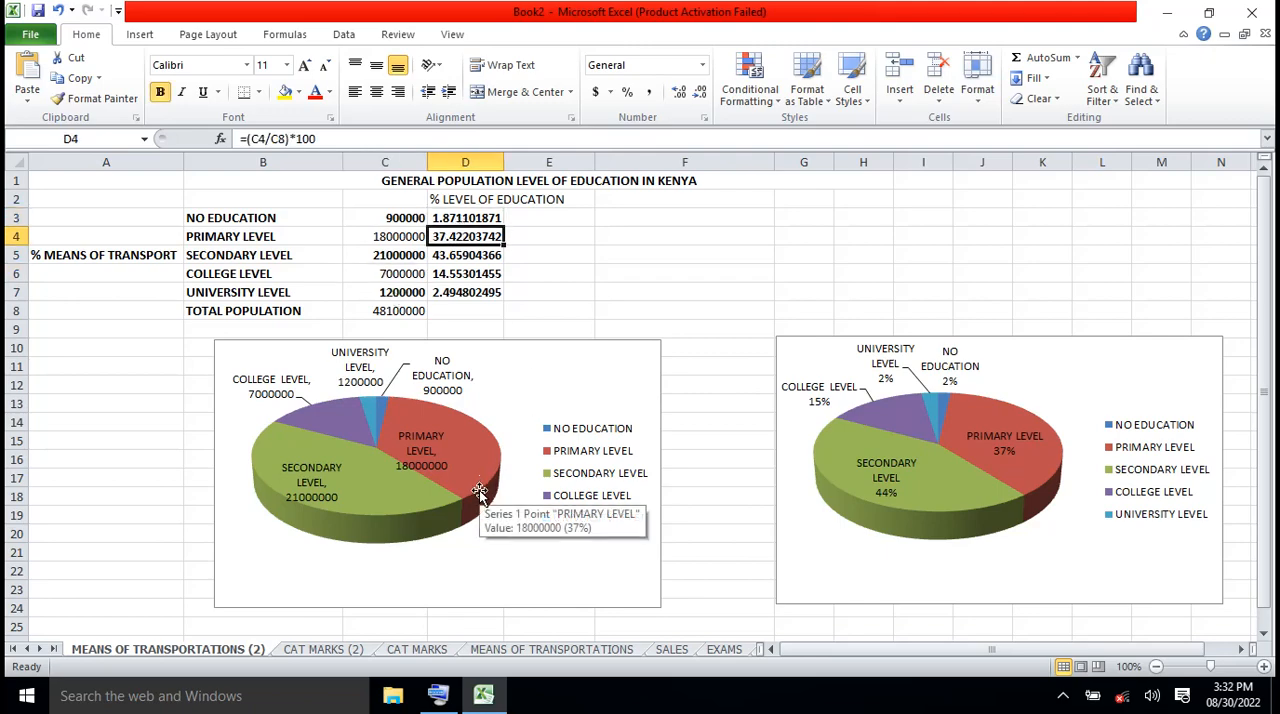